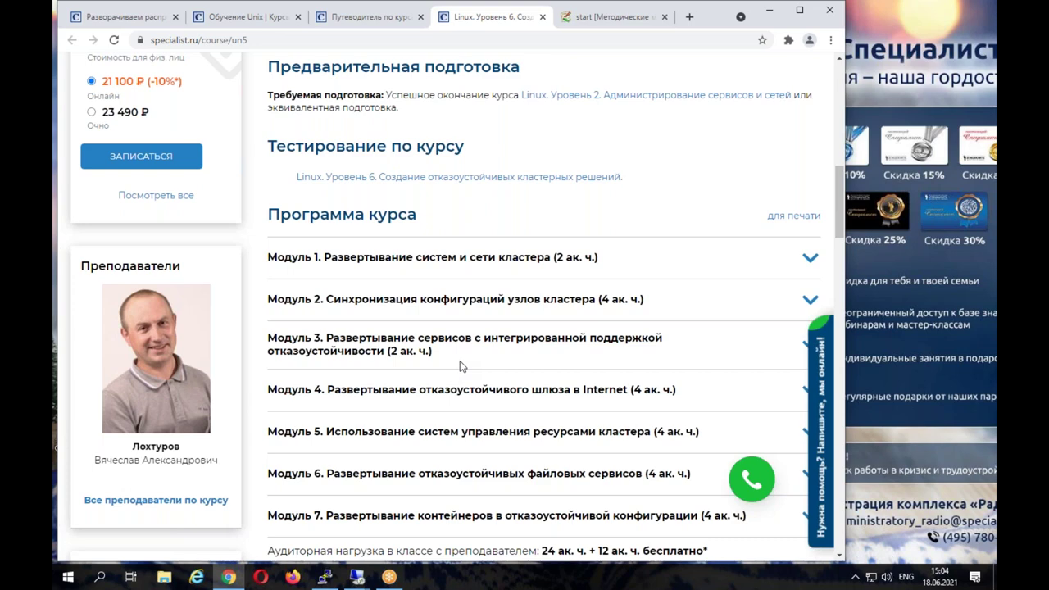
Expand Modules 5, 6 and 7 of the Linux Level 6 programme, then scroll back up
scroll(460, 361, "down", 2)
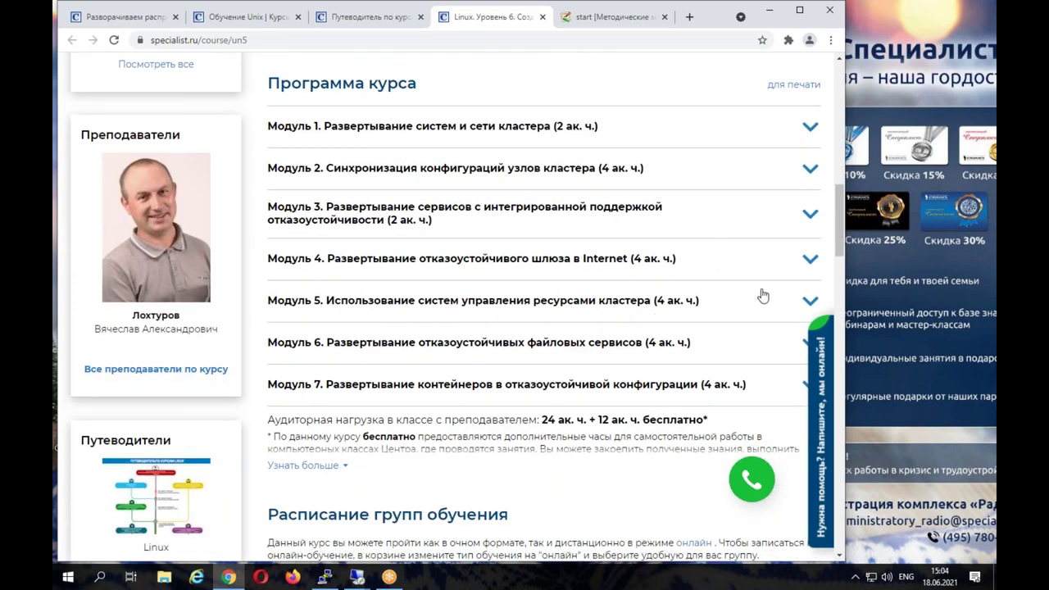
left_click(808, 302)
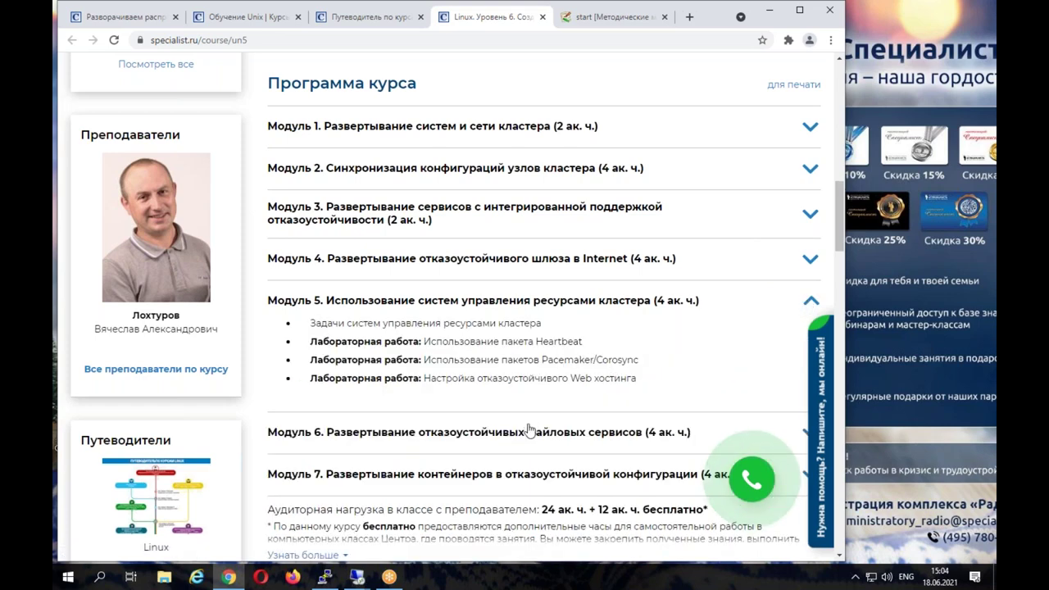
scroll(644, 474, "down", 1)
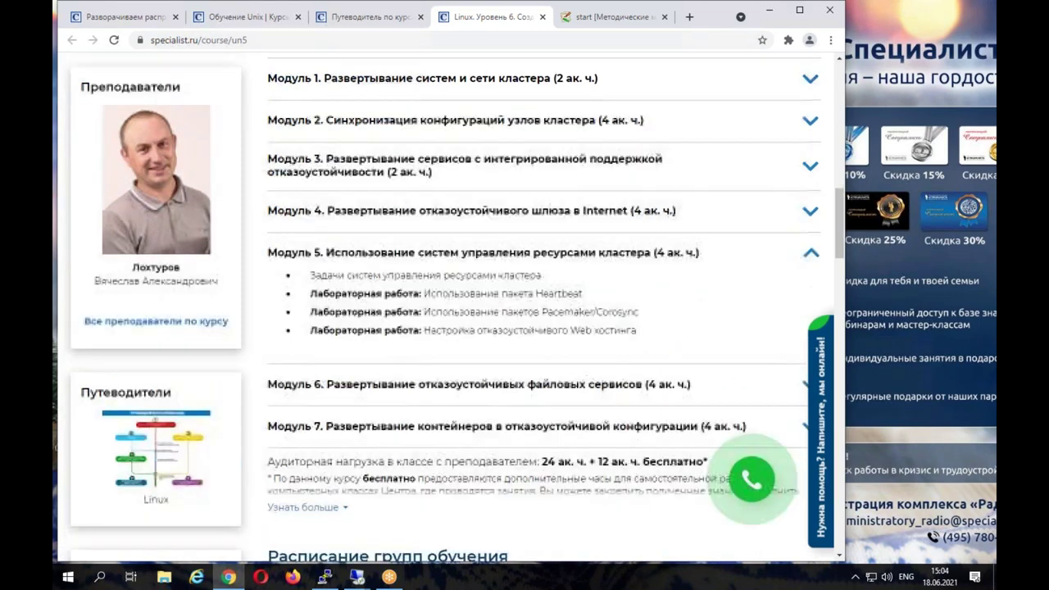
scroll(717, 307, "down", 2)
left_click(803, 303)
scroll(803, 302, "down", 3)
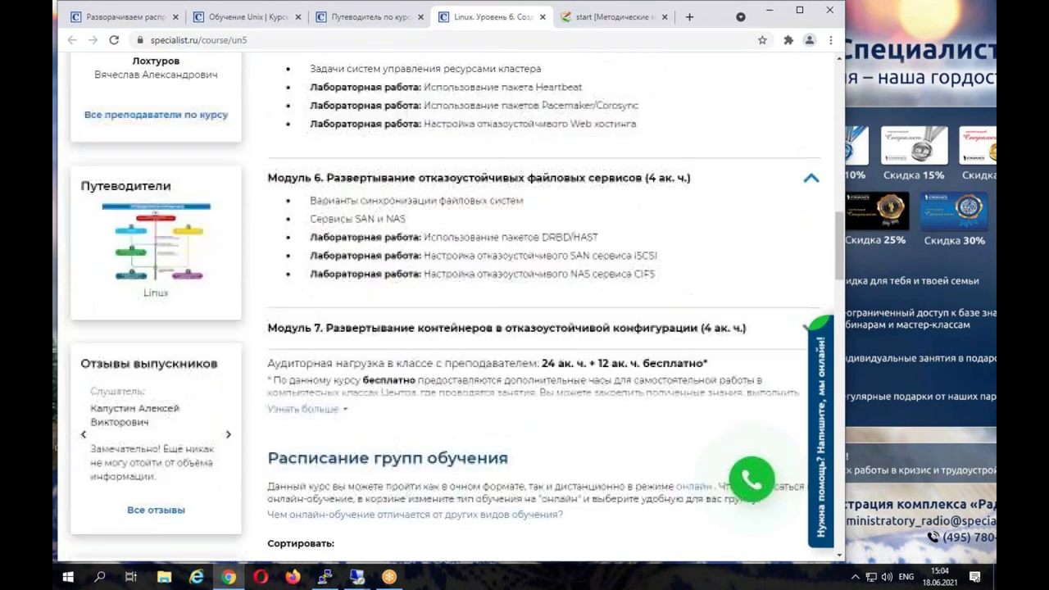
left_click(605, 321)
scroll(598, 457, "down", 2)
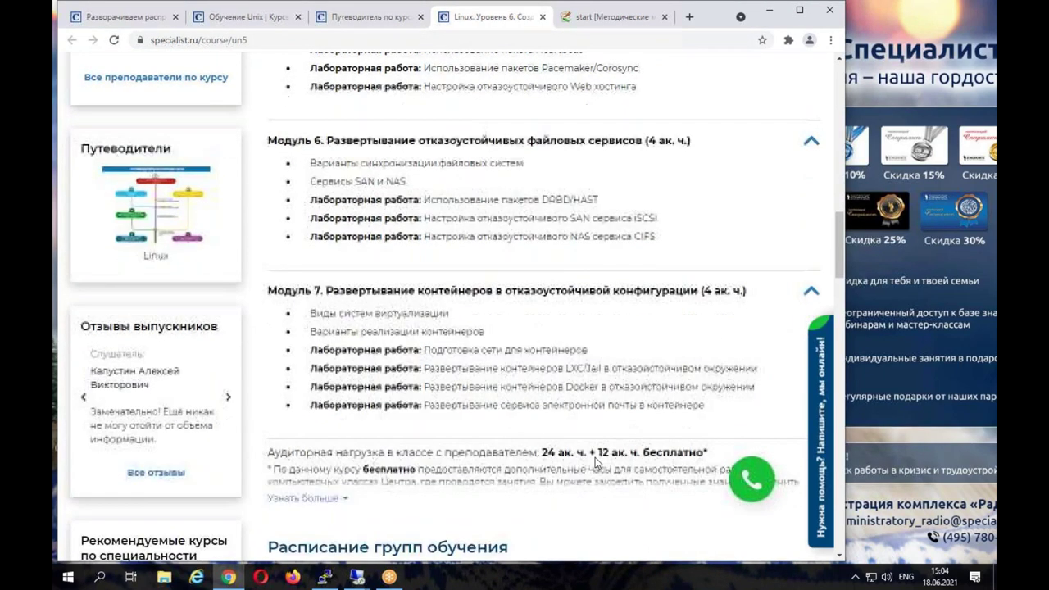
scroll(569, 330, "up", 2)
scroll(570, 330, "up", 6)
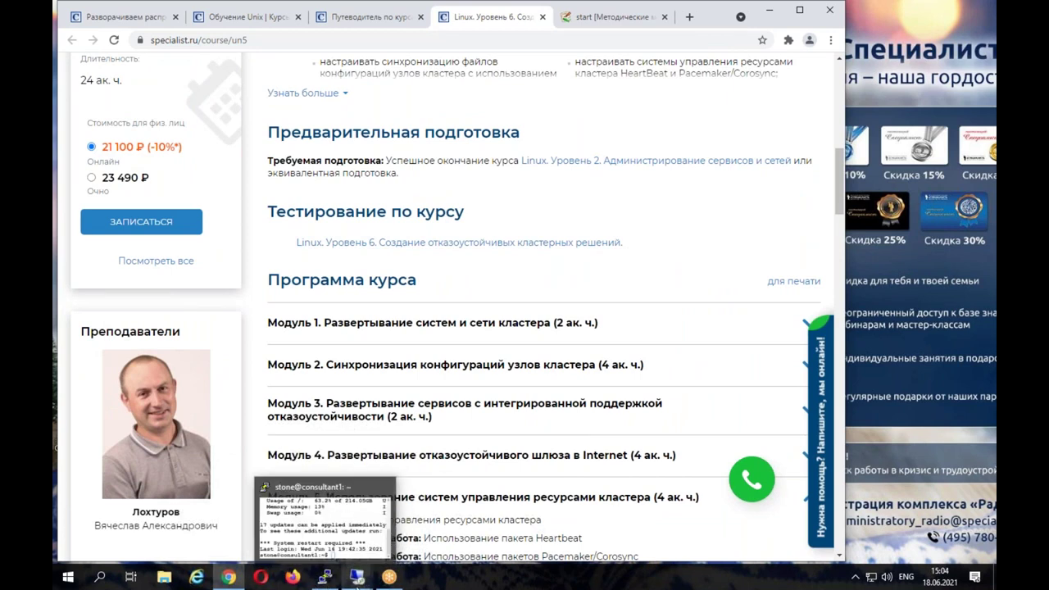
Switch to the 10.5.12.17 remote desktop and bring VirtualBox Manager forward
mouse_move(357, 577)
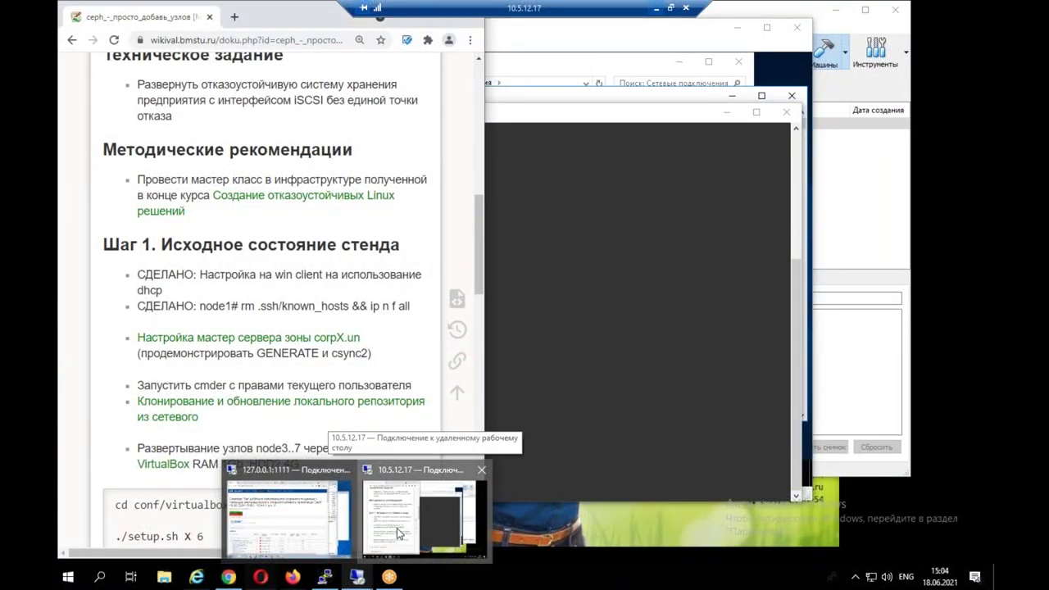
left_click(399, 533)
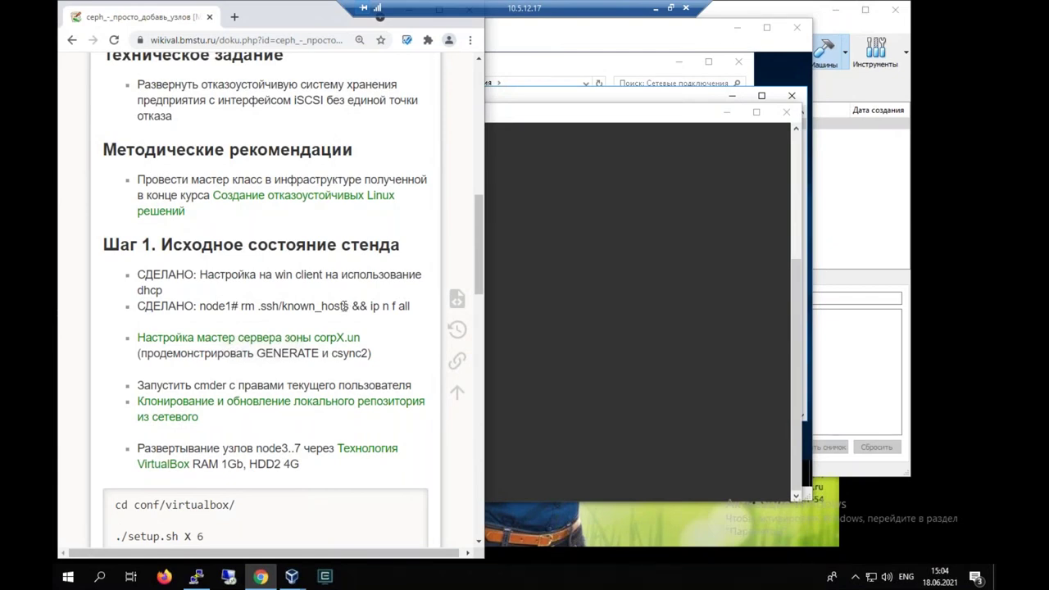
mouse_move(291, 576)
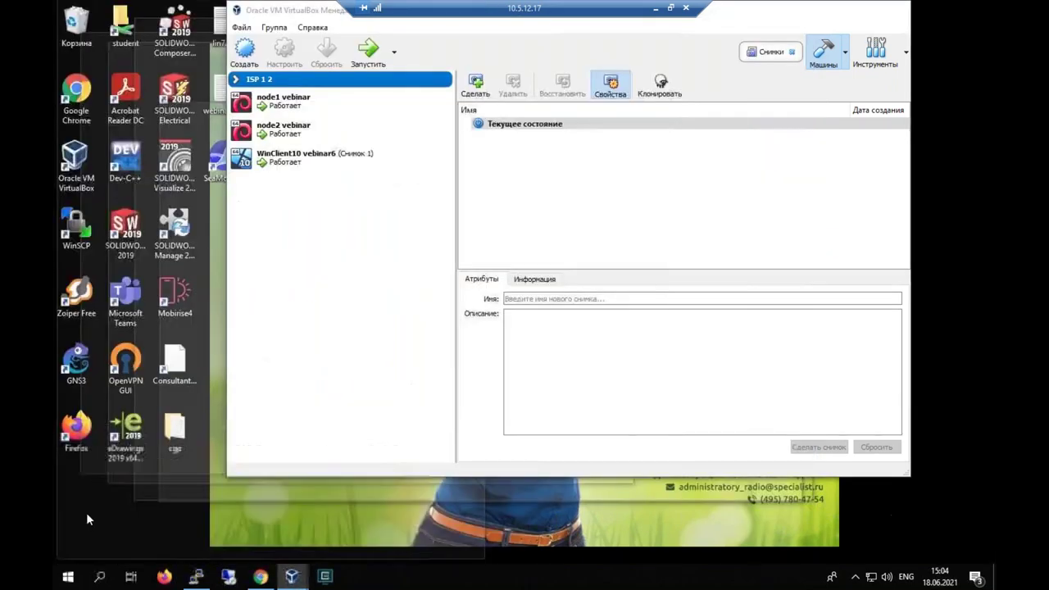
left_click(86, 512)
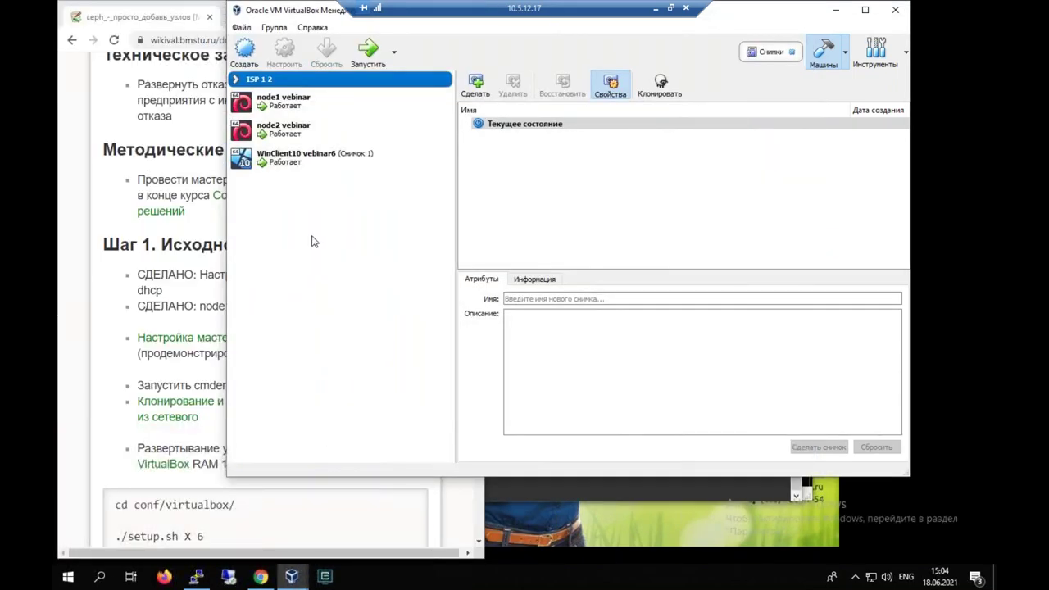
Look over node1 and node2 vebinar, then open the running WinClient10 vebinar6 window
left_click(297, 113)
left_click(287, 138, "ctrl")
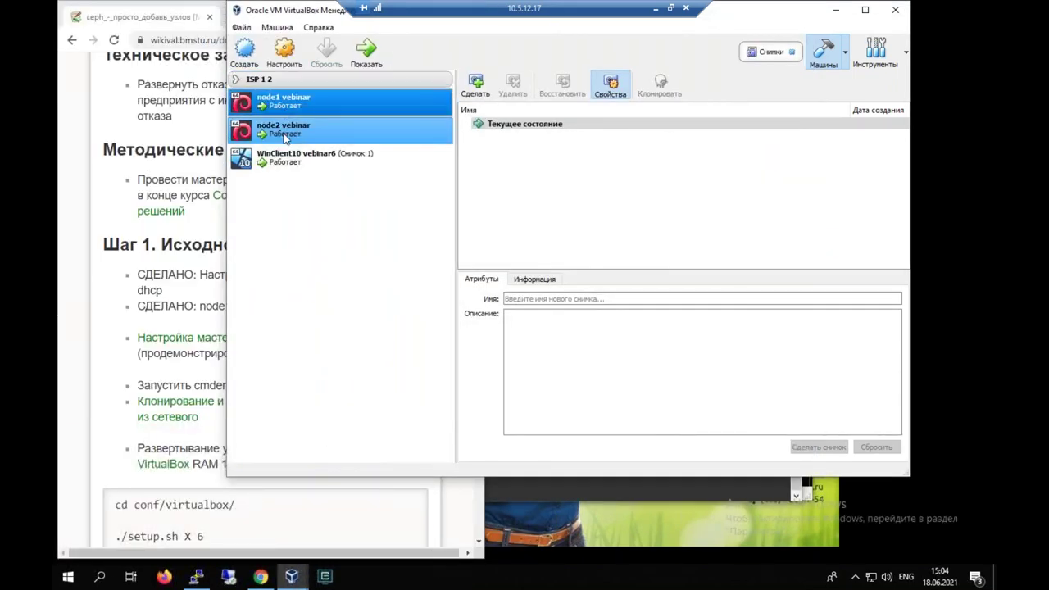
left_click(283, 108)
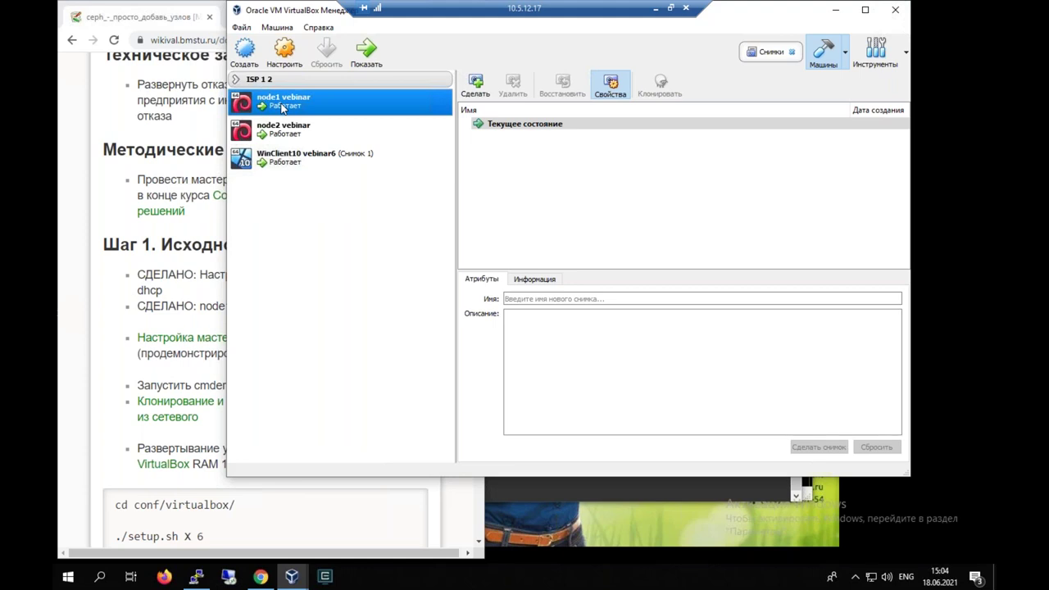
left_click(281, 131)
left_click(287, 168)
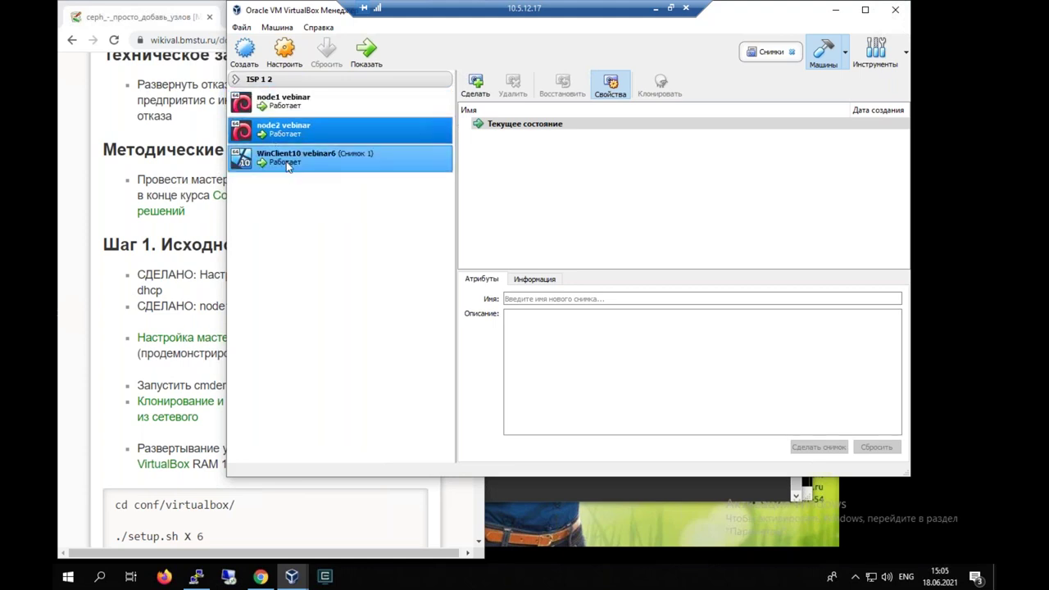
double_click(287, 166)
Recall and rerun ping ya.ru in the WinClient10 command prompt
key("Up")
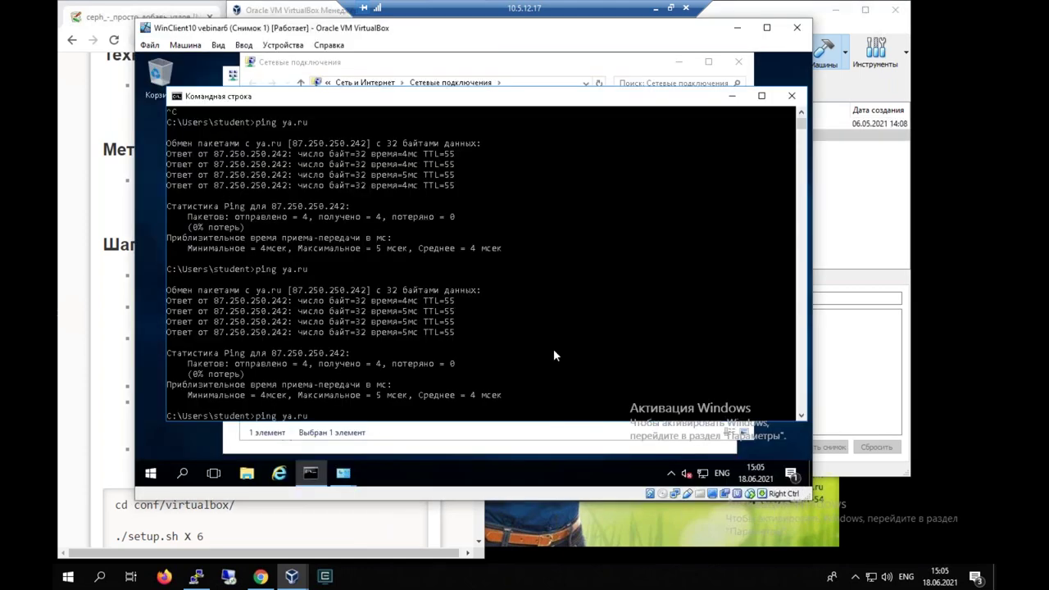
key("Return")
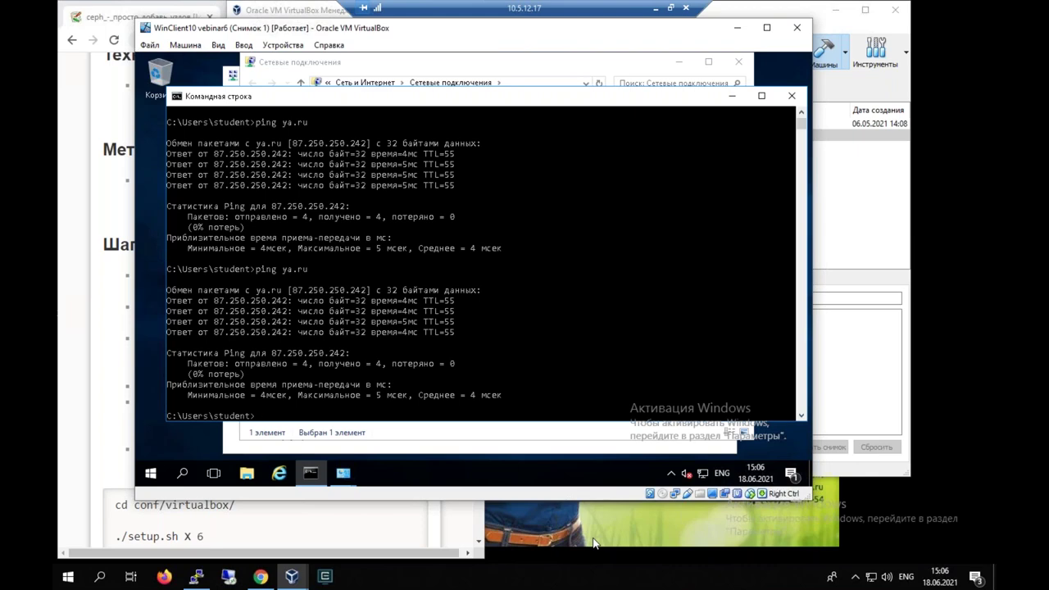
Bring the wiki page forward and highlight 'Ceph' in its title
left_click(78, 373)
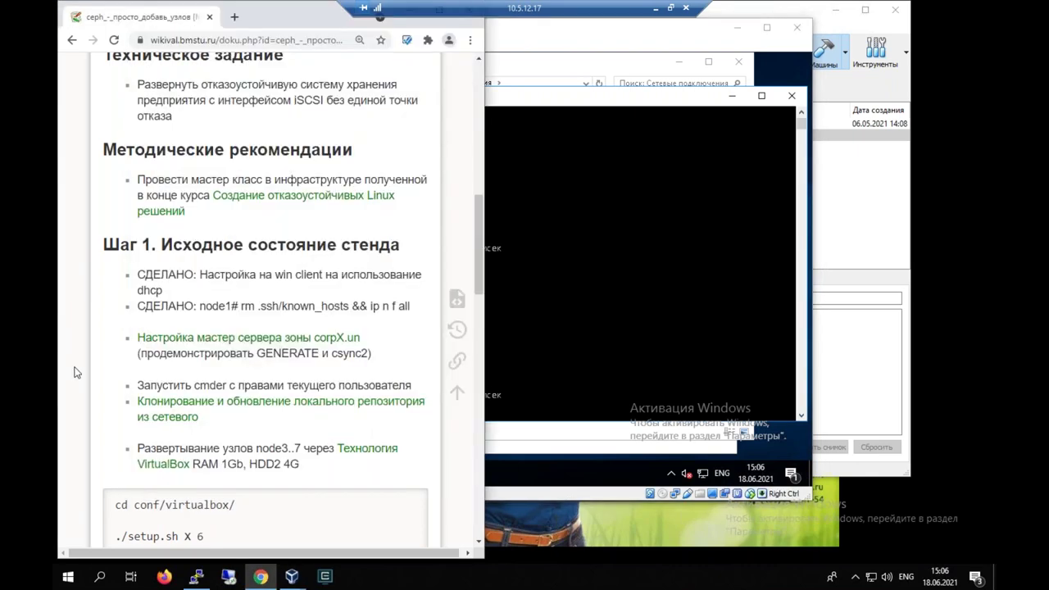
scroll(167, 384, "up", 8)
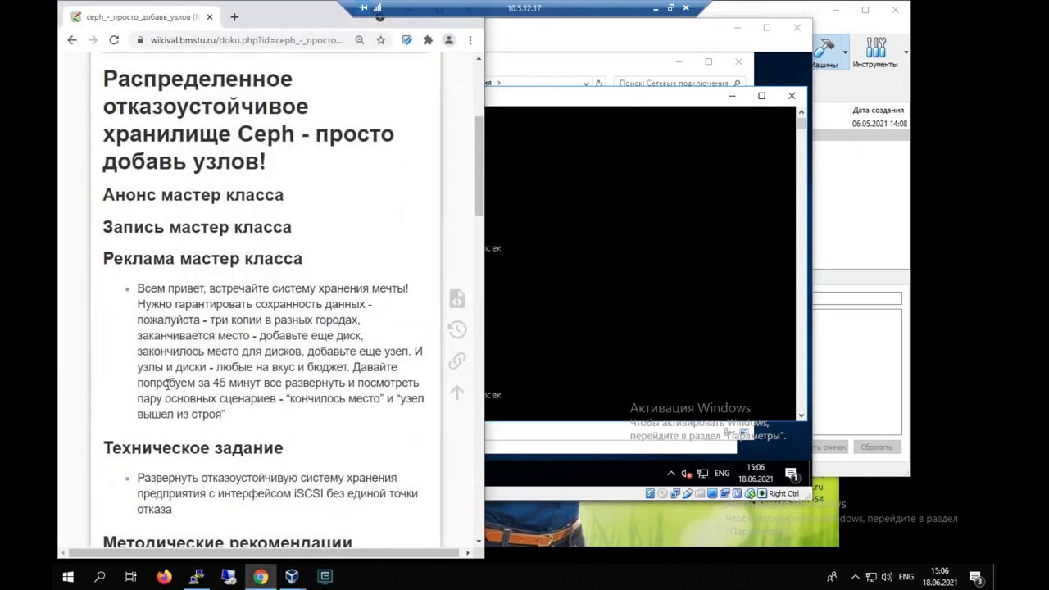
left_click_drag(232, 330, 310, 332)
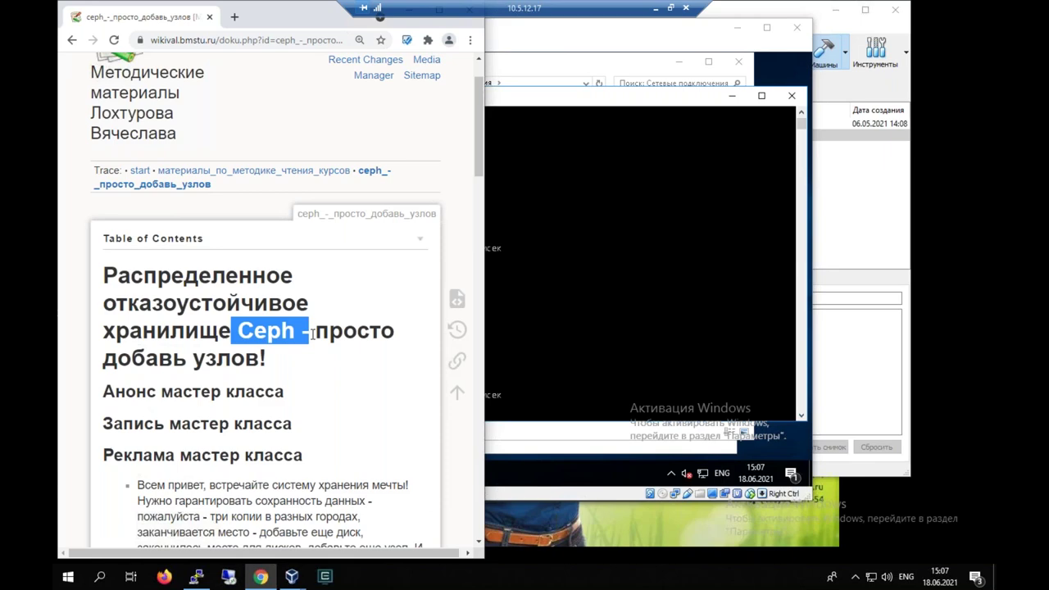
left_click(320, 401)
scroll(321, 401, "down", 3)
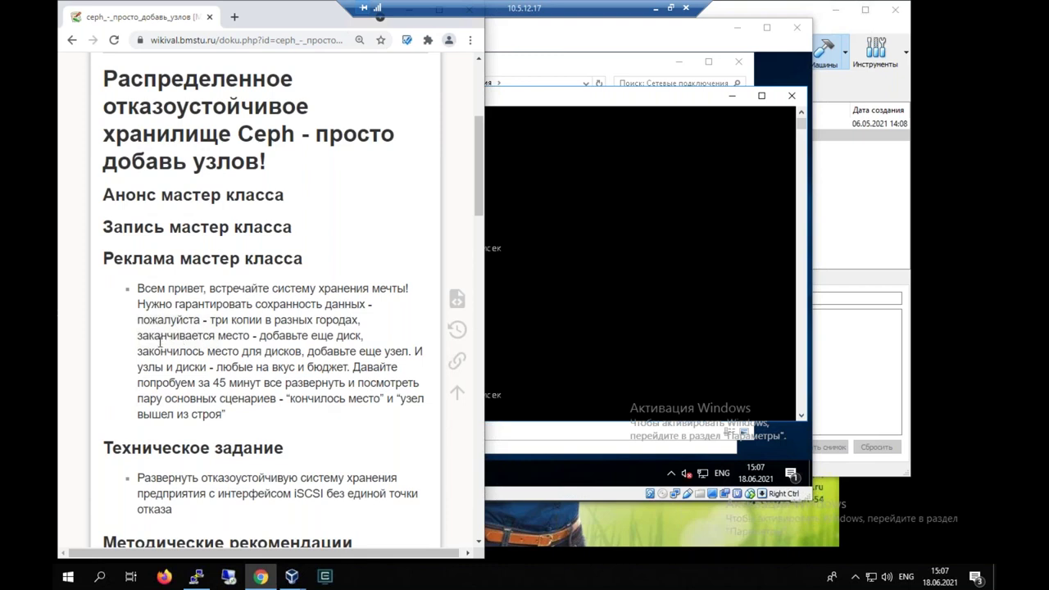
scroll(481, 166, "up", 3)
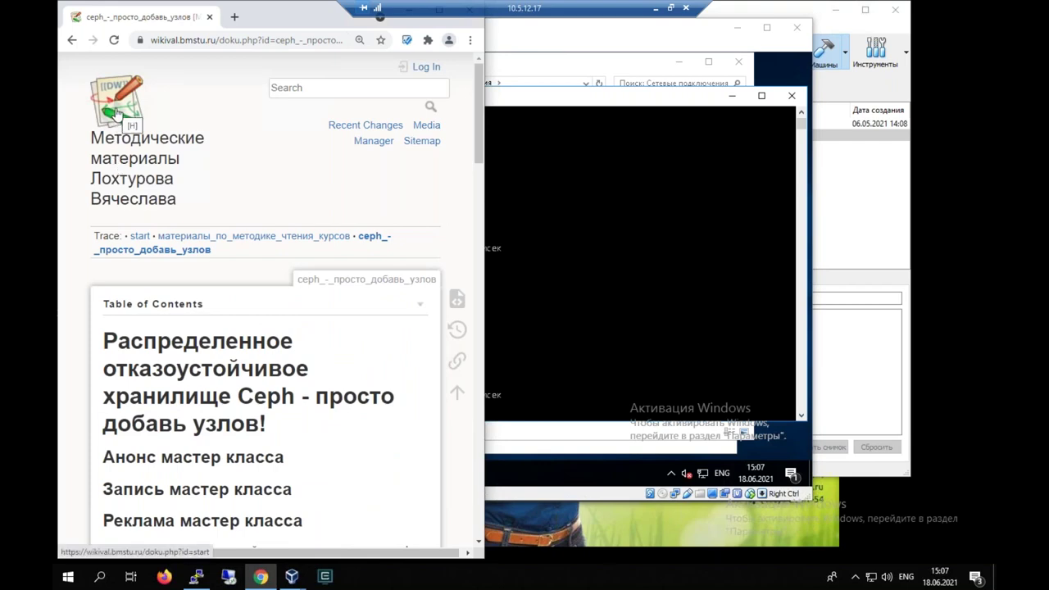
Go to the wiki start page and open Материалы по методике чтения курсов
left_click(118, 113)
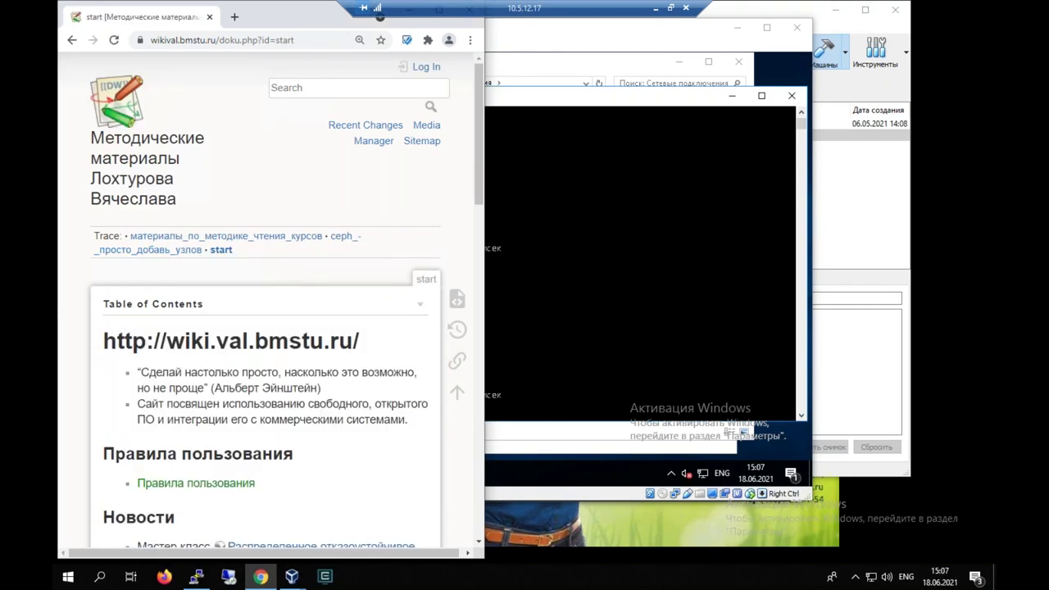
scroll(117, 113, "down", 2)
left_click_drag(104, 210, 408, 226)
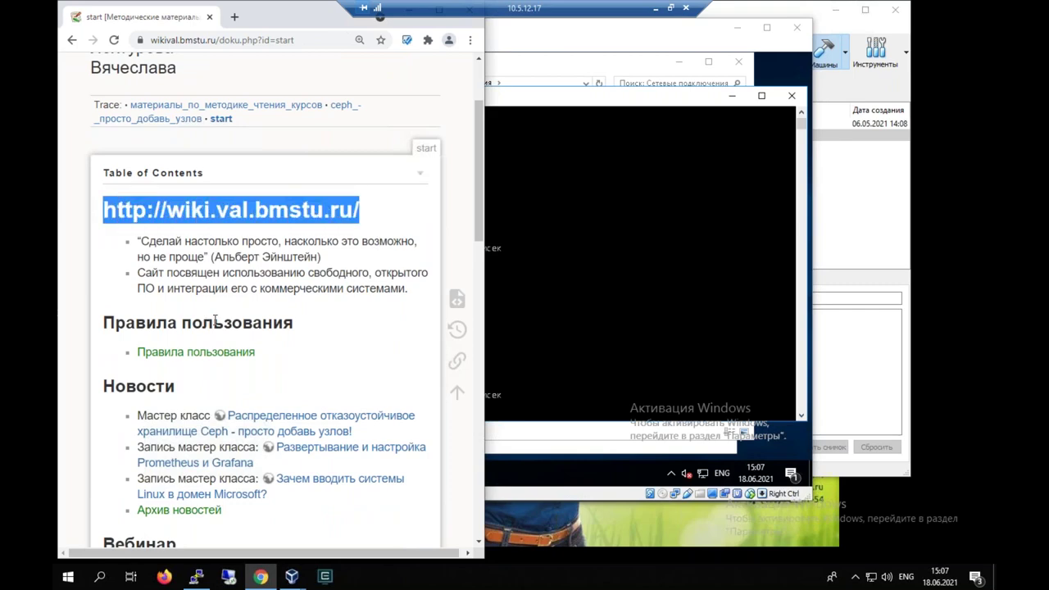
scroll(215, 320, "down", 3)
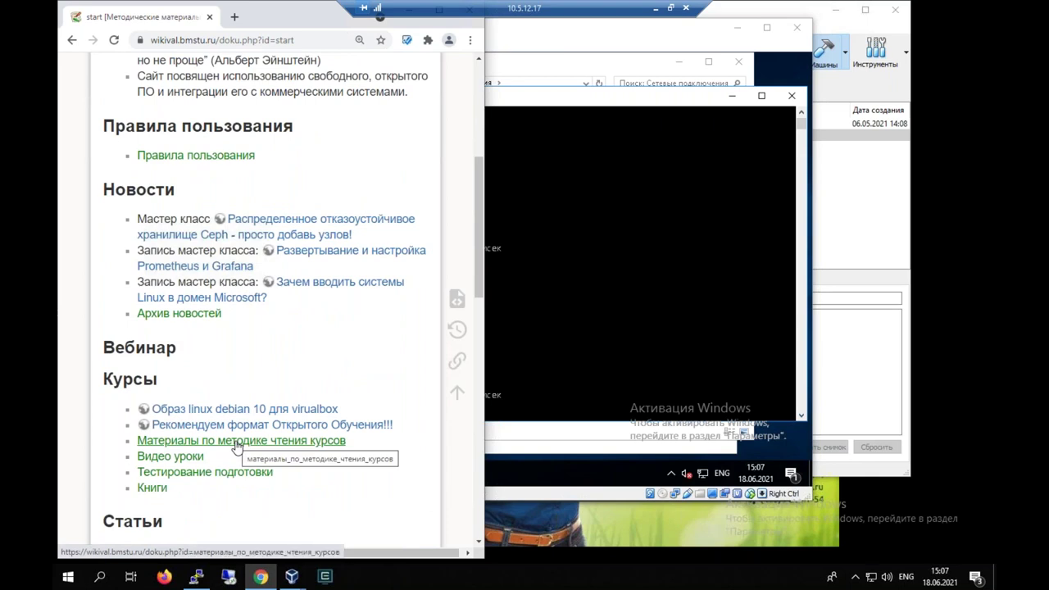
left_click(236, 445)
Open the 'Ceph - просто добавь узлов!' master-class page and scroll down to Шаг 1
scroll(236, 446, "down", 5)
scroll(237, 444, "down", 4)
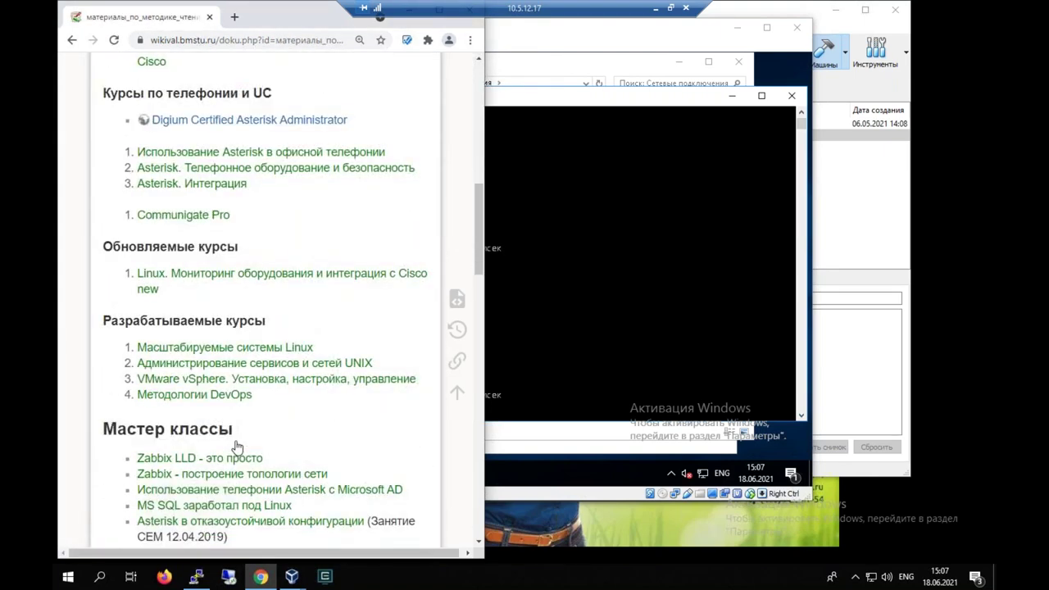
scroll(322, 416, "down", 2)
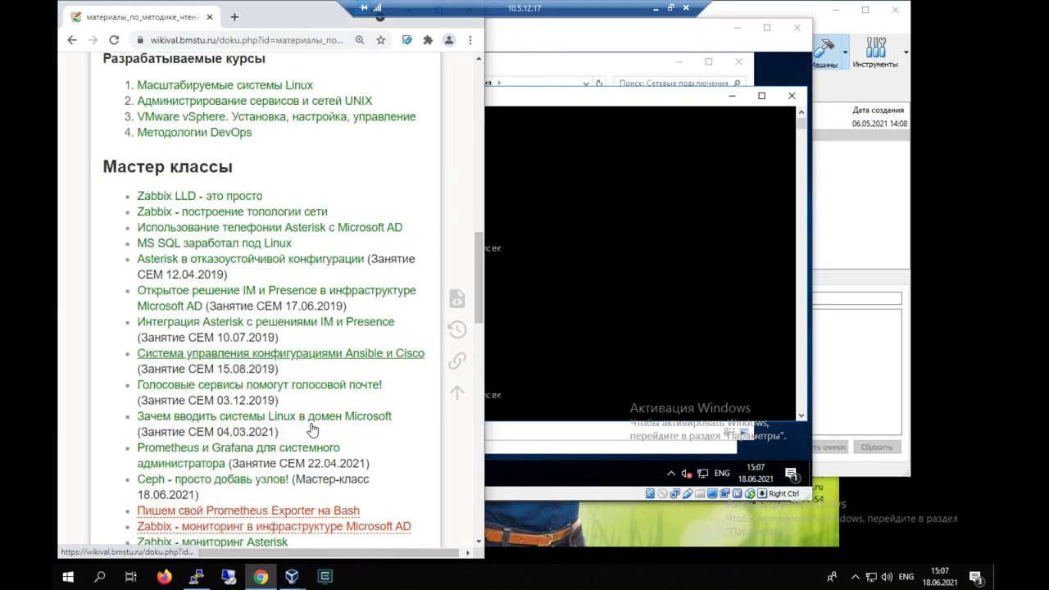
left_click(225, 489)
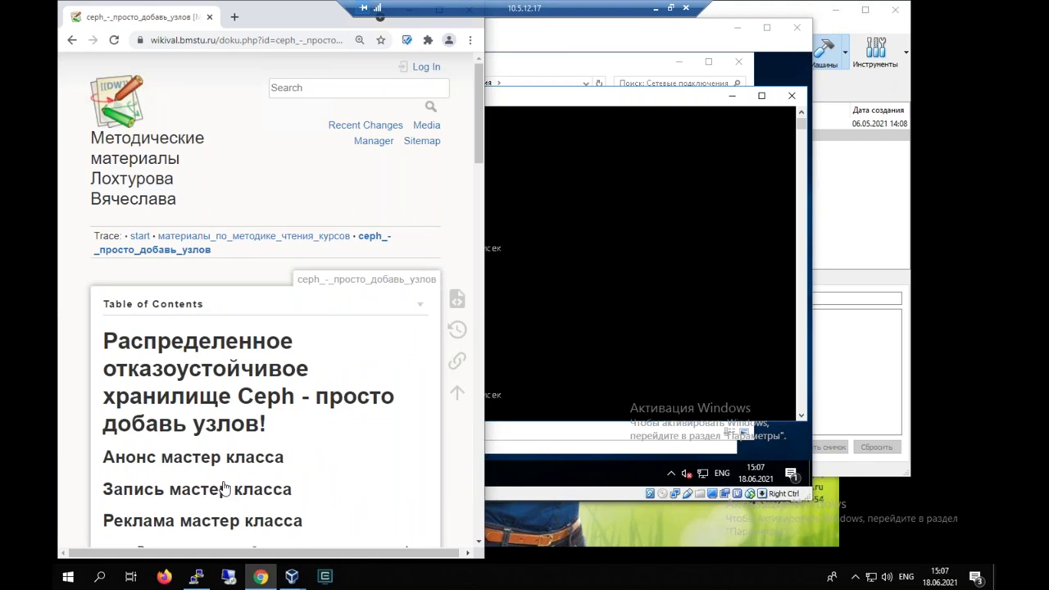
scroll(224, 488, "down", 2)
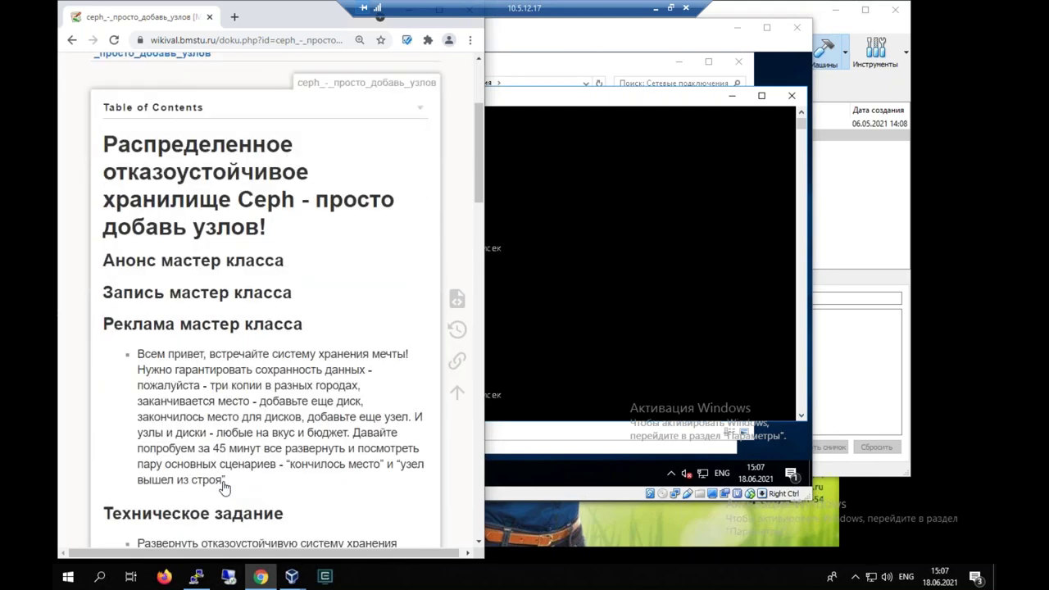
scroll(224, 487, "down", 4)
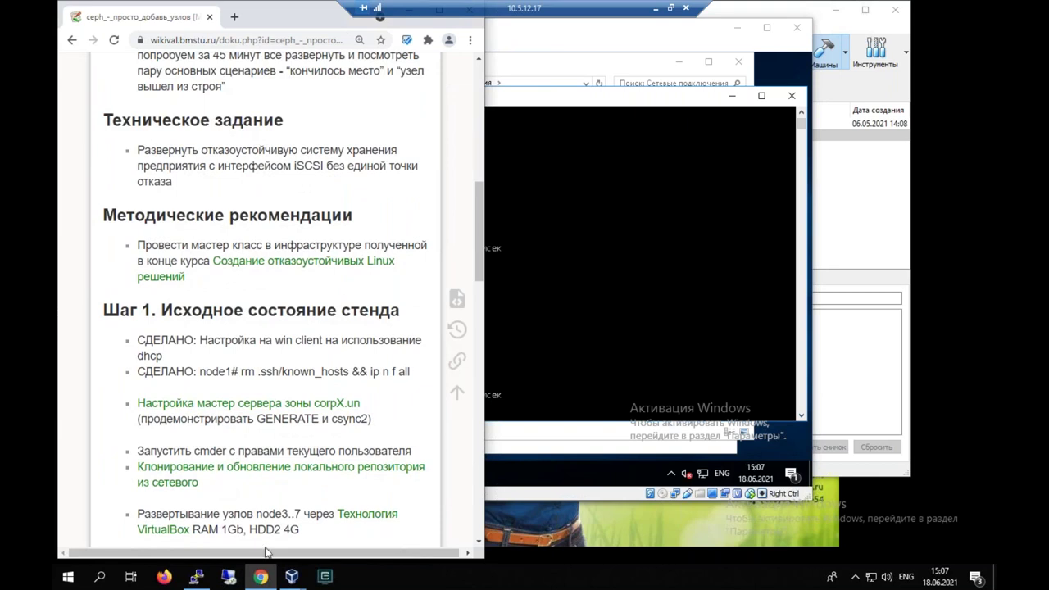
Raise VirtualBox Manager and reselect the node1 vebinar machine
mouse_move(291, 576)
left_click(138, 507)
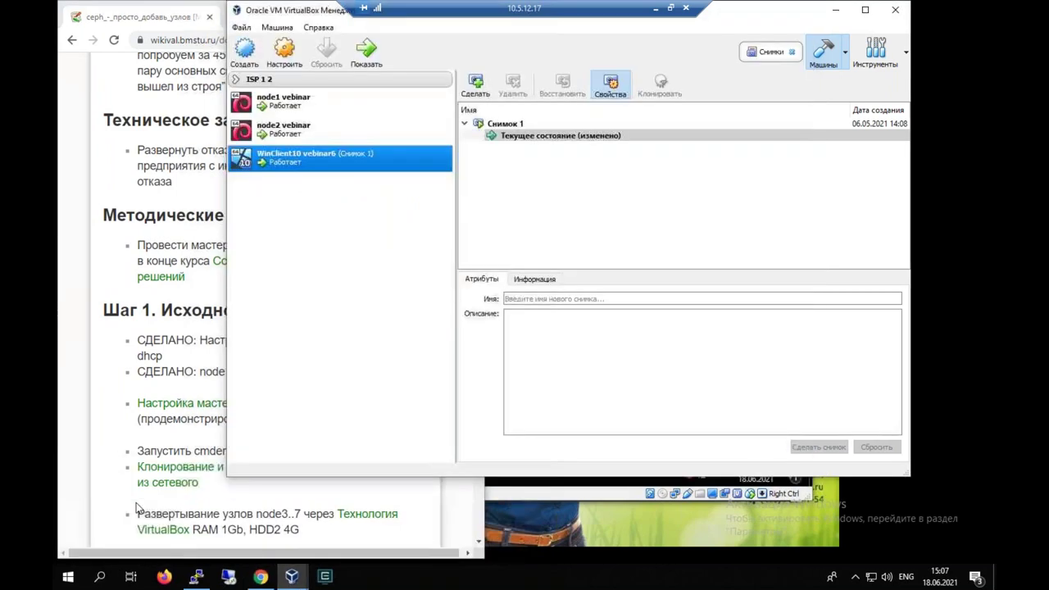
left_click(280, 131)
left_click(281, 97, "ctrl")
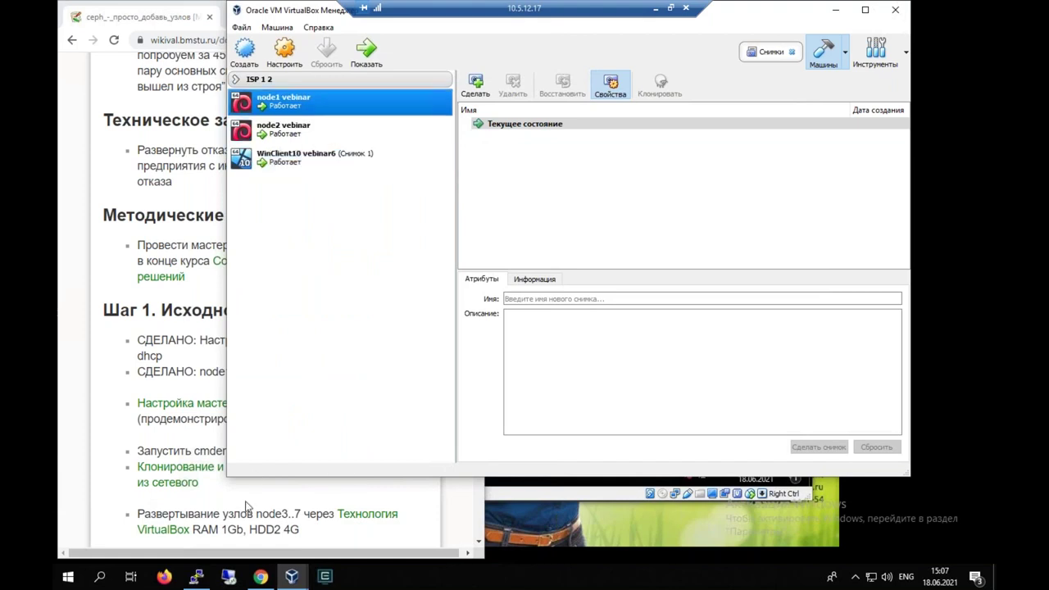
Add a fresh prompt line in node1's PuTTY shell, then bring the Ceph wiki page forward
left_click(197, 576)
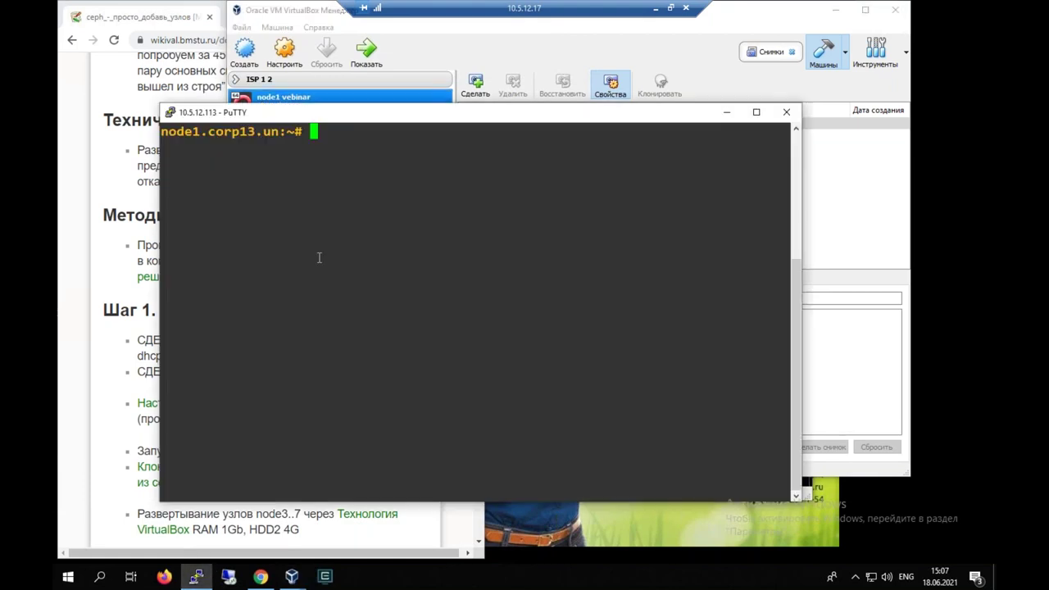
key("Return")
key("Return")
key("Return")
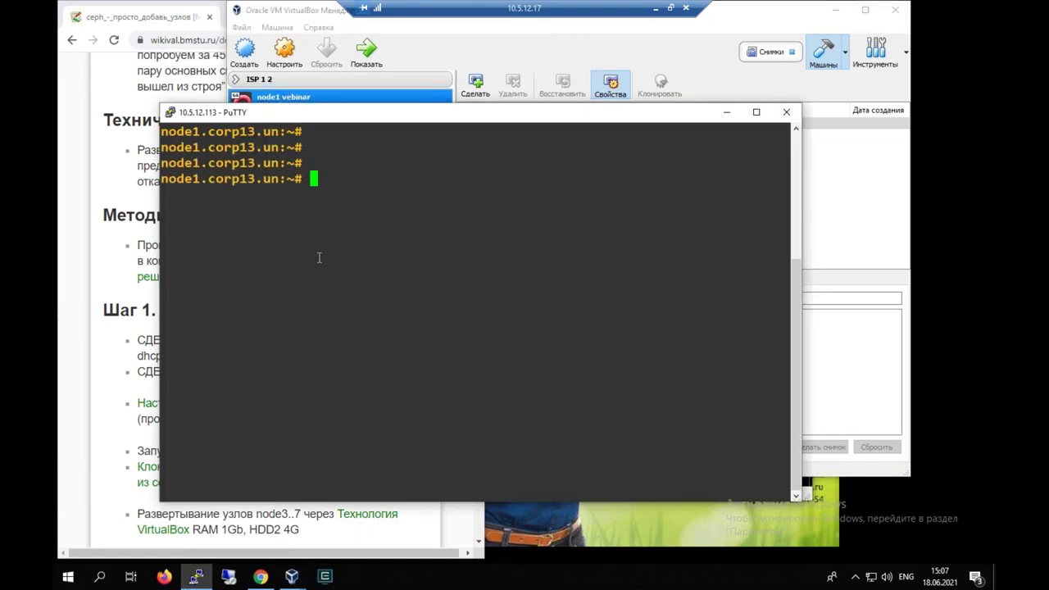
left_click(72, 362)
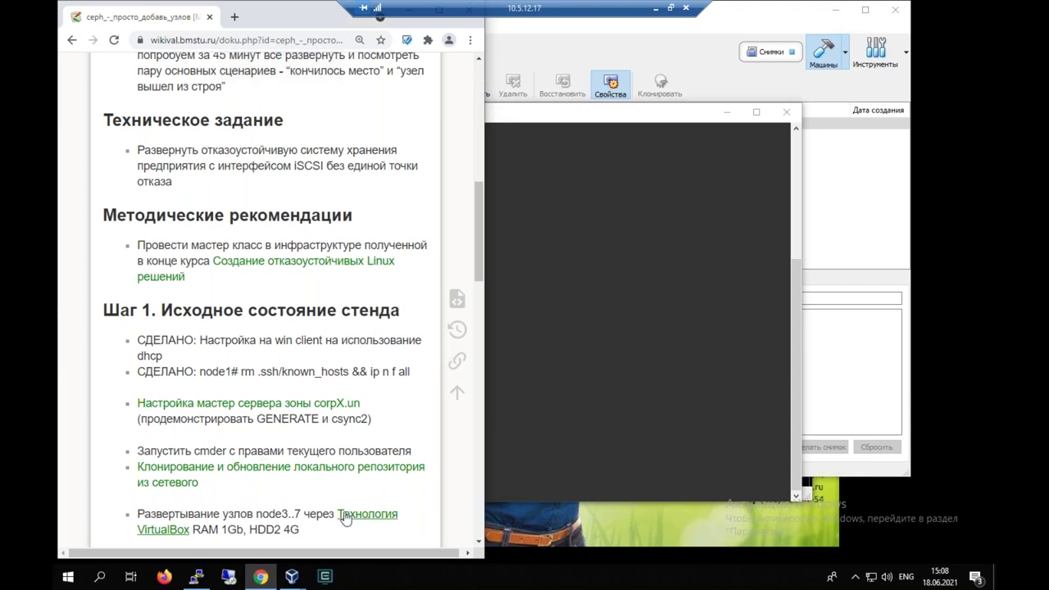
Open the 'Клонирование…' guide in a new tab and select its val.bmstu.ru git clone command
scroll(340, 538, "down", 3)
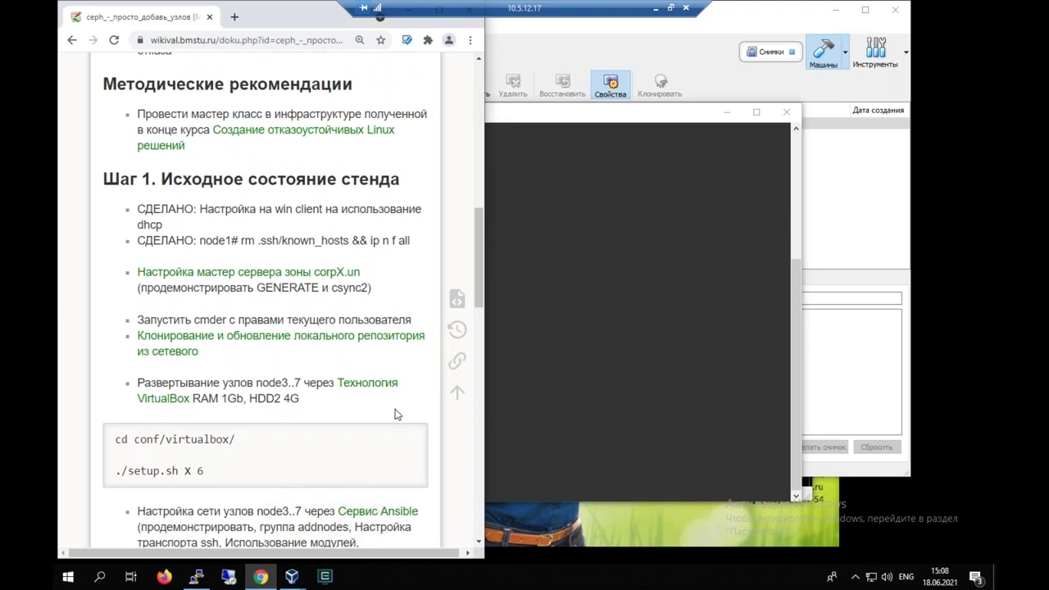
scroll(377, 413, "down", 1)
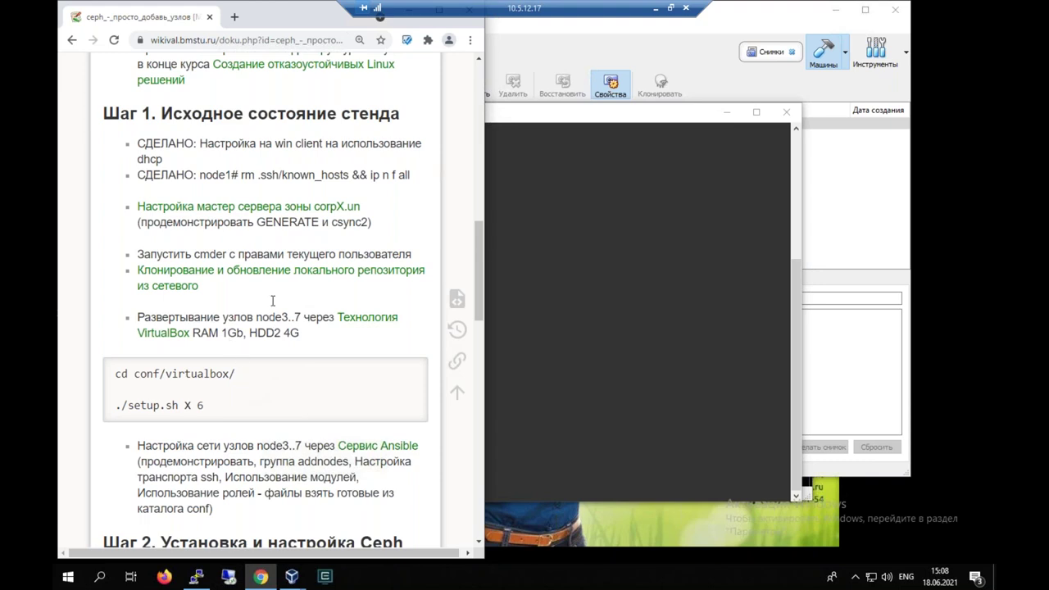
right_click(196, 269)
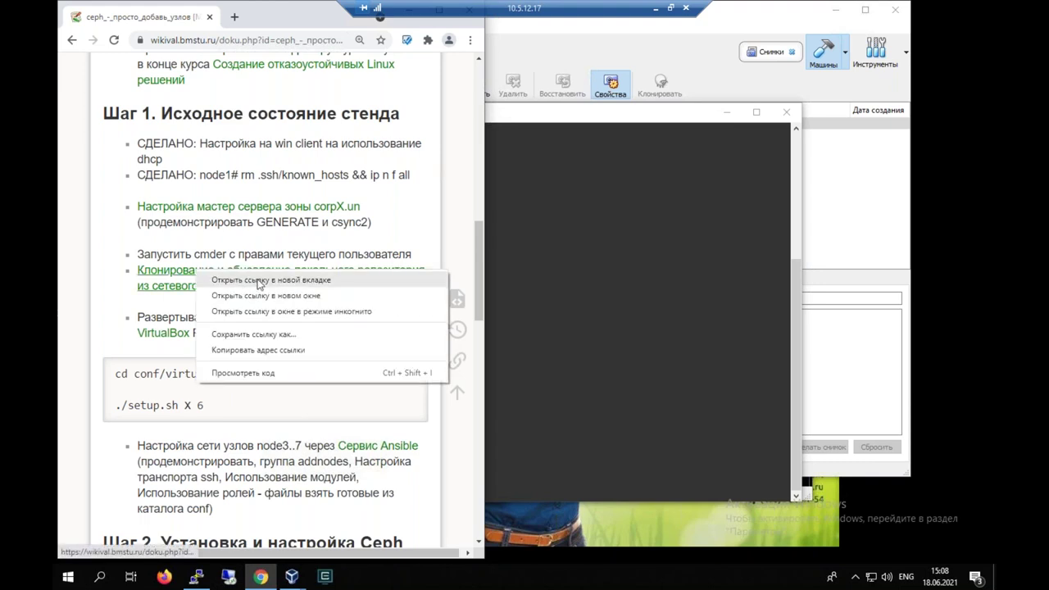
left_click(258, 282)
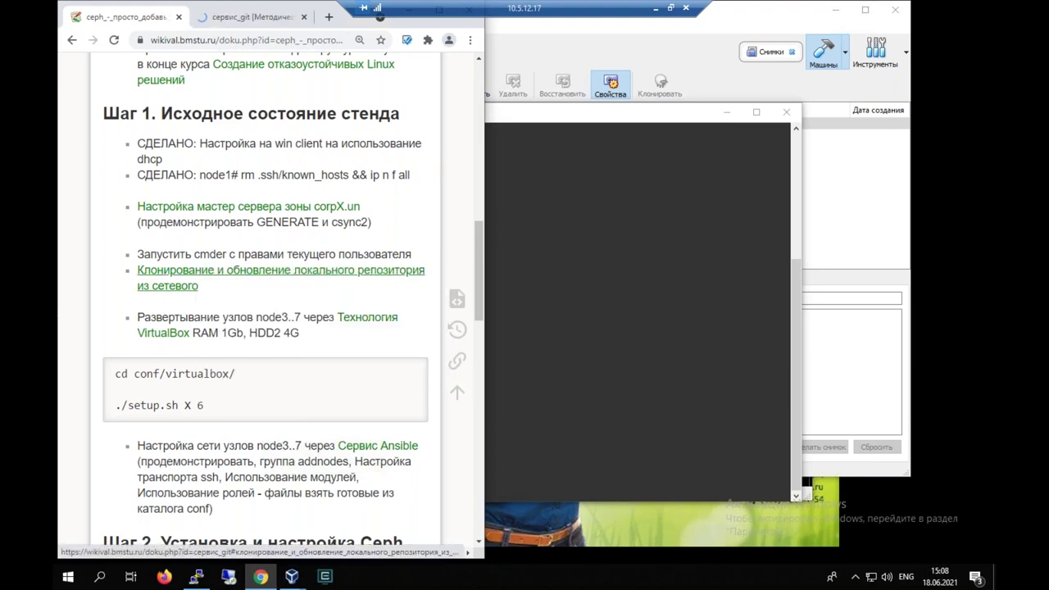
left_click(246, 17)
scroll(328, 386, "down", 1)
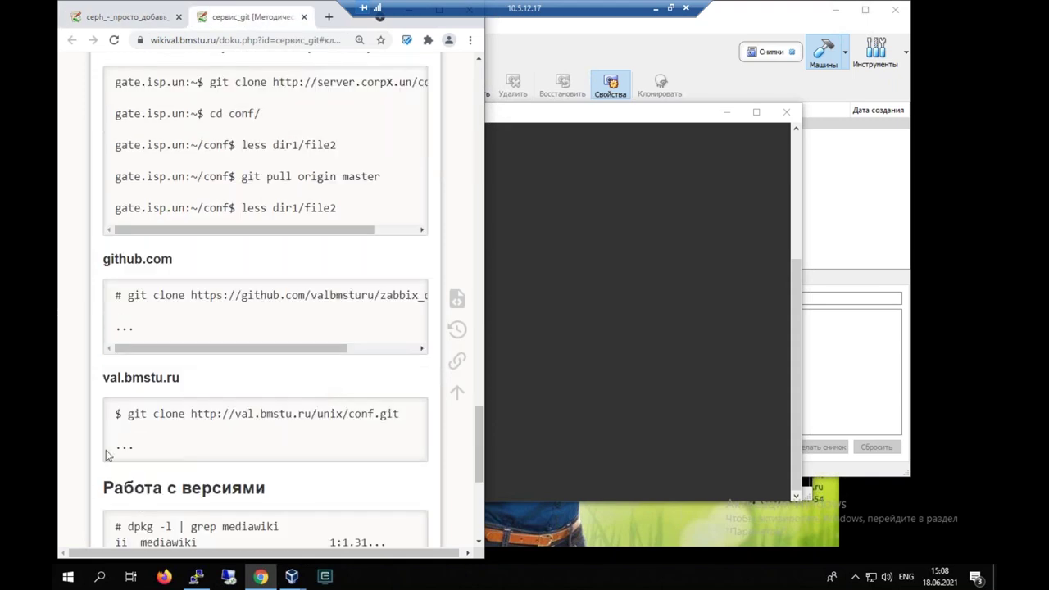
mouse_move(128, 414)
left_mouse_down()
mouse_move(319, 433)
mouse_move(402, 423)
left_mouse_up()
key("ctrl+c")
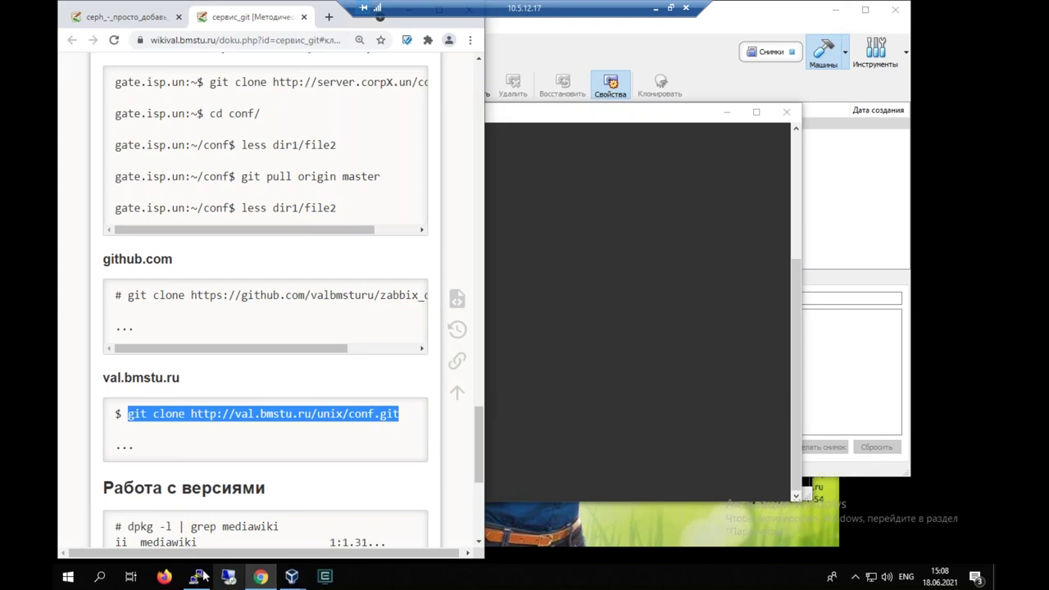
In cmder, start bash from the home directory and clone the val.bmstu.ru conf repository
left_click(326, 578)
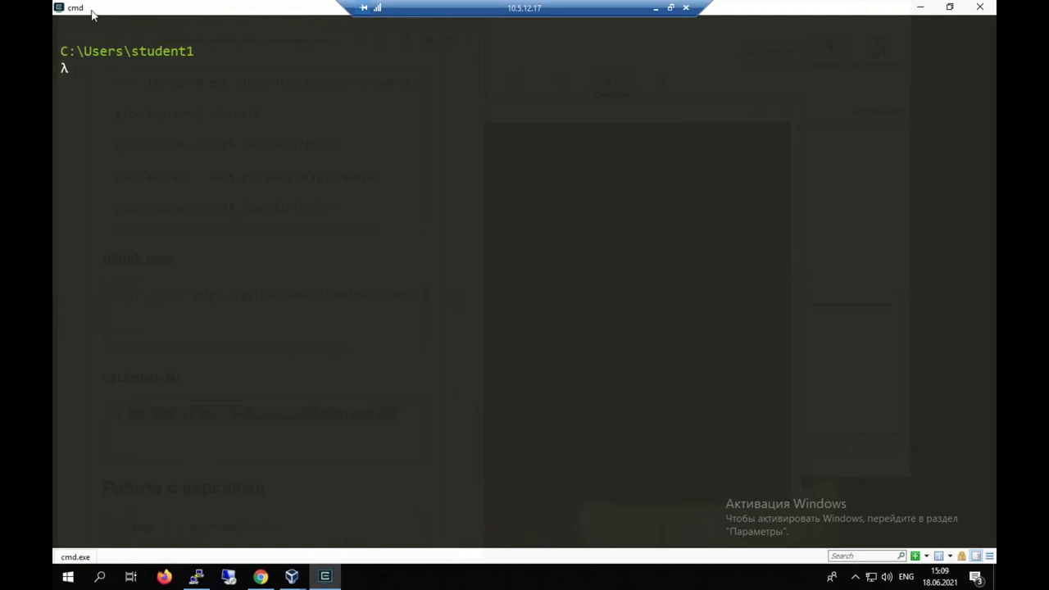
type("bash")
key("Return")
type("cd")
key("Return")
key("Return")
key("Return")
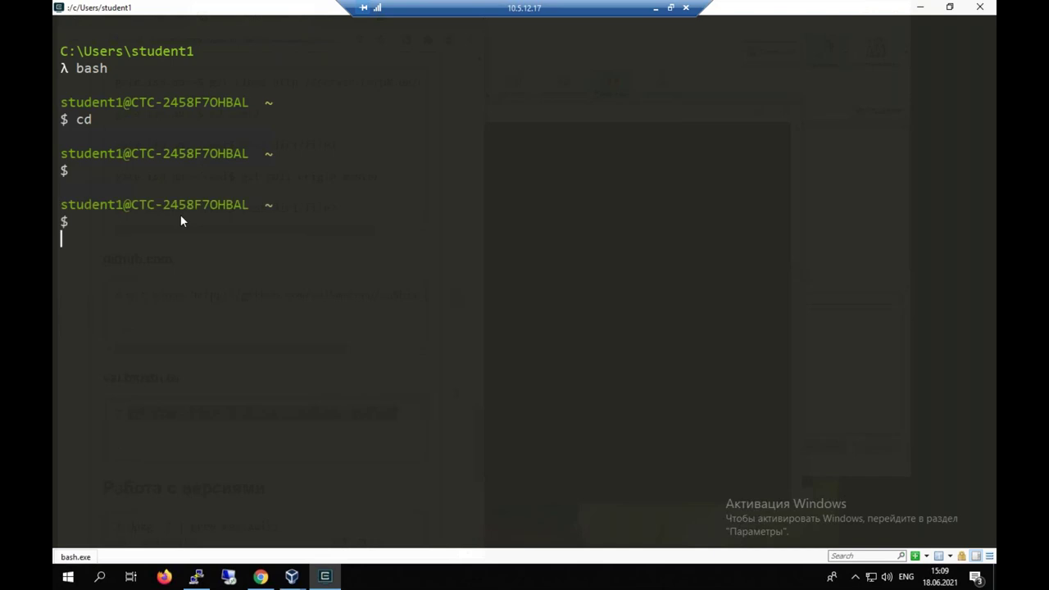
key("ctrl+v")
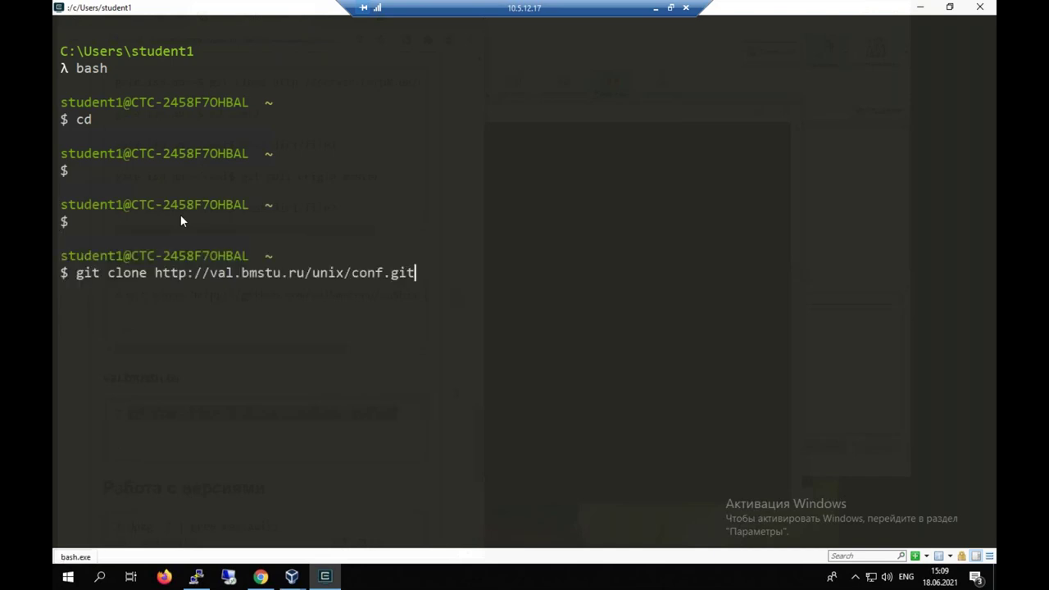
key("Return")
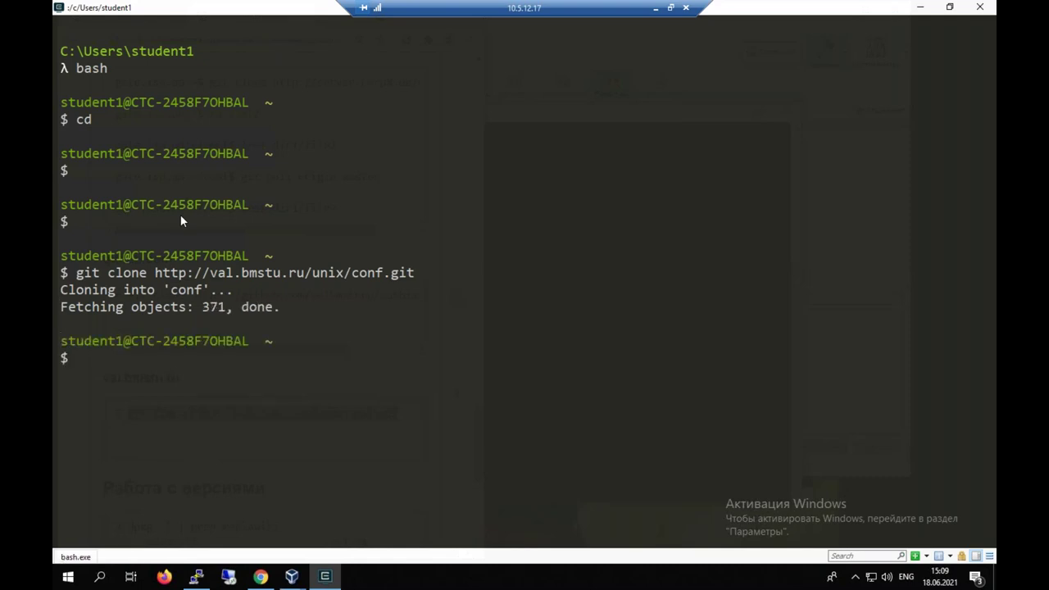
In conf/virtualbox, run ./setup.sh 13 6 and check the new nodes in VirtualBox Manager
type("cd conf")
key("Tab")
type("vi")
key("Tab")
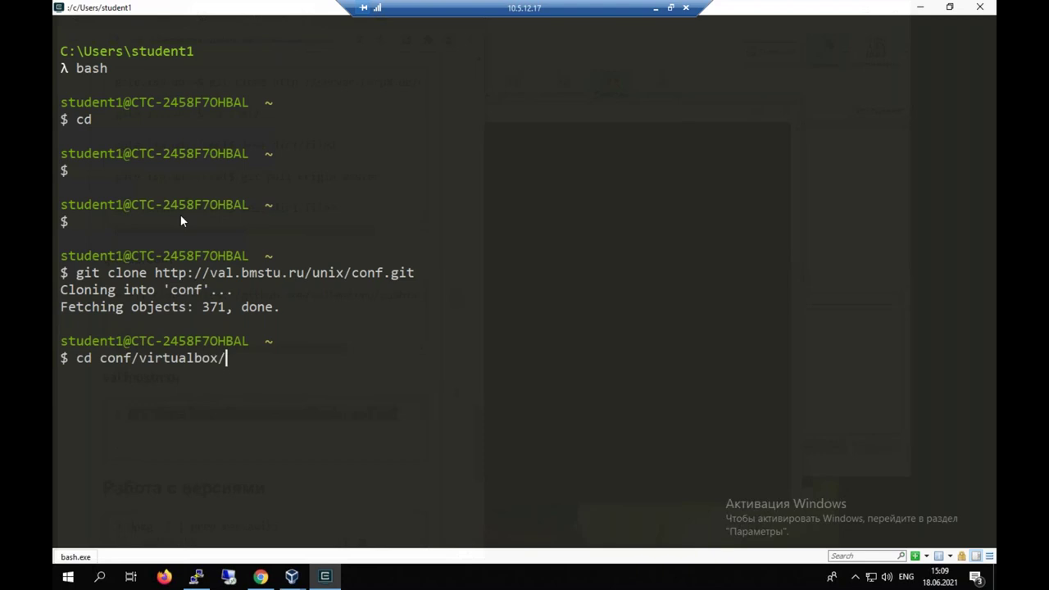
key("Return")
key("Return")
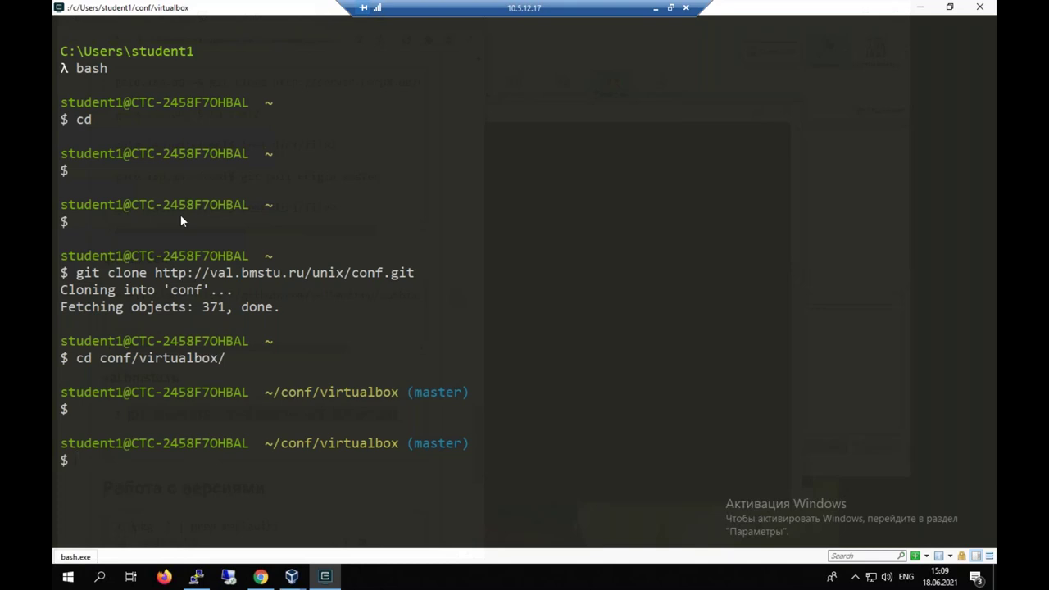
type("./se")
key("Up")
key("Up")
key("Up")
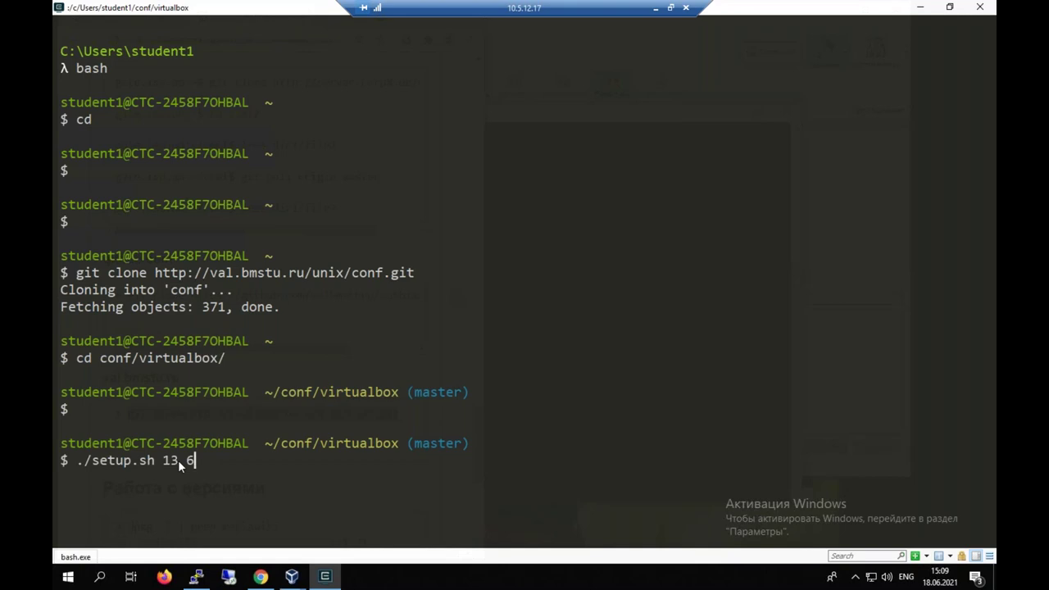
key("Return")
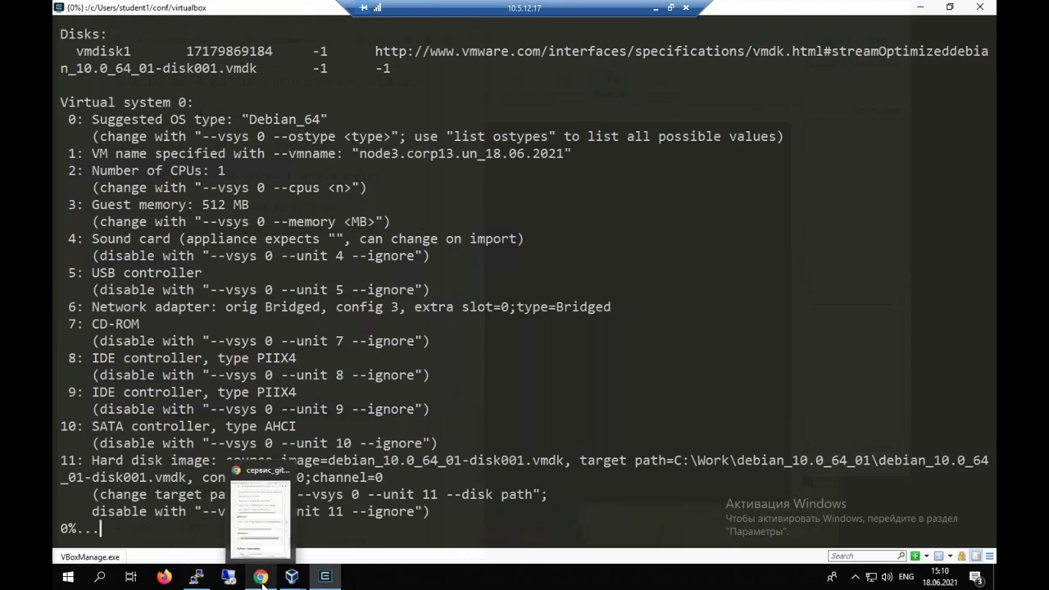
mouse_move(291, 576)
left_click(127, 513)
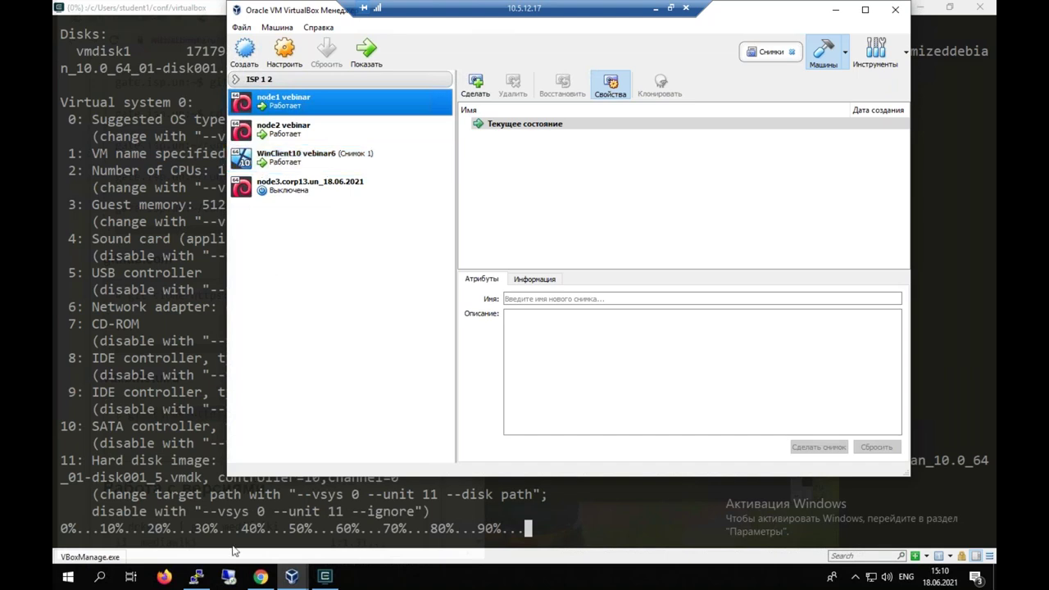
Raise Chrome and return to the Ceph lab tab
mouse_move(260, 581)
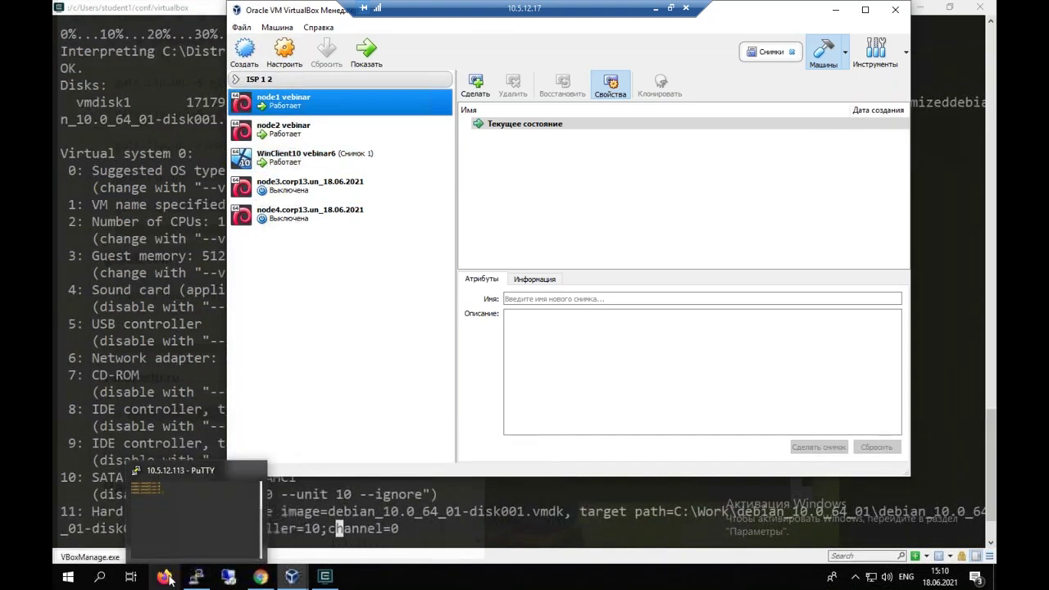
left_click(260, 581)
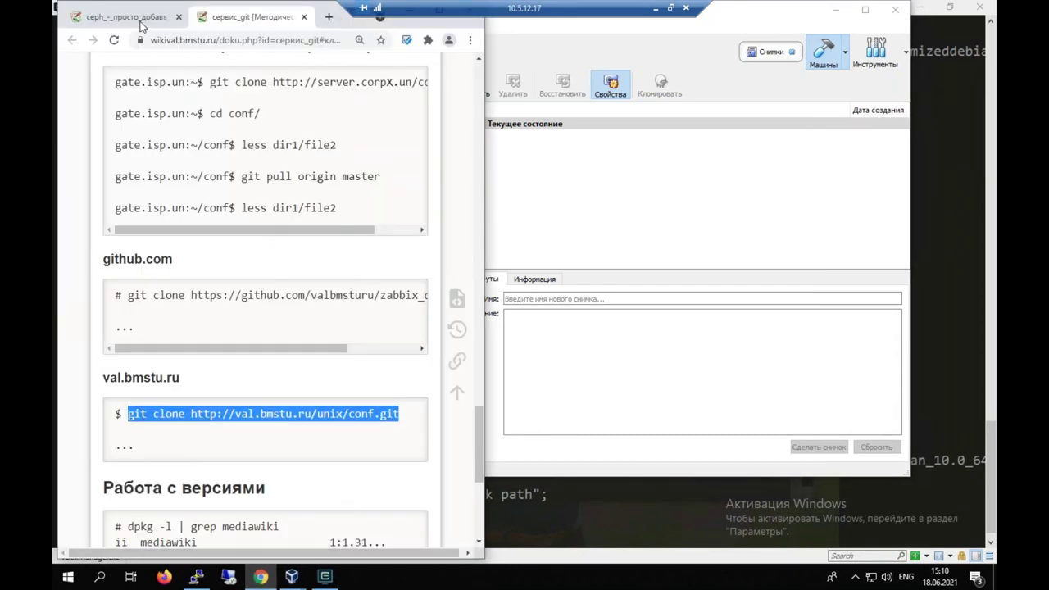
left_click(141, 18)
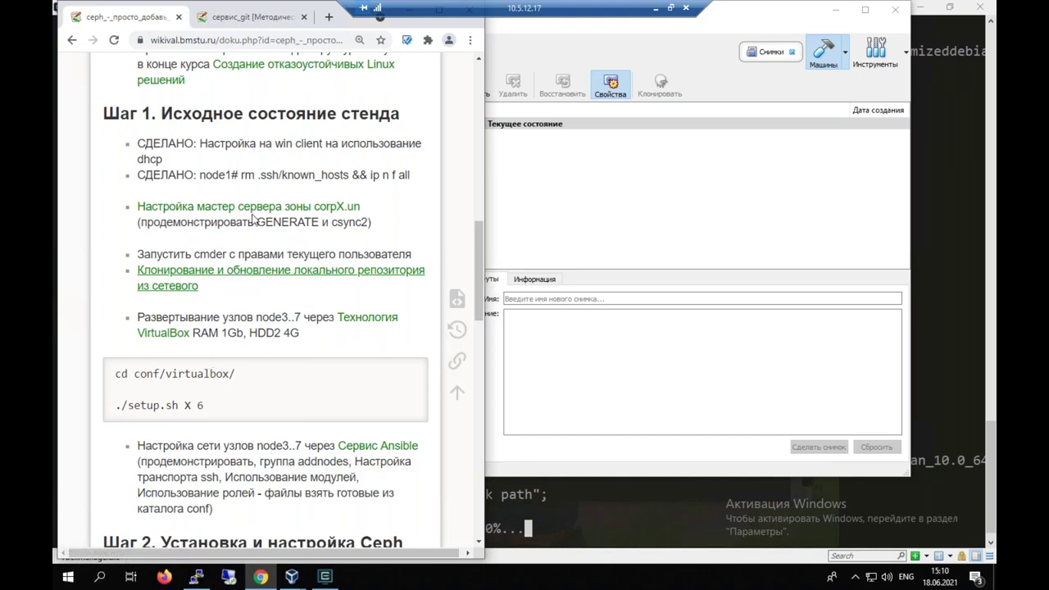
Open the master zone server guide in a new tab, copy its /etc/bind/ path, and return to PuTTY
right_click(229, 208)
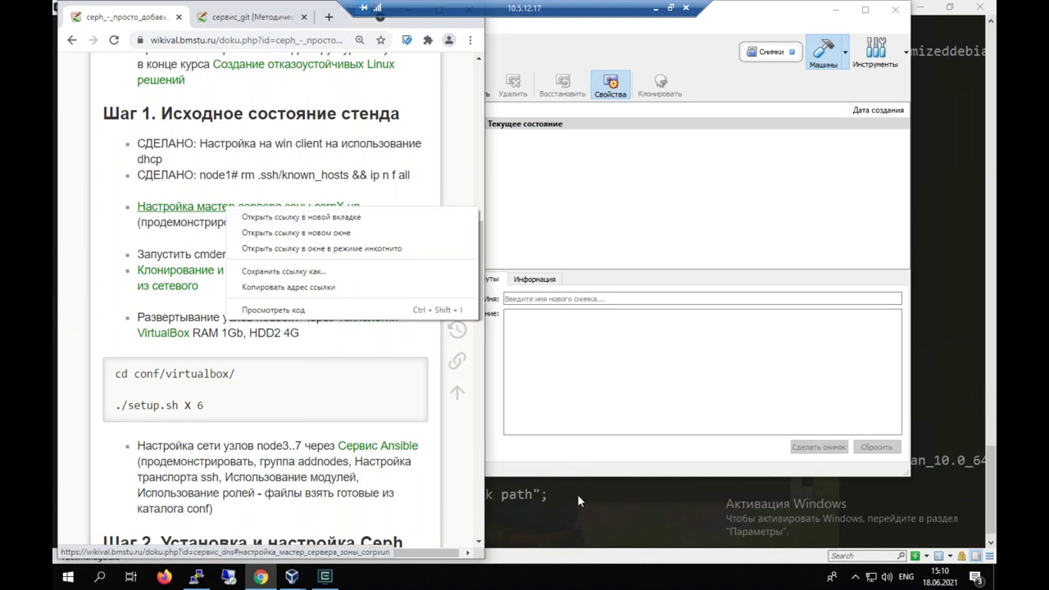
left_click(262, 217)
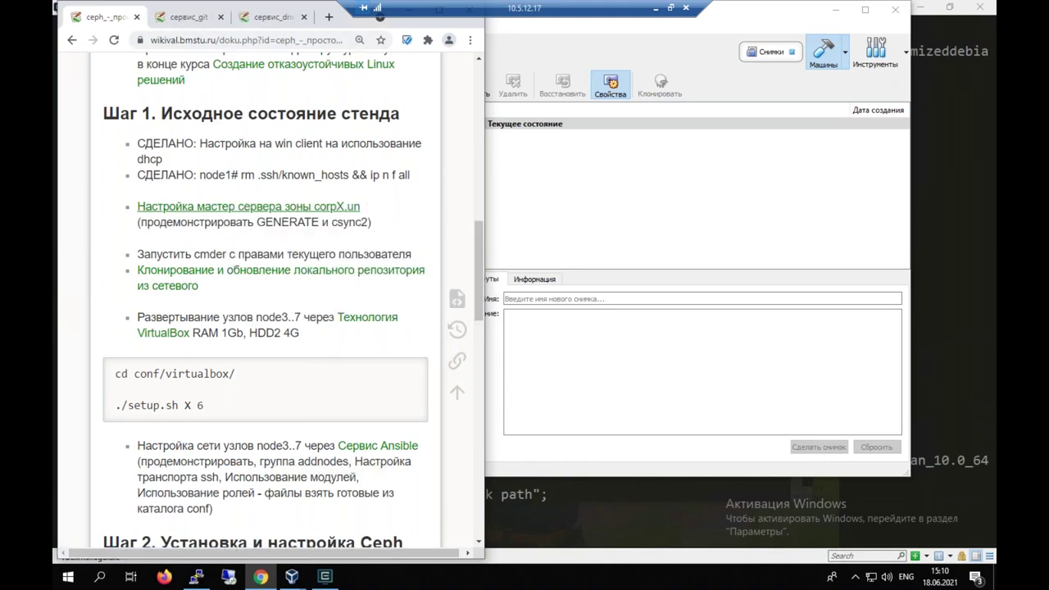
left_click(271, 17)
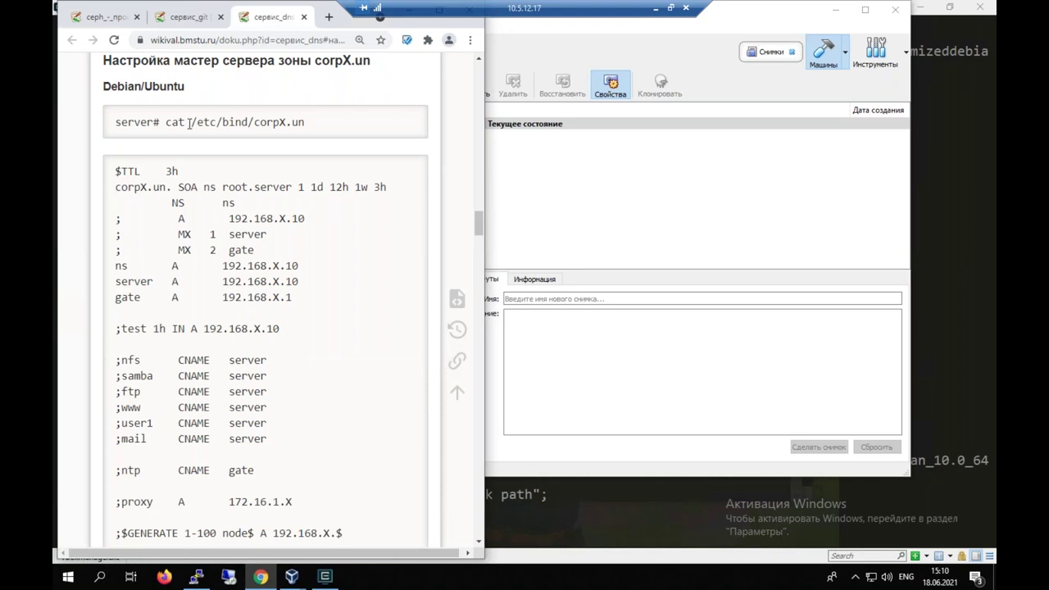
left_click_drag(188, 125, 261, 125)
key("ctrl+c")
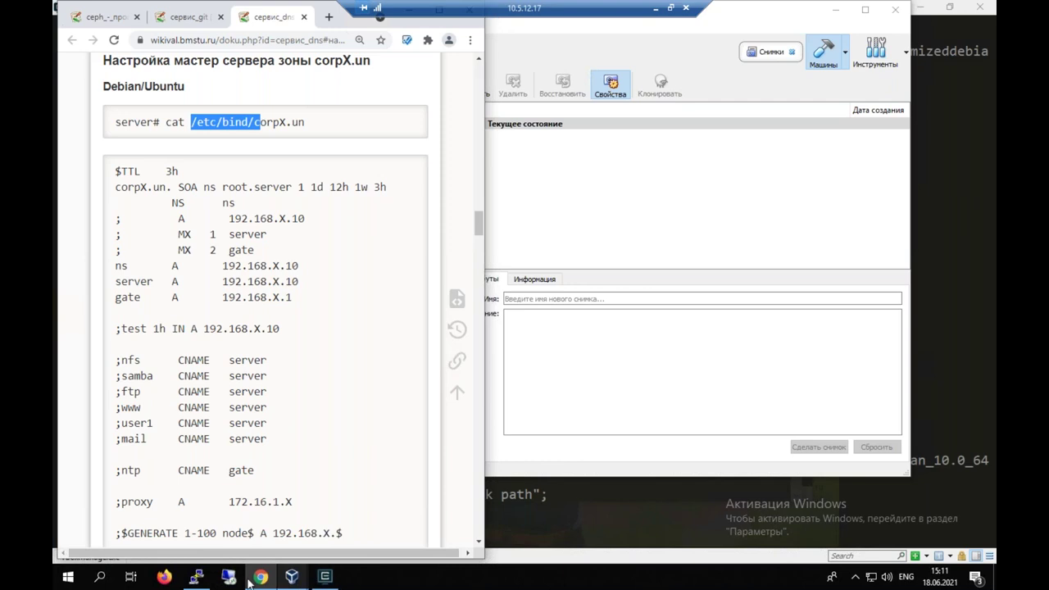
left_click(196, 576)
Open /etc/bind/corp13.un in nano on node1
type("nano")
right_click(355, 339)
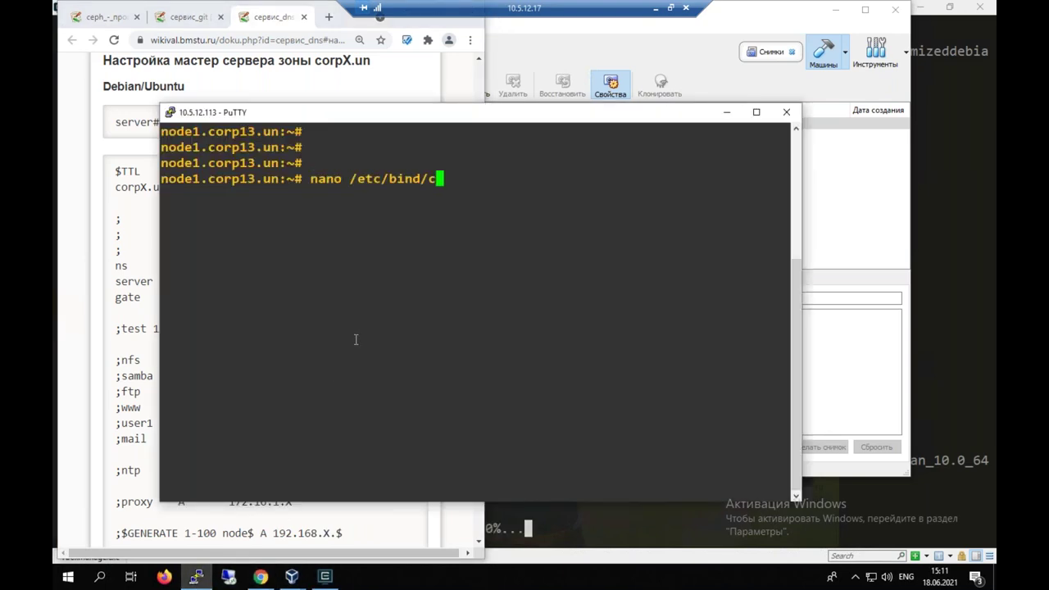
key("Tab")
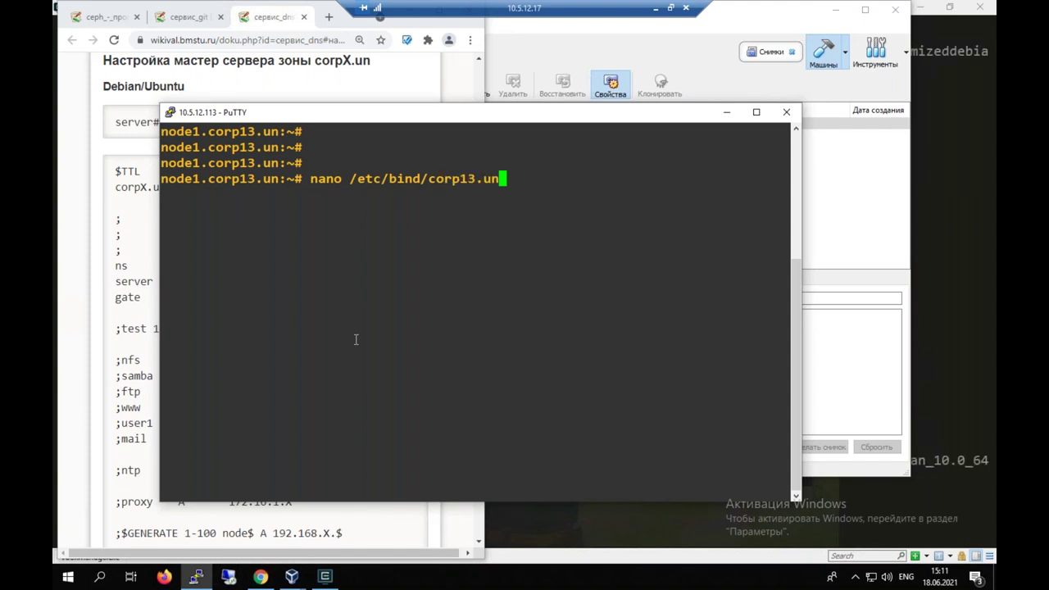
key("Return")
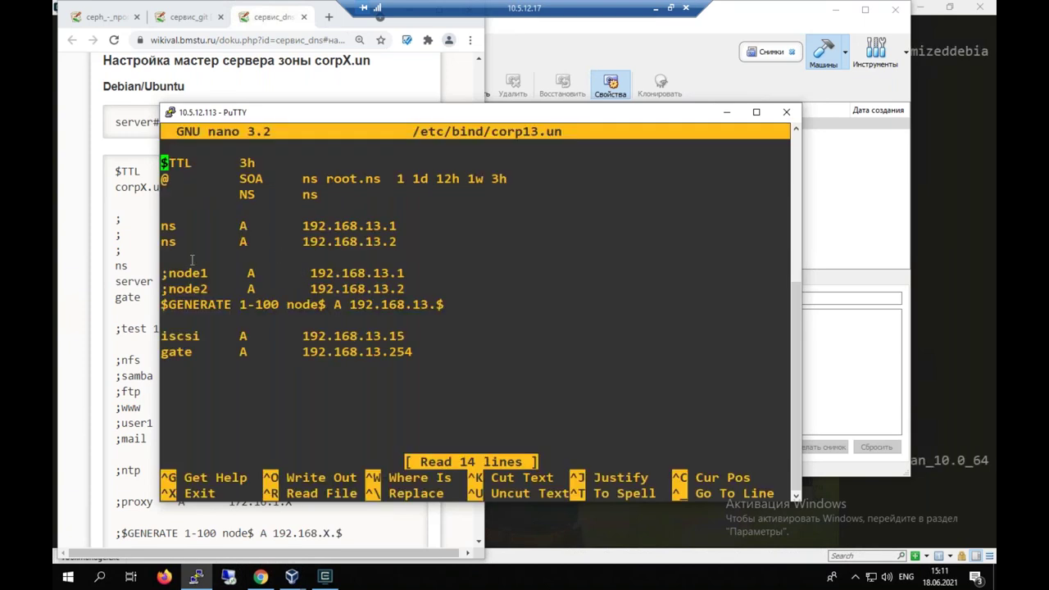
Review the node1/node2 addresses and the $GENERATE node records with the 192.168.13 prefix
left_click_drag(164, 268, 193, 270)
left_click(342, 273)
double_click(342, 273)
left_click_drag(305, 289, 366, 289)
left_click(357, 253)
left_click_drag(162, 304, 239, 302)
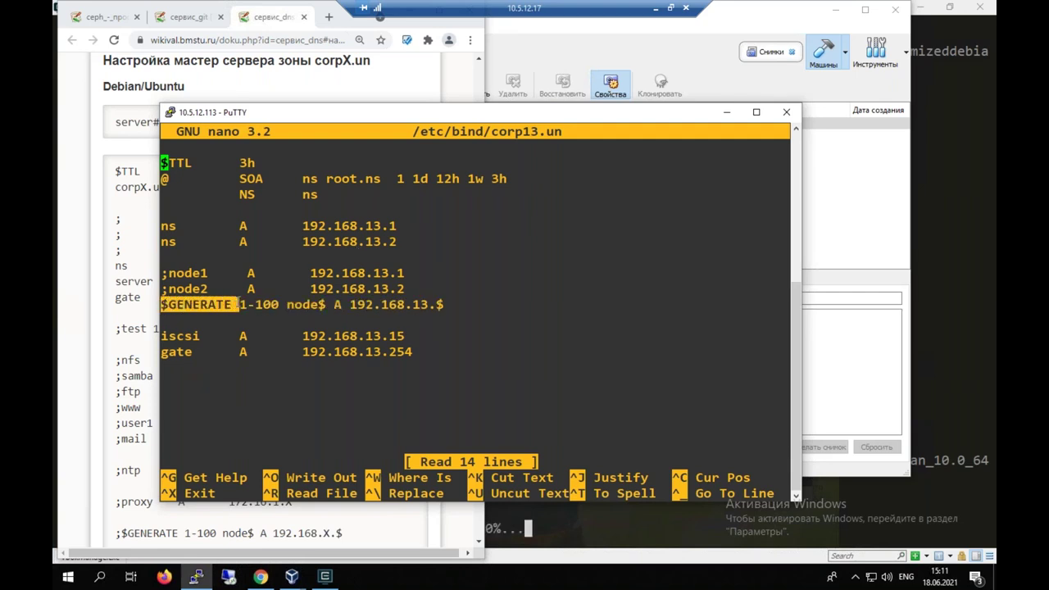
left_click(295, 336)
left_click_drag(287, 305, 483, 299)
left_click(483, 298)
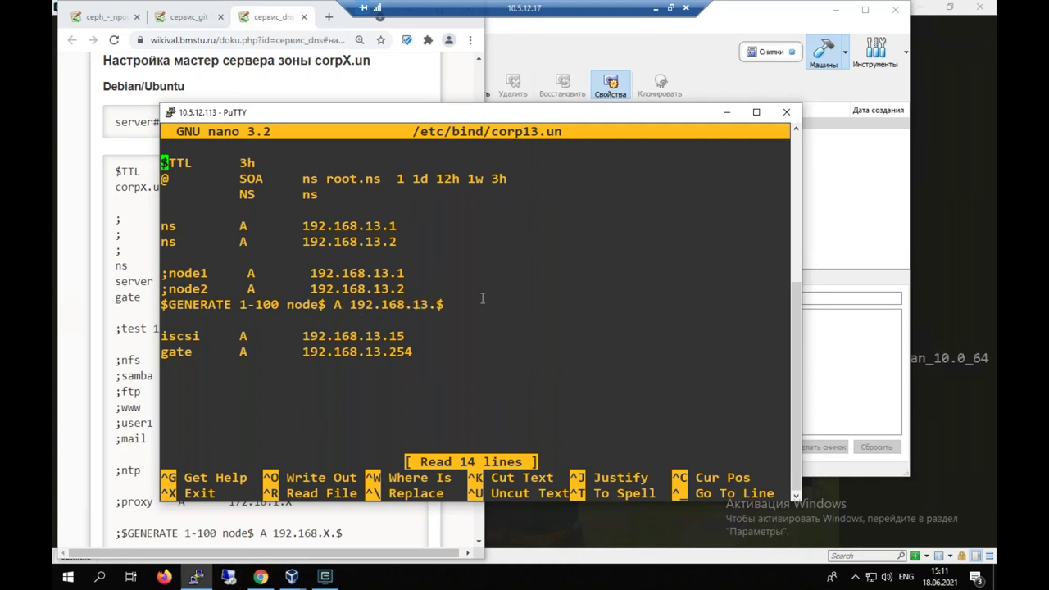
Save the zone file and exit nano to the shell
key("ctrl+o")
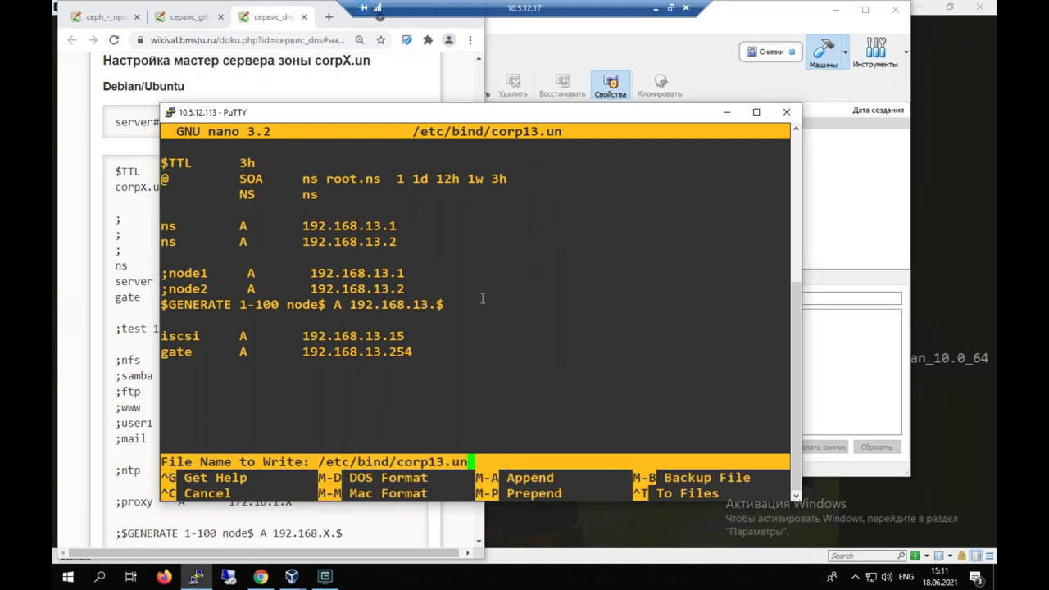
key("Return")
key("ctrl+x")
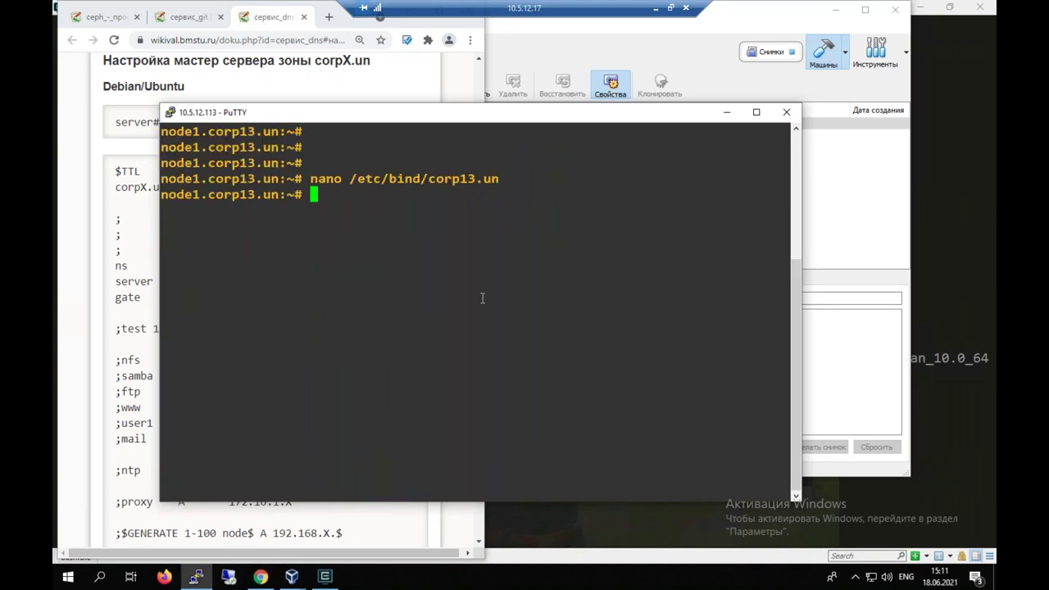
key("Return")
key("Return")
Sync configs to the other nodes with csync2 -xv, then clear the terminal
type("cs")
key("Up")
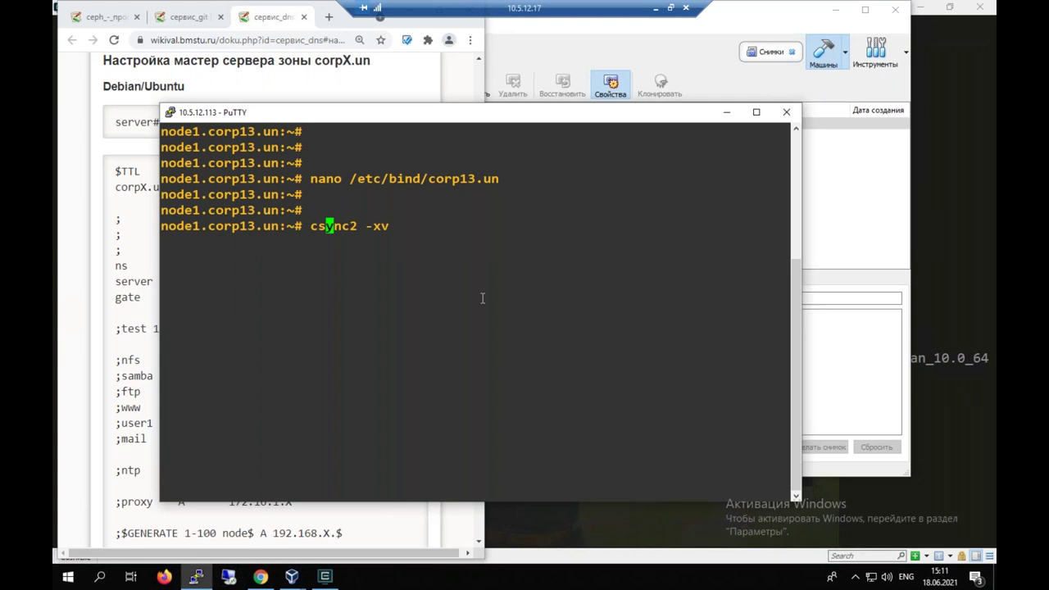
key("Return")
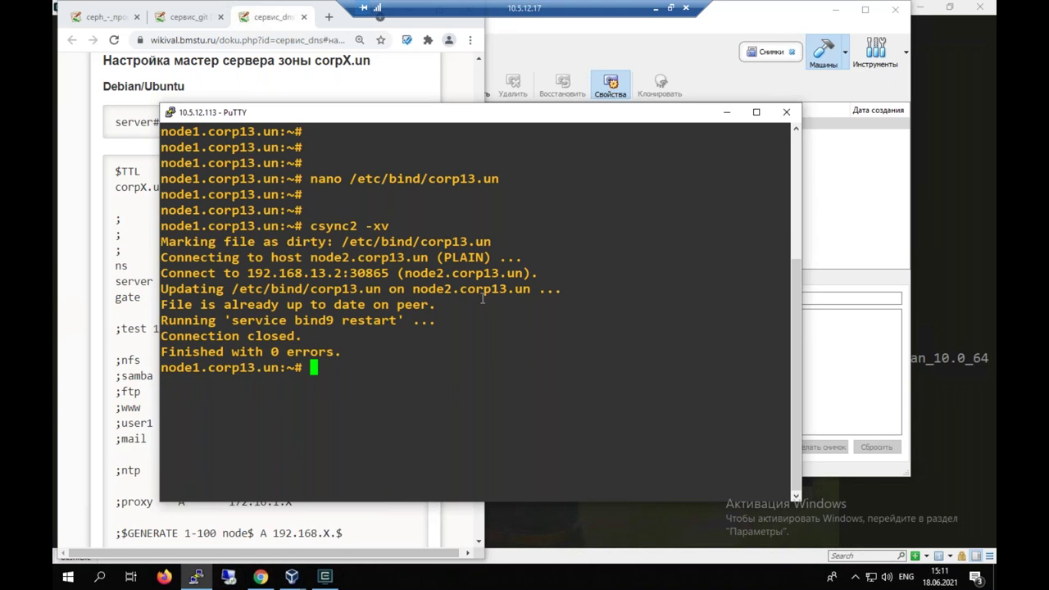
type("ho")
key("Up")
key("Up")
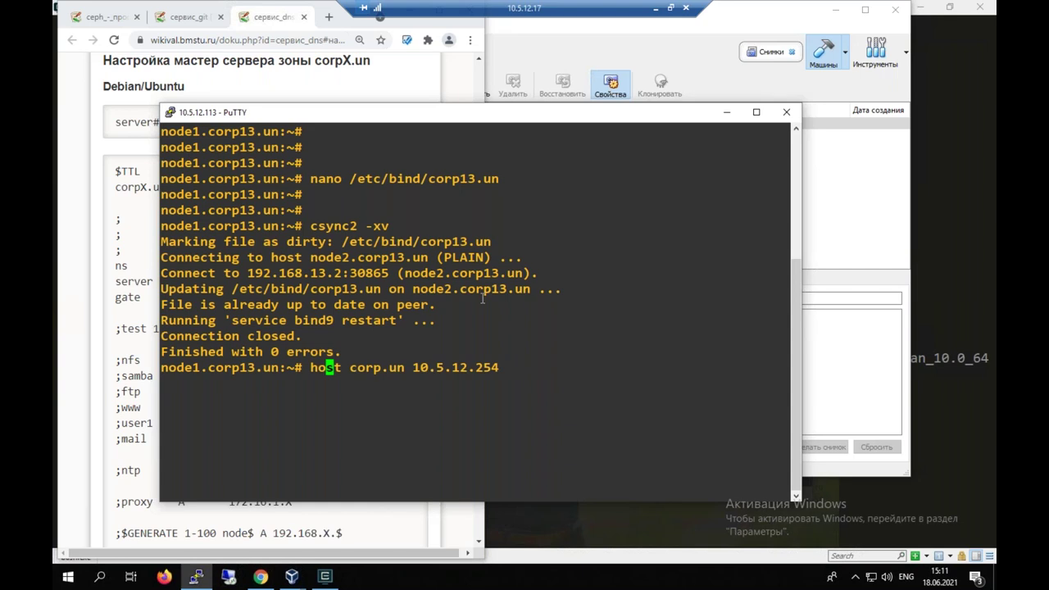
key("ctrl+l")
key("ctrl+c")
key("ctrl+l")
key("Return")
key("Return")
key("Return")
Look up node1, node6 and node100 with the host command
type("host node1")
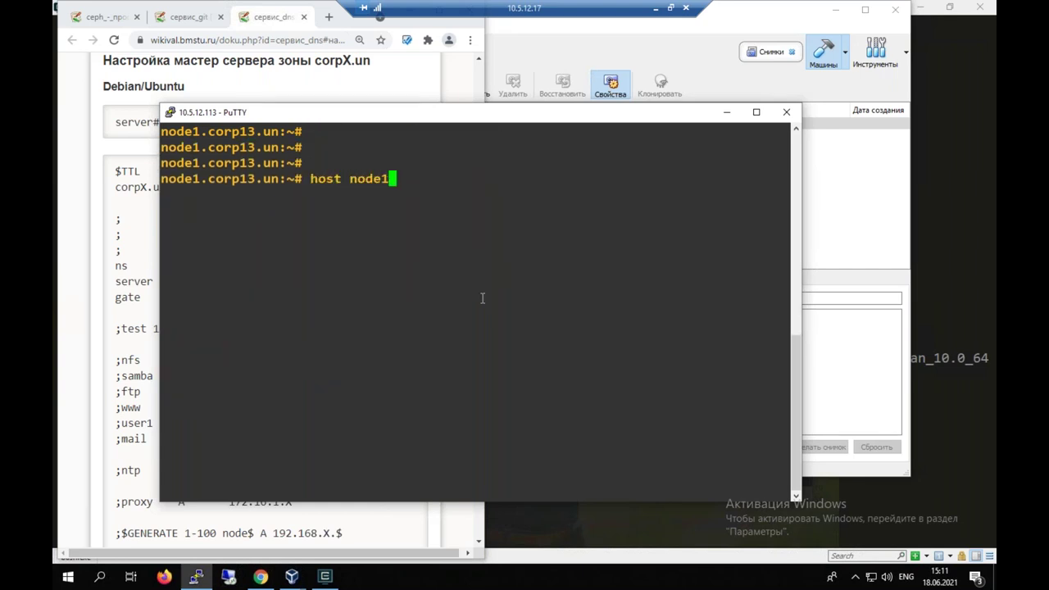
key("Return")
key("Return")
key("Return")
key("Up")
key("BackSpace")
type("6")
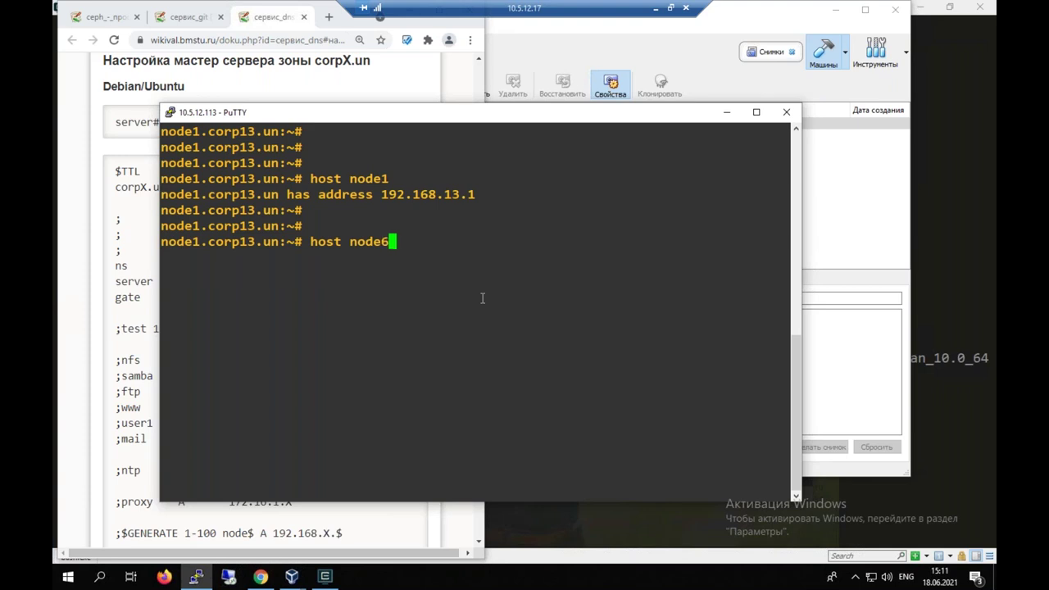
key("Return")
key("Return")
key("Up")
key("BackSpace")
type("100")
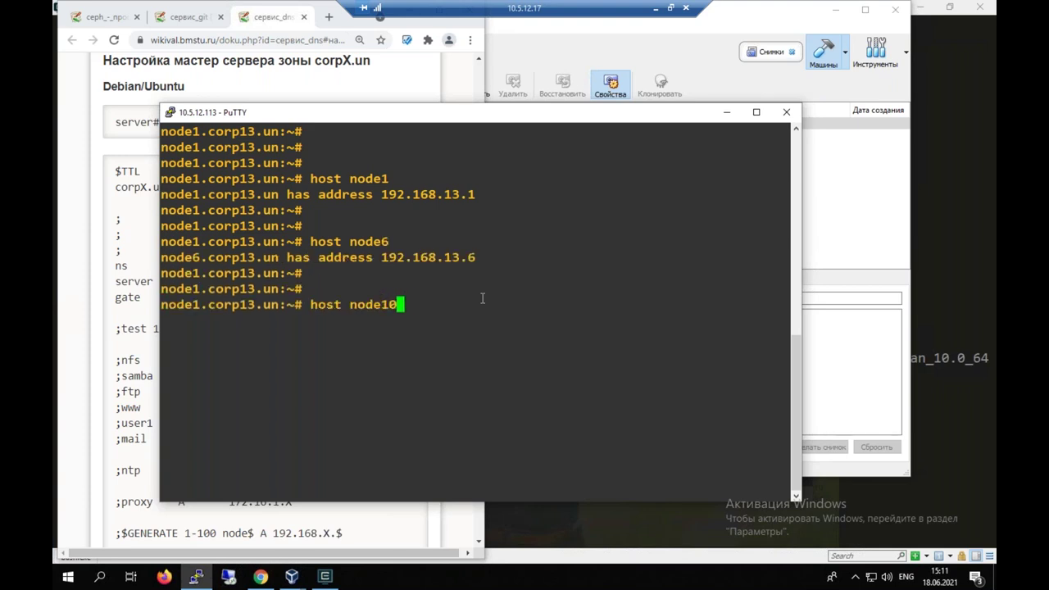
key("Return")
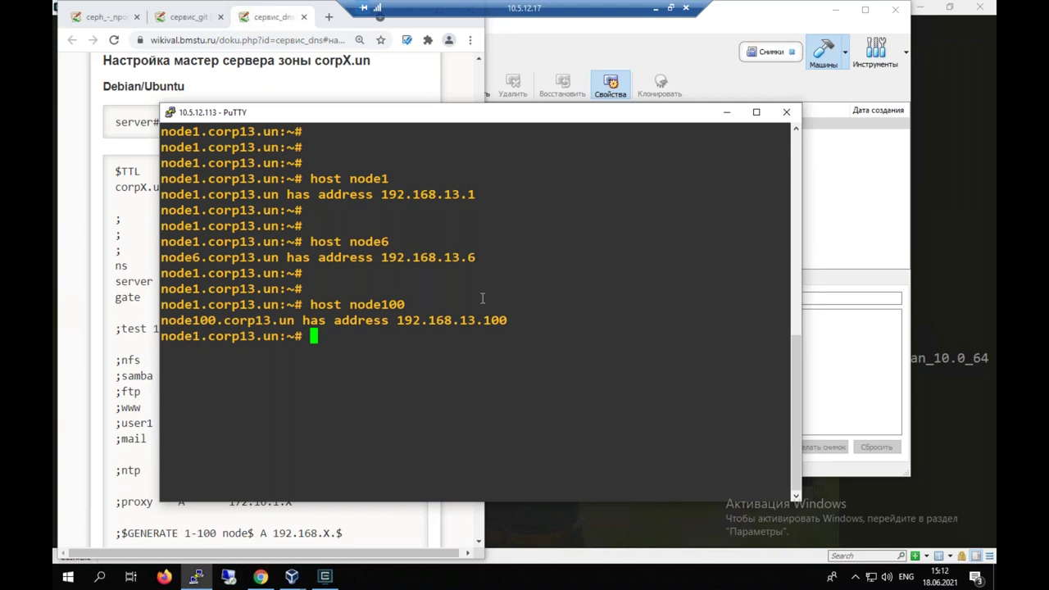
Close the DNS and git wiki tabs and select node3 in VirtualBox Manager
left_click(303, 17)
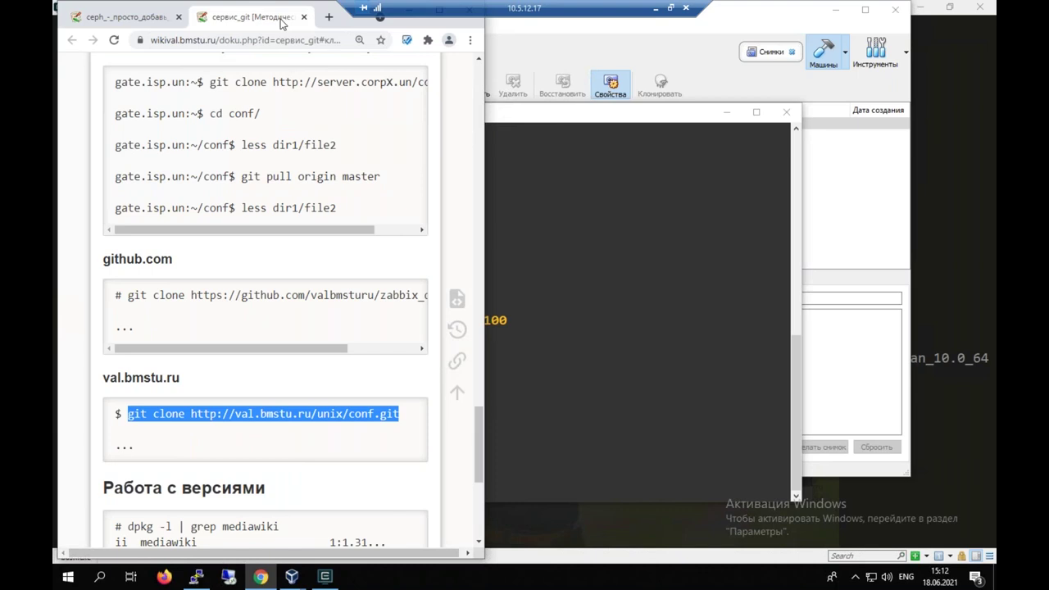
left_click(303, 17)
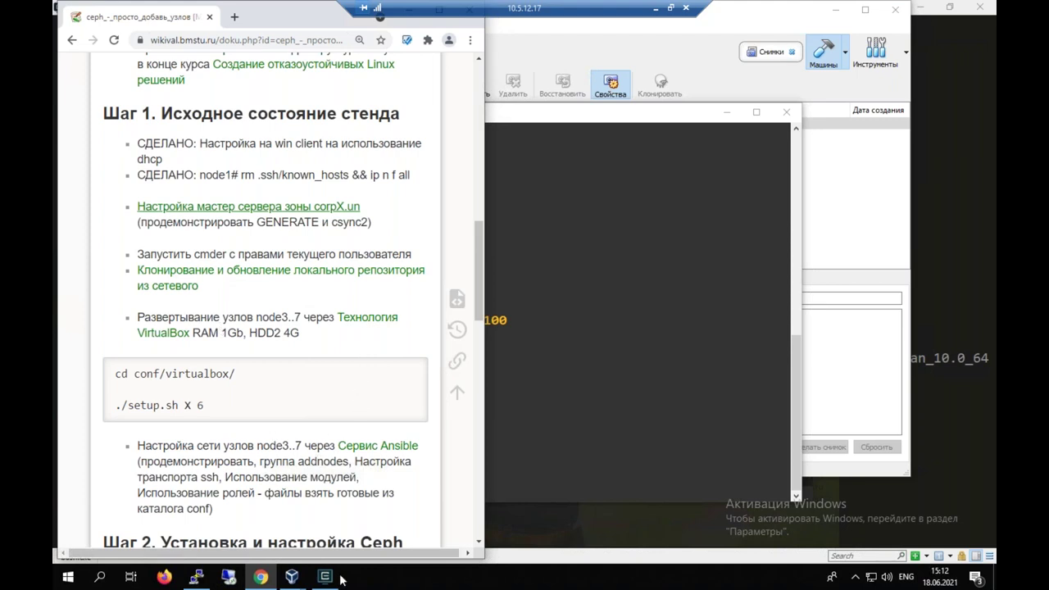
mouse_move(303, 582)
left_click(123, 512)
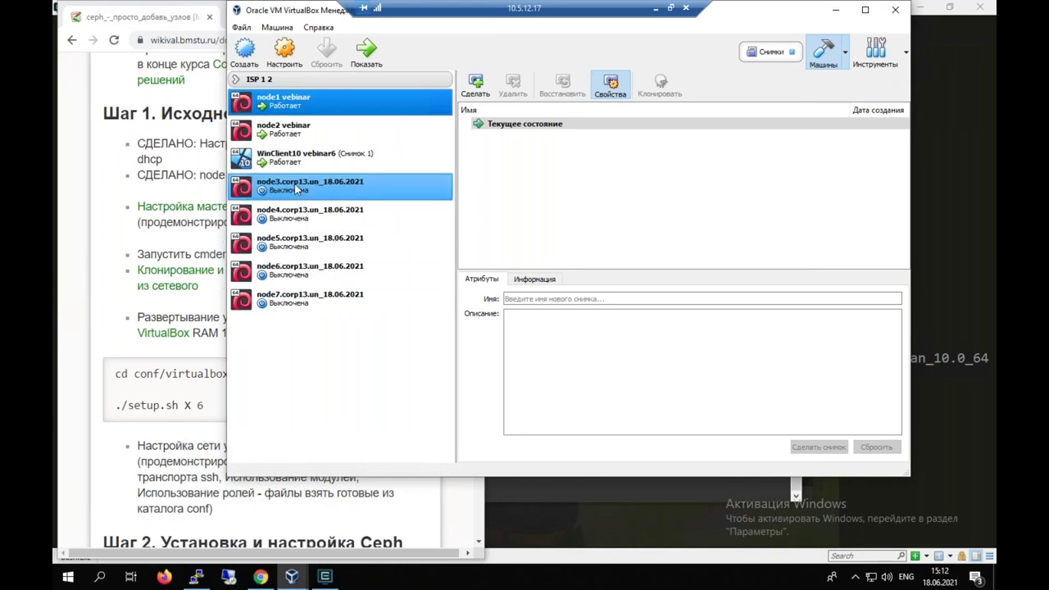
left_click(297, 189)
Review node3's network adapter and attached hard disk settings, then cancel without changes
left_click(287, 52)
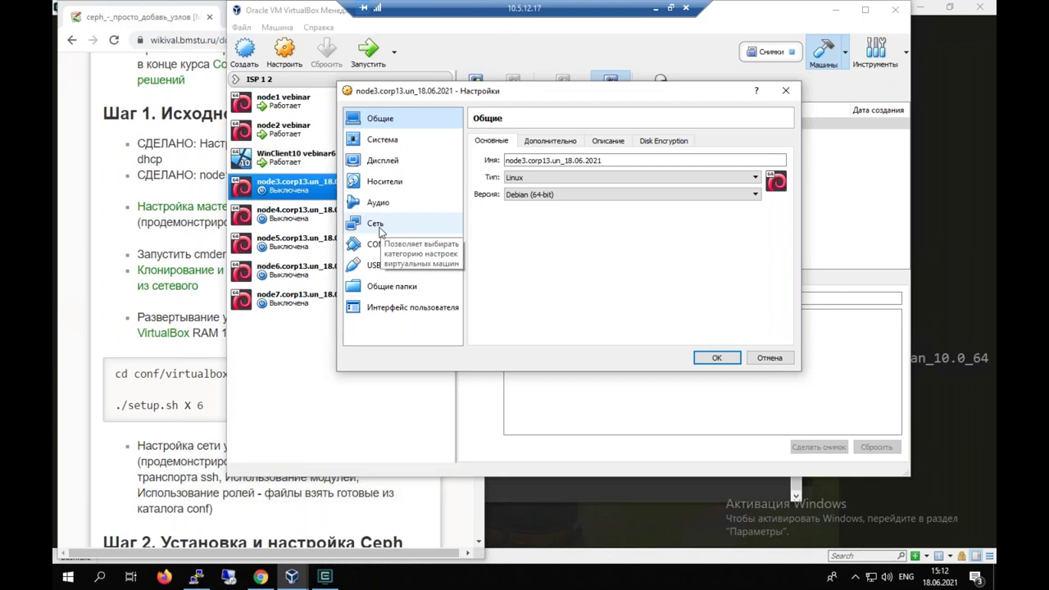
left_click(381, 233)
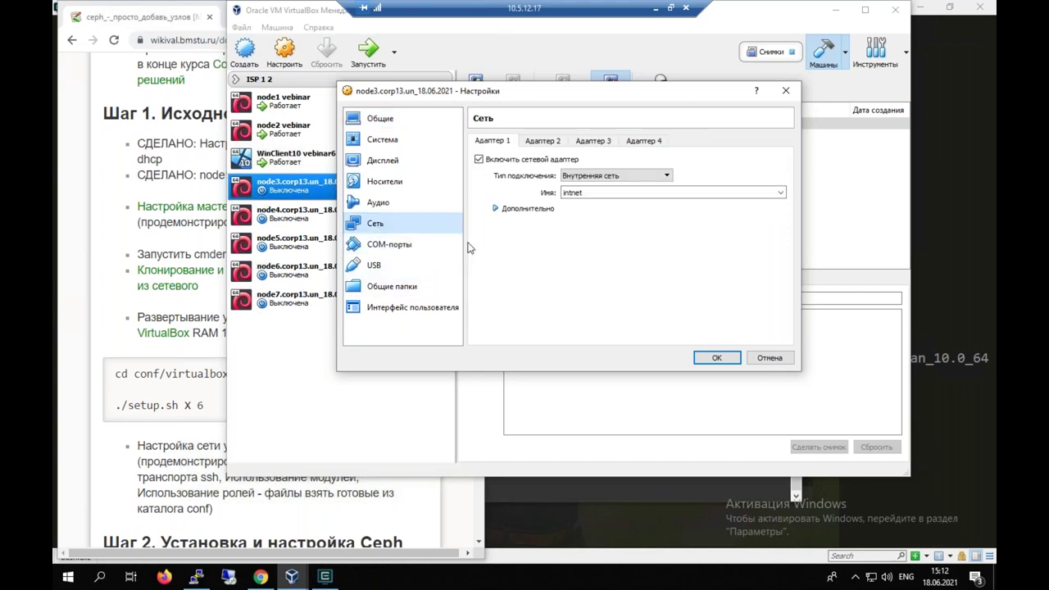
left_click(382, 184)
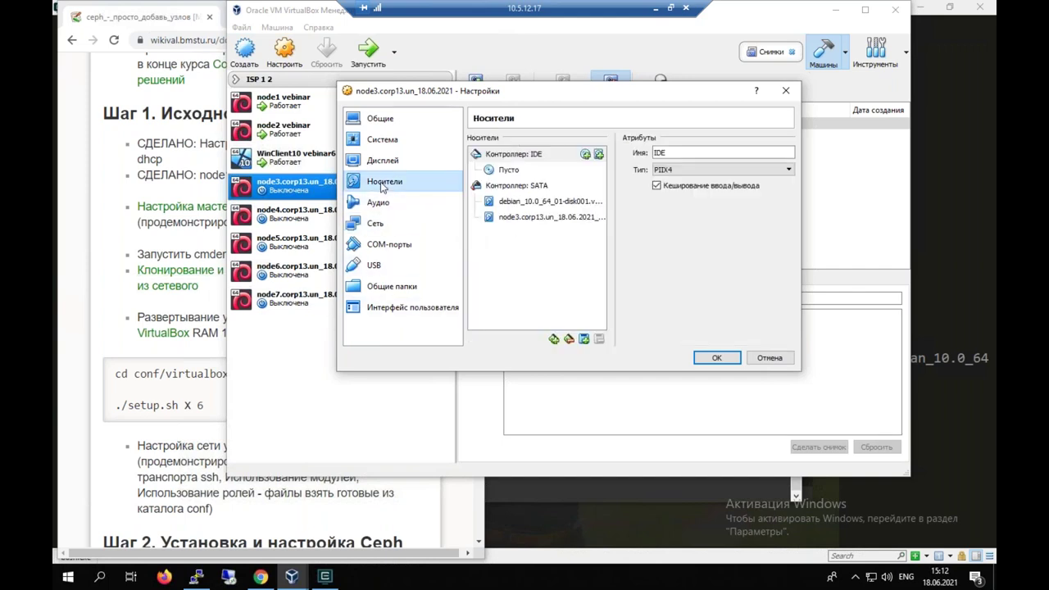
left_click(528, 221)
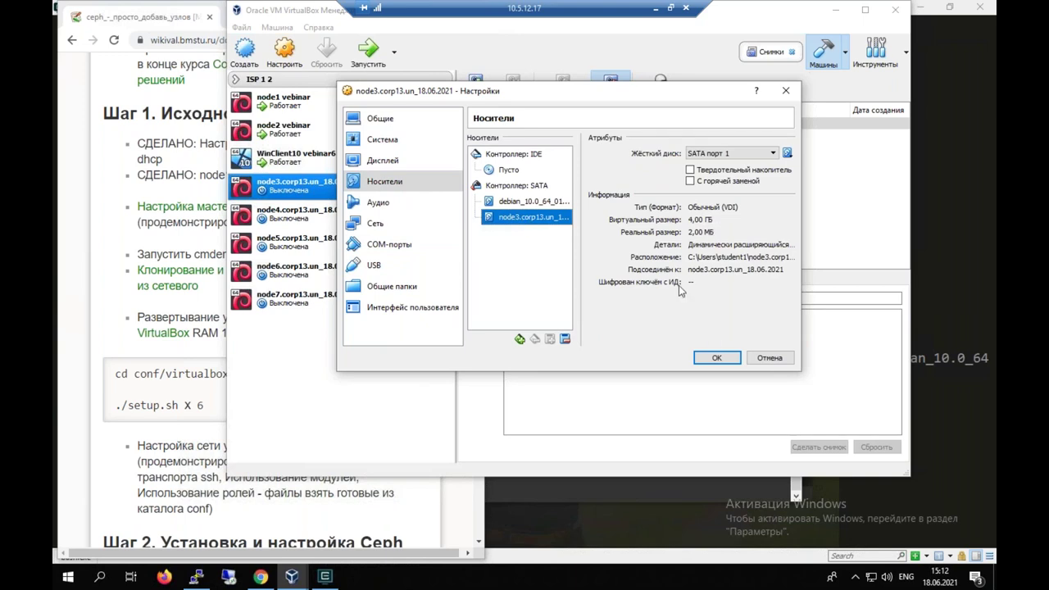
left_click(773, 359)
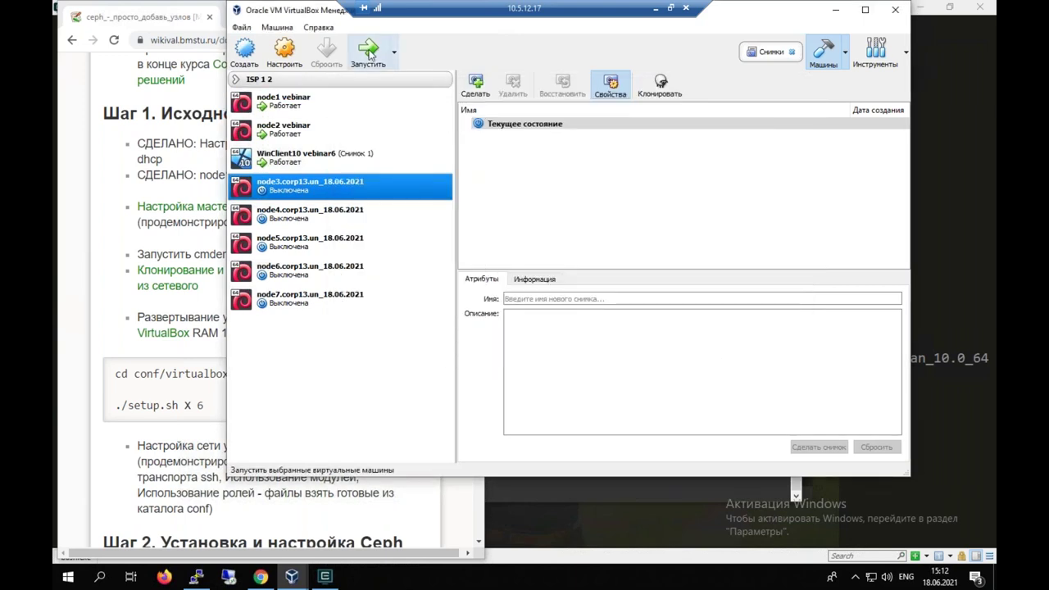
left_click(344, 213)
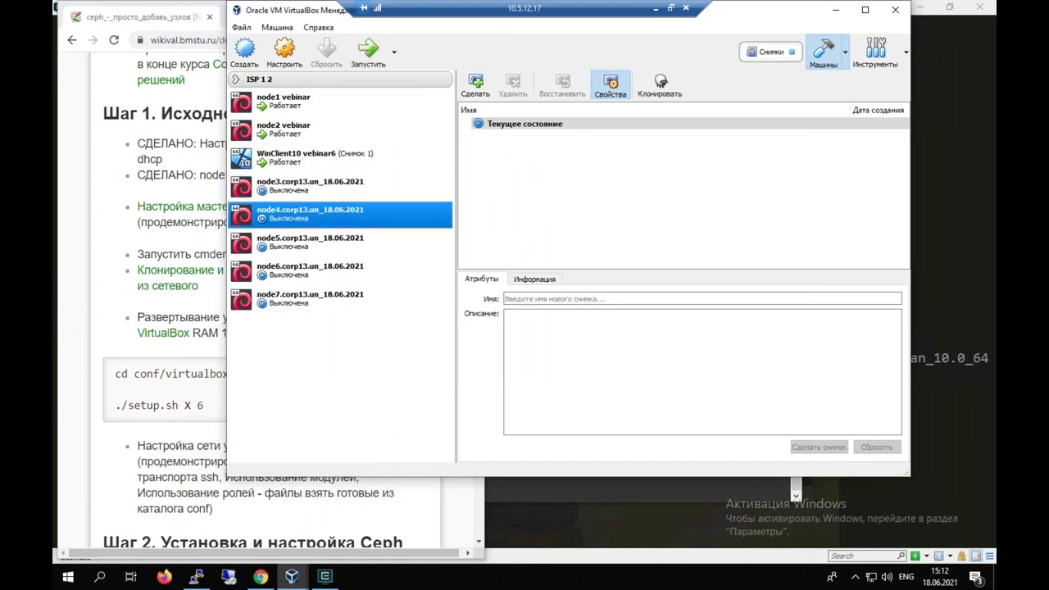
Start node3 through node7 together, then pick node3's window from the taskbar previews
left_click(344, 298, "shift")
left_click(368, 55)
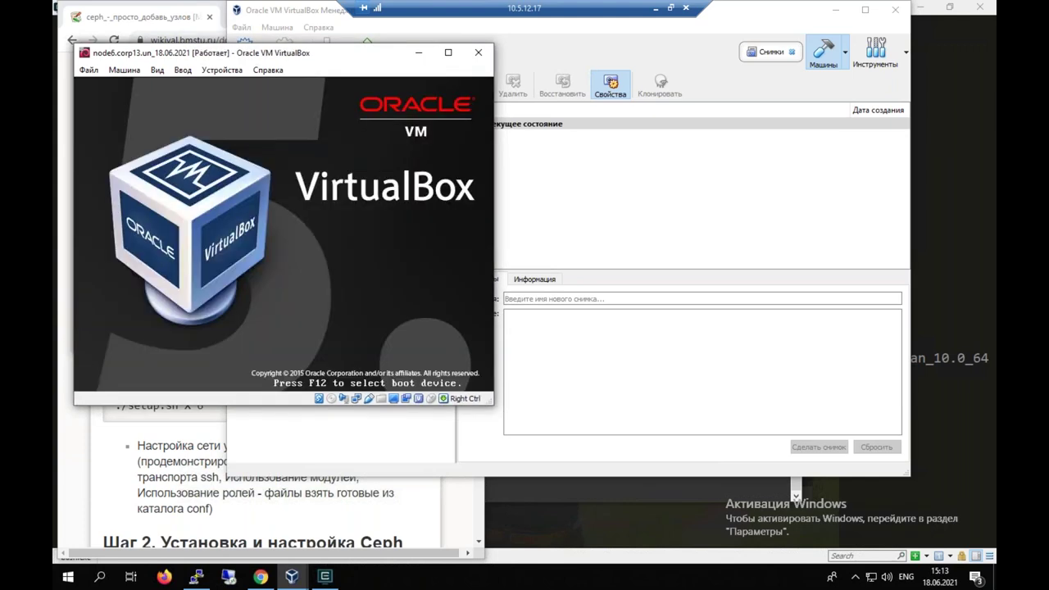
left_click(196, 576)
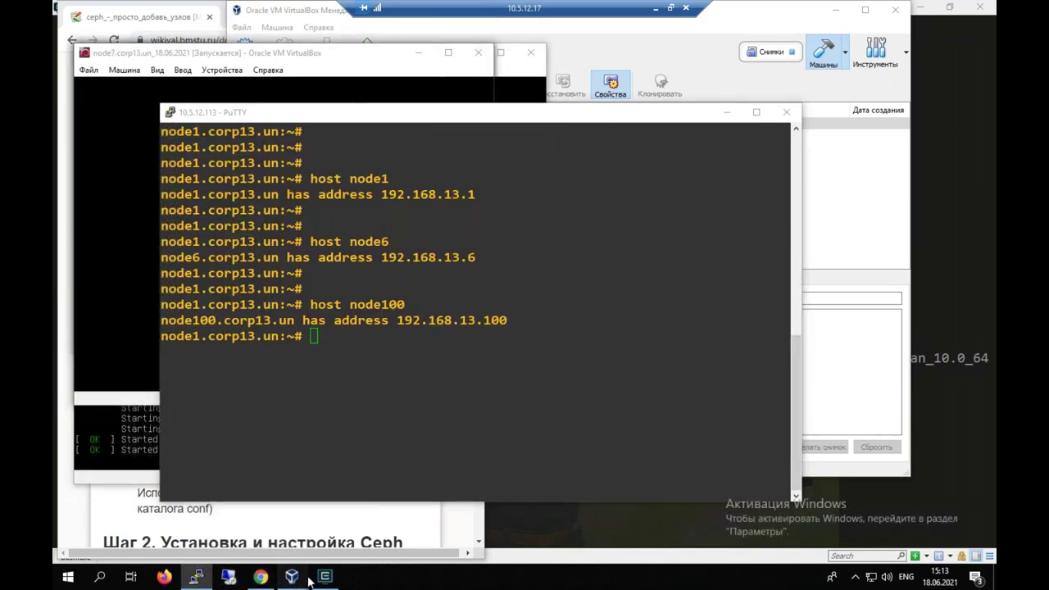
mouse_move(310, 581)
mouse_move(546, 525)
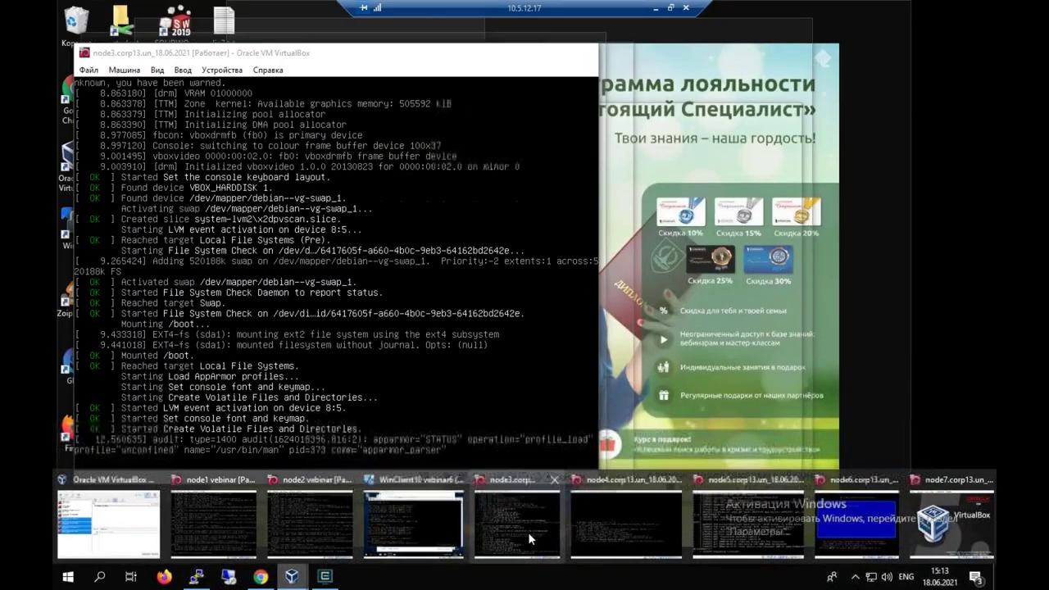
Log in as root on node3 and set eth0 to 192.168.13.3
left_click(528, 532)
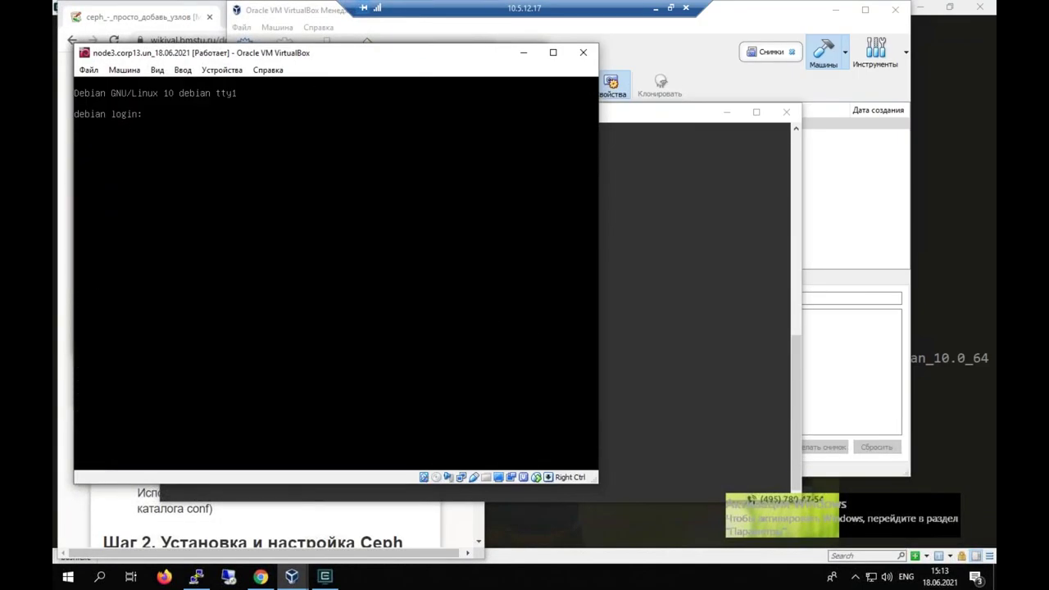
type("root")
key("Return")
key("Return")
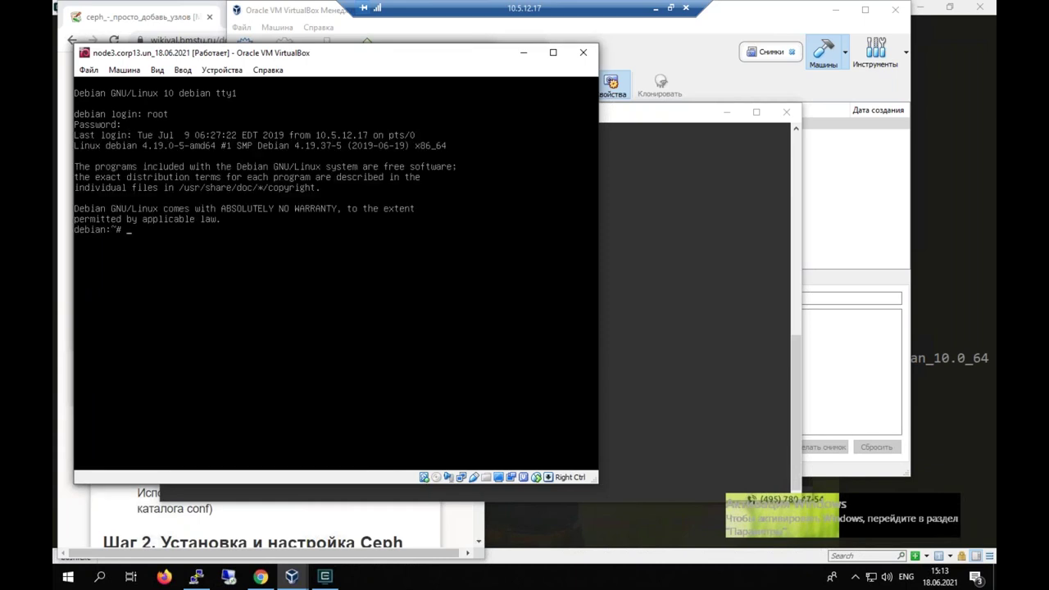
type("ifconfig eth0 inet 172.16.1.13/24")
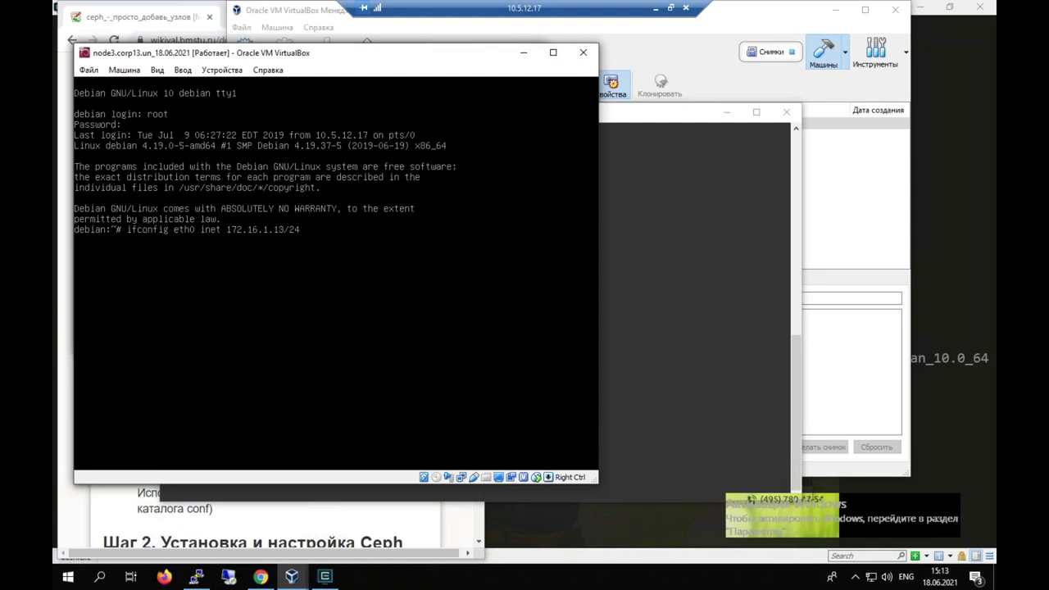
key("ctrl+w")
type("192.168.13.3")
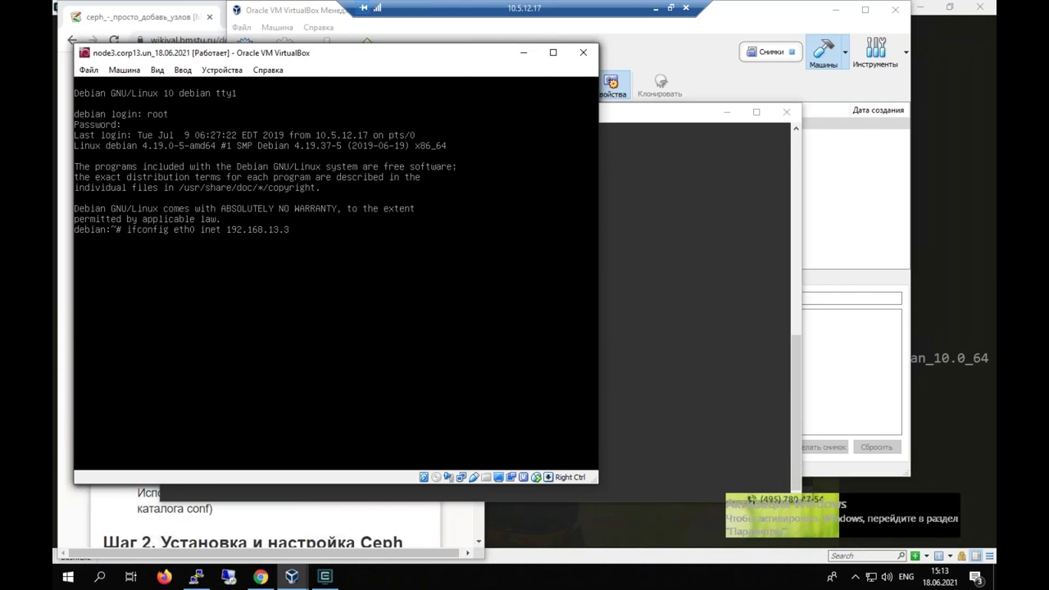
key("Return")
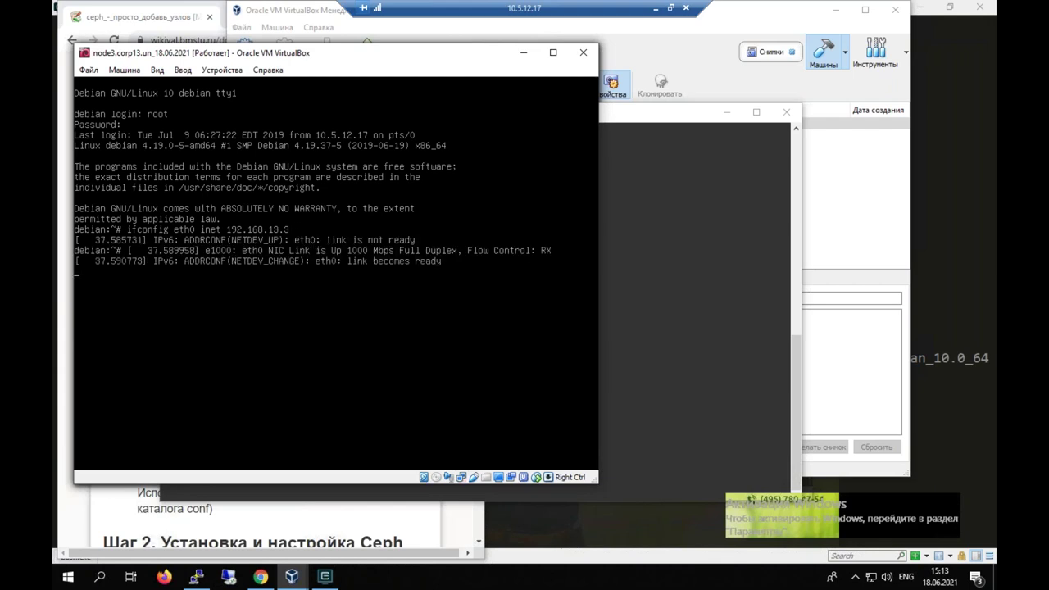
Log in as root on node4 and set eth0 to 192.168.13.4
left_click(292, 576)
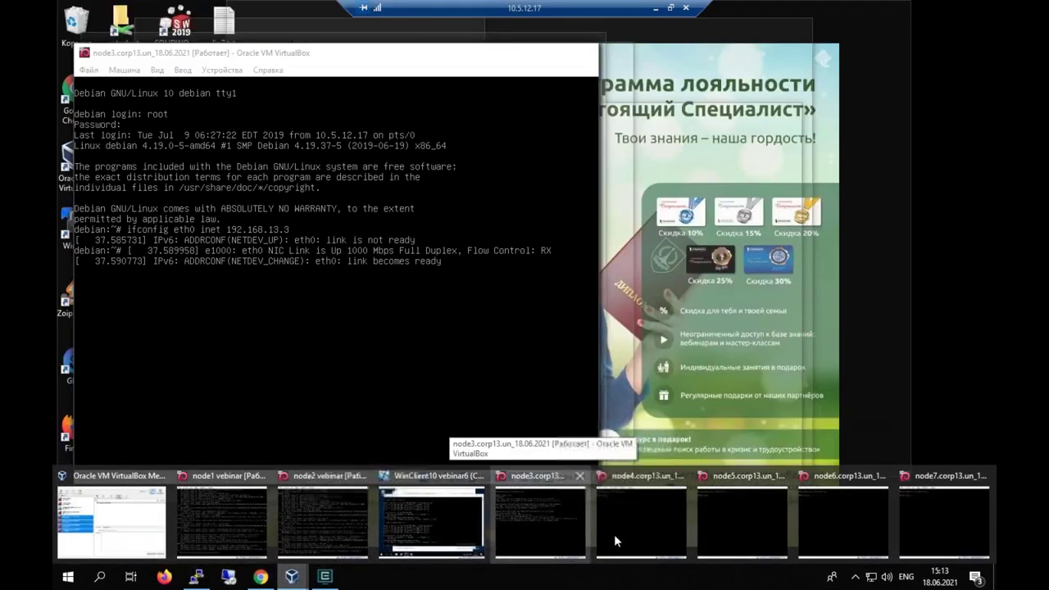
left_click(614, 534)
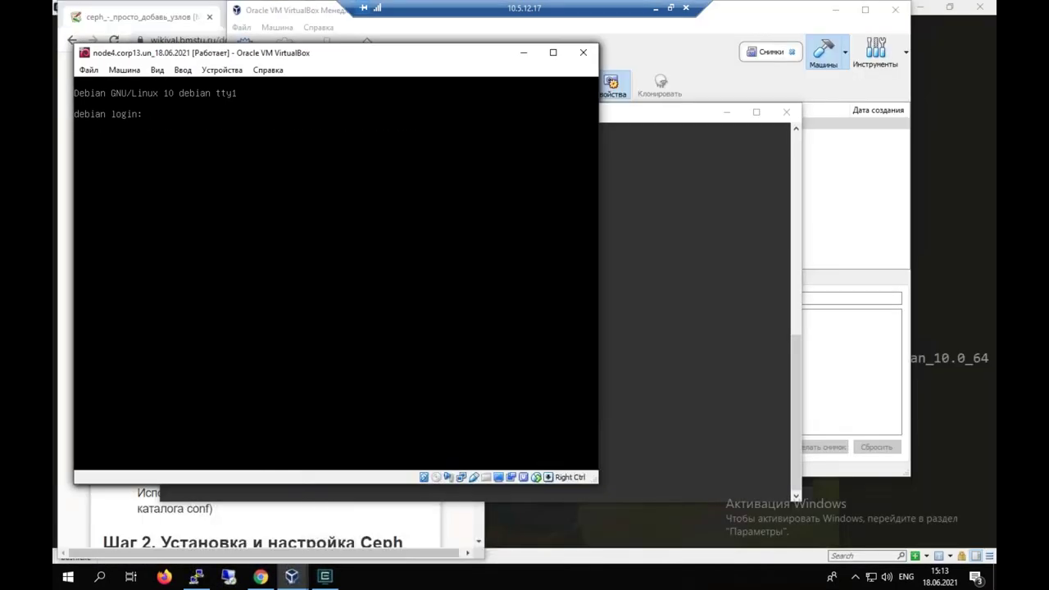
key("Return")
key("Return")
type("root")
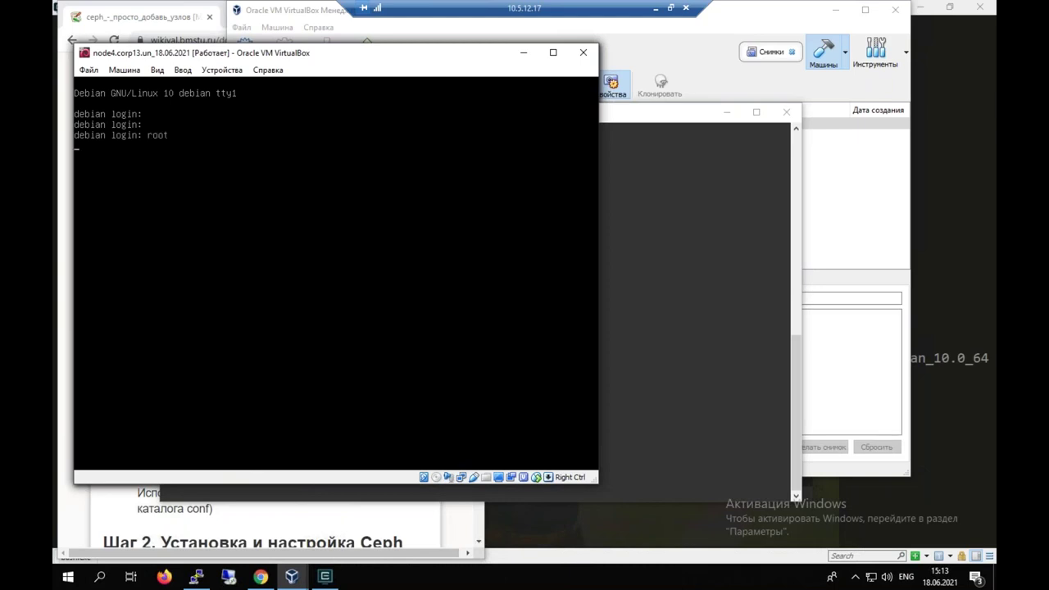
key("Return")
key("Return")
type("ifconfig eth0 inet 172.16.1.13/24")
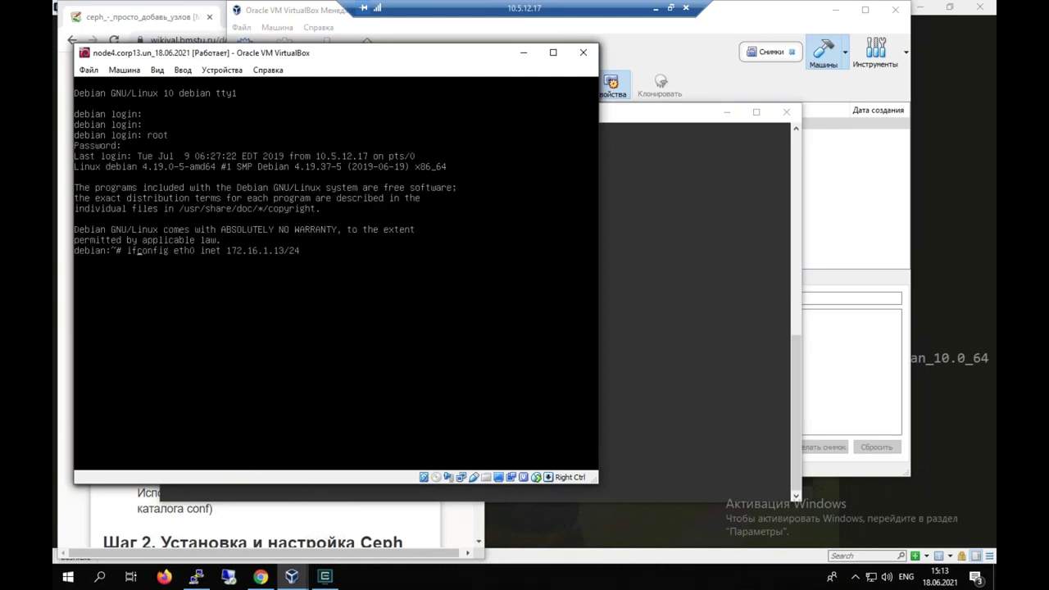
key("BackSpace")
key("BackSpace")
key("BackSpace")
key("BackSpace")
key("BackSpace")
key("BackSpace")
key("BackSpace")
key("BackSpace")
key("BackSpace")
key("BackSpace")
key("BackSpace")
key("BackSpace")
key("BackSpace")
key("BackSpace")
type("192.168.13.4")
key("Return")
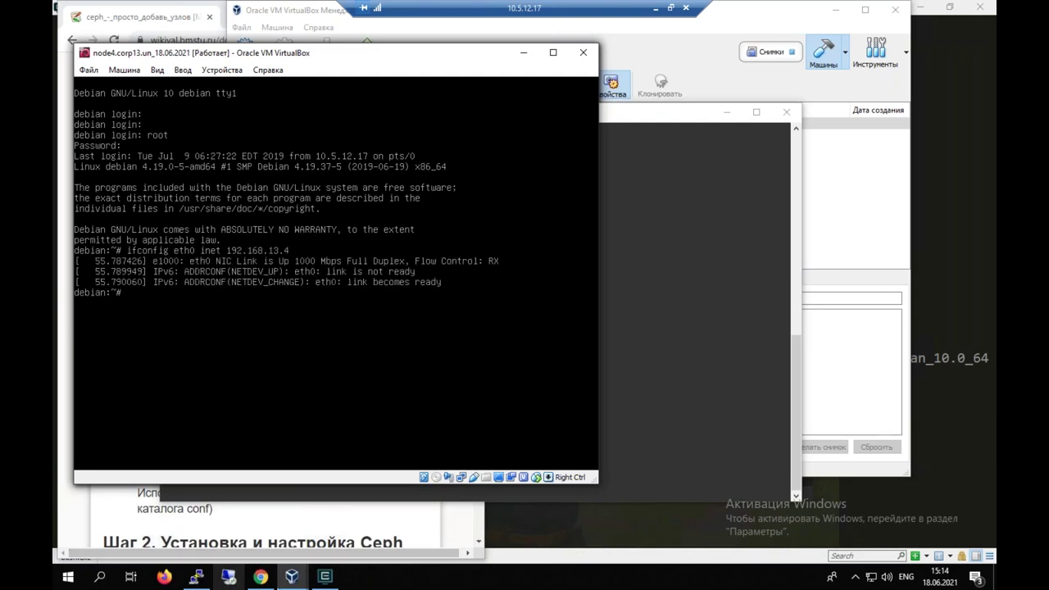
Log in as root on node5 and set eth0 to 192.168.13.5
left_click(291, 576)
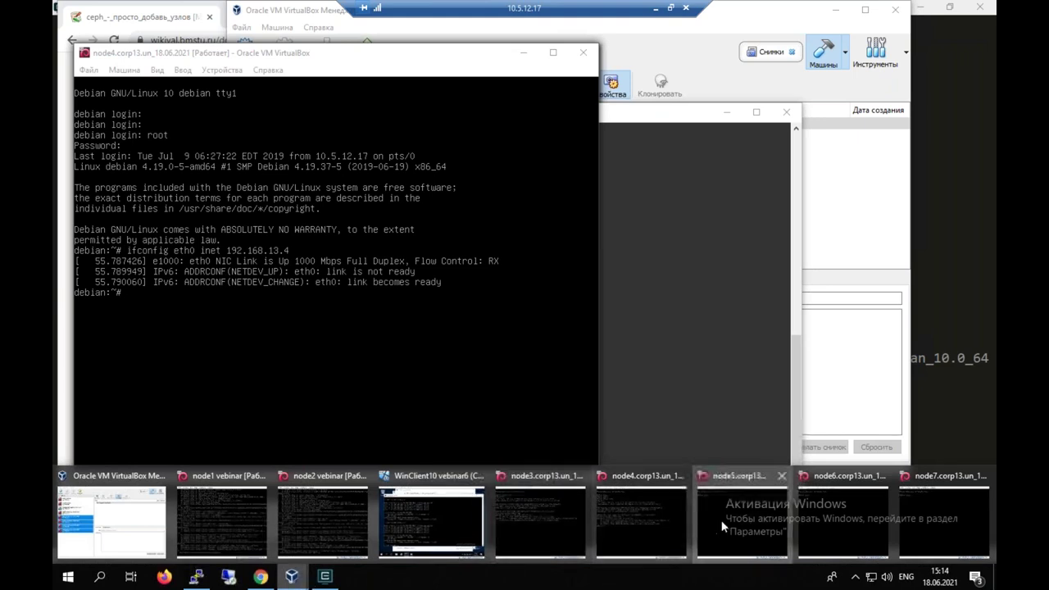
left_click(742, 521)
key("Return")
type("root")
key("Return")
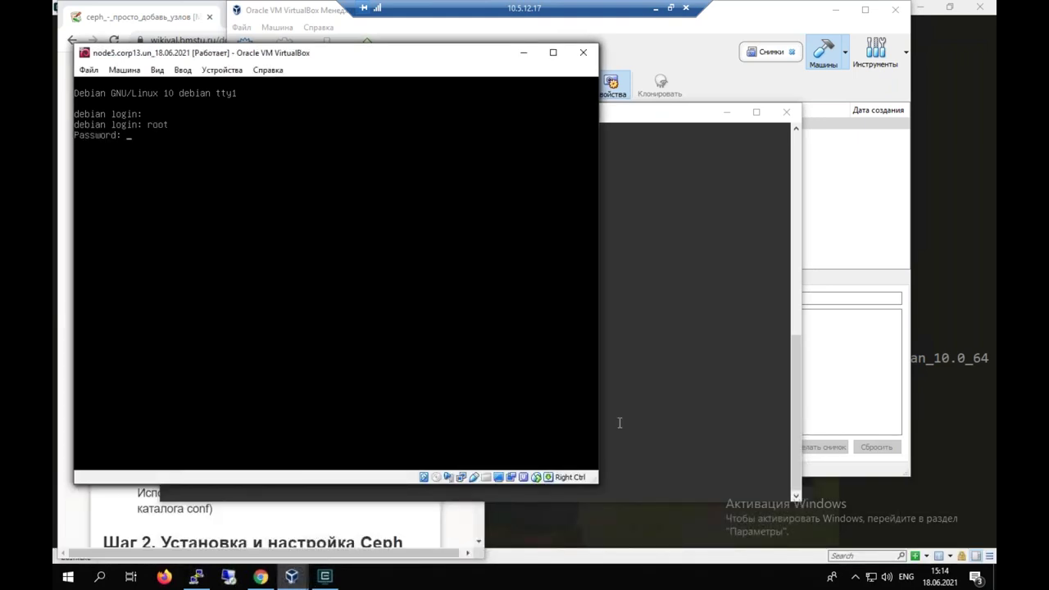
key("Return")
type("ifconfig eth0 inet 172.16.1.13/24")
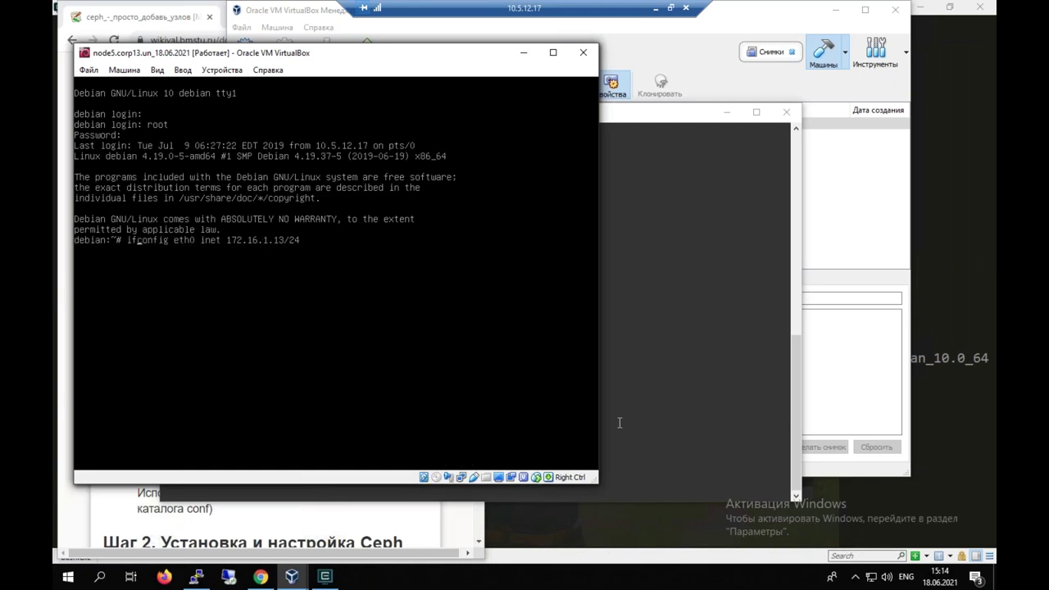
key("BackSpace")
key("BackSpace")
key("BackSpace")
key("BackSpace")
key("BackSpace")
key("BackSpace")
key("BackSpace")
key("BackSpace")
key("BackSpace")
key("BackSpace")
key("BackSpace")
key("BackSpace")
key("BackSpace")
key("BackSpace")
key("BackSpace")
type("192.168.13.5")
key("Return")
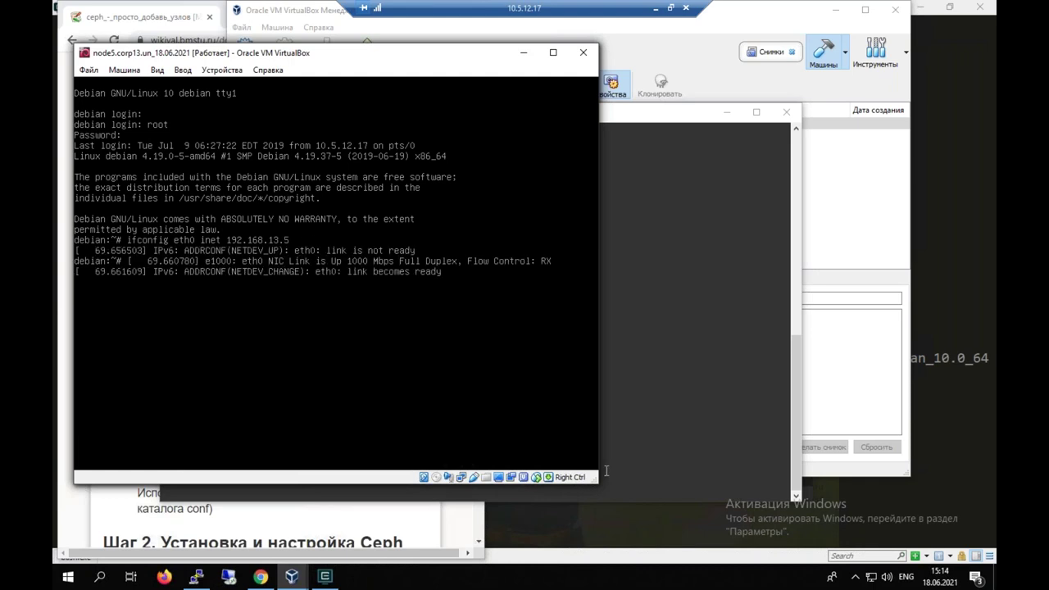
Log in as root on node6 and set eth0 to 192.168.13.6
right_click(201, 579)
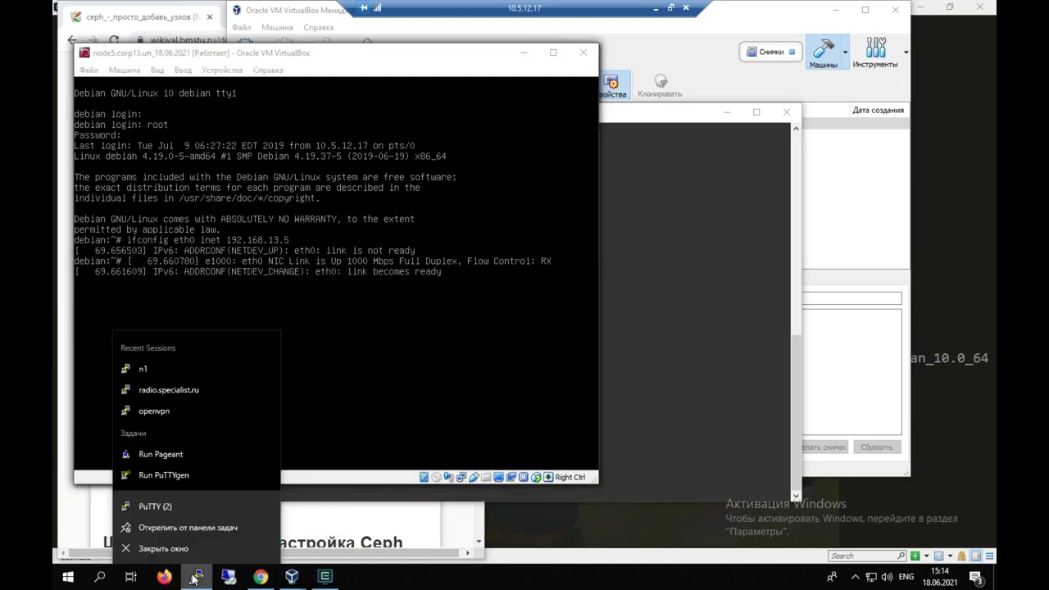
left_click(203, 582)
left_click(292, 577)
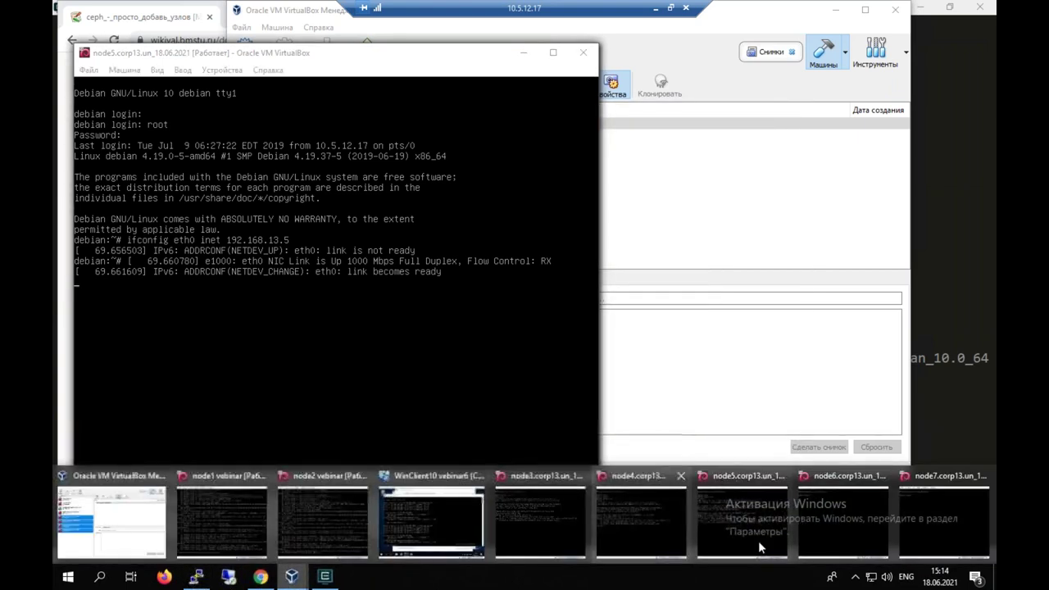
left_click(846, 514)
key("Return")
key("Return")
type("root")
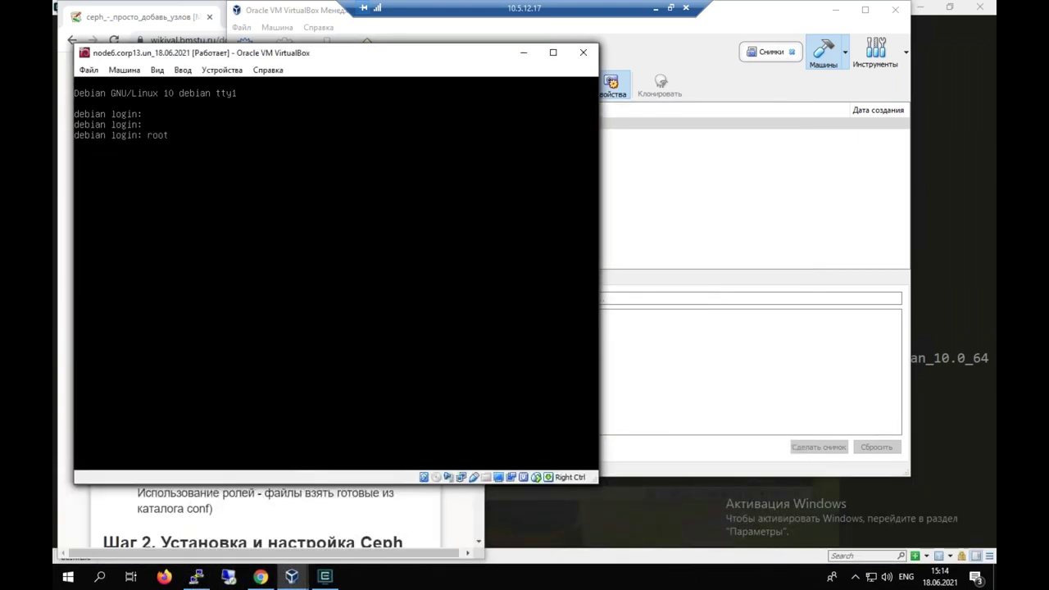
key("Return")
key("Return")
type("ifconfig eth0 inet 172.16.1.13/24")
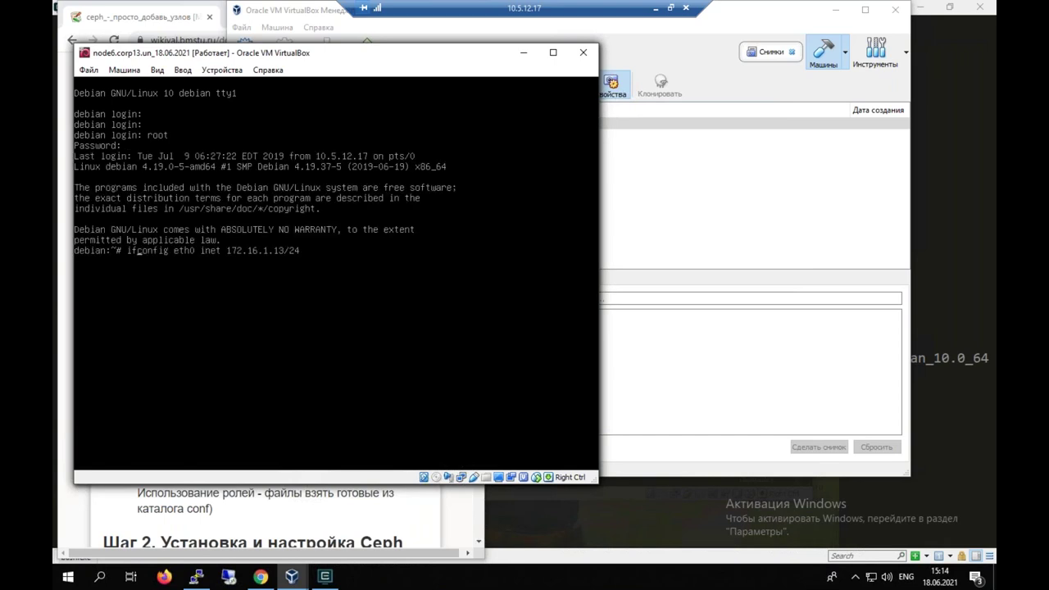
key("ctrl+w")
type("192.168.13.6")
key("Return")
key("Return")
Log in as root on node7 and set eth0 to 192.168.13.7 via the recalled ifconfig command
left_click(291, 576)
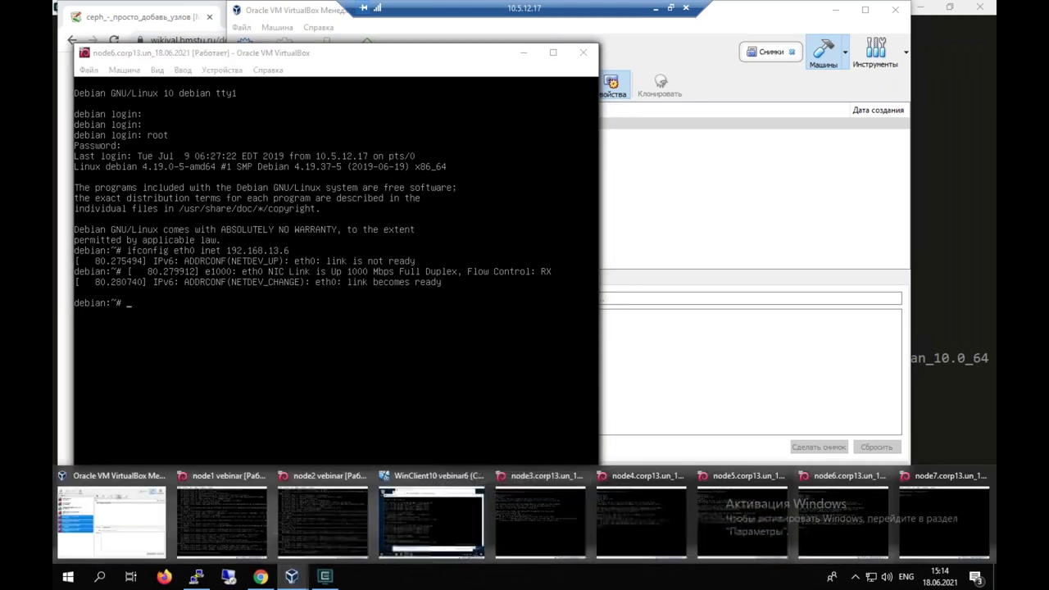
left_click(942, 522)
key("Return")
key("Return")
key("Return")
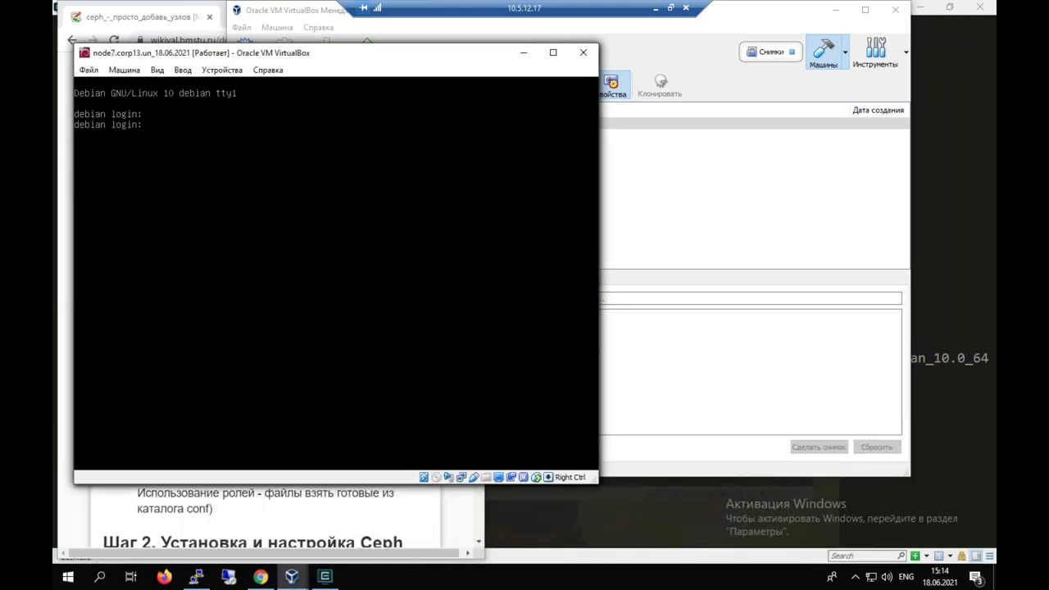
type("root")
key("Return")
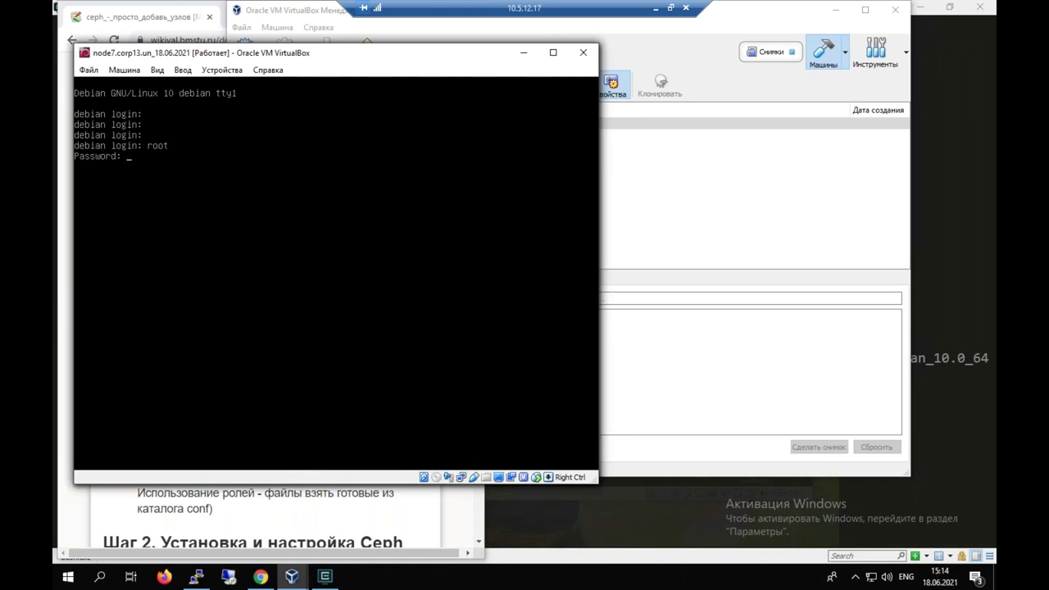
key("Return")
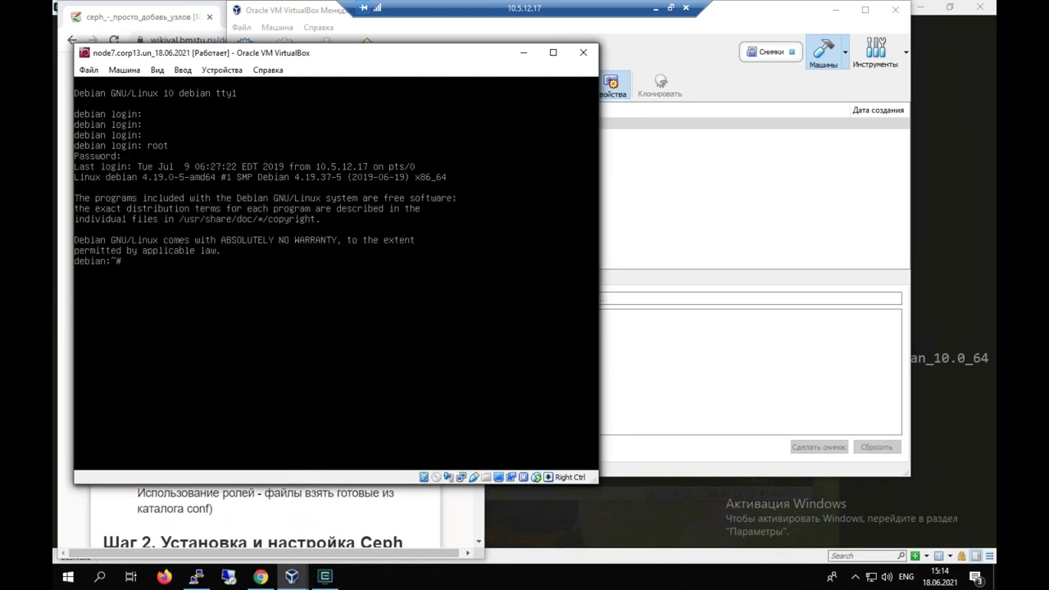
key("Up")
key("ctrl+w")
type("192.168.13.7")
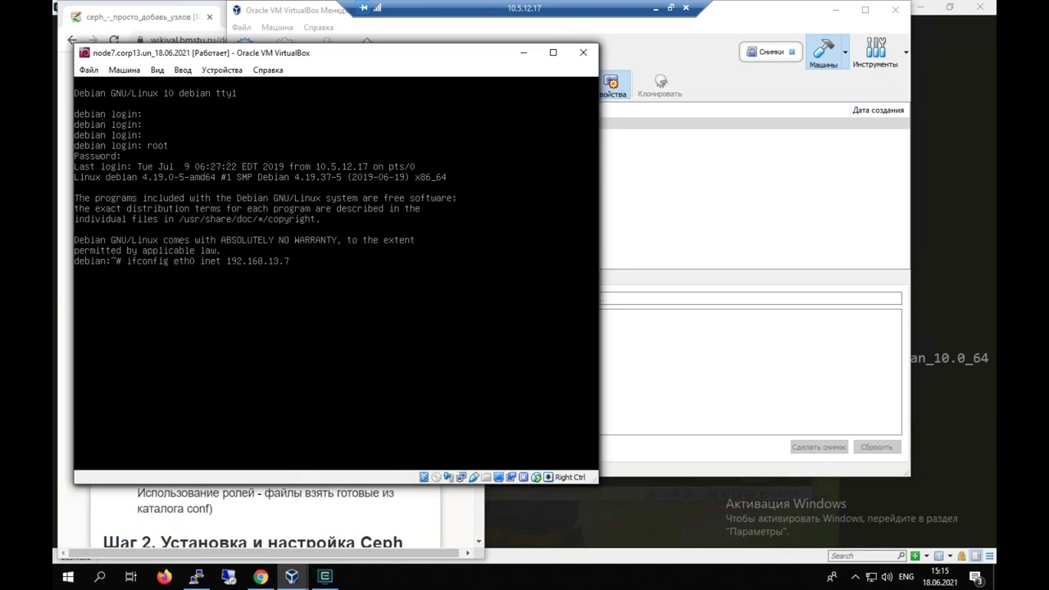
key("Return")
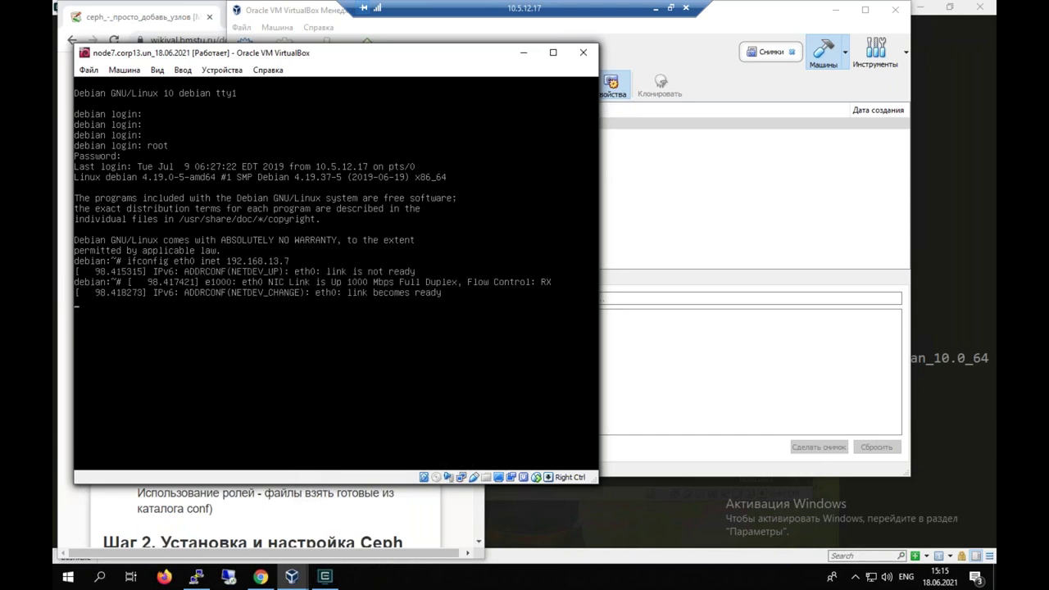
key("Return")
left_click(200, 577)
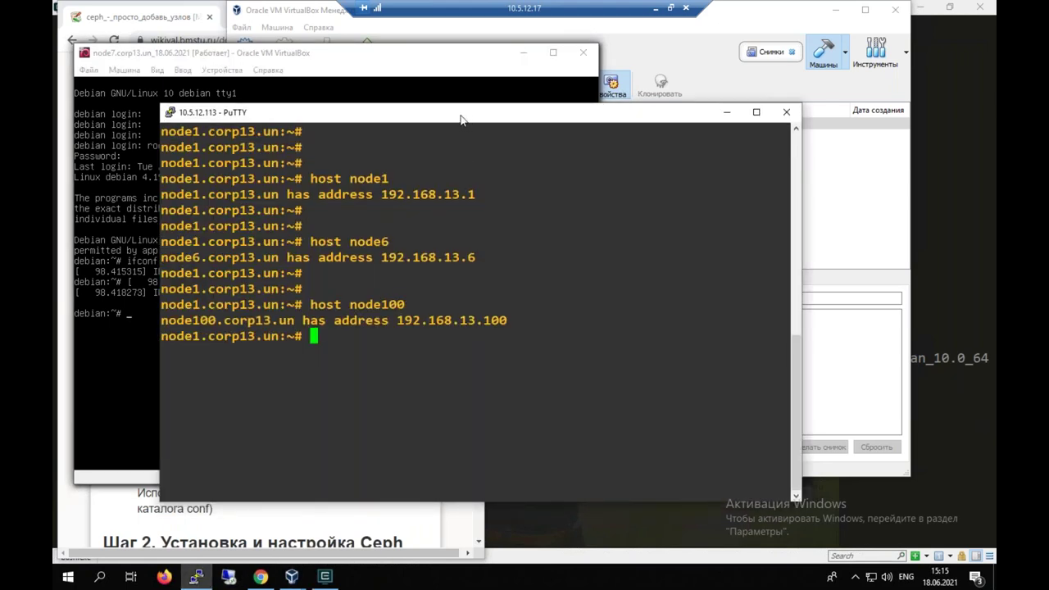
Open the Сервис Ansible link from the Ceph lab wiki page in a new tab
left_click_drag(467, 120, 442, 118)
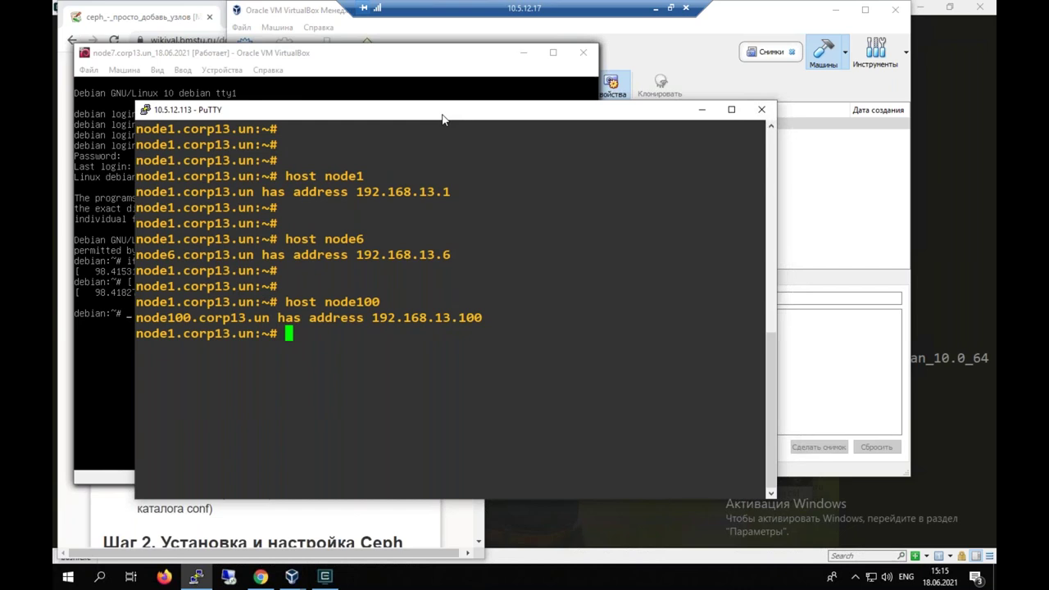
left_click(142, 21)
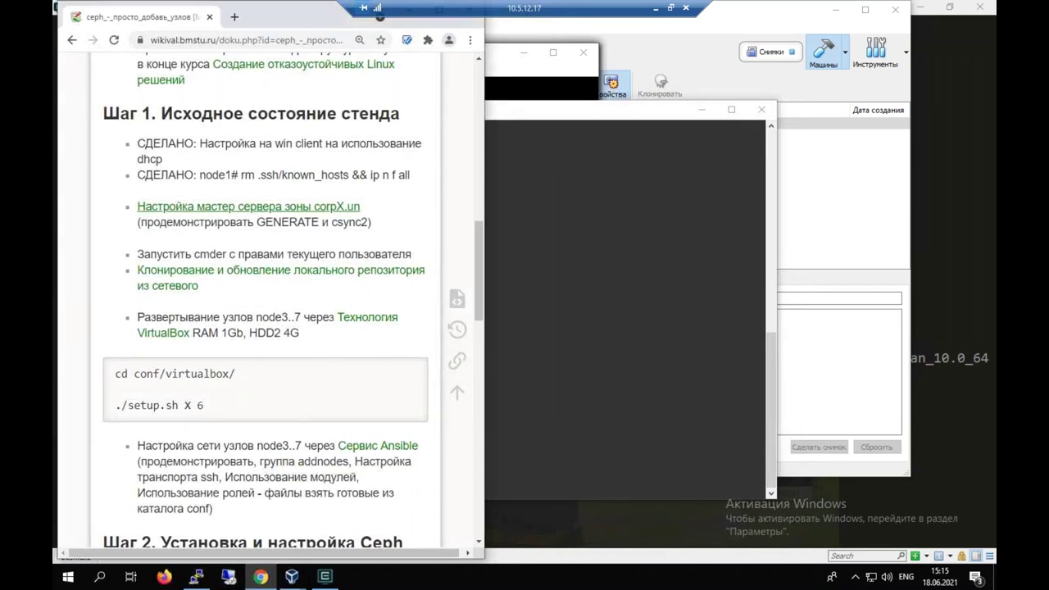
scroll(451, 377, "down", 1)
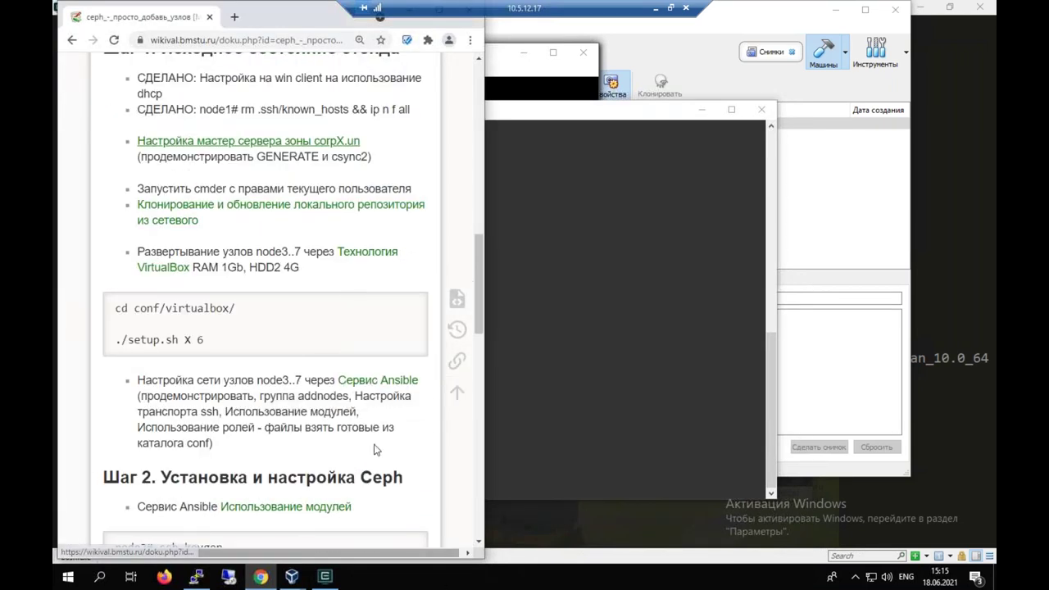
right_click(371, 385)
left_click(410, 394)
left_click(254, 17)
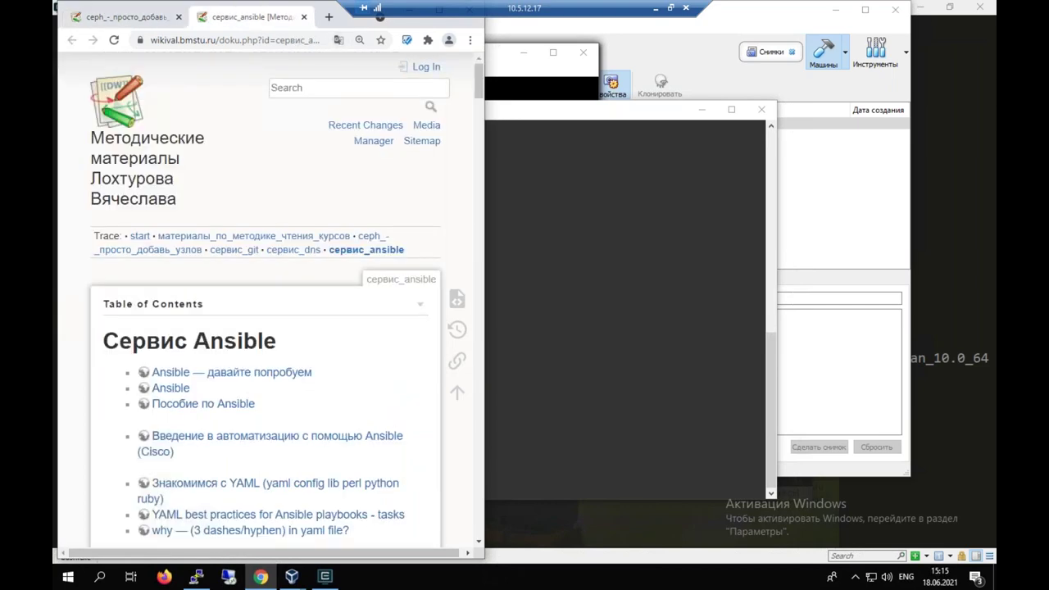
On node1, open /etc/ansible/hosts in vim
left_click(594, 105)
left_click_drag(594, 105, 712, 85)
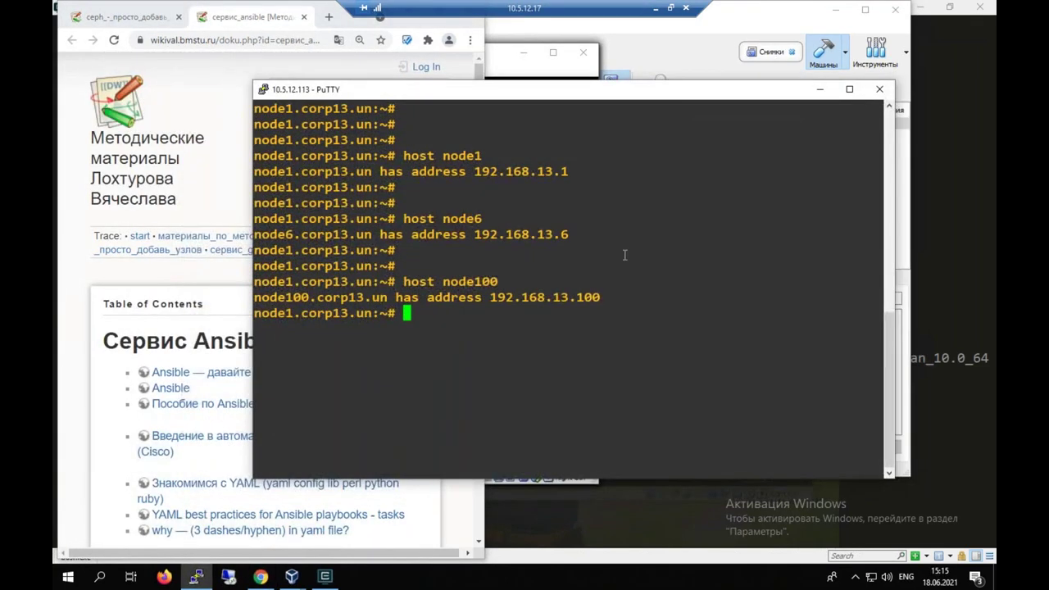
key("Return")
key("Return")
type("vim ")
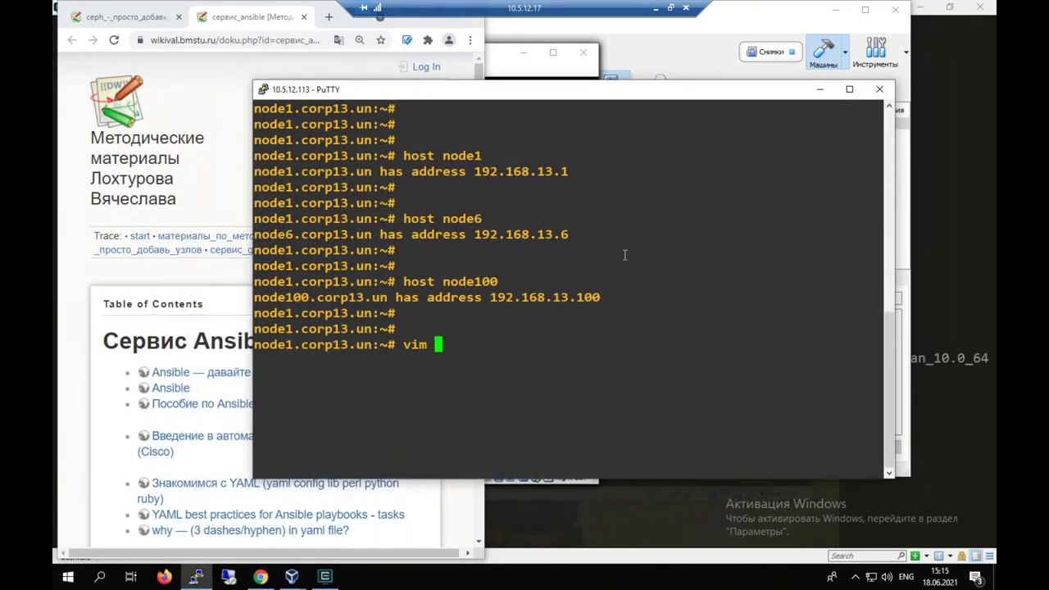
type("/etc/an")
key("Tab")
type("h")
key("Tab")
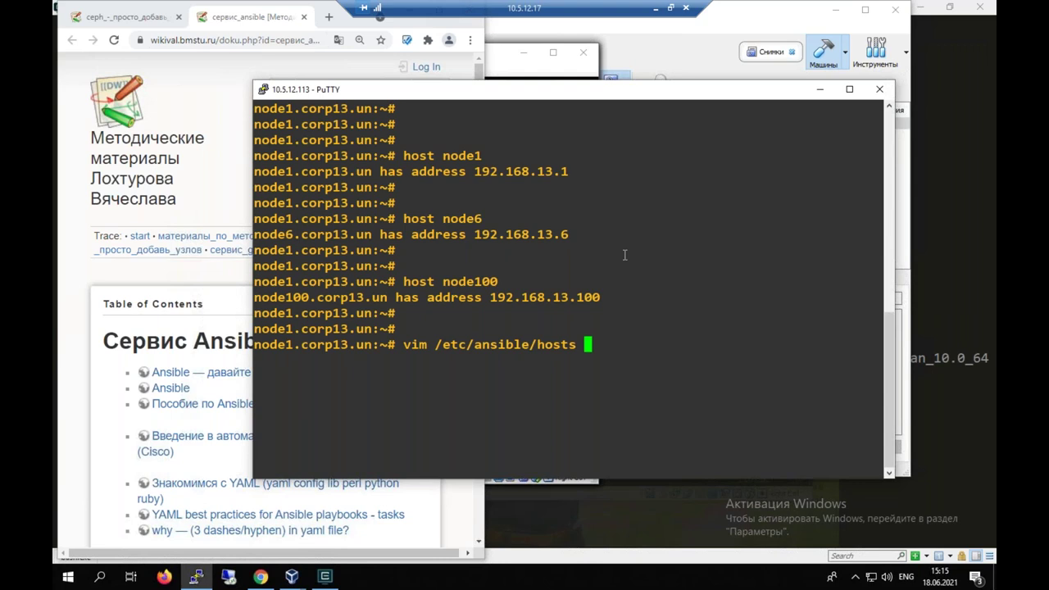
key("Return")
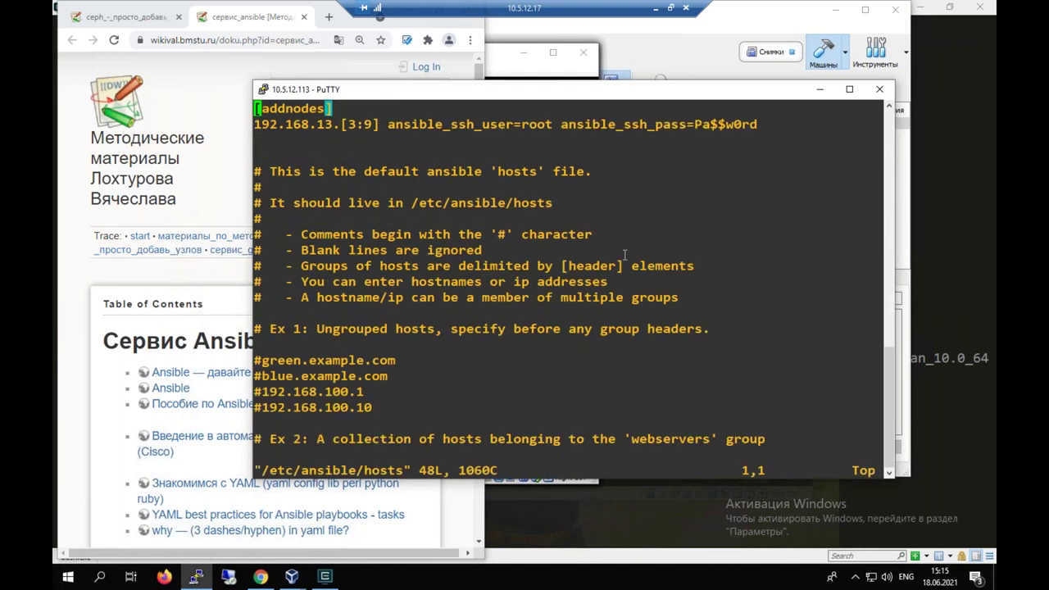
Highlight the addnodes group, its 192.168.13 range, root SSH user and password setting
key("Down")
key("Down")
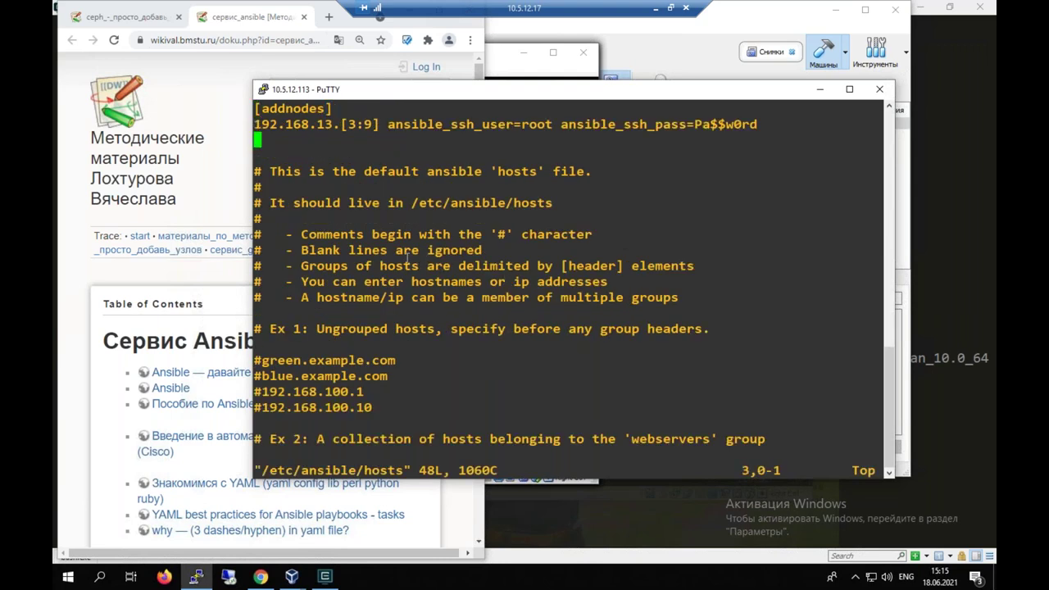
mouse_move(271, 117)
left_mouse_down()
mouse_move(310, 118)
mouse_move(324, 81)
mouse_move(255, 92)
mouse_move(273, 117)
left_mouse_up()
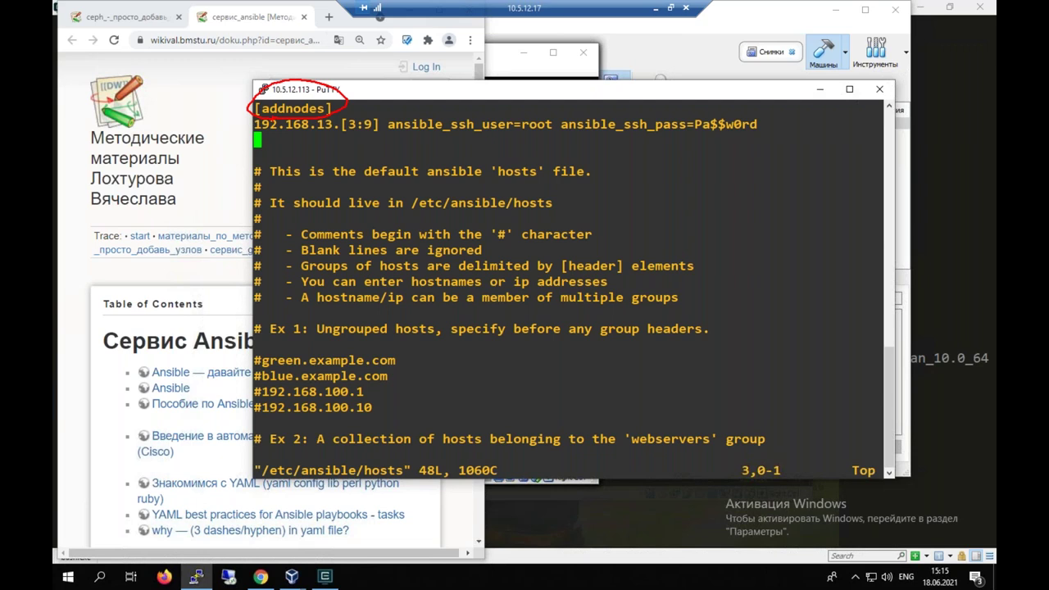
left_click_drag(267, 135, 333, 136)
left_click_drag(505, 136, 544, 136)
left_click_drag(620, 141, 693, 140)
key("Escape")
Quit vim with :q and run ansible addnodes -m ping from history
type(":q")
key("Return")
type("an")
key("Up")
key("Return")
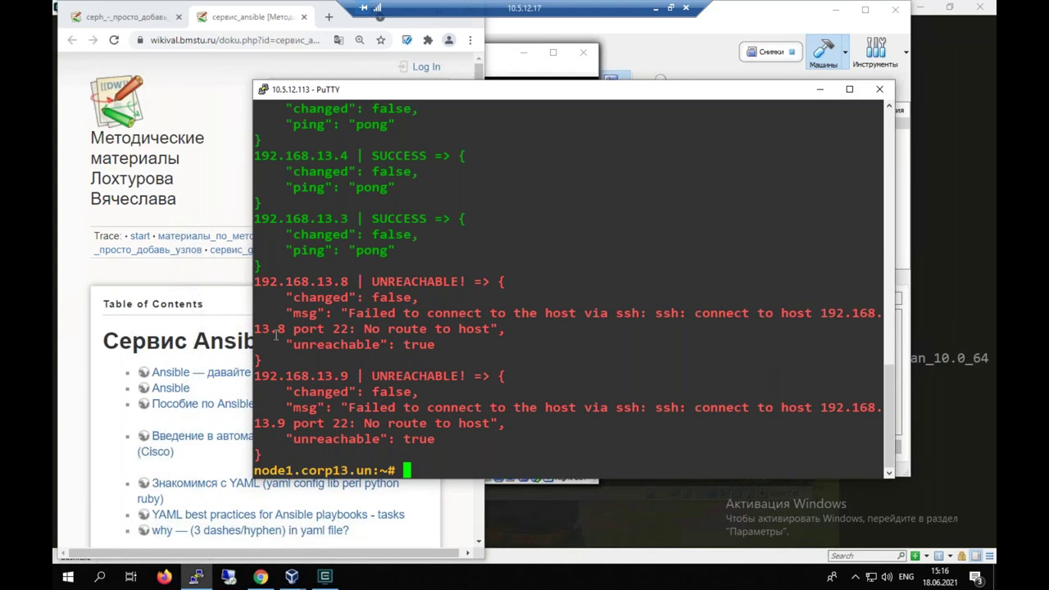
Alternate between the Ceph lab wiki page and node1's ping results
left_click(75, 480)
scroll(94, 478, "down", 6)
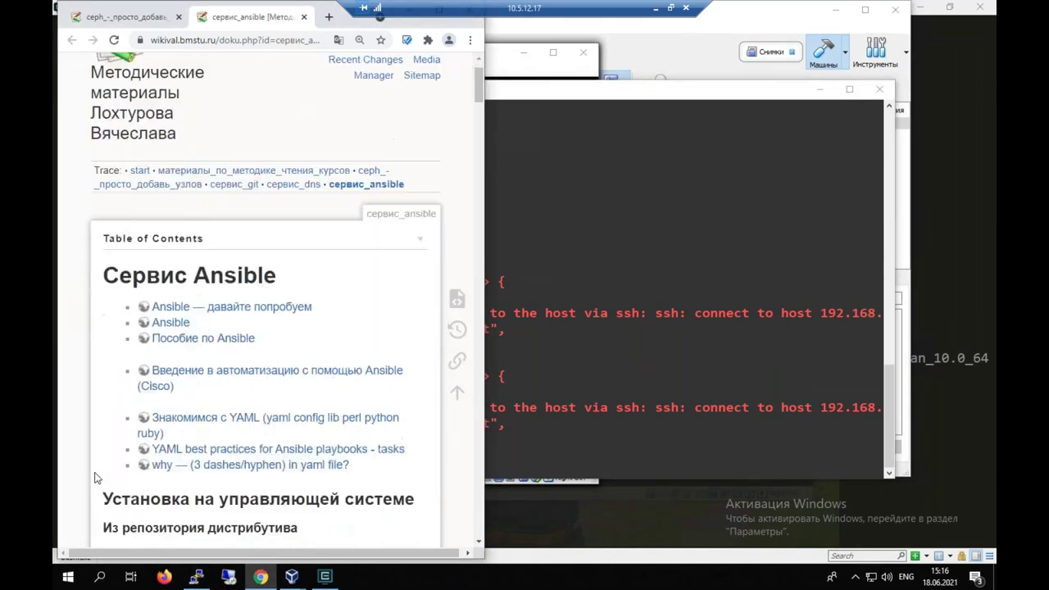
left_click(143, 24)
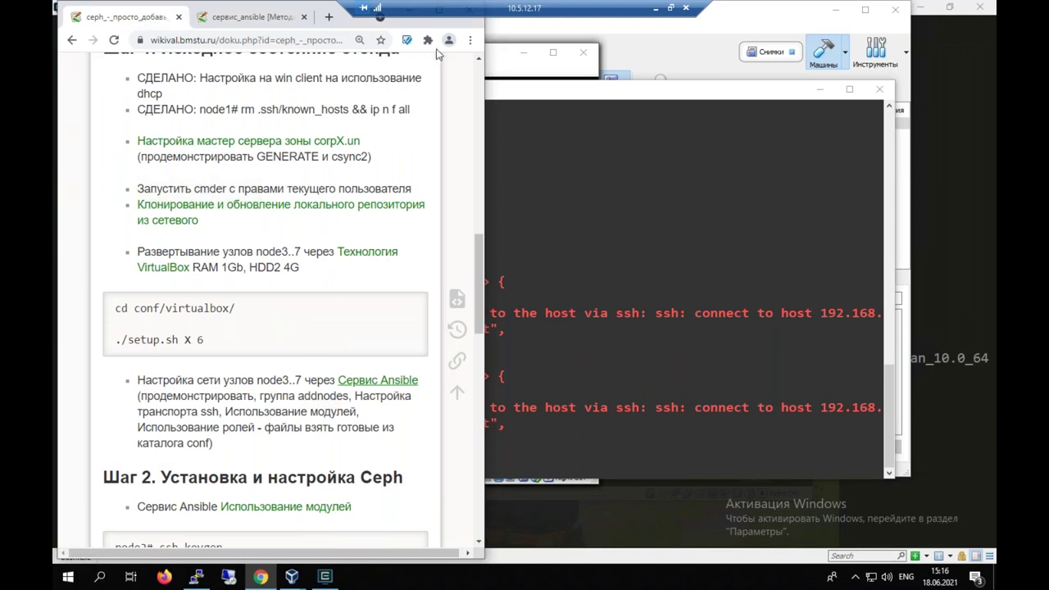
left_click(553, 307)
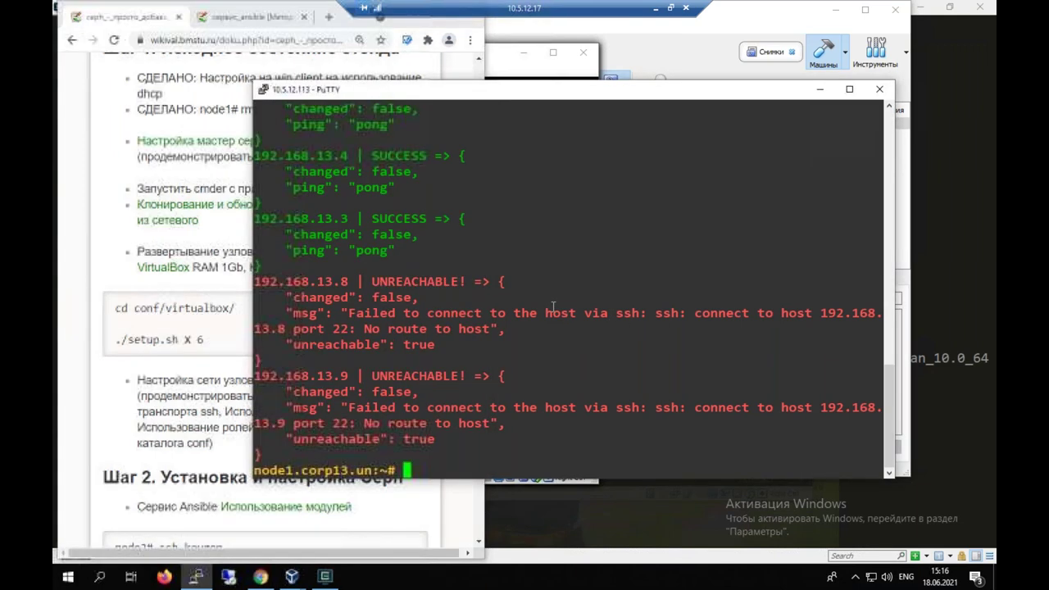
key("Return")
key("Return")
key("Return")
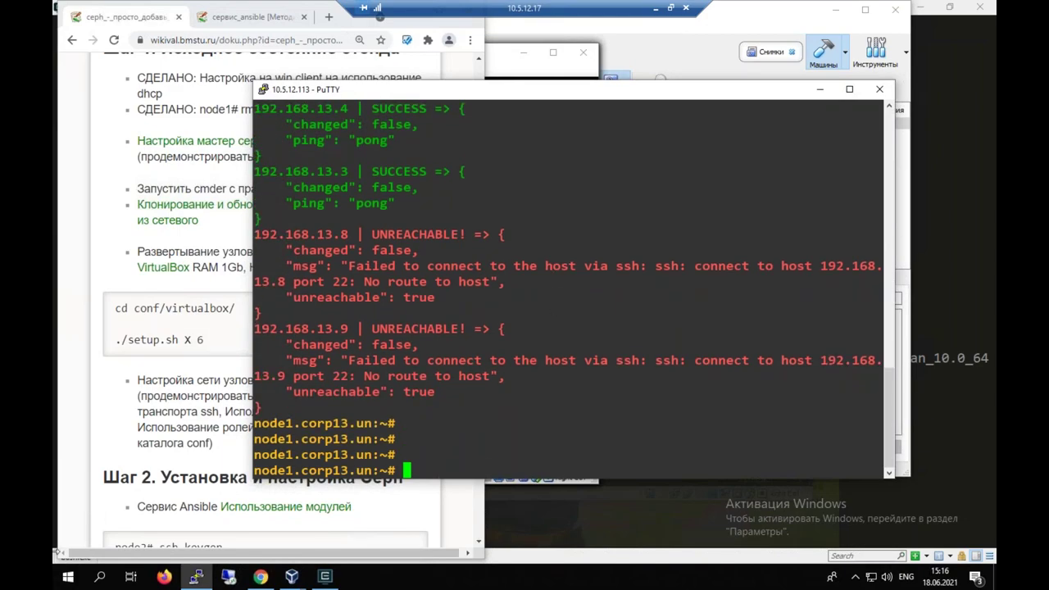
left_click(93, 480)
scroll(93, 479, "down", 10)
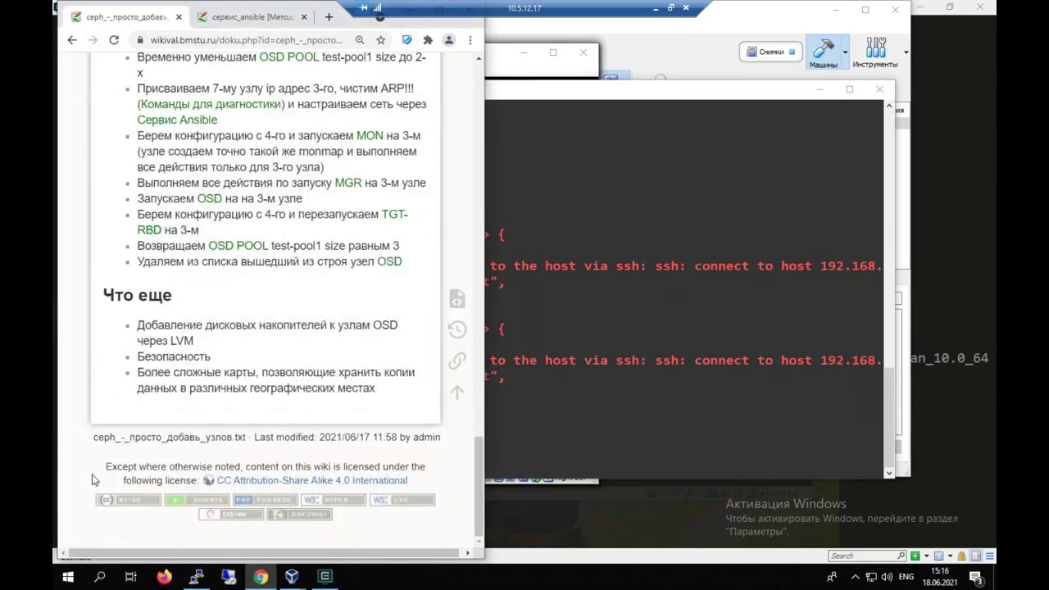
scroll(93, 479, "up", 8)
scroll(93, 479, "up", 8)
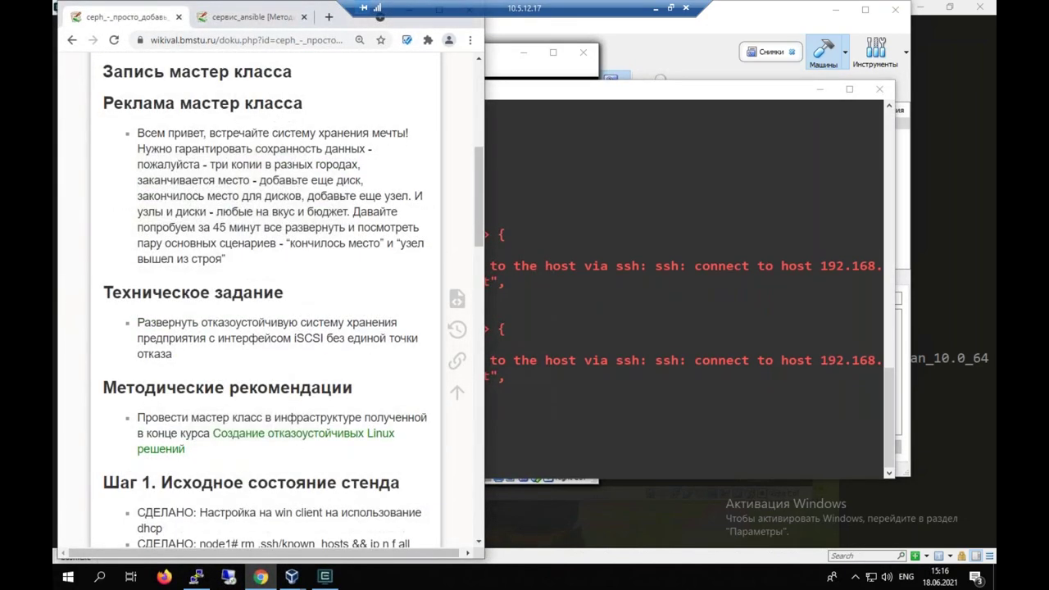
On the Ansible service page, mark the hosts, resolv.conf, hostname and interfaces destination paths
left_click(253, 16)
left_click_drag(478, 123, 481, 453)
left_click_drag(304, 245, 371, 244)
left_click_drag(342, 323, 431, 323)
left_click_drag(320, 401, 391, 402)
left_click_drag(325, 481, 420, 480)
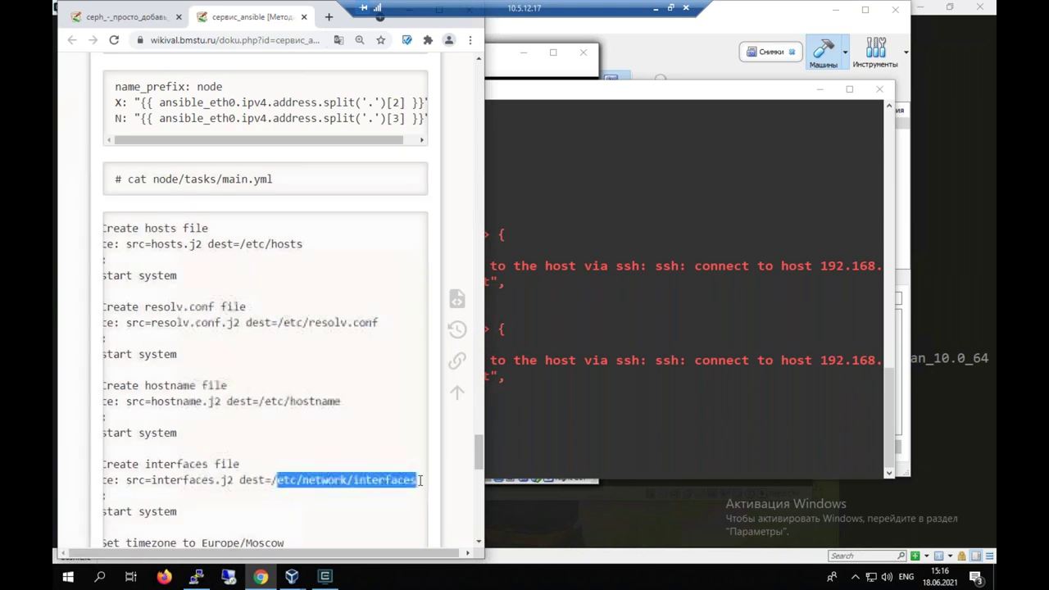
Start typing an ansible command at node1's prompt
left_click(569, 393)
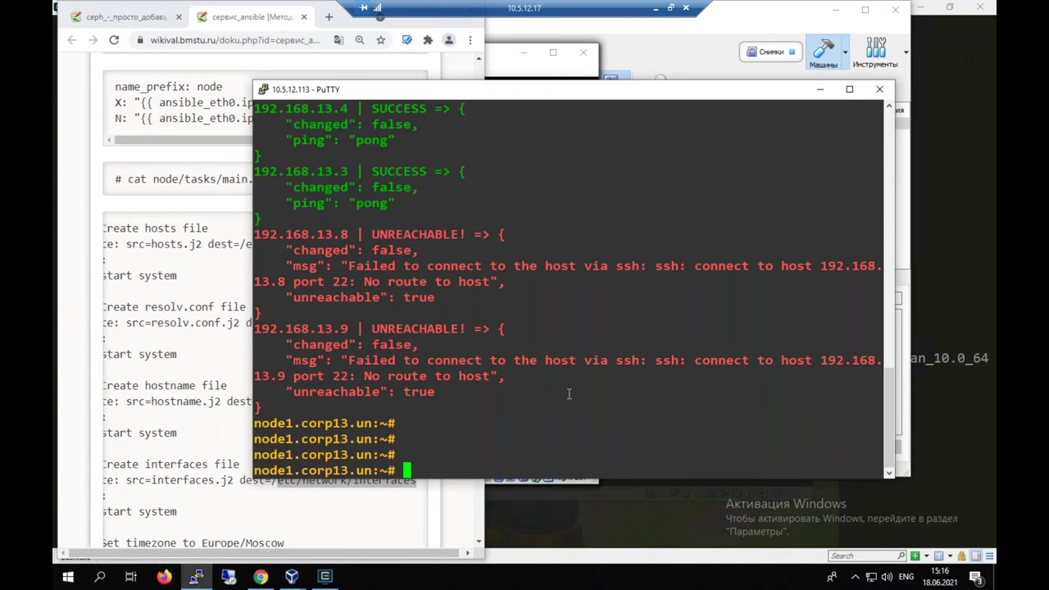
type("ans")
Recall and run ansible-playbook -f 5 conf/ansible/roles/nodes.yml from history
key("Up")
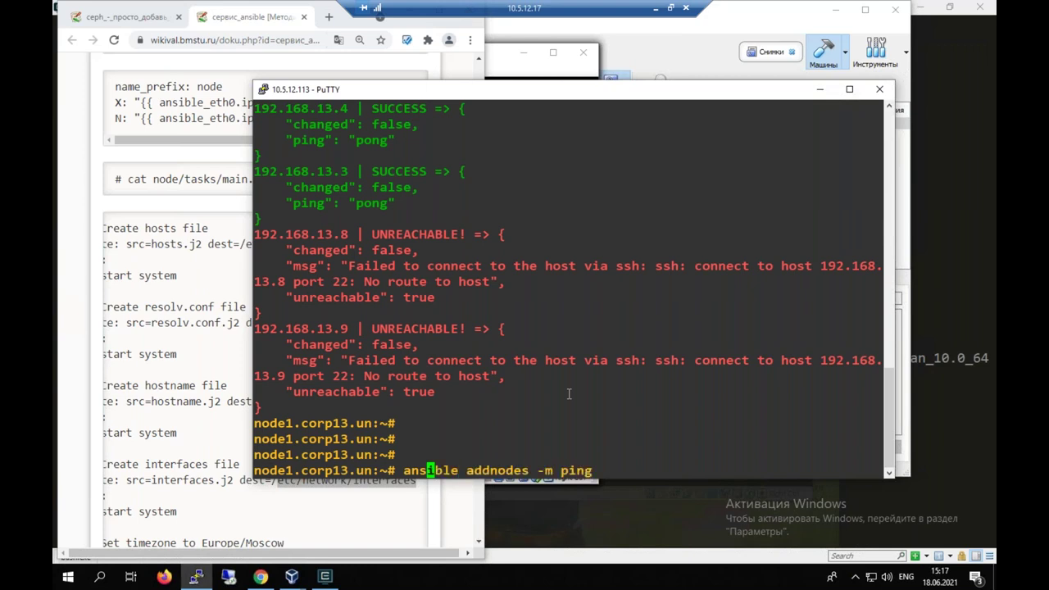
key("Up")
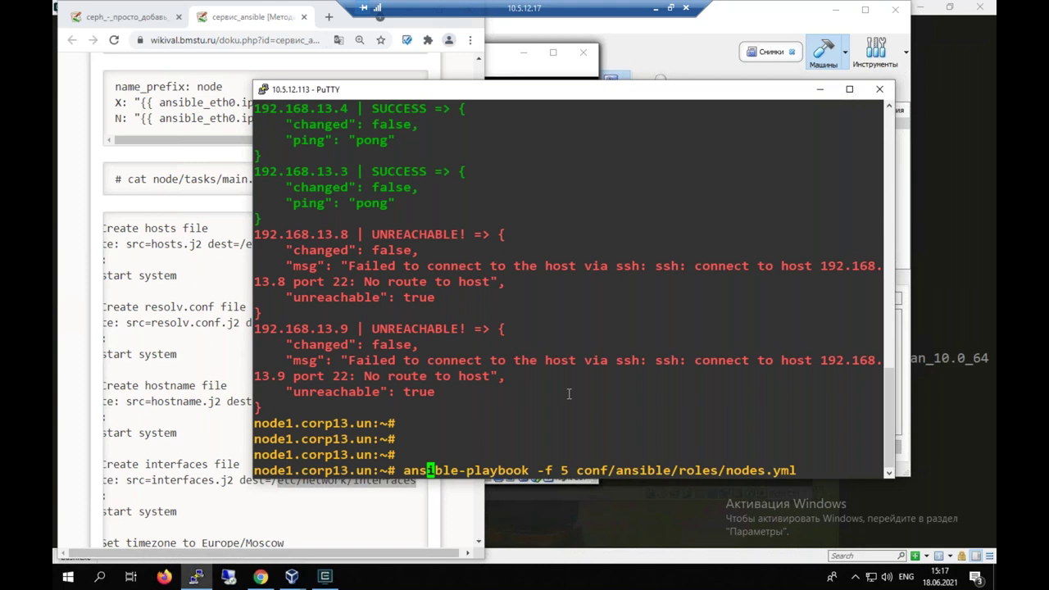
key("Return")
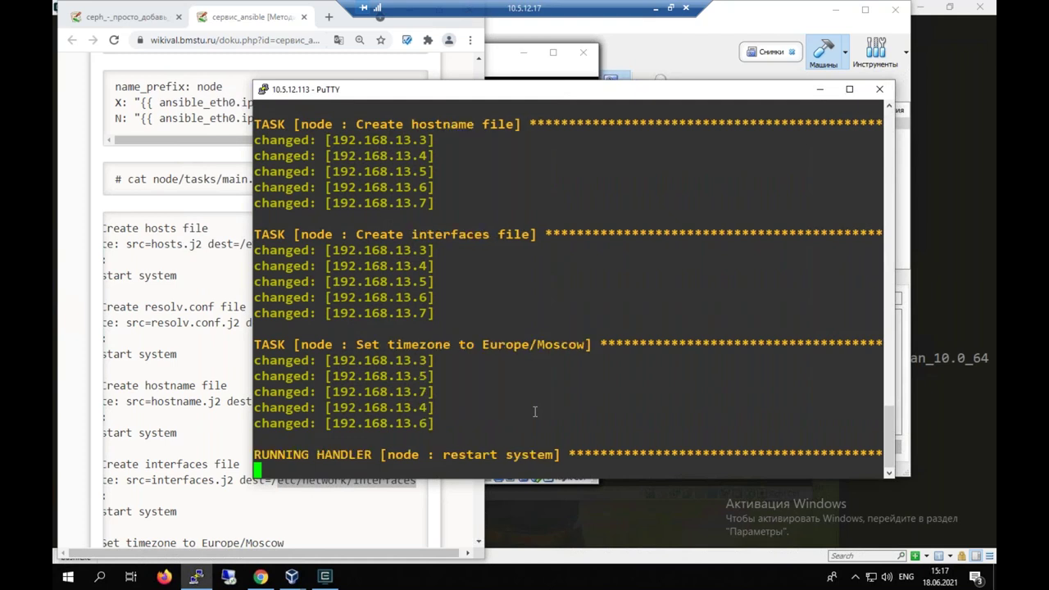
Check on the playbook while reading further down the Ceph lab instructions page
left_click(200, 383)
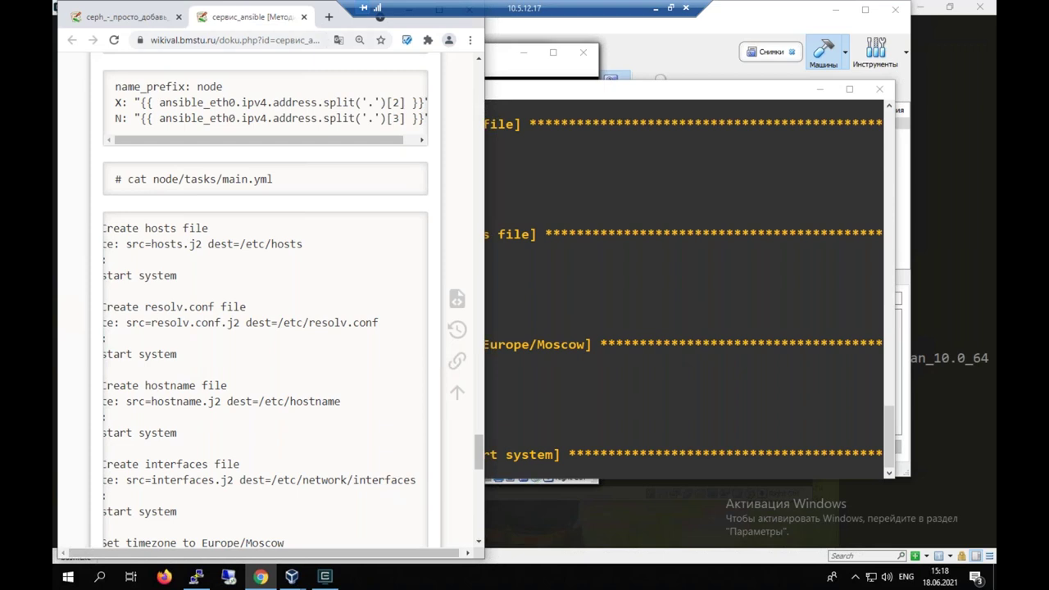
left_click(93, 27)
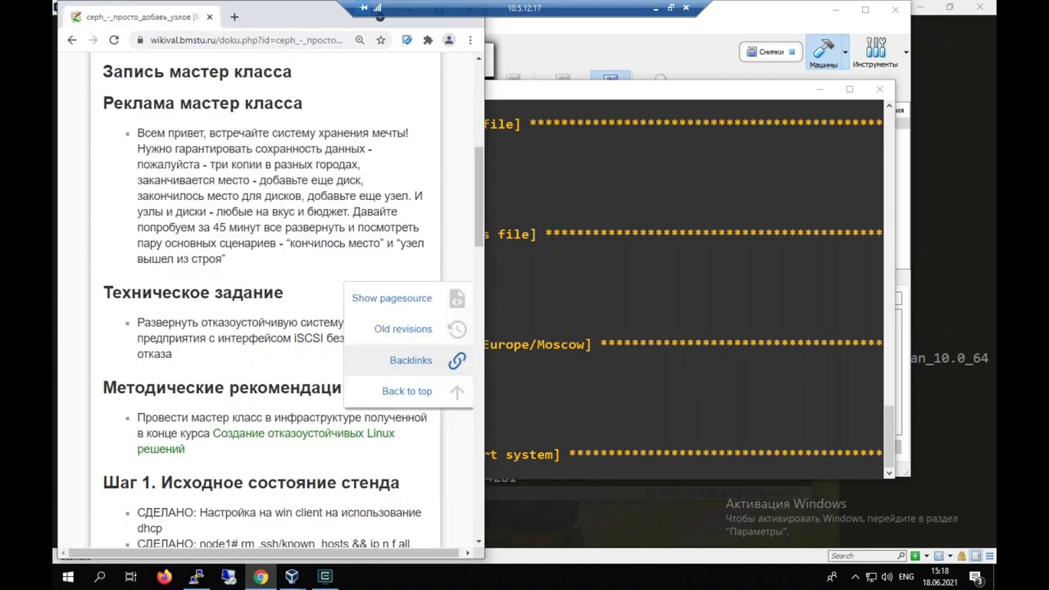
left_click(598, 90)
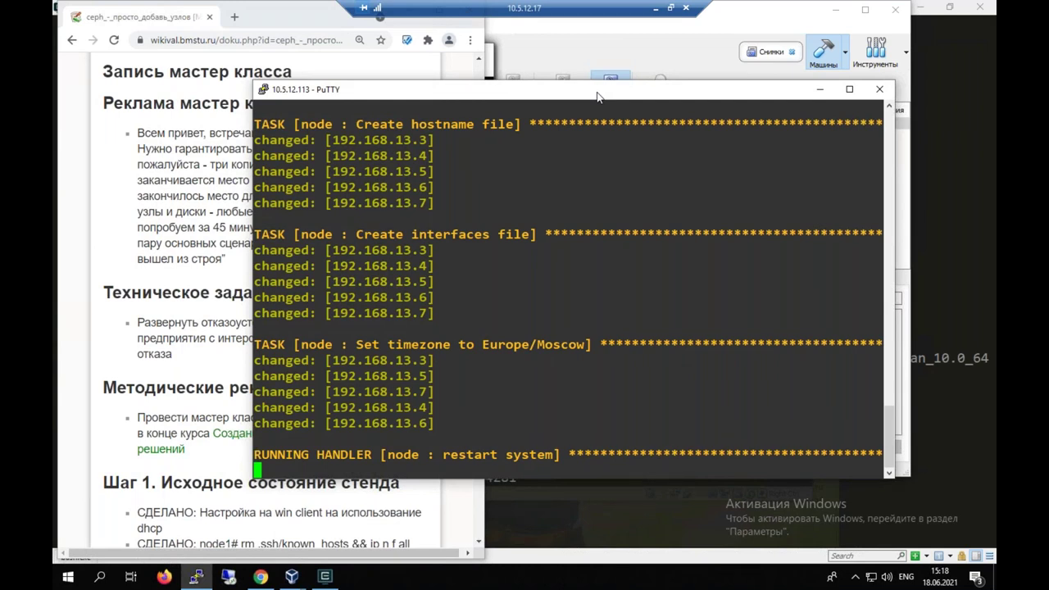
left_click(102, 437)
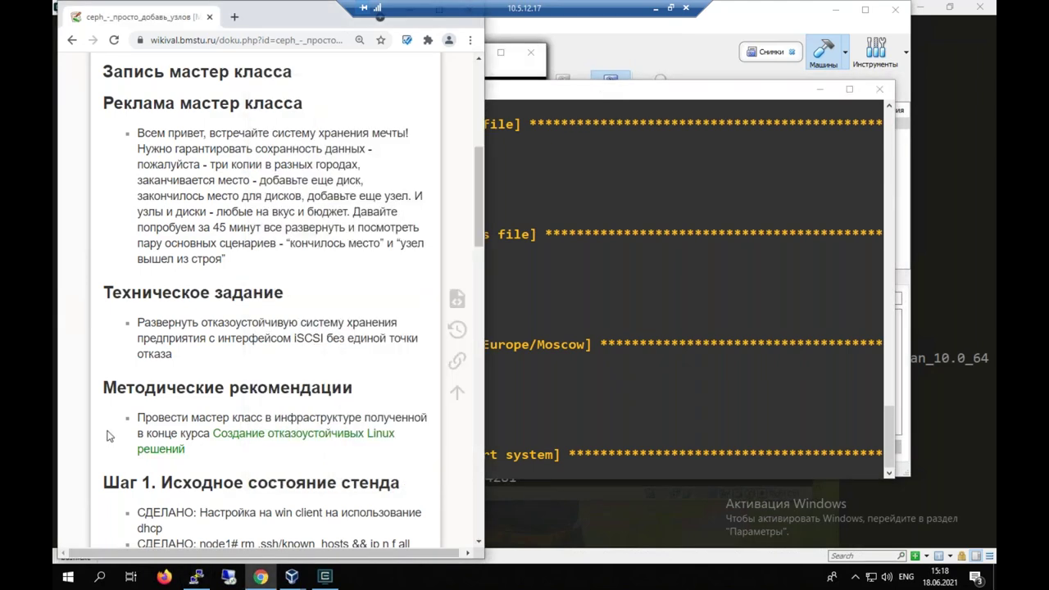
scroll(281, 295, "down", 1)
scroll(282, 295, "down", 4)
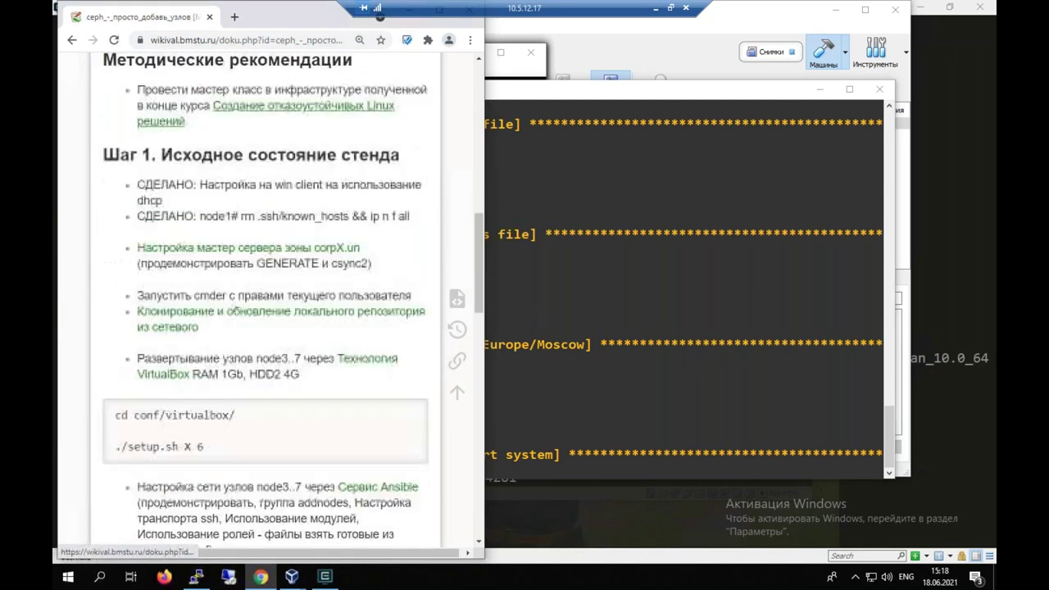
scroll(319, 375, "down", 5)
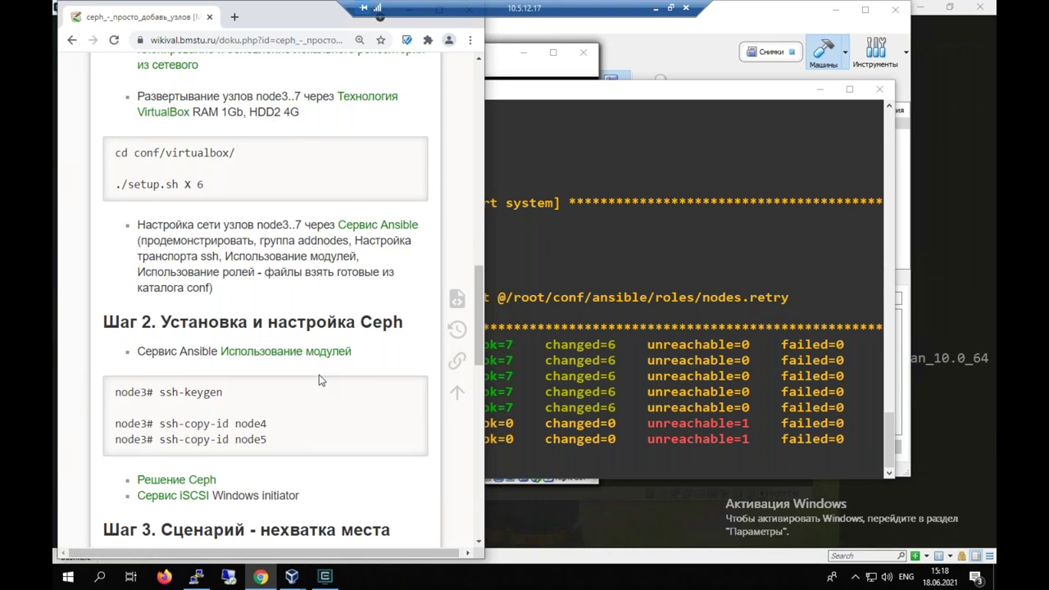
scroll(275, 375, "down", 1)
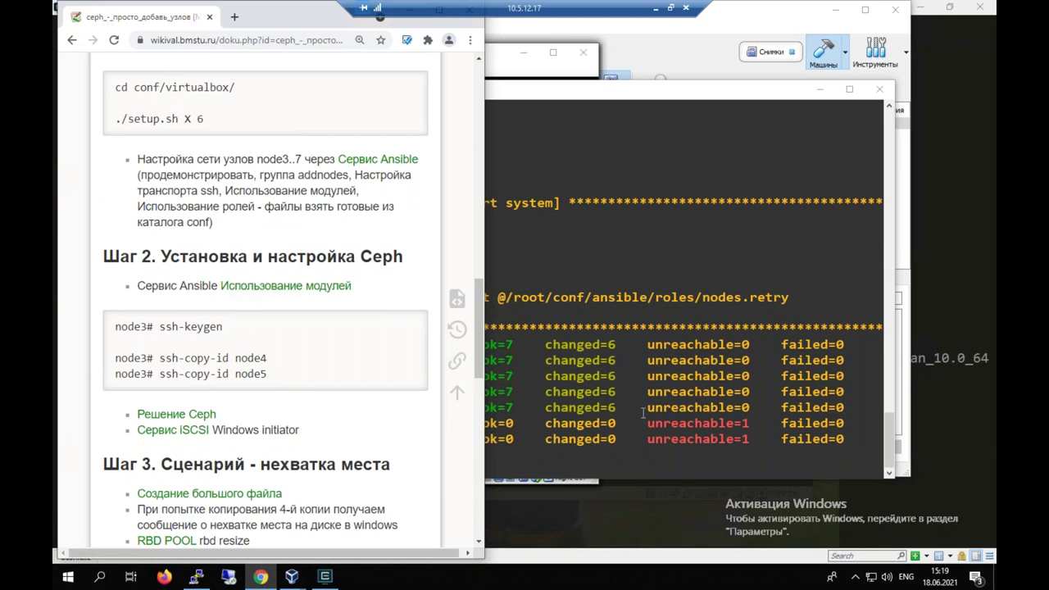
key("alt+Tab")
left_click(199, 358)
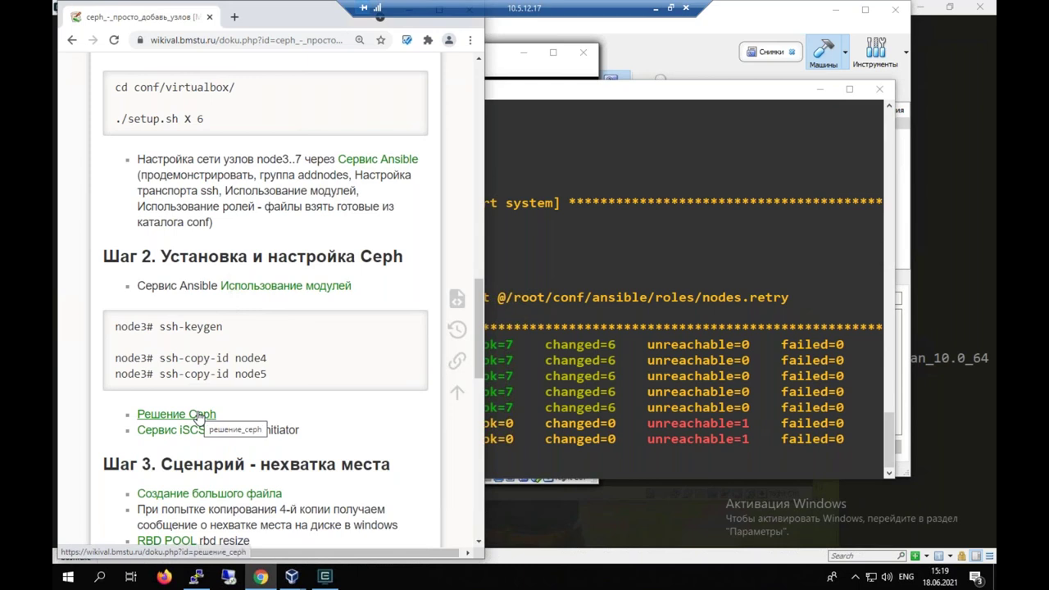
Open Использование модулей in a new tab and copy its addnodes ceph apt install command
right_click(288, 296)
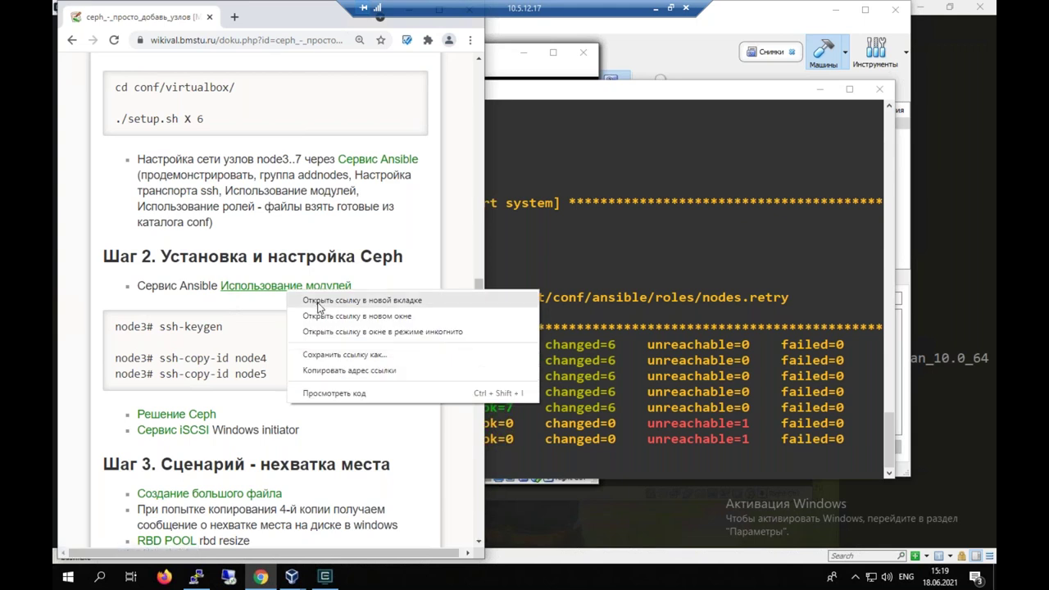
left_click(319, 306)
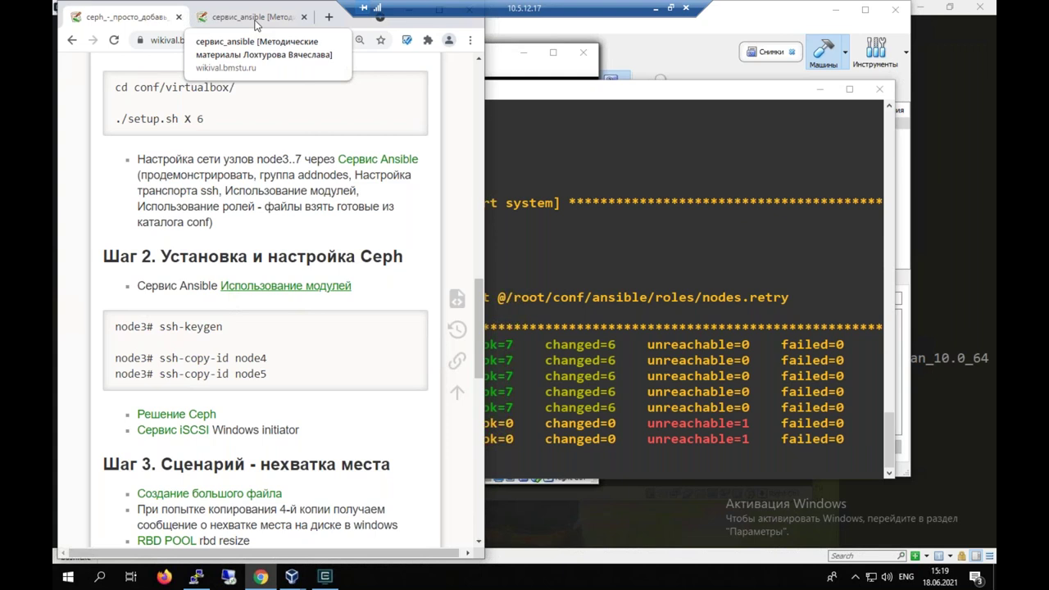
left_click(256, 18)
mouse_move(254, 350)
left_mouse_down()
mouse_move(319, 350)
mouse_move(254, 350)
left_mouse_up()
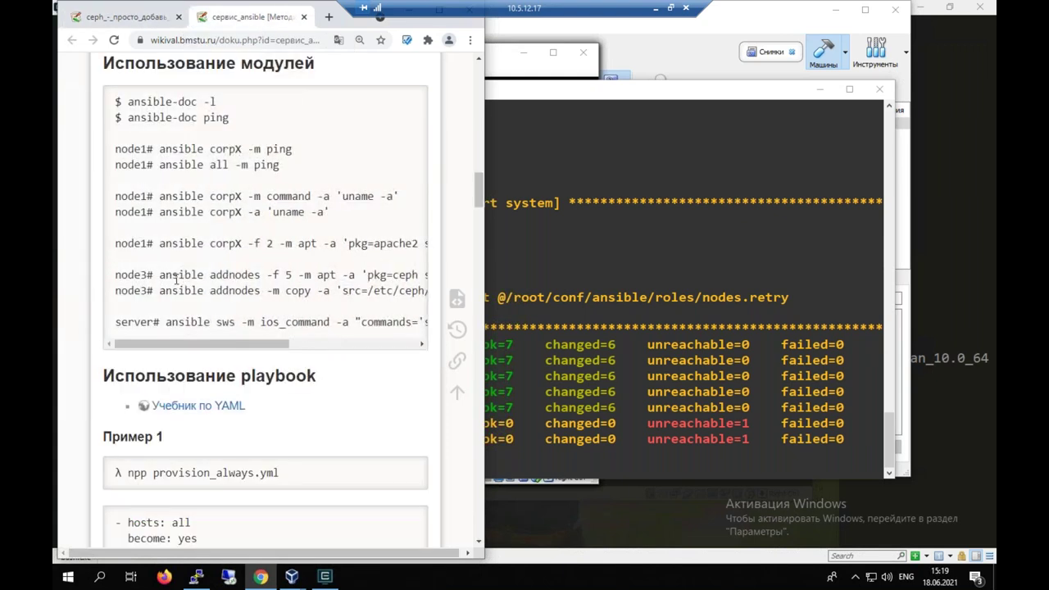
left_click_drag(159, 277, 393, 287)
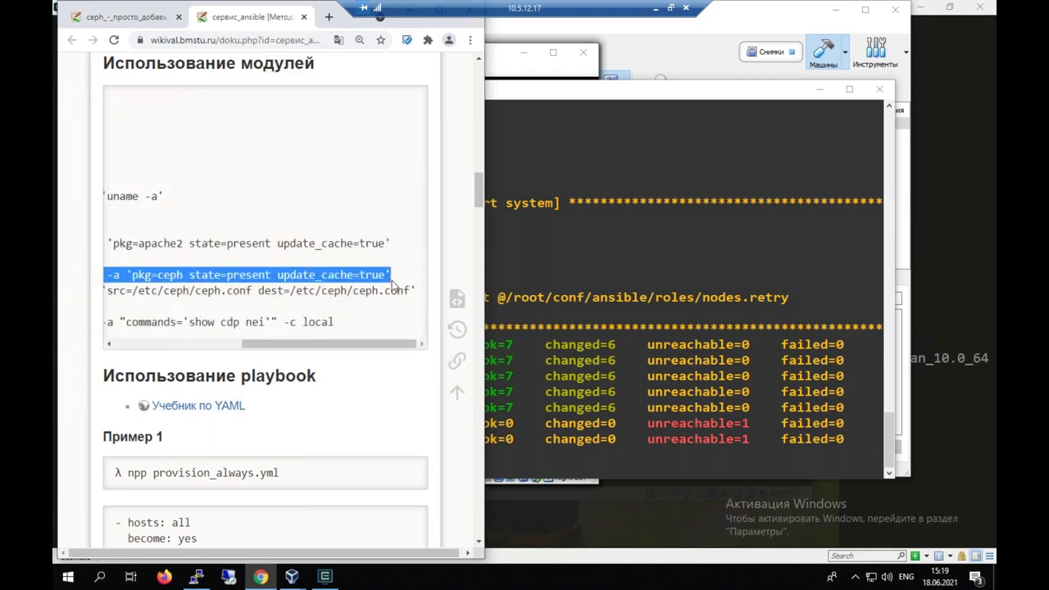
key("ctrl+c")
Paste and run ansible addnodes -f 5 -m apt -a 'pkg=ceph state=present update_cache=true' on node1
left_click(639, 290)
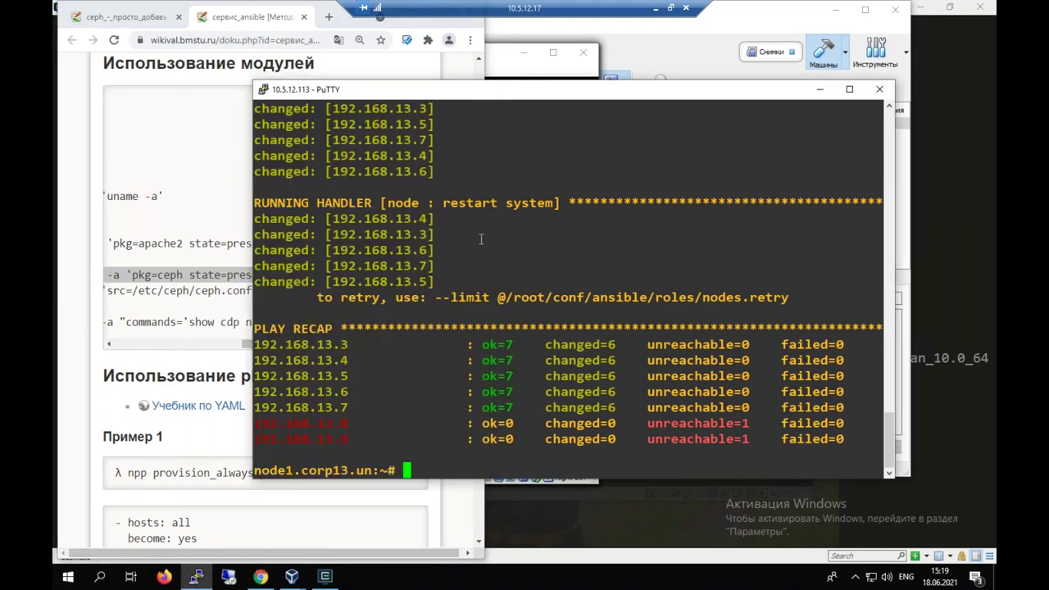
right_click(481, 238)
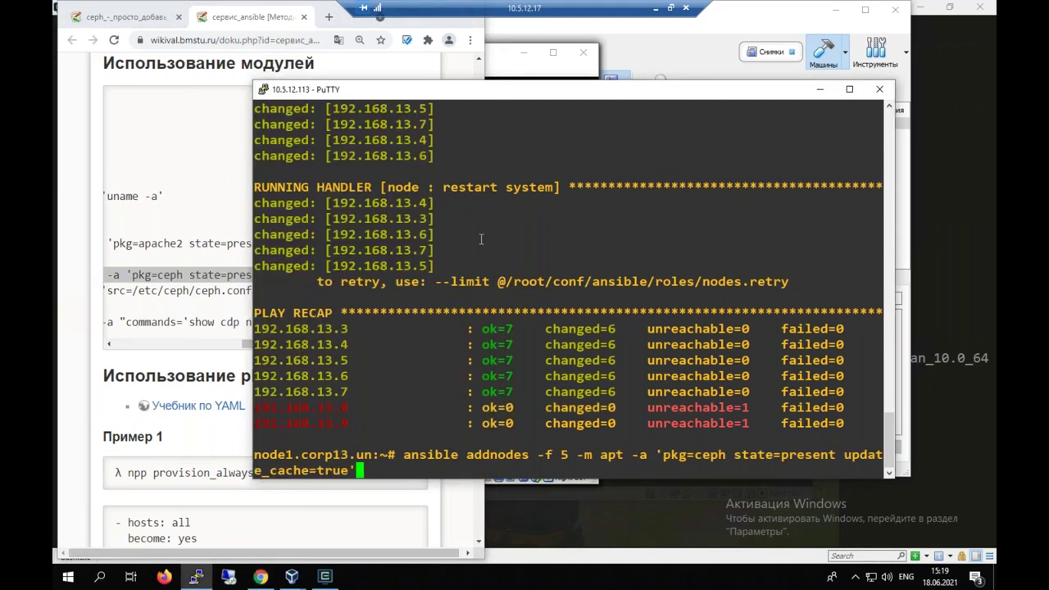
key("Return")
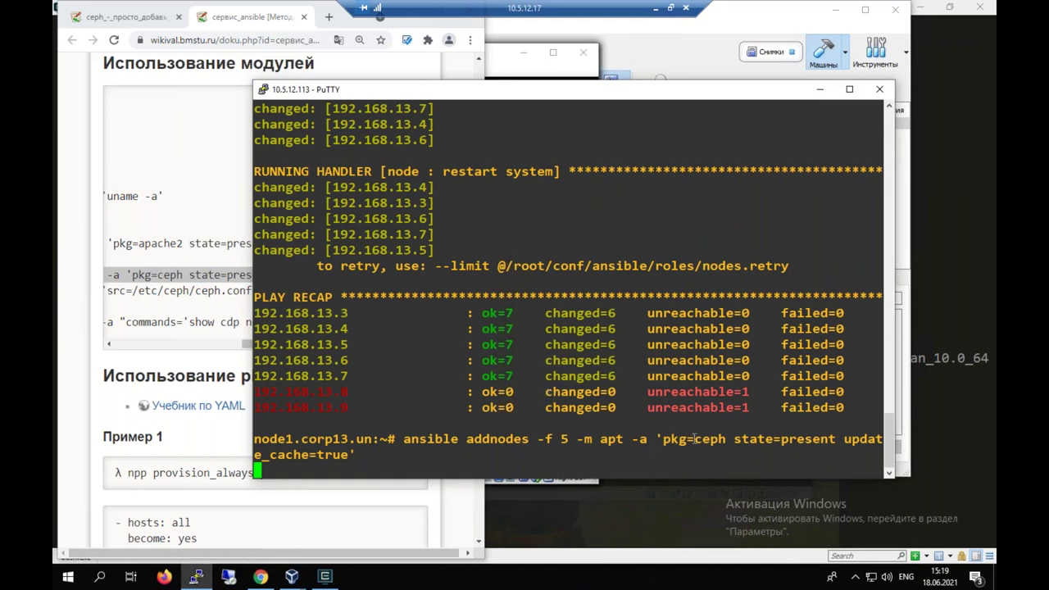
left_click_drag(695, 440, 726, 441)
left_click(240, 26)
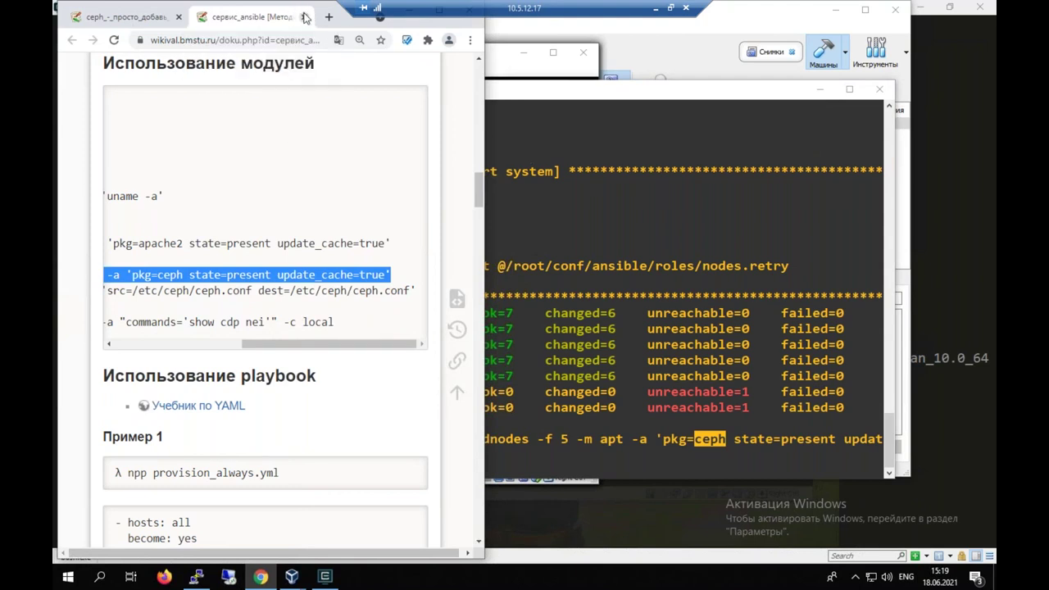
Close the Ansible modules tab and open the Решение Ceph wiki page in a new tab
left_click(303, 17)
scroll(336, 362, "down", 1)
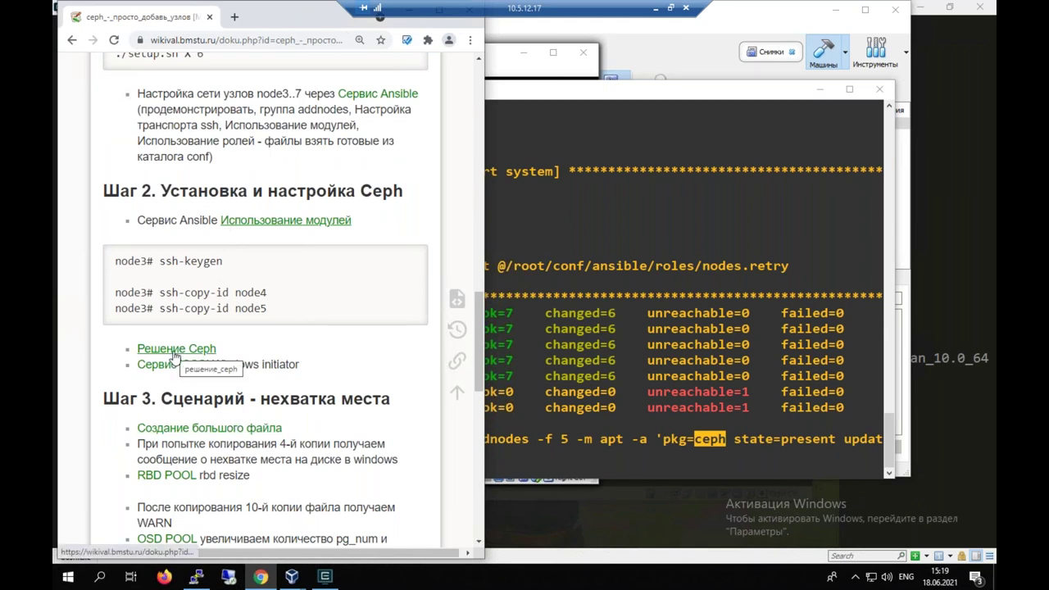
right_click(173, 354)
left_click(215, 365)
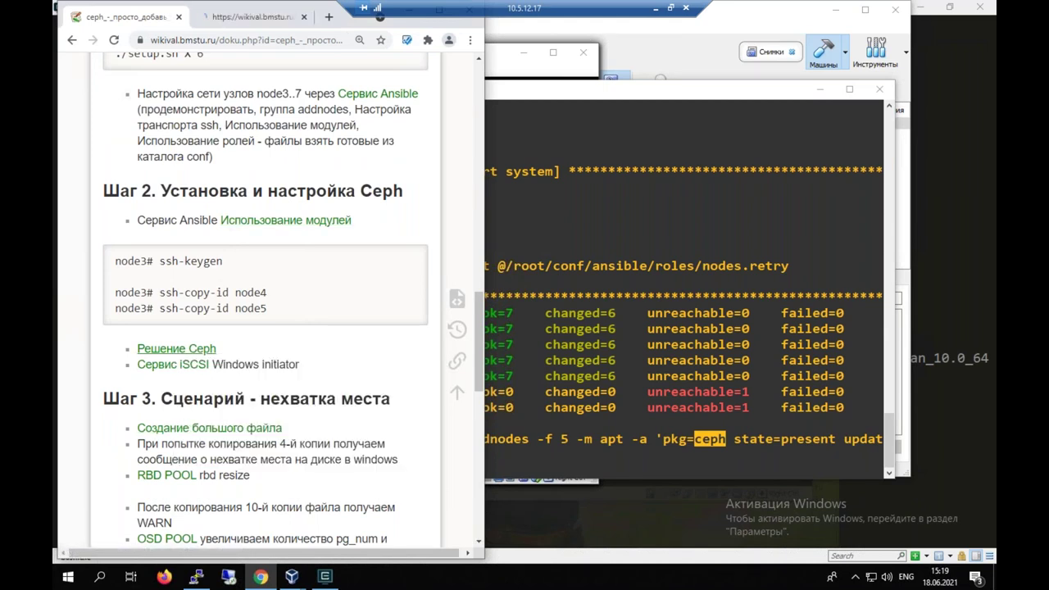
left_click(250, 16)
Open the Habr article 'Знакомство с хранилищем Ceph в картинках' in a new tab
scroll(293, 188, "down", 2)
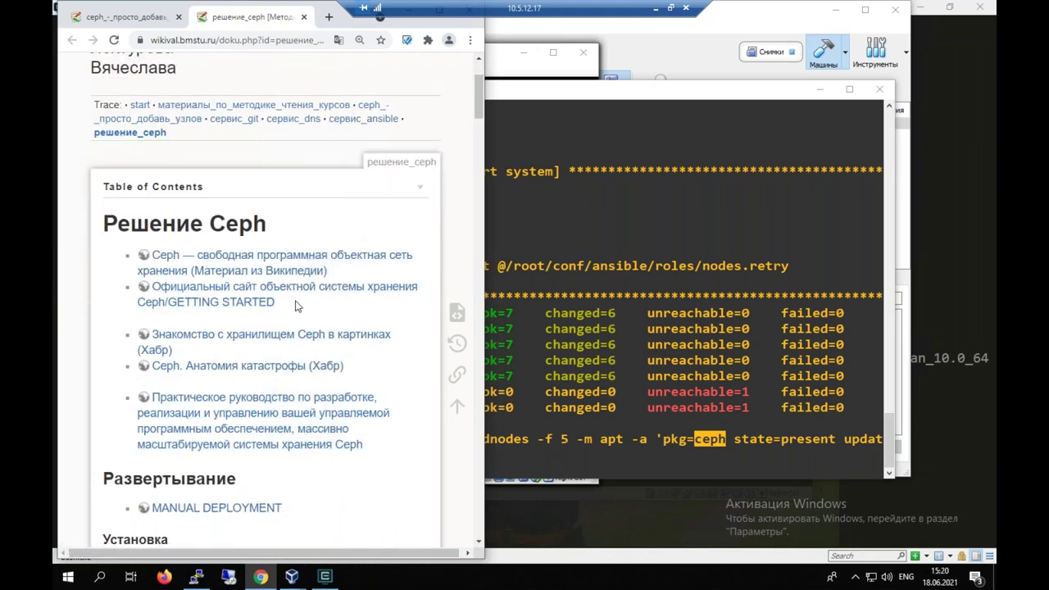
right_click(244, 337)
left_click(267, 352)
left_click(270, 16)
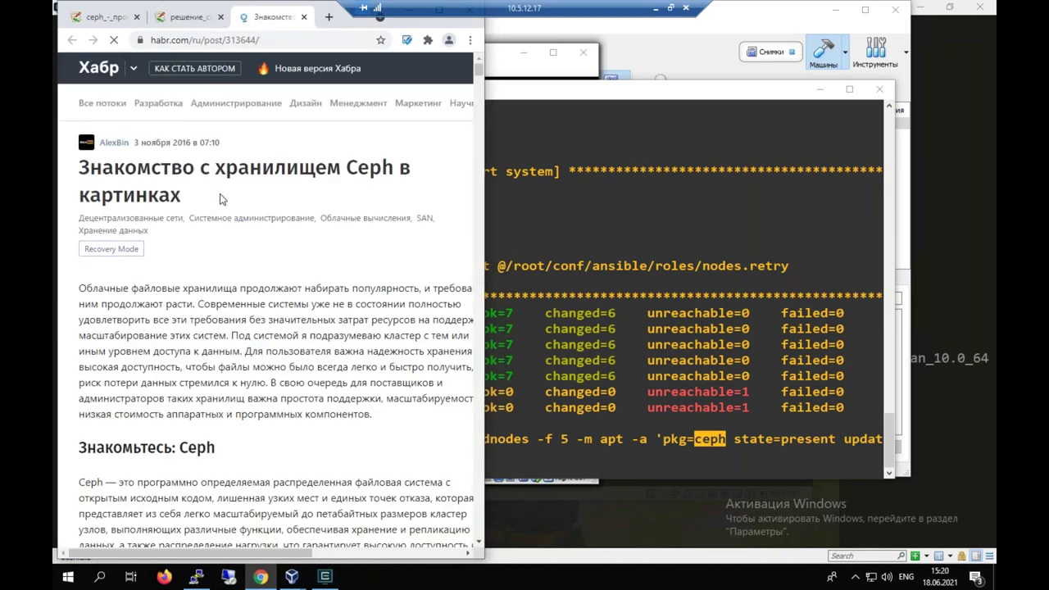
scroll(270, 328, "down", 6)
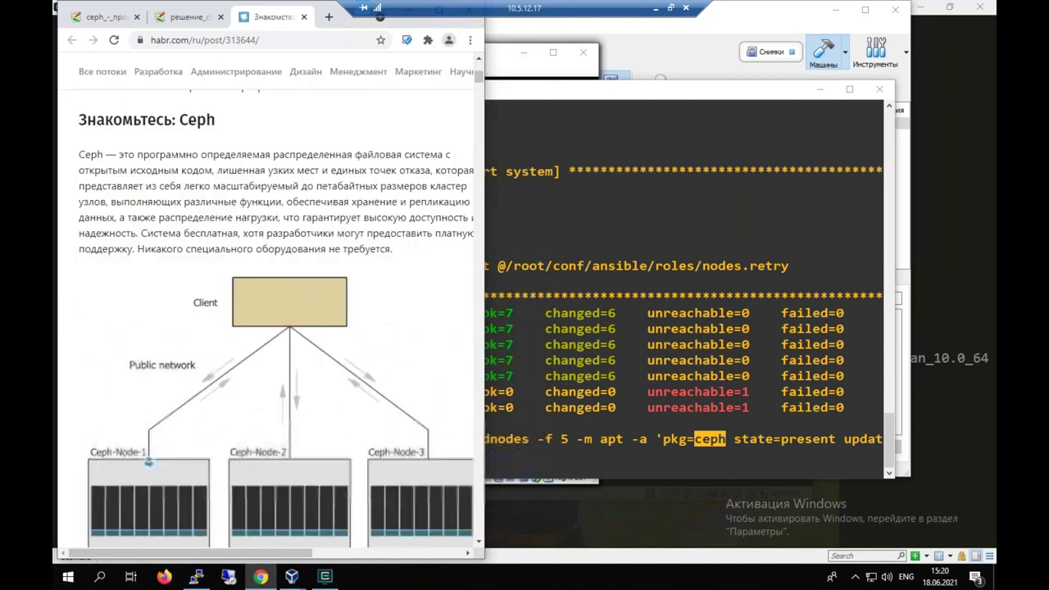
scroll(271, 319, "down", 5)
scroll(271, 320, "up", 9)
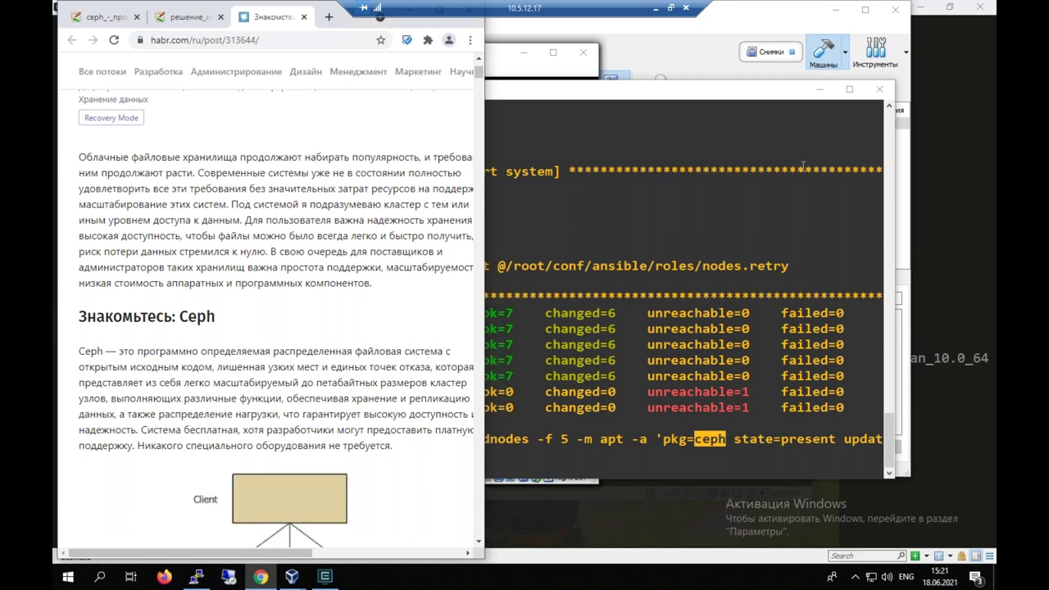
left_click(677, 246)
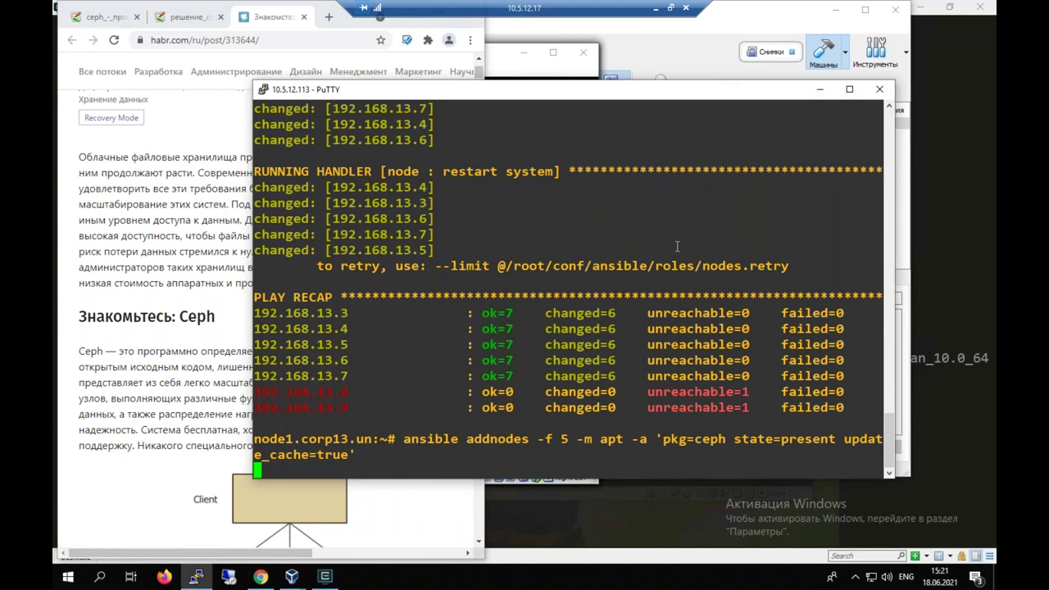
left_click(131, 466)
scroll(131, 464, "down", 5)
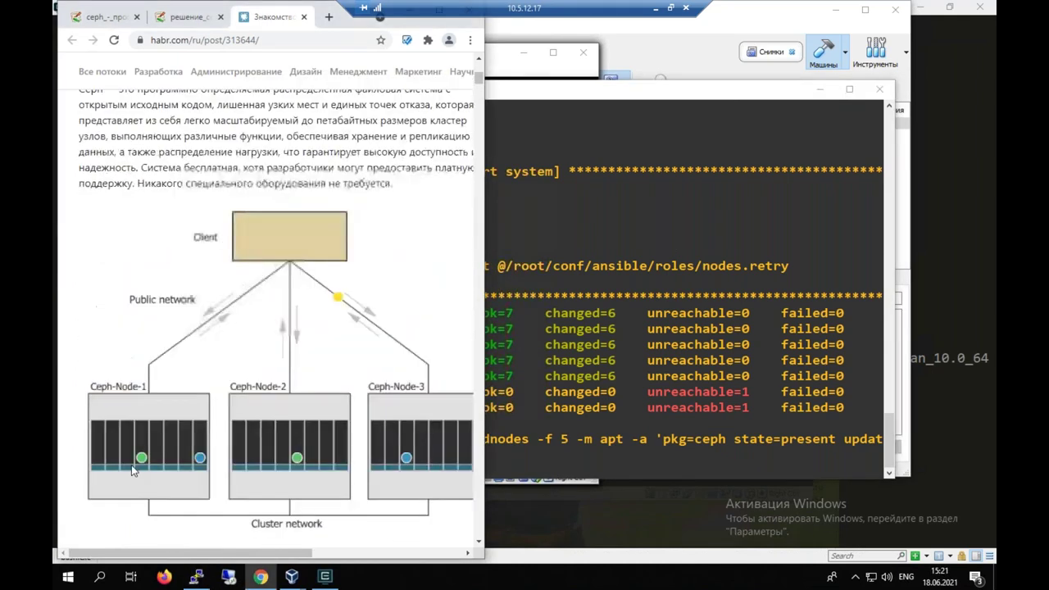
scroll(131, 465, "down", 4)
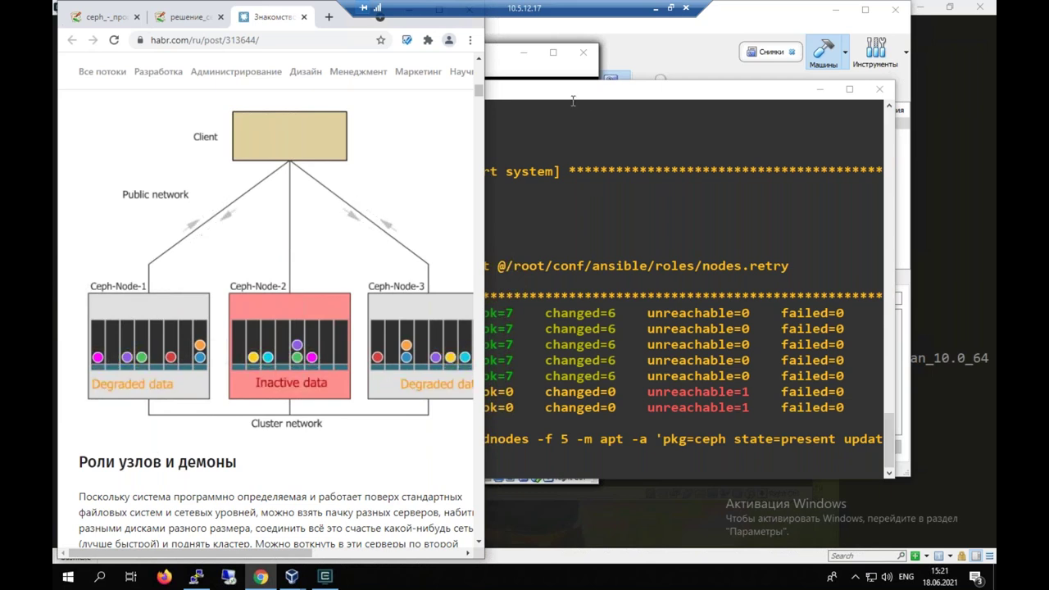
Return to the Решение Ceph page, then load the wiki.val.bmstu.ru start page in a new tab
left_click(185, 18)
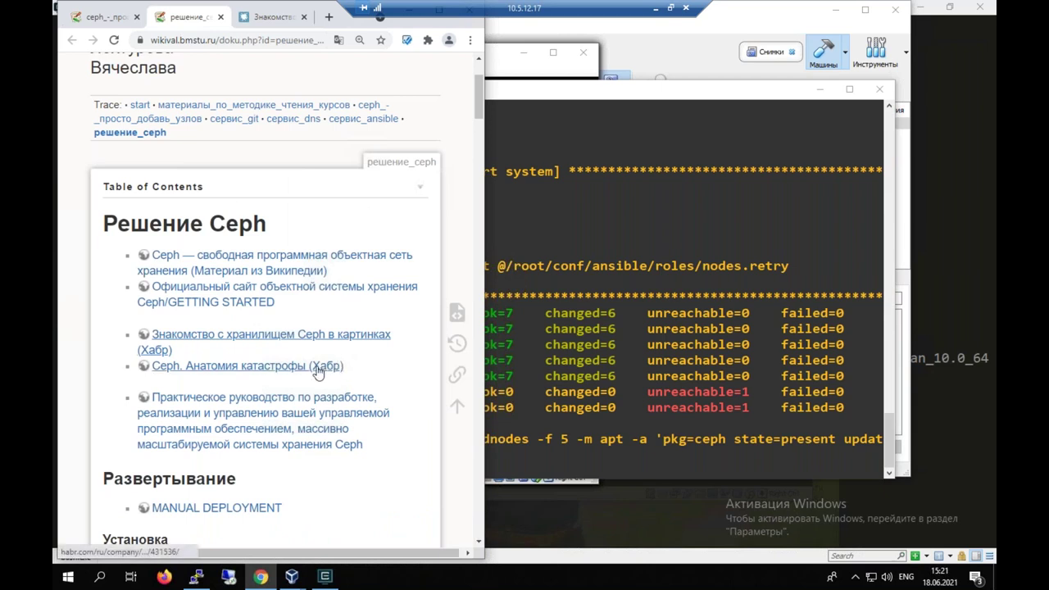
left_click_drag(109, 222, 279, 229)
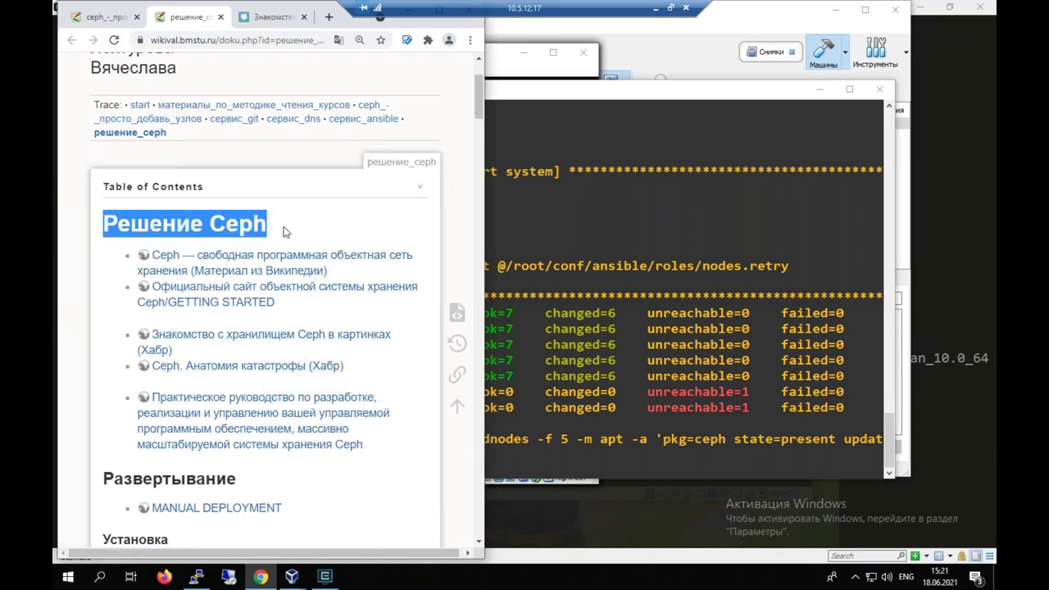
left_click(331, 18)
type("wiki.val.bmstu.ru")
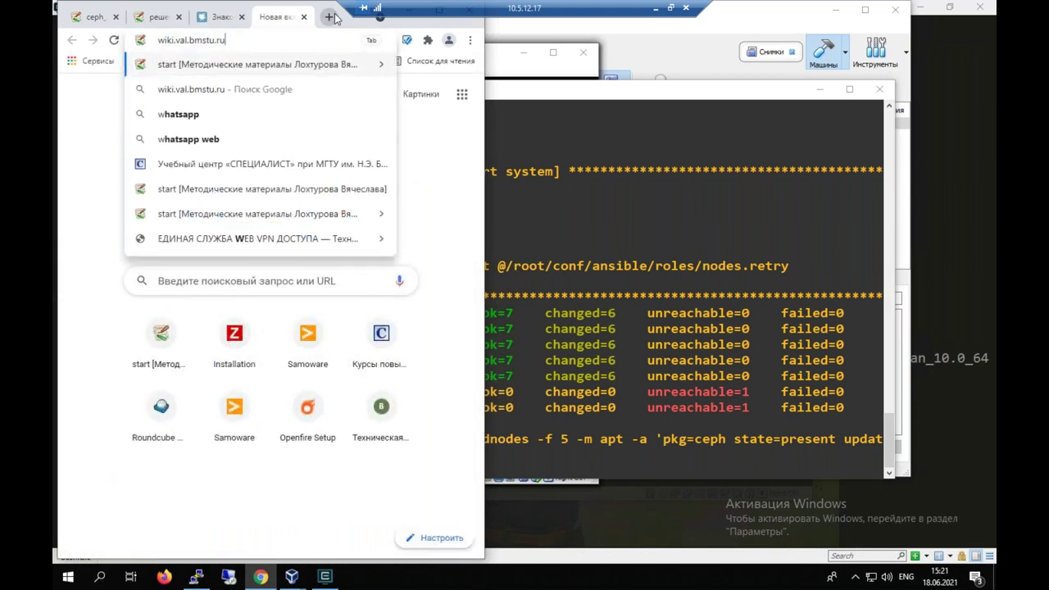
key("Return")
Search the wiki for 'ceph', review the results, and close the results tab
left_click(359, 87)
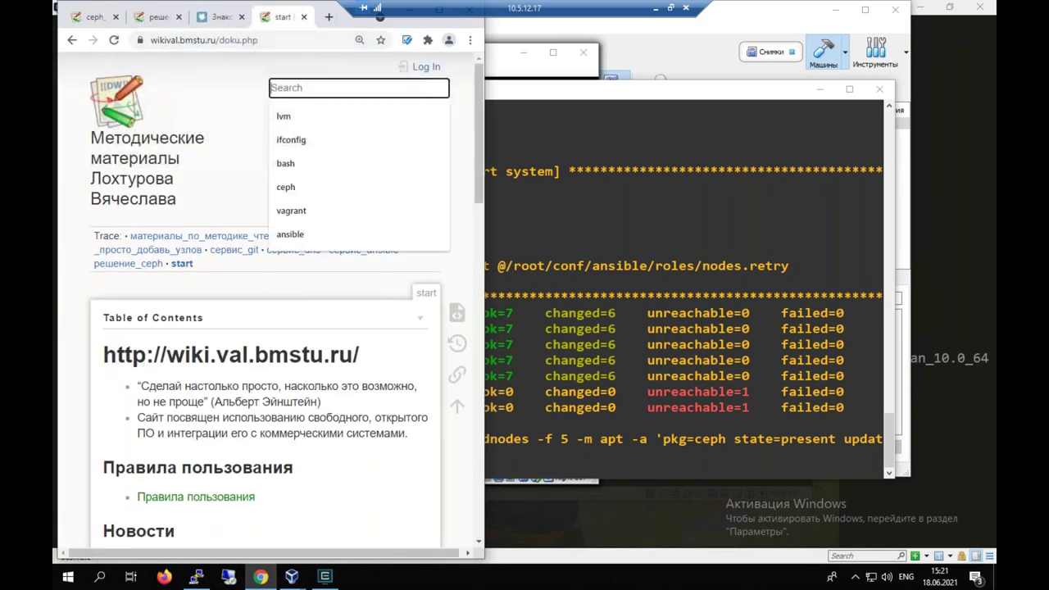
type("ceph")
key("Return")
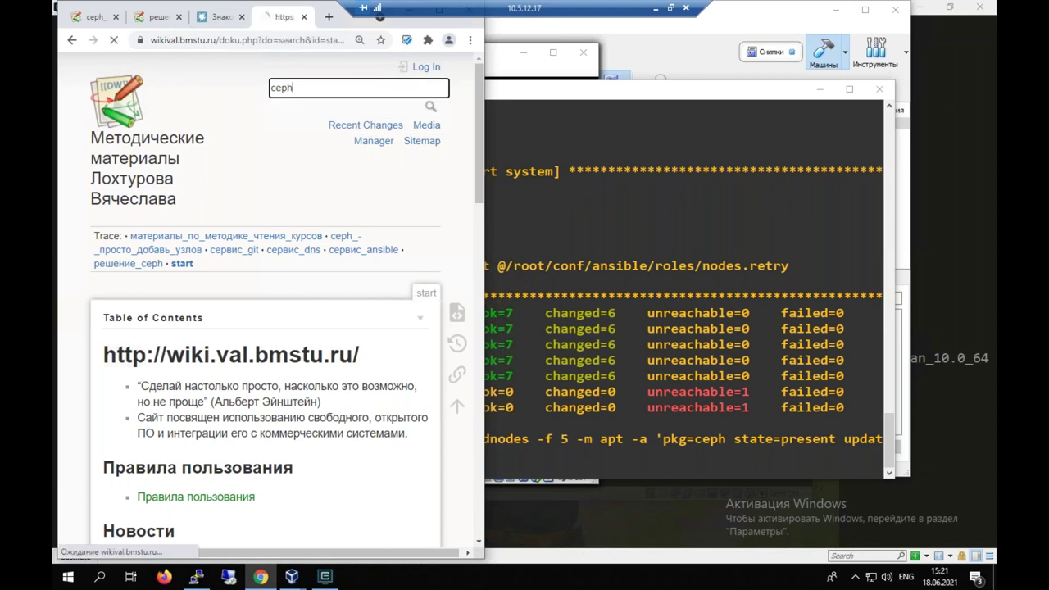
scroll(172, 508, "down", 3)
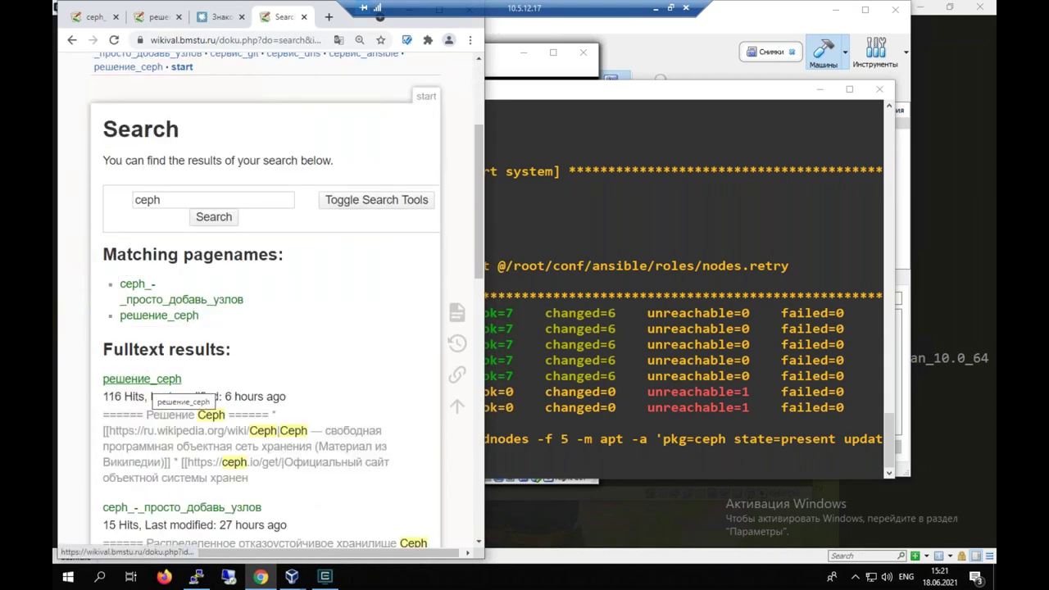
left_click(303, 17)
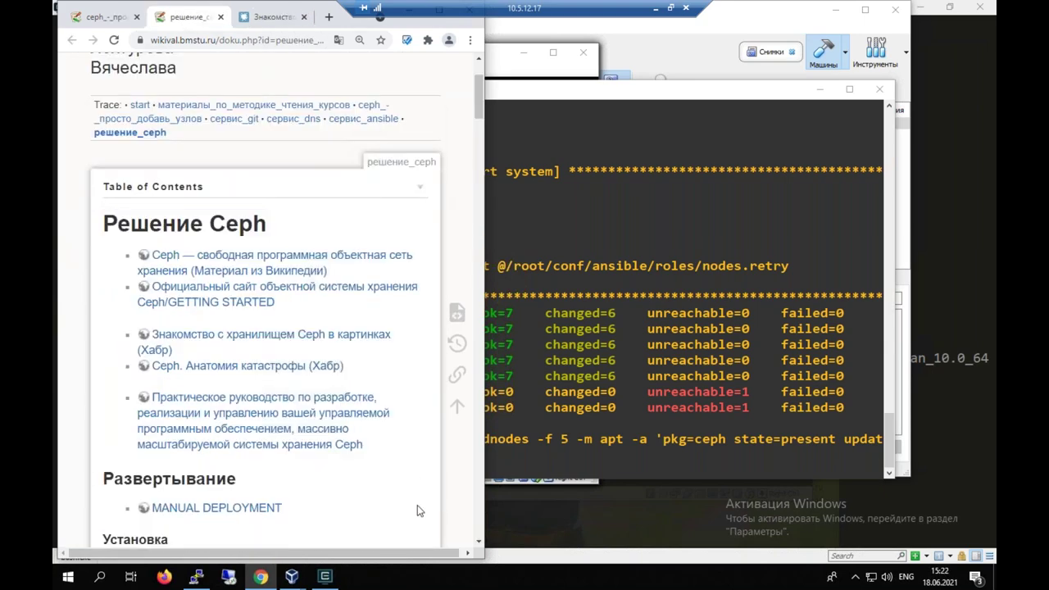
scroll(417, 508, "down", 2)
scroll(417, 505, "down", 12)
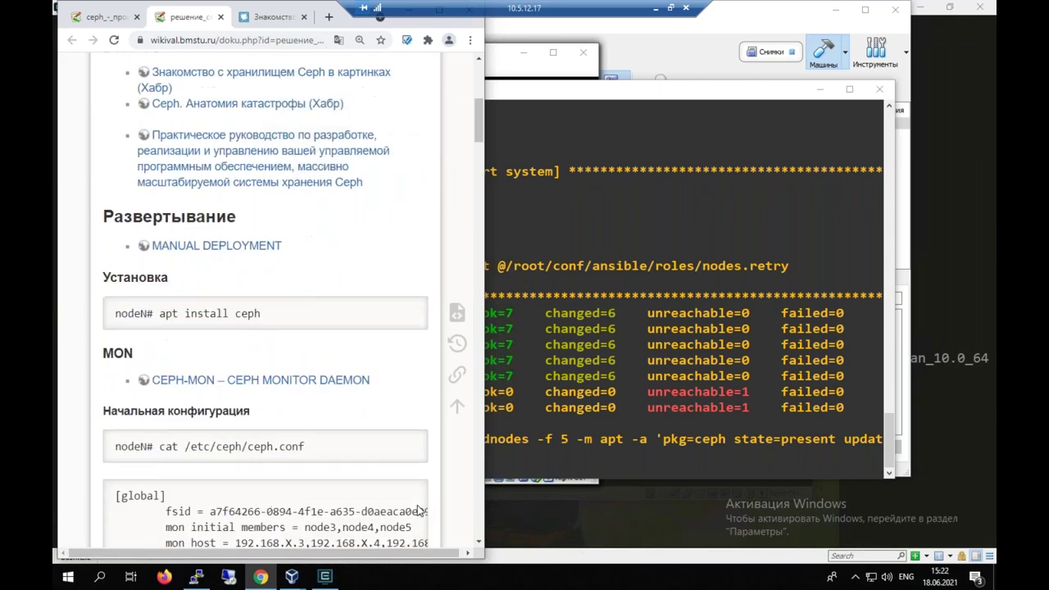
scroll(416, 507, "down", 12)
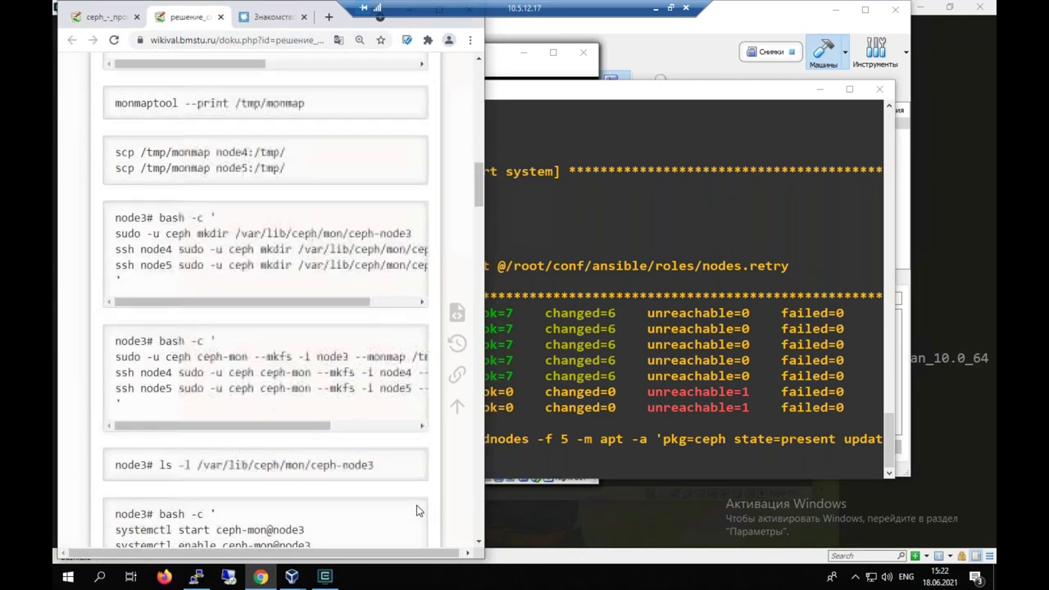
scroll(416, 507, "down", 11)
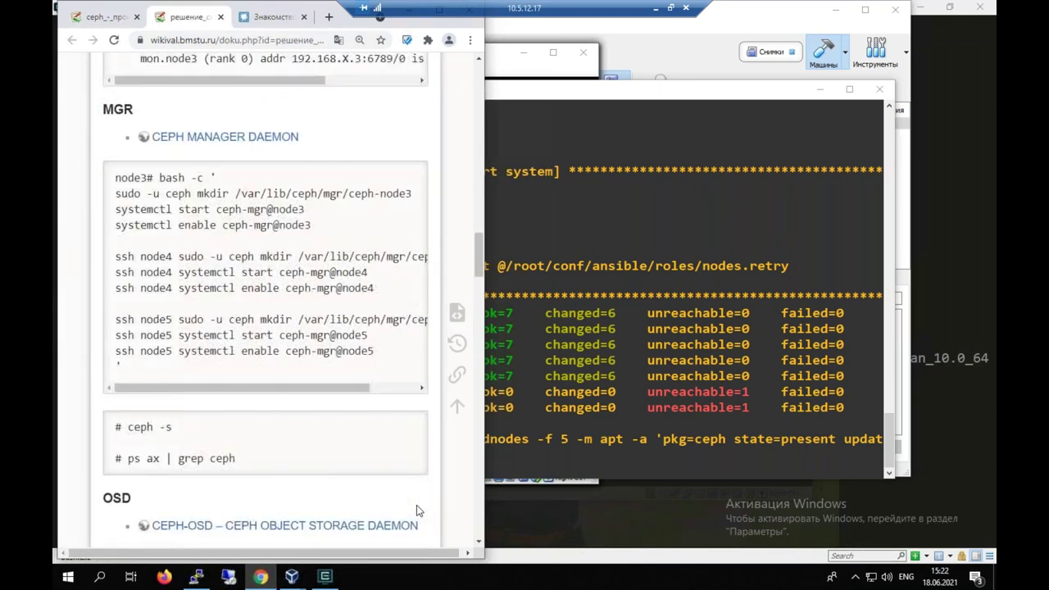
scroll(416, 507, "up", 7)
scroll(417, 505, "up", 10)
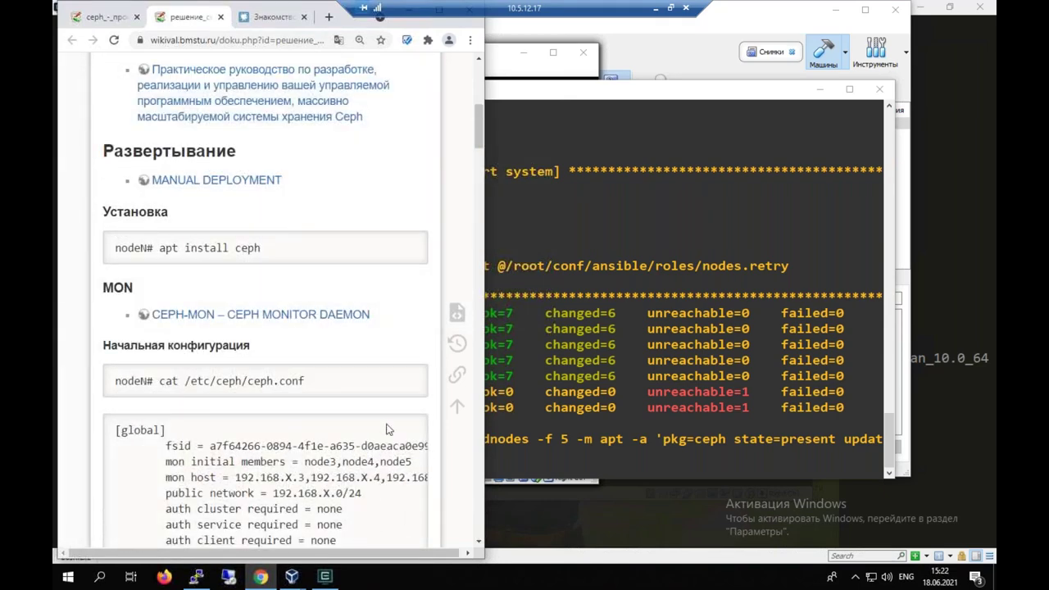
scroll(390, 428, "up", 4)
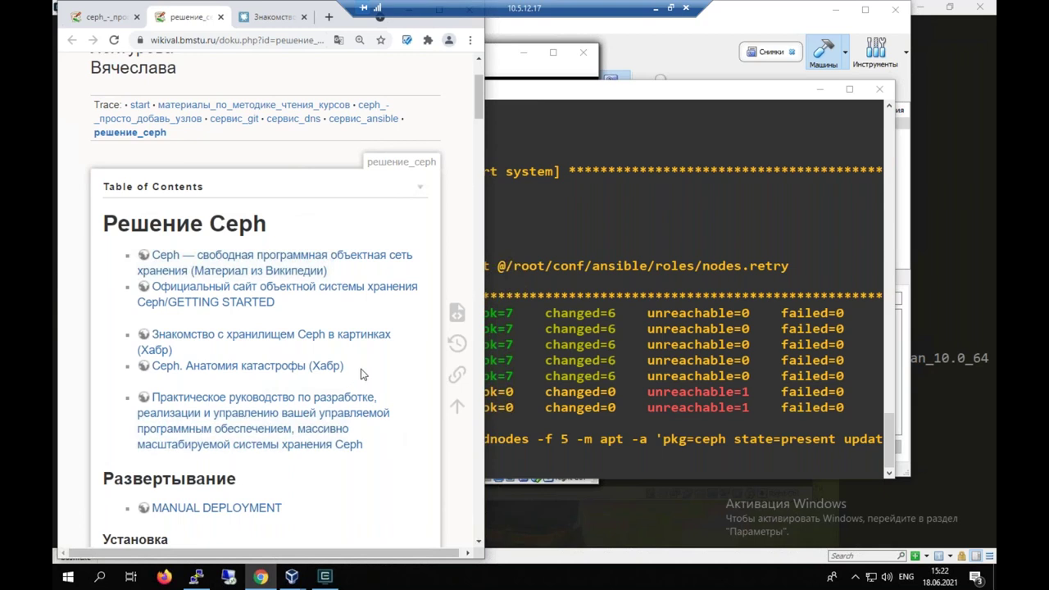
left_click_drag(348, 371, 133, 369)
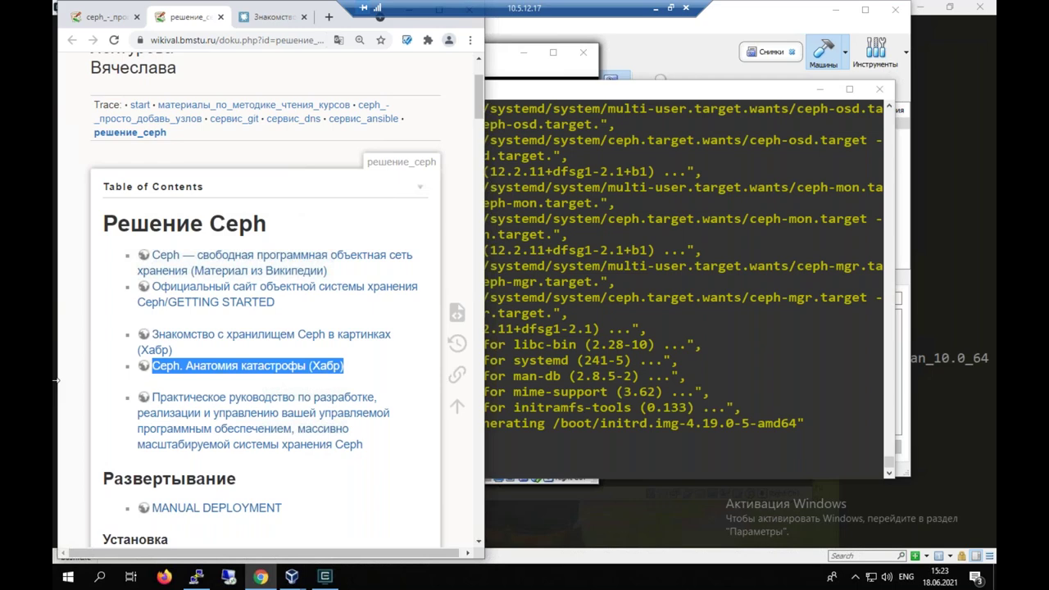
Close the решение_ceph and Habr tabs and open the Решение Ceph link in a new tab
left_click(557, 400)
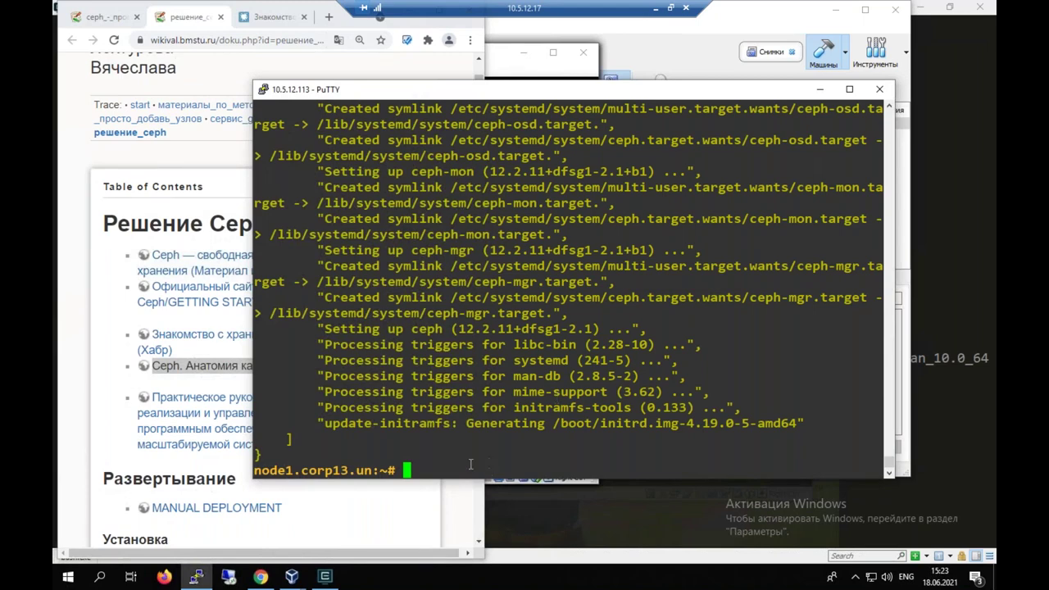
left_click(219, 16)
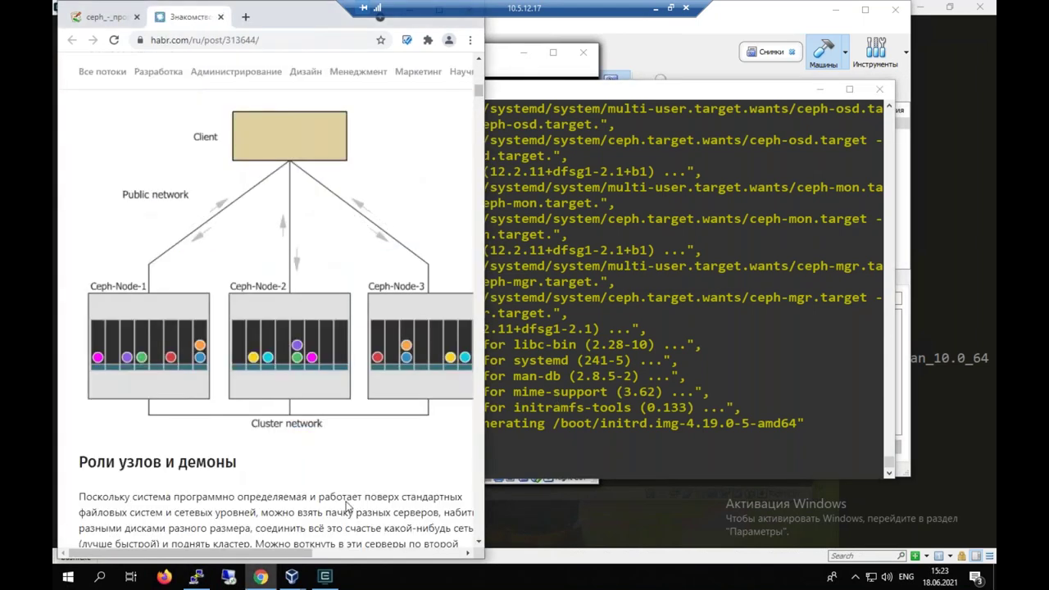
left_click(220, 16)
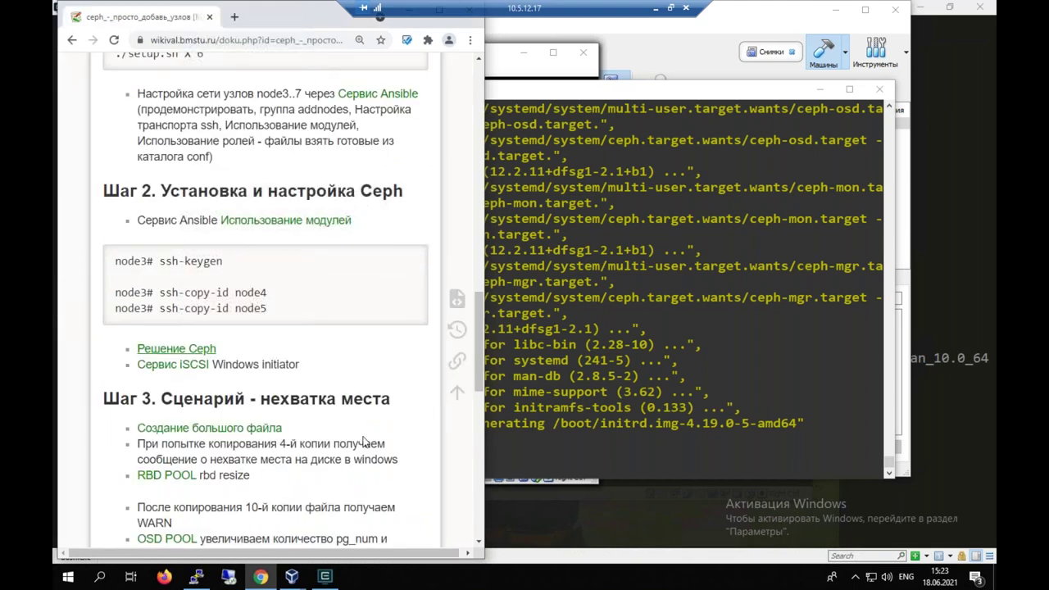
scroll(363, 442, "down", 1)
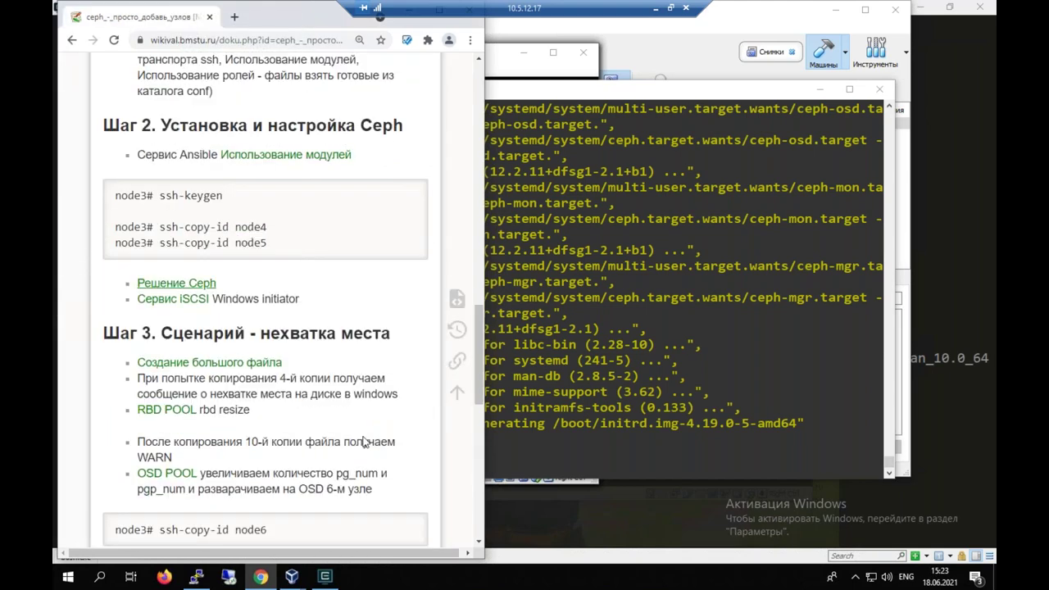
right_click(179, 289)
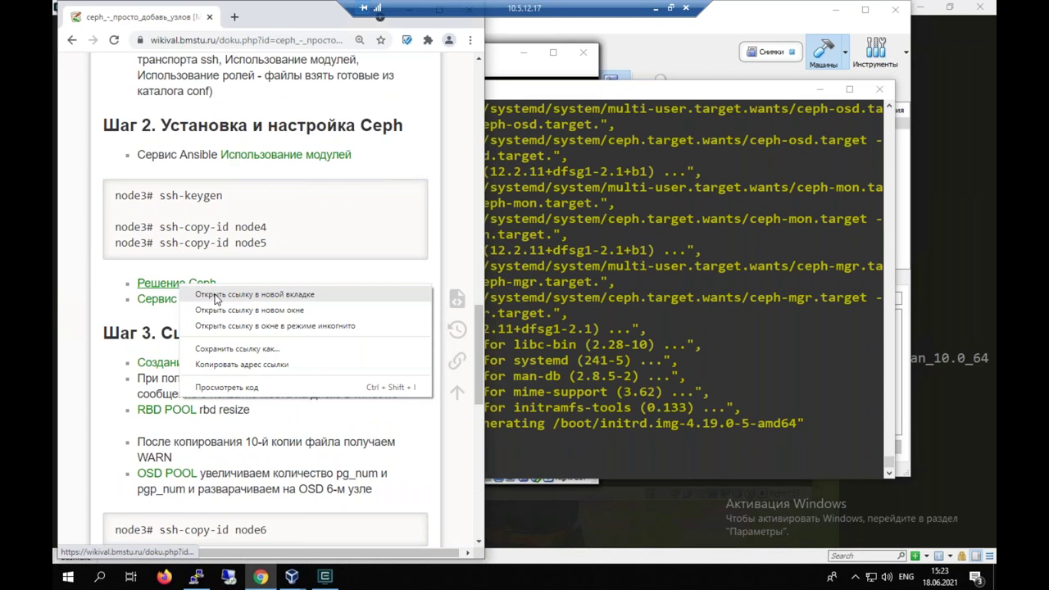
left_click(197, 294)
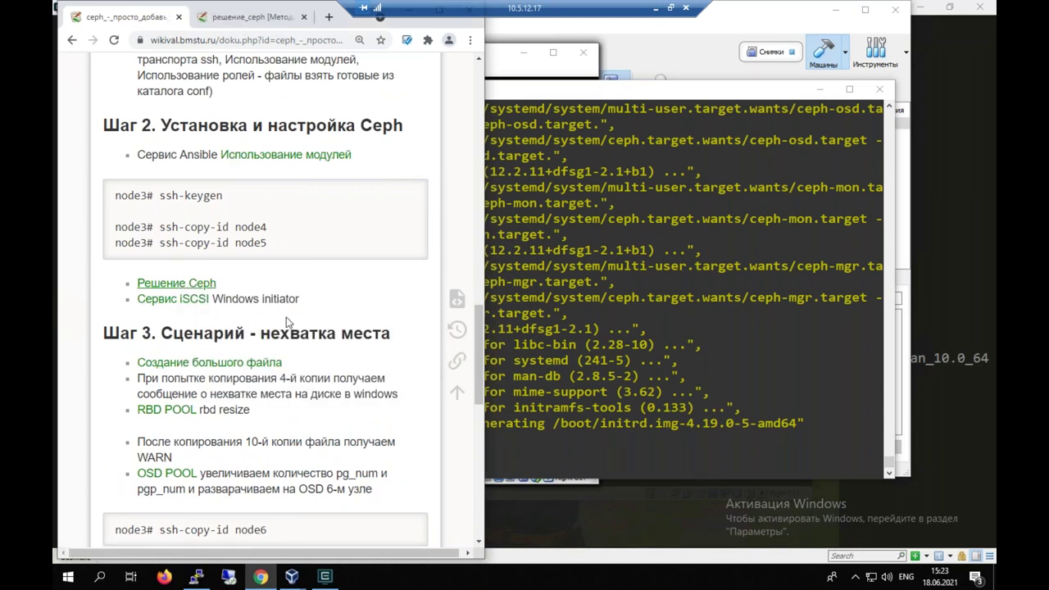
left_click_drag(301, 302, 123, 302)
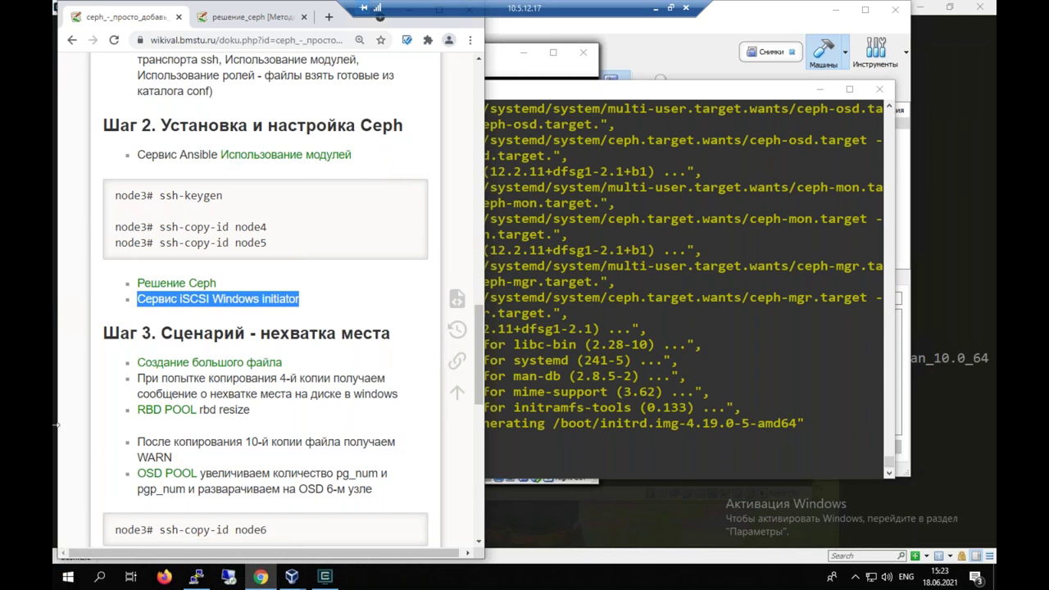
left_click(335, 313)
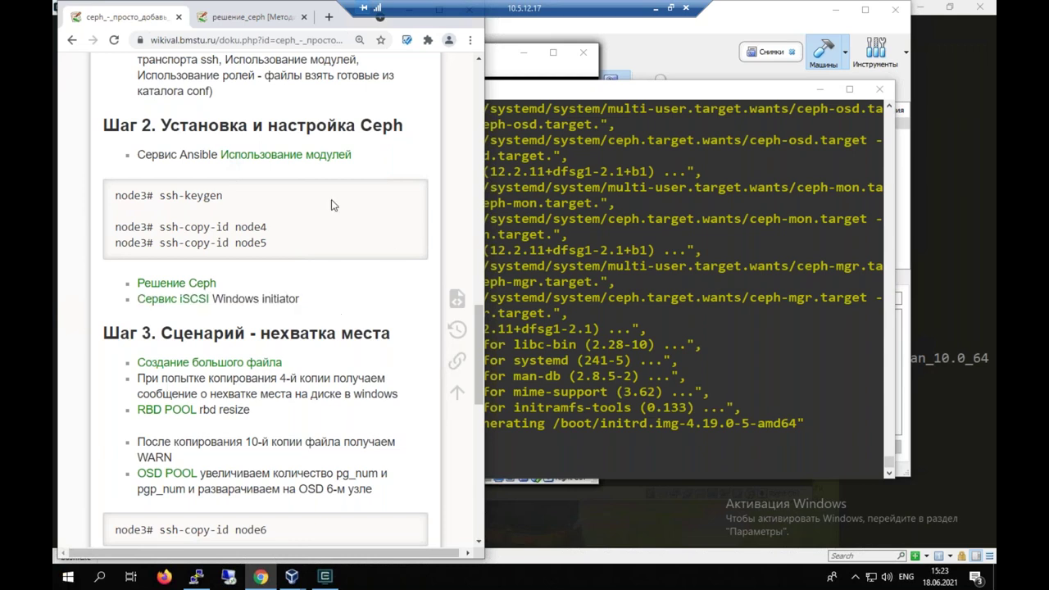
Switch to the new решение_ceph tab and scroll down to the MON section
left_click(250, 21)
scroll(328, 369, "down", 5)
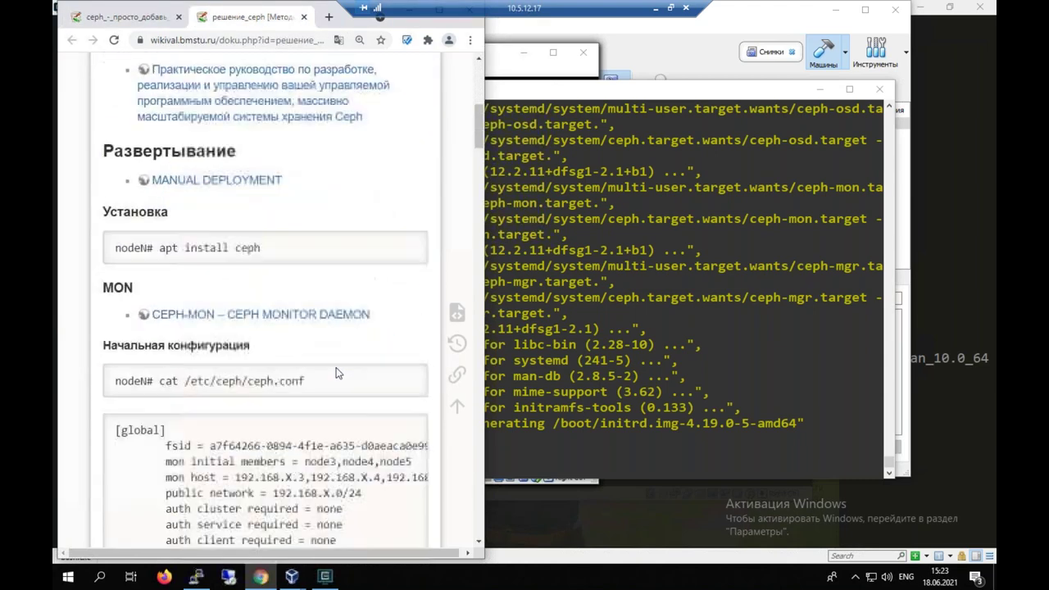
left_click_drag(158, 248, 260, 248)
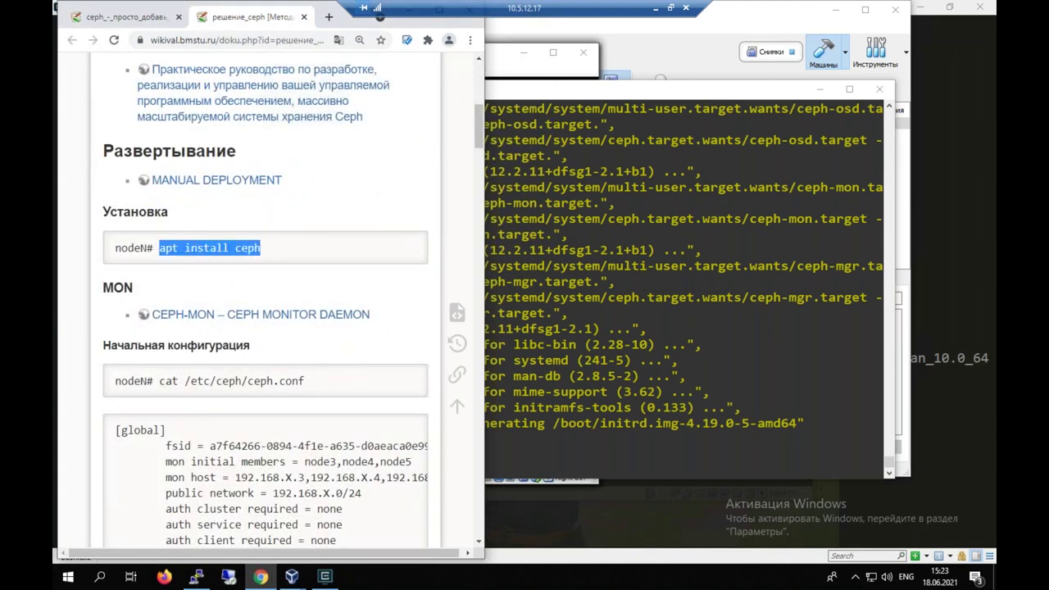
scroll(260, 248, "down", 1)
scroll(415, 390, "down", 1)
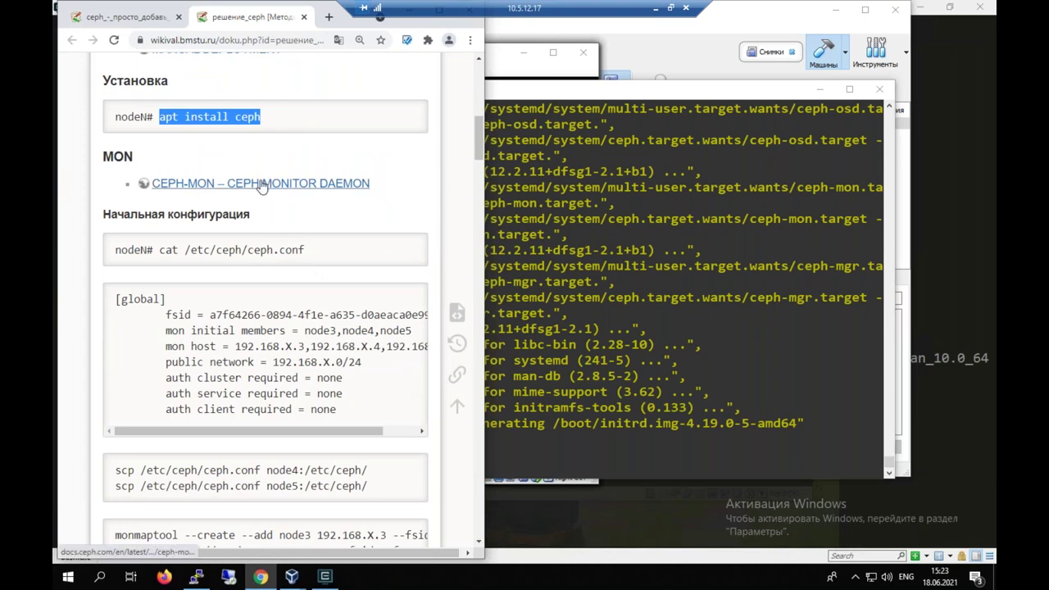
Glance at the CEPH-MON docs in a new tab, close it, and select the /etc/ceph/ceph.conf path
right_click(259, 185)
left_click(336, 189)
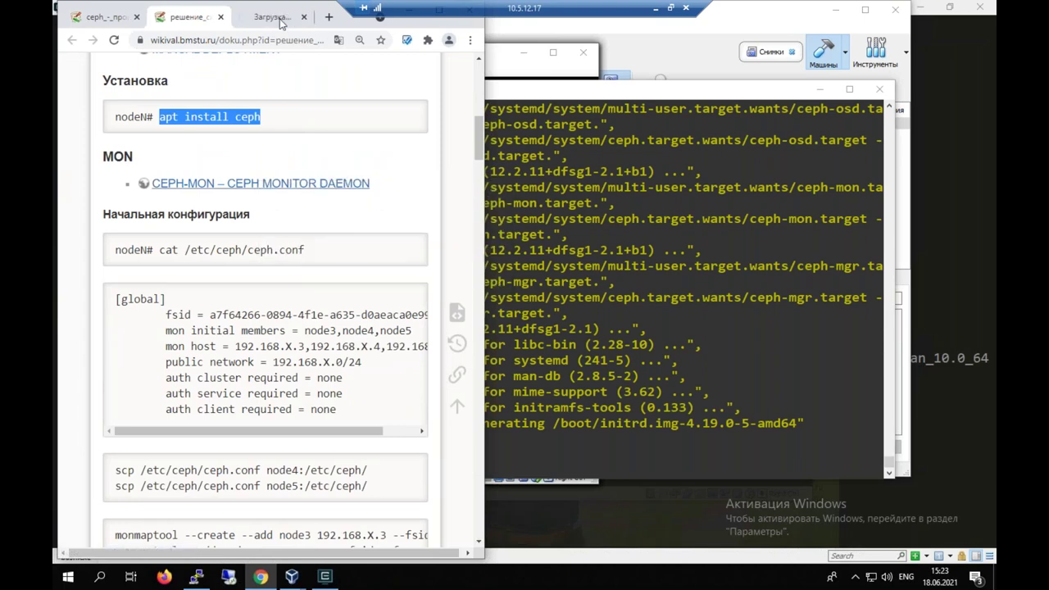
key("ctrl+Tab")
scroll(348, 397, "down", 20)
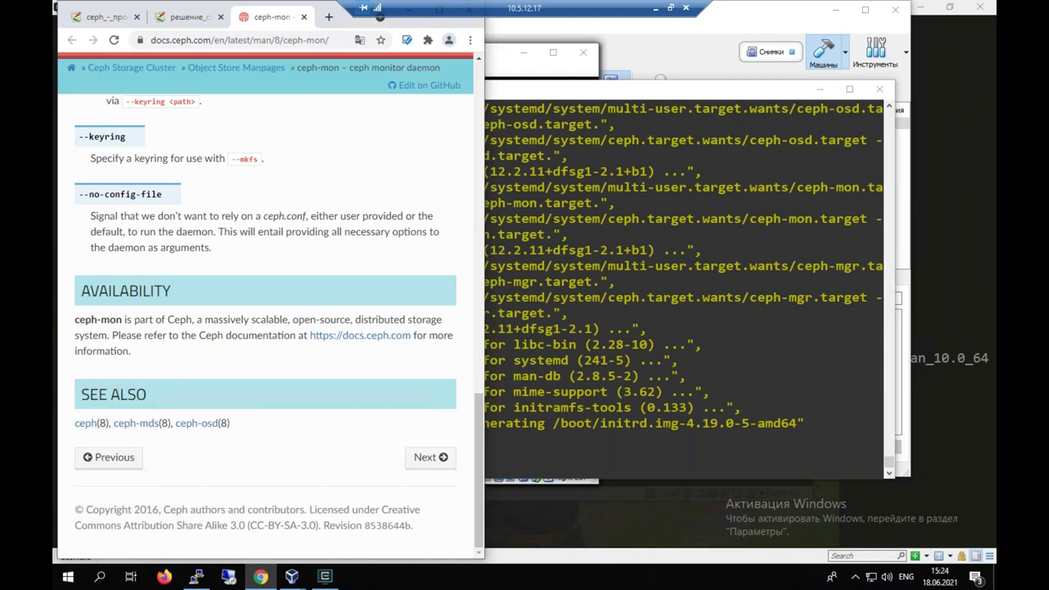
left_click(303, 16)
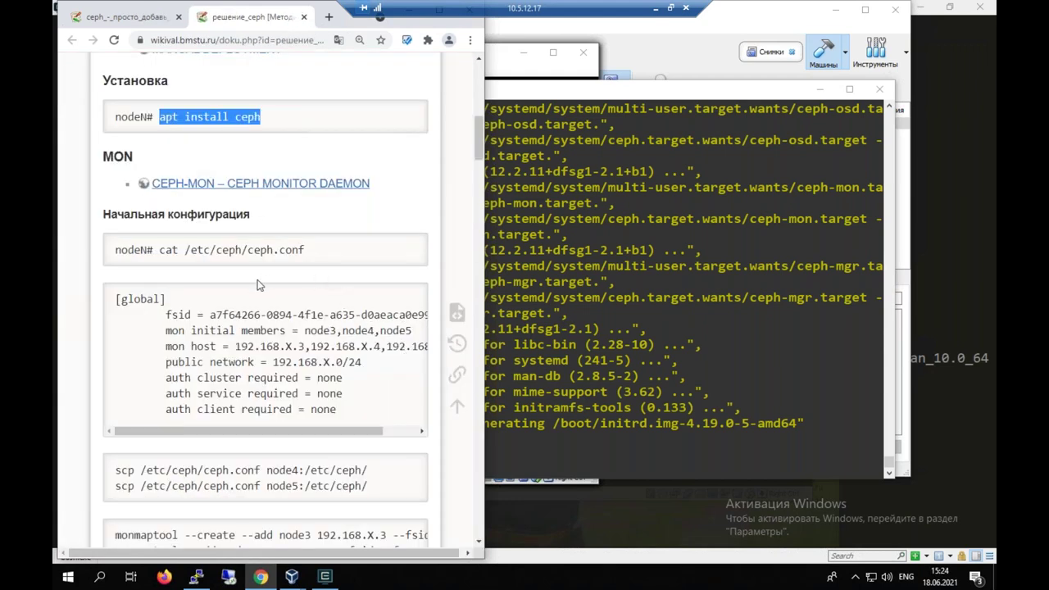
left_click_drag(181, 250, 334, 254)
key("ctrl+c")
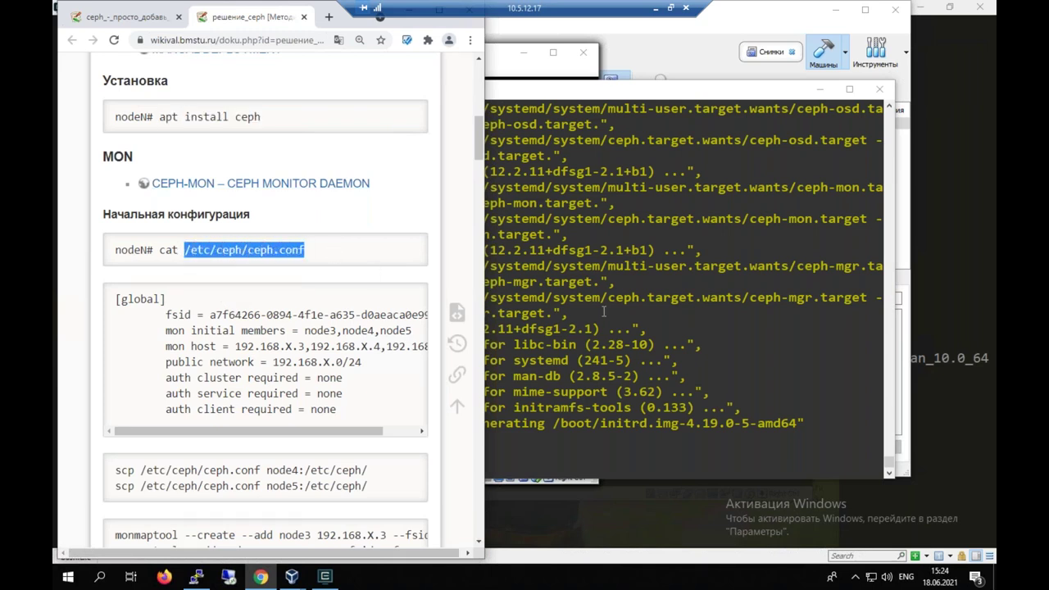
left_click(604, 312)
Open /etc/ceph/ceph.conf in vim on node1 using the copied path
key("Return")
key("Return")
type("vim")
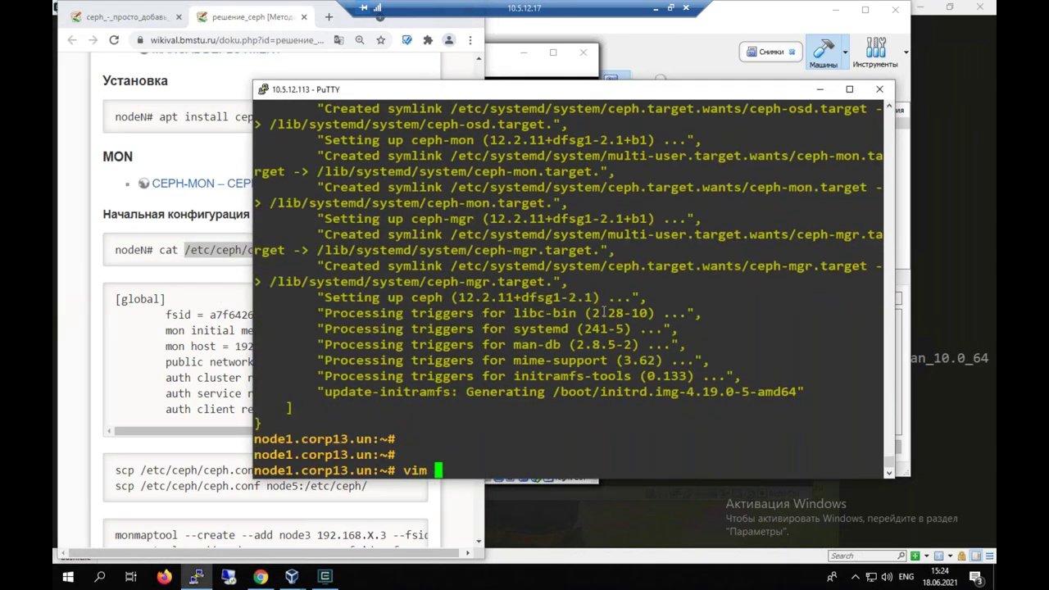
right_click(604, 313)
key("Return")
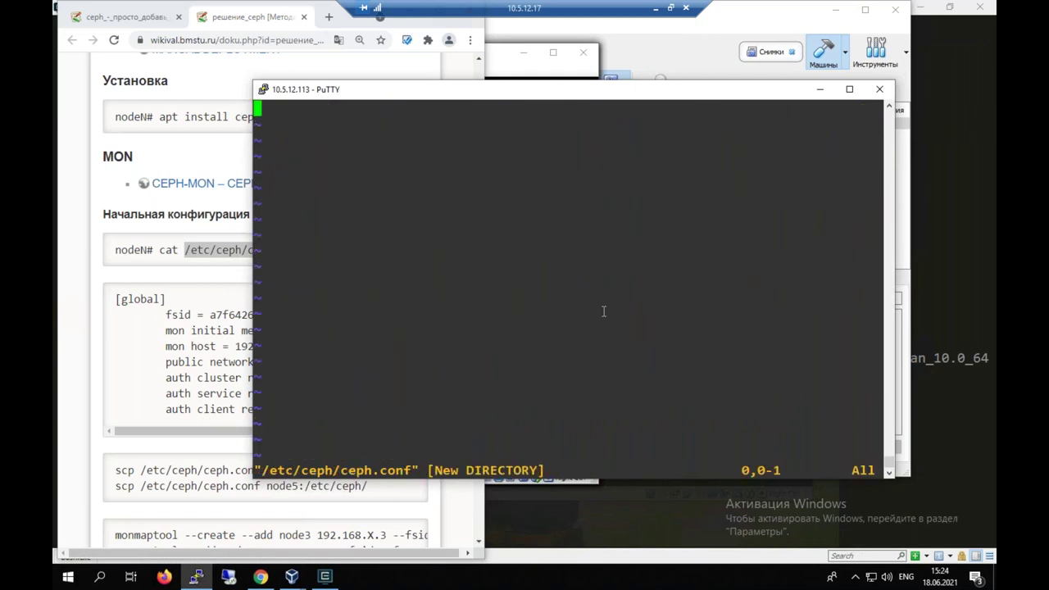
Paste the wiki's [global] configuration block into ceph.conf in insert mode
left_click(118, 325)
left_click_drag(115, 299, 366, 412)
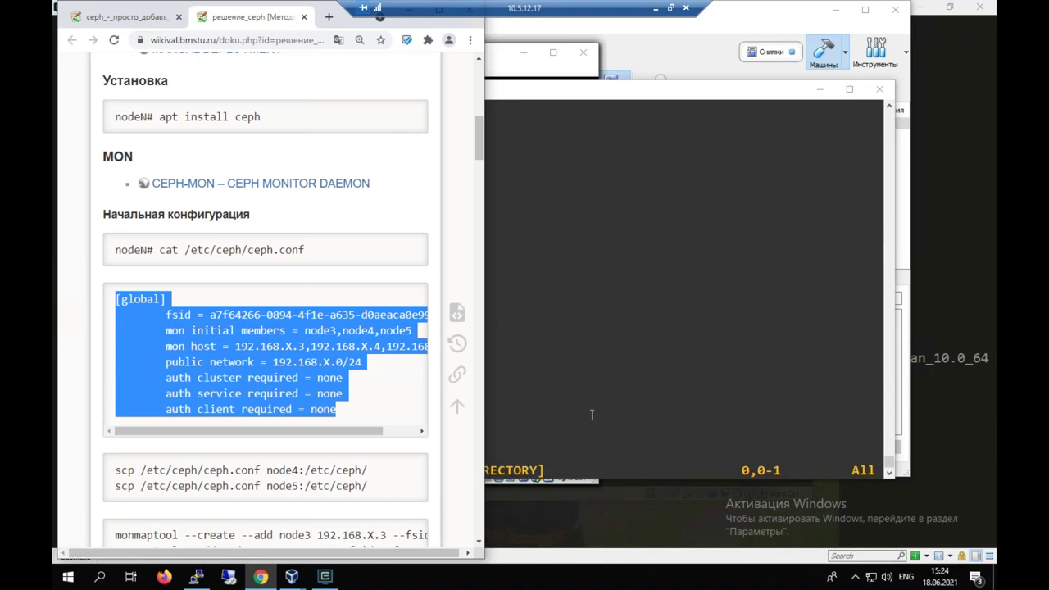
left_click(628, 96)
key("i")
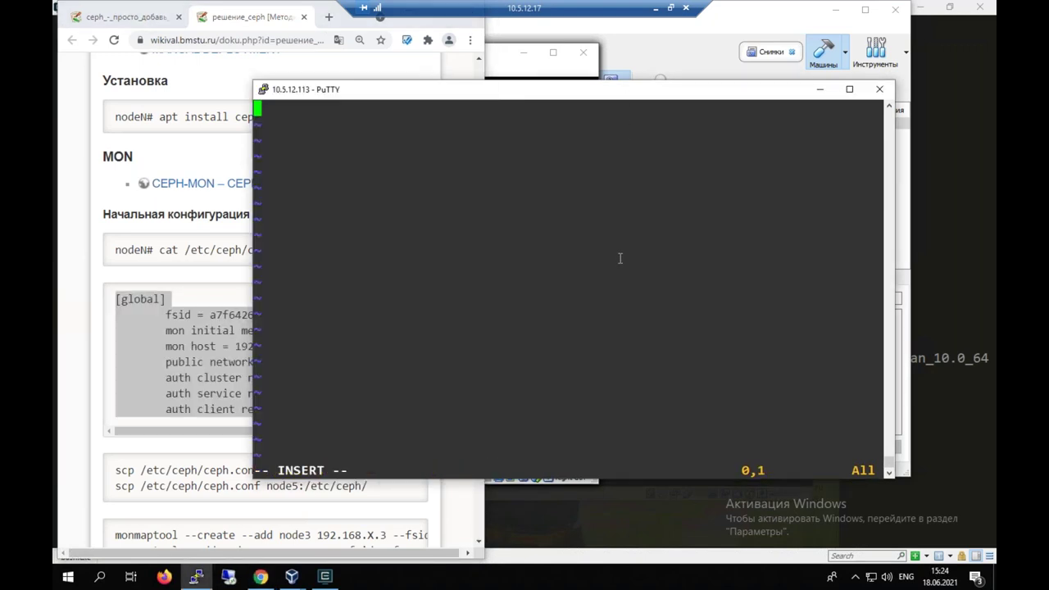
right_click(620, 260)
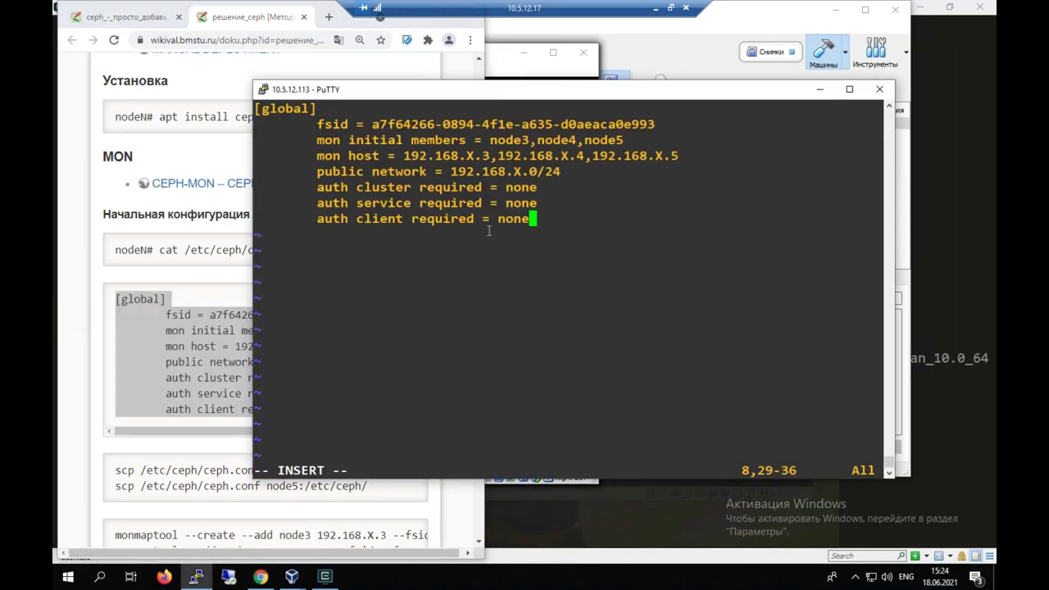
left_click_drag(317, 187, 410, 204)
left_click(518, 194)
double_click(380, 219)
left_click(443, 260)
Replace every X with 13 in ceph.conf using :%s/X/13/g
key("Up")
key("Up")
key("Up")
key("Up")
key("Up")
key("Up")
key("Up")
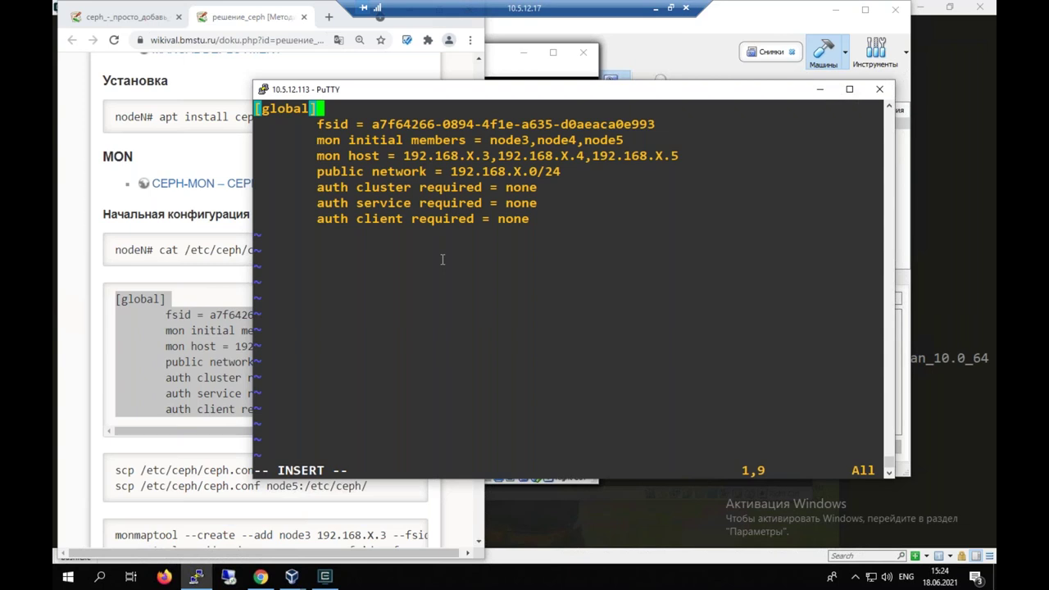
key("Escape")
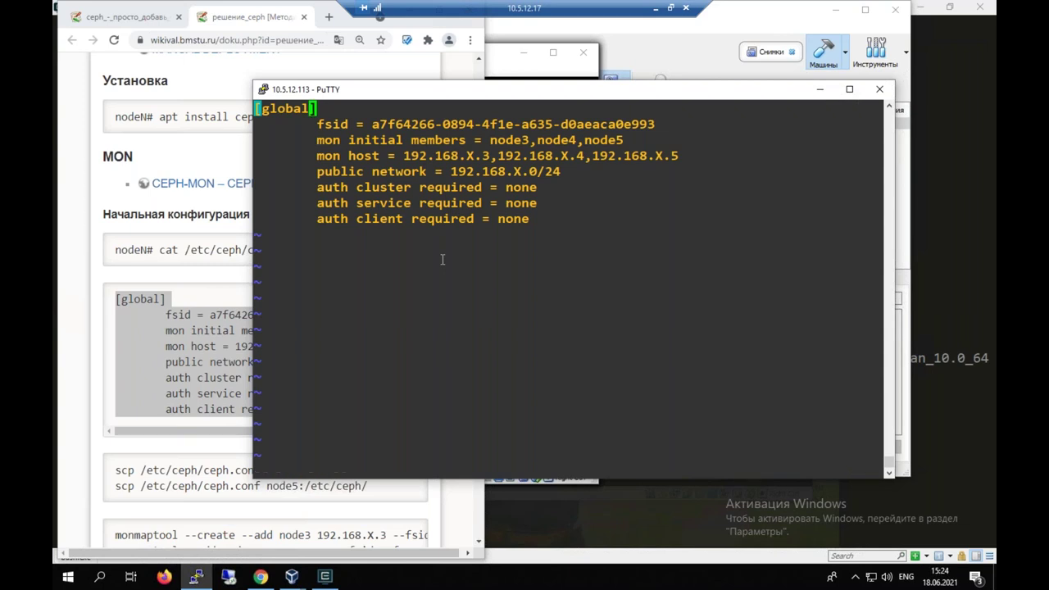
type(":%s/X/")
type("13")
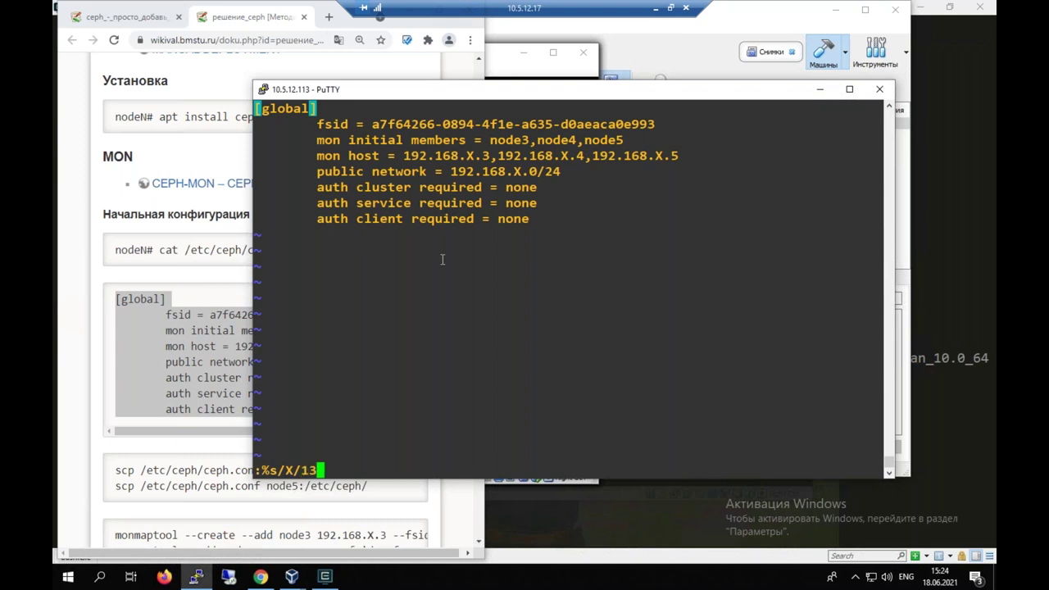
type("/g")
key("Return")
Check the members, fsid, 192.168.13.4 address and 192.168.13.0/24 public network values
key("Down")
key("Down")
key("Down")
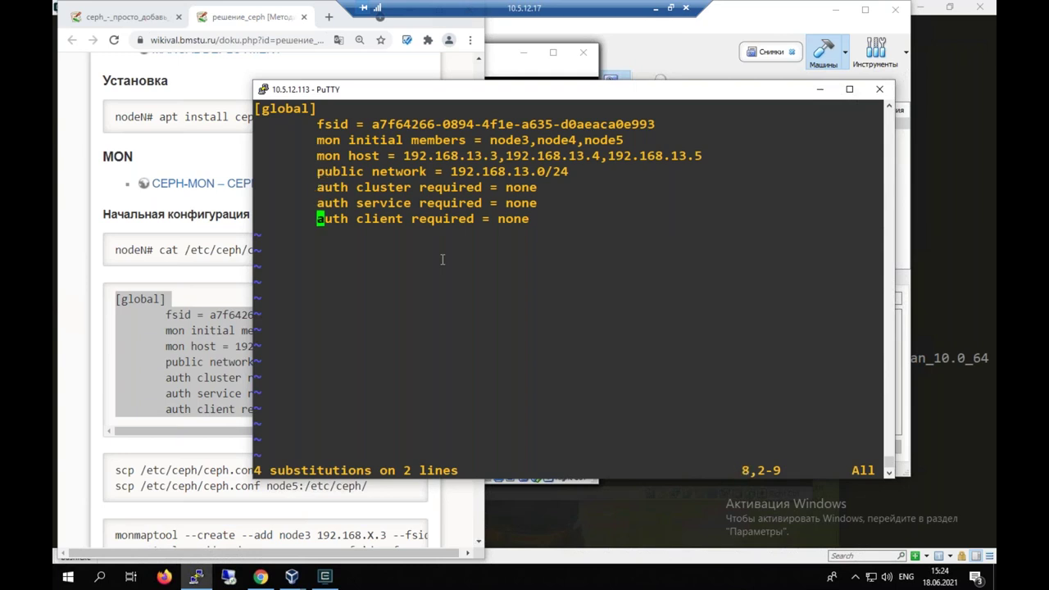
key("o")
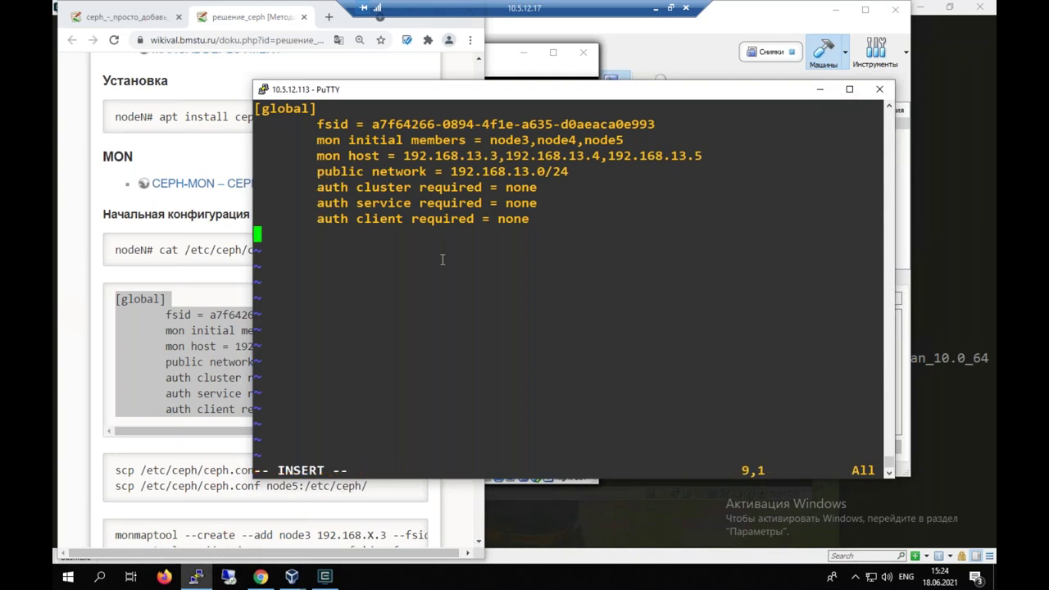
key("Escape")
left_click_drag(484, 139, 544, 140)
left_click(526, 136)
double_click(610, 125)
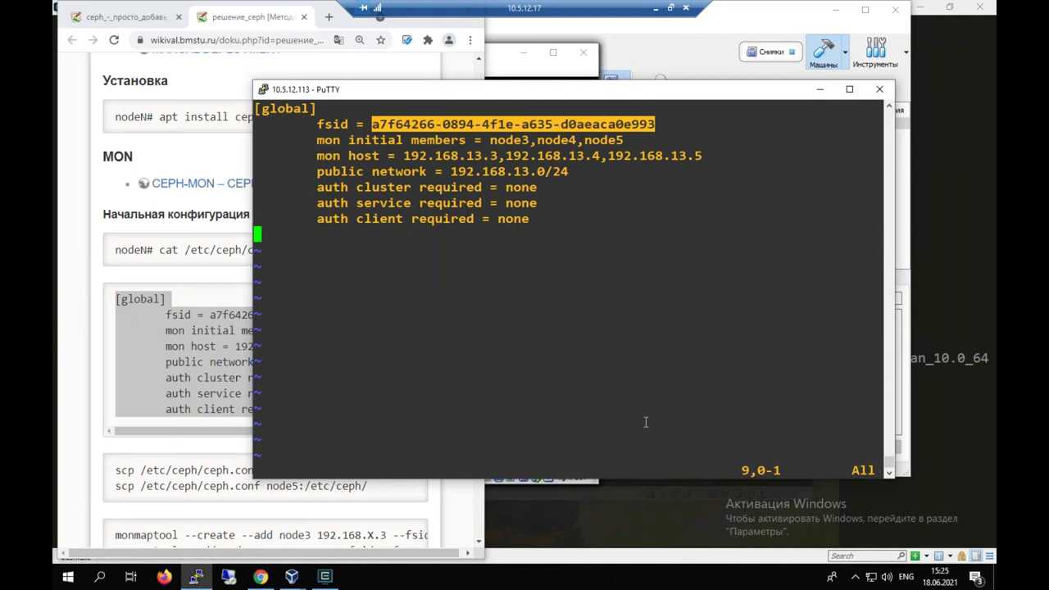
left_click(450, 162)
double_click(523, 157)
left_click(451, 171)
left_click_drag(451, 171, 568, 171)
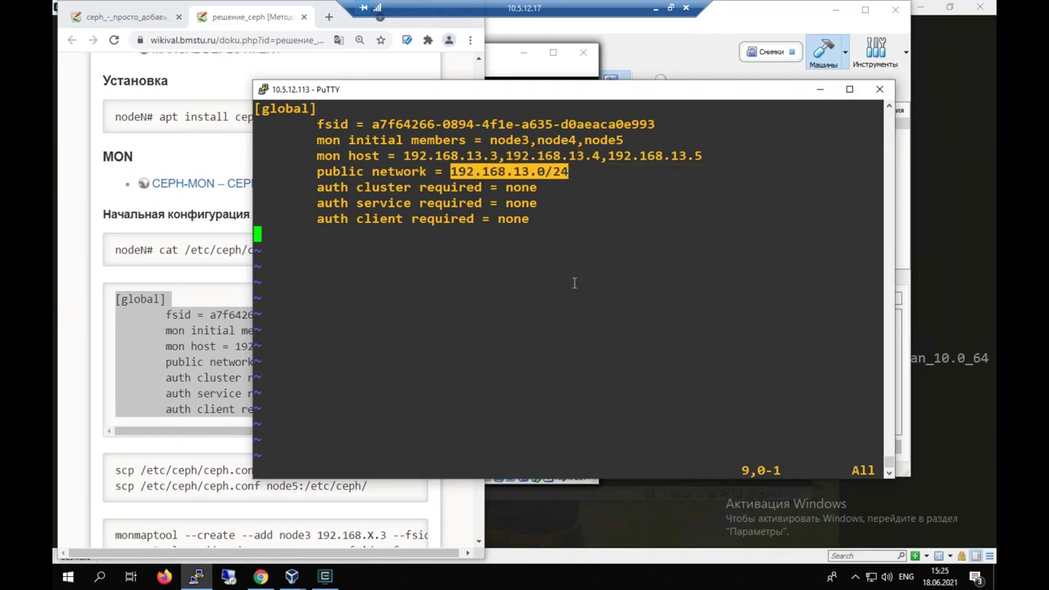
Try :wq, dismiss the E212 write error, and quit vim without saving via :q!
type(":wq")
key("Return")
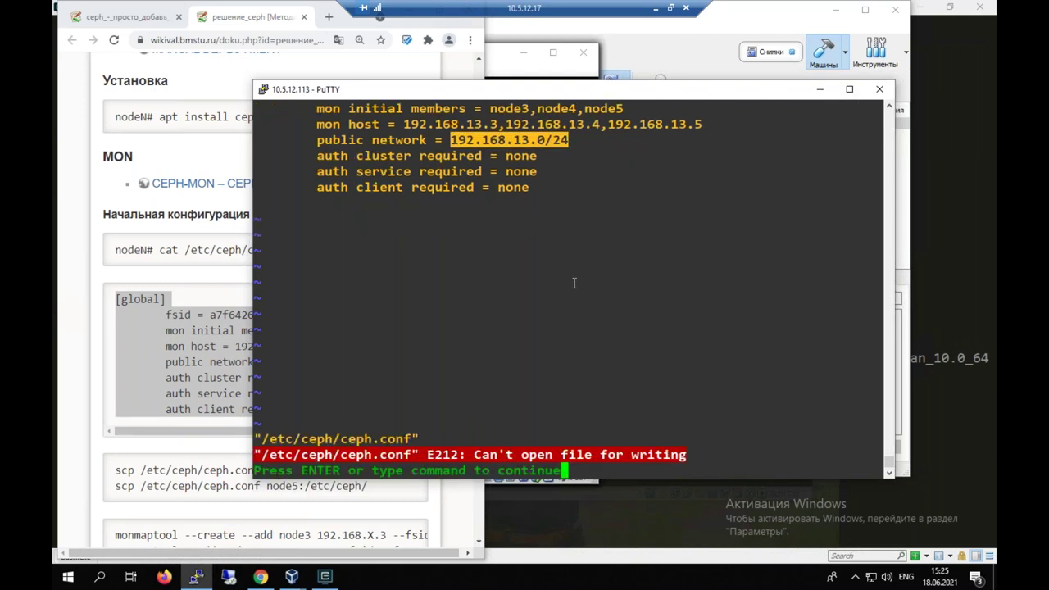
key("Return")
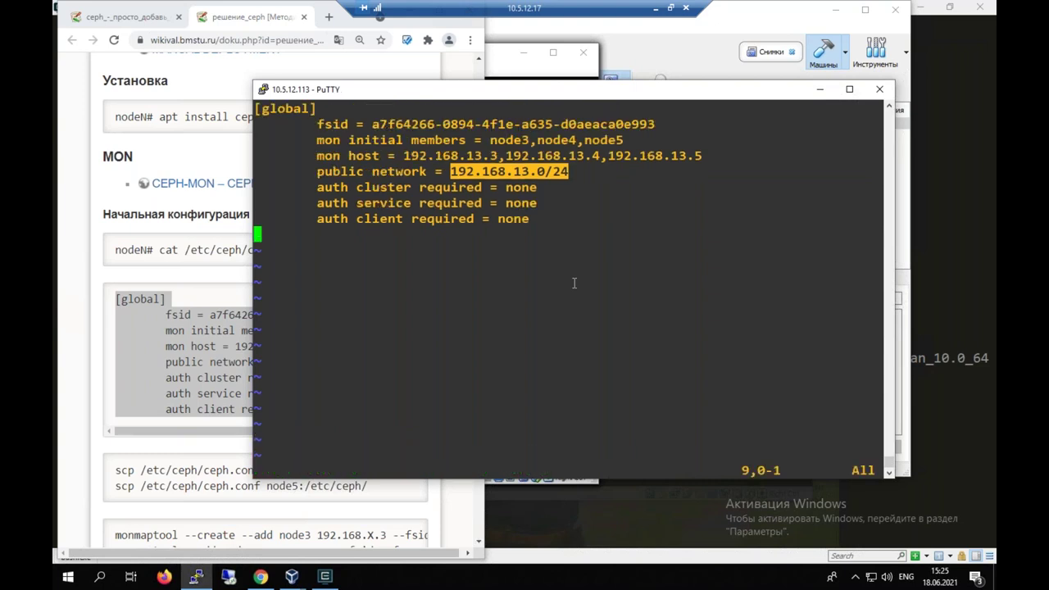
type(":q!")
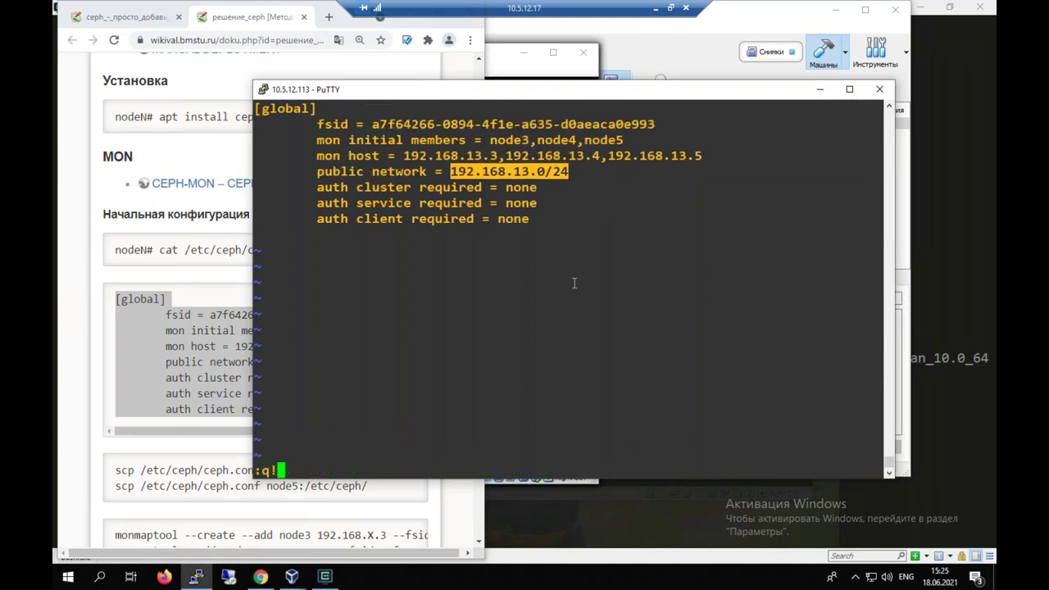
key("Return")
SSH into node3, accepting its host key and entering the root password
type("ss")
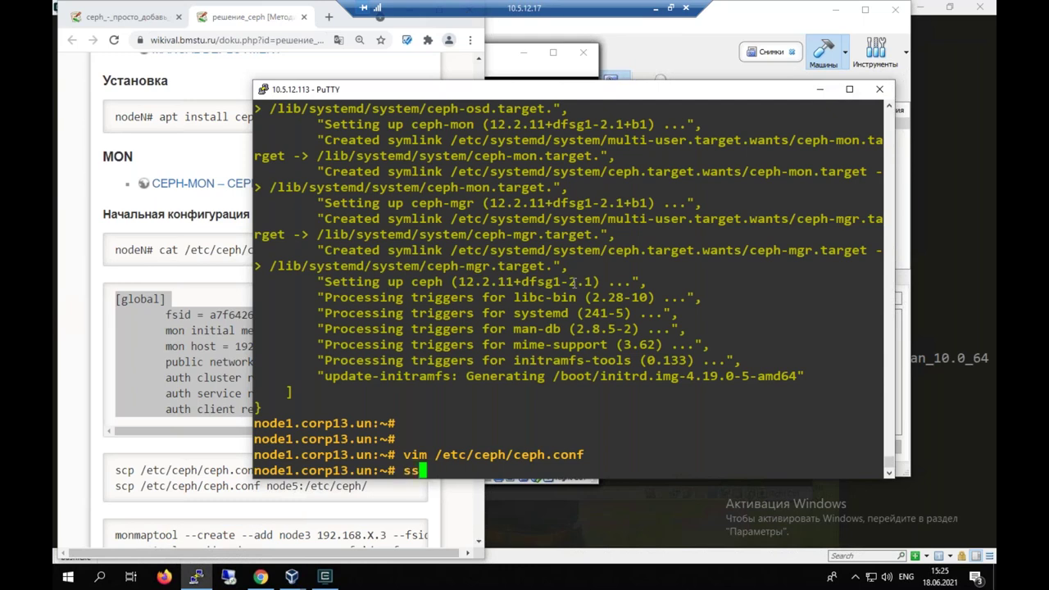
type("h node3")
key("Return")
type("yes")
key("Return")
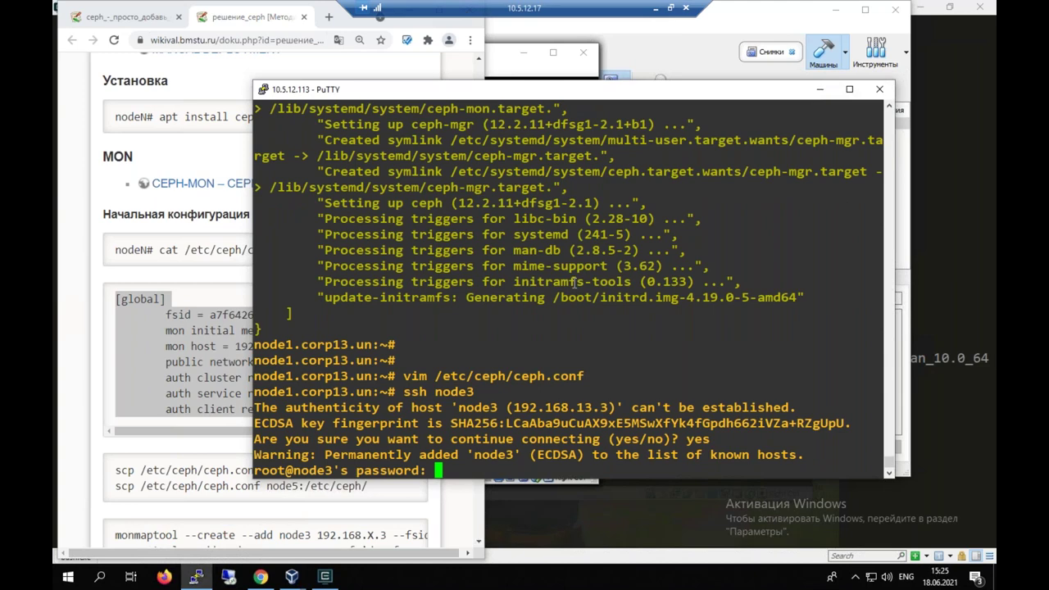
key("Return")
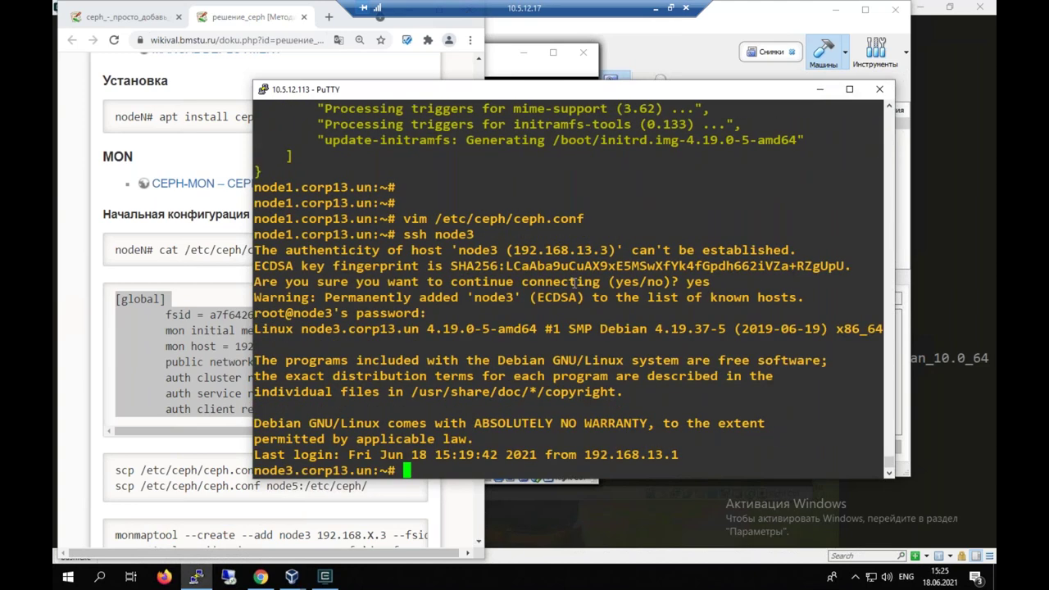
Copy the ceph.conf path from the wiki and open /etc/ceph/ceph.conf in vim
left_click(212, 250)
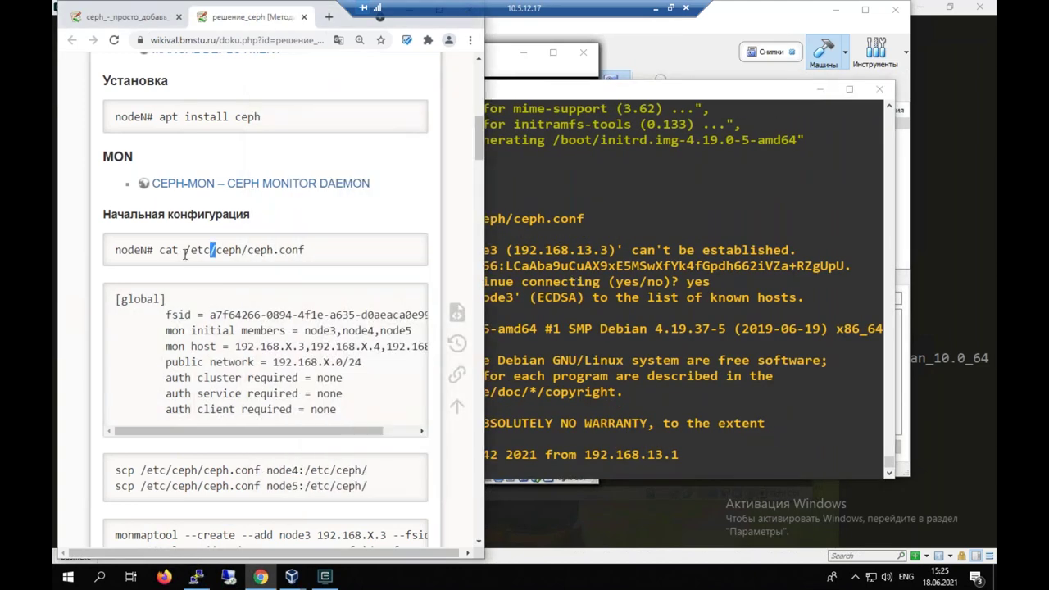
left_click_drag(185, 250, 304, 250)
right_click(343, 297)
left_click(385, 308)
left_click(611, 344)
type("vim")
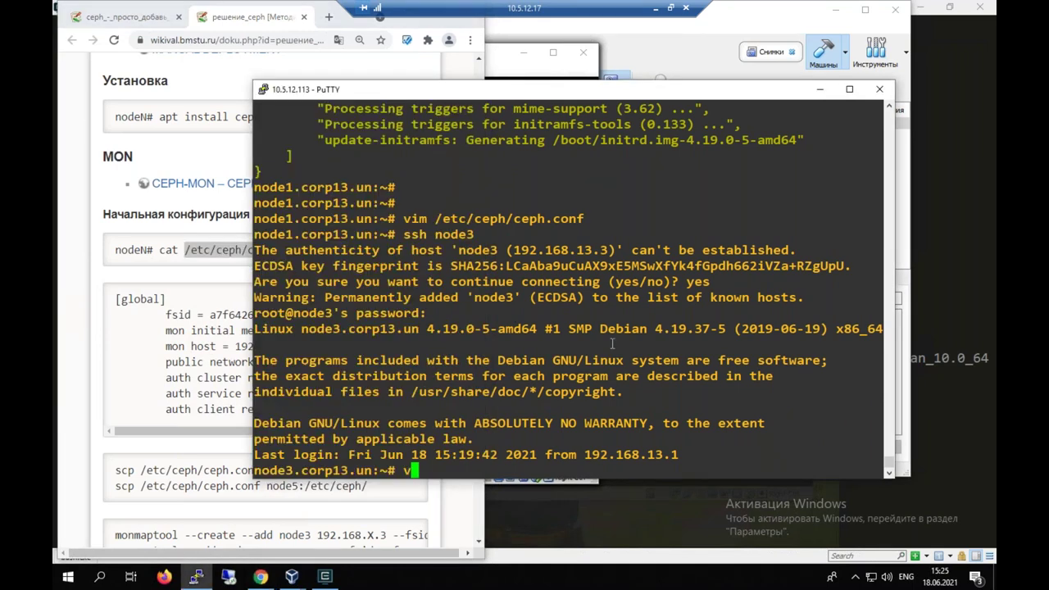
right_click(612, 344)
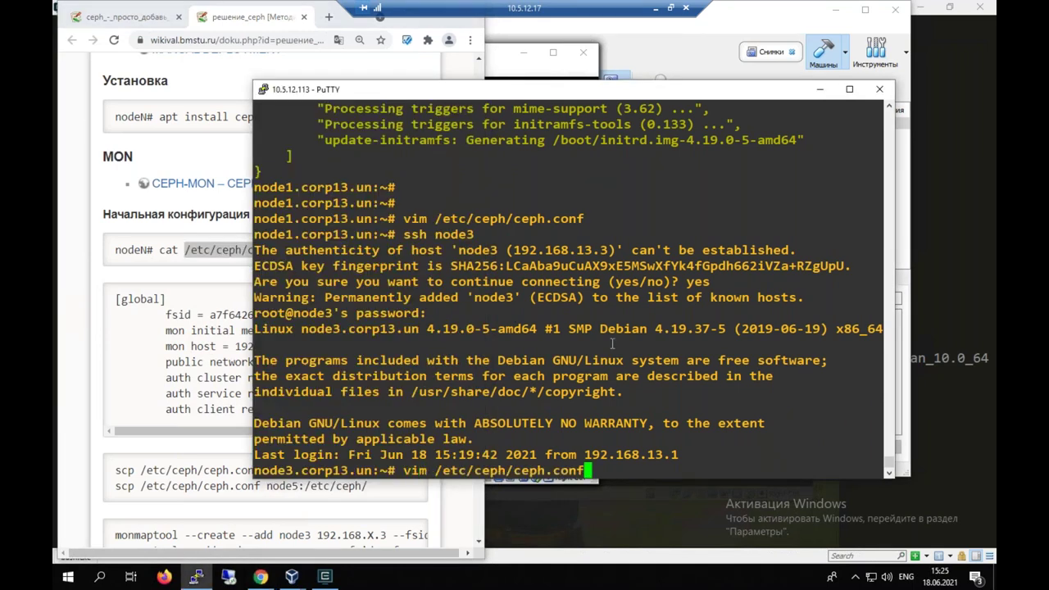
key("Return")
Paste the [global] block, replace X with 13 via :%s/X/13/g, and save with :wq
left_click_drag(127, 312, 461, 409)
left_click(562, 347)
key("i")
right_click(562, 347)
key("Return")
key("Escape")
type(":%s/X/13/g")
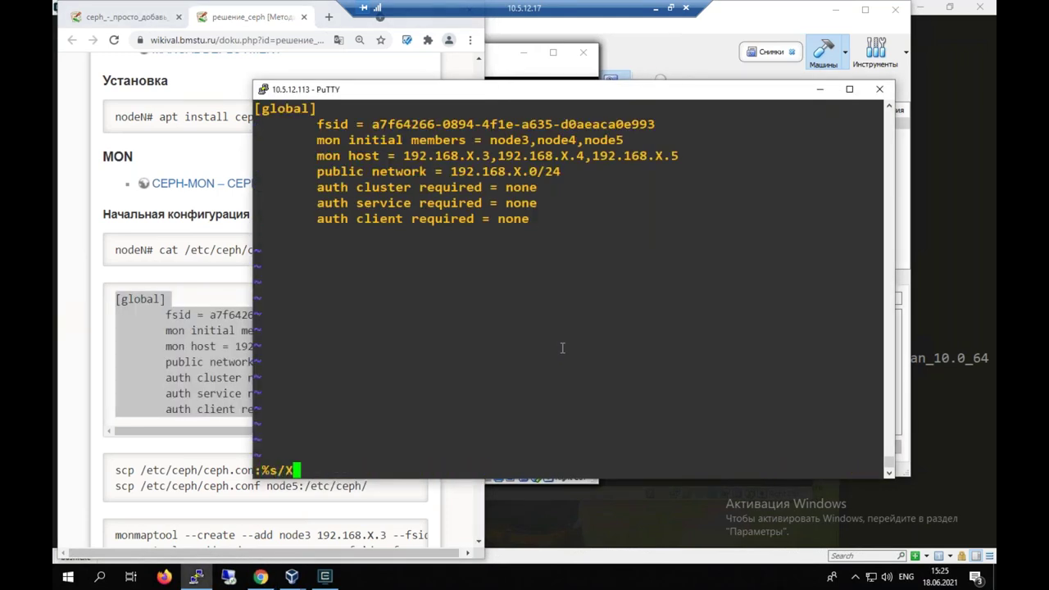
key("Return")
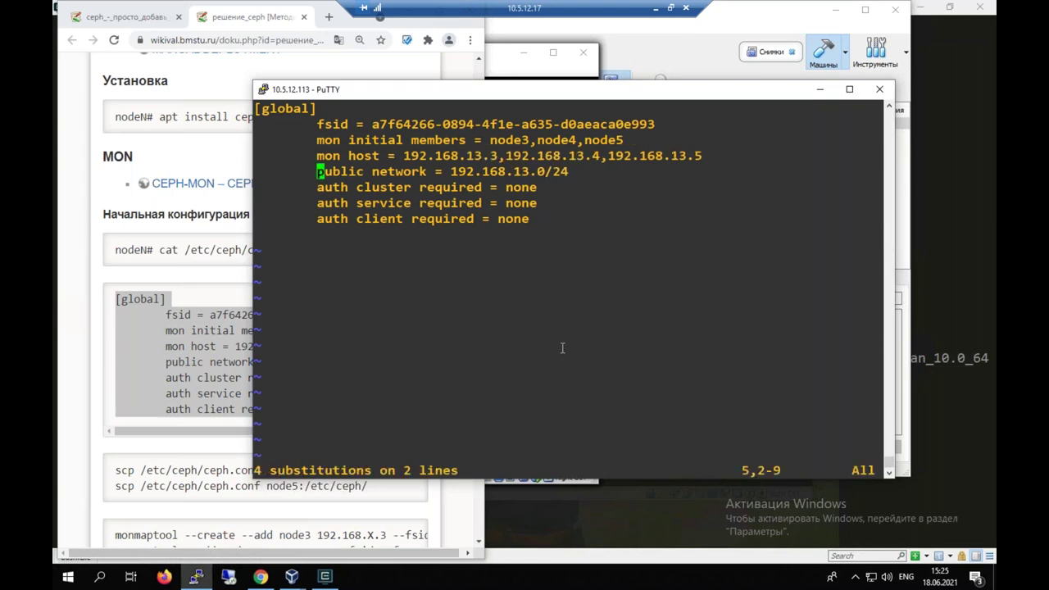
type(":wq")
key("Return")
key("Return")
key("Return")
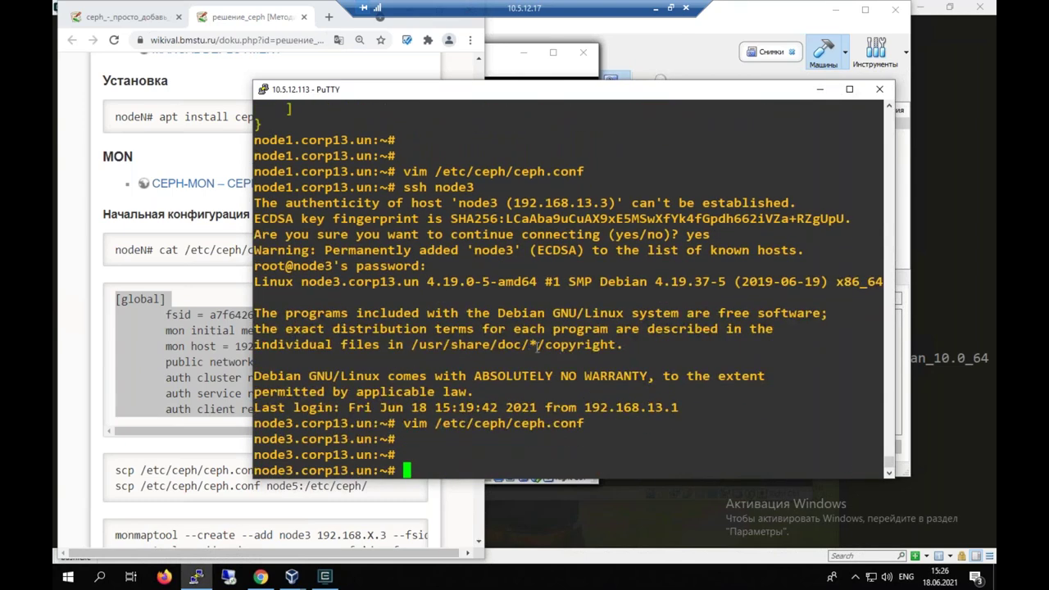
Generate a root RSA key pair on node3 with ssh-keygen, accepting defaults and an empty passphrase
left_click(131, 20)
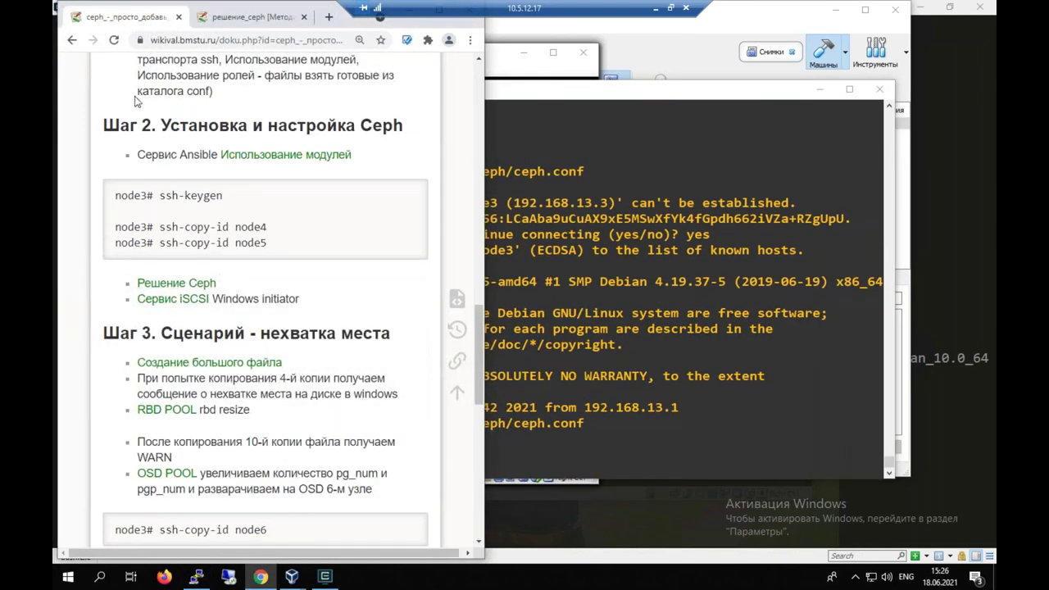
left_click_drag(158, 198, 248, 201)
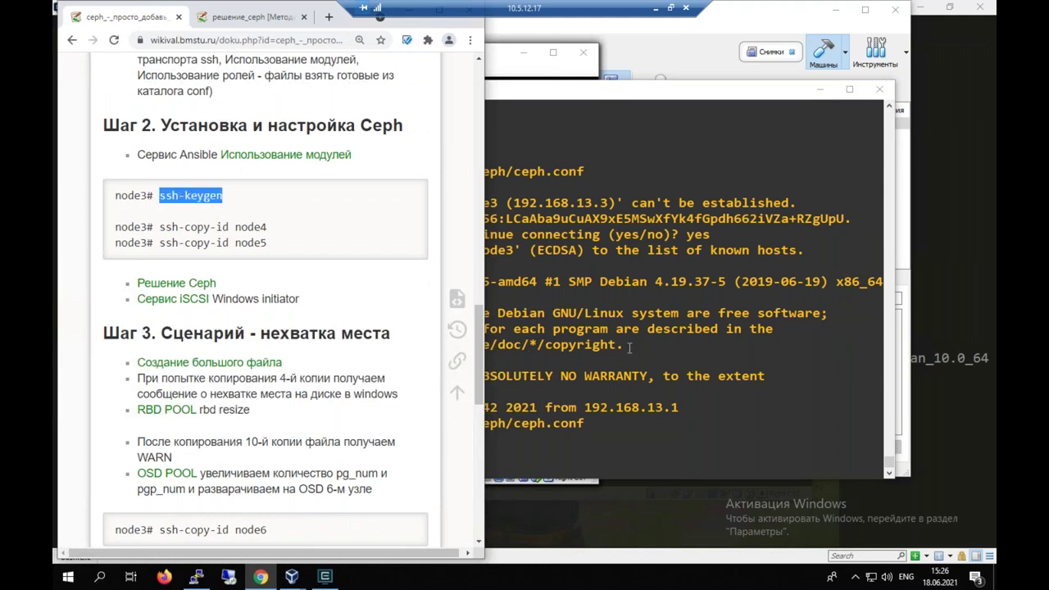
right_click(629, 348)
key("Return")
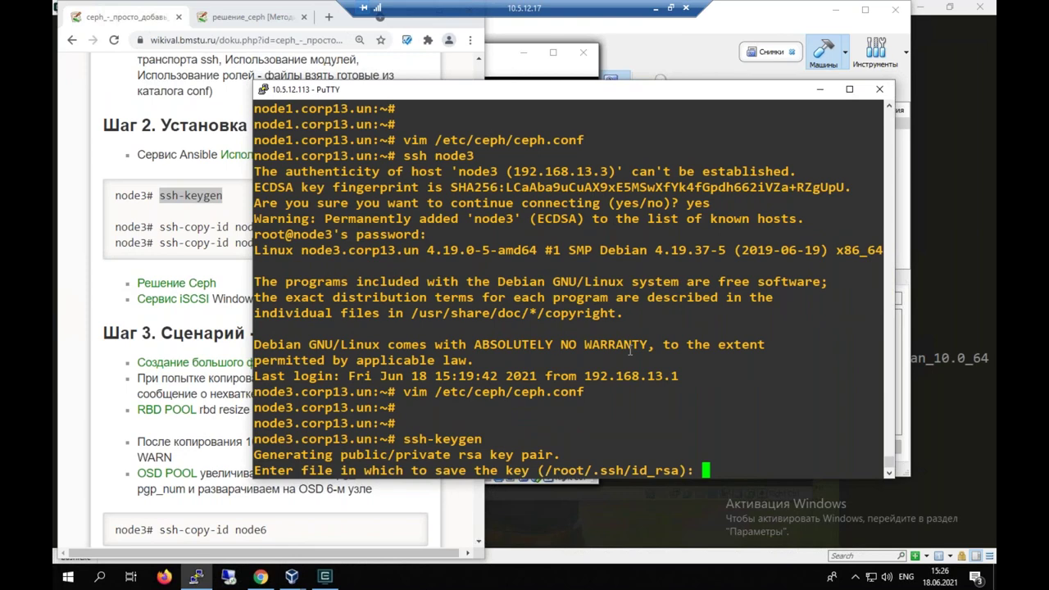
key("Return")
key("Return")
key("Return")
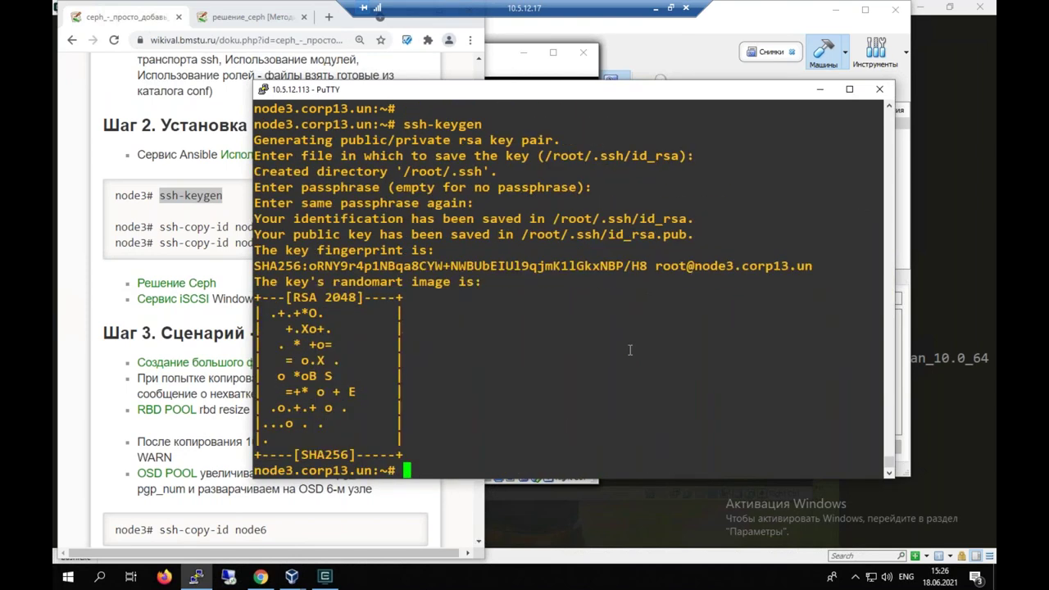
right_click(629, 350)
key("BackSpace")
key("BackSpace")
key("BackSpace")
key("BackSpace")
key("BackSpace")
key("BackSpace")
key("BackSpace")
key("BackSpace")
key("BackSpace")
key("BackSpace")
Install node3's public key on node4 with ssh-copy-id node4, accepting the host key and entering the password
left_click(177, 238)
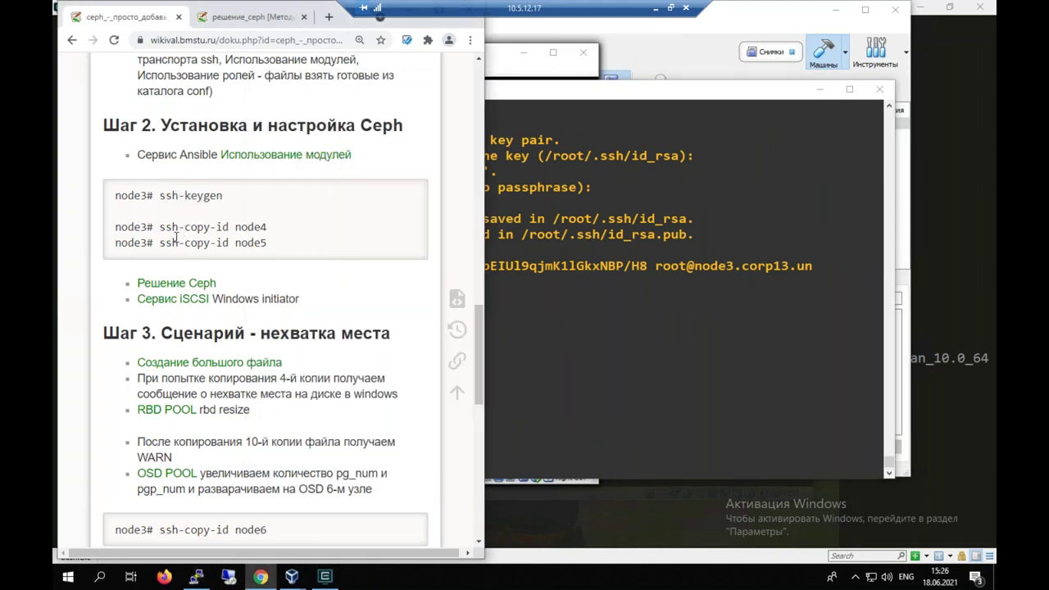
left_click_drag(159, 227, 275, 233)
key("ctrl+c")
left_click(631, 324)
right_click(632, 324)
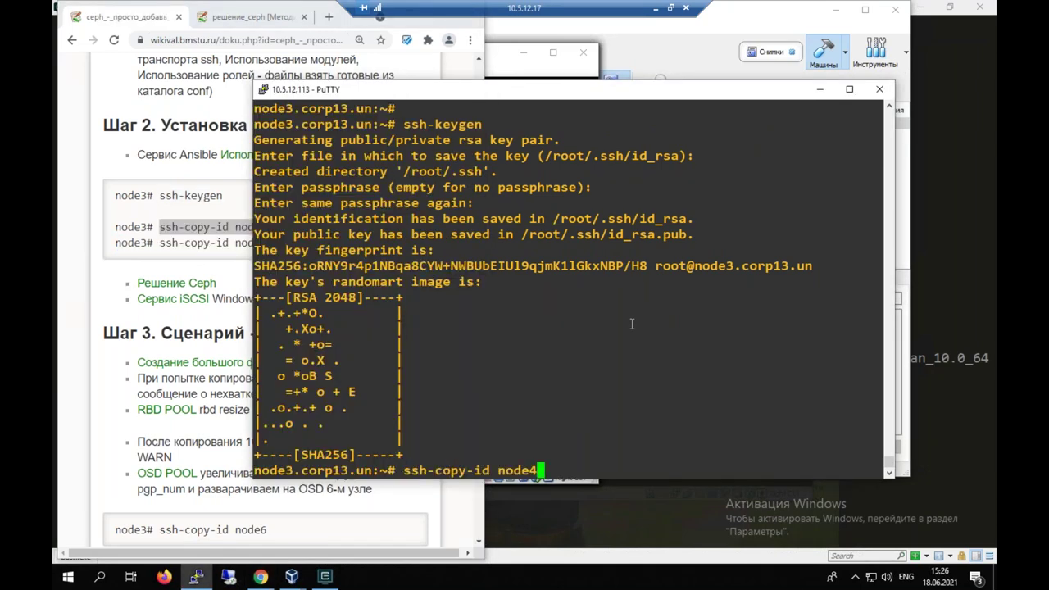
key("Return")
type("yes")
key("Return")
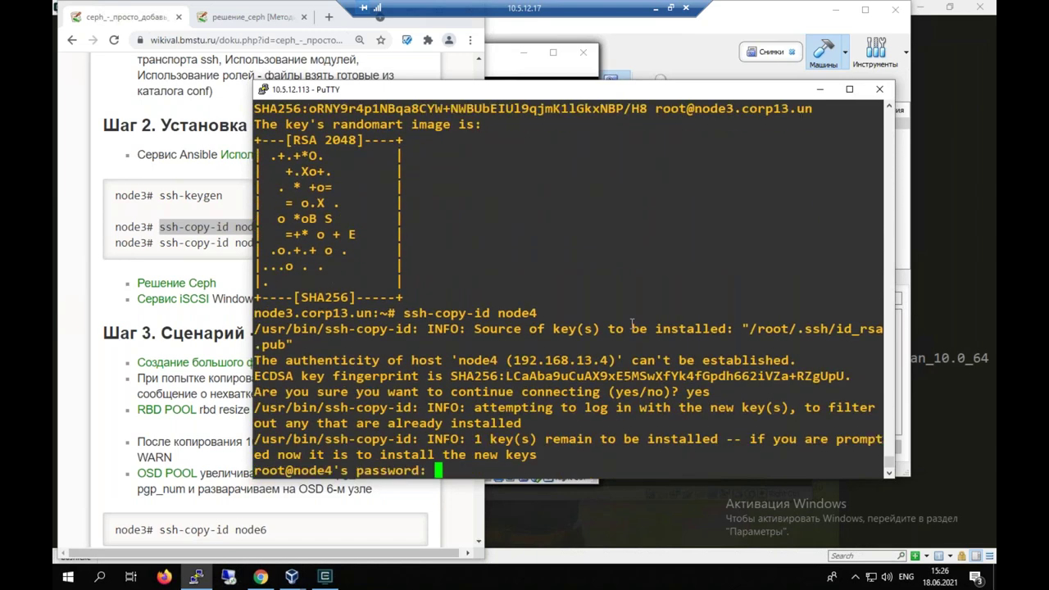
key("Return")
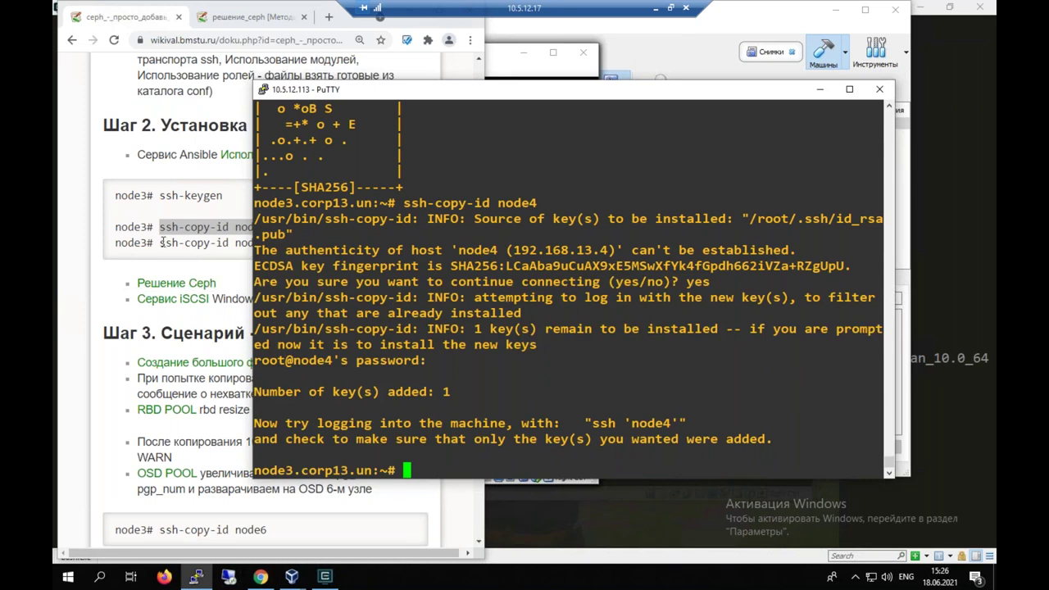
Run ssh-copy-id node5, accepting the host key and entering the password
left_click_drag(159, 243, 276, 243)
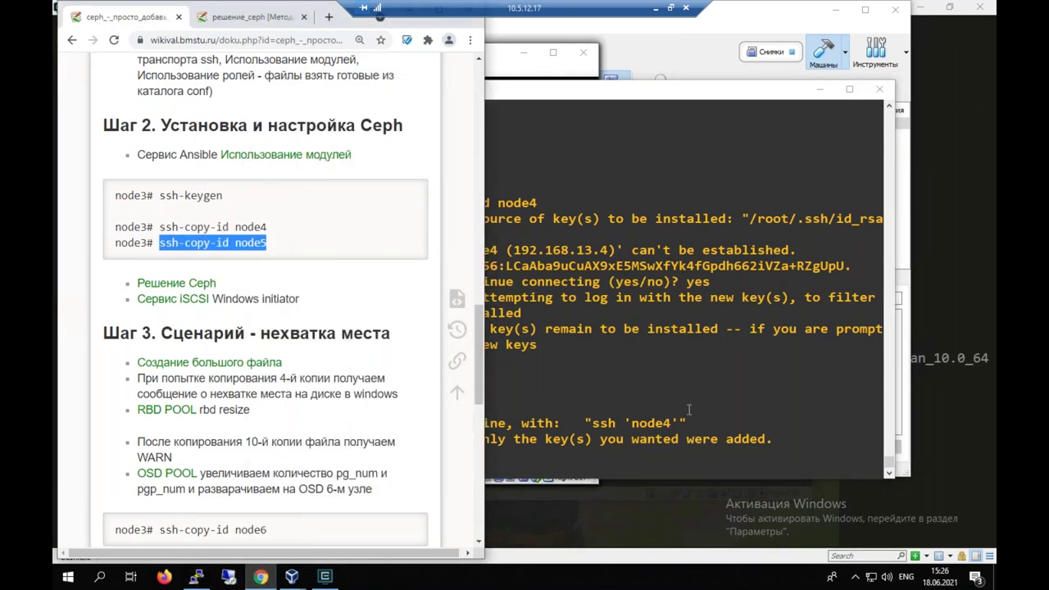
left_click(627, 378)
right_click(627, 378)
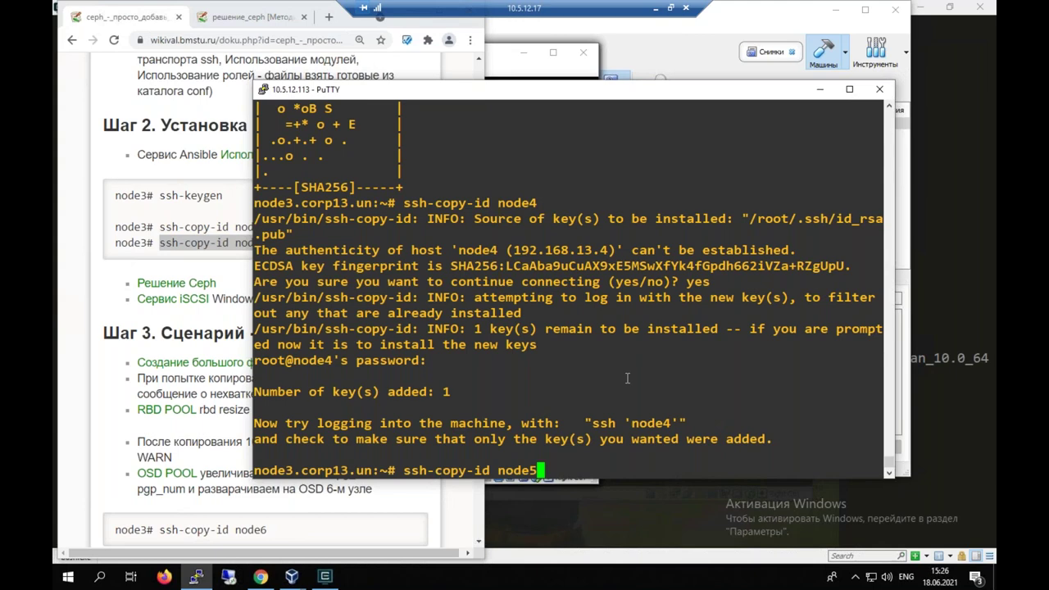
key("Return")
type("yes")
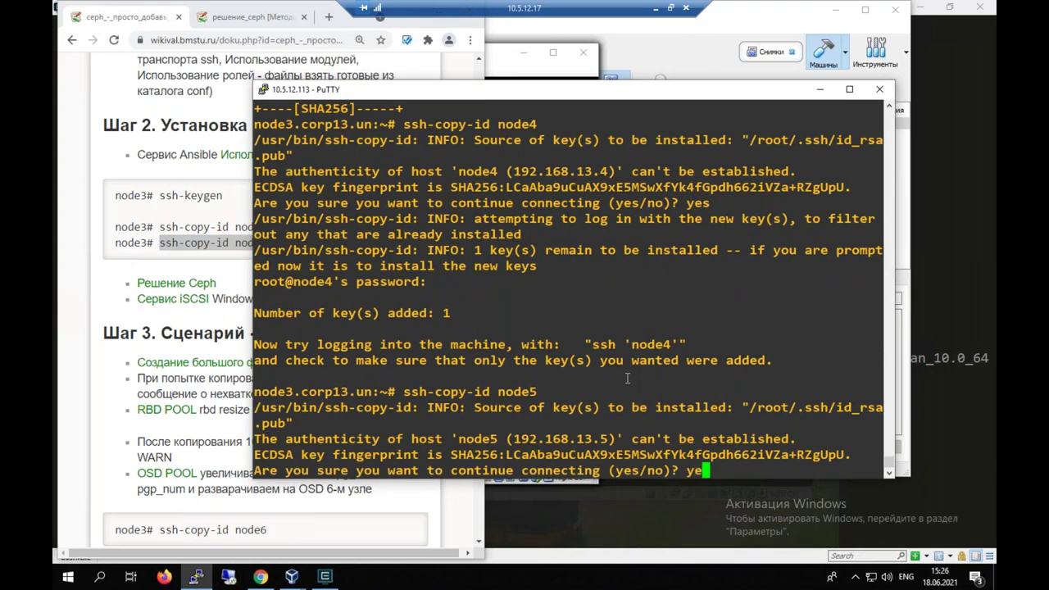
key("Return")
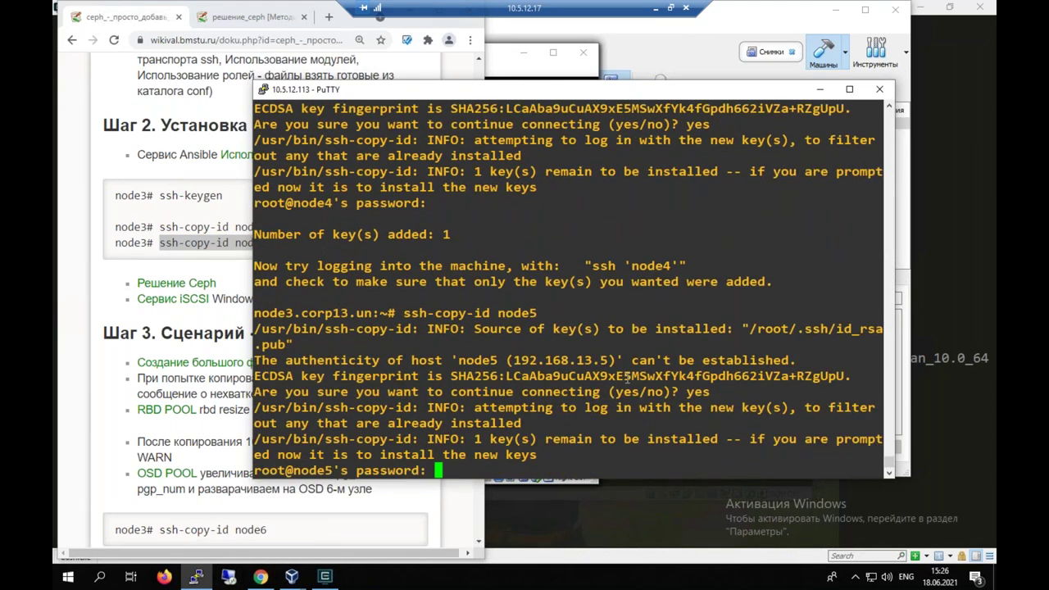
key("Return")
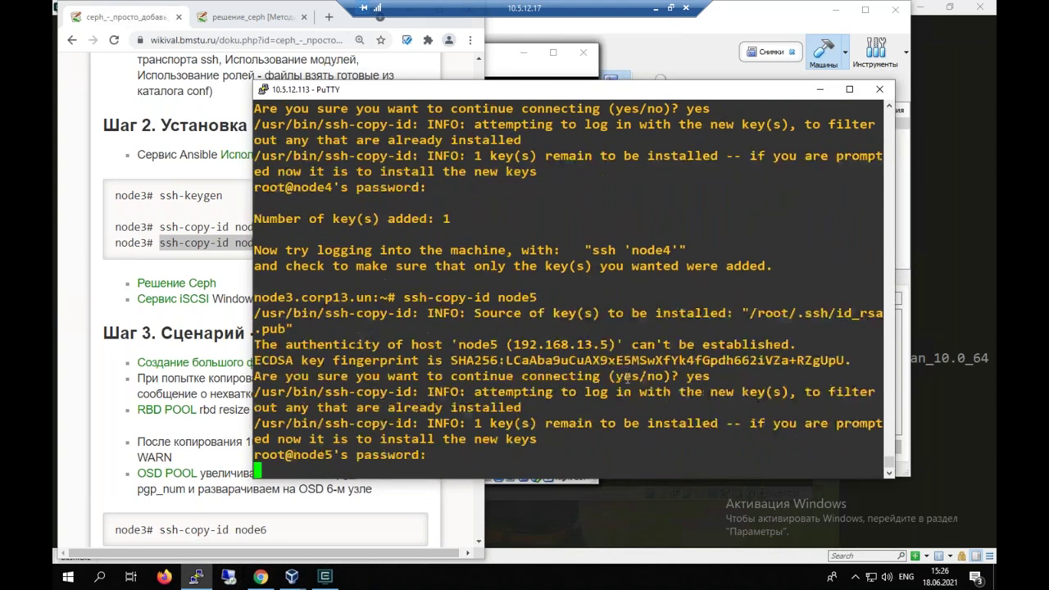
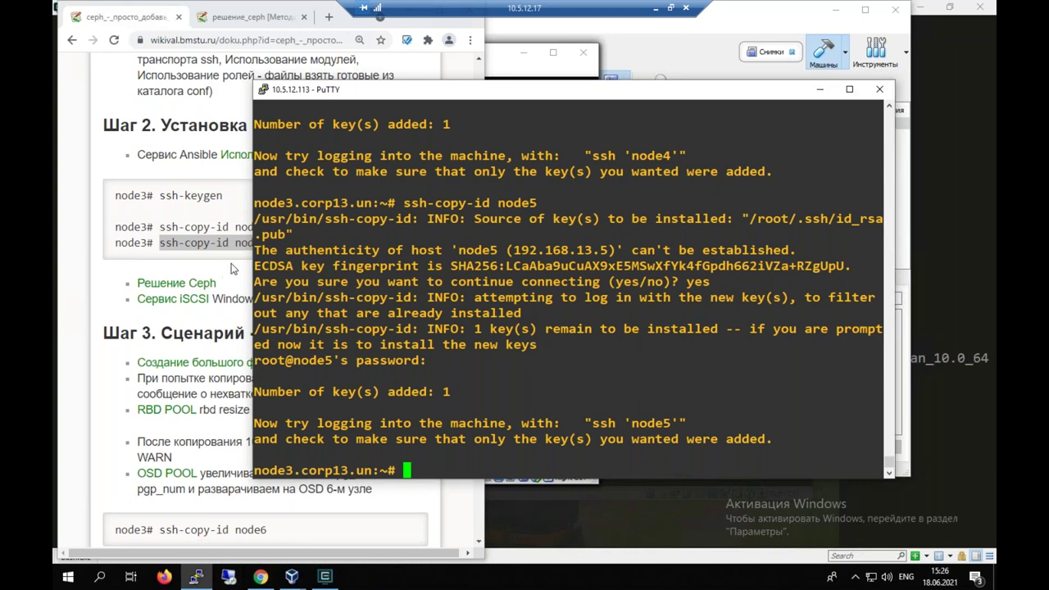
Move the решение_ceph wiki tab into its own window and widen it
left_click(232, 269)
left_click(352, 360)
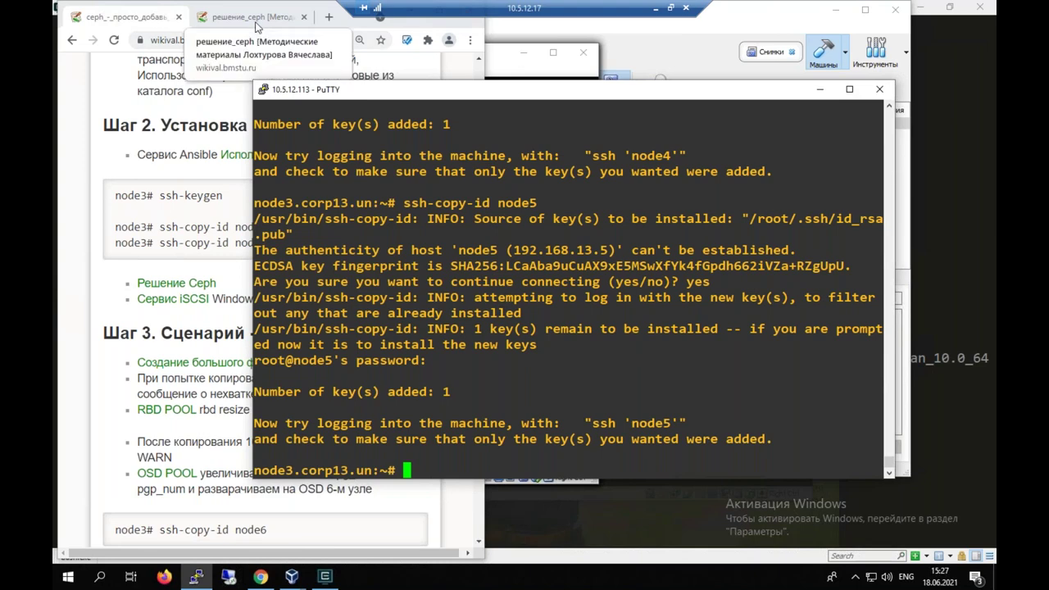
left_click_drag(255, 16, 115, 7)
scroll(215, 505, "down", 3)
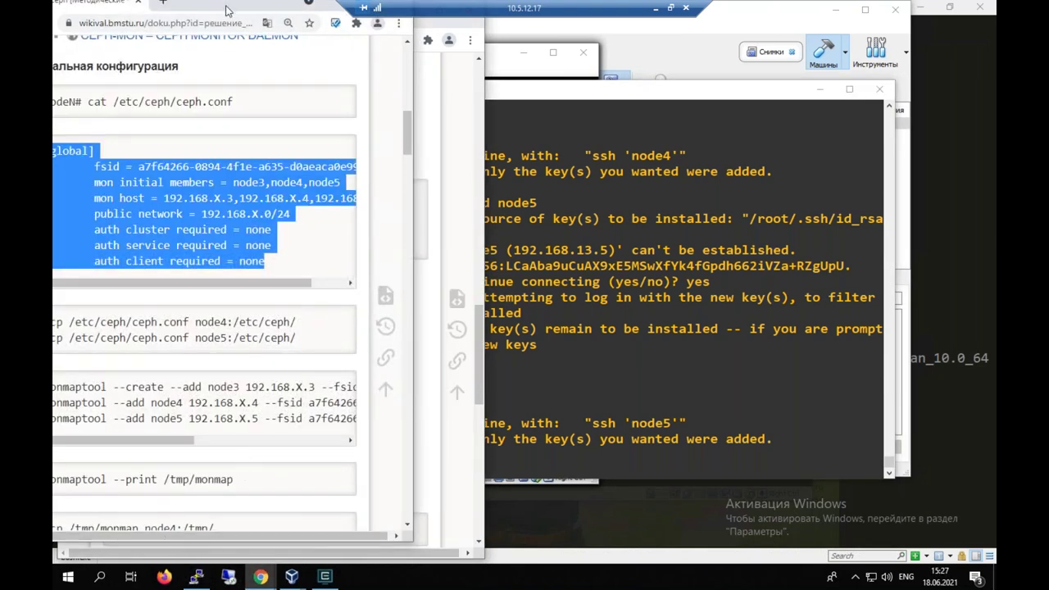
left_click_drag(414, 308, 525, 308)
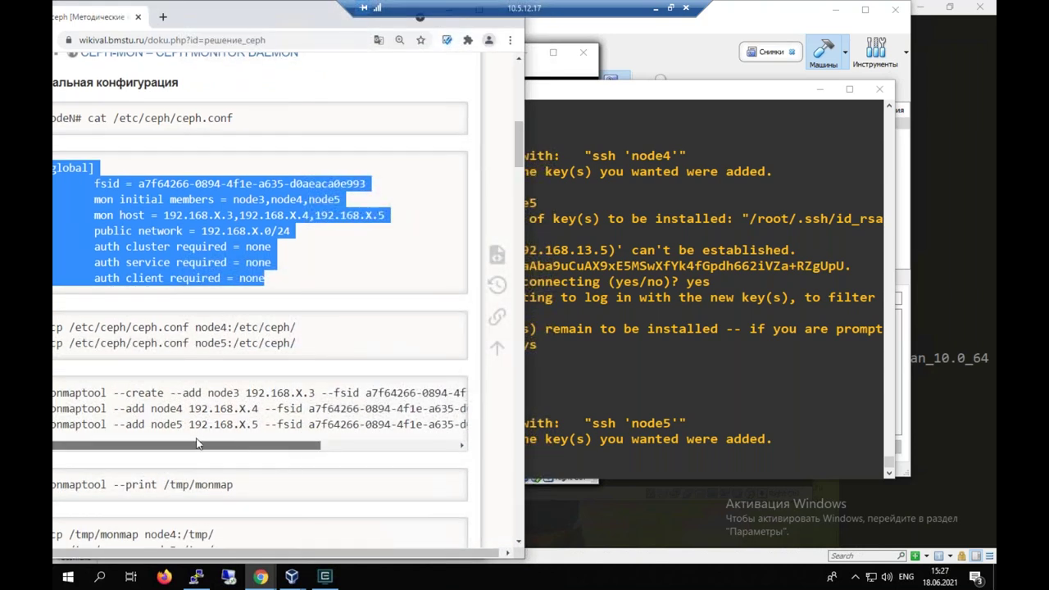
Select the two scp lines that copy ceph.conf to node4 and node5
left_click(170, 289)
triple_click(171, 286)
left_click(145, 197)
left_click_drag(199, 10, 263, 10)
left_click_drag(109, 328, 367, 344)
Copy ceph.conf to node4 and node5 by running the two scp commands
key("ctrl+c")
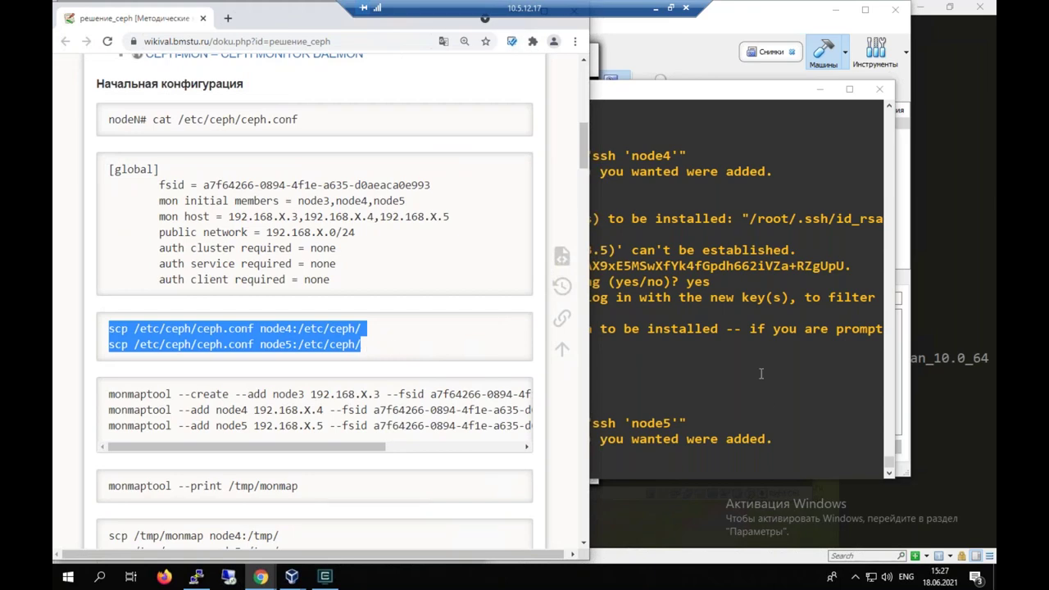
left_click(762, 373)
right_click(538, 264)
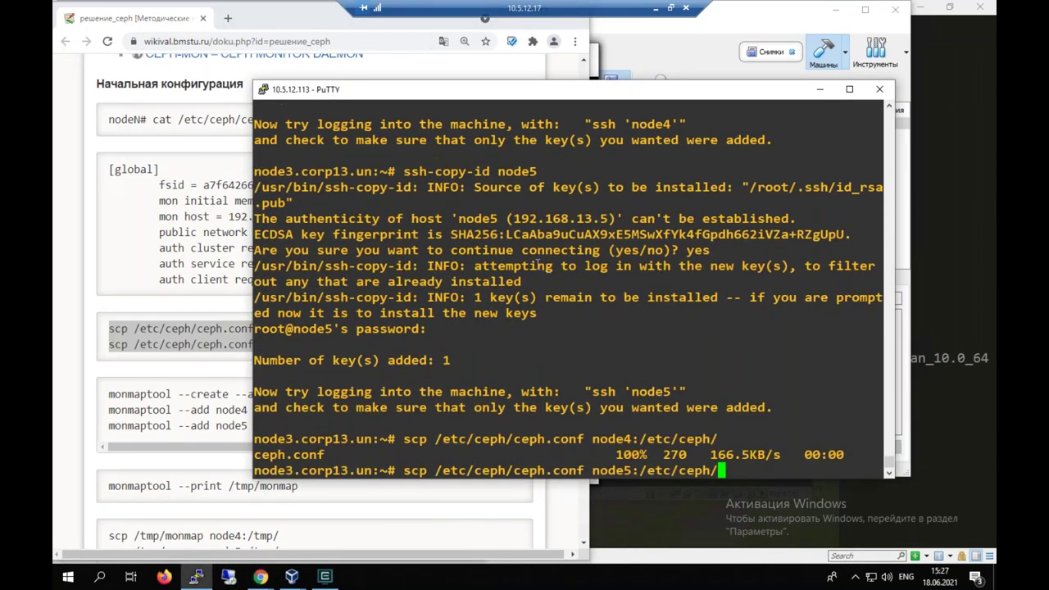
key("Return")
Paste the guide's monmaptool --create line for /tmp/monmap at the prompt
left_click(188, 394)
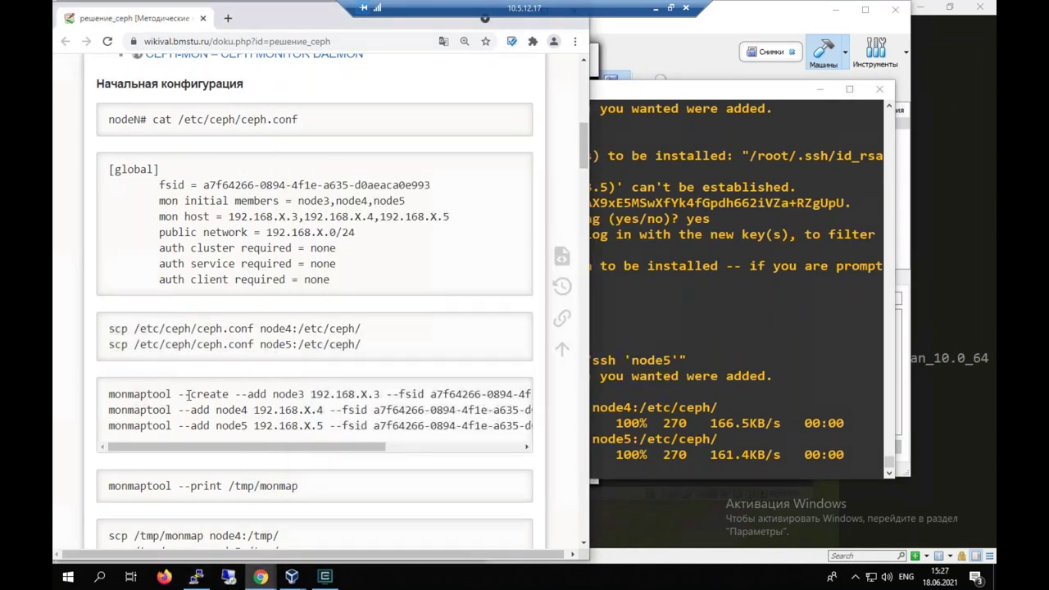
mouse_move(320, 449)
left_mouse_down()
mouse_move(484, 450)
mouse_move(308, 441)
left_mouse_up()
left_click_drag(108, 394, 528, 392)
left_click(657, 334)
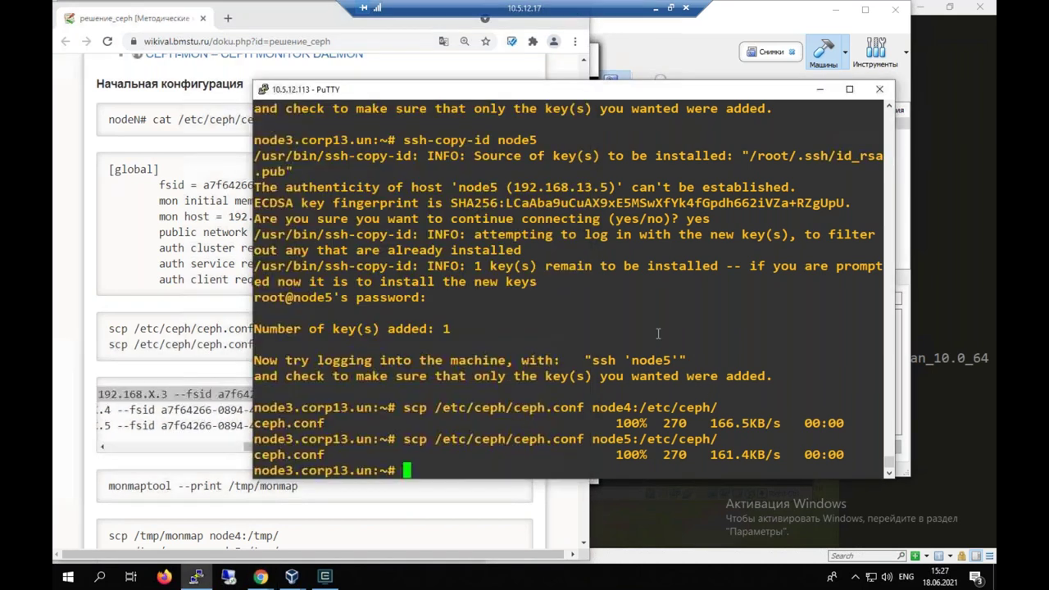
right_click(531, 290)
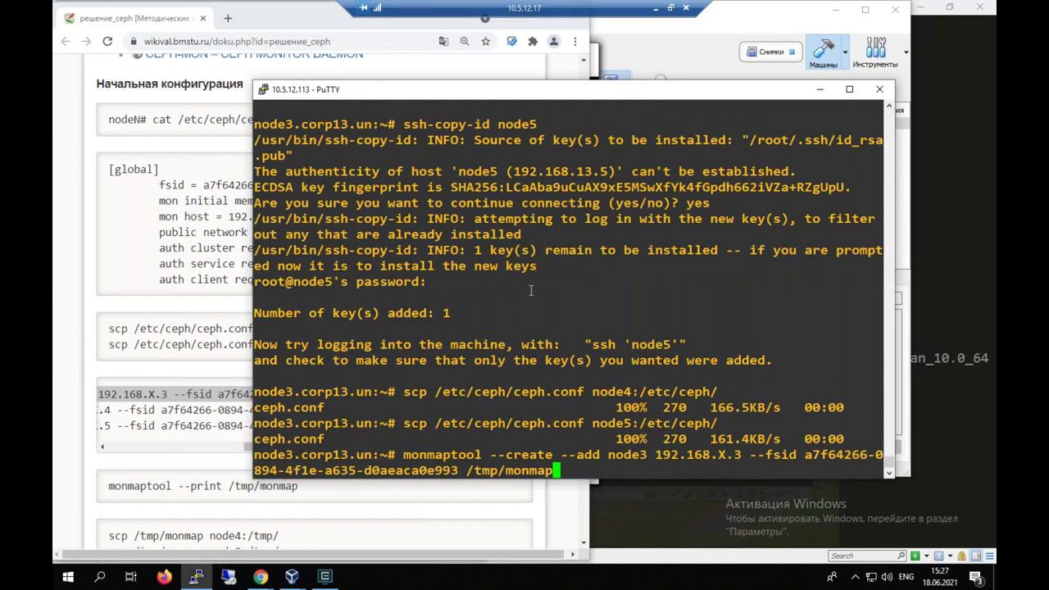
Set node3's address to 192.168.13.3 and run monmaptool to create /tmp/monmap
key("Left")
key("Left")
key("Left")
key("Left")
key("Left")
key("Left")
key("Left")
key("Left")
key("Left")
key("Left")
key("Left")
key("Left")
key("Left")
key("Left")
key("Left")
key("Left")
key("Left")
key("Left")
key("Left")
key("Left")
left_click_drag(402, 94, 510, 137)
left_click(268, 215)
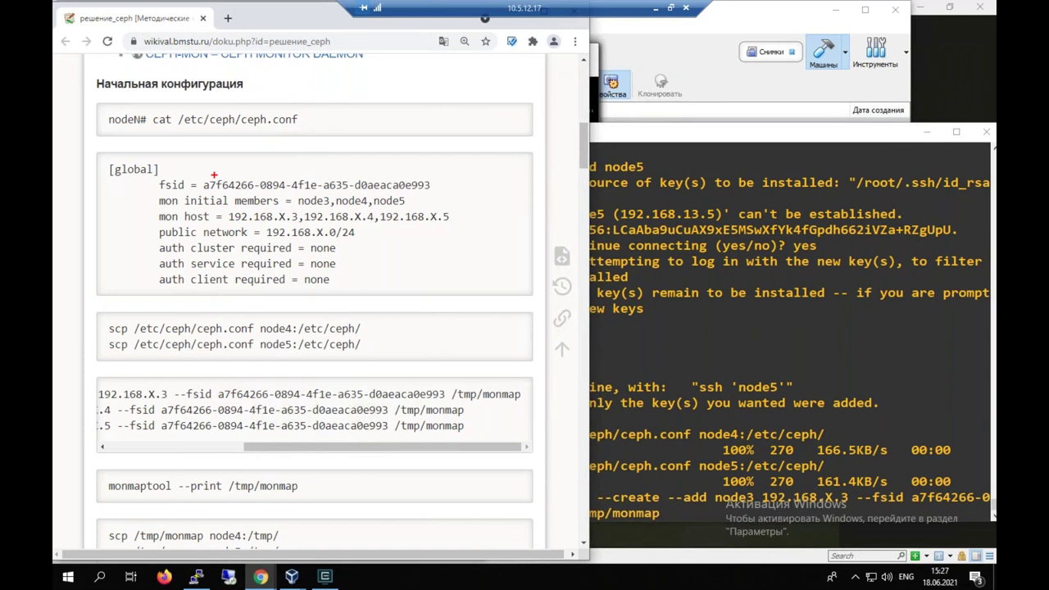
mouse_move(202, 180)
left_mouse_down()
mouse_move(223, 194)
mouse_move(455, 194)
mouse_move(396, 169)
mouse_move(200, 174)
left_mouse_up()
key("Escape")
left_click(799, 138)
left_click_drag(800, 141, 735, 126)
key("Left")
key("Left")
key("Left")
key("Left")
key("Left")
key("Left")
key("Left")
key("Left")
key("Left")
key("Left")
key("Left")
key("Left")
key("Left")
key("Left")
key("Left")
key("Left")
key("Left")
key("Left")
key("Left")
key("Left")
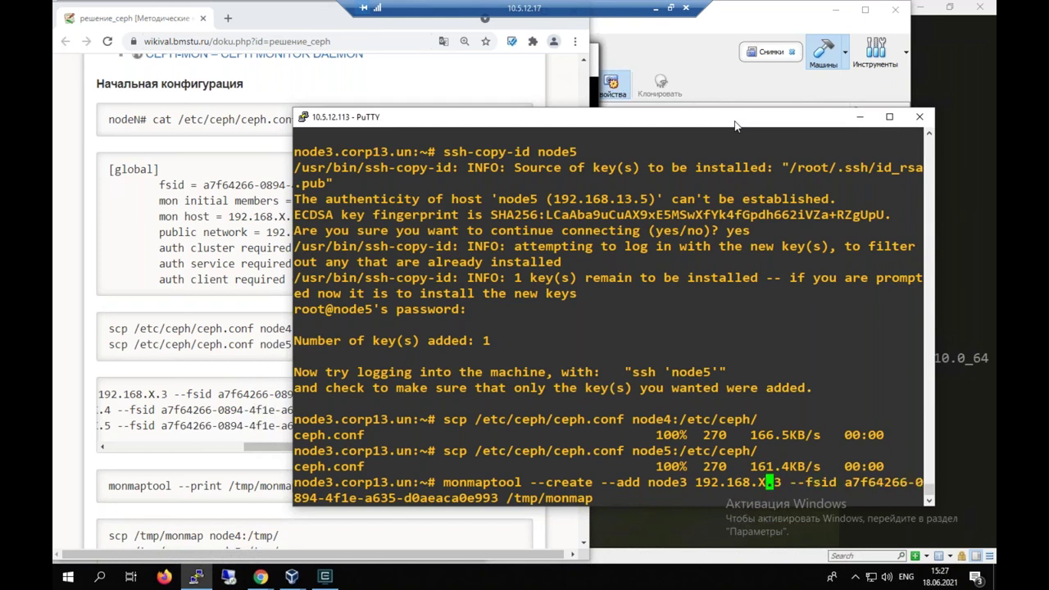
key("BackSpace")
type("13")
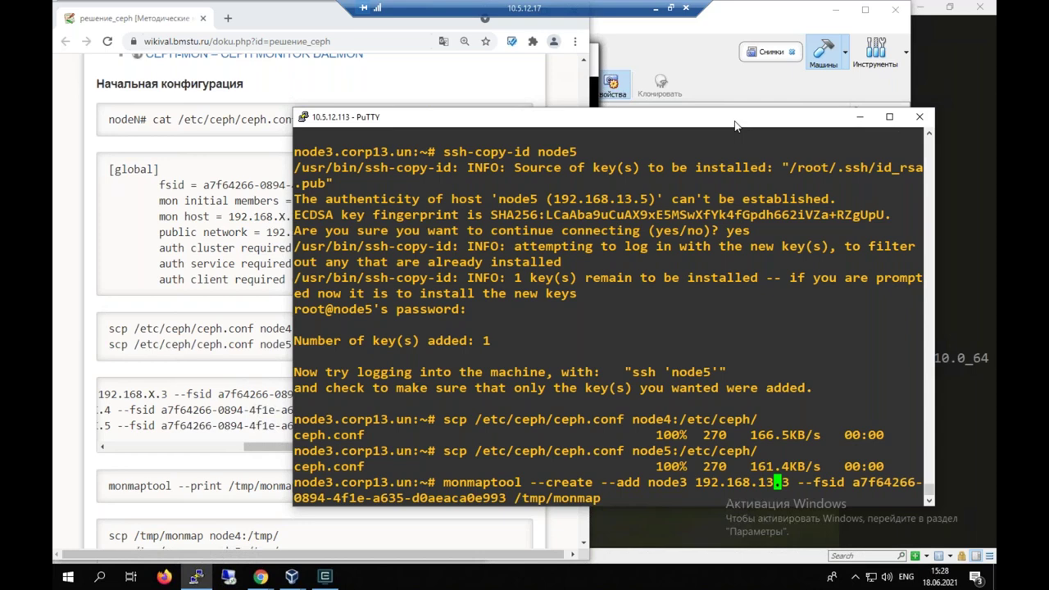
key("Return")
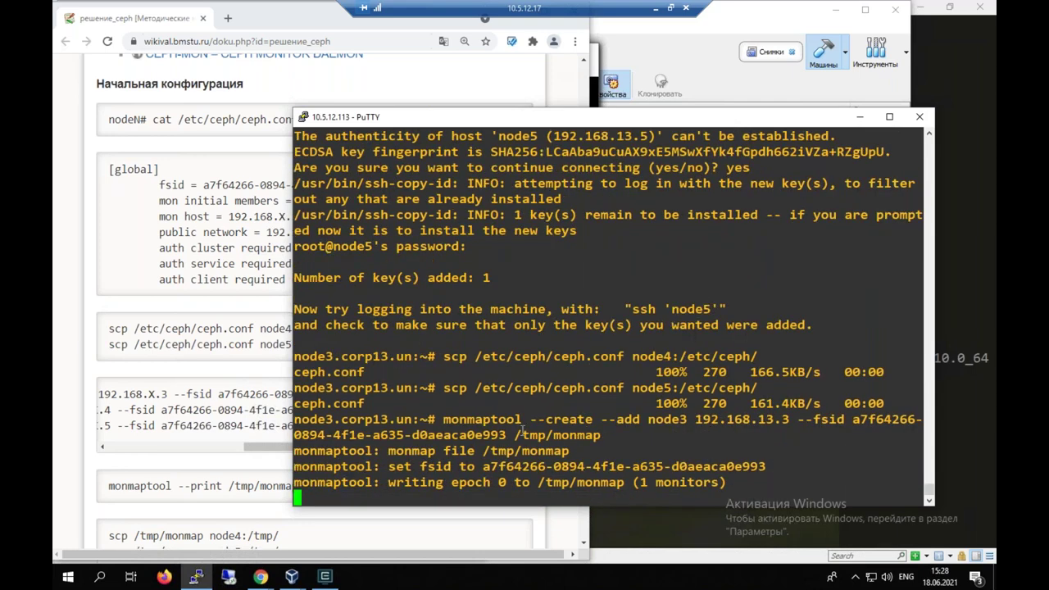
Copy the node4 monmaptool --add line from the guide
left_click_drag(554, 434, 603, 436)
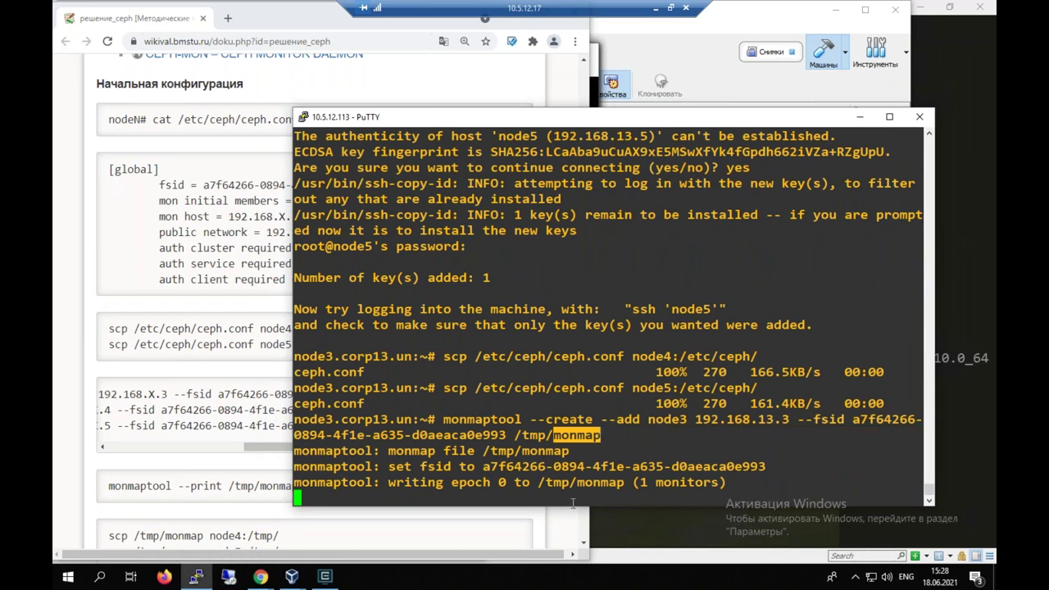
left_click(216, 362)
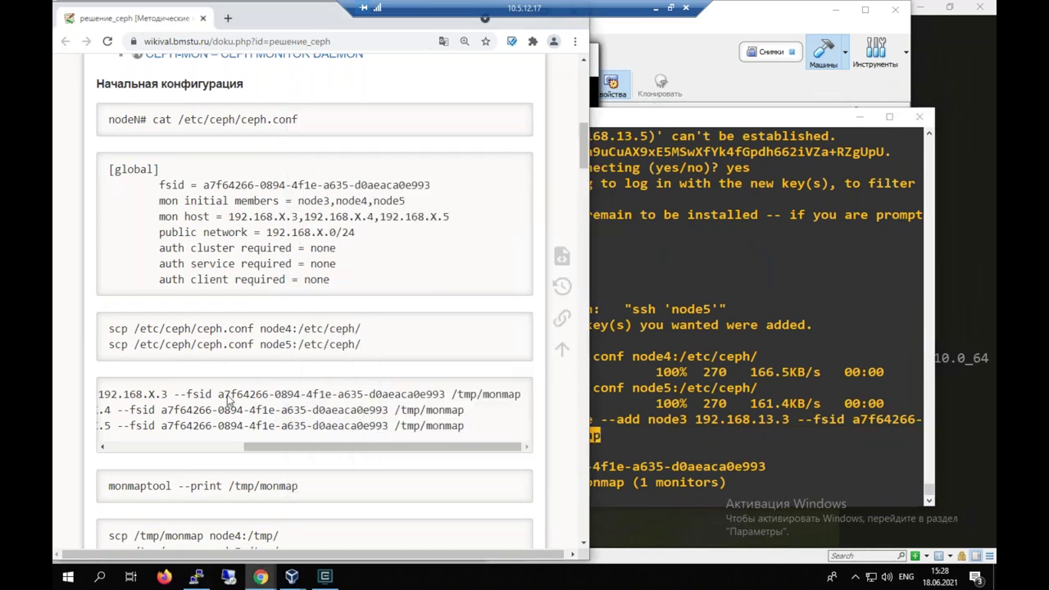
left_click_drag(464, 411, 93, 410)
key("ctrl+c")
Add node4 at 192.168.13.4 to /tmp/monmap
left_click(674, 320)
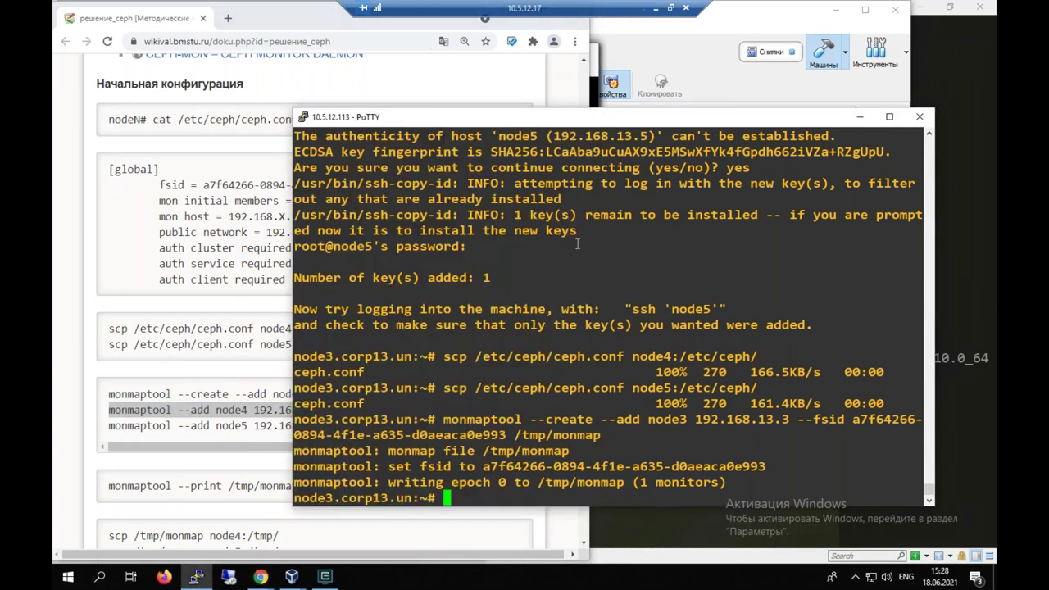
right_click(577, 244)
key("Left")
key("Left")
key("Left")
key("Left")
key("Left")
key("Left")
key("Left")
key("Left")
key("Left")
key("Left")
key("Left")
key("Left")
key("Left")
key("Left")
key("Left")
key("Left")
key("Left")
key("Left")
key("Left")
key("Left")
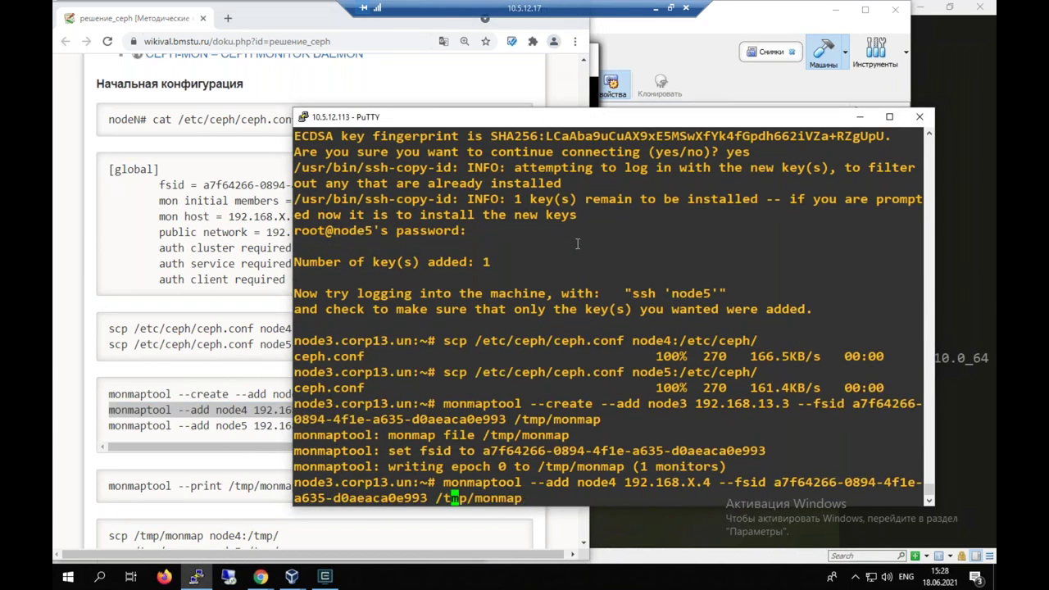
key("Left")
key("Left")
key("Left")
key("Left")
key("Left")
key("Left")
key("Left")
key("Left")
key("Left")
key("Left")
key("Left")
key("Left")
key("Left")
key("Left")
key("Left")
key("Left")
key("Left")
key("Left")
key("Left")
key("Left")
type("13")
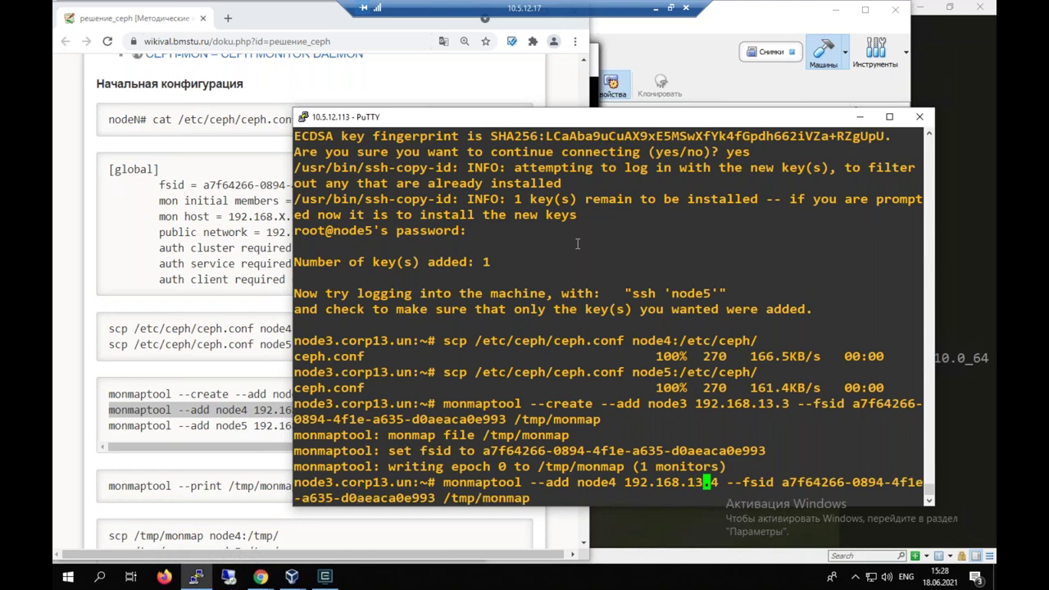
key("Return")
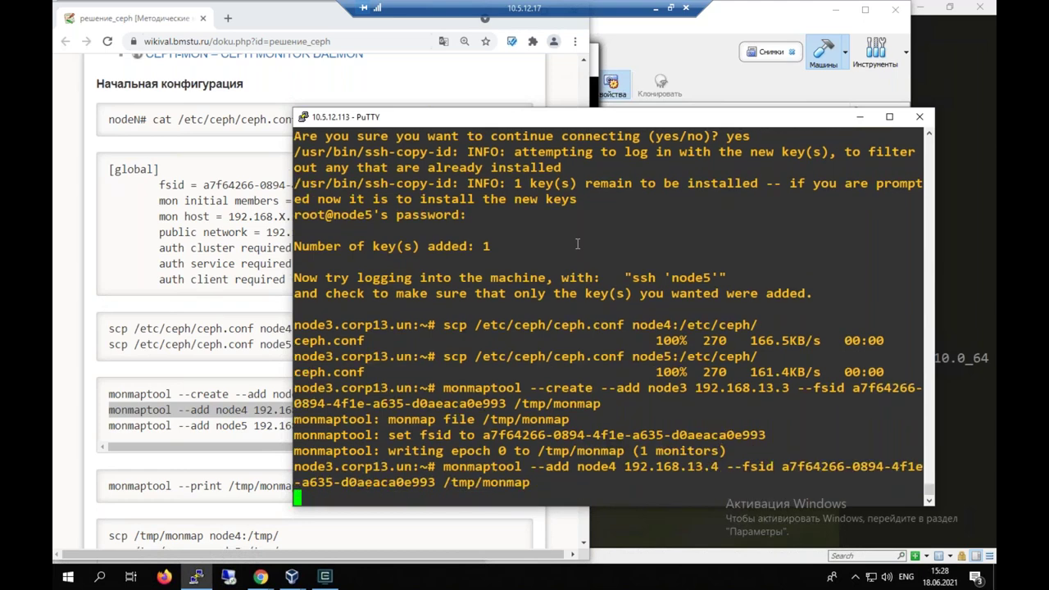
Add node5 at 192.168.13.5 to /tmp/monmap
left_click(205, 377)
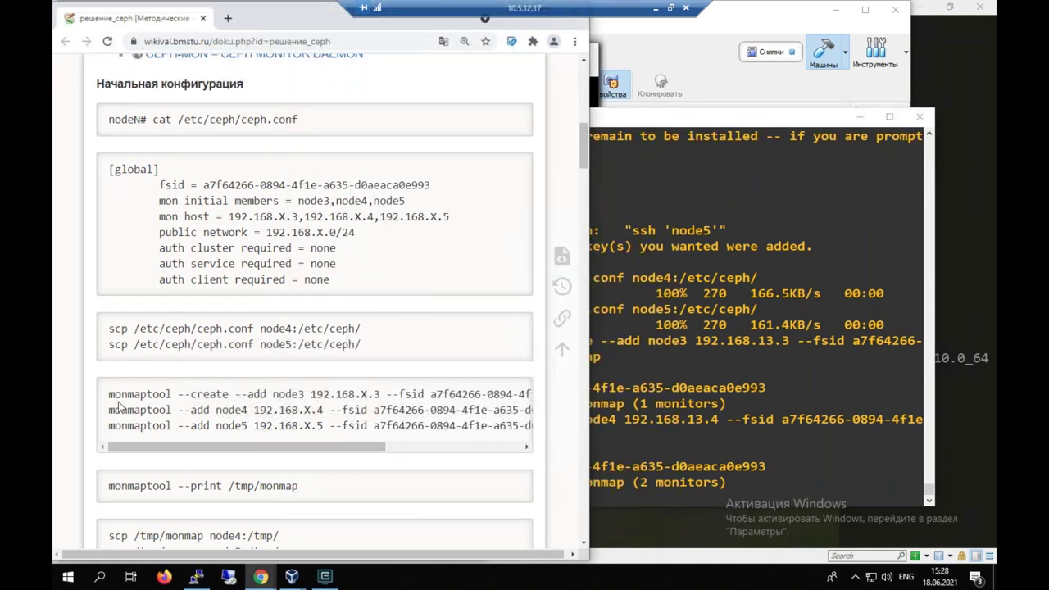
mouse_move(109, 426)
left_mouse_down()
mouse_move(547, 425)
mouse_move(92, 420)
mouse_move(107, 425)
left_mouse_up()
key("ctrl+c")
left_click(598, 344)
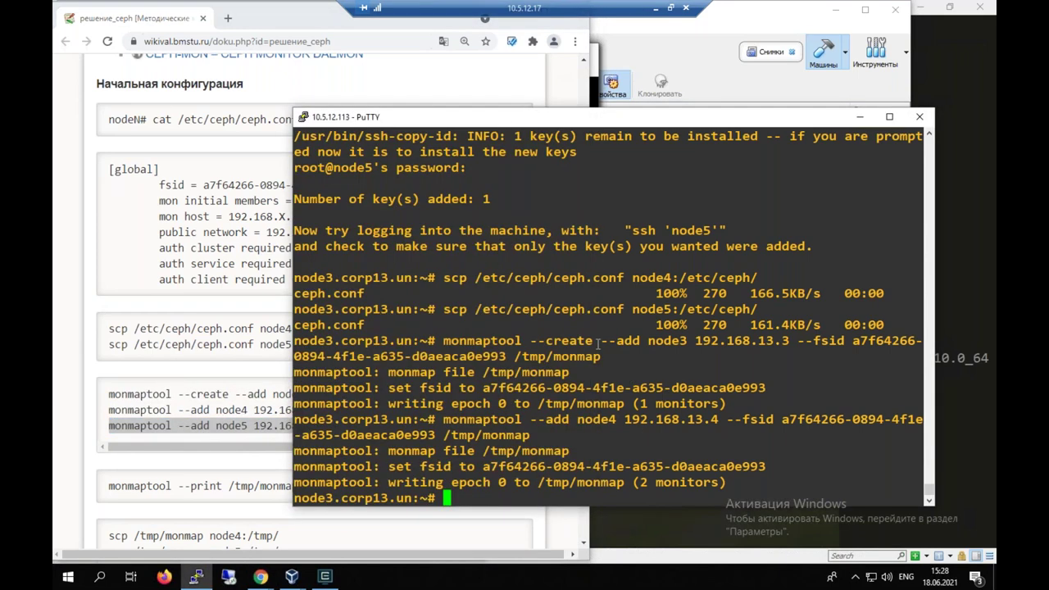
right_click(598, 344)
key("Left")
key("Left")
key("Left")
key("Left")
key("Left")
key("Left")
key("Left")
key("Left")
key("Left")
key("Left")
key("Left")
key("Left")
key("Left")
key("Left")
key("Left")
key("Left")
key("Left")
key("Left")
key("Left")
key("Left")
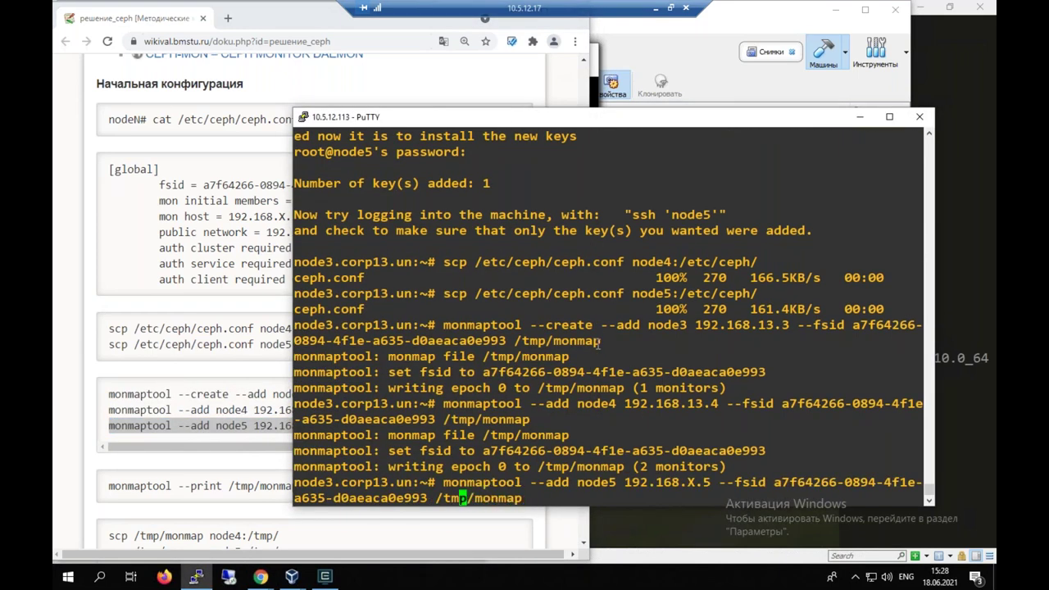
key("Left")
key("Left")
key("Left")
key("Left")
key("Left")
key("Left")
key("Left")
key("Left")
key("Left")
key("Left")
key("Left")
key("Left")
key("Left")
key("Left")
key("Left")
key("Left")
key("Left")
key("Left")
key("Left")
key("BackSpace")
type("13")
key("Return")
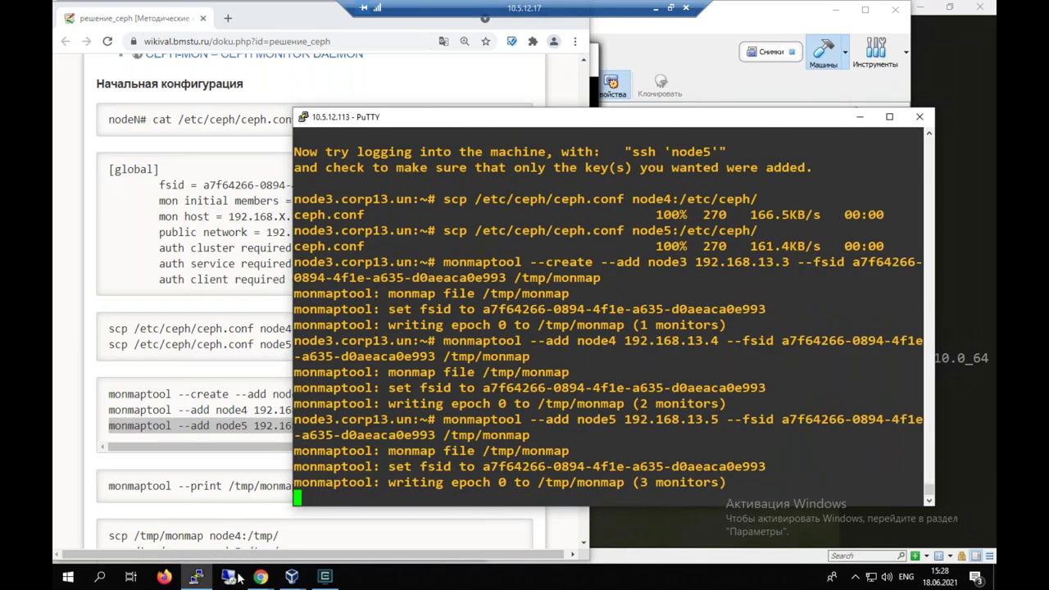
Print /tmp/monmap with monmaptool --print to confirm three monitors
left_click(154, 485)
left_click_drag(107, 489, 301, 490)
left_click(692, 389)
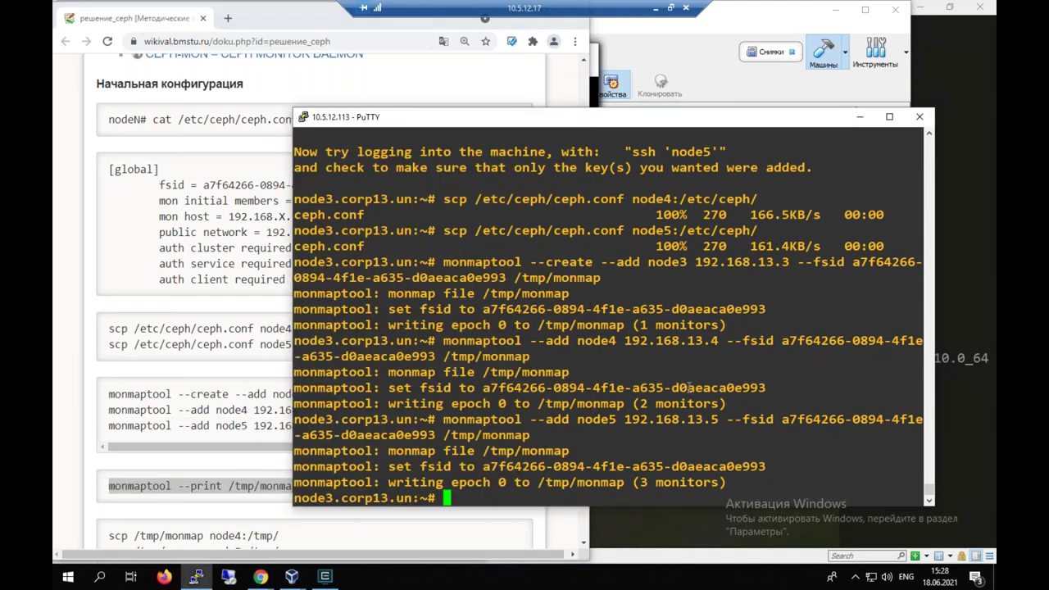
key("Return")
key("Return")
key("Return")
right_click(586, 279)
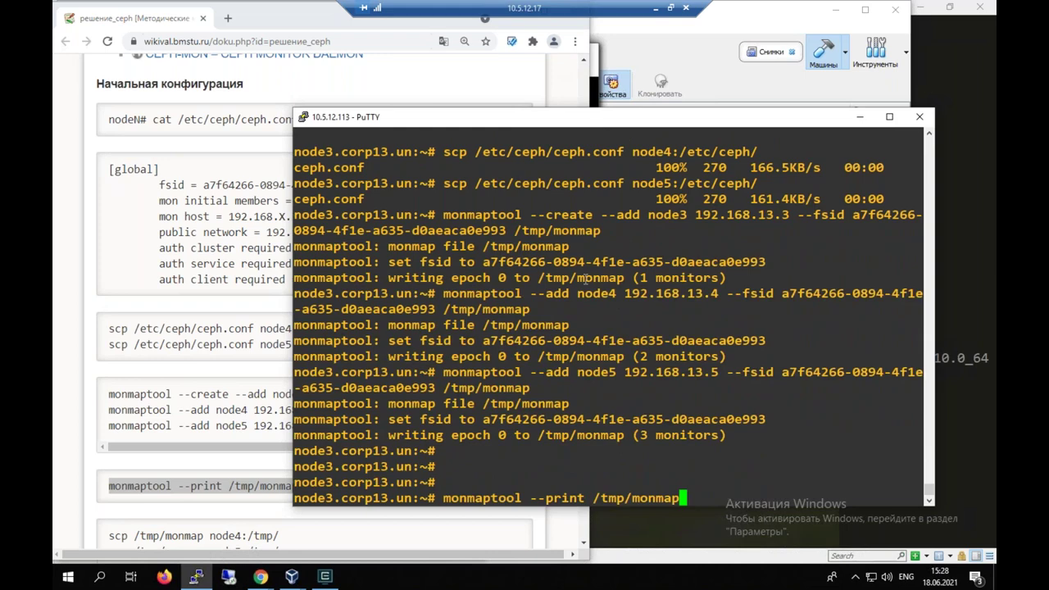
key("Return")
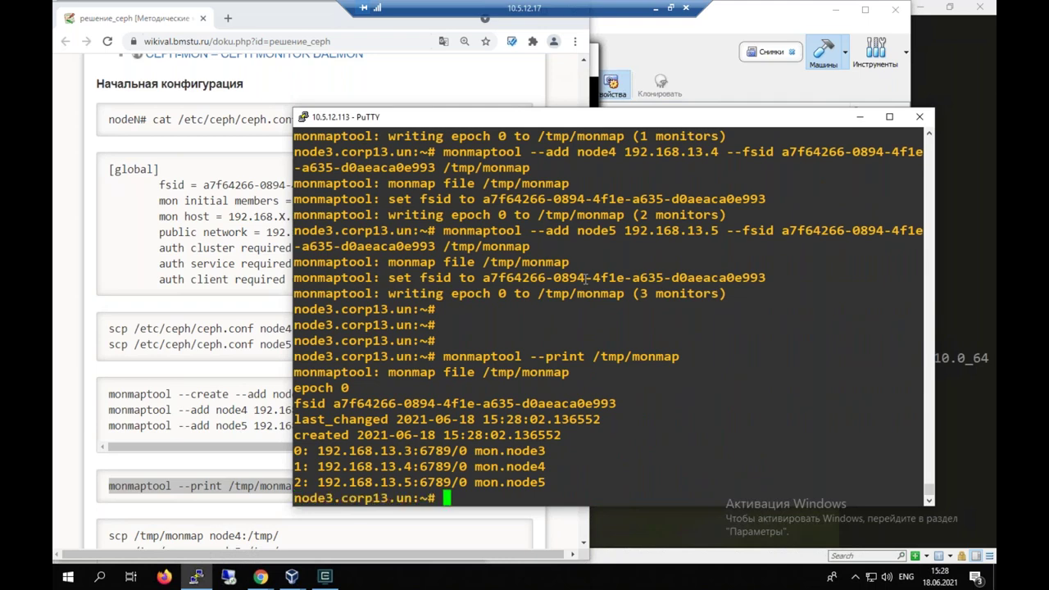
Copy /tmp/monmap to node4 and node5 with the two scp commands
left_click(211, 518)
scroll(211, 518, "down", 2)
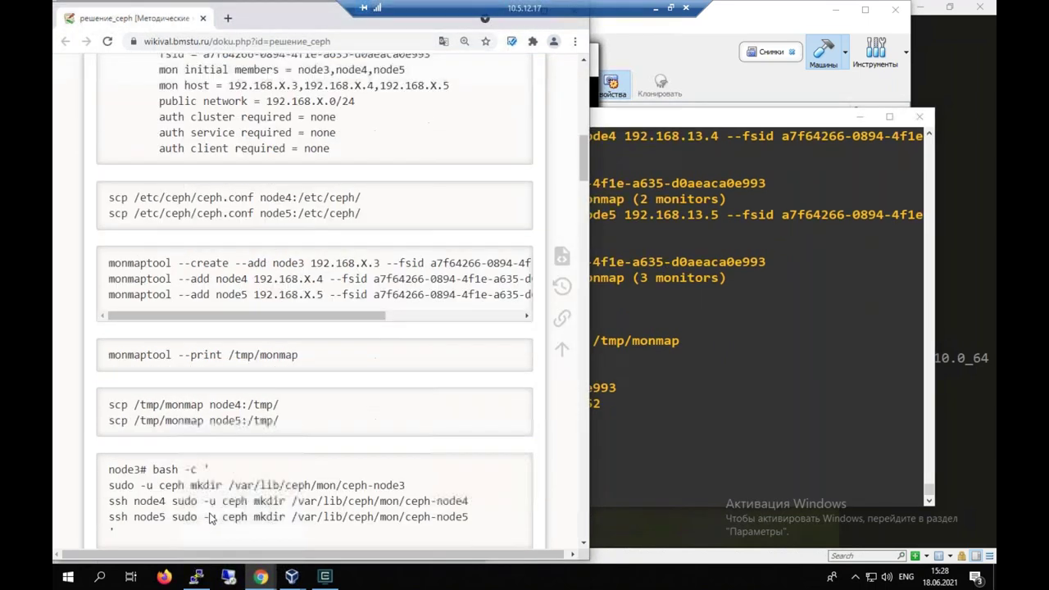
left_click_drag(109, 404, 302, 422)
key("ctrl+c")
left_click(663, 378)
right_click(662, 378)
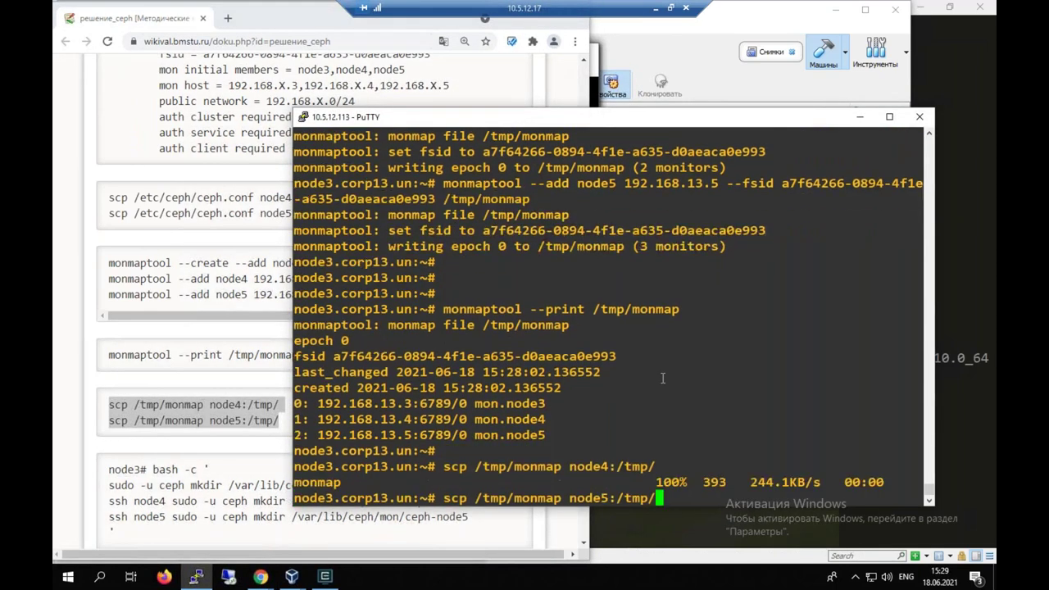
left_click(227, 497)
scroll(225, 497, "down", 3)
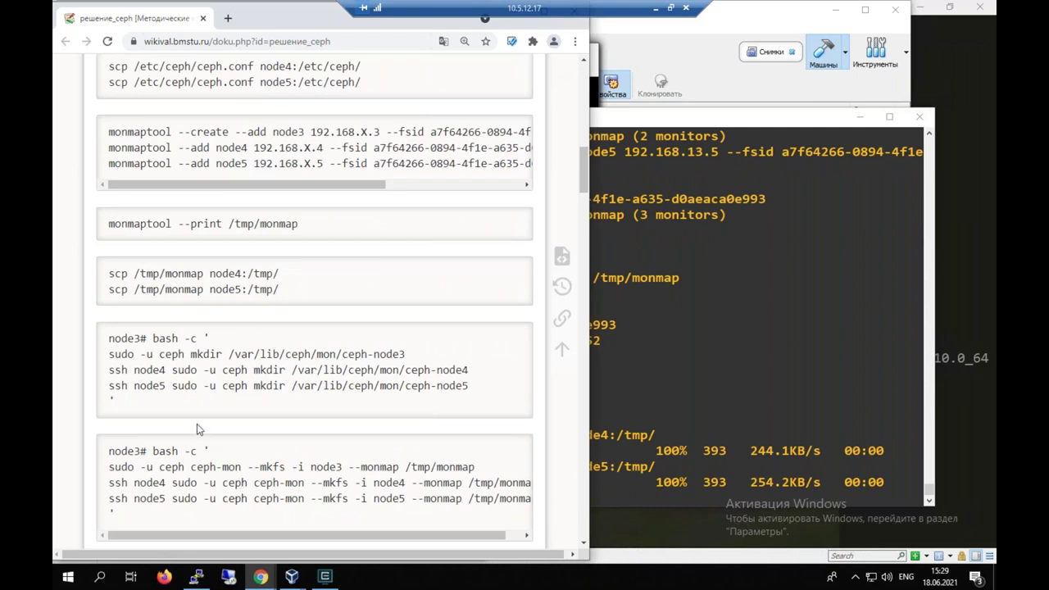
Review the /var/lib/ceph/mon/ceph-node3 paths in the guide's mkdir commands
scroll(227, 424, "down", 1)
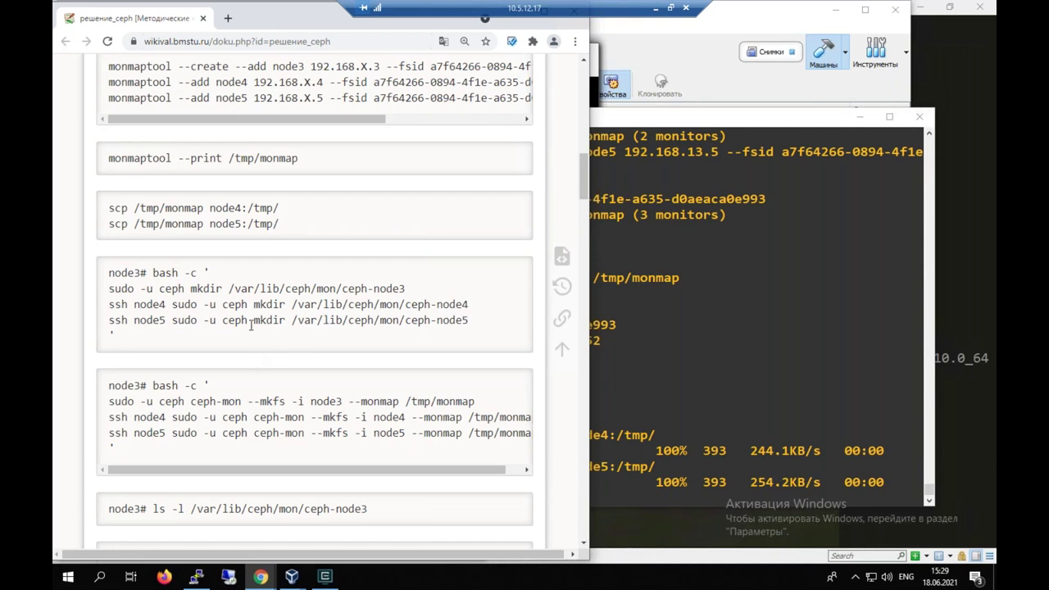
double_click(321, 292)
left_click_drag(382, 287, 421, 293)
left_click_drag(341, 289, 369, 288)
scroll(369, 288, "up", 3)
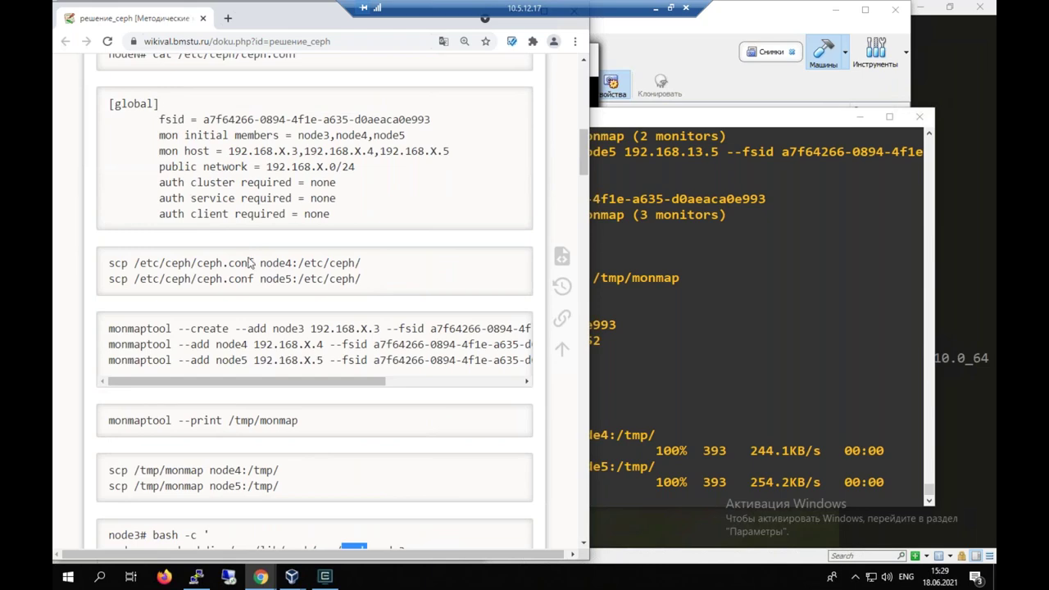
scroll(366, 286, "down", 2)
left_click(341, 354)
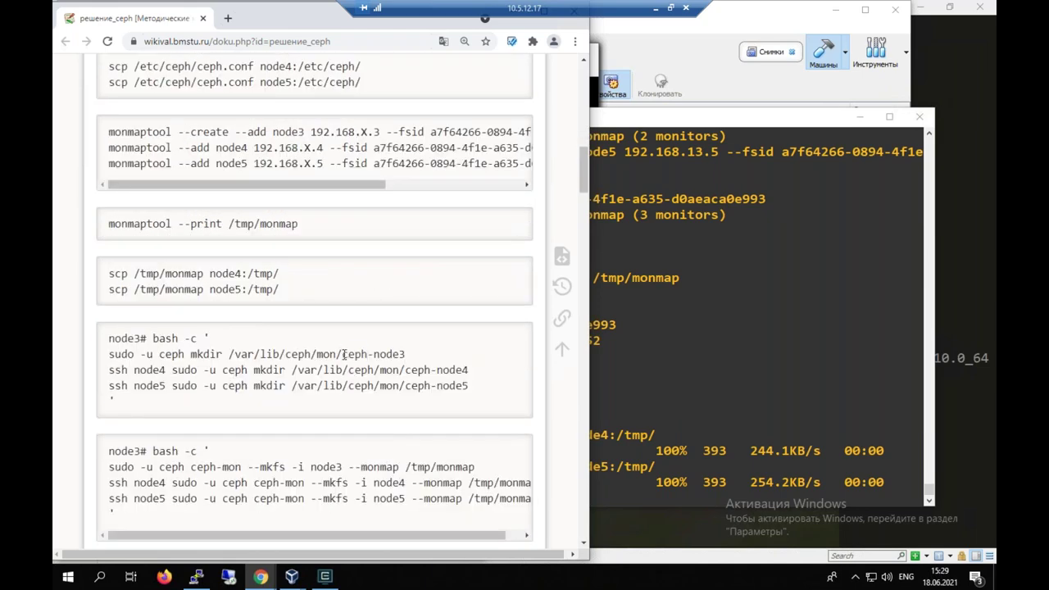
left_click_drag(341, 354, 405, 354)
left_click(350, 369)
left_click_drag(229, 354, 412, 358)
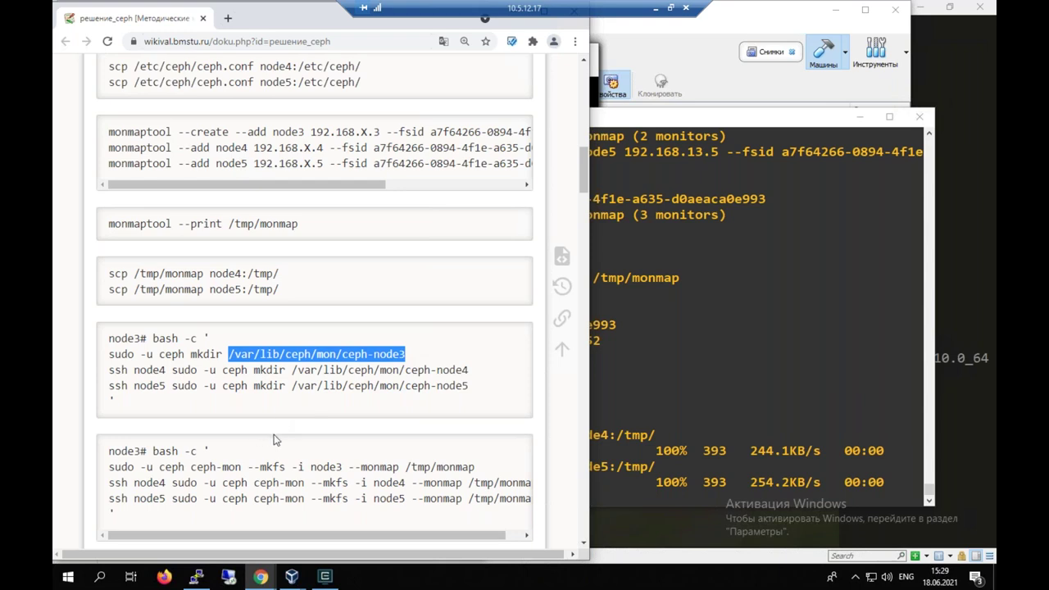
scroll(275, 440, "down", 1)
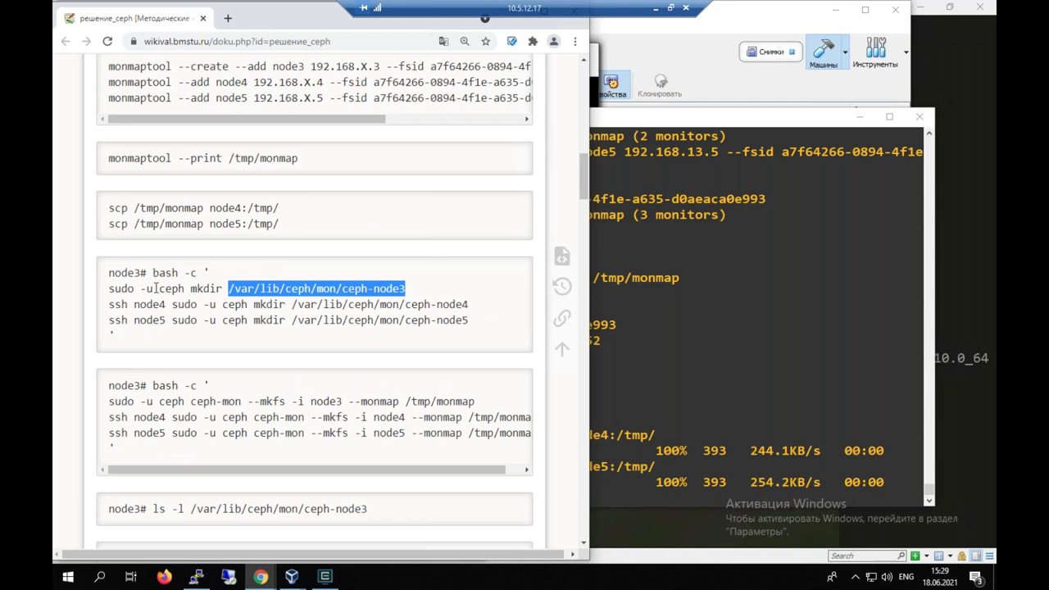
Copy the bash -c mkdir block for node3, node4 and node5
left_click_drag(110, 308, 166, 319)
left_click(189, 320)
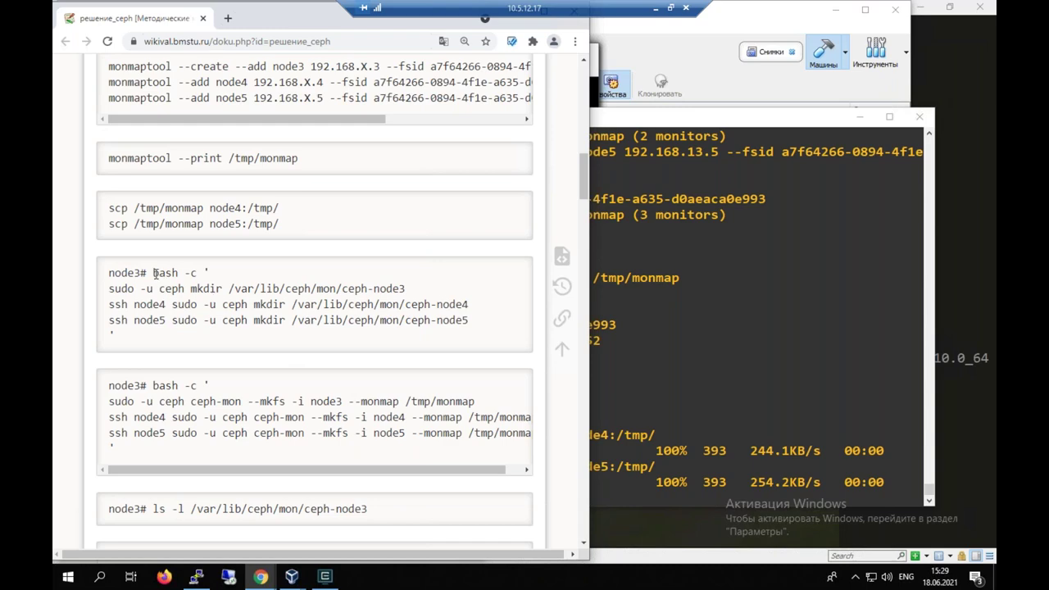
left_click_drag(155, 273, 174, 341)
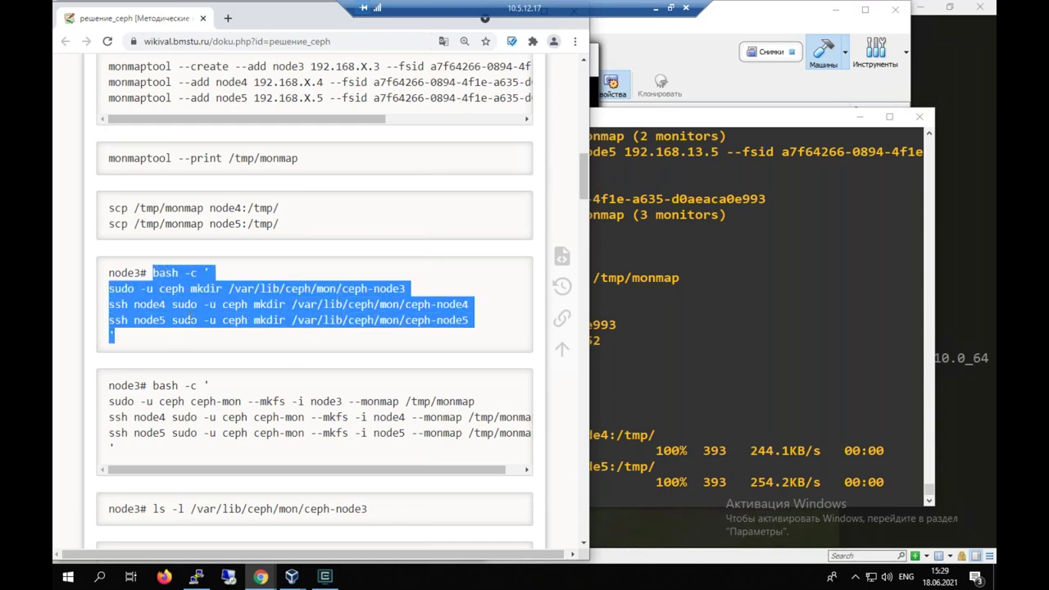
right_click(190, 320)
left_click(217, 334)
Create the ceph-mon directories on all three nodes with the mkdir block
left_click(594, 287)
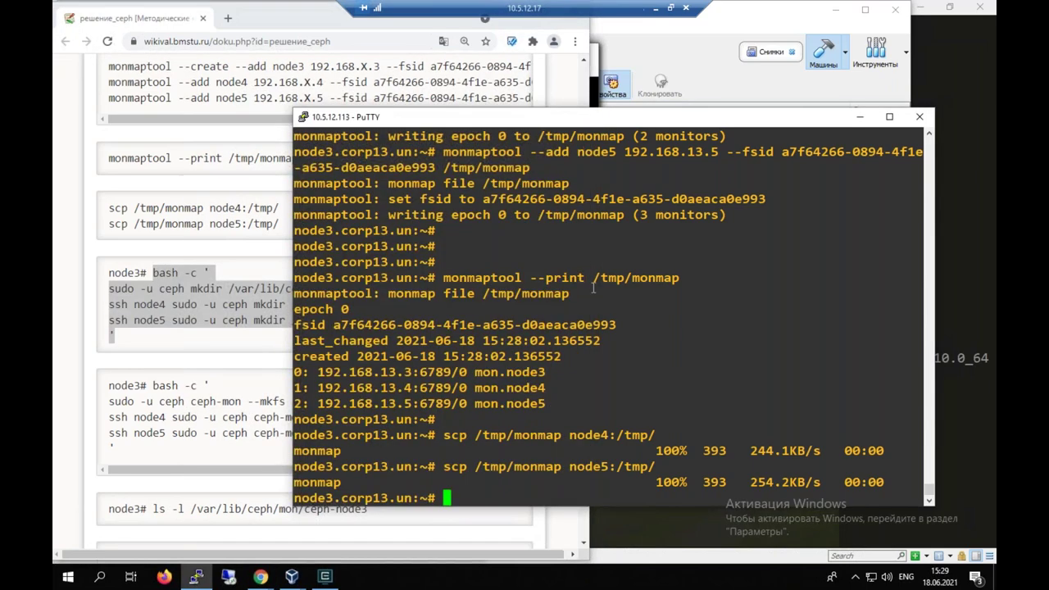
right_click(594, 287)
key("Return")
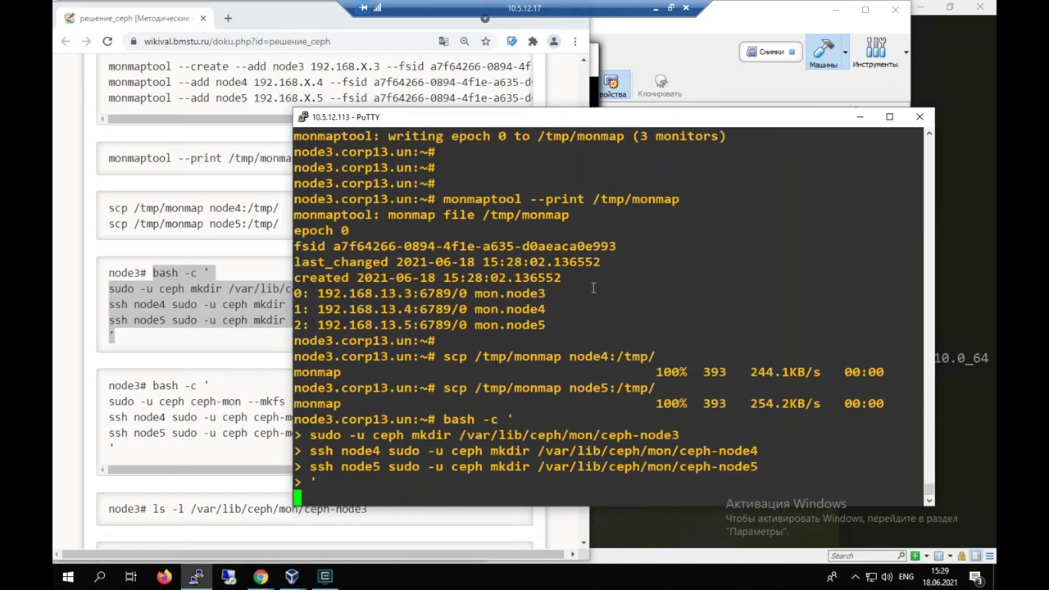
Initialise the node3–node5 monitor stores from /tmp/monmap with ceph-mon --mkfs
left_click(185, 381)
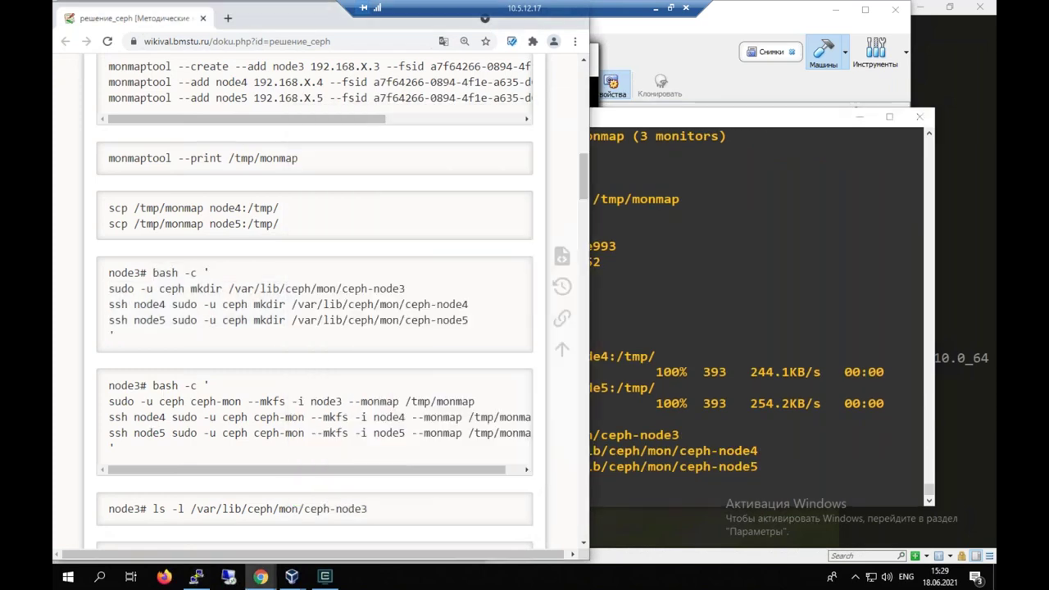
scroll(429, 427, "down", 1)
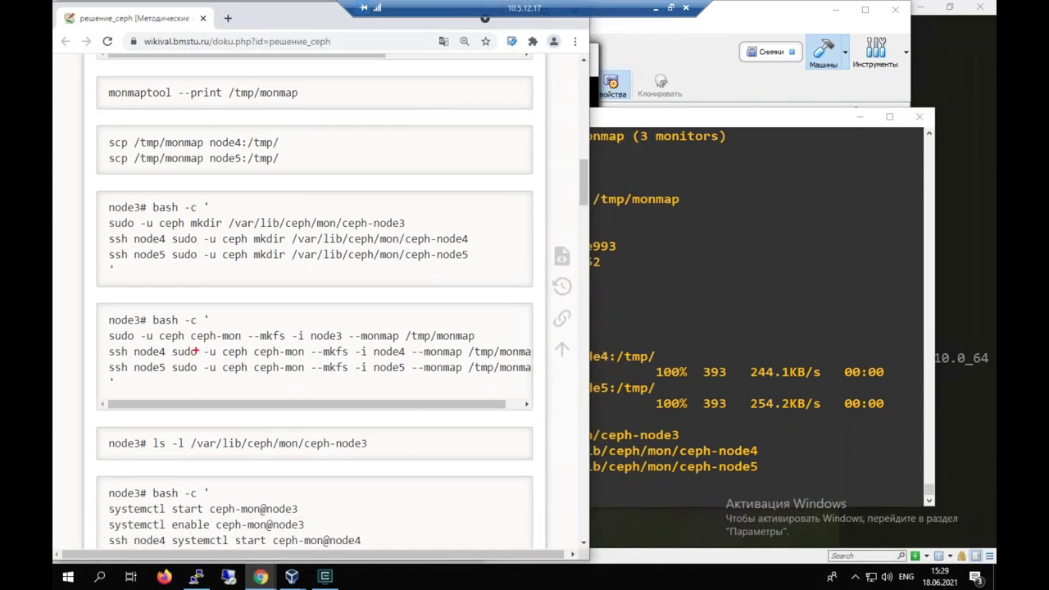
mouse_move(195, 344)
left_mouse_down()
mouse_move(244, 346)
mouse_move(272, 316)
mouse_move(292, 323)
left_mouse_up()
left_click_drag(312, 343, 341, 343)
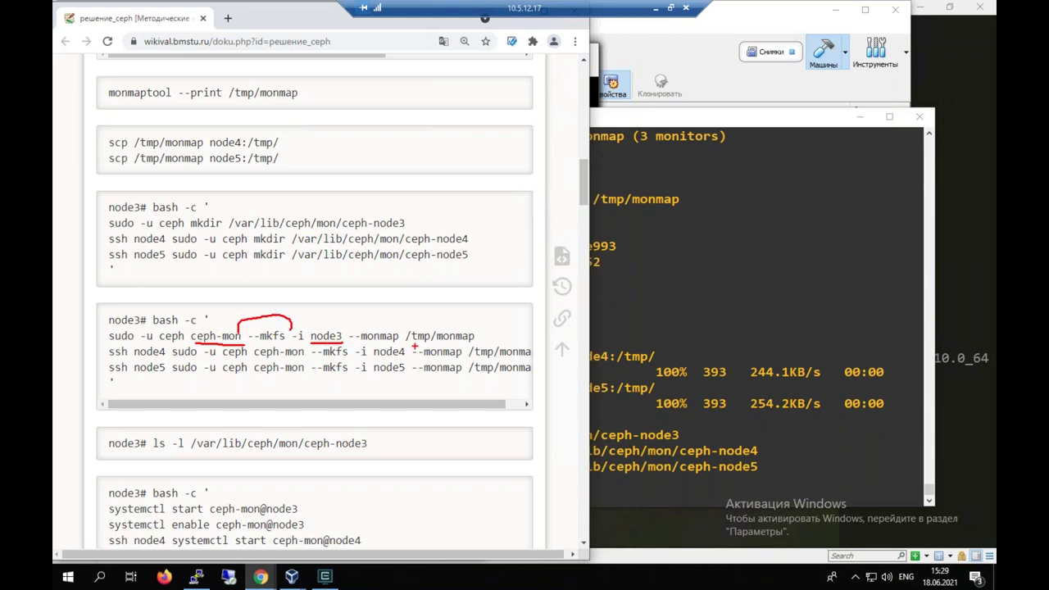
left_click_drag(413, 344, 477, 345)
key("Escape")
left_click_drag(153, 321, 158, 385)
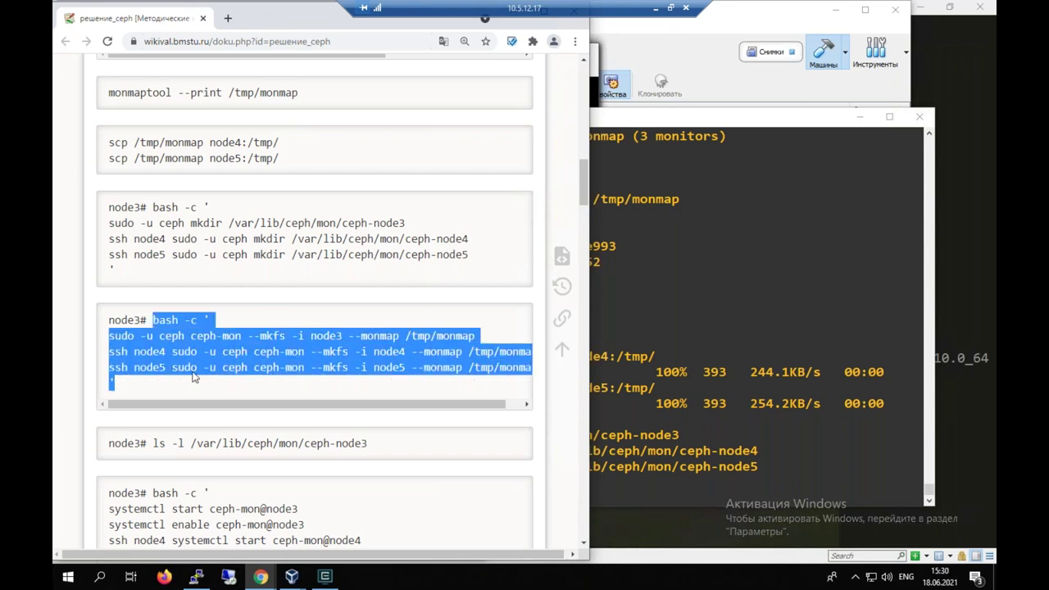
left_click(652, 299)
right_click(653, 299)
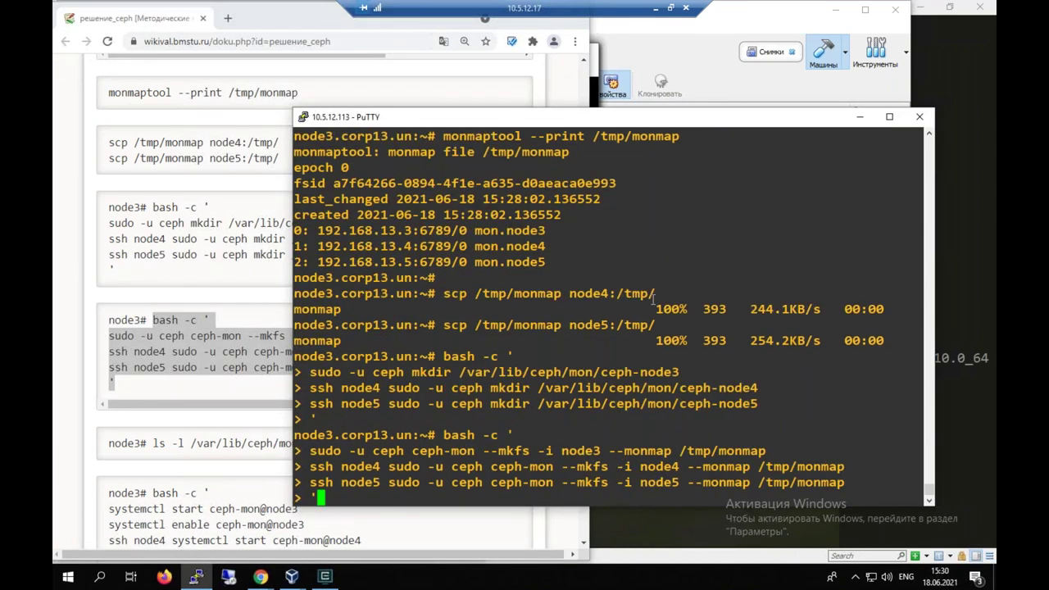
key("Return")
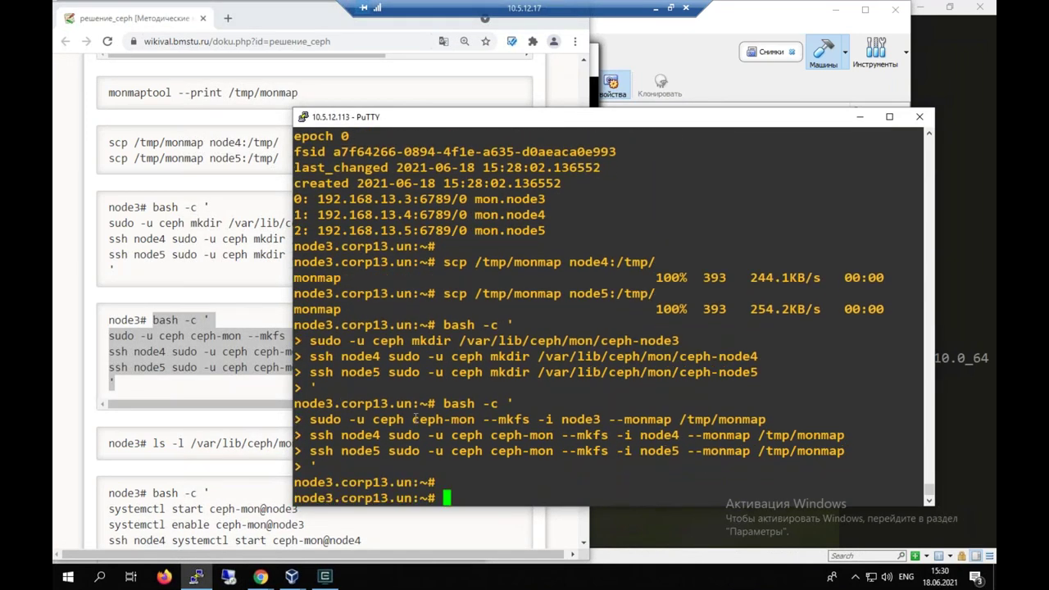
List ceph-node3's monitor directory, confirming kv_backend and store.db exist
left_click(226, 443)
left_click_drag(157, 443, 365, 443)
left_click(144, 439)
left_click_drag(153, 443, 377, 445)
key("ctrl+c")
right_click(721, 430)
key("Return")
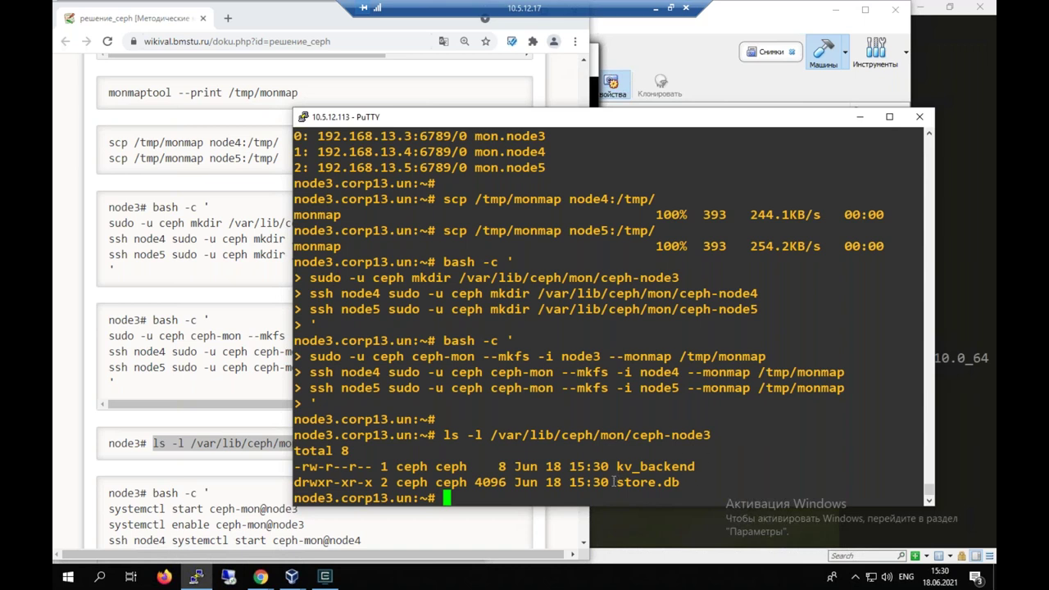
left_click_drag(618, 465, 695, 465)
left_click_drag(619, 483, 672, 484)
left_click(685, 408)
left_click(243, 509)
Run the systemctl start/enable block for ceph-mon on node3, node4 and node5
scroll(246, 504, "down", 3)
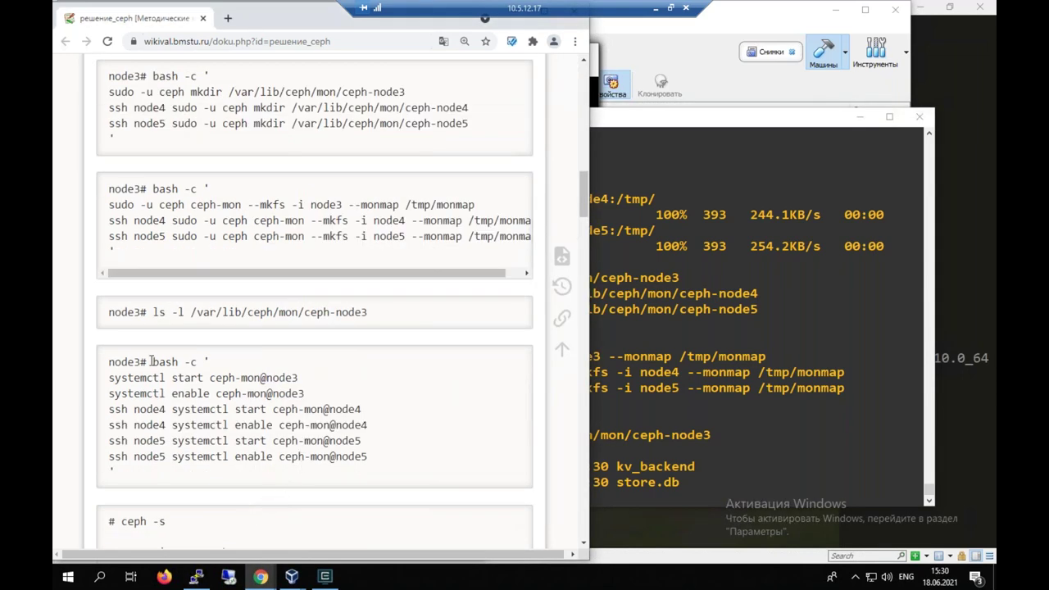
left_click_drag(153, 362, 175, 470)
right_click(223, 429)
left_click(223, 430)
left_click(677, 230)
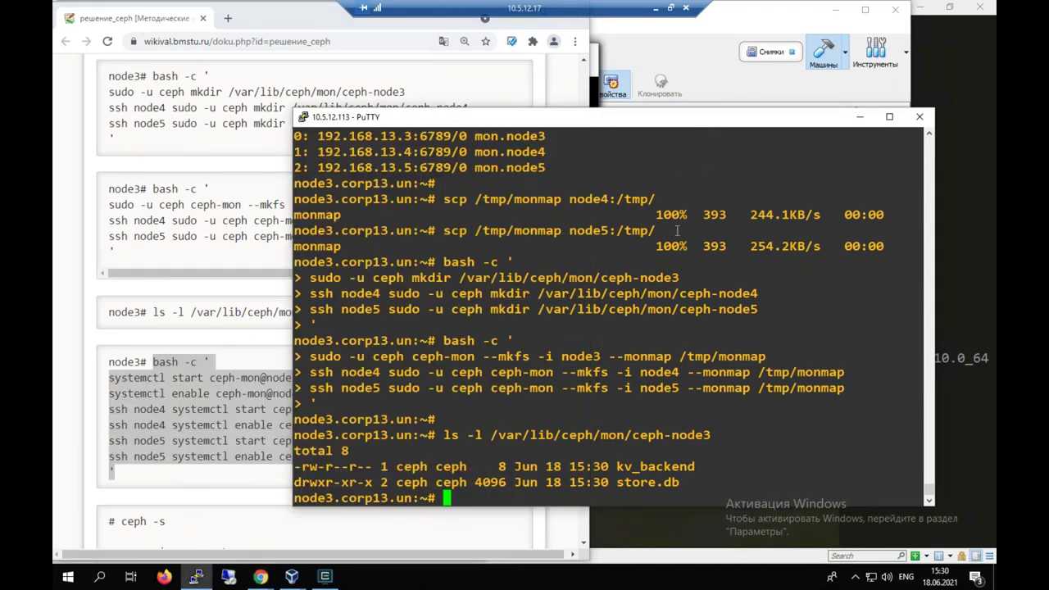
right_click(677, 230)
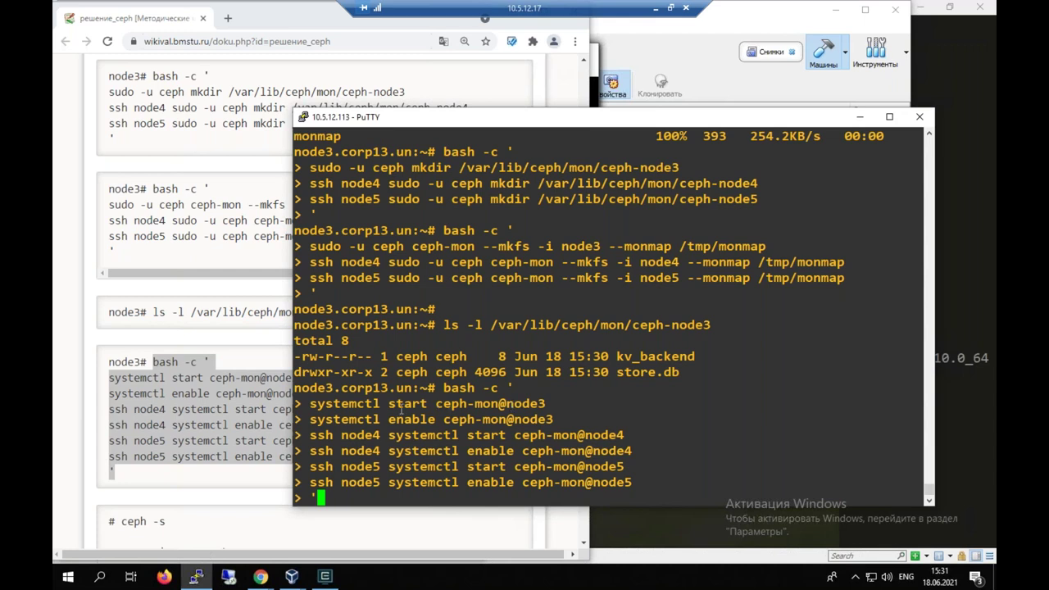
key("Return")
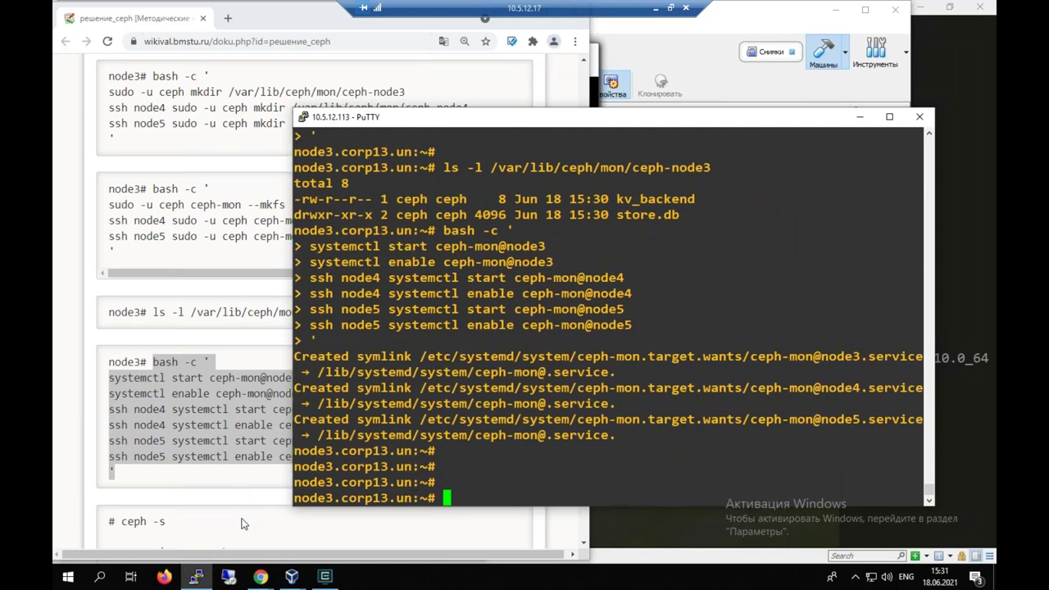
Run ceph -s to check the cluster status
left_click(243, 523)
scroll(90, 247, "down", 3)
left_click_drag(121, 325, 164, 326)
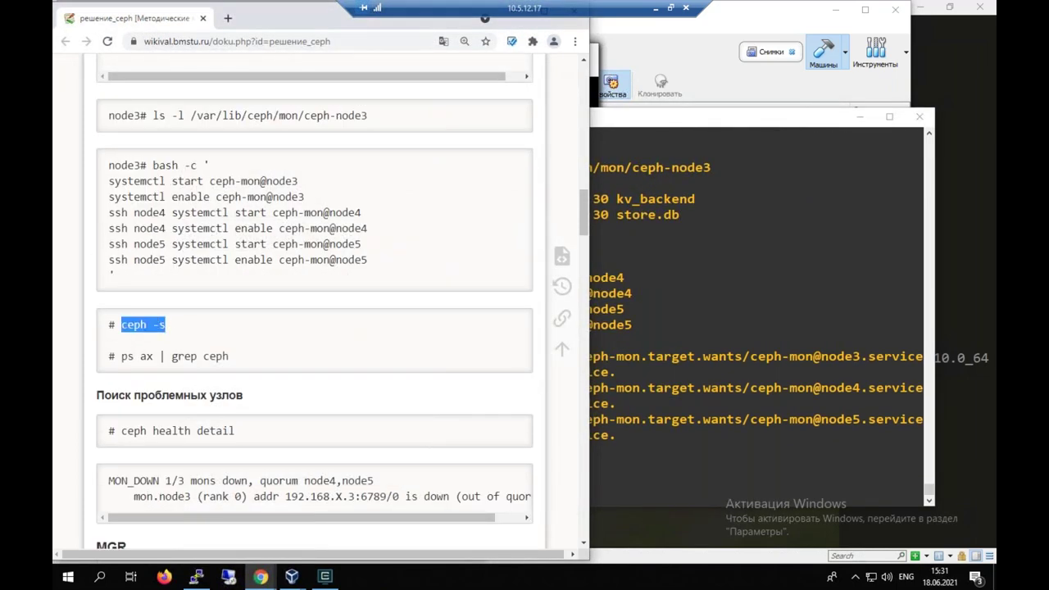
right_click(153, 332)
left_click(168, 335)
left_click(626, 334)
right_click(625, 334)
key("Return")
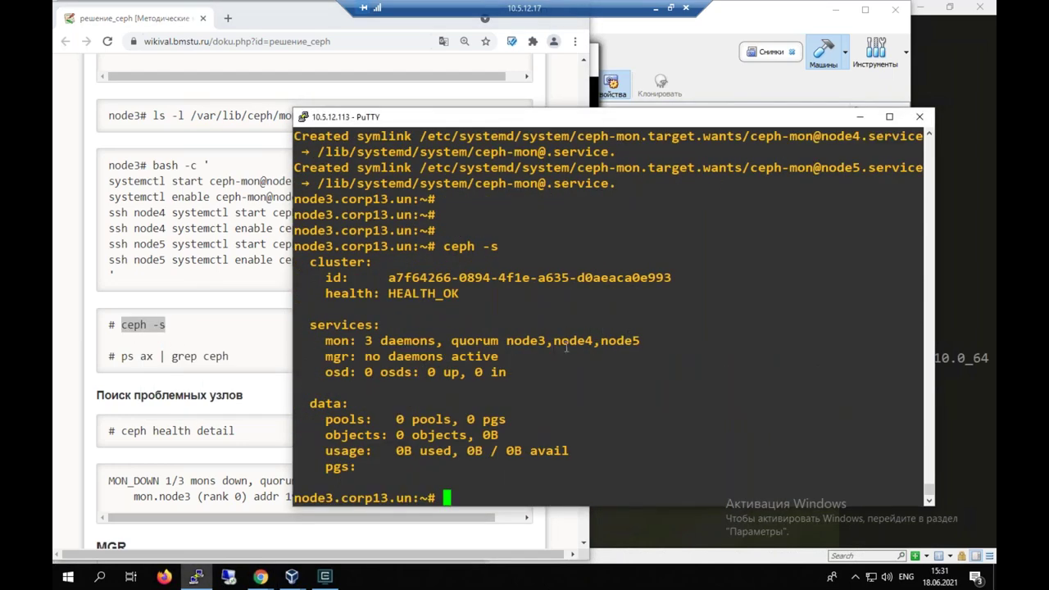
Check the ceph -s output: cluster id, HEALTH_OK and a three-monitor quorum
left_click_drag(395, 278, 564, 279)
left_click_drag(390, 293, 460, 295)
left_click_drag(381, 343, 497, 342)
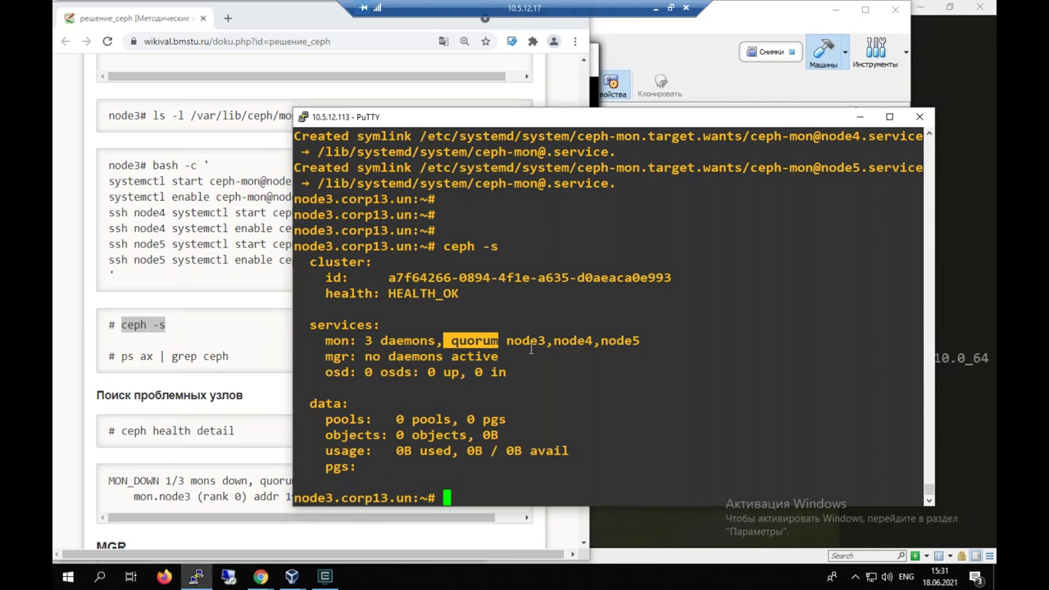
left_click(650, 443)
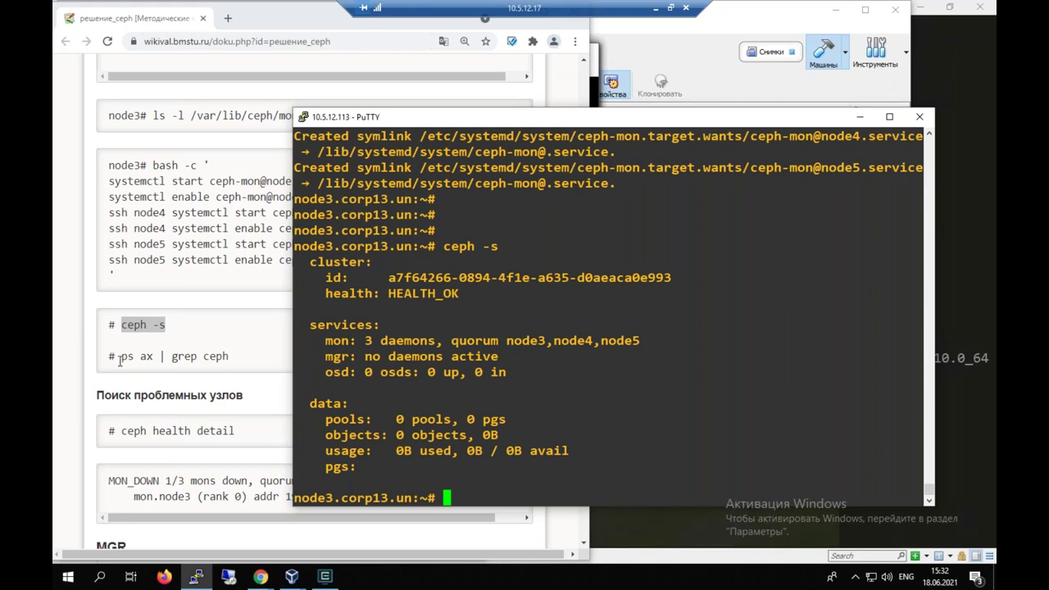
Run ps ax | grep ceph to confirm ceph-mon is running for node3
left_click_drag(121, 356, 229, 355)
key("ctrl+c")
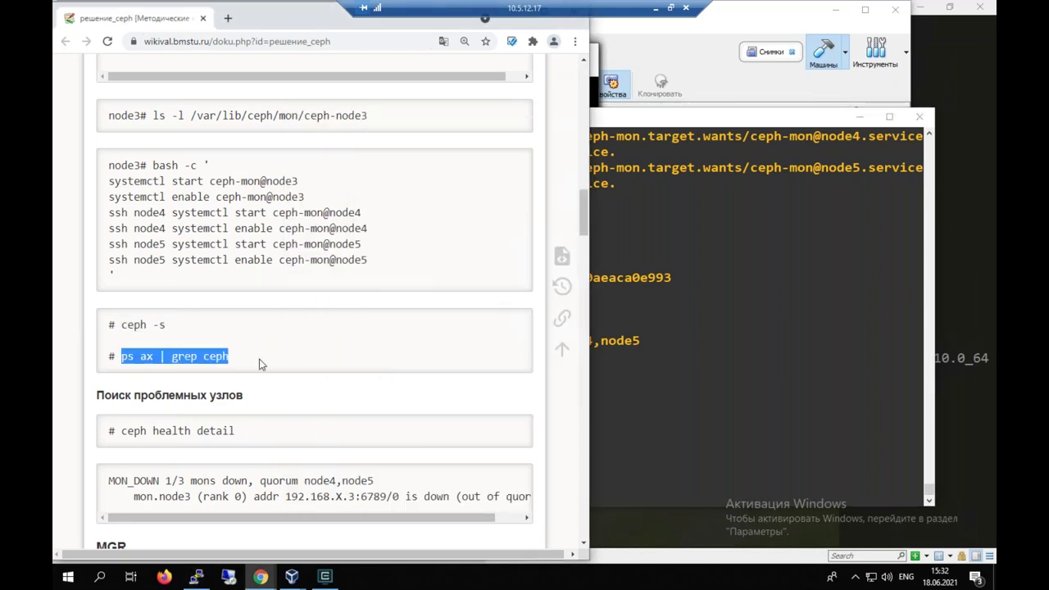
left_click(637, 371)
right_click(637, 371)
key("Return")
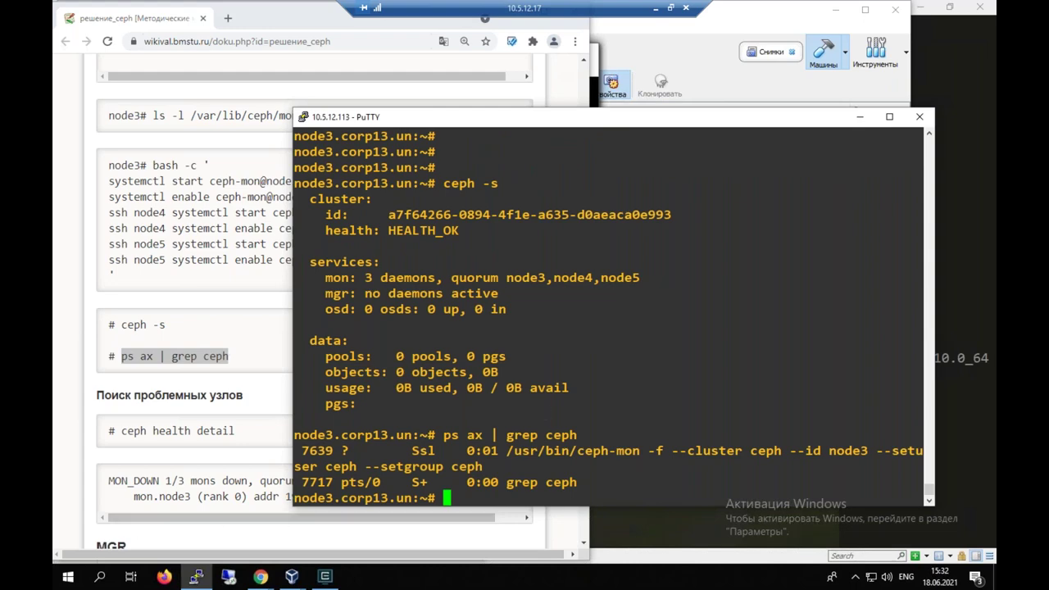
Scroll the guide down to the MGR (ceph-mgr) section
left_click(175, 474)
scroll(175, 474, "down", 3)
scroll(174, 473, "down", 1)
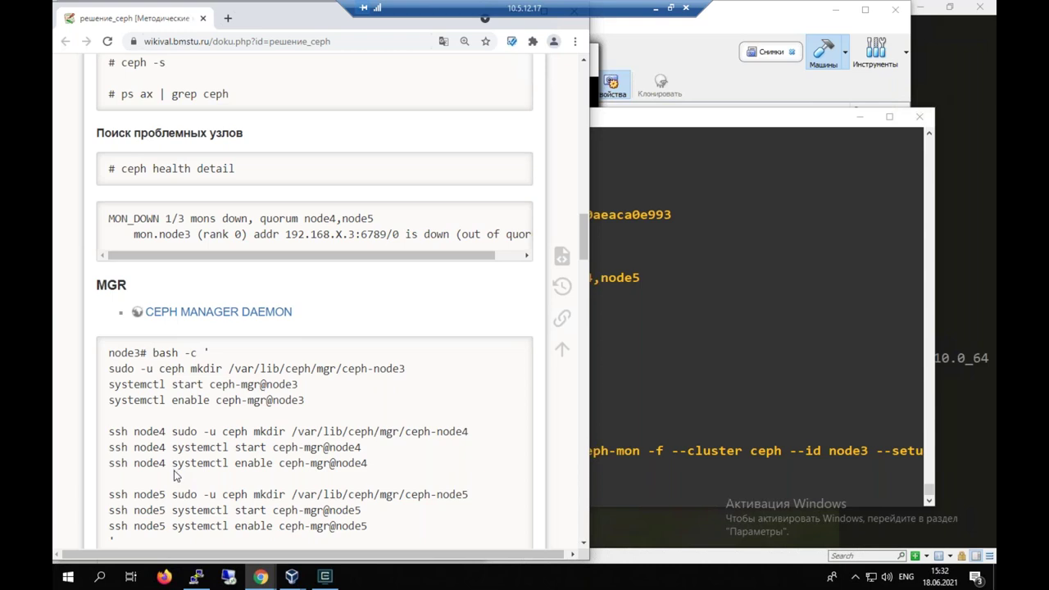
right_click(222, 322)
left_click(227, 324)
key("ctrl+Tab")
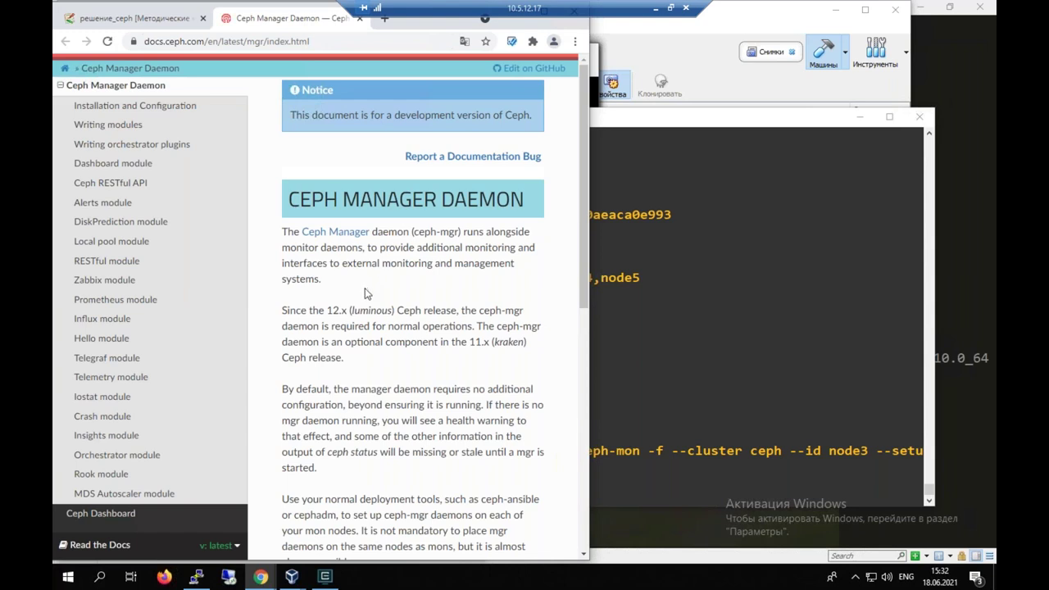
left_click_drag(379, 252, 504, 252)
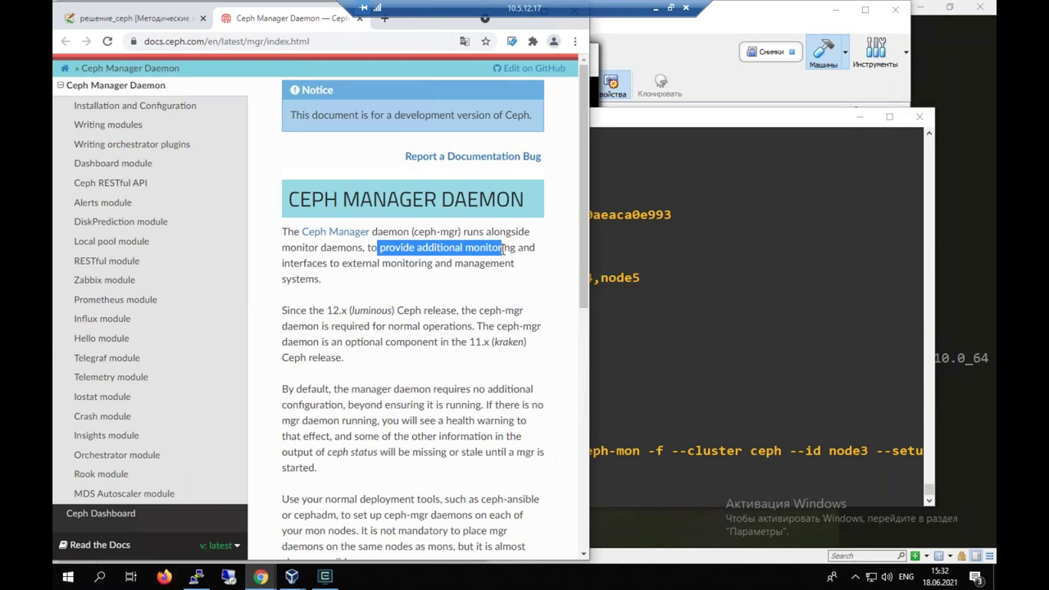
left_click_drag(332, 269, 369, 264)
left_click(331, 285)
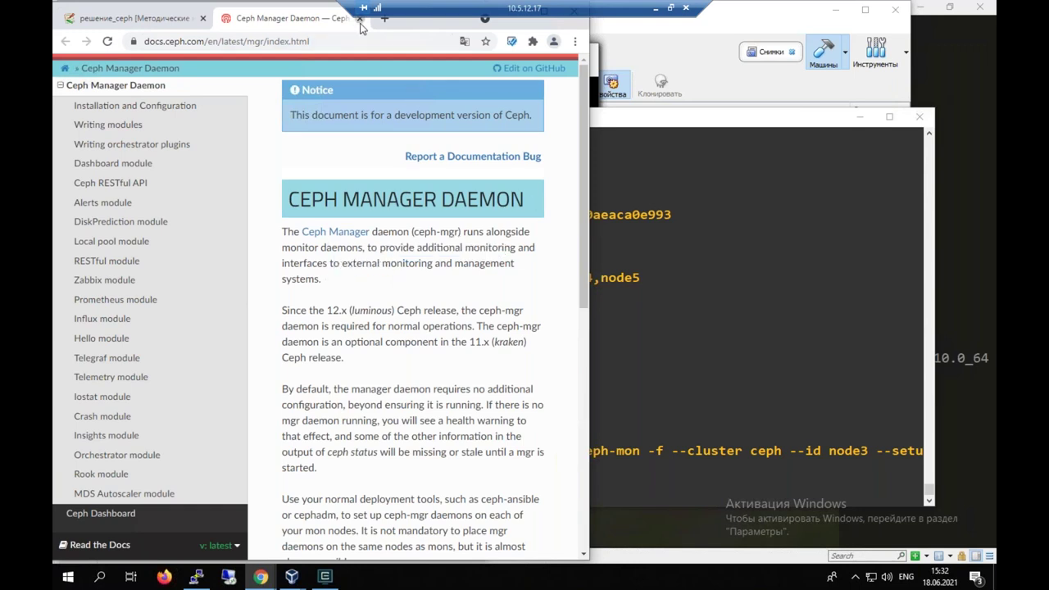
left_click(358, 18)
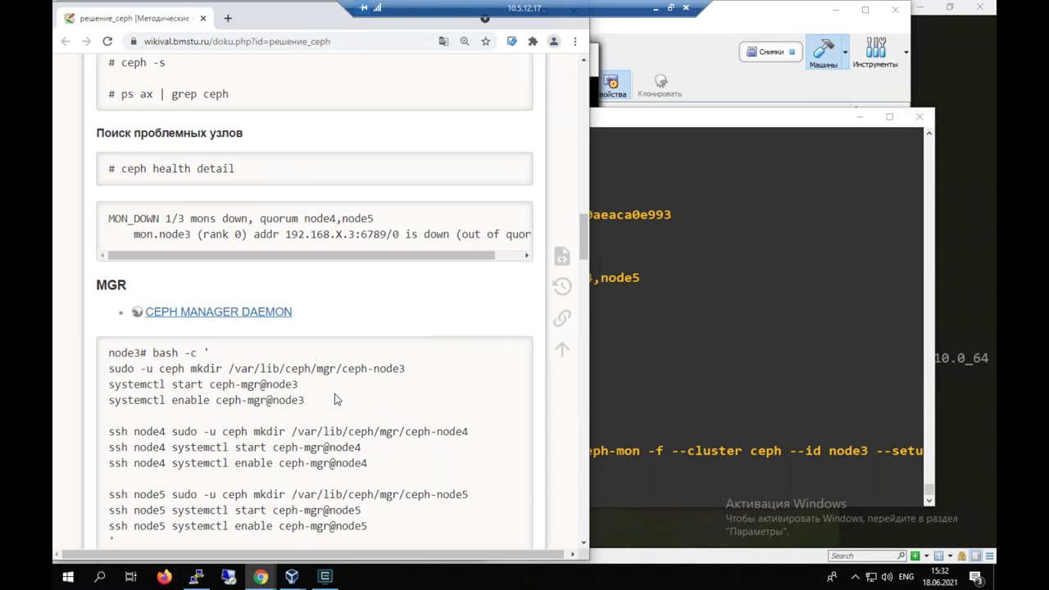
scroll(334, 395, "down", 2)
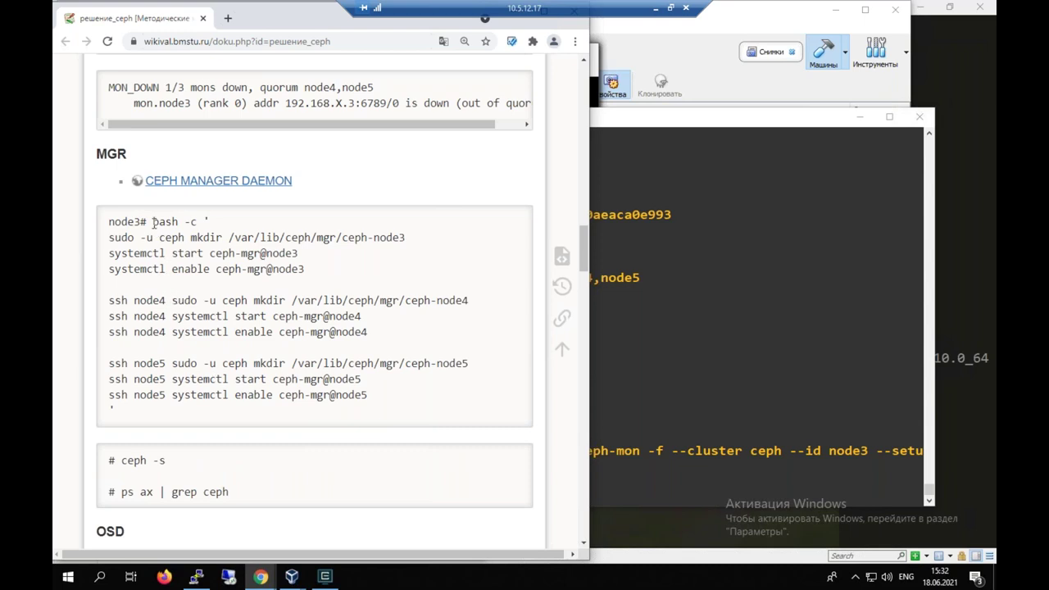
Create, start and enable Ceph manager daemons on node3, node4 and node5 using the wiki's bash -c block
left_click_drag(152, 221, 164, 418)
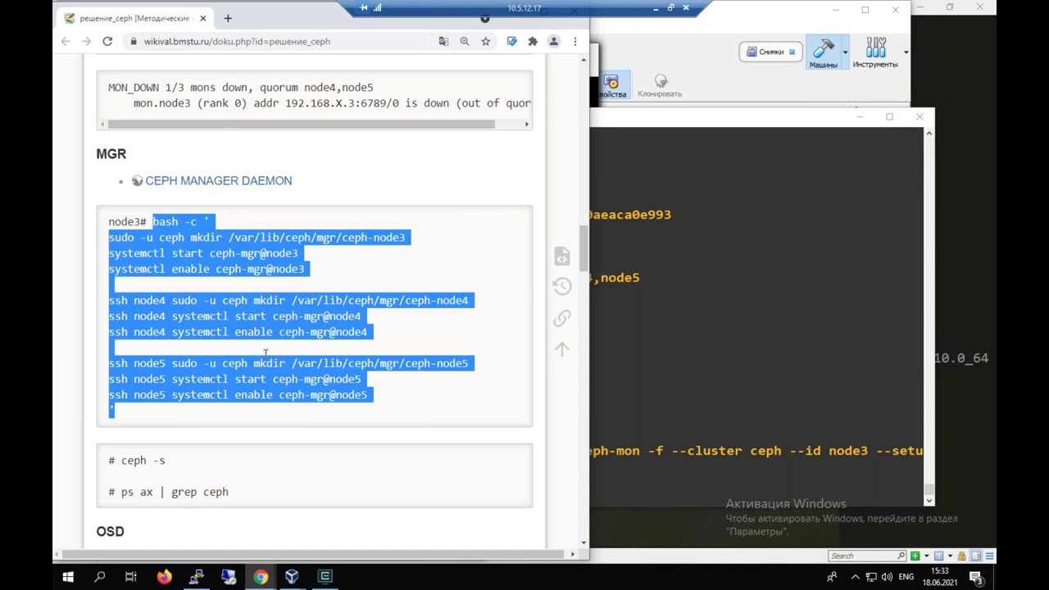
right_click(468, 243)
left_click(496, 247)
left_click(648, 390)
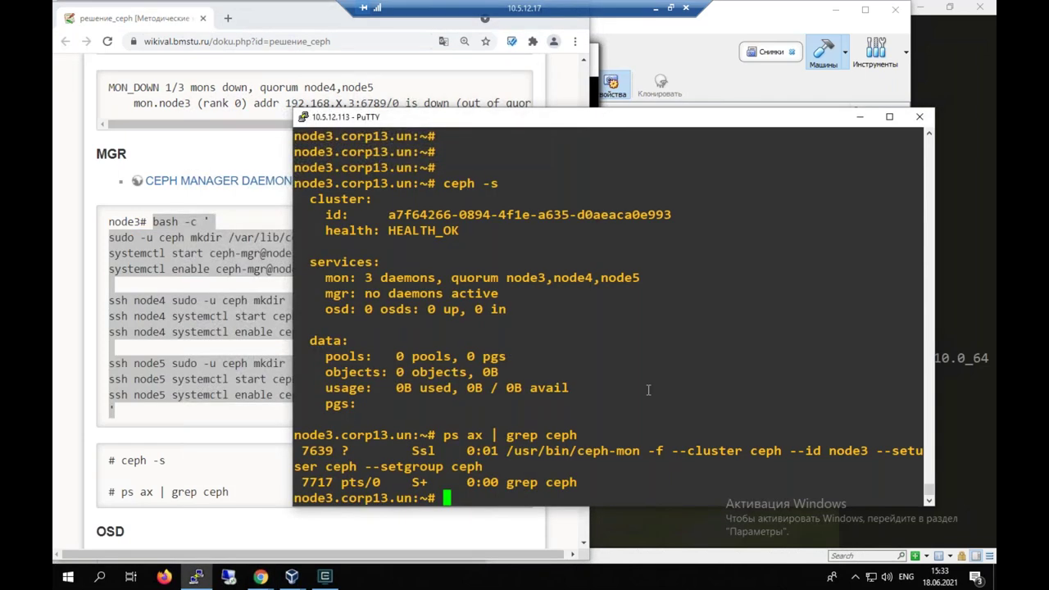
right_click(648, 390)
key("Return")
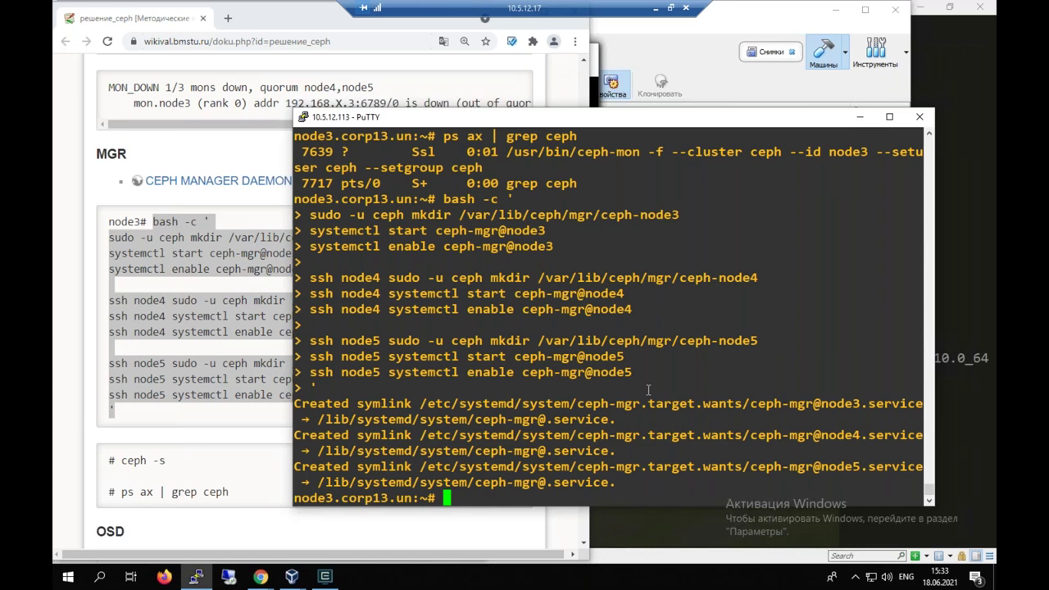
key("Return")
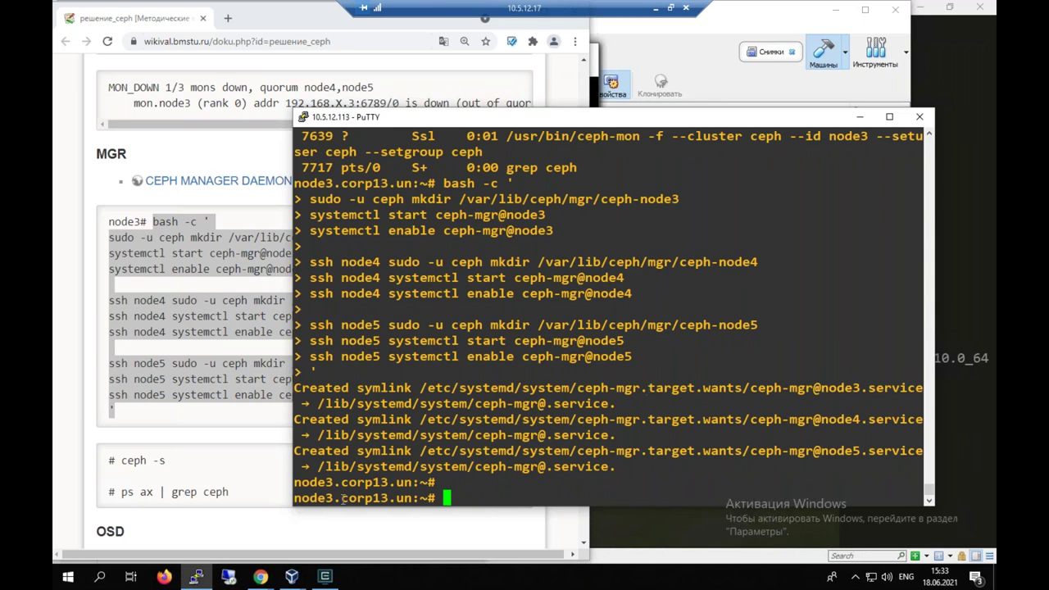
Copy the ceph -s status command from the wiki guide
left_click(182, 526)
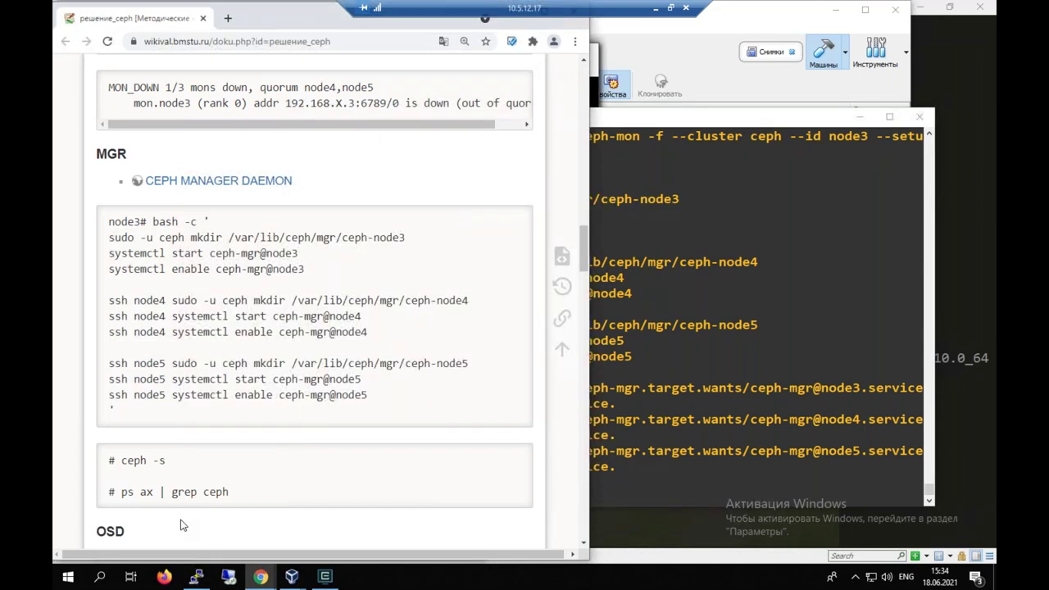
left_click_drag(122, 463, 164, 462)
key("ctrl+c")
Run ceph -s and highlight the mgr line showing node3 active with node4 and node5 as standbys
left_click(695, 320)
right_click(695, 319)
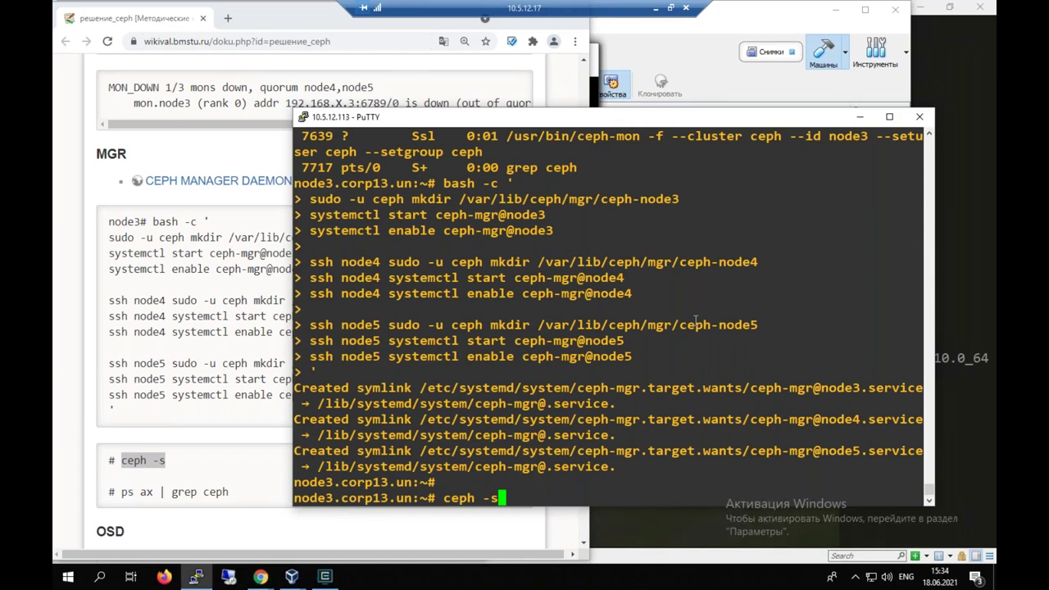
key("Return")
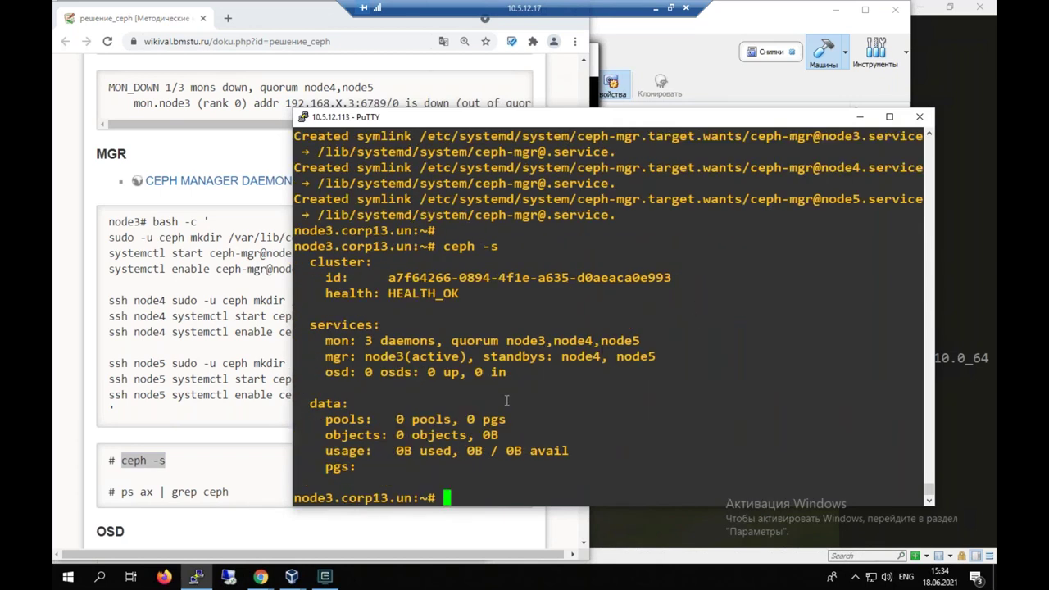
left_click_drag(326, 357, 656, 357)
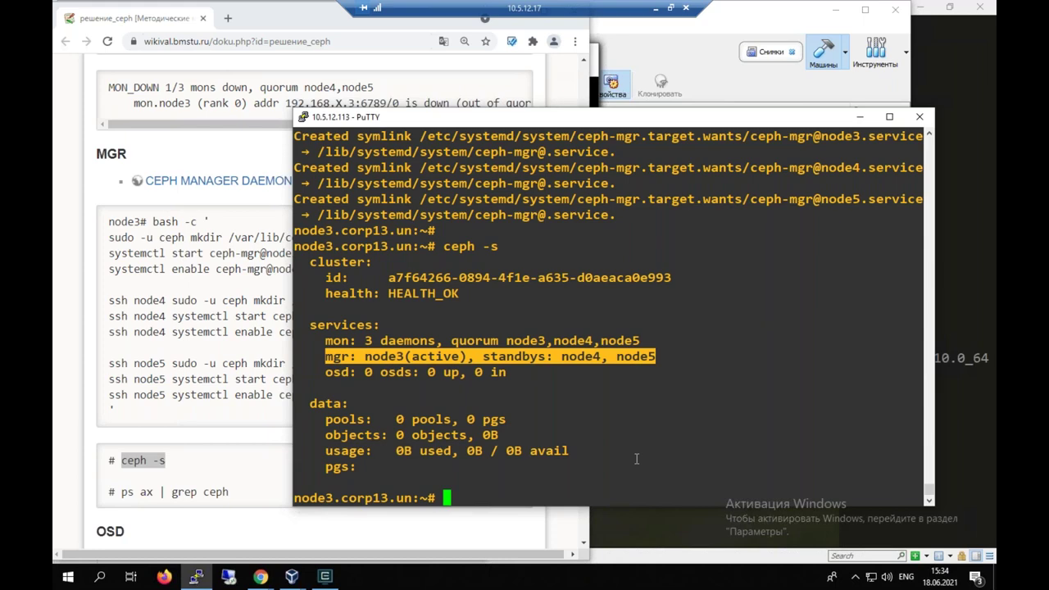
left_click(212, 510)
scroll(212, 510, "down", 3)
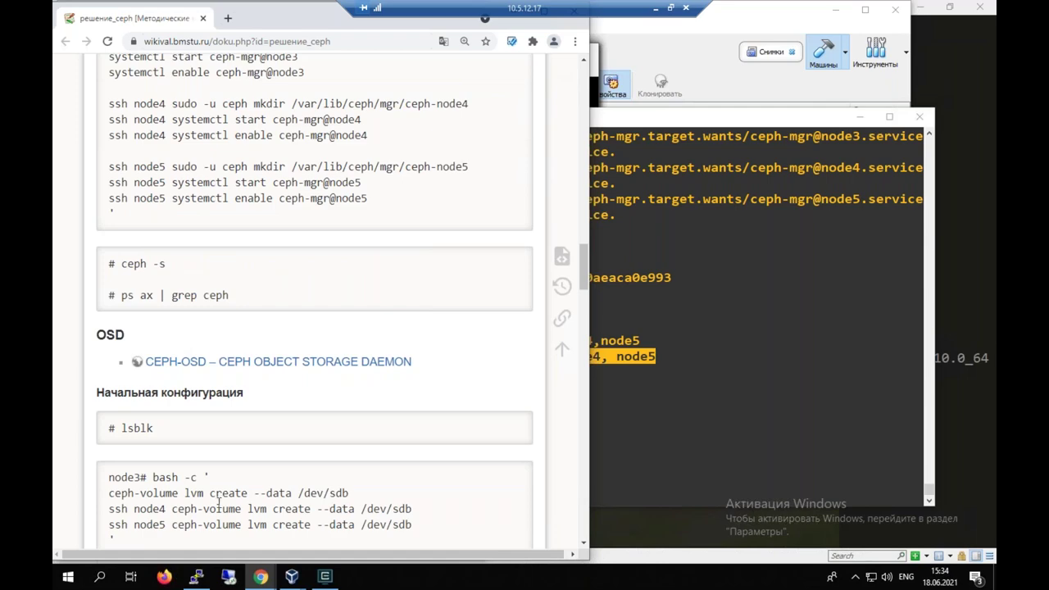
Run lsblk on node3 and highlight the unpartitioned 4G disk sdb
scroll(288, 257, "up", 6)
scroll(288, 257, "down", 6)
left_click_drag(122, 428, 155, 429)
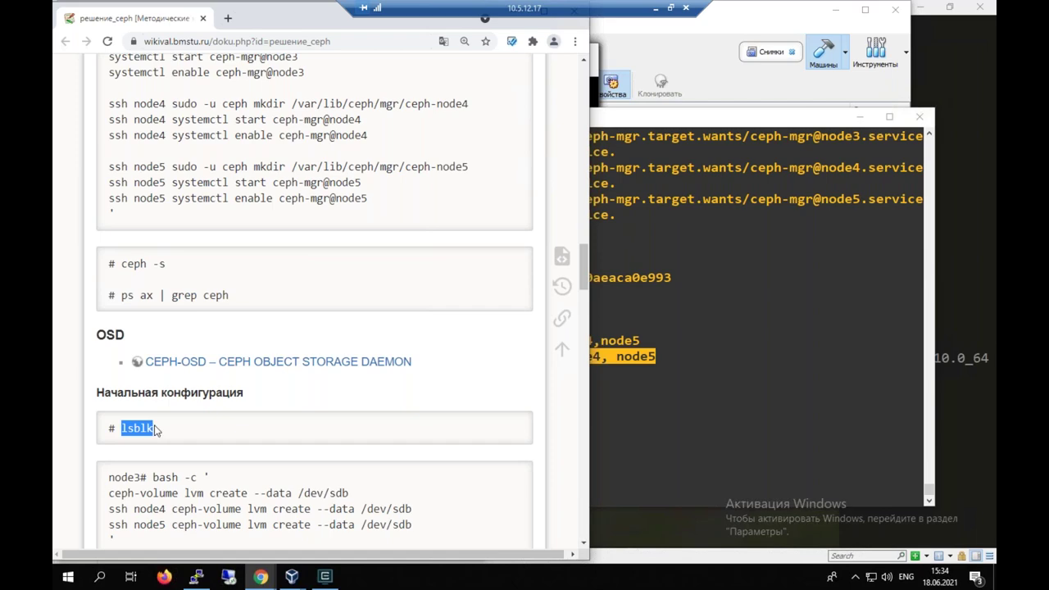
key("ctrl+c")
left_click(656, 393)
right_click(656, 393)
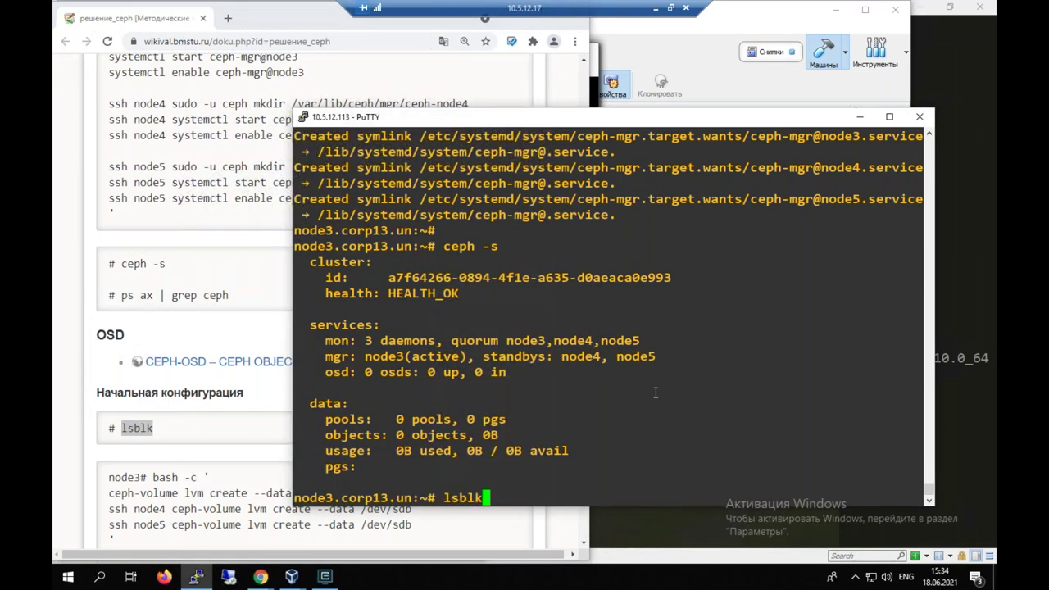
key("Return")
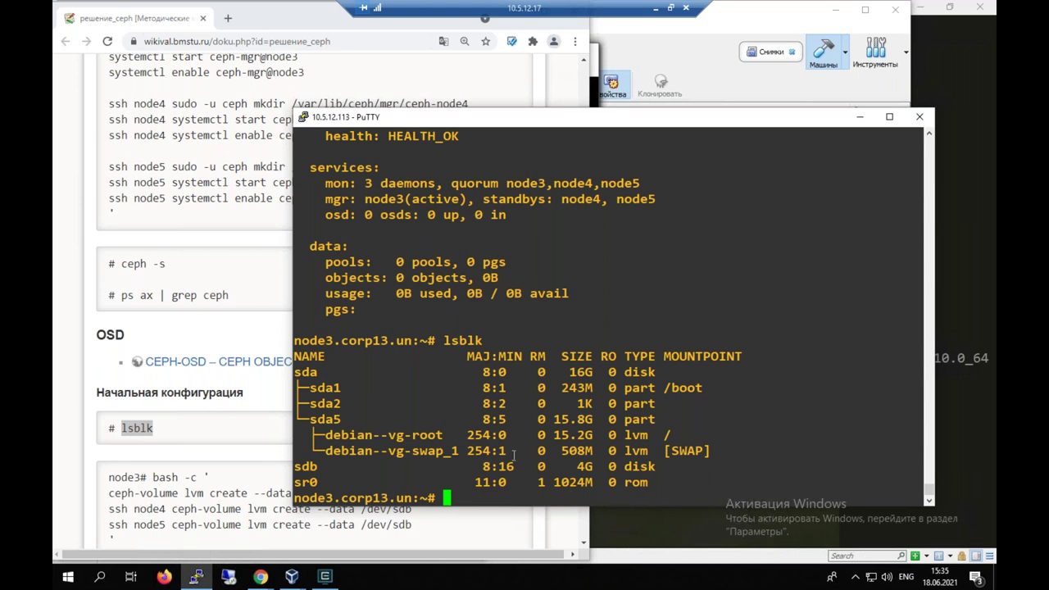
mouse_move(293, 465)
left_mouse_down()
mouse_move(388, 482)
mouse_move(294, 476)
left_mouse_up()
Highlight ceph-volume, lvm and /dev/sdb in the OSD command, then copy the whole bash -c block
left_click(290, 474)
scroll(197, 368, "down", 3)
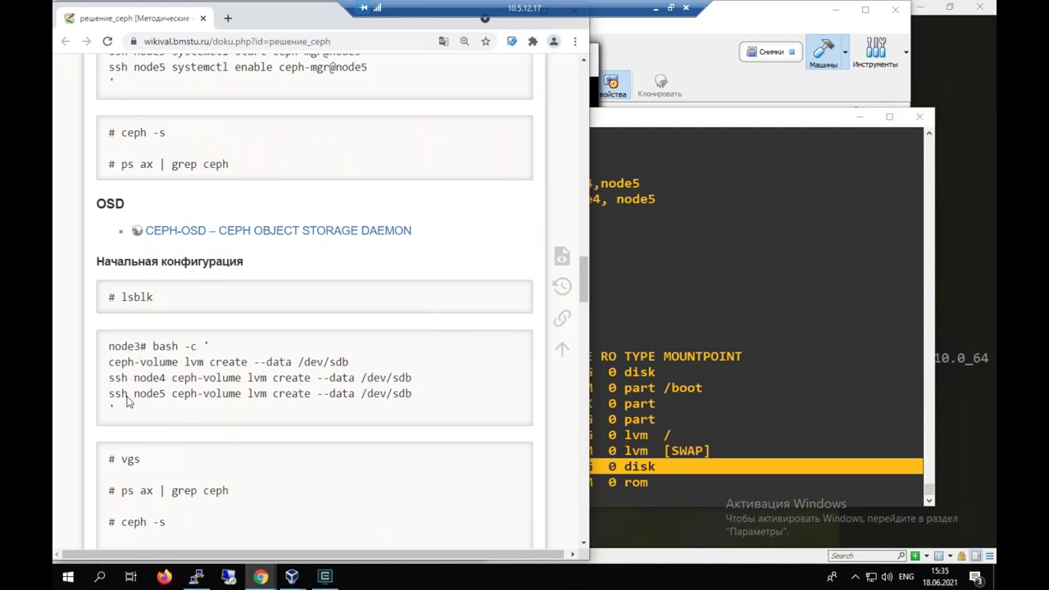
left_click_drag(108, 362, 184, 361)
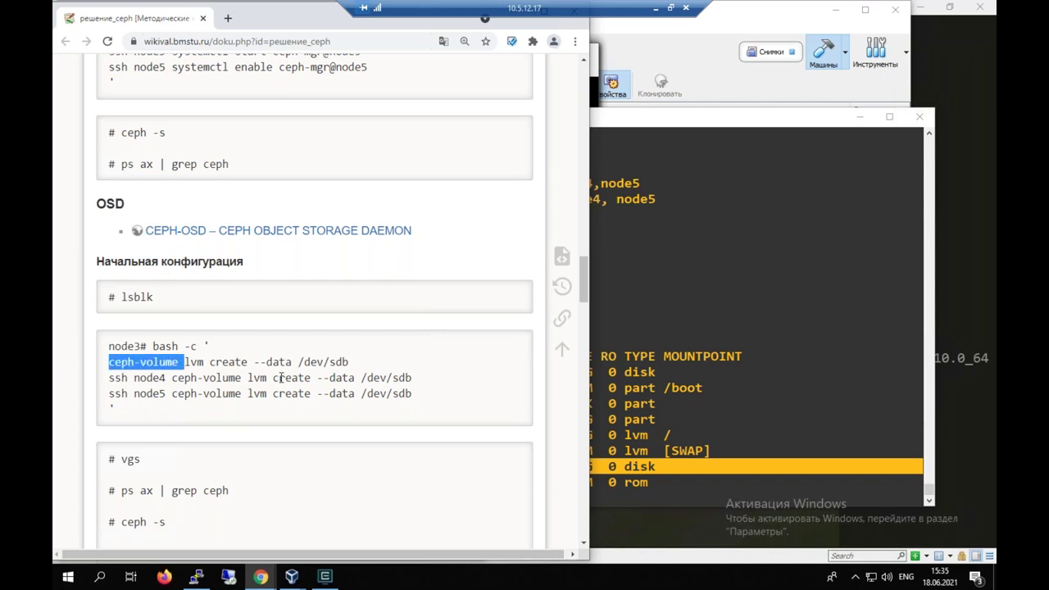
left_click_drag(298, 361, 350, 361)
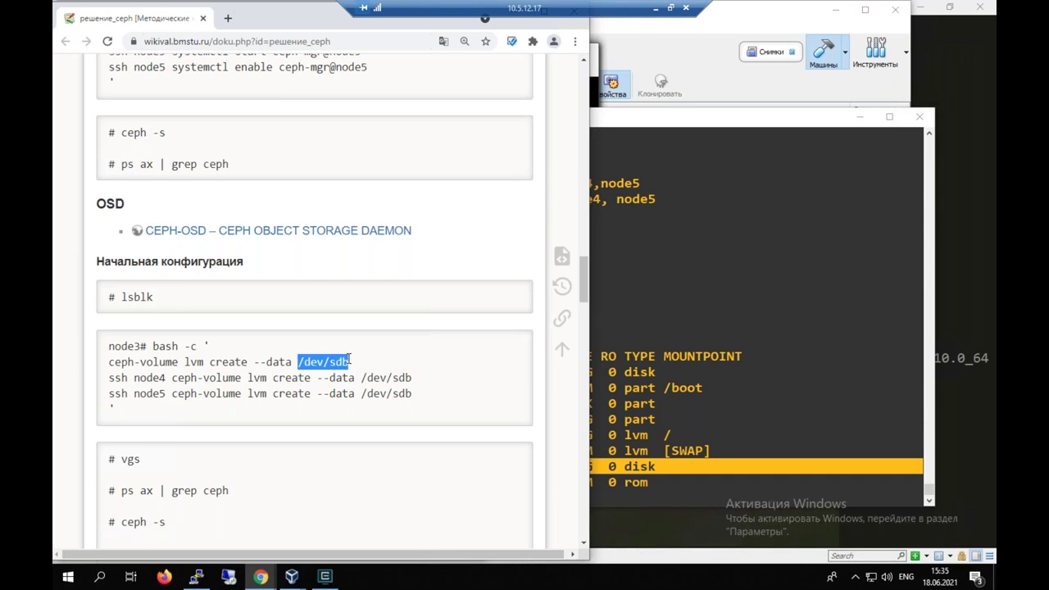
left_click_drag(184, 362, 203, 362)
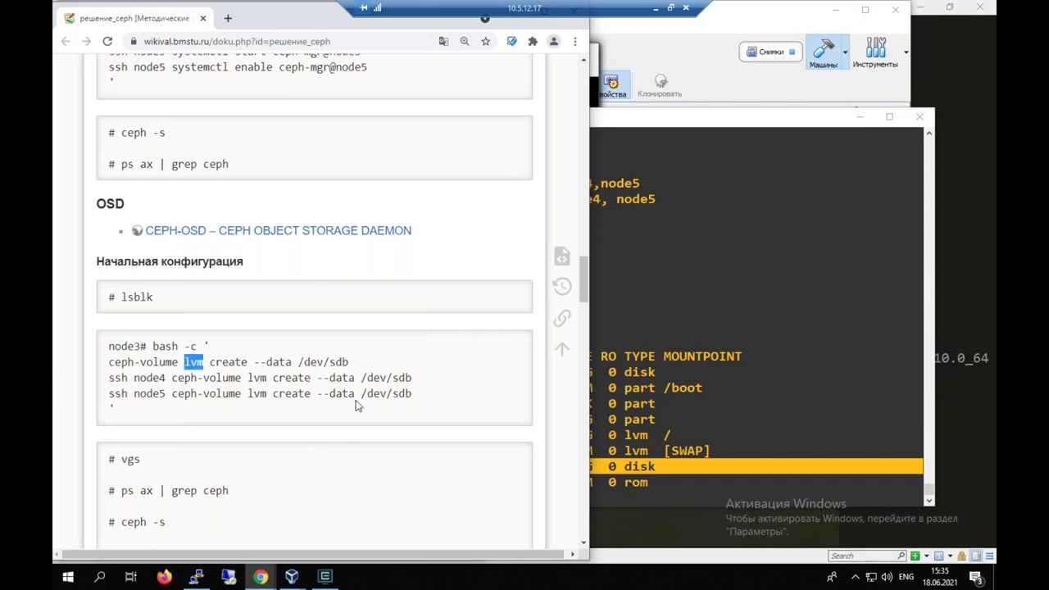
left_click_drag(404, 320, 373, 351)
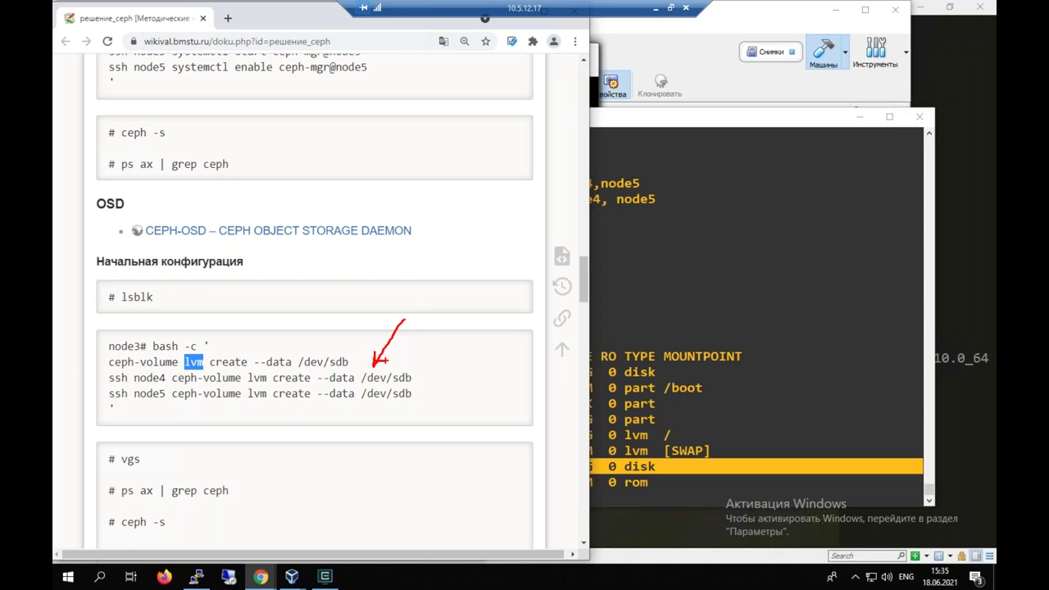
left_click(225, 401)
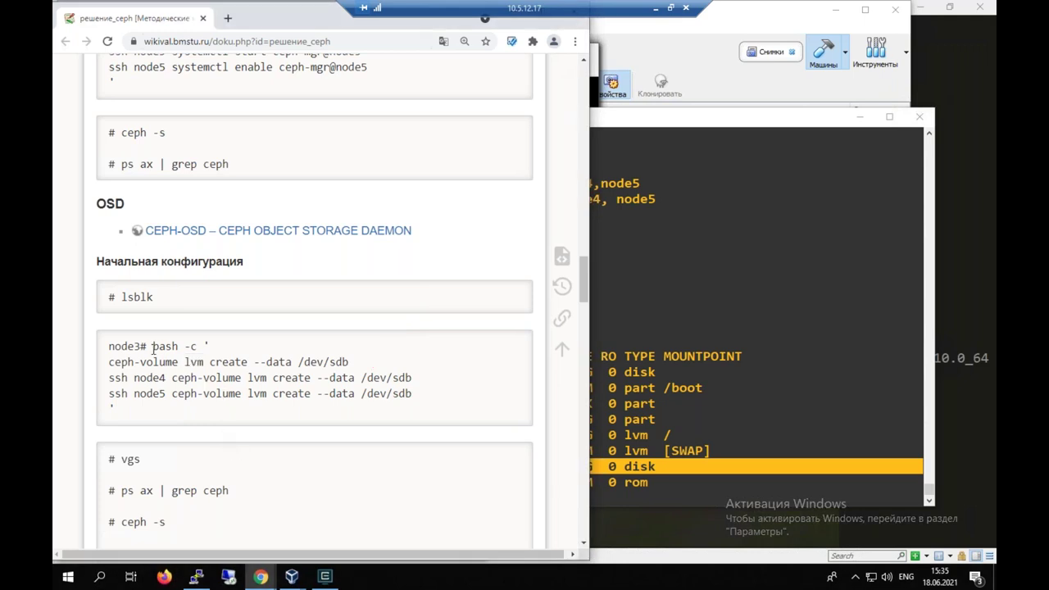
left_click_drag(152, 347, 159, 411)
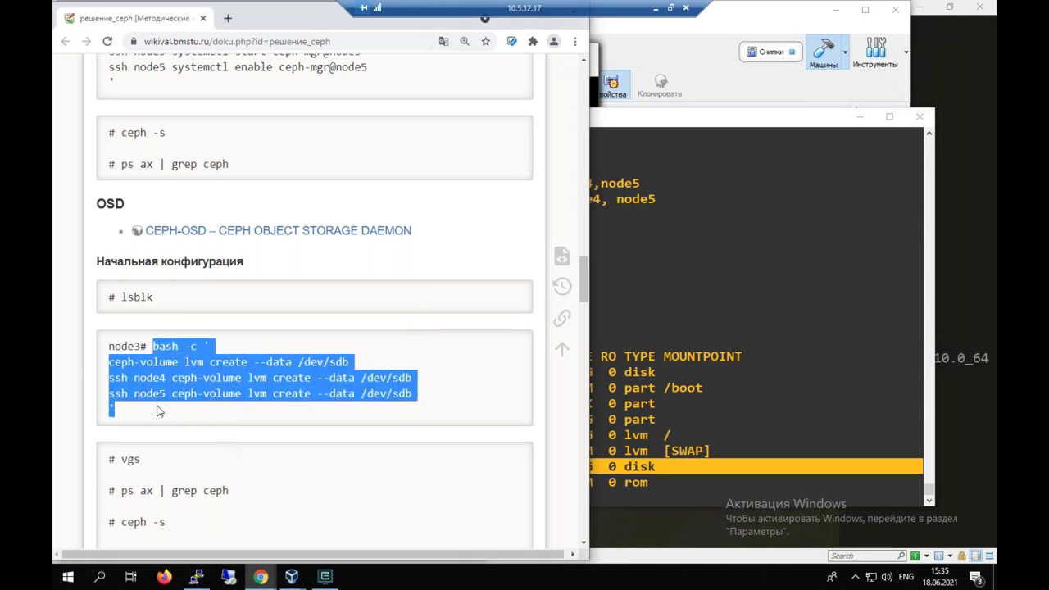
key("ctrl+c")
Run the OSD block so node3, node4 and node5 each create an OSD on /dev/sdb
left_click(678, 303)
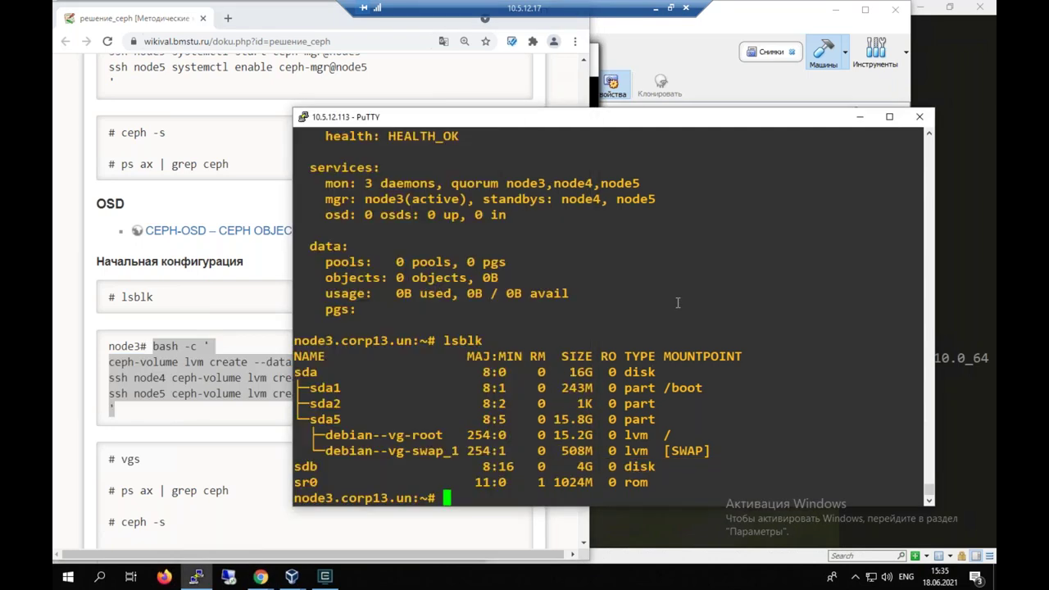
right_click(678, 303)
key("Return")
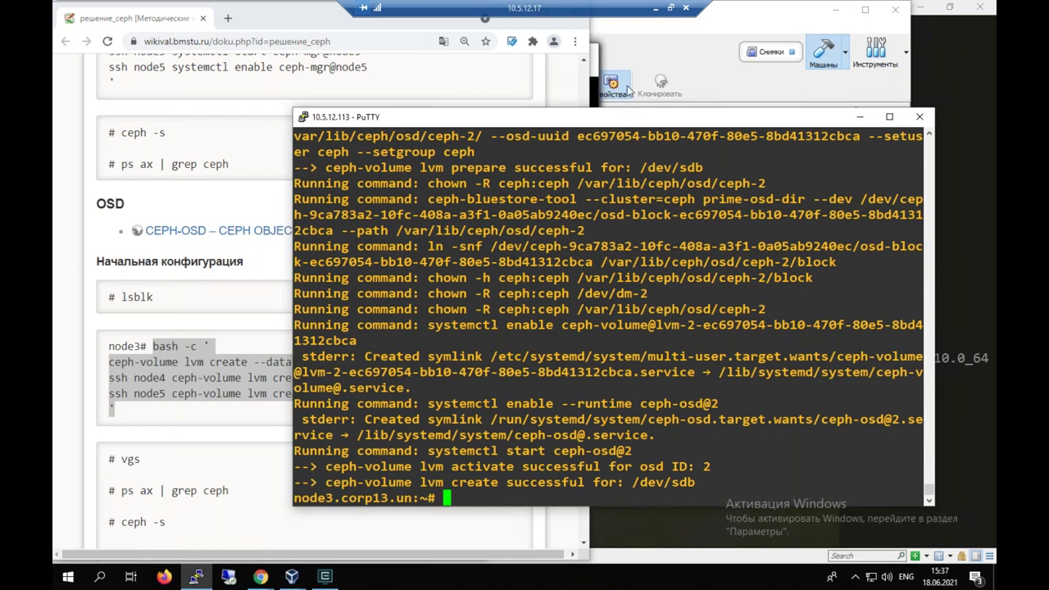
left_click_drag(601, 116, 601, 91)
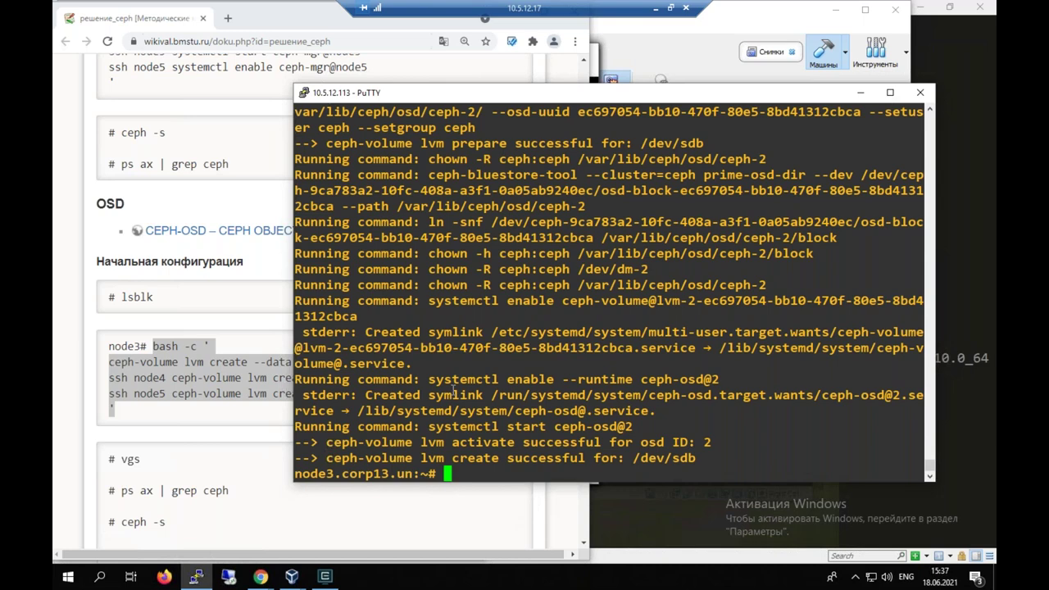
left_click(167, 446)
Scroll to OSD POOL and highlight test-pool1 and the 180 placement groups in the create command
scroll(173, 443, "down", 4)
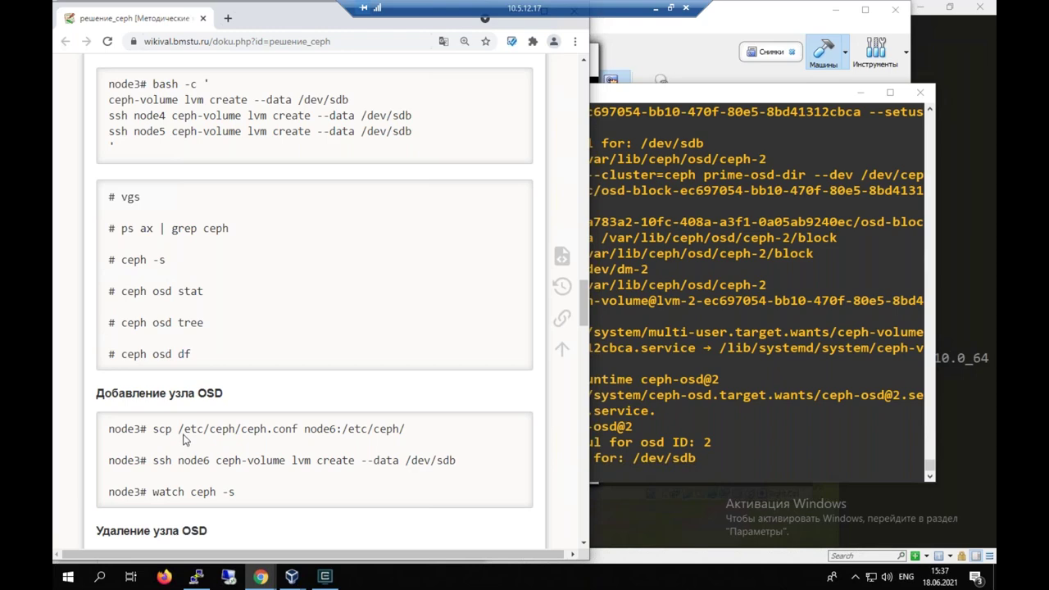
scroll(227, 434, "down", 3)
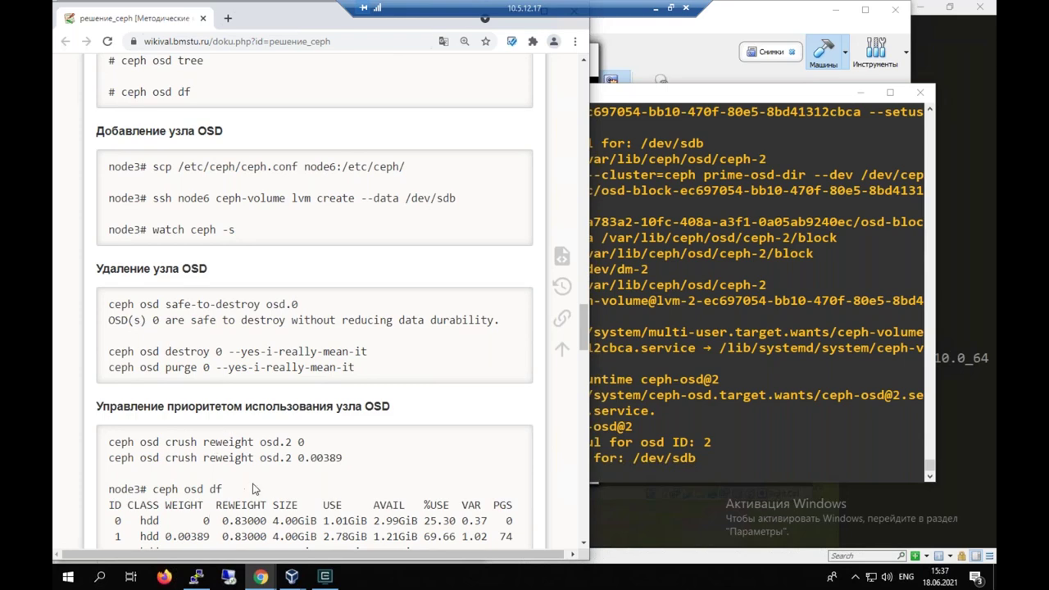
scroll(254, 489, "down", 3)
scroll(252, 489, "down", 2)
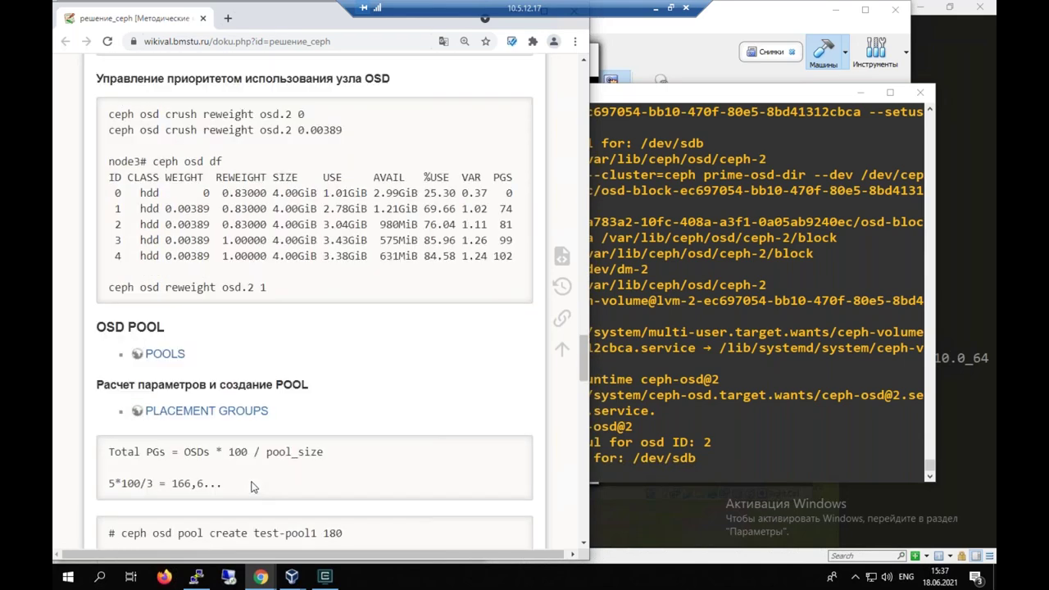
scroll(339, 387, "up", 3)
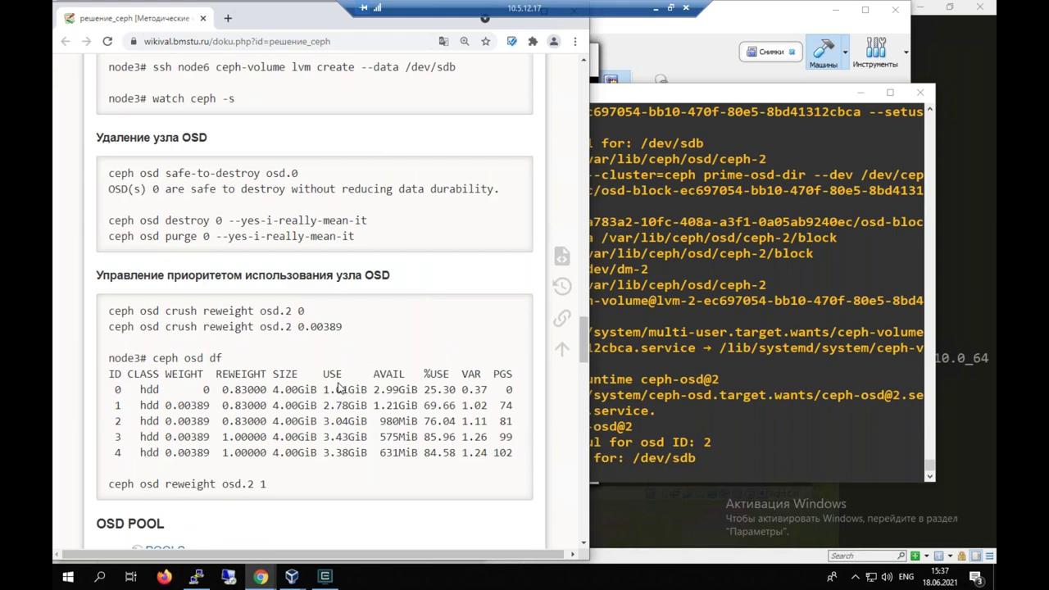
scroll(338, 386, "down", 3)
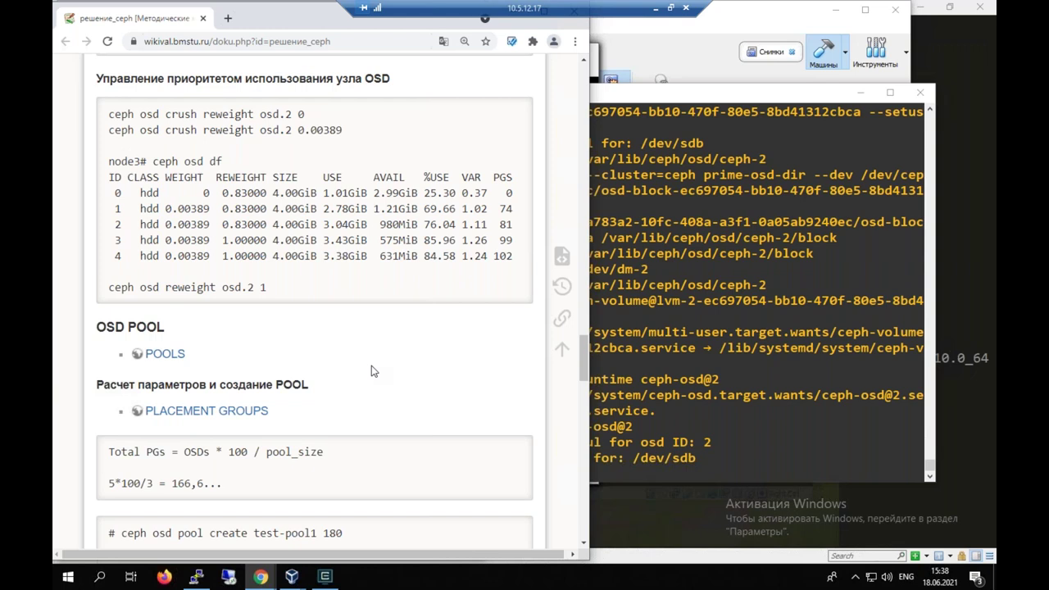
scroll(481, 379, "down", 3)
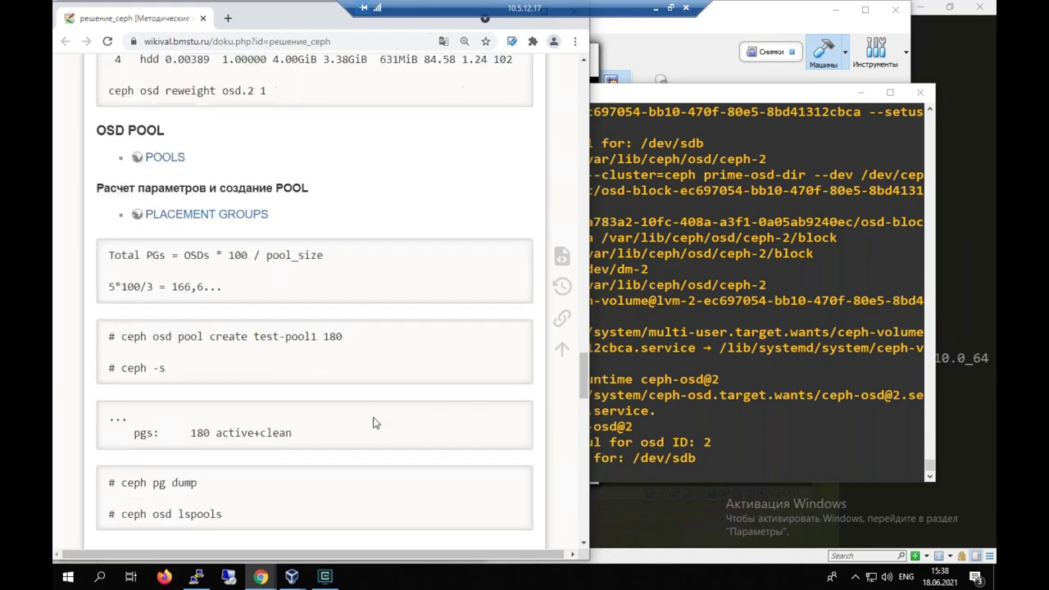
left_click_drag(254, 337, 316, 336)
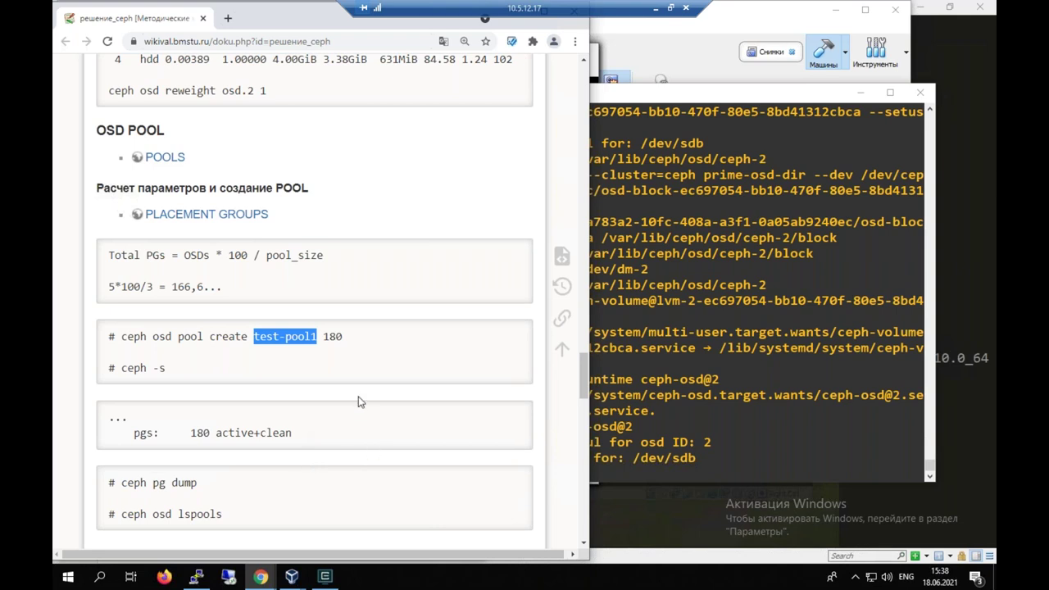
left_click_drag(324, 336, 343, 336)
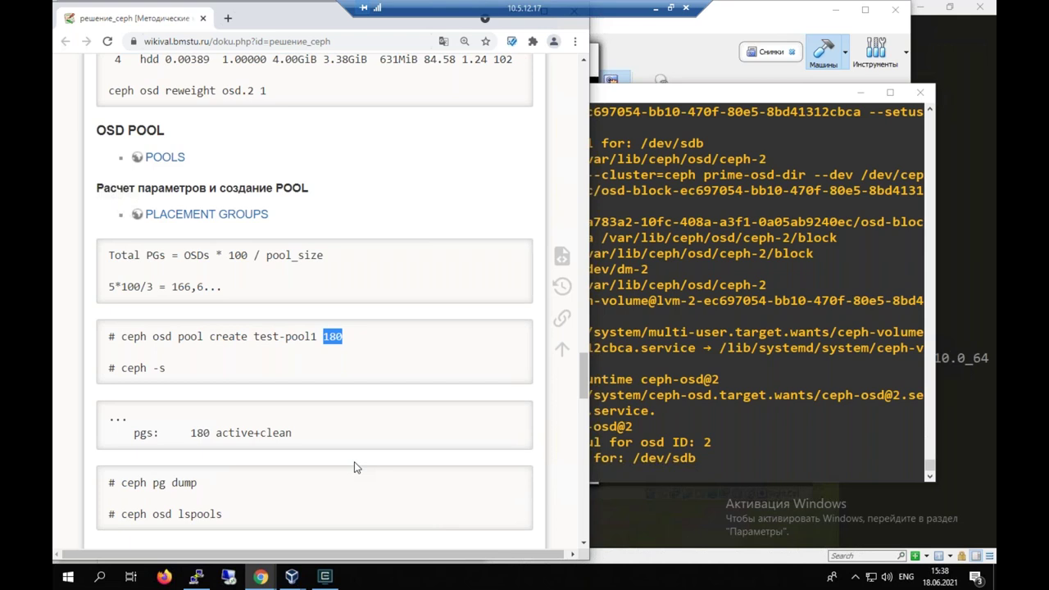
Point out the pool size 3 and the 100 factor in the PG formula
scroll(354, 461, "down", 3)
left_click_drag(319, 502, 342, 509)
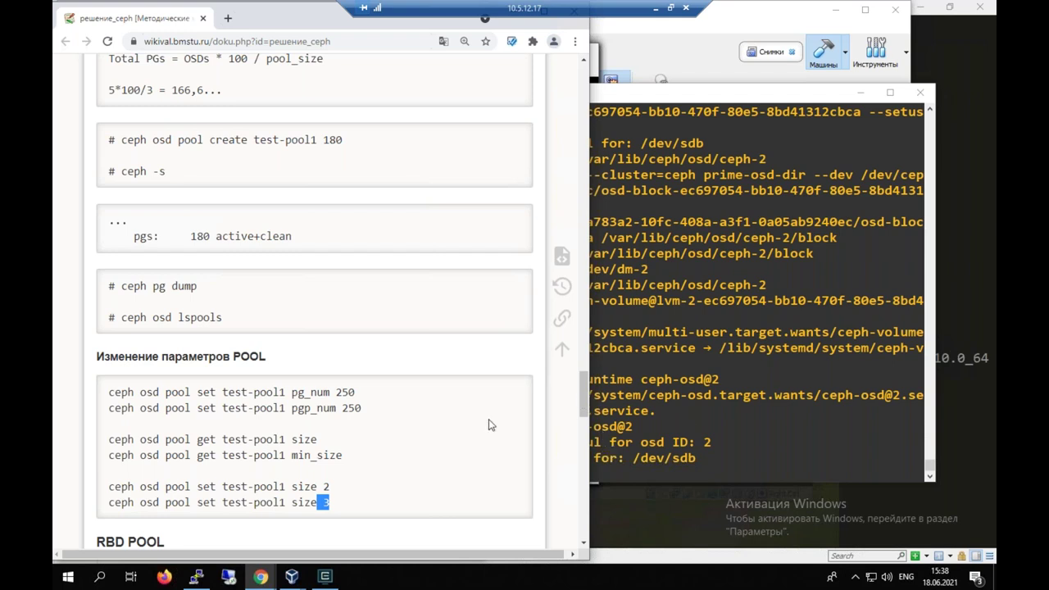
left_click(332, 460)
scroll(329, 459, "up", 3)
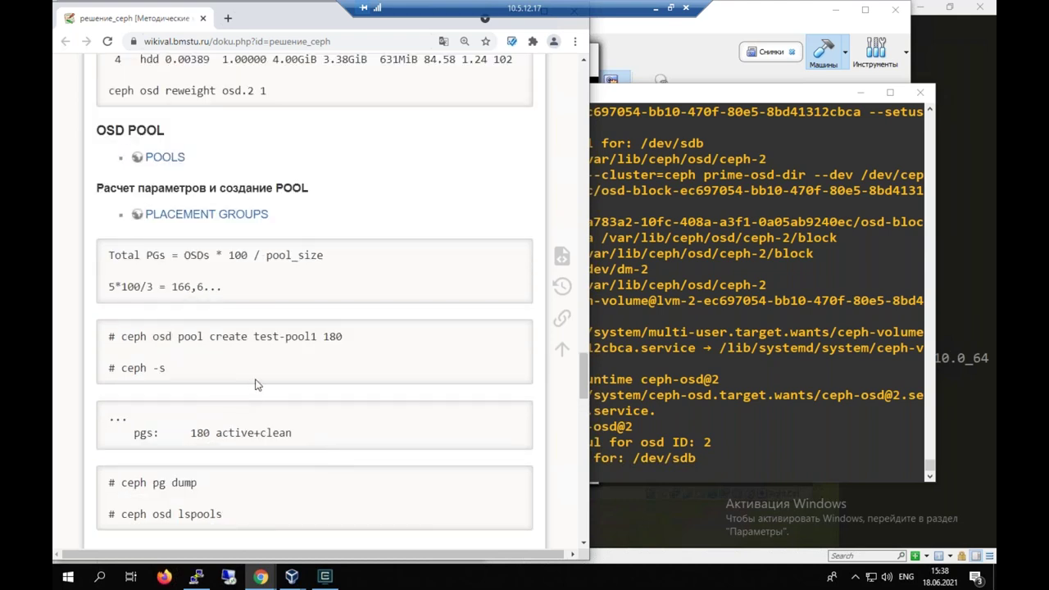
double_click(237, 256)
Create test-pool1 with 180 placement groups using ceph osd pool create test-pool1 180
left_click_drag(121, 336, 345, 337)
right_click(343, 338)
left_click(360, 347)
left_click(688, 361)
right_click(619, 320)
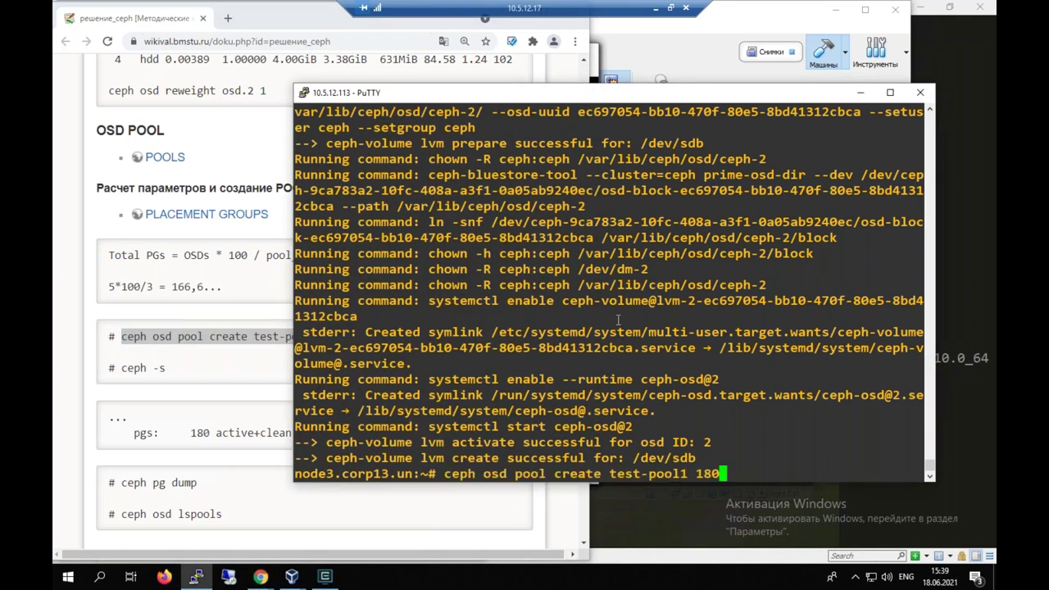
key("Return")
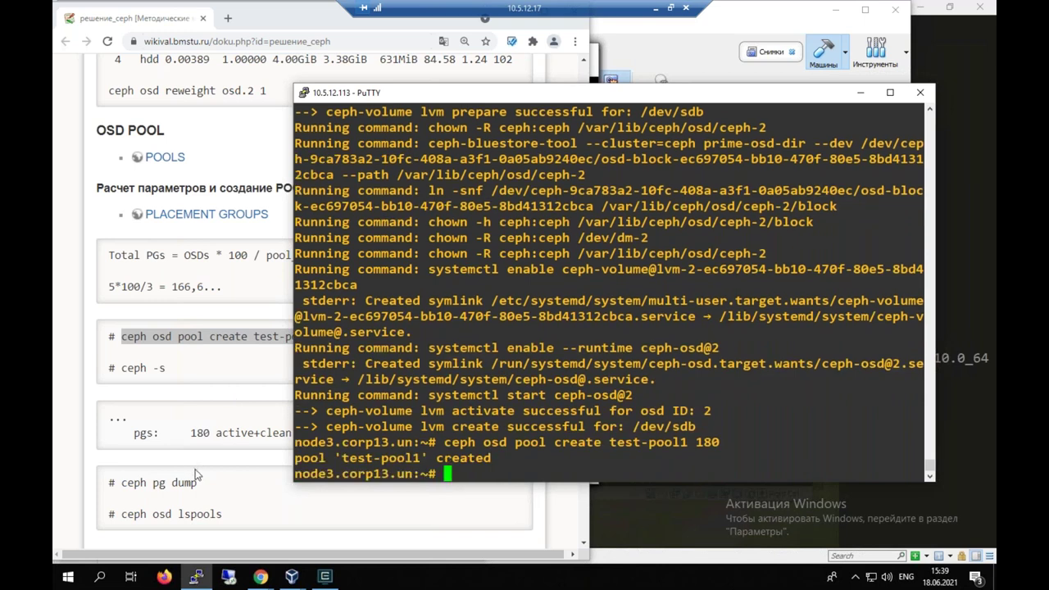
Run ceph -s and highlight the 180 pgs figure in the status
left_click(133, 392)
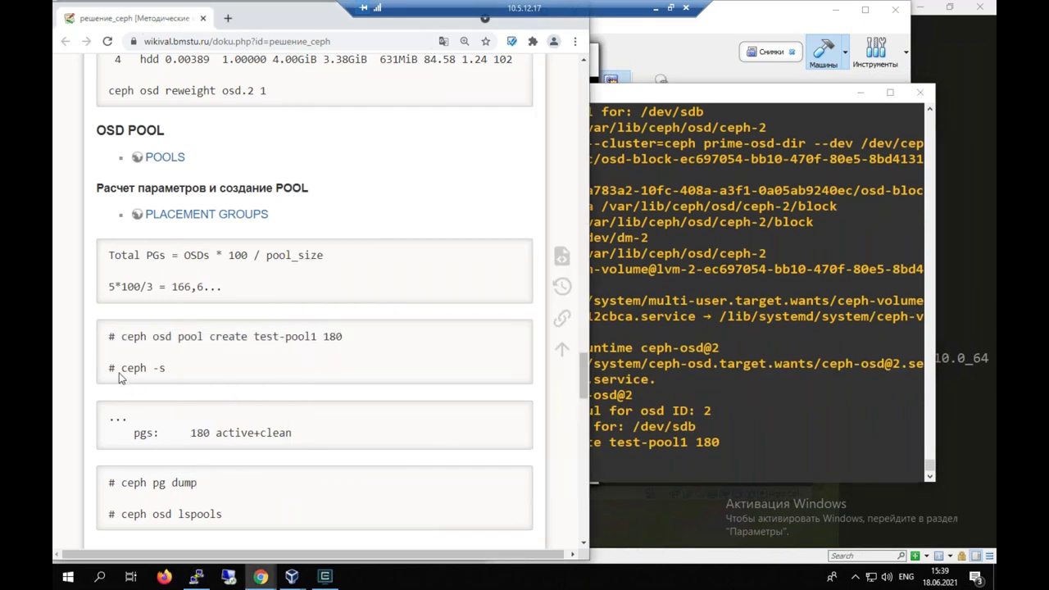
left_click_drag(120, 368, 177, 371)
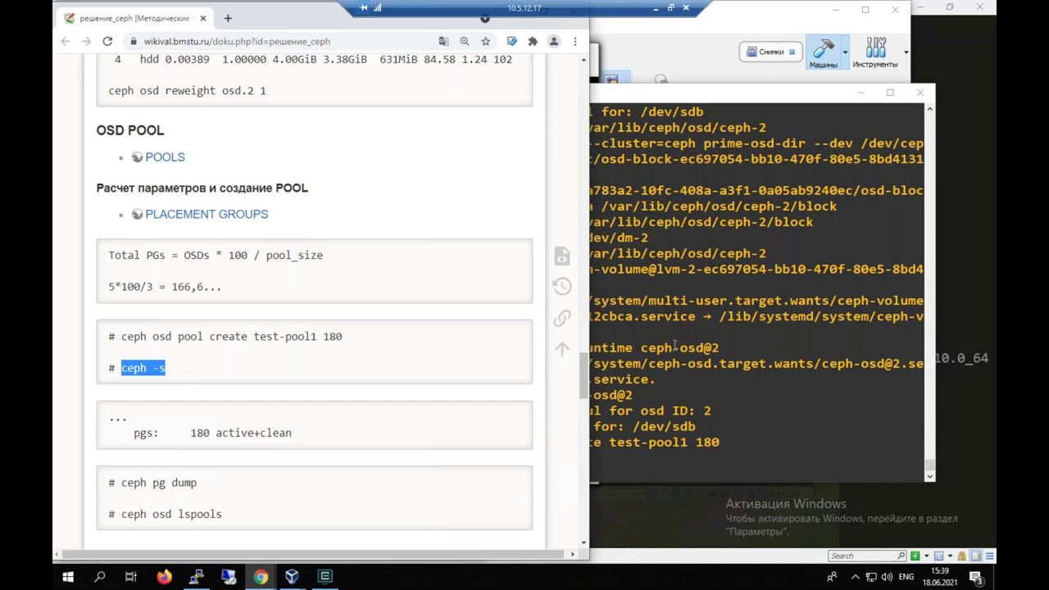
right_click(675, 347)
key("Return")
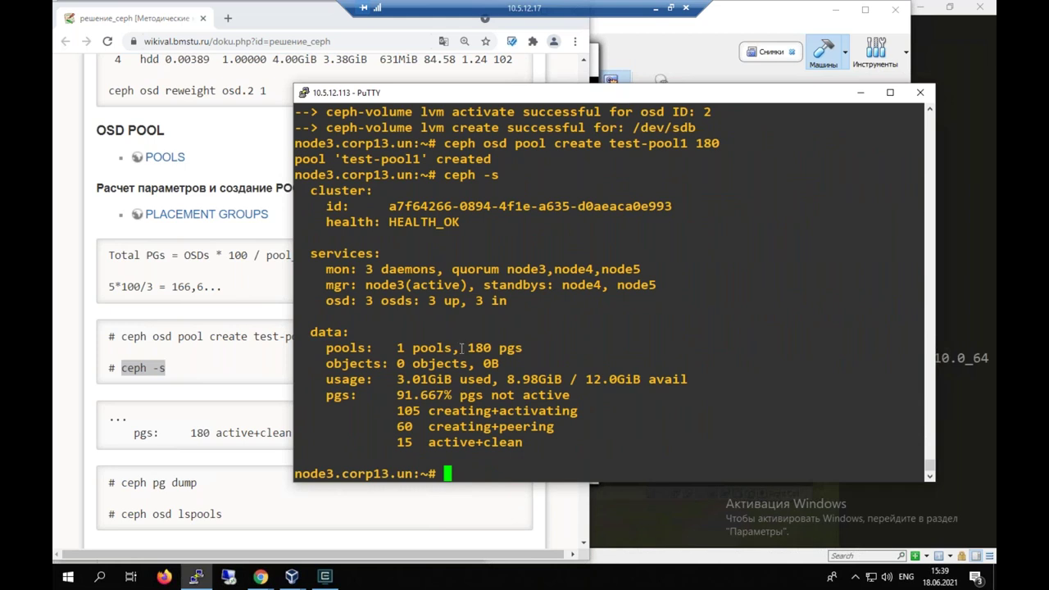
left_click_drag(461, 347, 522, 348)
Run ceph pg dump to list details of every placement group
left_click(219, 432)
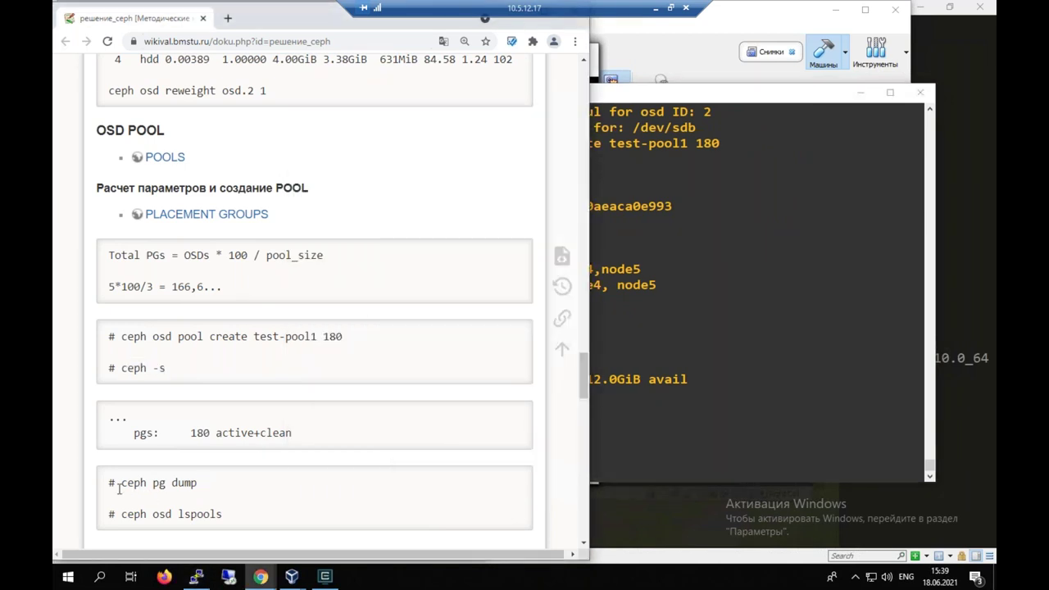
double_click(134, 483)
left_click_drag(188, 483, 199, 485)
key("ctrl+c")
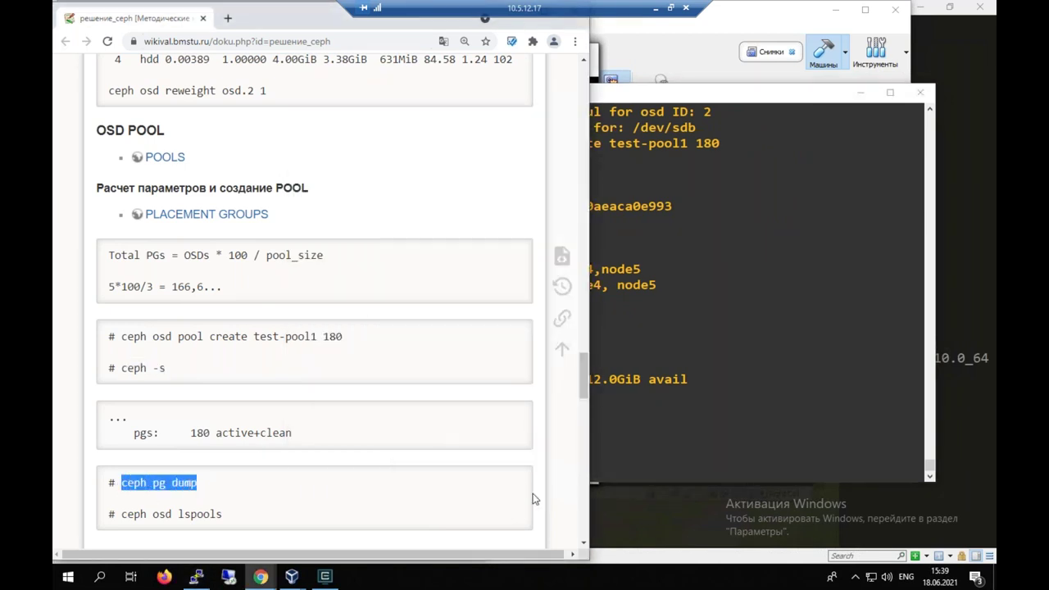
left_click(656, 391)
right_click(655, 390)
key("Return")
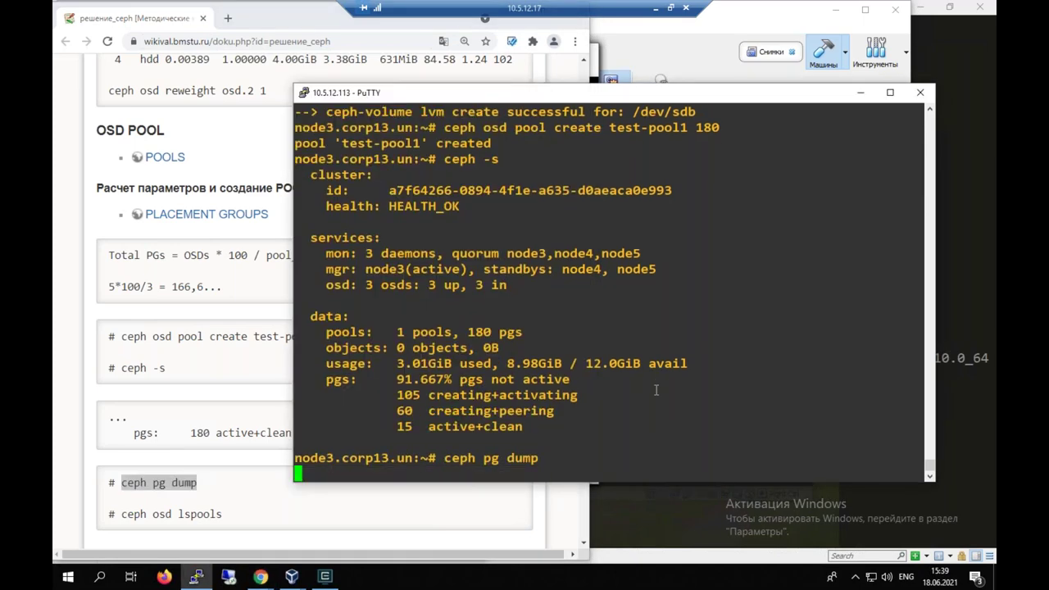
Mark the OSD sets for PGs 1.1f through 1.23, such as [0,2,1] and [2,0,1]
scroll(656, 390, "up", 20)
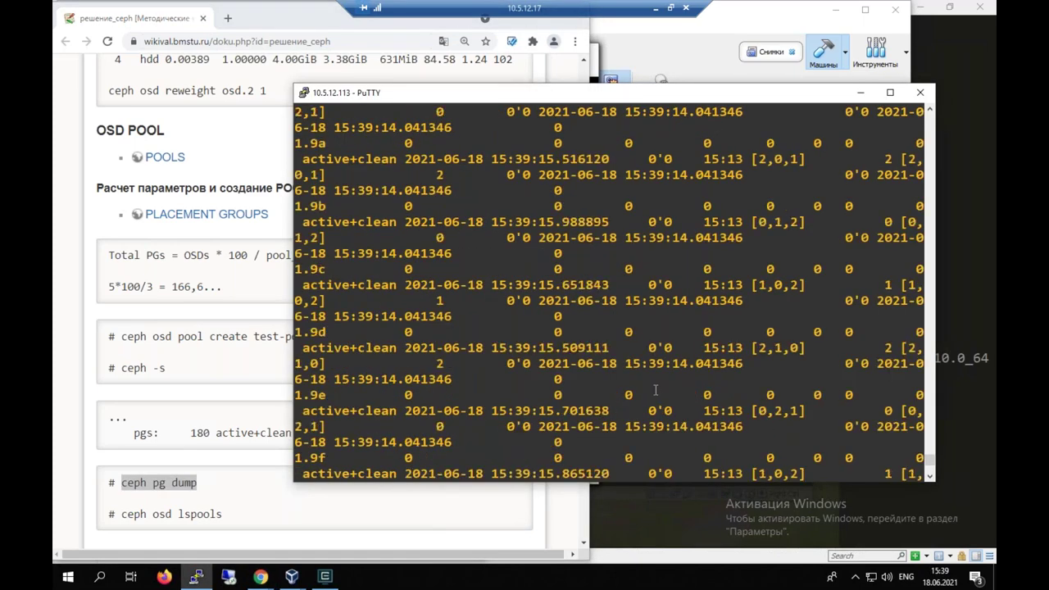
scroll(656, 390, "up", 20)
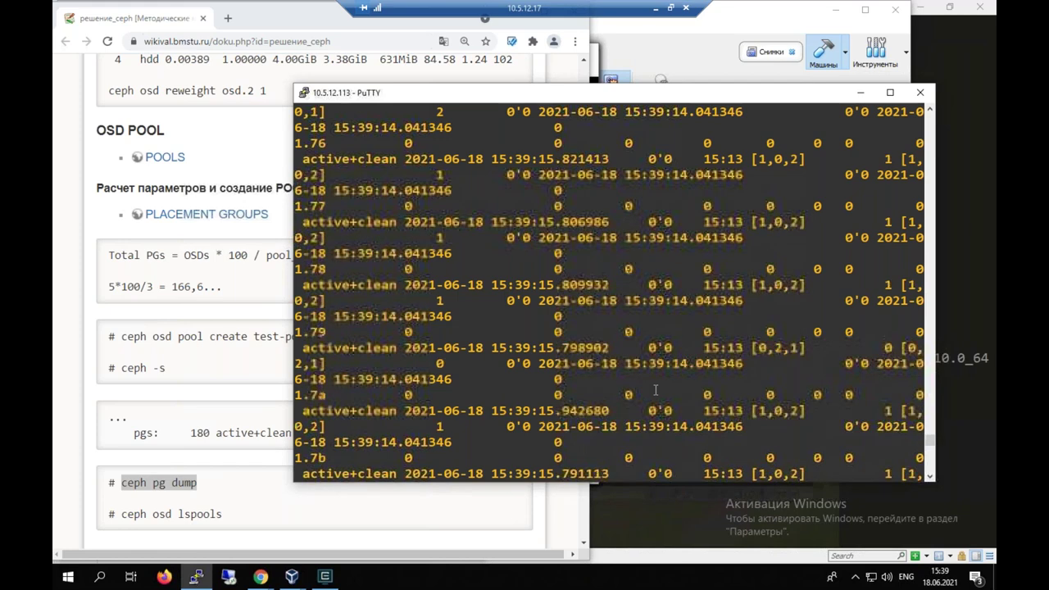
scroll(655, 390, "up", 20)
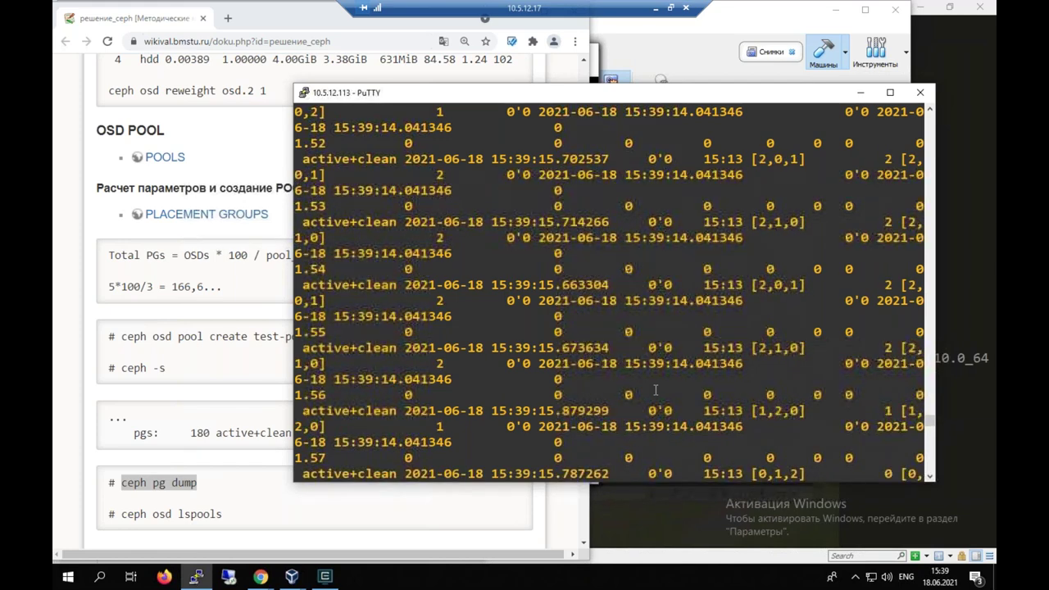
left_click_drag(752, 159, 801, 159)
left_click_drag(749, 223, 807, 222)
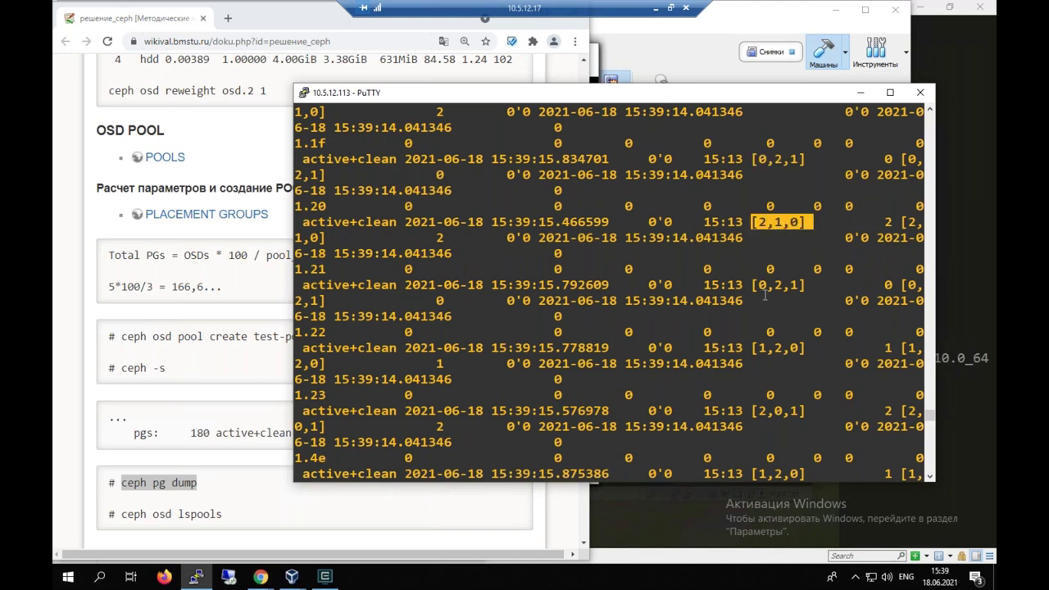
left_click_drag(766, 285, 806, 285)
left_click_drag(753, 348, 805, 348)
left_click_drag(753, 410, 814, 411)
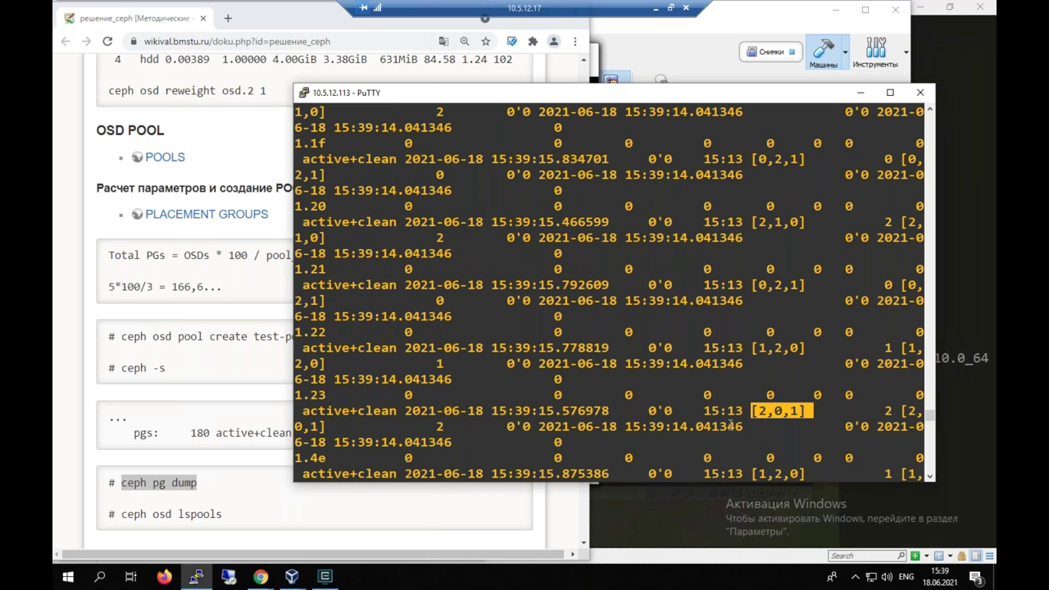
Run ceph osd lspools to confirm 1 test-pool1 is listed
left_click(218, 509)
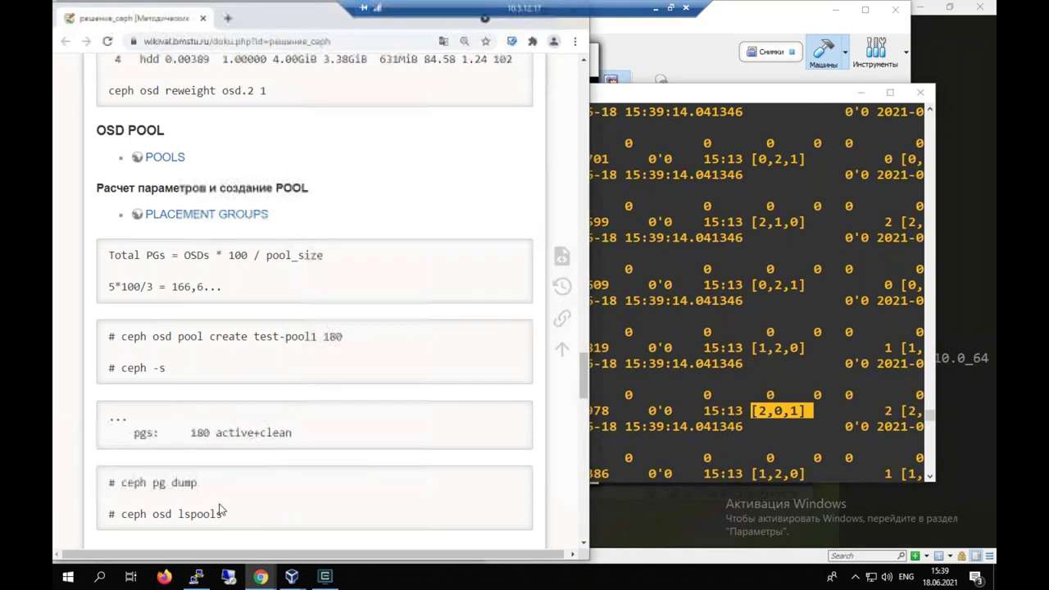
scroll(147, 439, "down", 2)
left_click_drag(123, 383, 226, 383)
left_click(155, 382)
left_click_drag(121, 383, 223, 383)
key("ctrl+c")
left_click(645, 333)
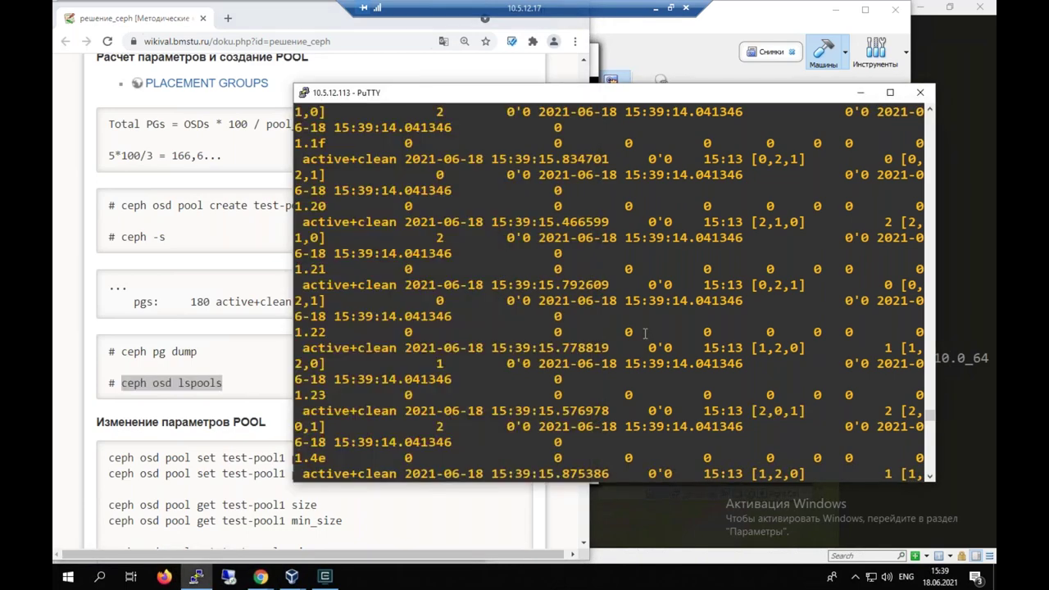
right_click(645, 334)
key("Return")
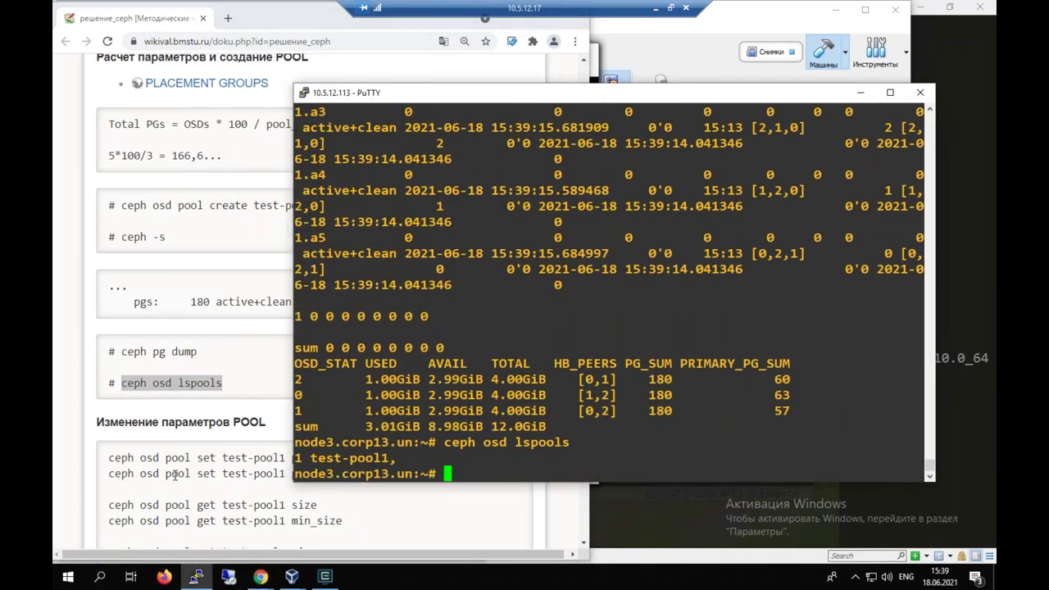
left_click(178, 476)
scroll(179, 476, "down", 1)
Run ceph df, reporting 12.0GiB raw capacity and empty test-pool1 with 2.79GiB available
scroll(178, 475, "down", 5)
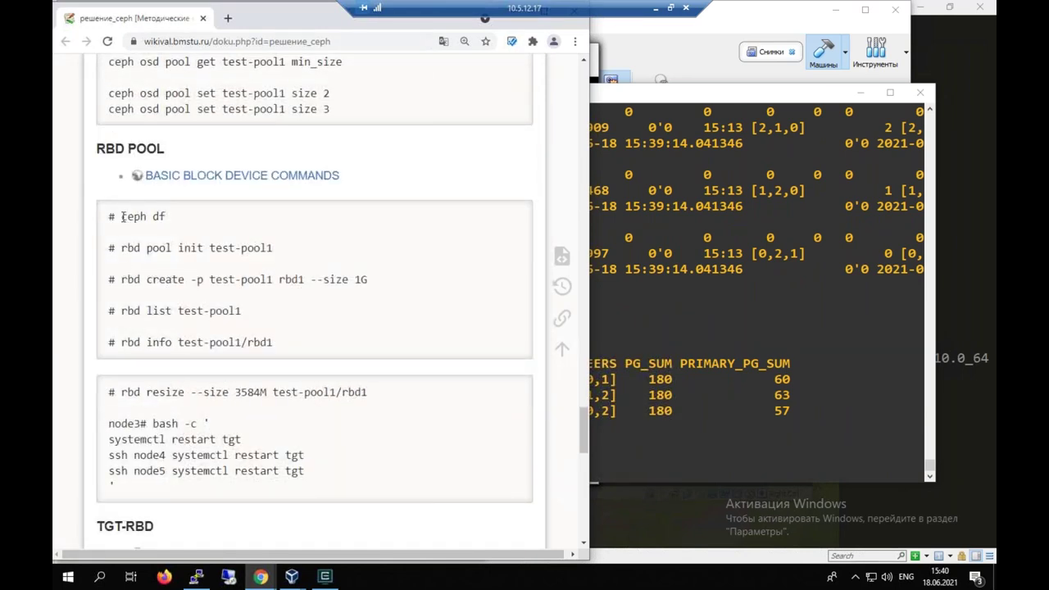
left_click_drag(121, 217, 166, 216)
key("ctrl+c")
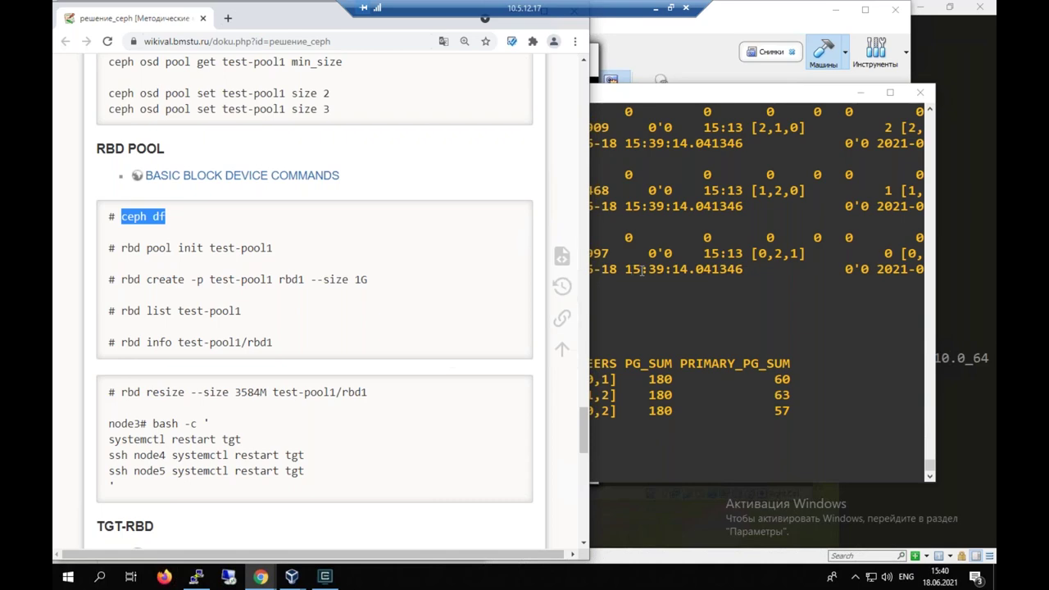
right_click(643, 271)
key("Return")
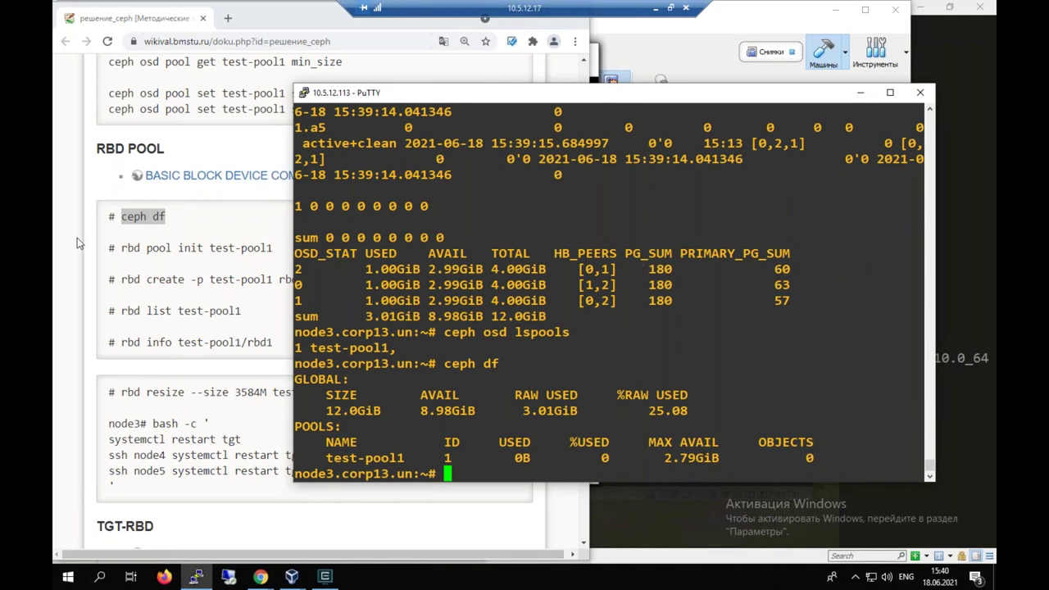
left_click(105, 269)
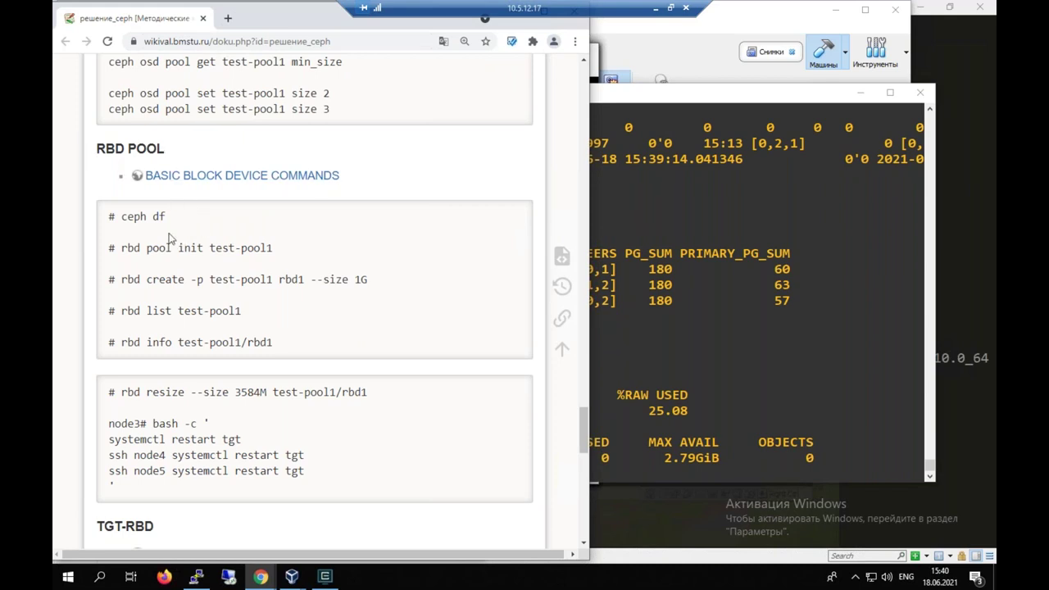
left_click_drag(121, 251, 134, 250)
right_click(234, 174)
left_click(254, 177)
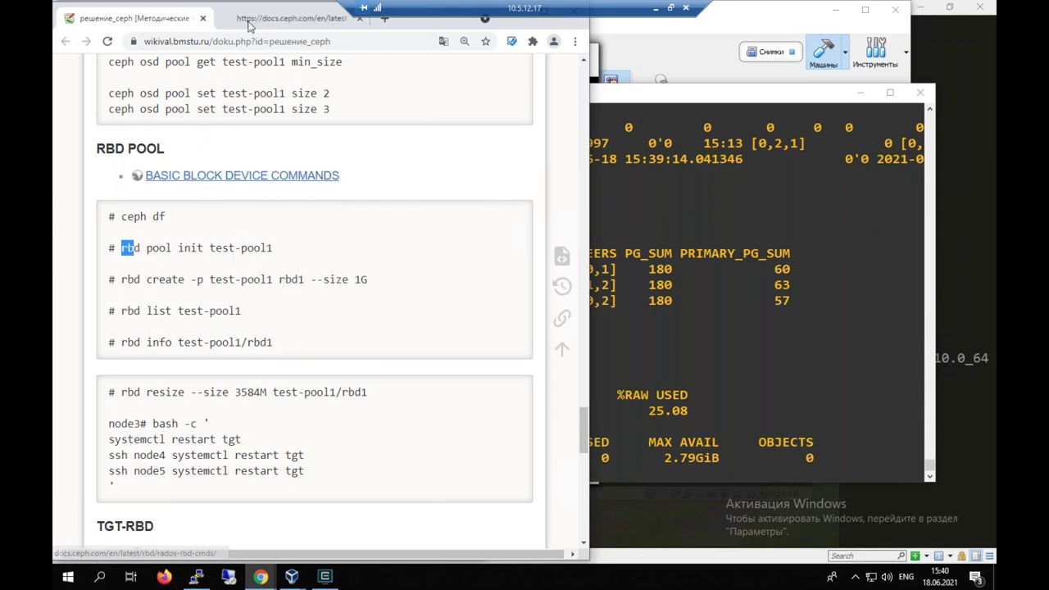
left_click(250, 25)
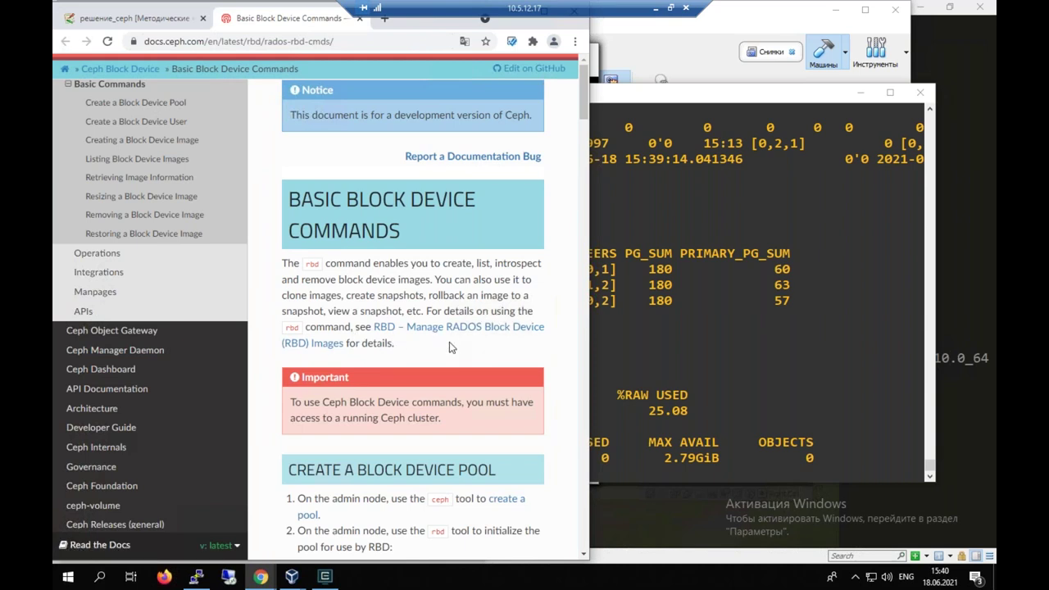
left_click_drag(446, 329, 480, 336)
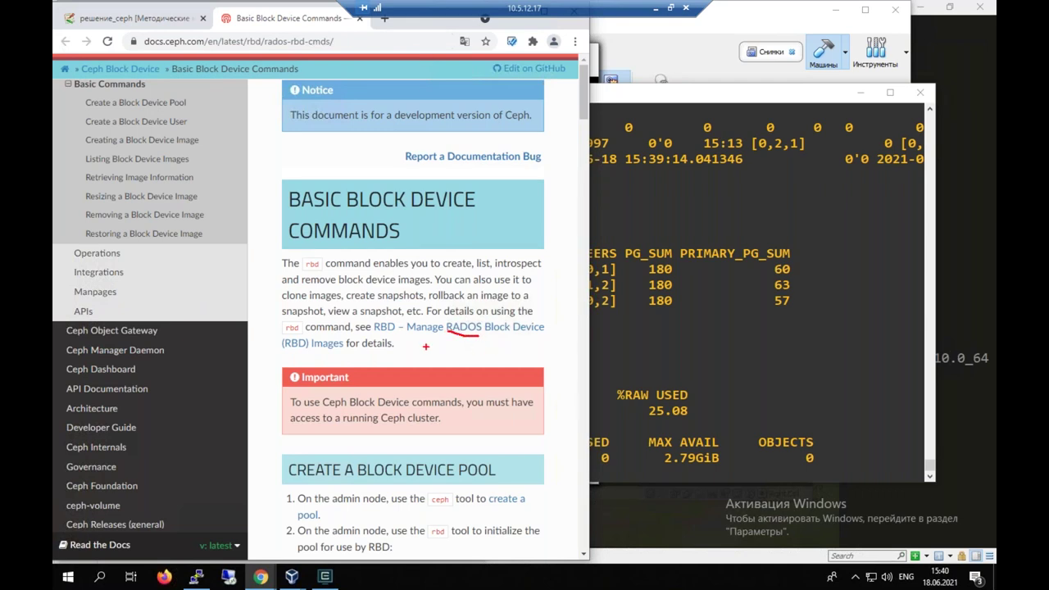
key("Escape")
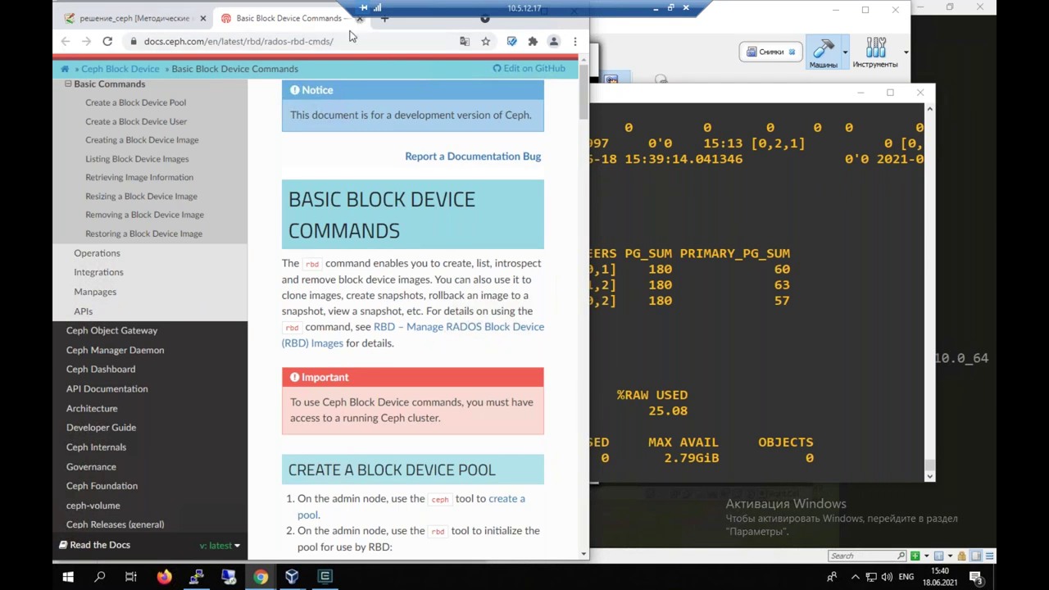
left_click(359, 18)
left_click_drag(122, 248, 285, 258)
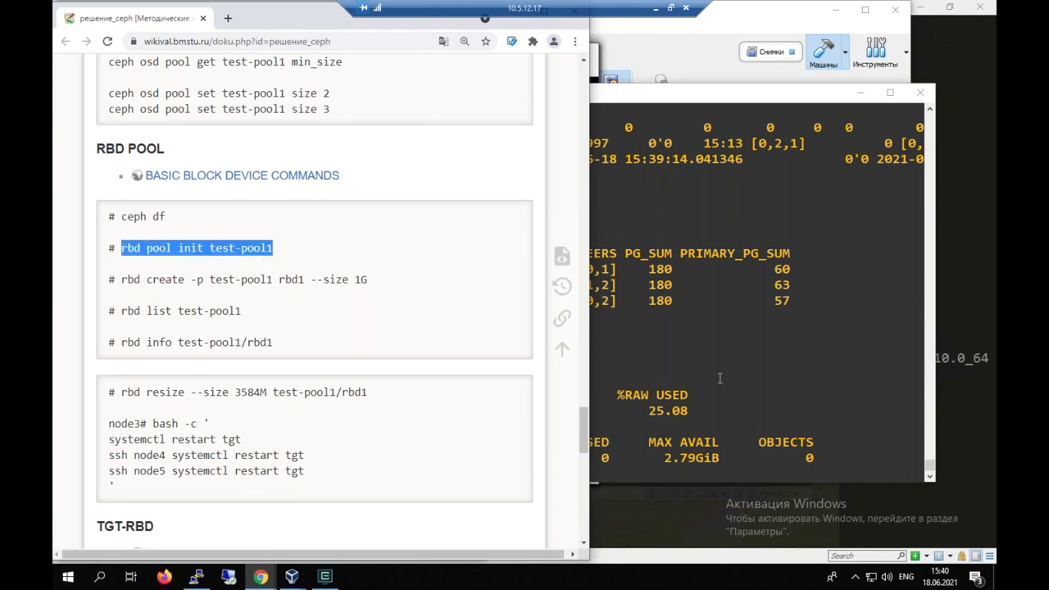
Initialise test-pool1 with rbd pool init and create the 1G image rbd1 in it
left_click(697, 318)
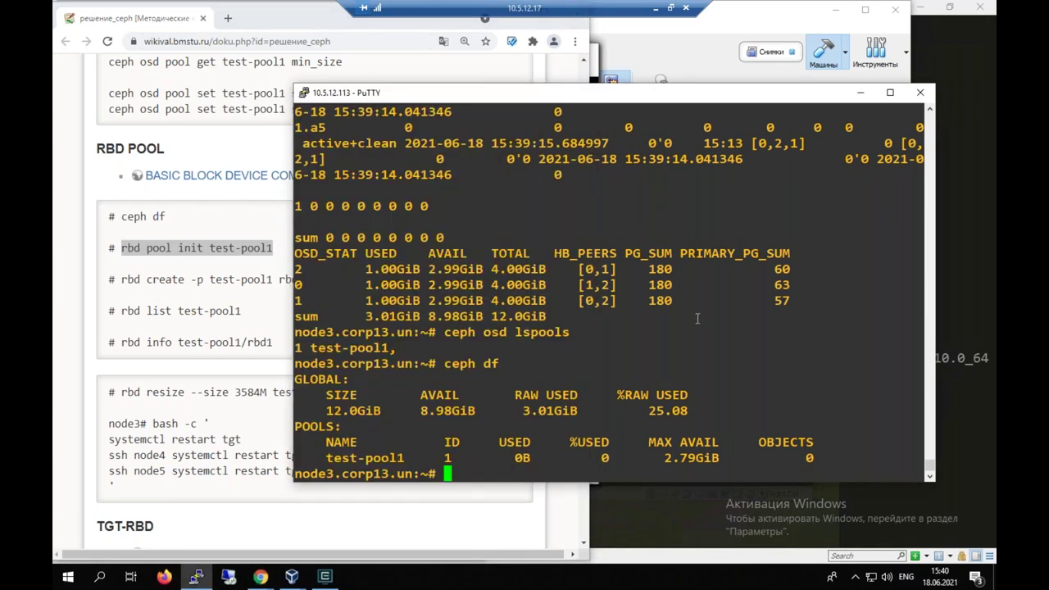
right_click(697, 318)
key("Return")
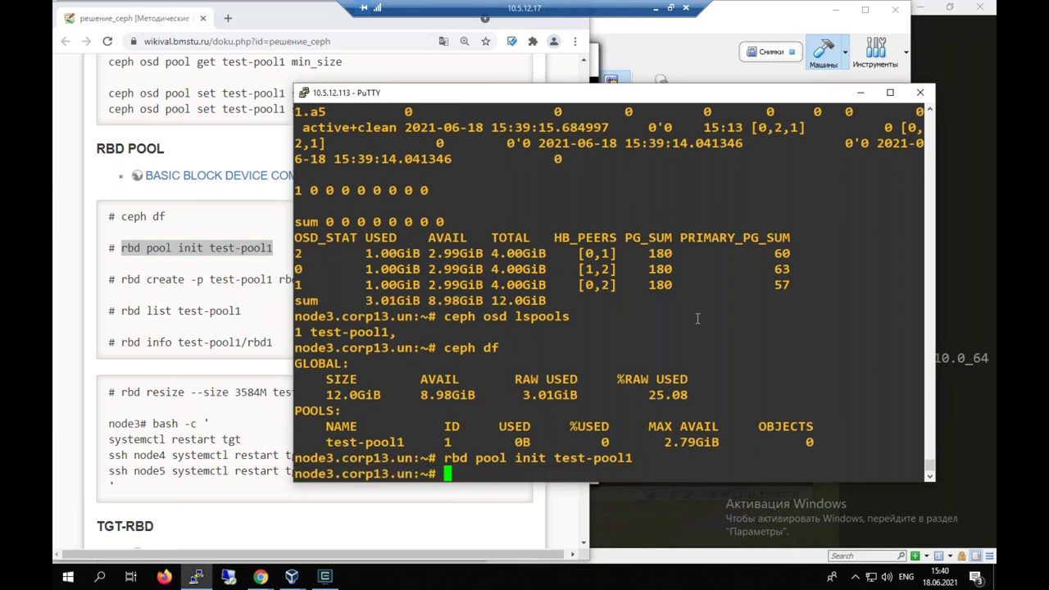
left_click(238, 334)
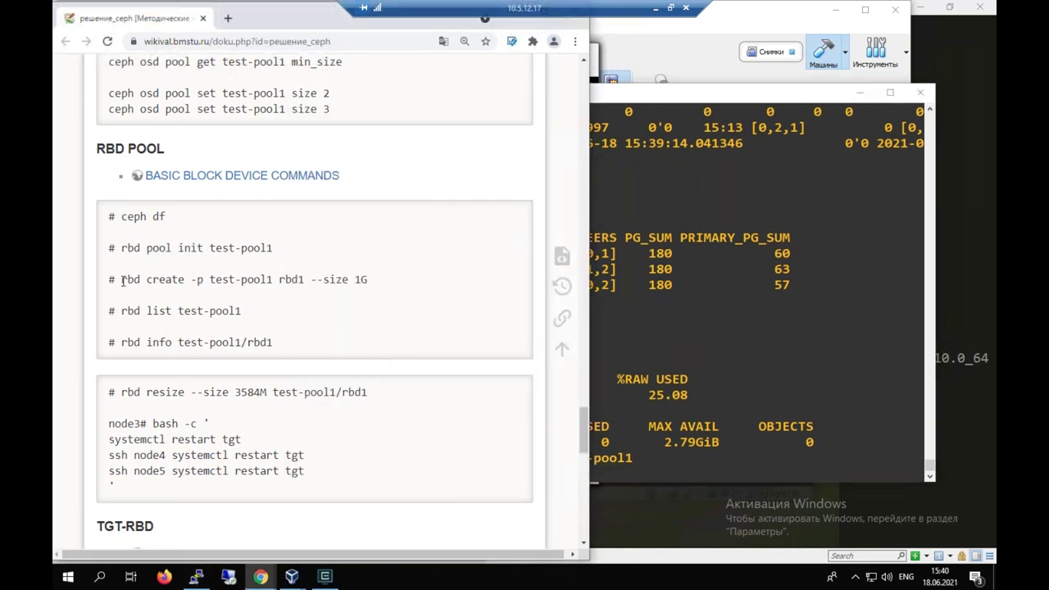
left_click_drag(120, 280, 311, 281)
left_click(289, 280)
left_click_drag(121, 279, 376, 280)
key("ctrl+c")
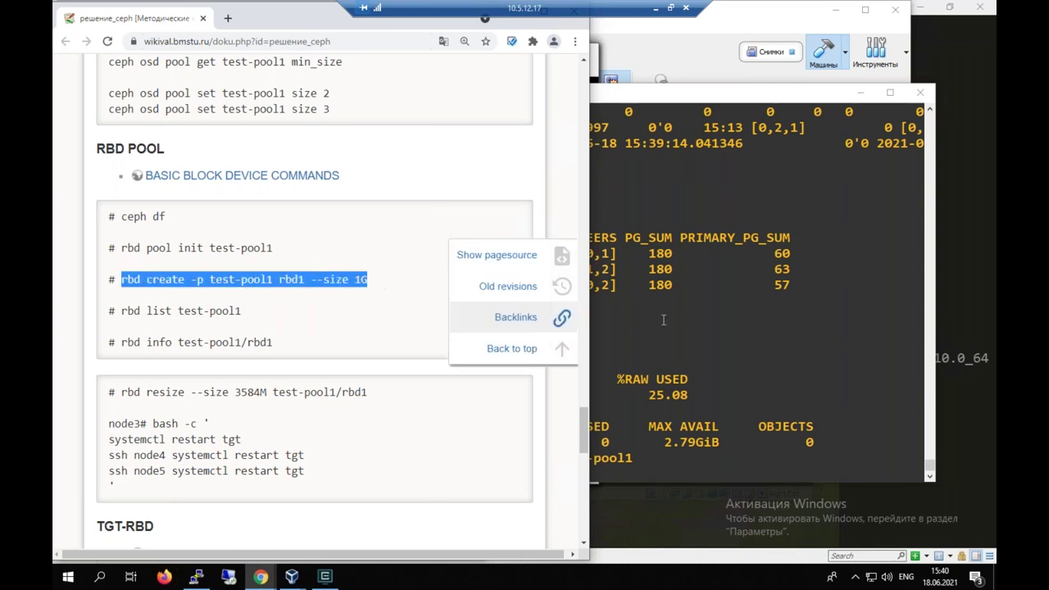
left_click(667, 318)
right_click(666, 317)
key("Return")
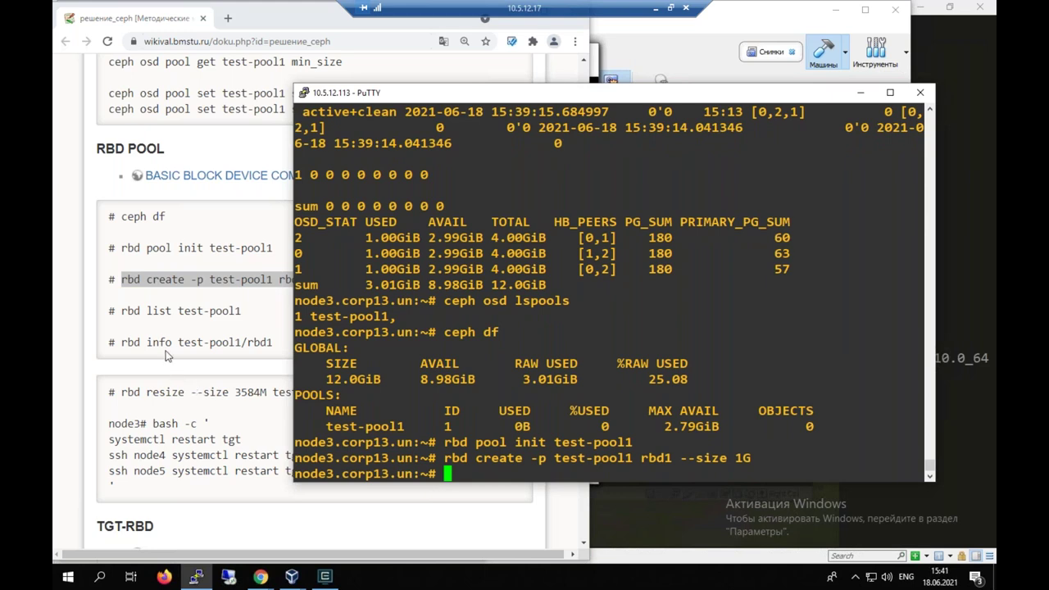
Run rbd list test-pool1 to confirm rbd1 exists
left_click(169, 360)
left_click_drag(119, 311, 247, 311)
key("ctrl+c")
left_click(689, 316)
right_click(689, 315)
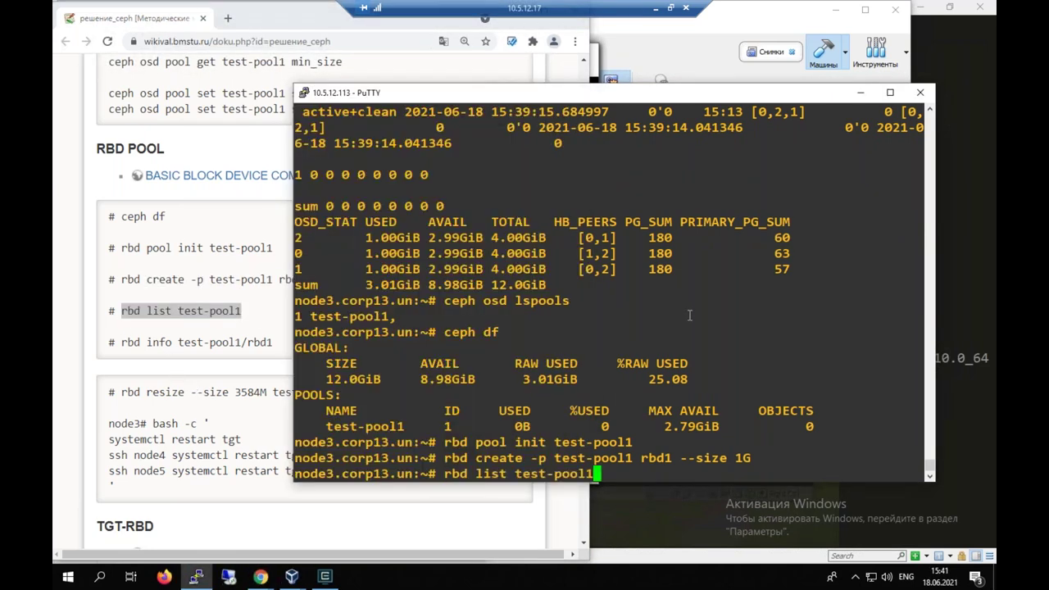
key("Return")
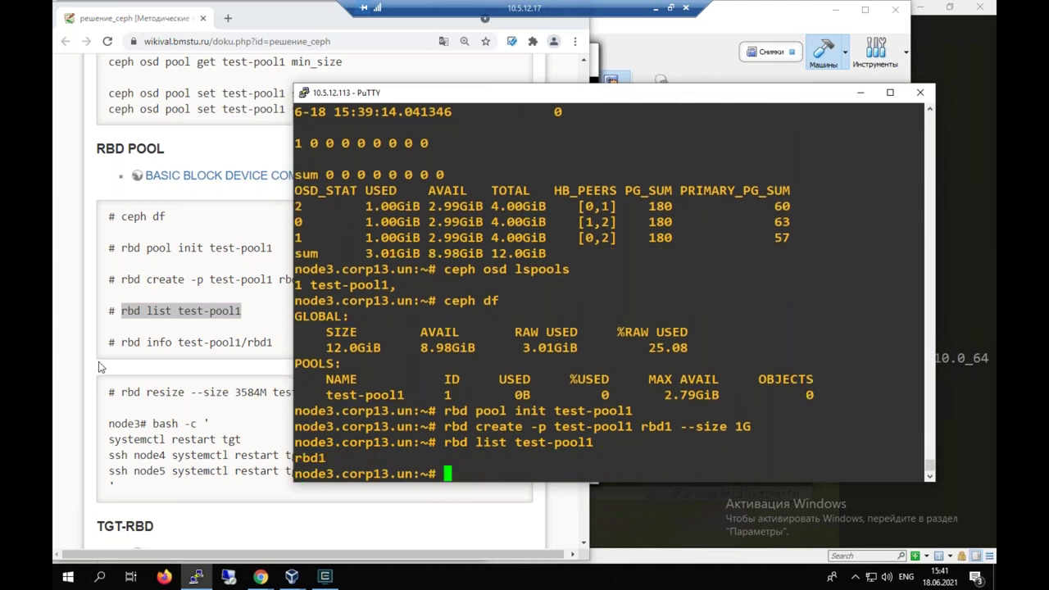
Log out of node3 with Ctrl+D, returning to node1's prompt
left_click(183, 505)
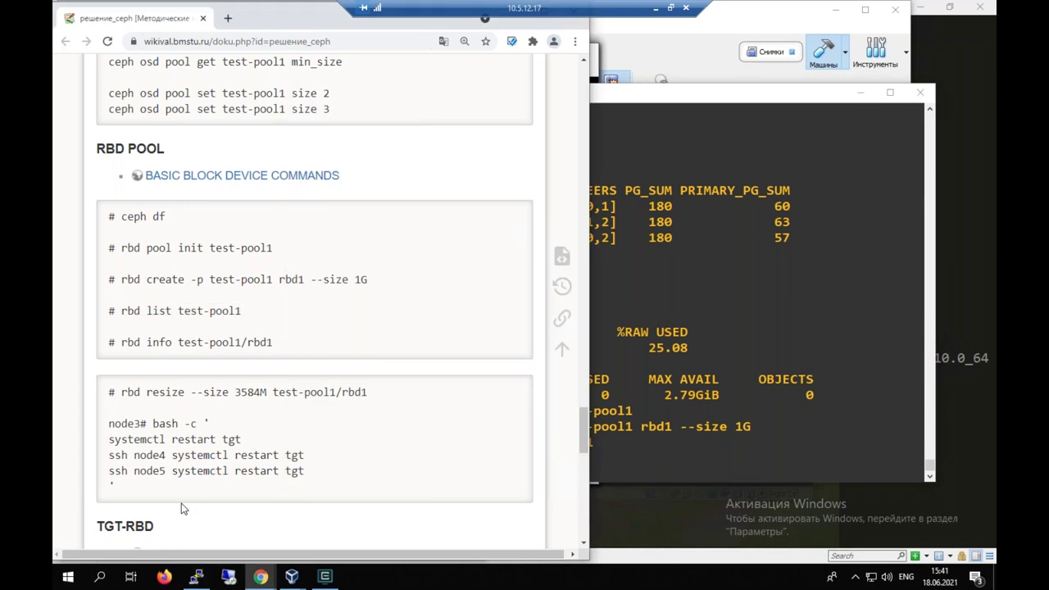
scroll(182, 505, "down", 3)
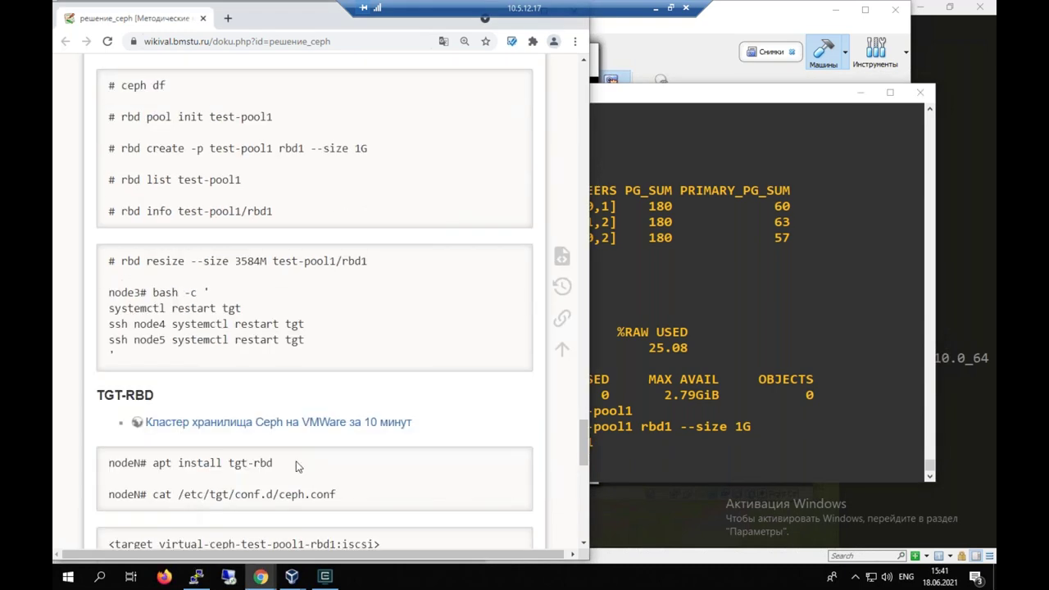
scroll(296, 468, "down", 1)
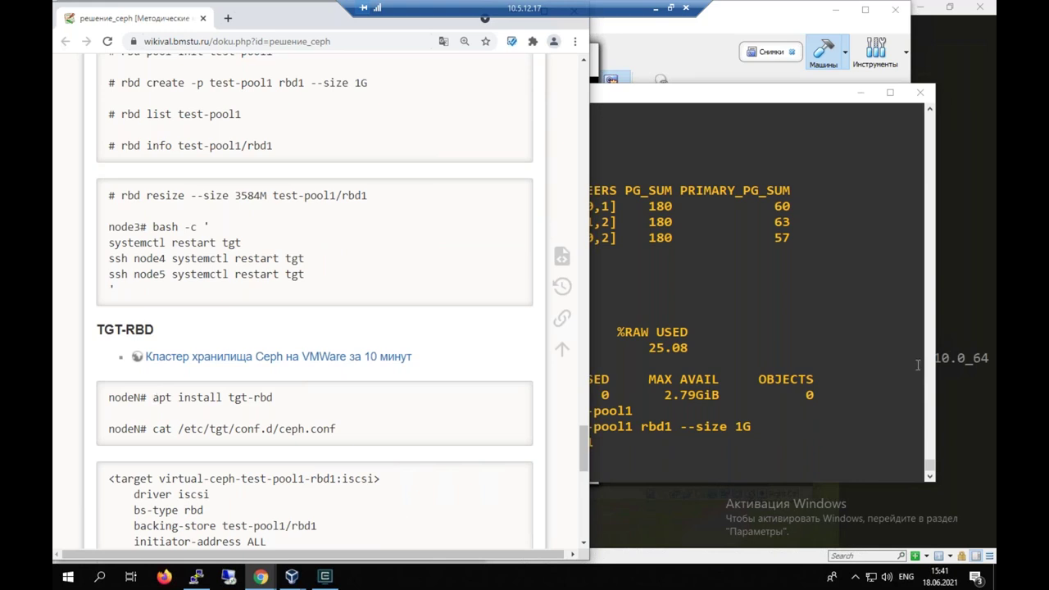
left_click(791, 343)
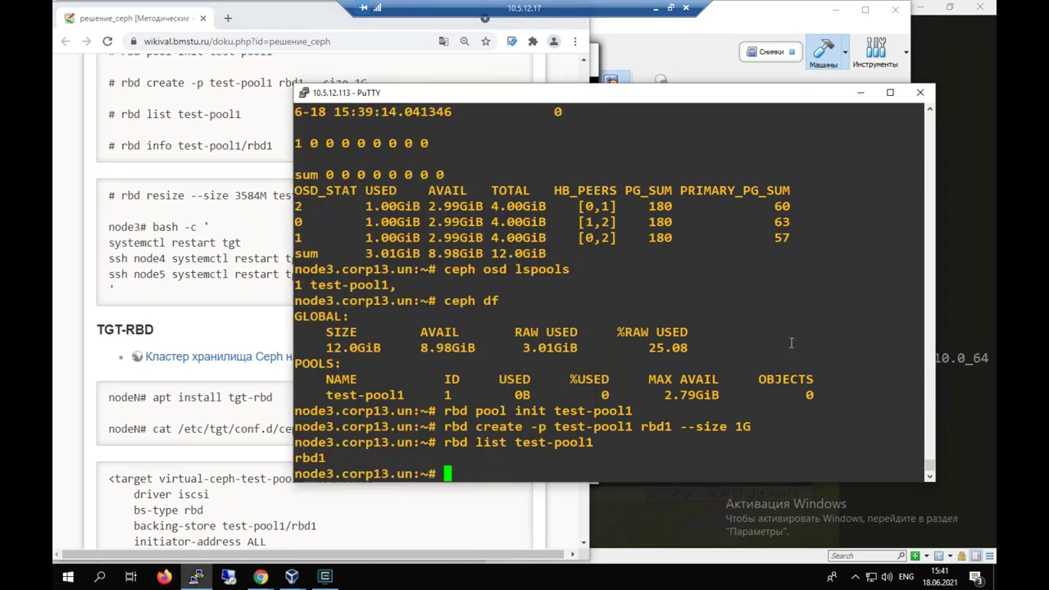
key("ctrl+d")
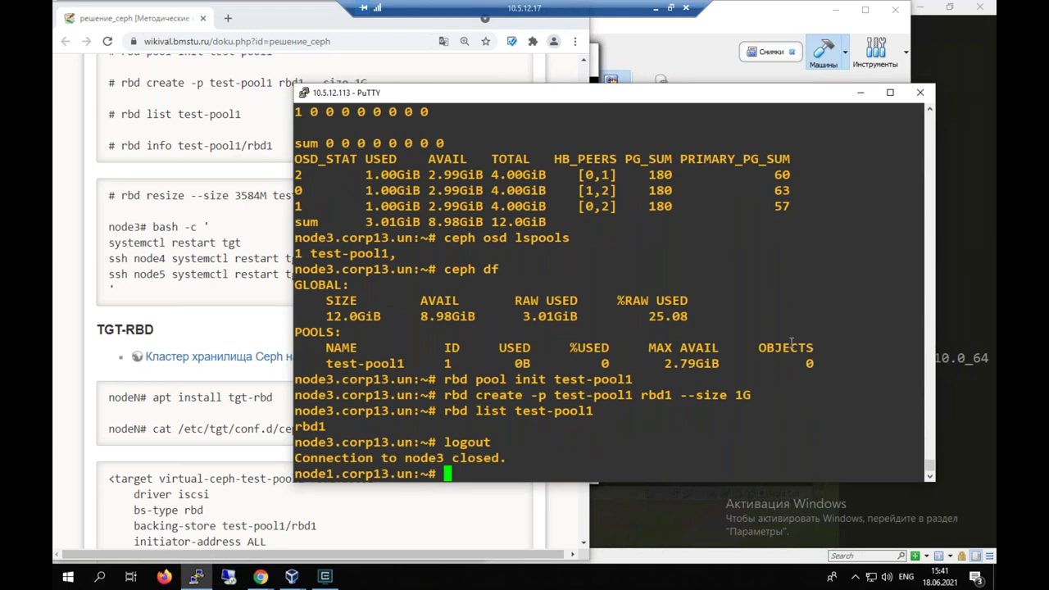
Rerun the ansible apt command from history to install tgt-rbd on the added nodes
type("an")
key("Up")
key("Up")
key("Up")
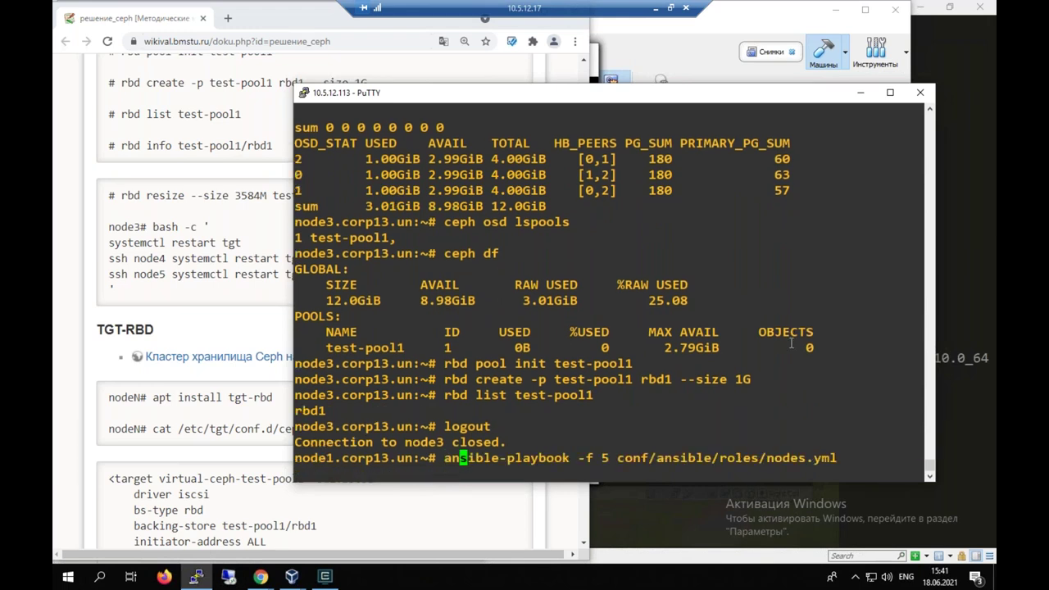
key("Up")
key("Down")
key("Up")
key("Up")
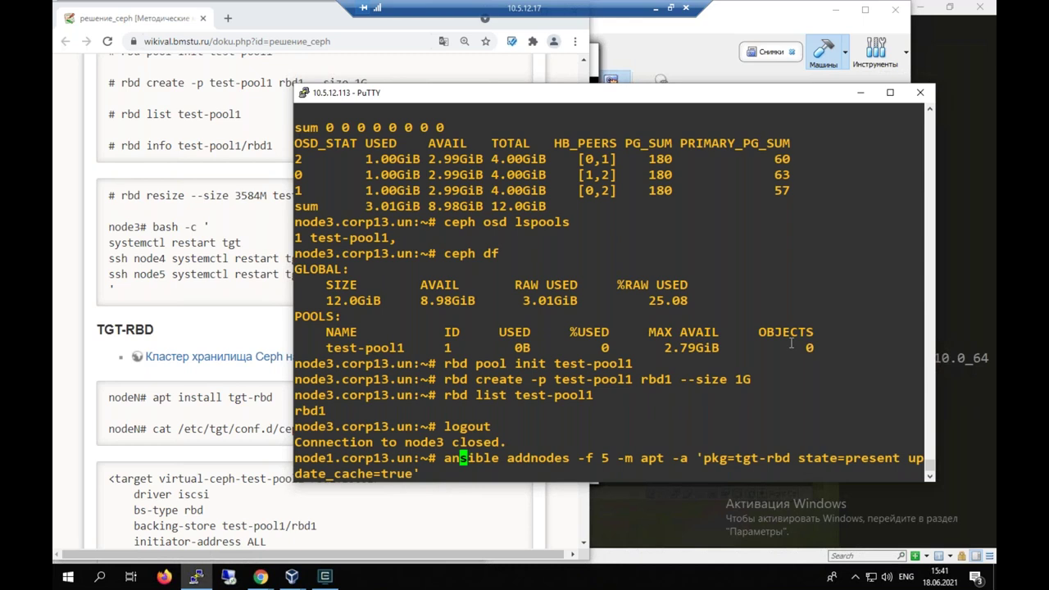
key("Return")
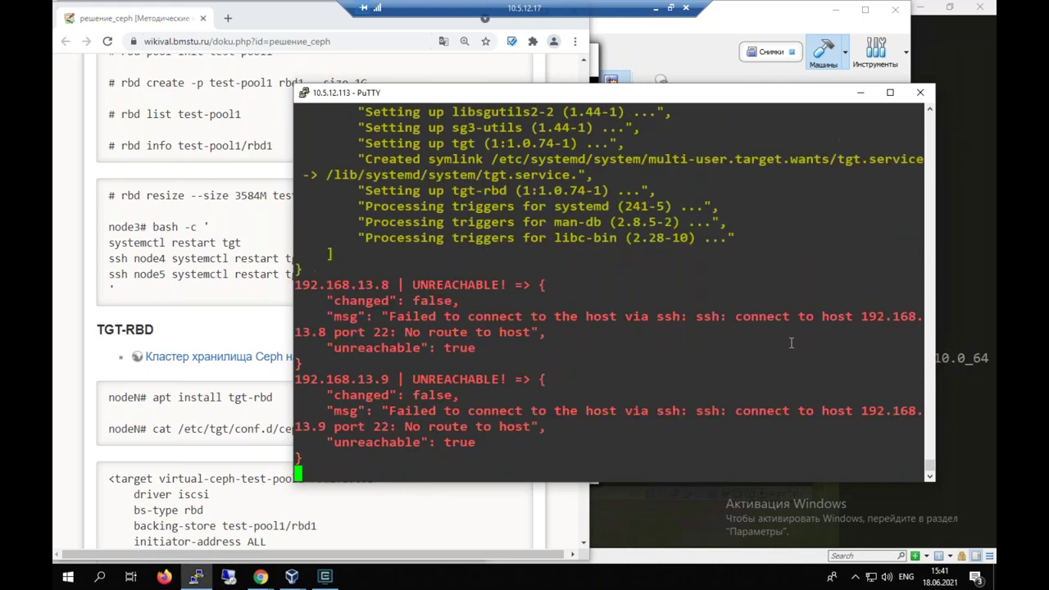
SSH into node3, log in, and type vim to edit the ceph.conf path from the guide
type("ssh node3")
key("Return")
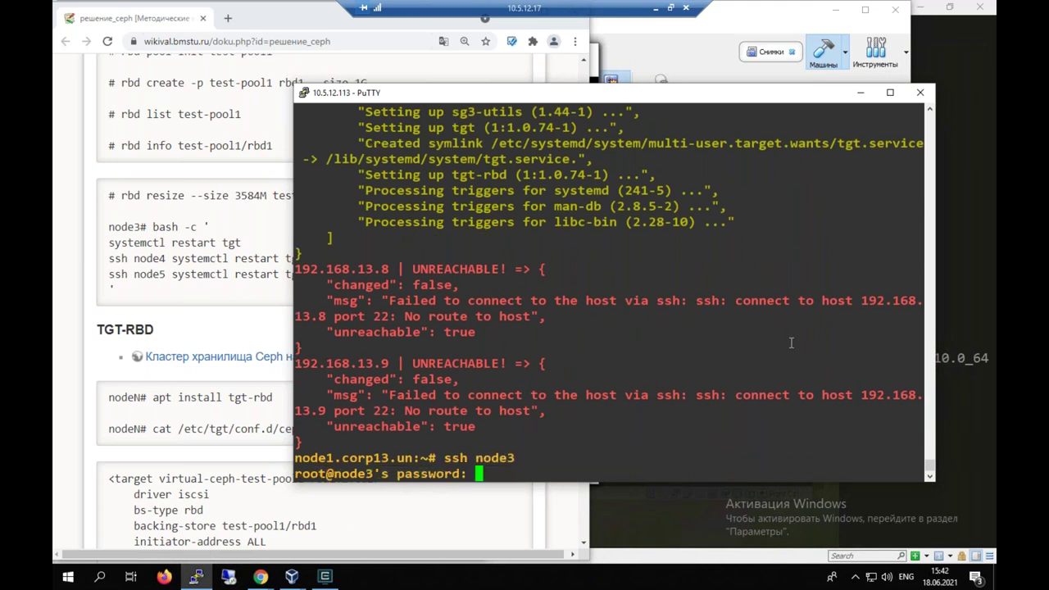
key("Return")
left_click(220, 510)
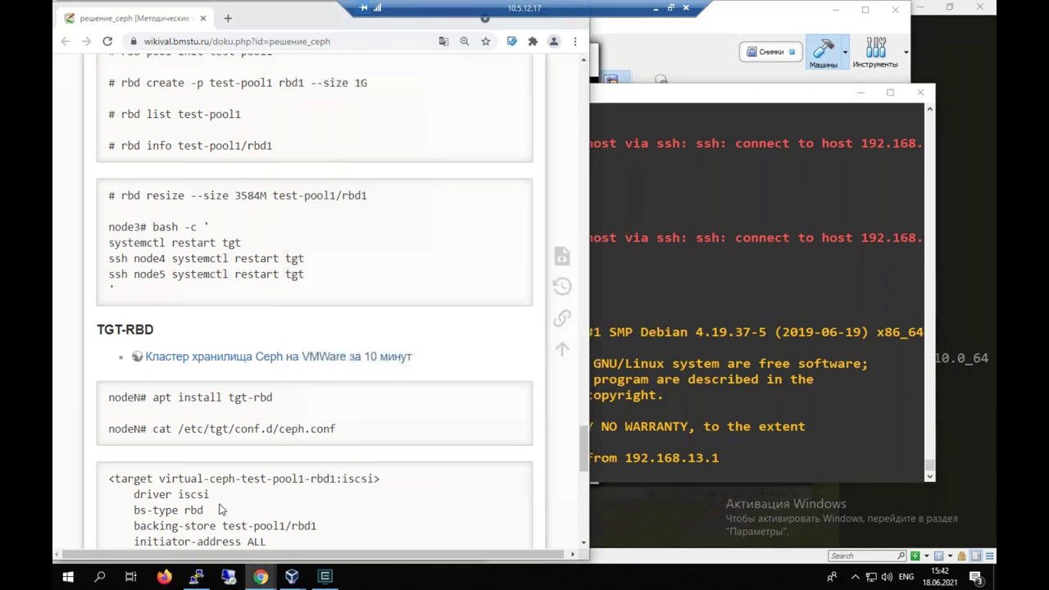
scroll(219, 510, "down", 3)
left_click_drag(178, 300, 336, 300)
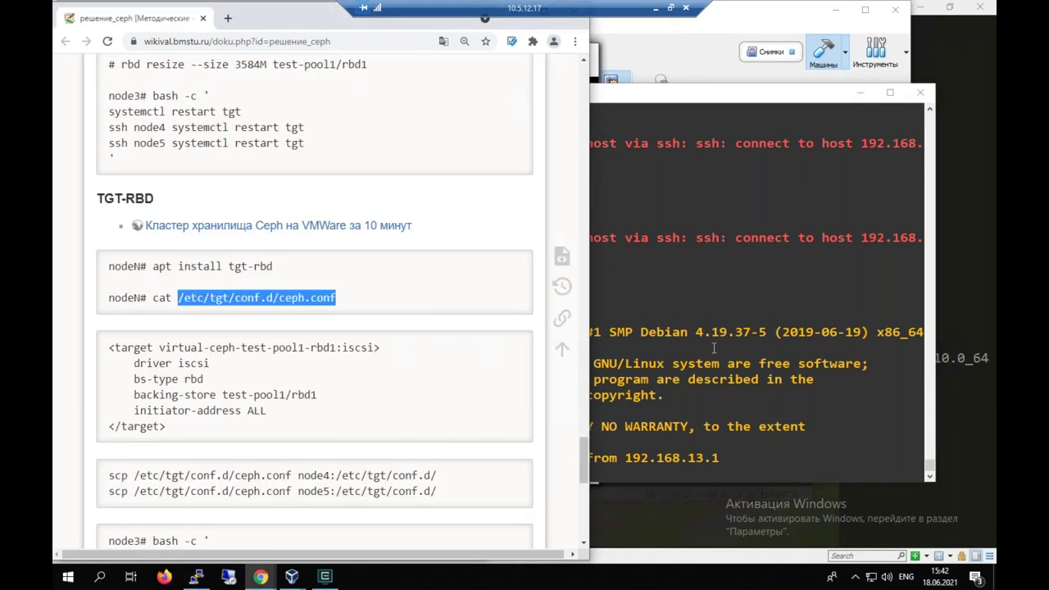
left_click(714, 348)
key("Return")
type("vim")
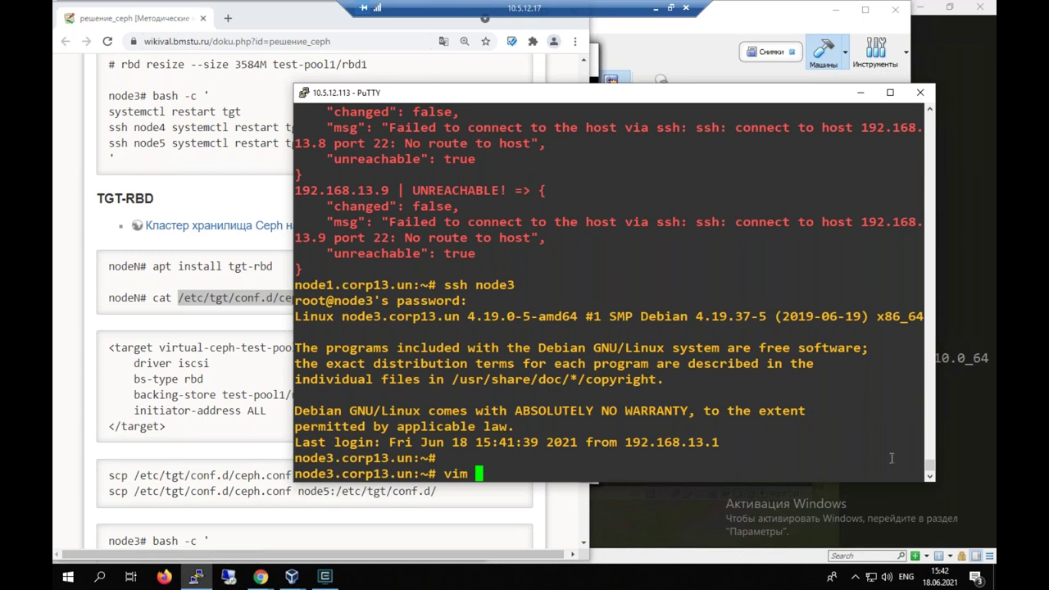
Create /etc/tgt/conf.d/ceph.conf in vim and paste the wiki's <target> block into it
right_click(643, 309)
key("Return")
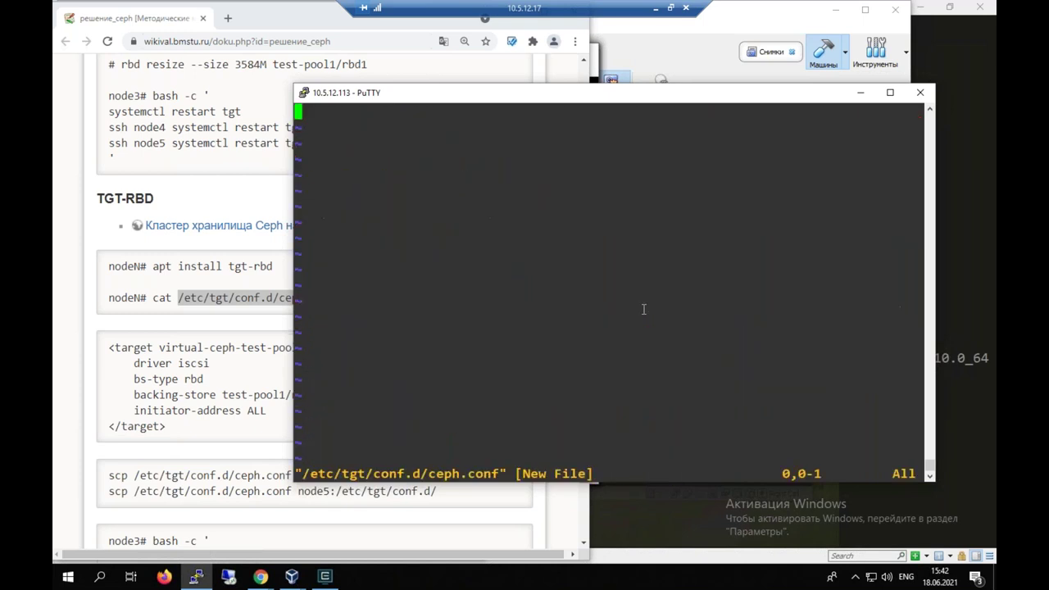
left_click(117, 363)
left_click_drag(108, 345, 184, 428)
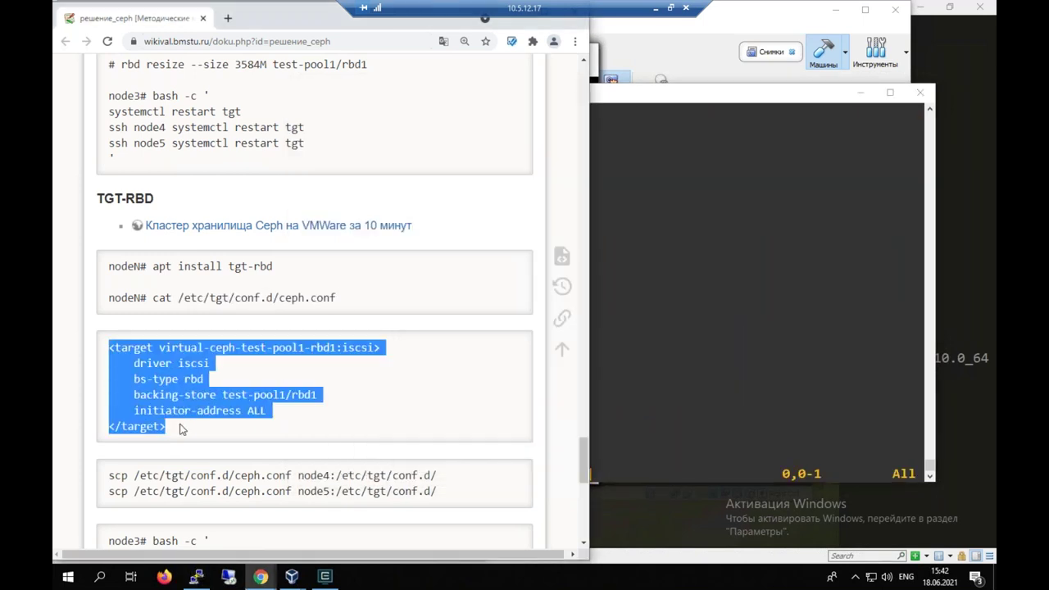
left_click(631, 320)
key("i")
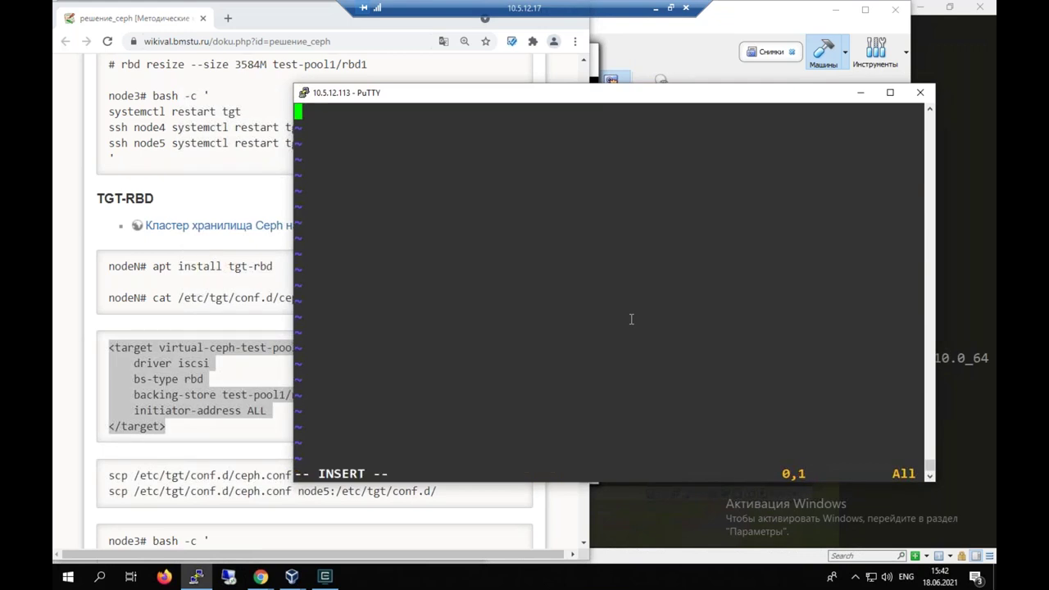
right_click(631, 319)
key("Return")
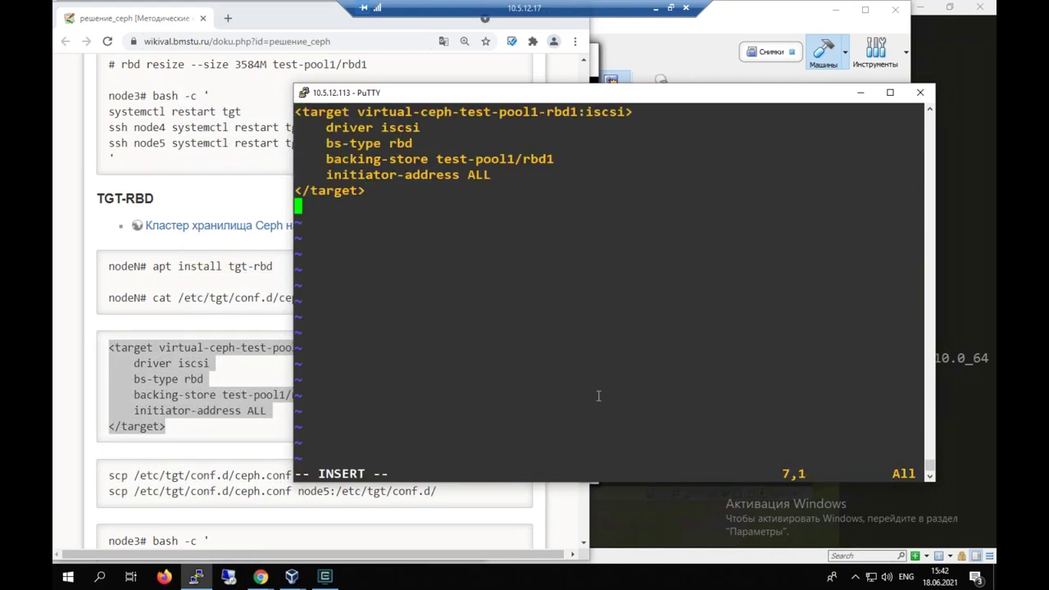
Review the target name, driver iscsi, bs-type rbd, test-pool1 backing store and initiator-address ALL
left_click_drag(357, 112, 625, 111)
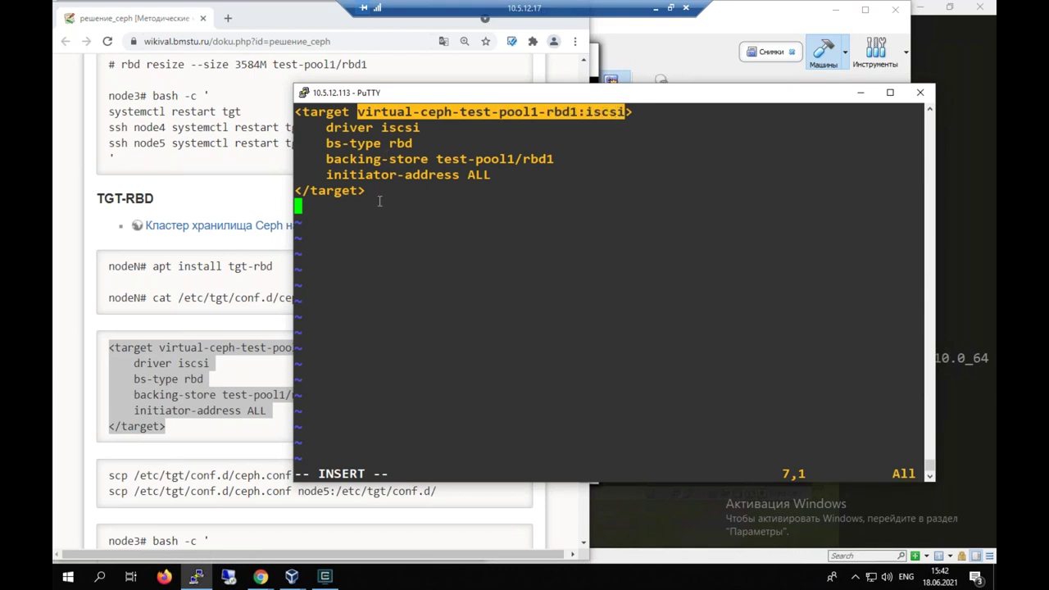
left_click_drag(350, 129, 393, 129)
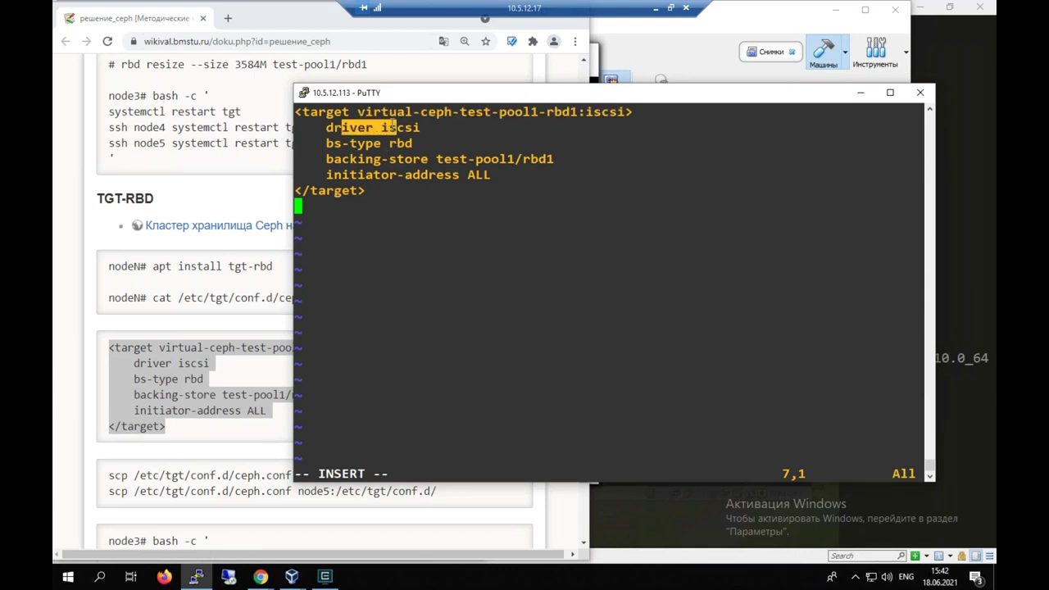
left_click(398, 211)
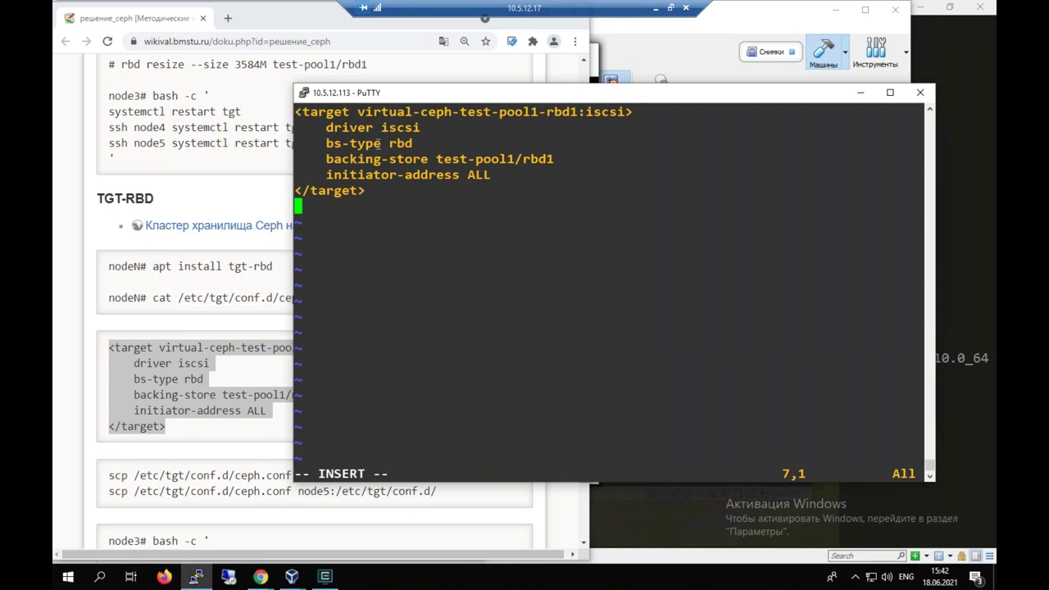
left_click_drag(366, 143, 415, 143)
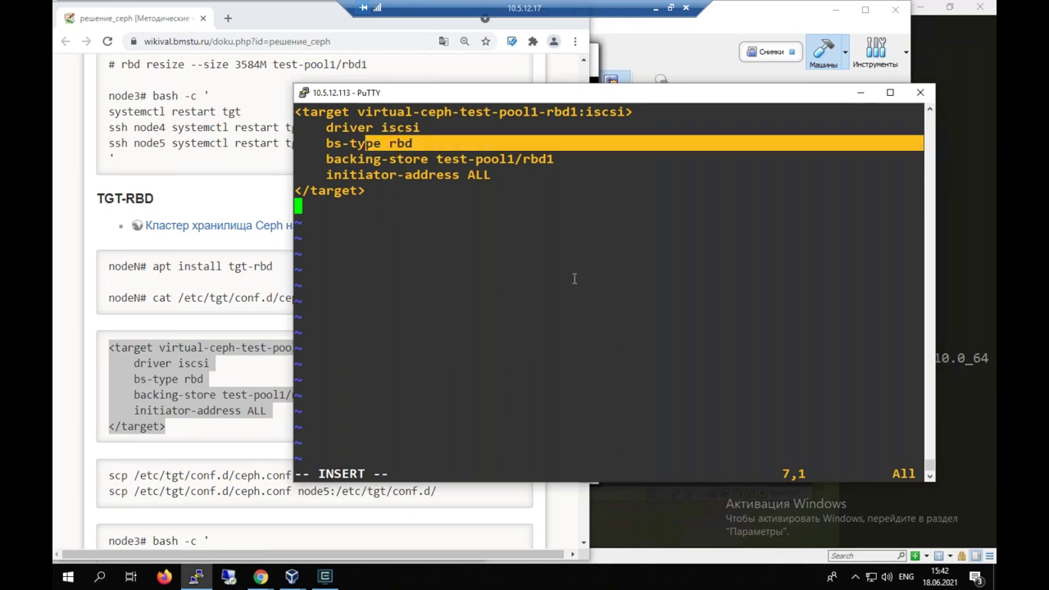
left_click(369, 172)
left_click_drag(439, 159, 554, 159)
left_click_drag(406, 175, 500, 174)
left_click(505, 205)
key("Escape")
Save ceph.conf with :w and quit vim with :q
type(":wq")
key("Return")
type(":q")
key("Return")
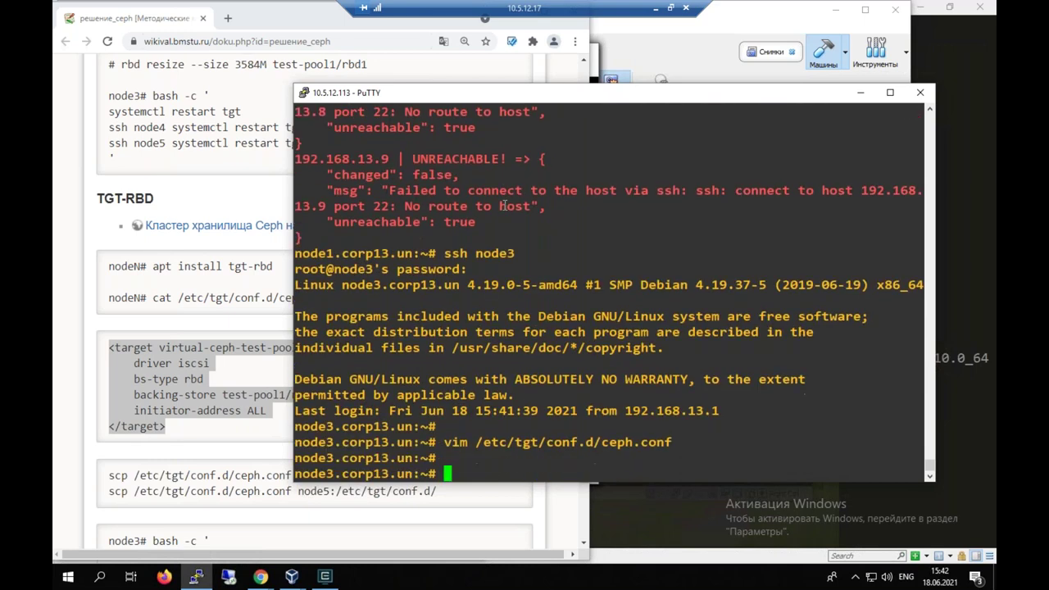
Copy ceph.conf to node4 and node5 with the wiki's two scp commands
left_click(127, 473)
left_click_drag(111, 475, 210, 543)
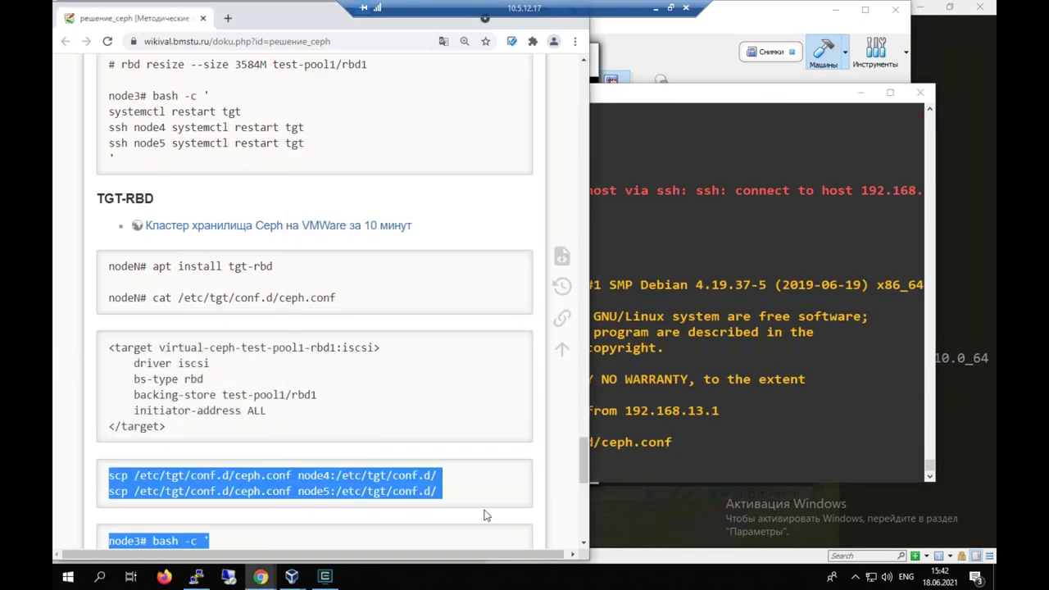
left_click(435, 491)
left_click_drag(108, 481, 436, 494)
left_click(693, 379)
right_click(693, 379)
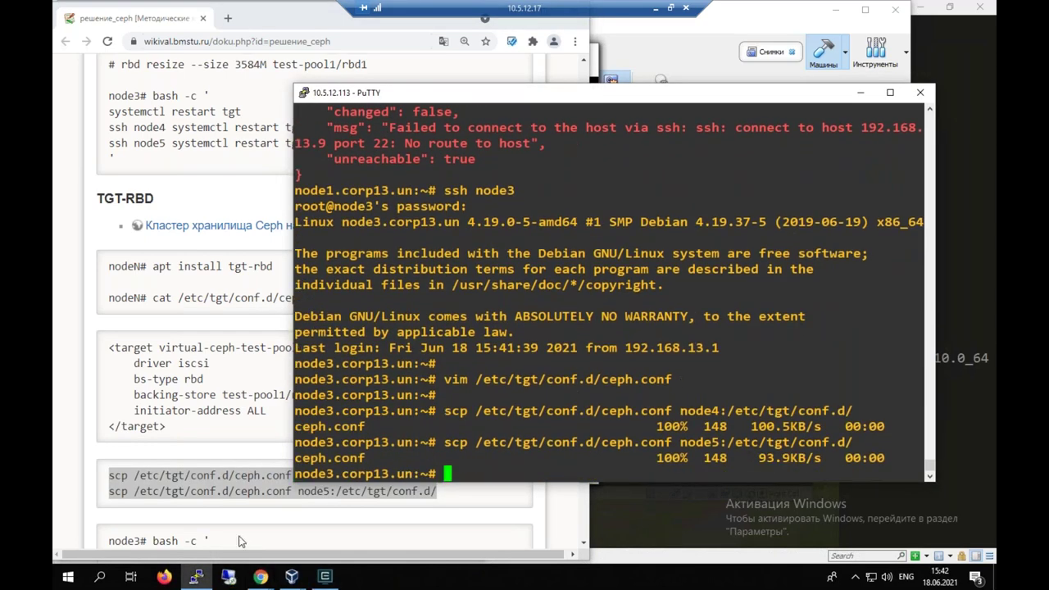
Paste and run the wiki's tgt restart block at node3's prompt
left_click(242, 542)
scroll(243, 542, "down", 2)
left_click_drag(109, 409, 146, 475)
key("ctrl+c")
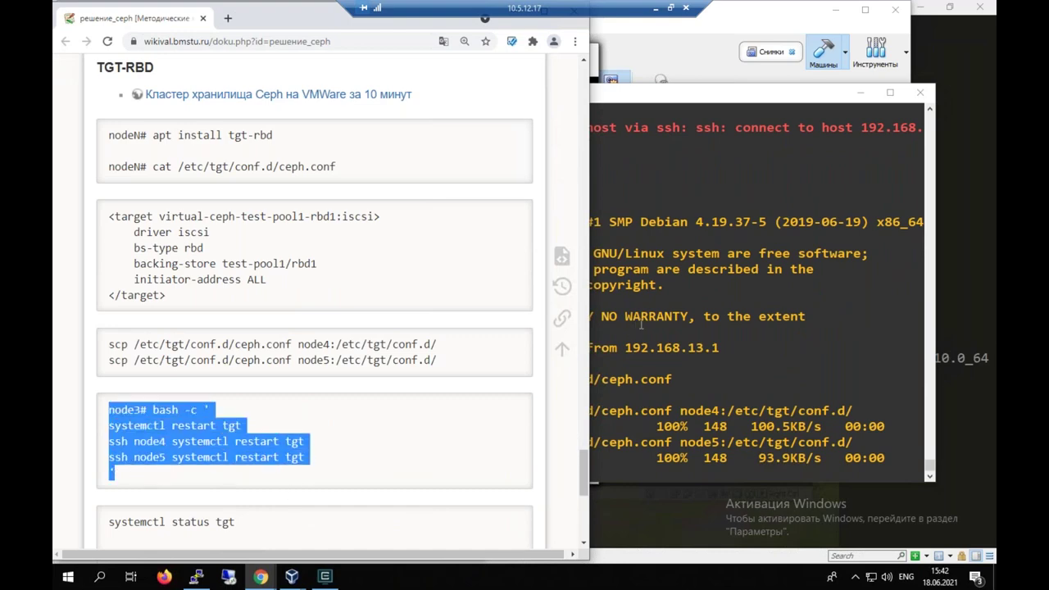
left_click(653, 331)
right_click(654, 331)
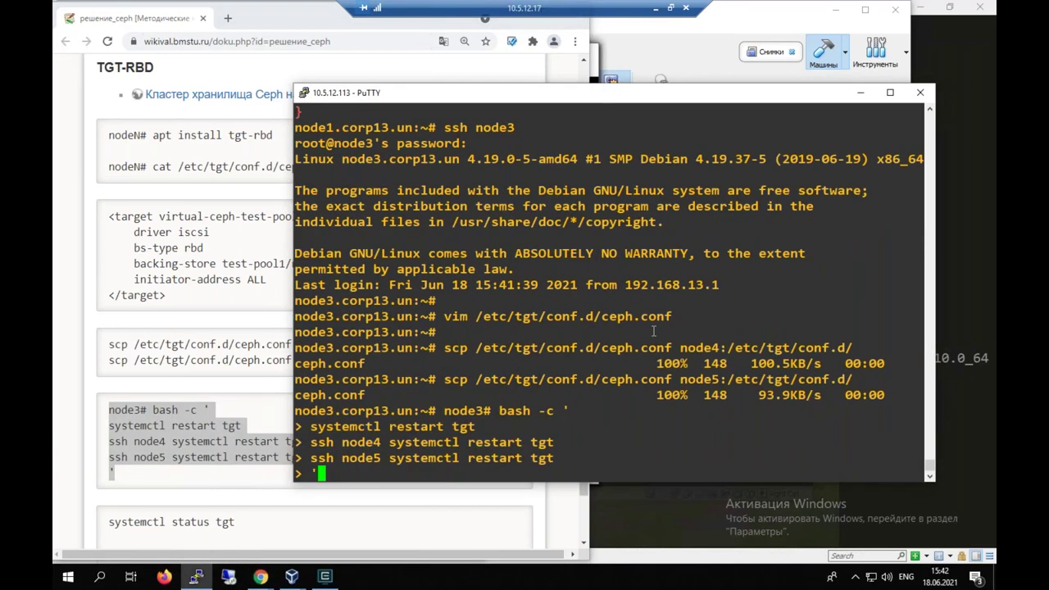
key("Return")
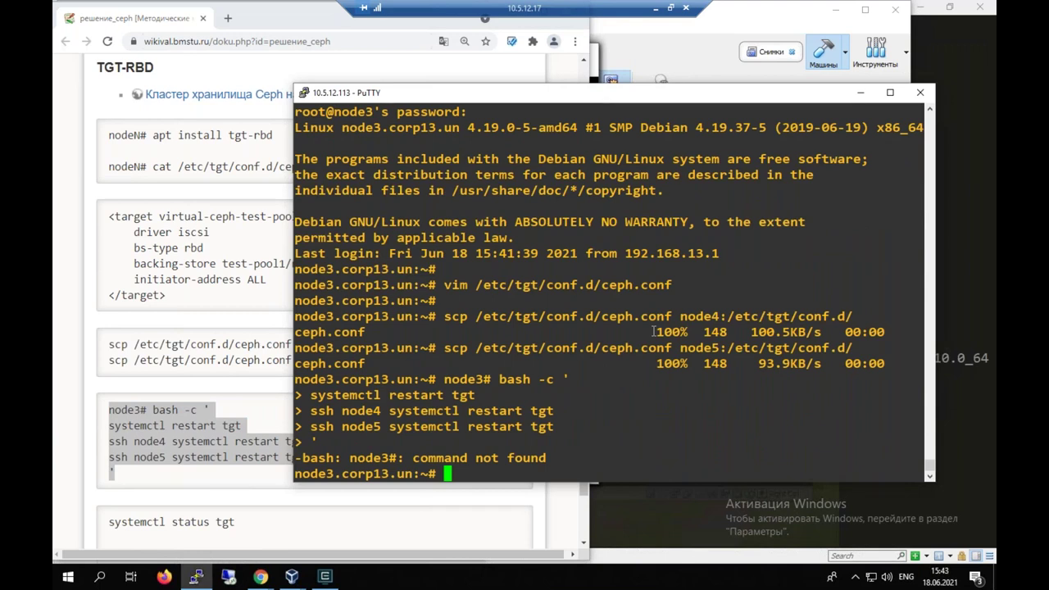
Re-run the restart block without the node3# prefix to restart tgt on node3, node4, node5
left_click(193, 430)
left_click_drag(152, 409, 173, 470)
key("ctrl+c")
left_click(680, 433)
right_click(680, 433)
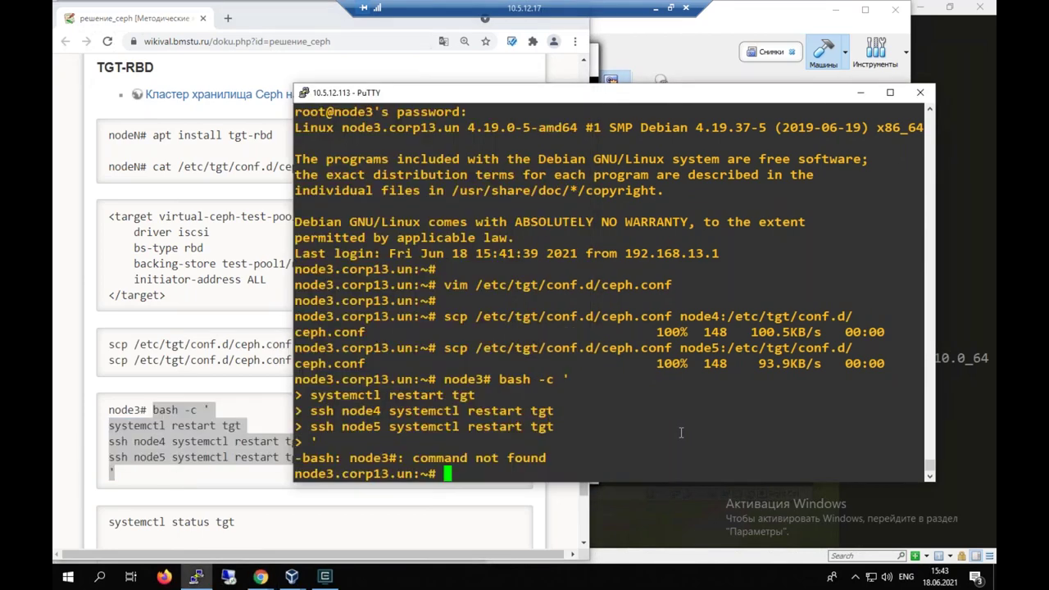
key("Return")
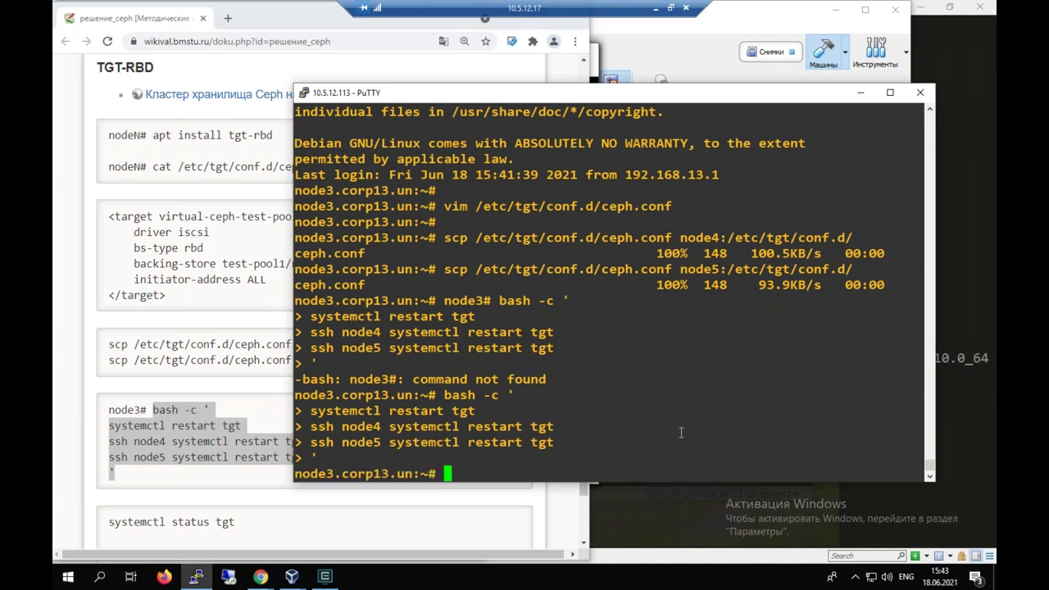
Select the systemctl status tgt command in the wiki guide
left_click(161, 531)
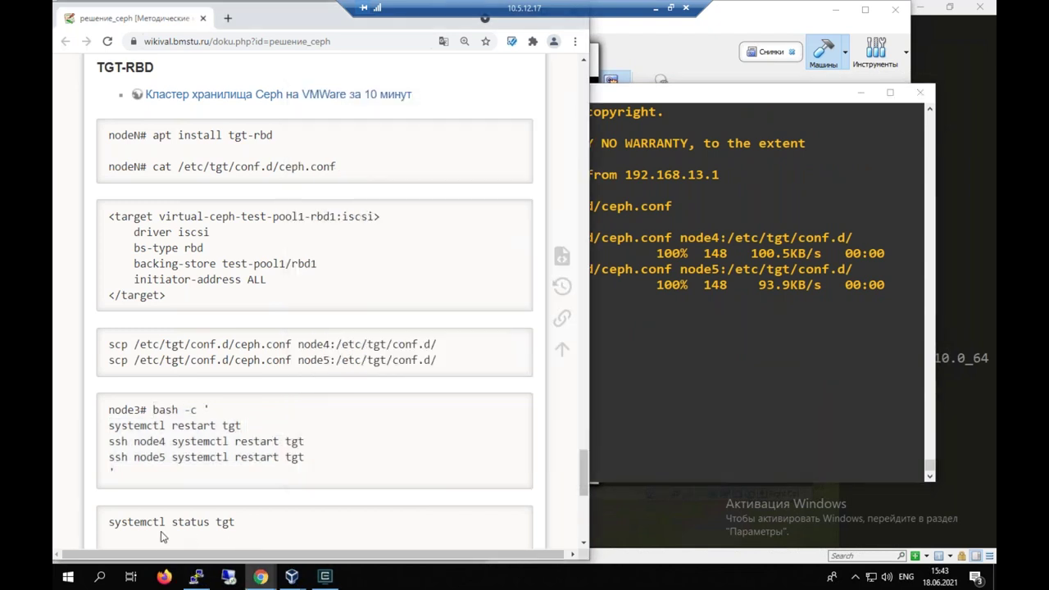
scroll(161, 531, "down", 2)
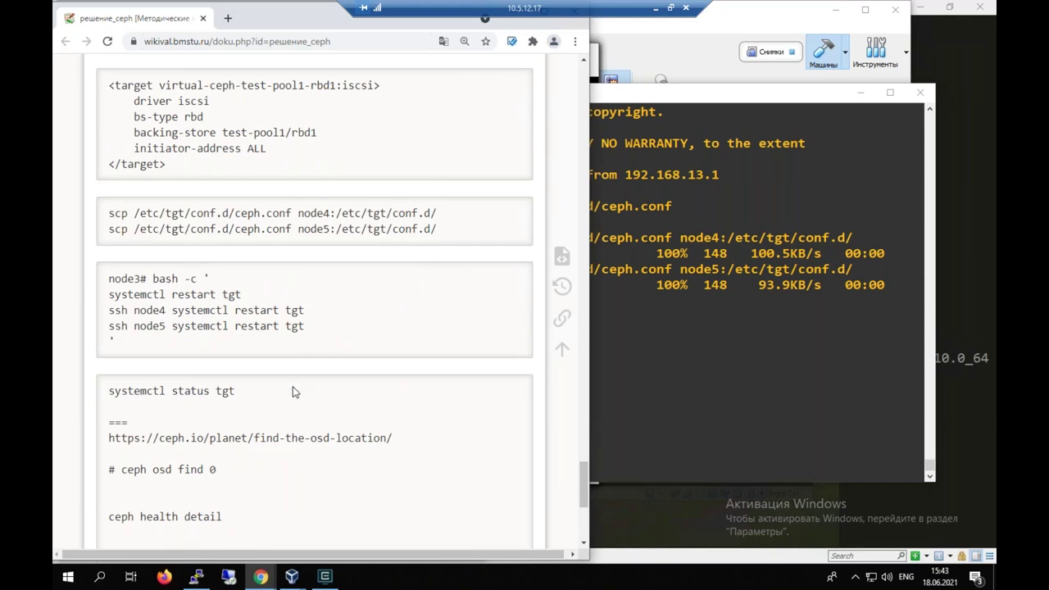
left_click_drag(115, 392, 264, 396)
Run systemctl status tgt on node3 and confirm tgt.service is active (running)
key("ctrl+c")
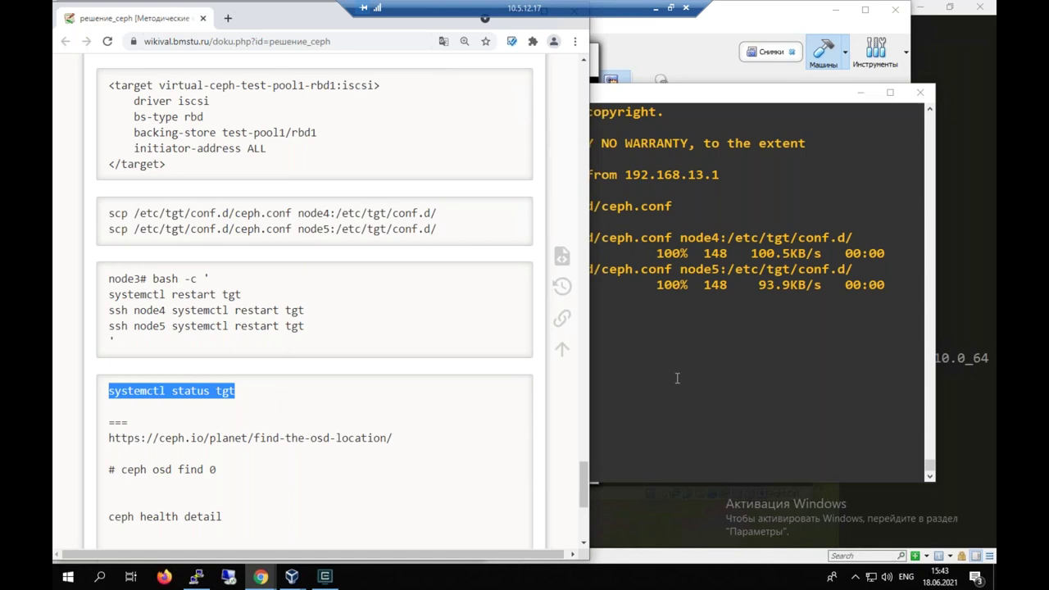
left_click(678, 377)
right_click(678, 377)
key("Return")
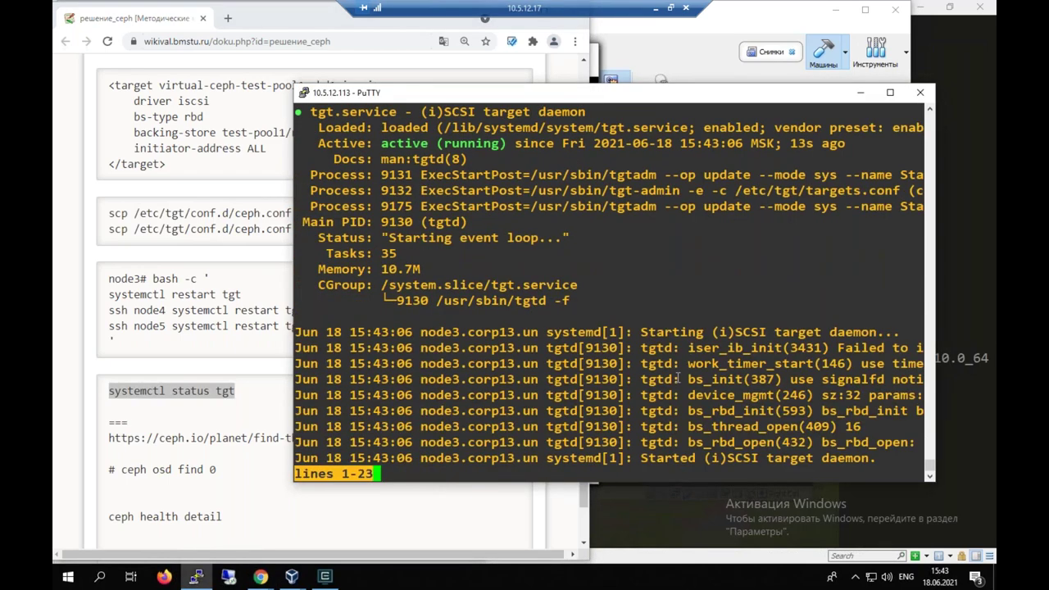
key("q")
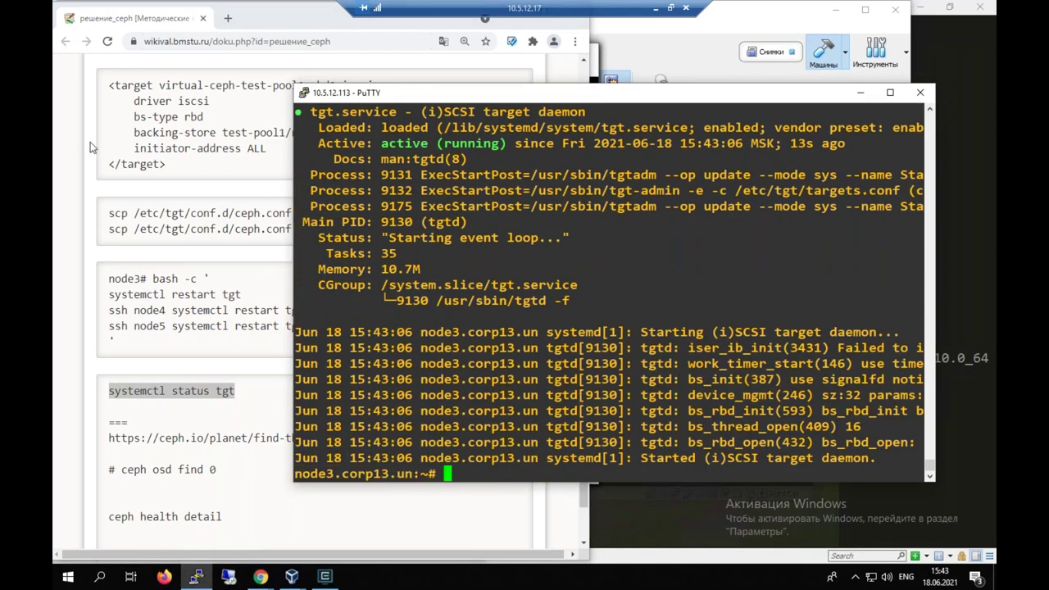
left_click(292, 578)
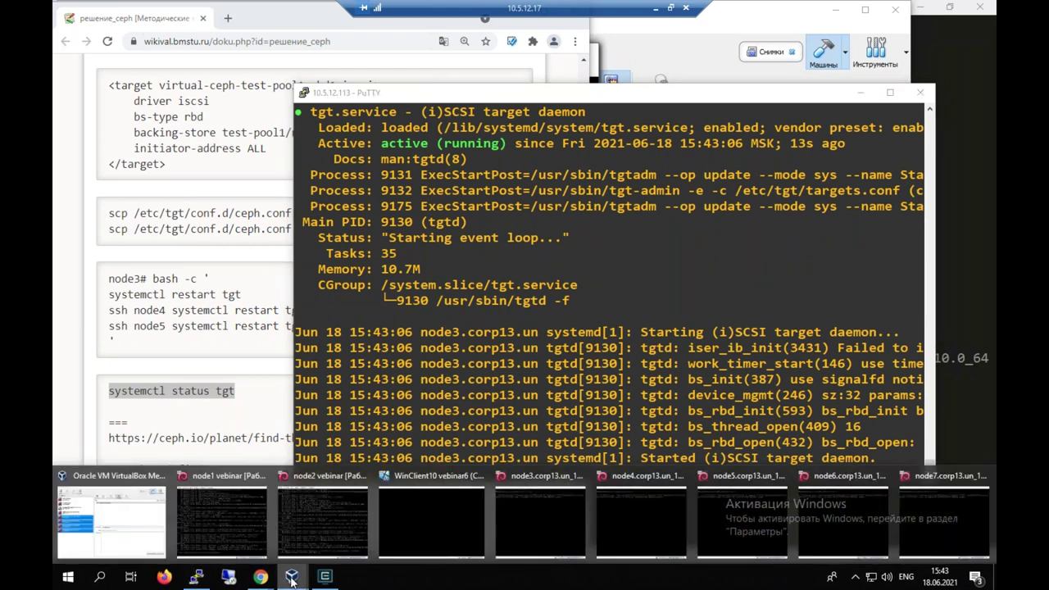
Launch the guest's iSCSI Initiator via an 'isc' Start search and agree to start the Microsoft iSCSI service
left_click(432, 525)
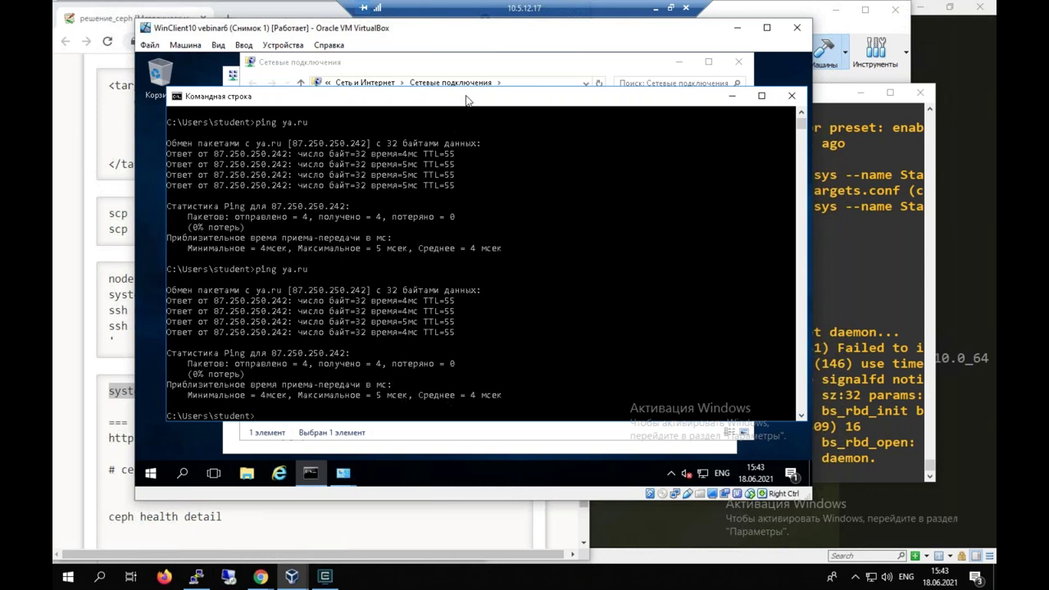
double_click(636, 102)
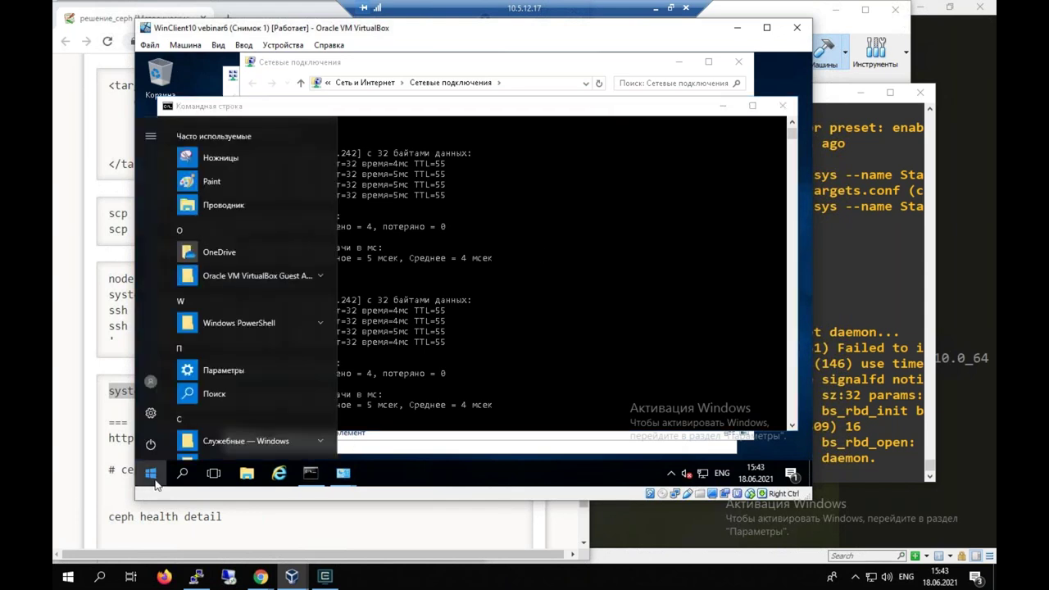
type("isc")
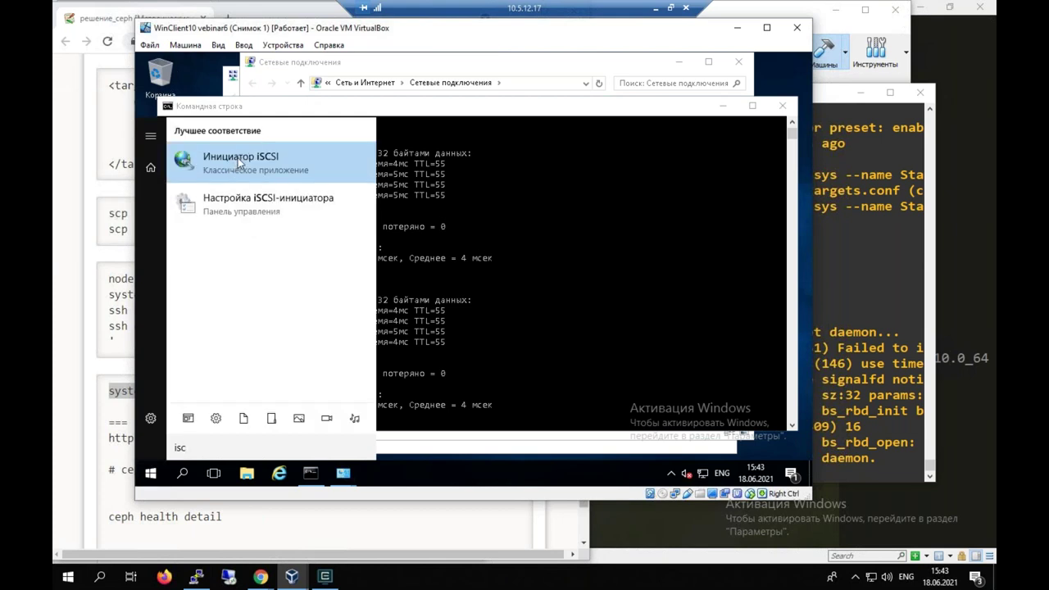
left_click(238, 157)
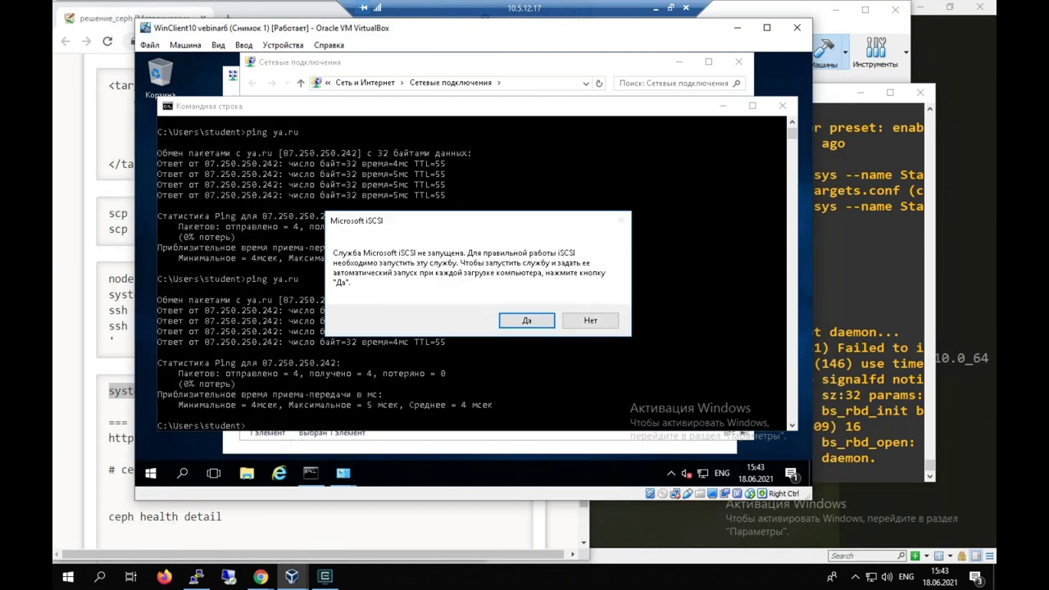
left_click(524, 321)
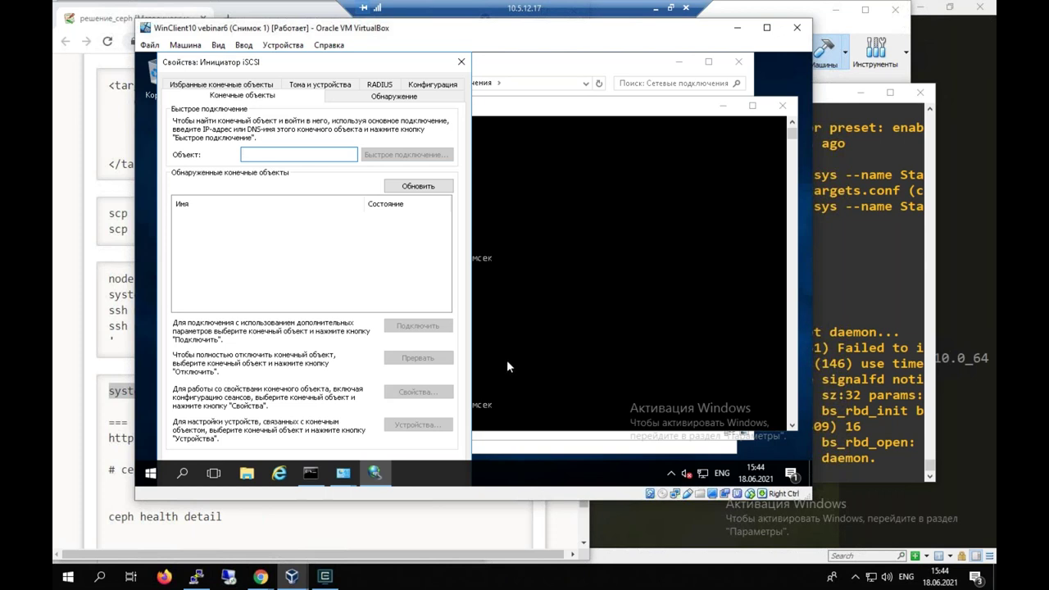
Add node3, node4 and node5 as discovery portals on port 3260 and refresh to find the target
left_click(399, 100)
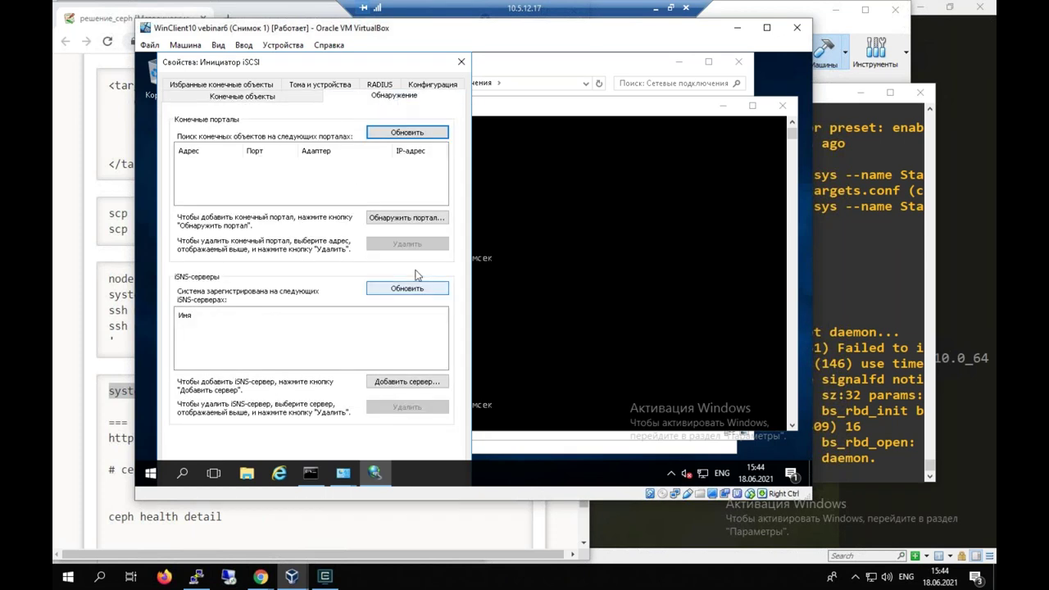
left_click(425, 221)
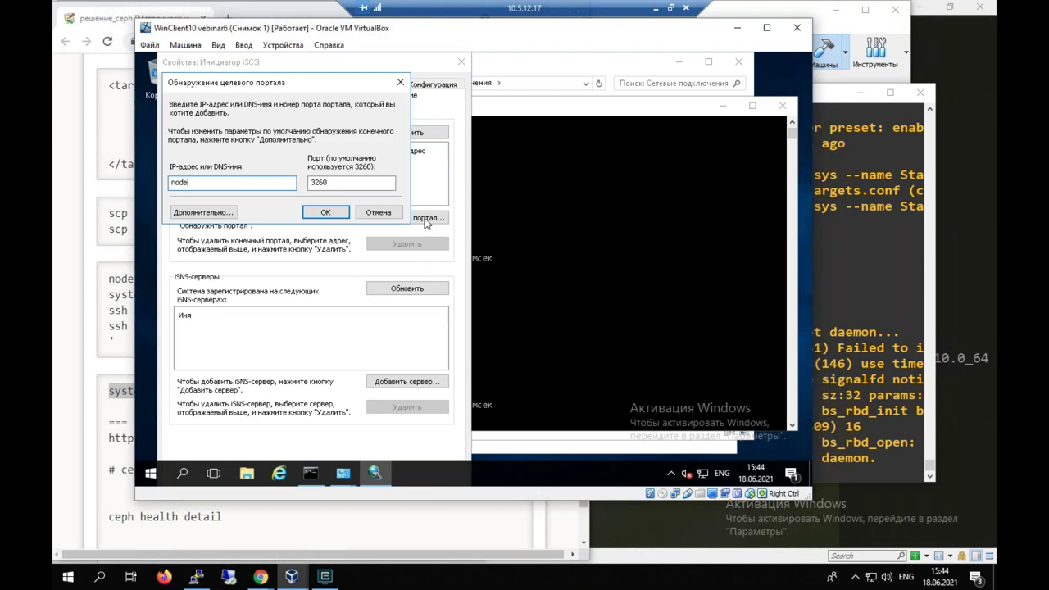
left_click(336, 212)
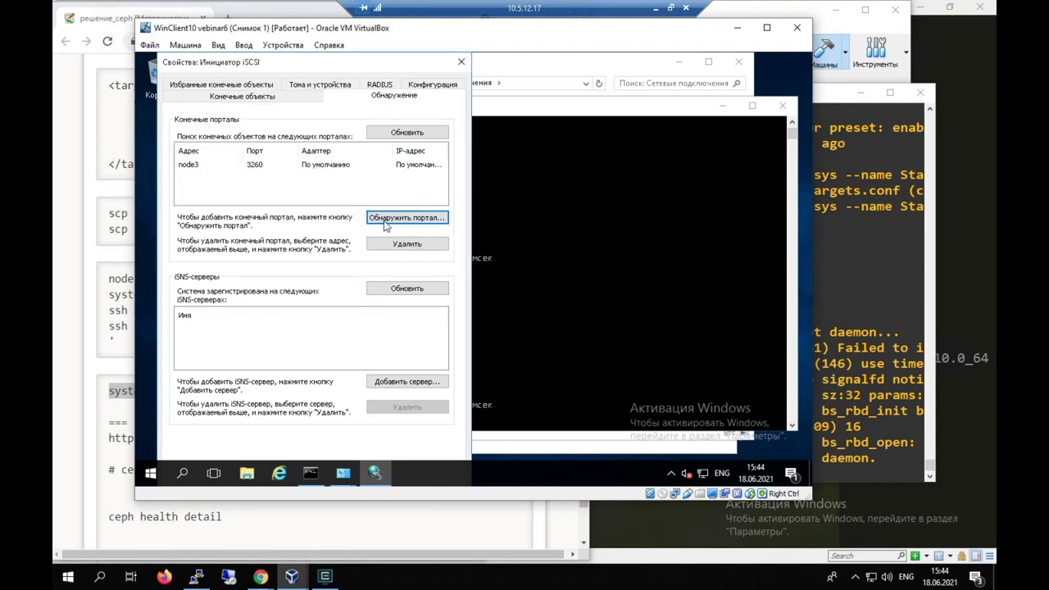
left_click(406, 219)
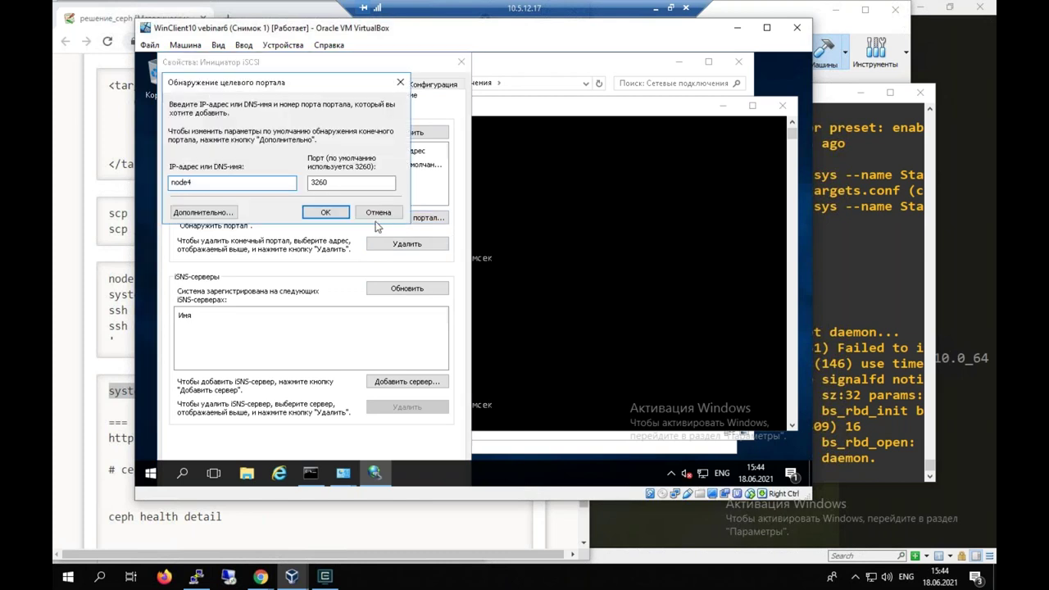
left_click(325, 212)
left_click(406, 219)
left_click(326, 212)
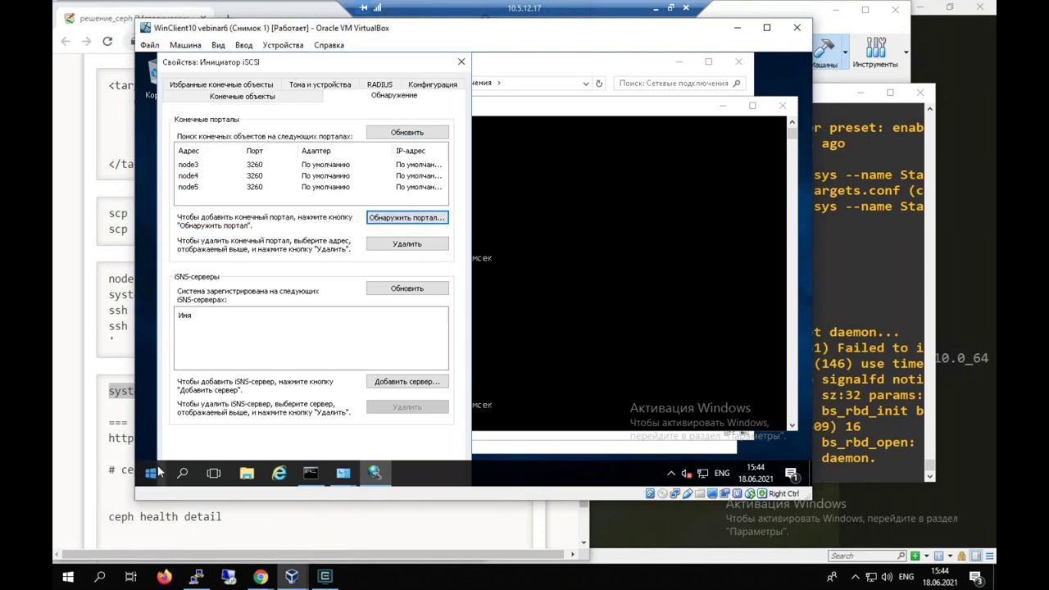
left_click(407, 132)
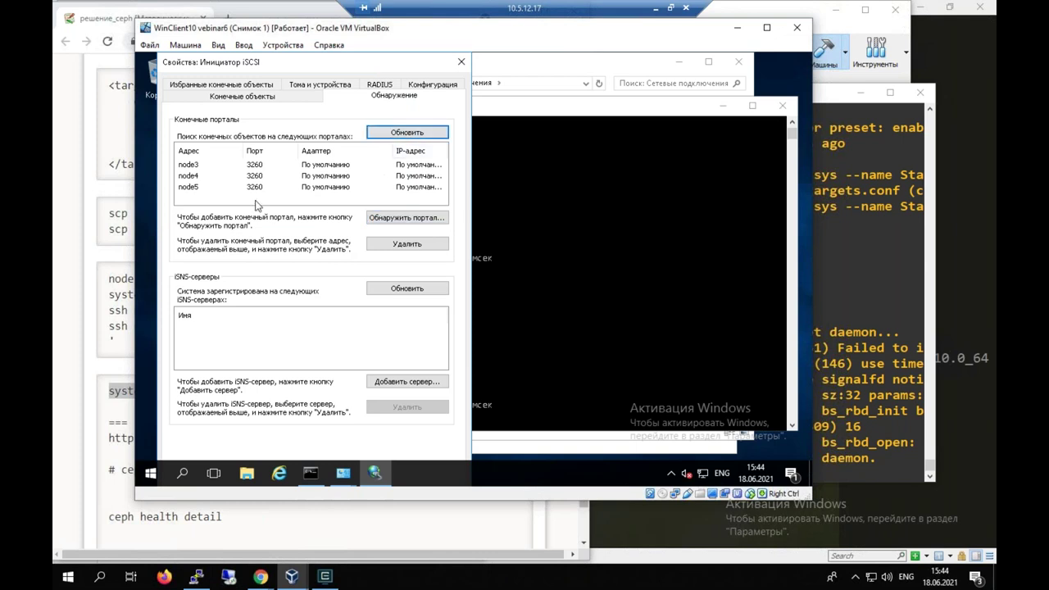
left_click(241, 96)
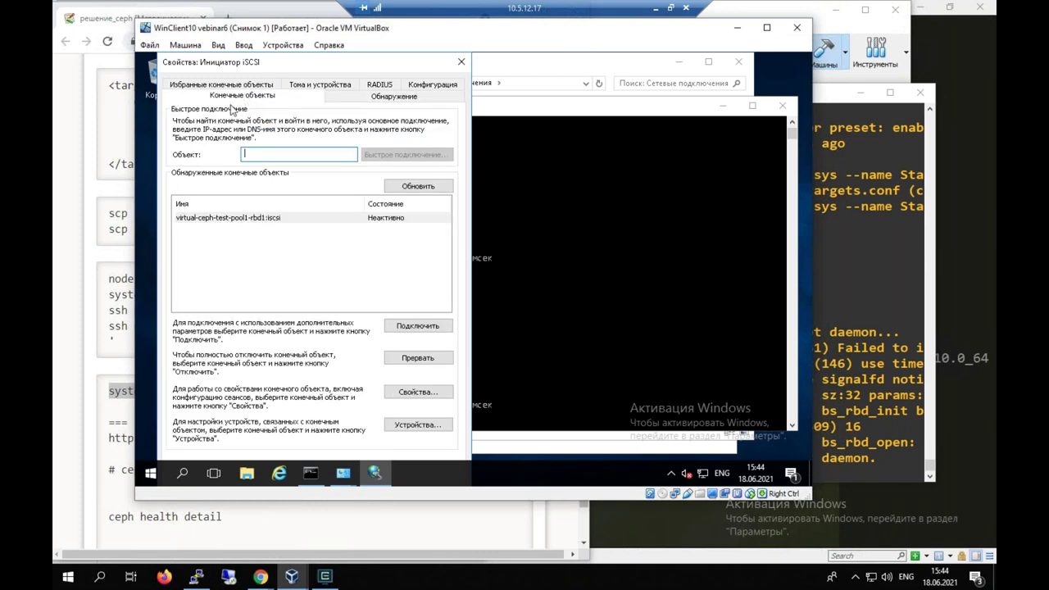
Connect to virtual-ceph-test-pool1-rbd1:iscsi with multipath support enabled, then open Disk Management
left_click(229, 219)
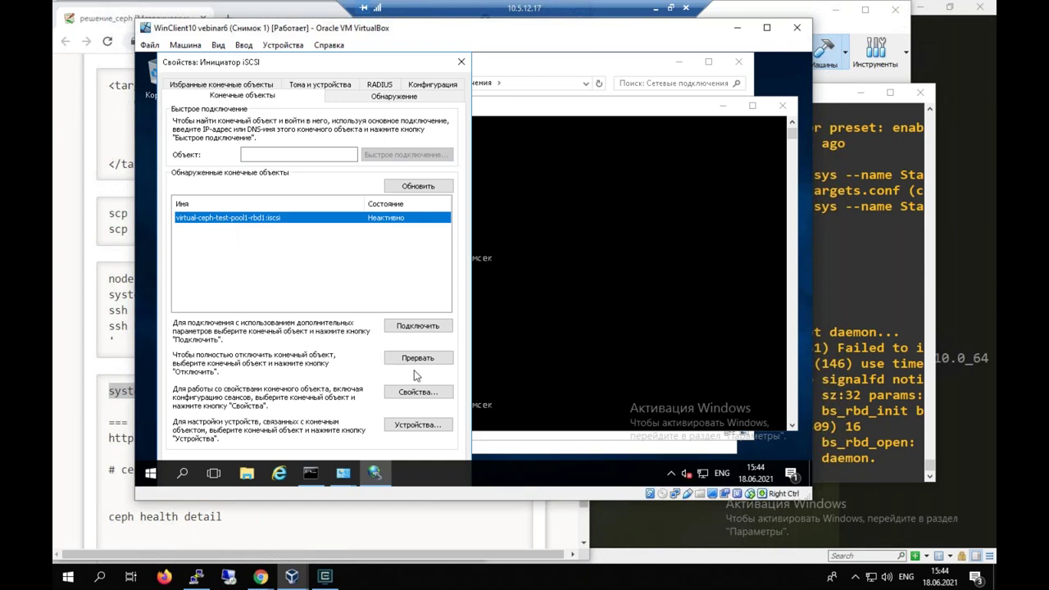
left_click(422, 326)
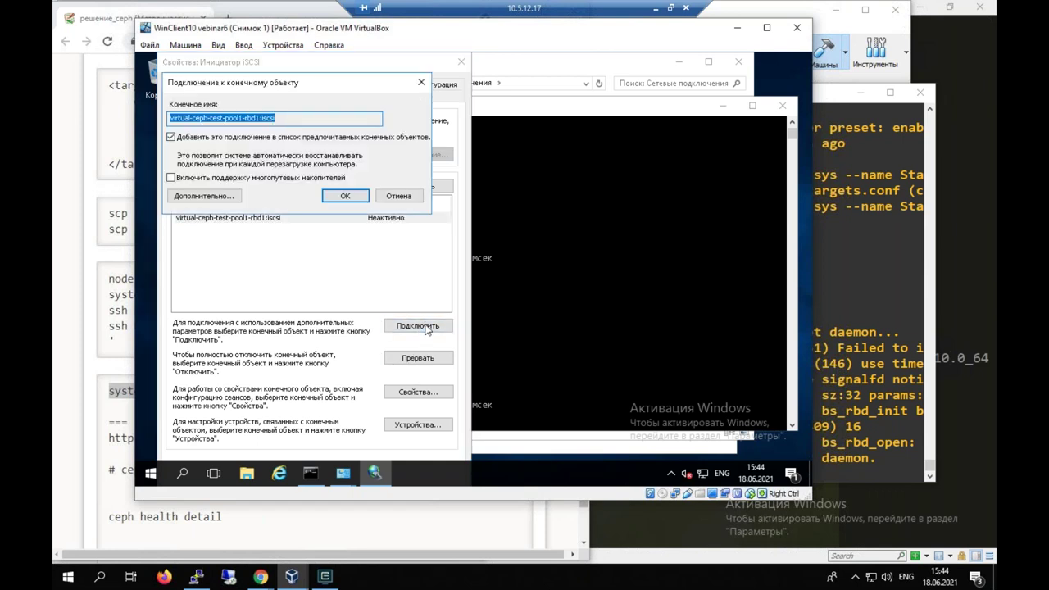
left_click(171, 177)
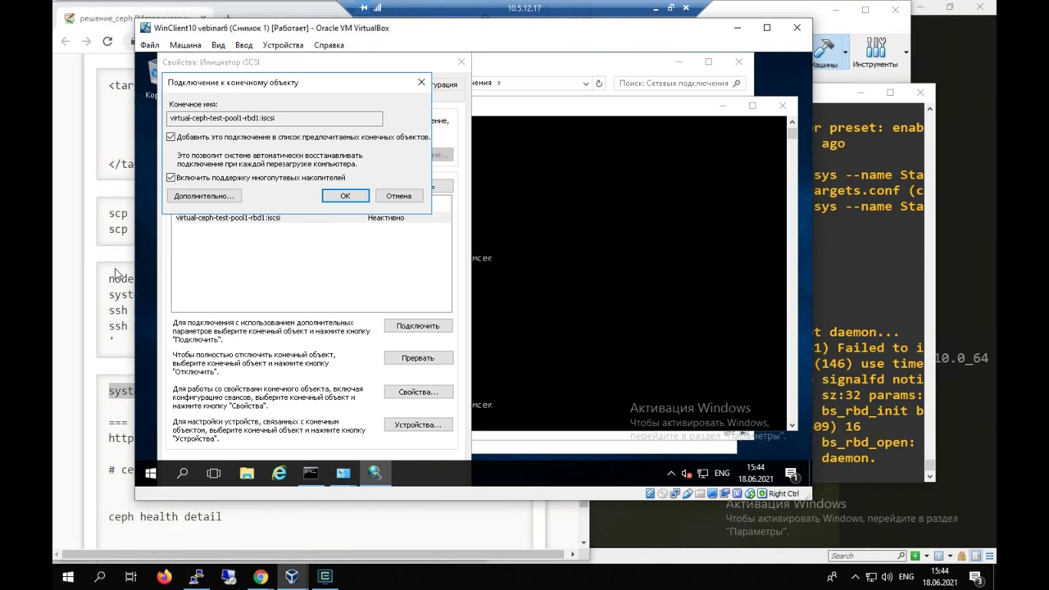
left_click(336, 197)
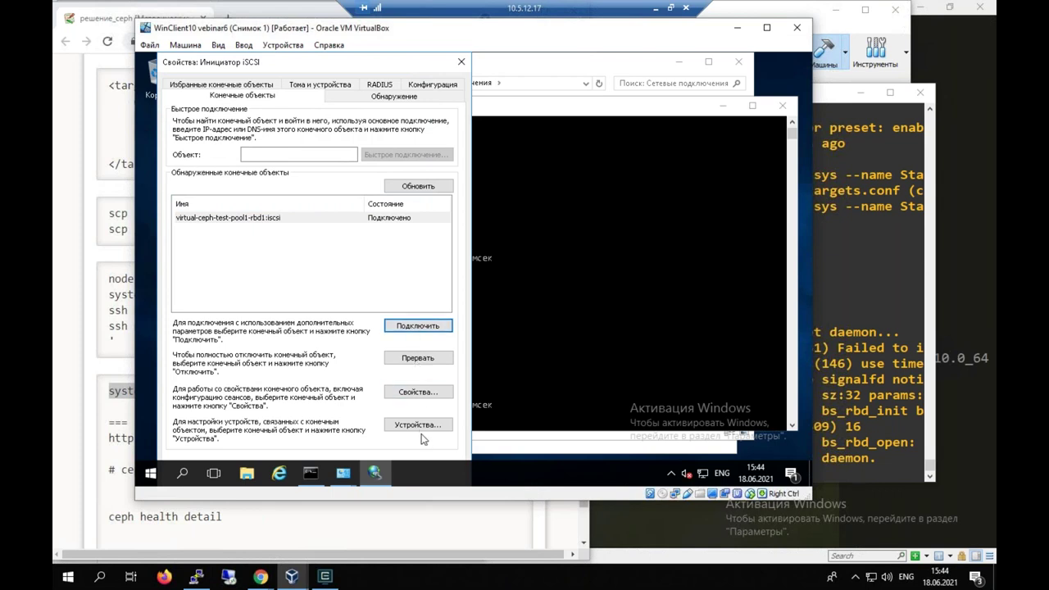
right_click(150, 475)
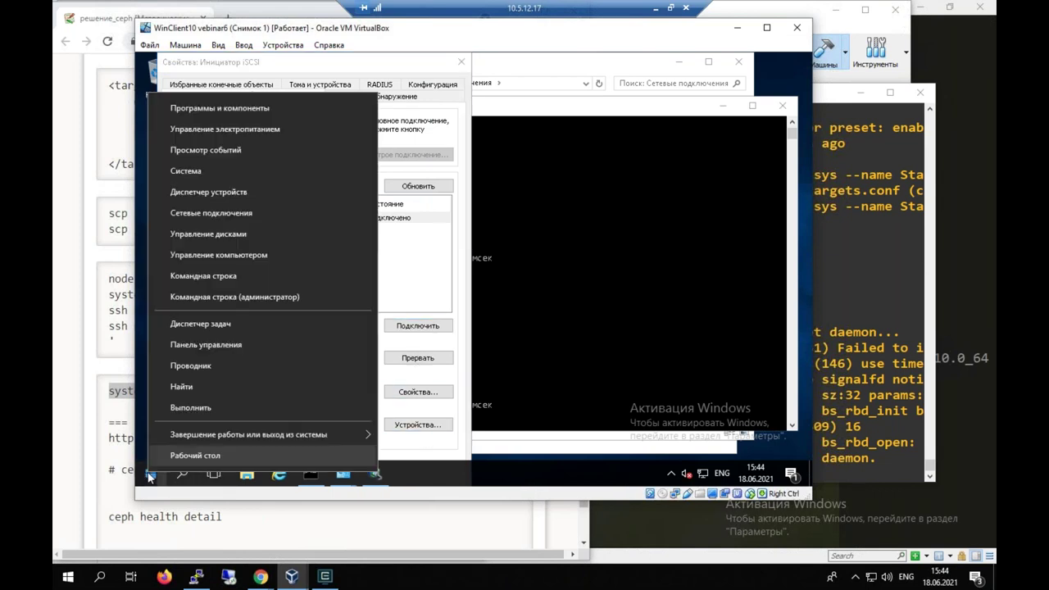
left_click(213, 235)
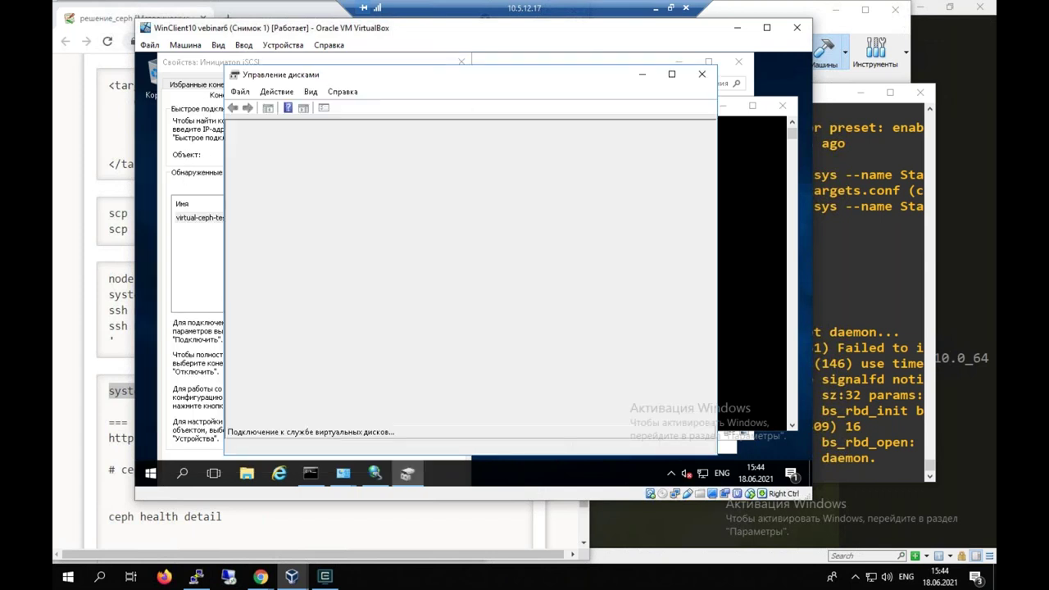
Initialise the 1023 MB iSCSI disk and create a default simple volume on it as drive E:
left_click(513, 353)
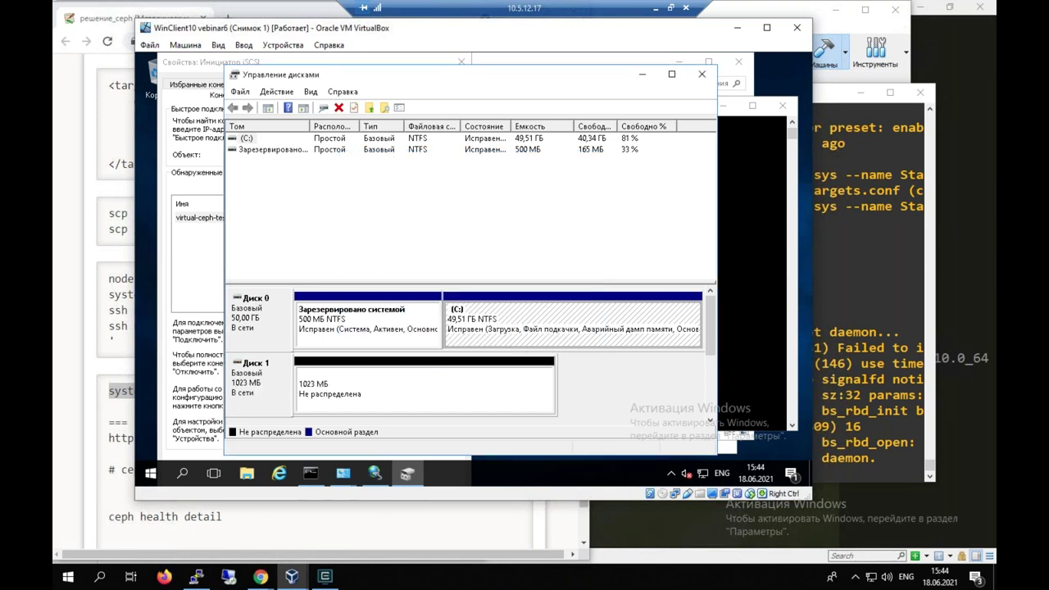
right_click(443, 378)
left_click(491, 288)
left_click(475, 373)
left_click(479, 375)
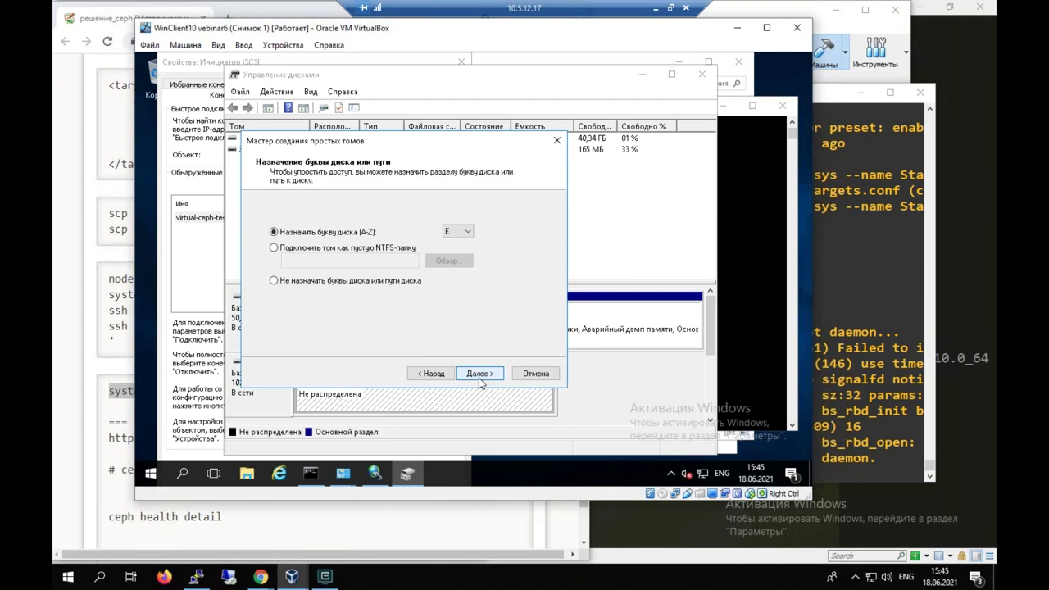
left_click(480, 374)
left_click(480, 374)
left_click(479, 374)
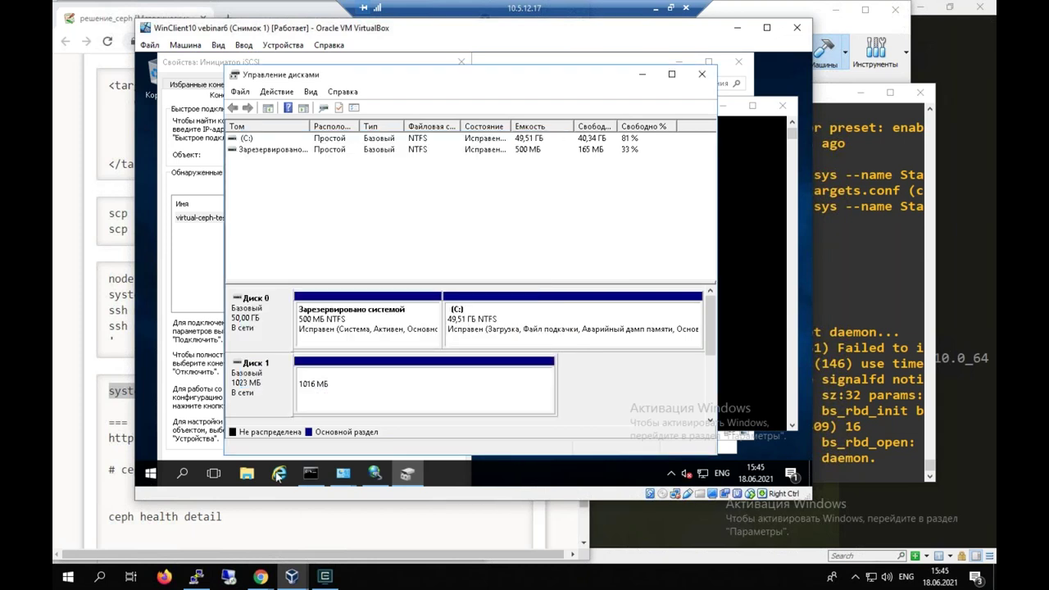
Check the new E: volume in File Explorer and switch the Command Prompt to drive E:
left_click(311, 474)
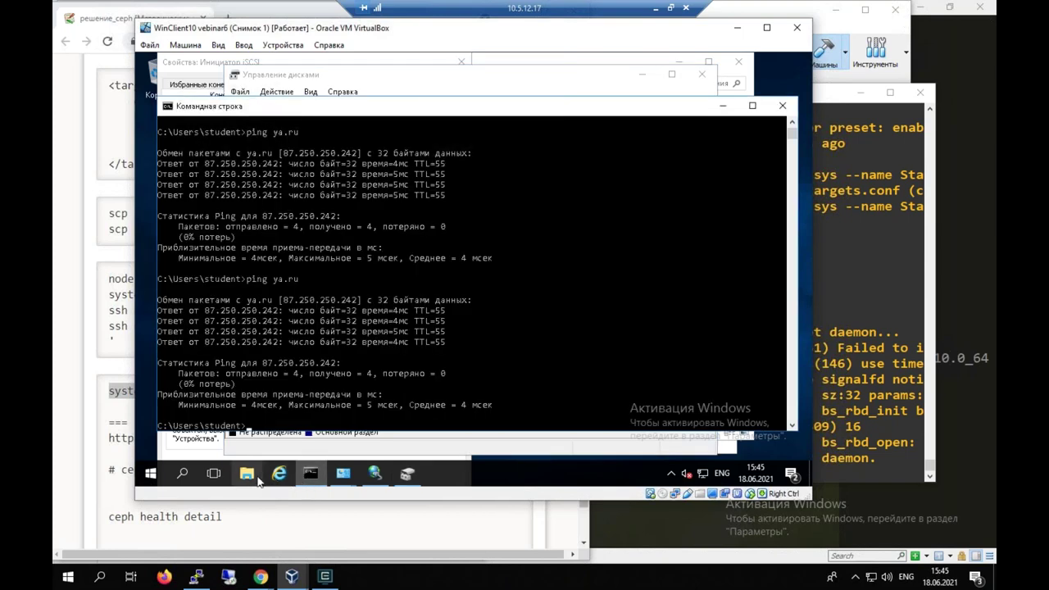
left_click(250, 477)
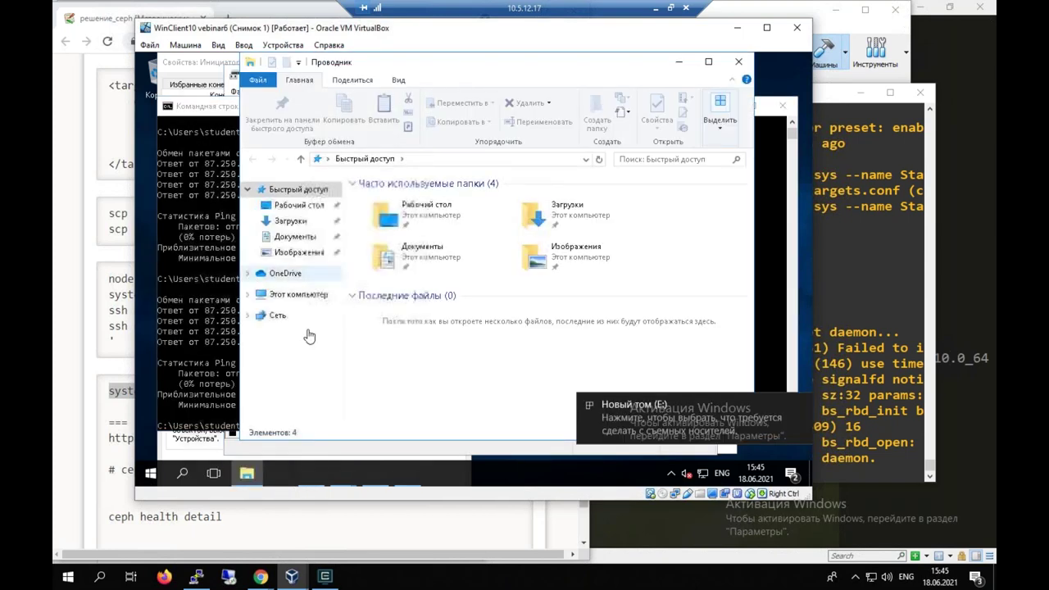
left_click(247, 294)
left_click(301, 420)
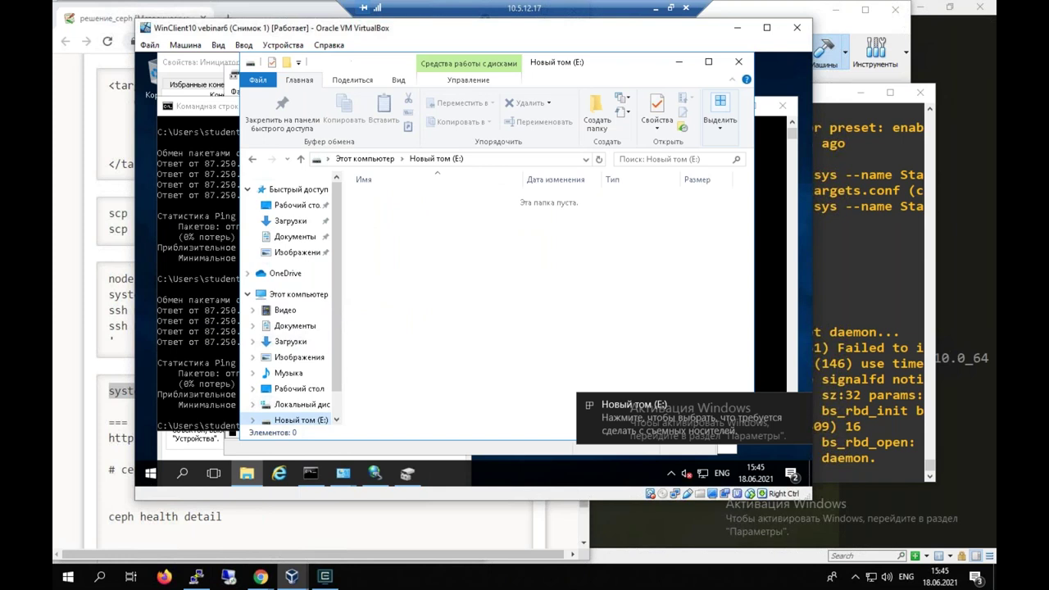
left_click(312, 479)
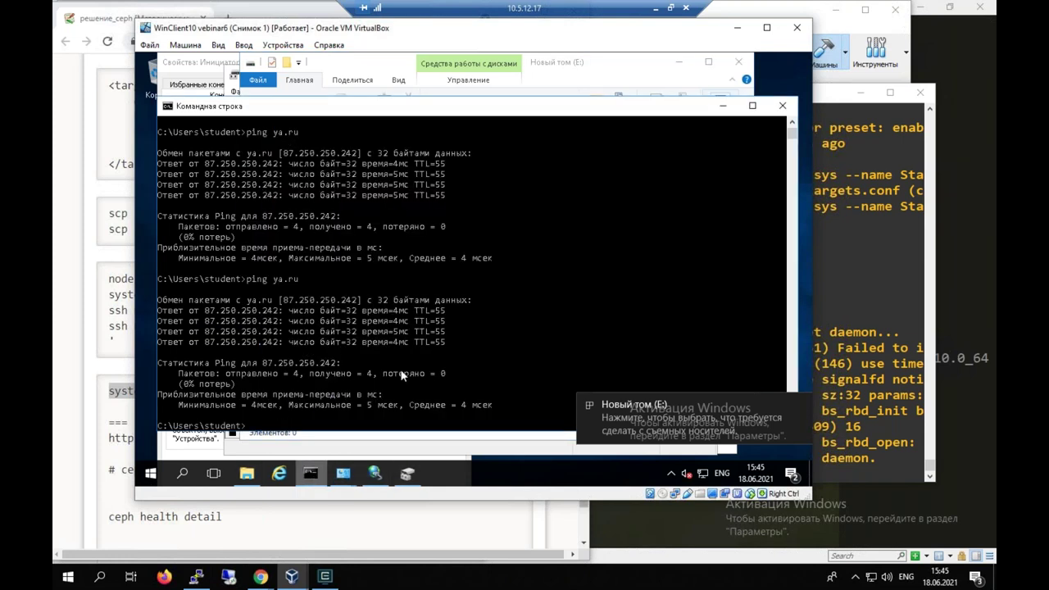
left_click(454, 311)
type("cde:")
key("Return")
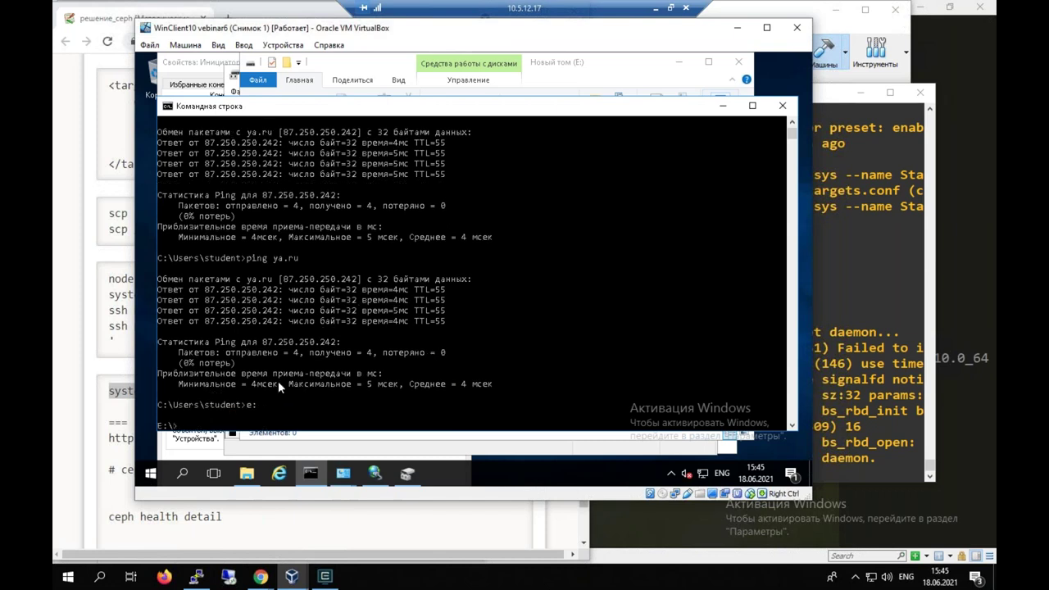
left_click(94, 16)
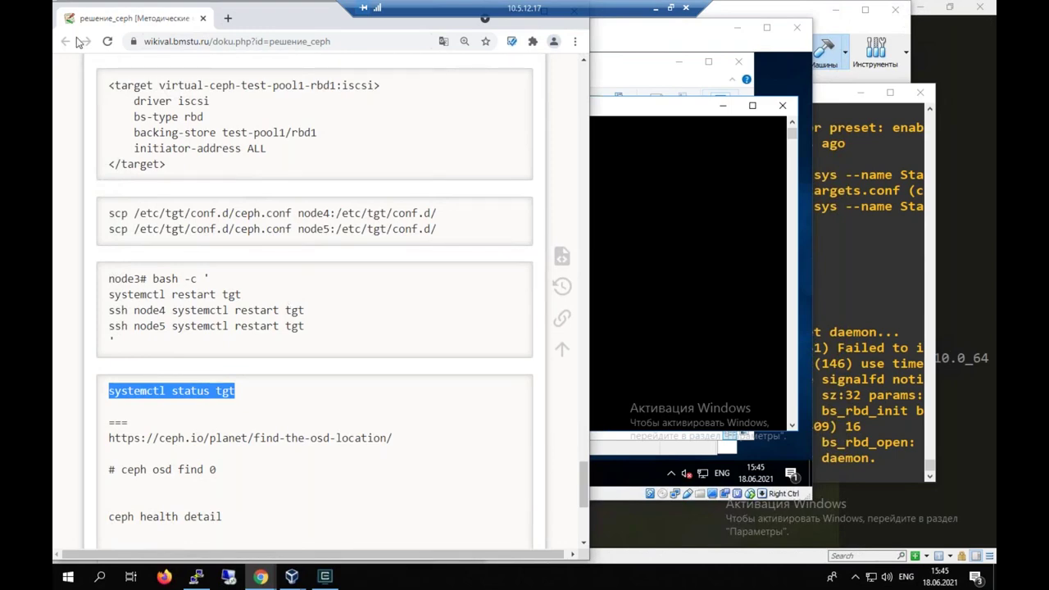
Browse the решение_ceph page's backlinks and look over the сервисы_unix wiki page
scroll(188, 249, "up", 5)
scroll(180, 115, "up", 10)
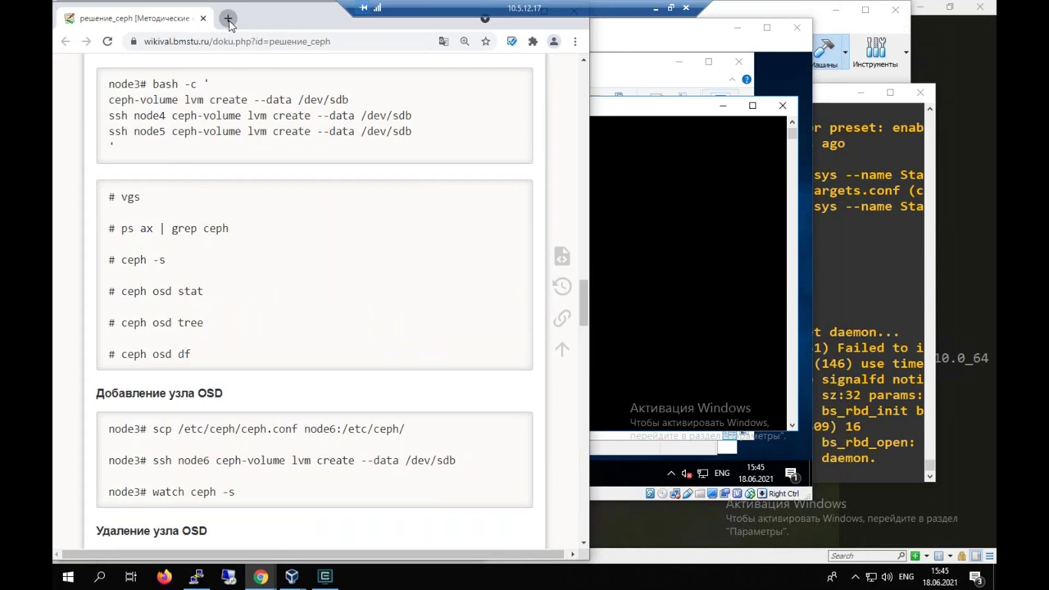
left_click(228, 19)
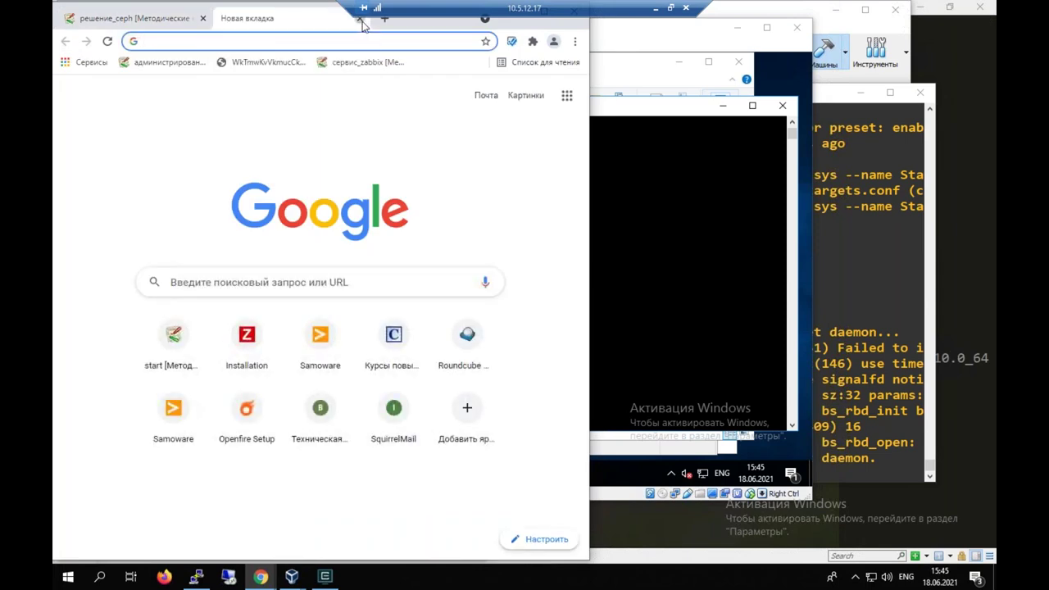
left_click(361, 20)
mouse_move(564, 349)
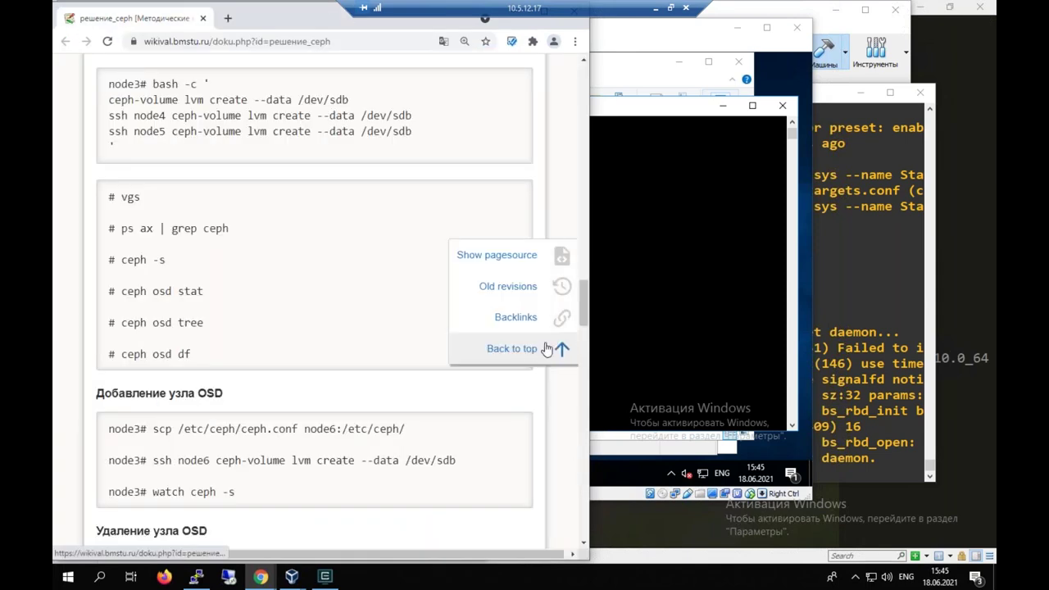
left_click(564, 317)
left_click(152, 349)
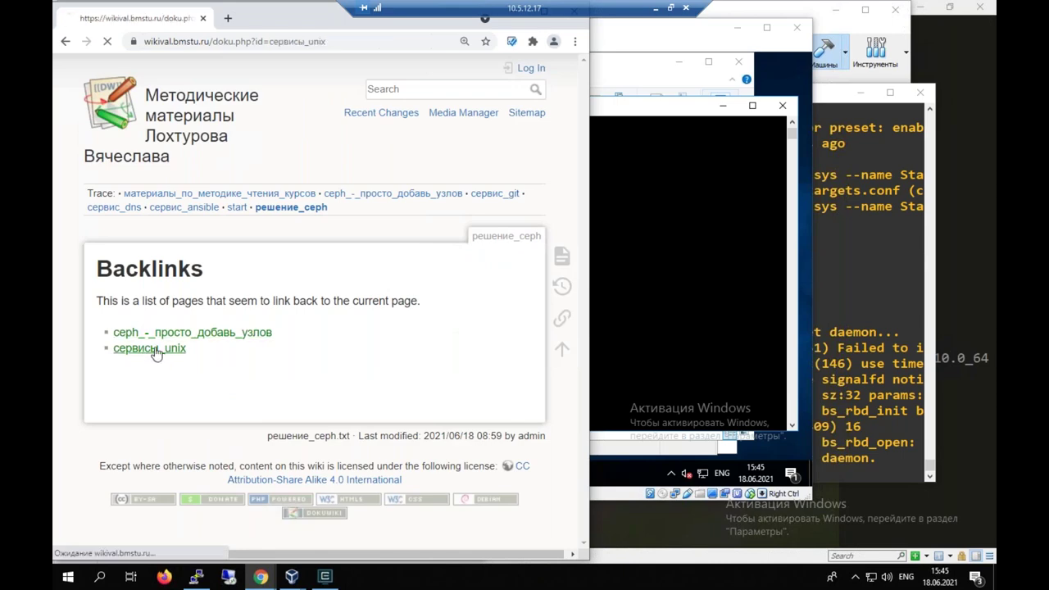
scroll(155, 352, "down", 20)
scroll(156, 353, "down", 8)
scroll(156, 361, "up", 8)
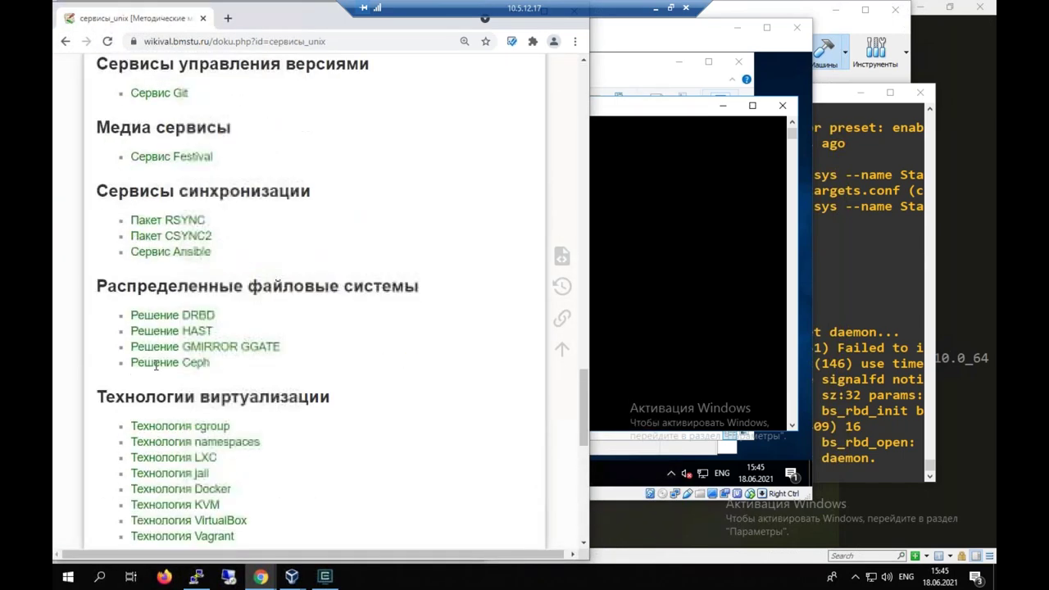
scroll(155, 365, "up", 5)
scroll(169, 361, "up", 9)
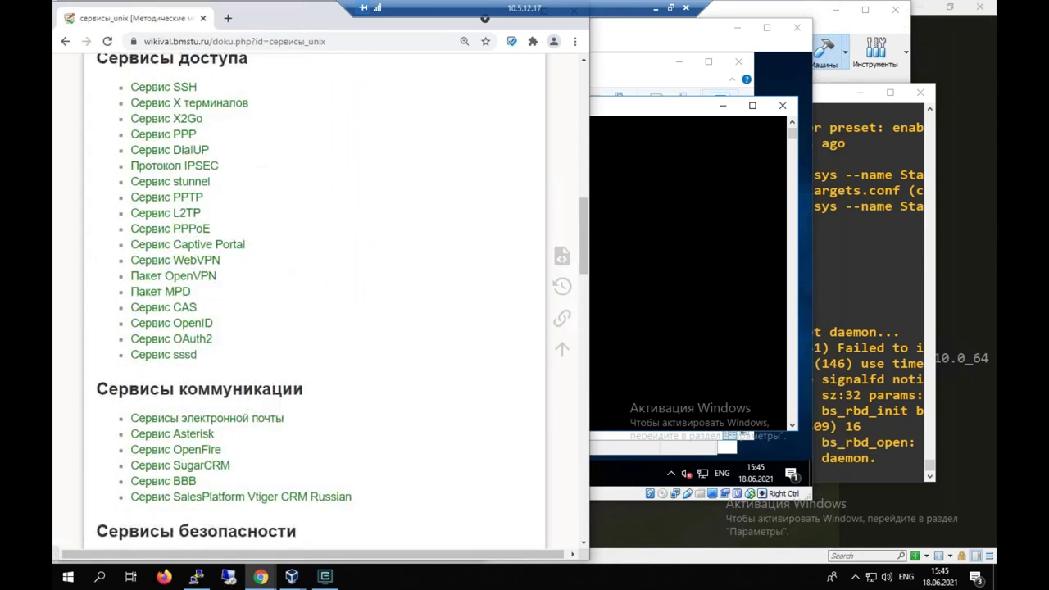
scroll(169, 361, "up", 4)
left_click(65, 43)
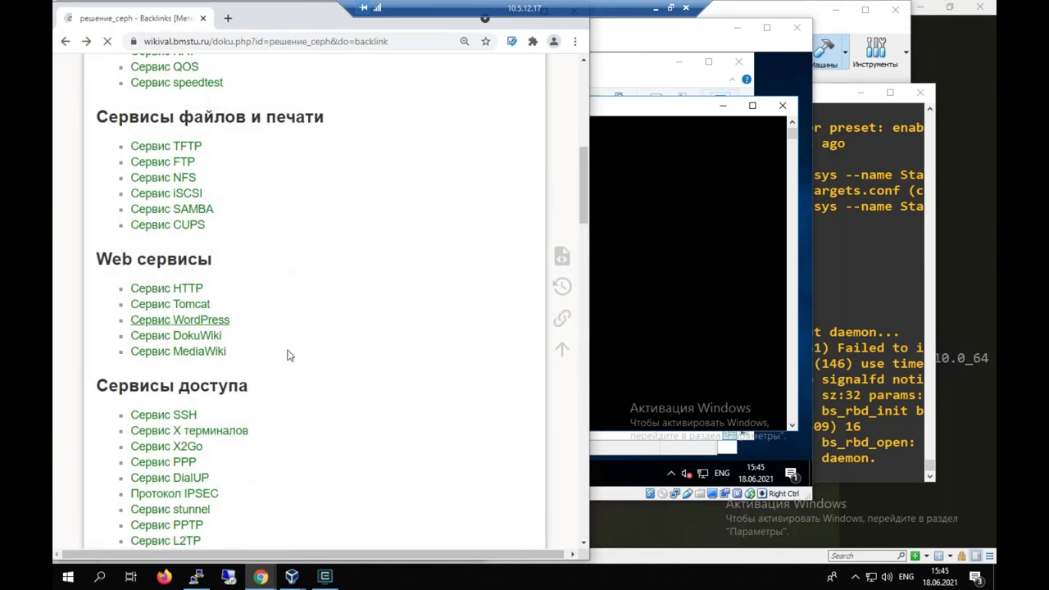
Open the ceph_-_просто_добавь_узлов wiki page and scroll through it
left_click(190, 333)
scroll(218, 387, "down", 20)
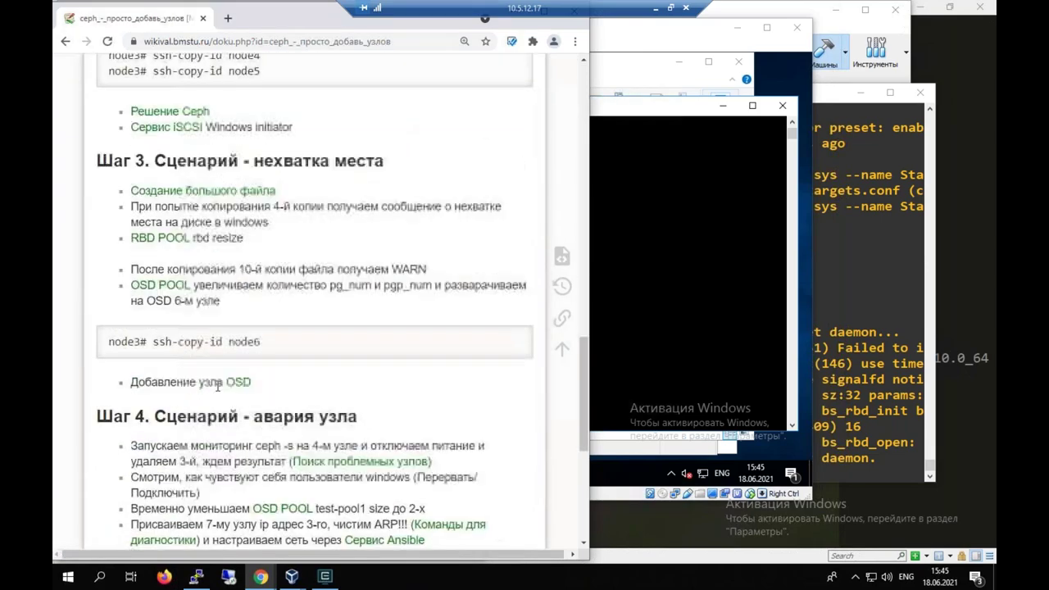
scroll(218, 386, "up", 6)
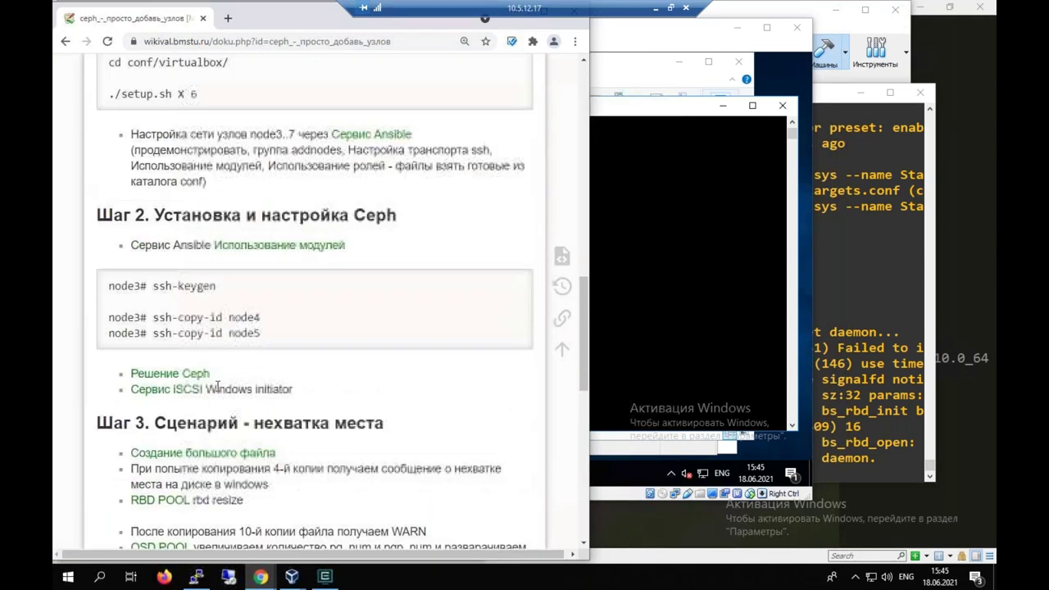
scroll(218, 386, "down", 2)
scroll(201, 406, "down", 2)
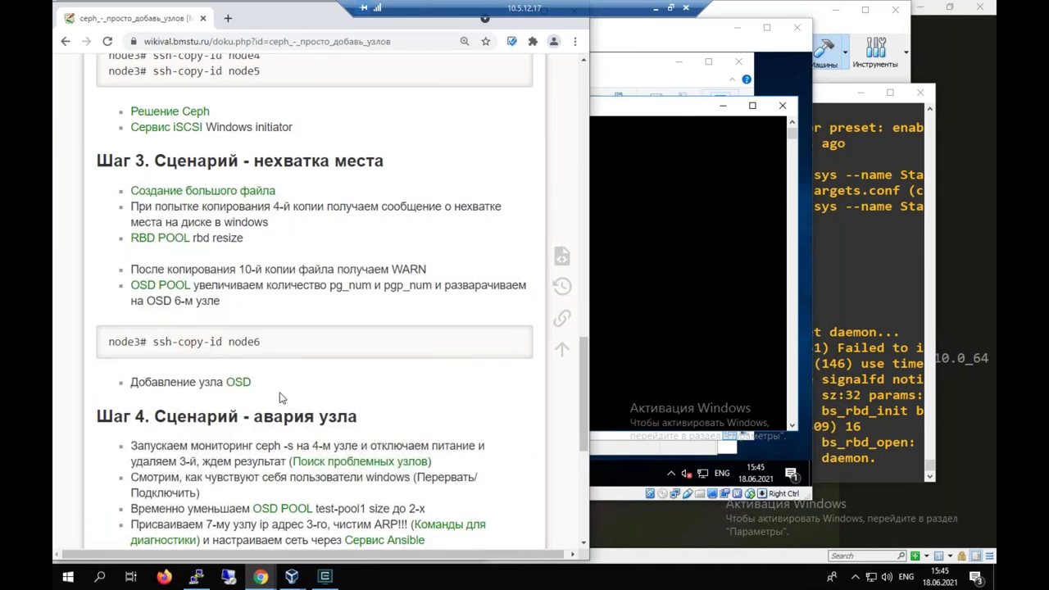
scroll(283, 397, "down", 1)
scroll(283, 397, "down", 3)
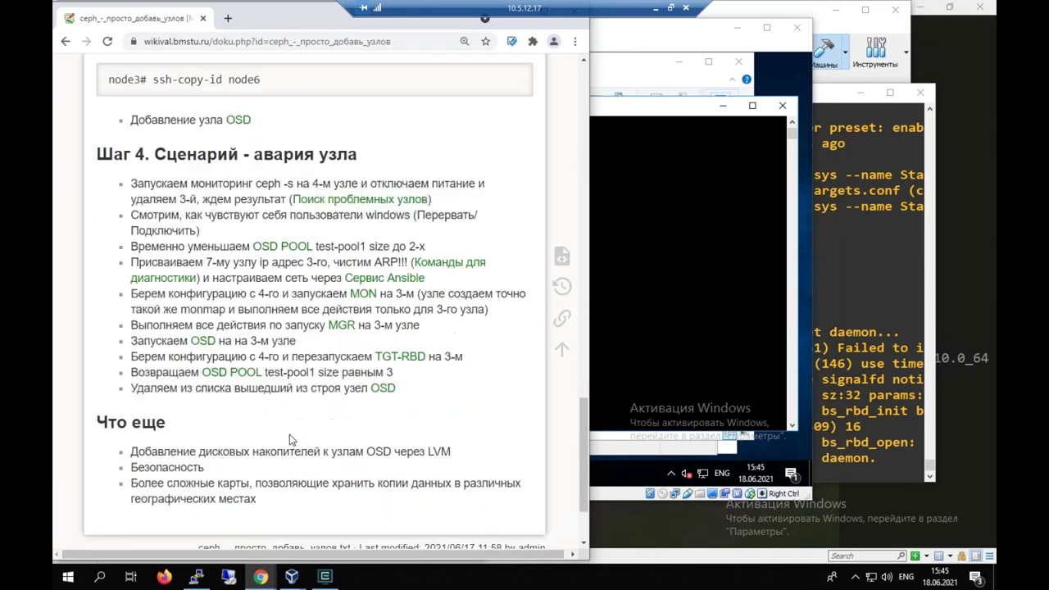
scroll(300, 405, "up", 6)
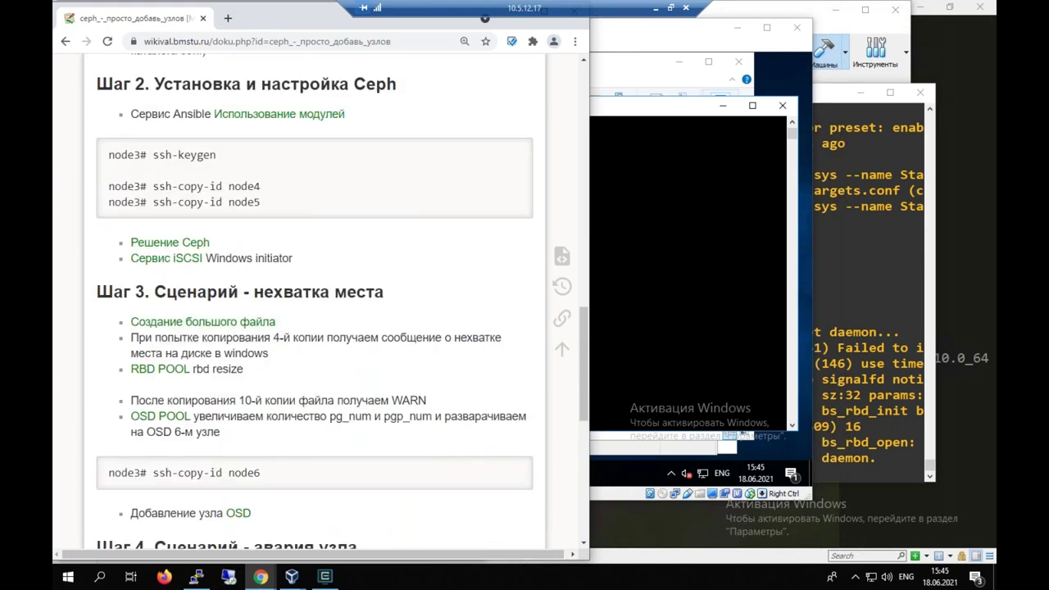
scroll(343, 484, "down", 2)
scroll(343, 483, "up", 4)
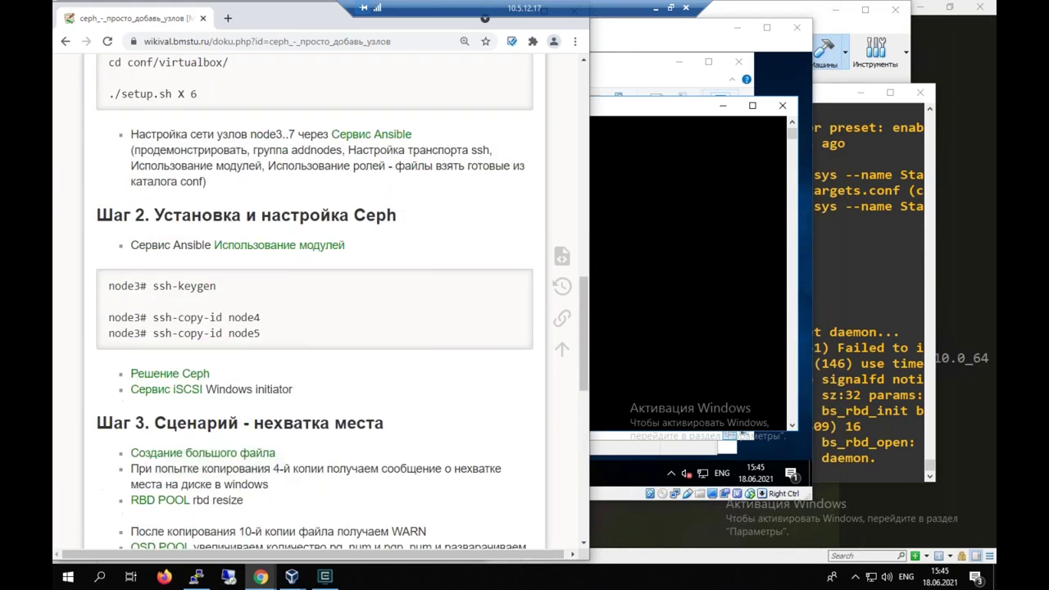
scroll(295, 449, "up", 5)
scroll(295, 448, "down", 3)
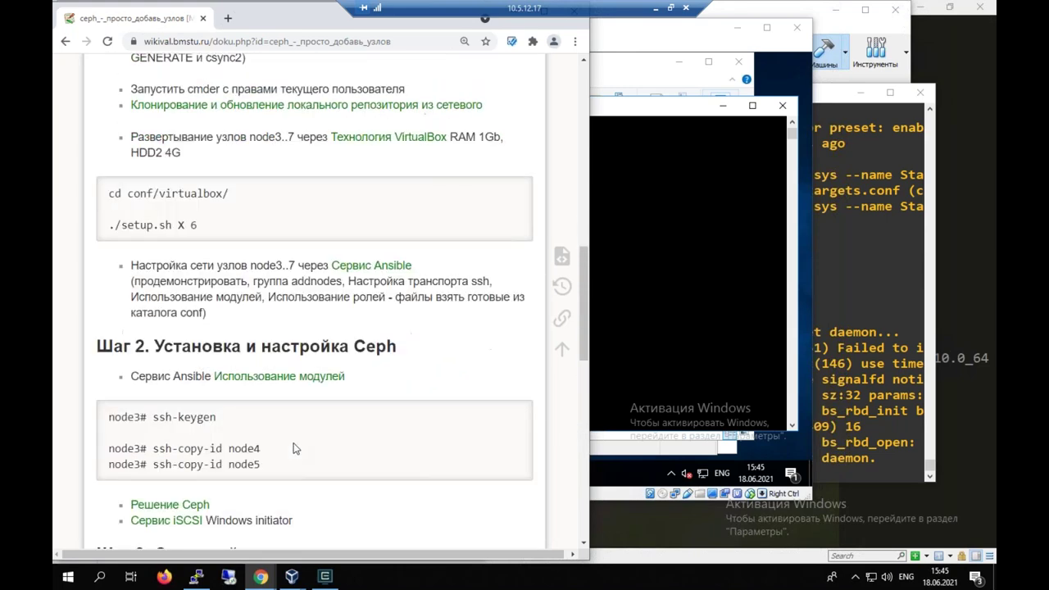
scroll(358, 423, "down", 2)
scroll(358, 423, "down", 3)
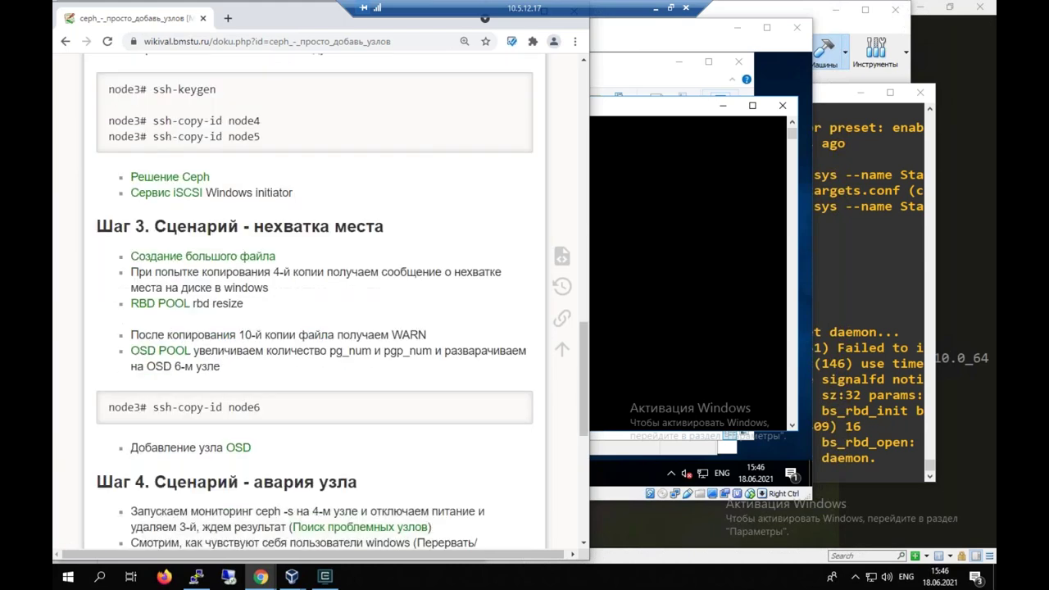
Open 'Создание большого файла' in a new tab and select the echo.>file-big.txt command
right_click(210, 258)
left_click(234, 269)
key("ctrl+Tab")
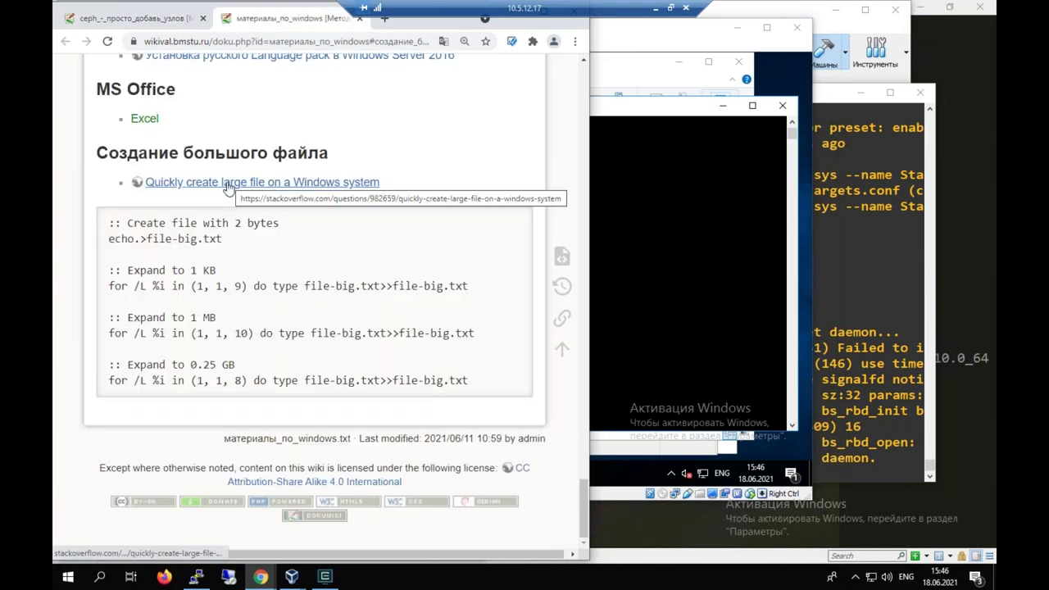
left_click_drag(109, 239, 228, 246)
Set the VirtualBox VM's Shared Clipboard to Bidirectional
left_click(680, 362)
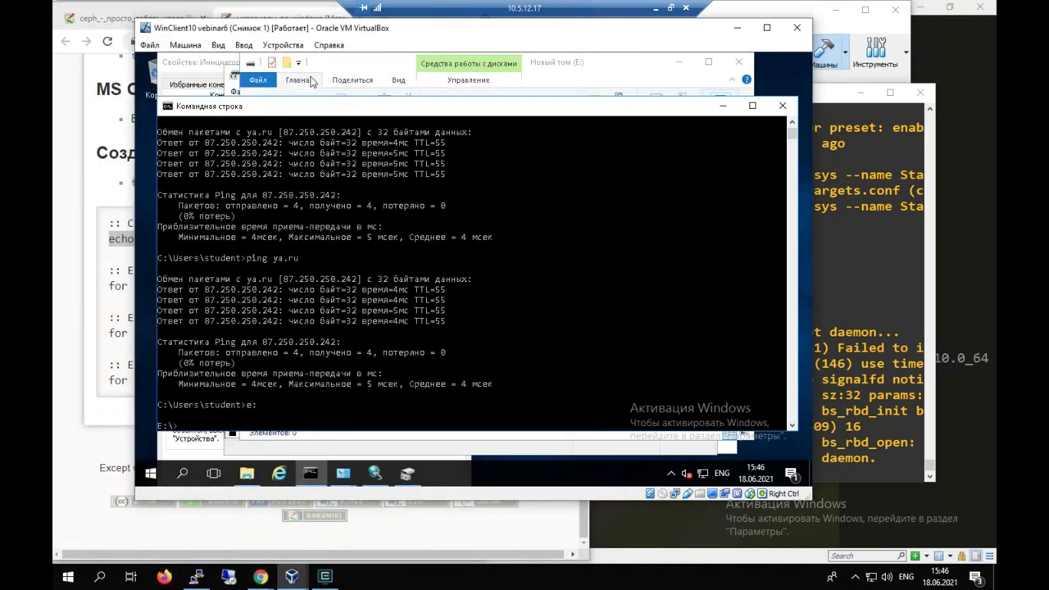
left_click(283, 46)
mouse_move(325, 141)
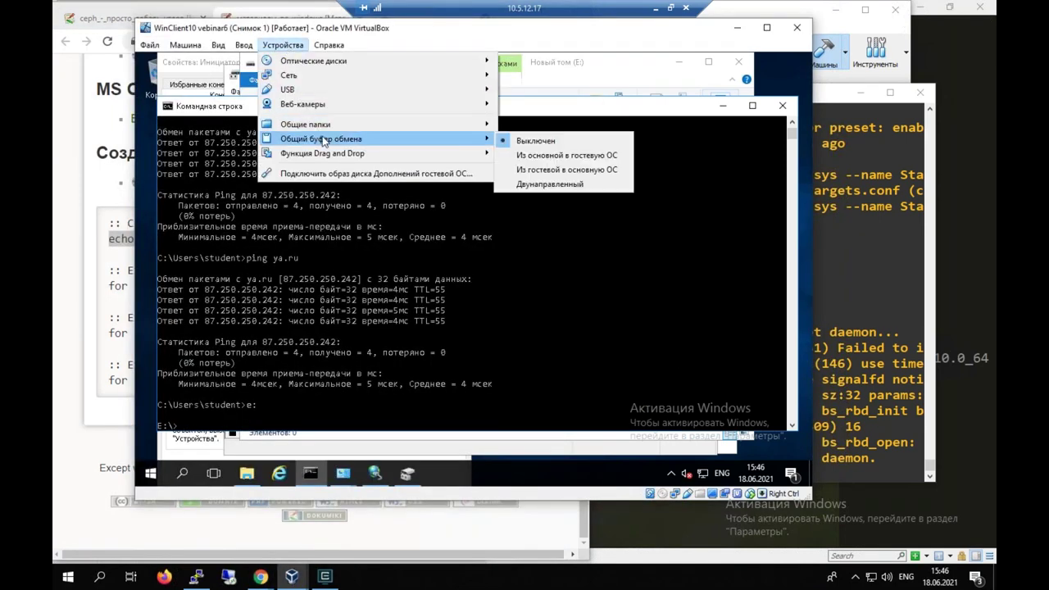
left_click(537, 187)
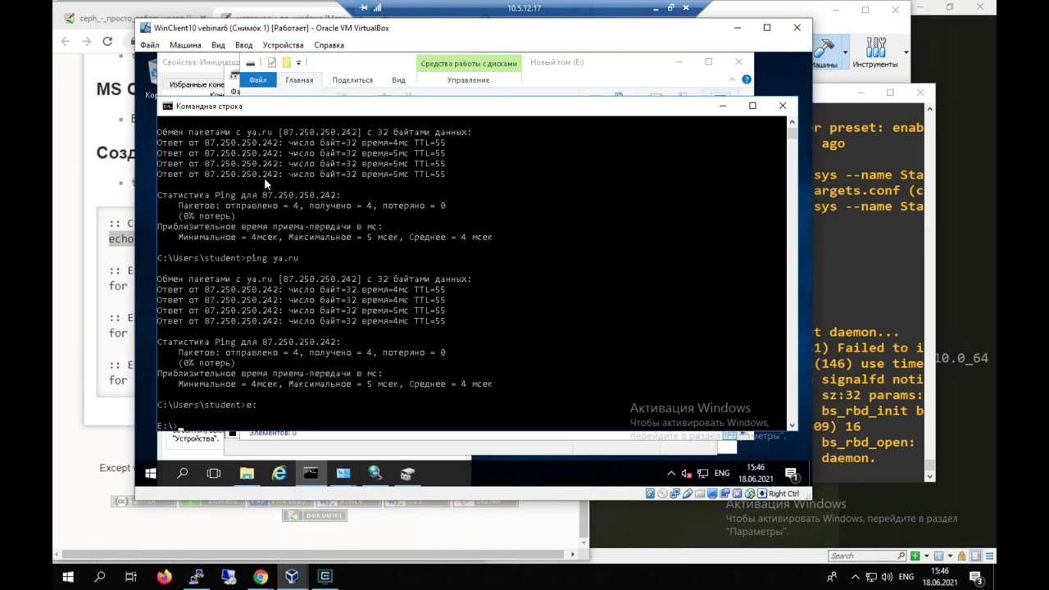
Copy the echo.>file-big.txt command from the wiki and paste it at the E:\> prompt
left_click(108, 214)
left_click_drag(110, 240, 230, 241)
key("ctrl+c")
left_click(636, 113)
right_click(601, 233)
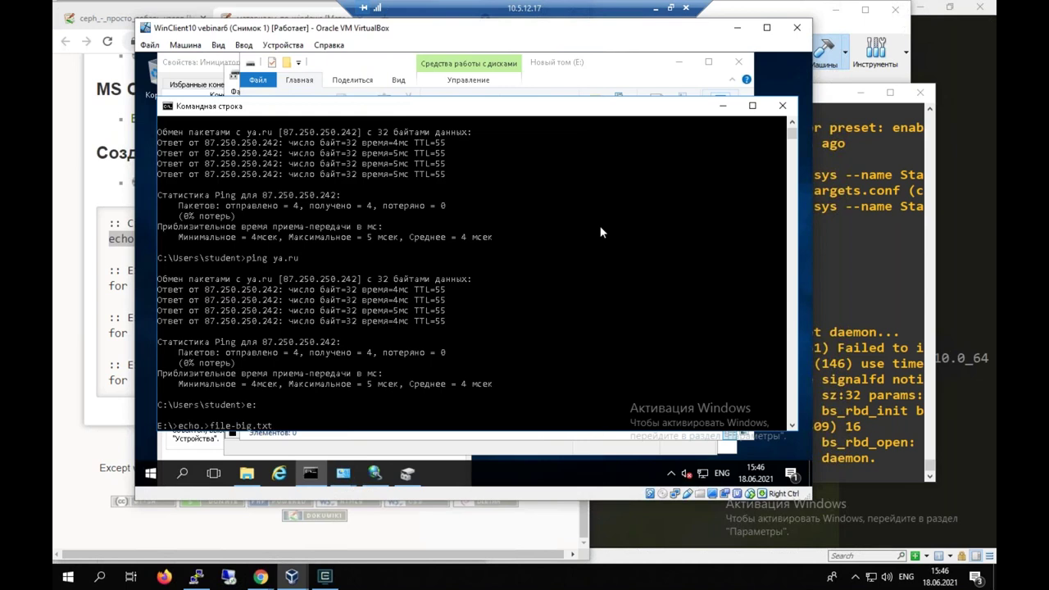
Run the wiki's for /L loop to grow file-big.txt to 1 KB
left_click(103, 300)
left_click_drag(112, 286, 471, 288)
left_click(621, 309)
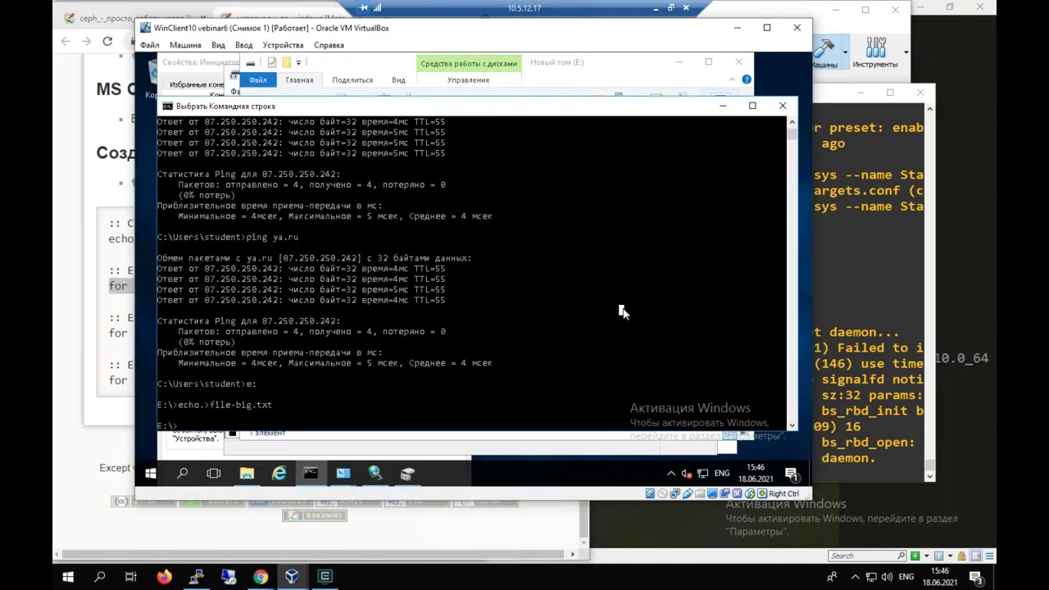
left_click(106, 296)
left_click_drag(108, 287, 468, 287)
left_click(632, 129)
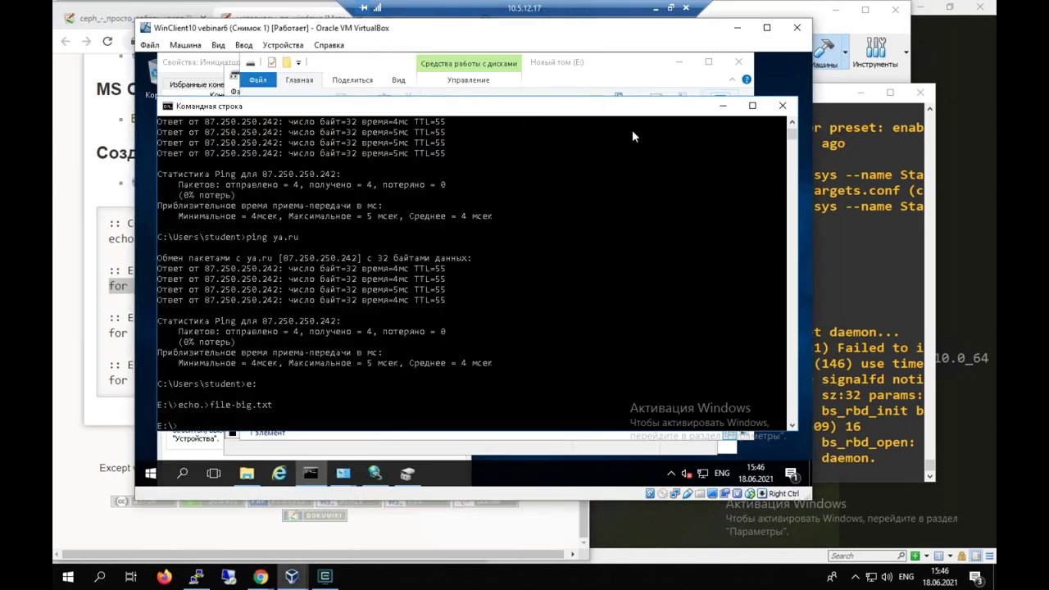
key("ctrl+v")
key("Return")
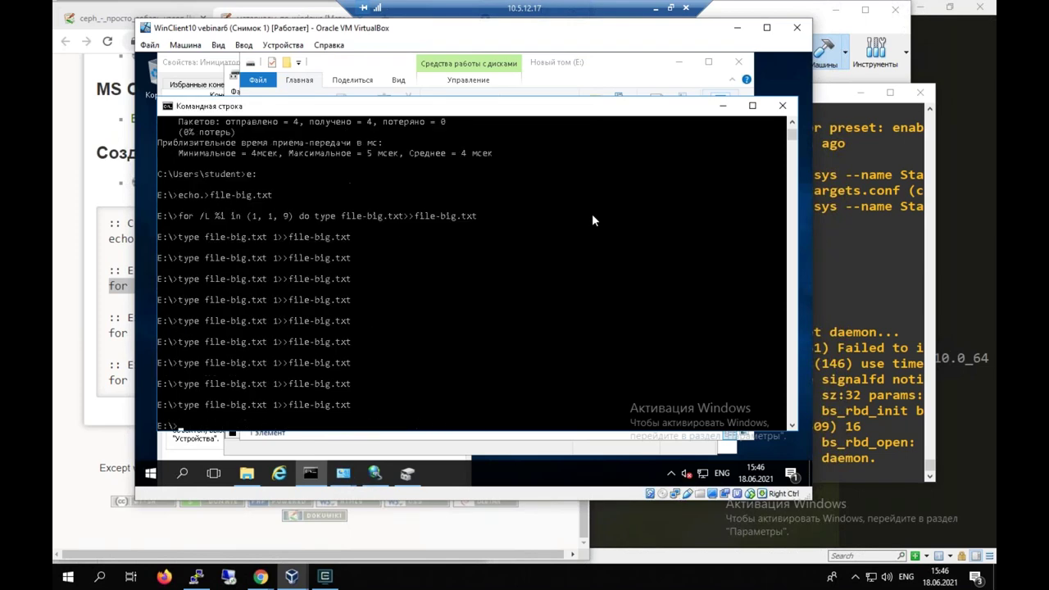
Run the 1 MB for /L loop to grow file-big.txt further
left_click(121, 265)
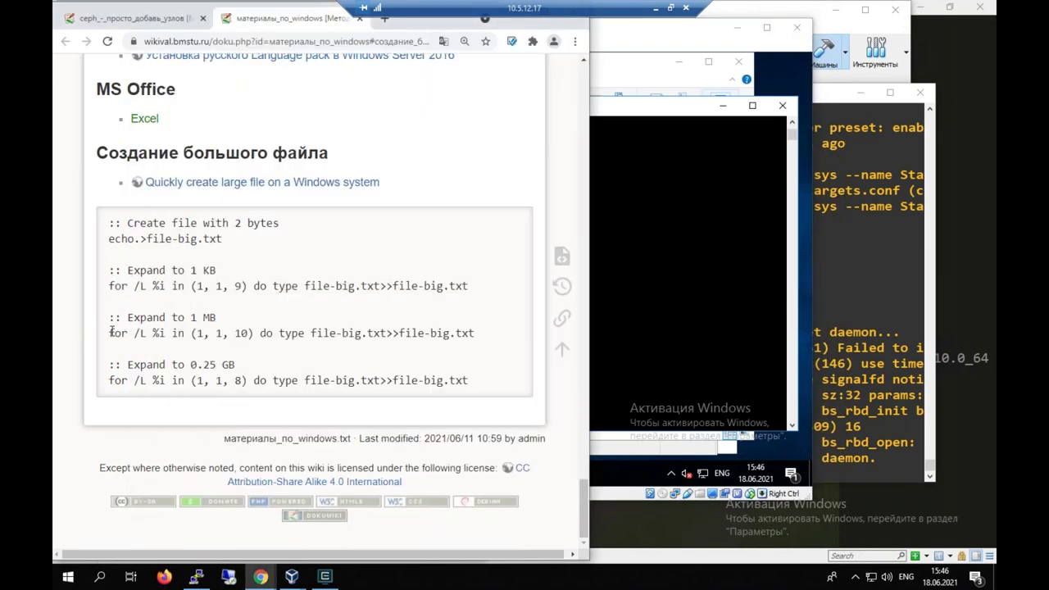
left_click_drag(110, 332, 476, 333)
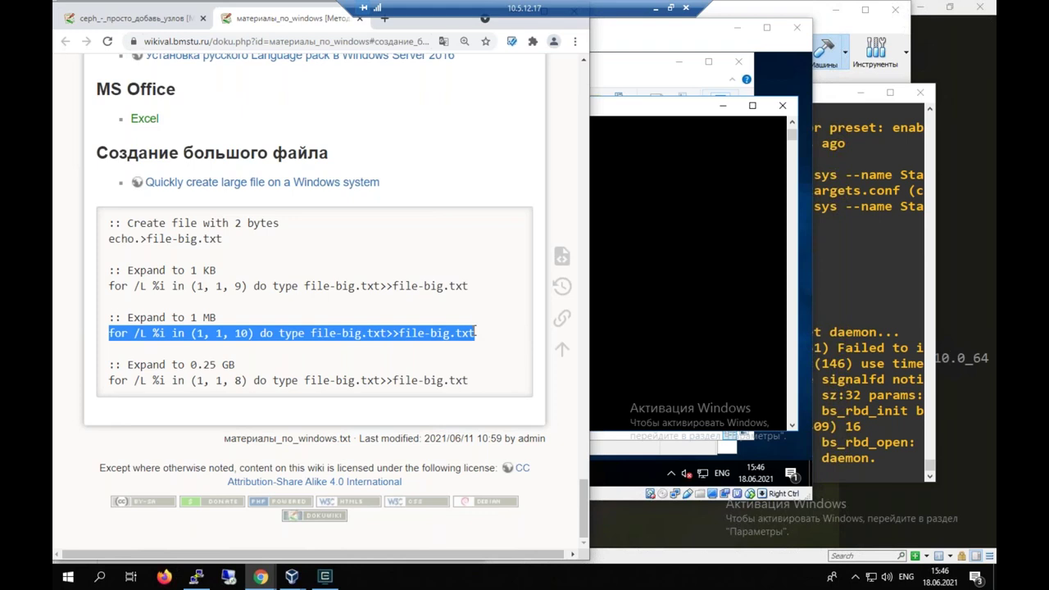
key("ctrl+c")
left_click(669, 127)
key("ctrl+v")
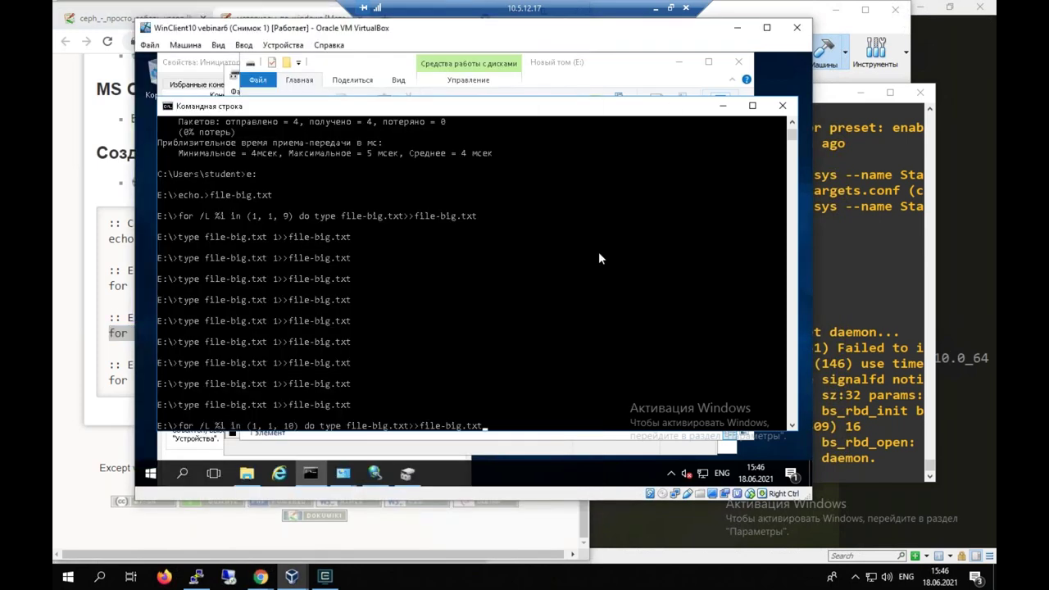
key("Return")
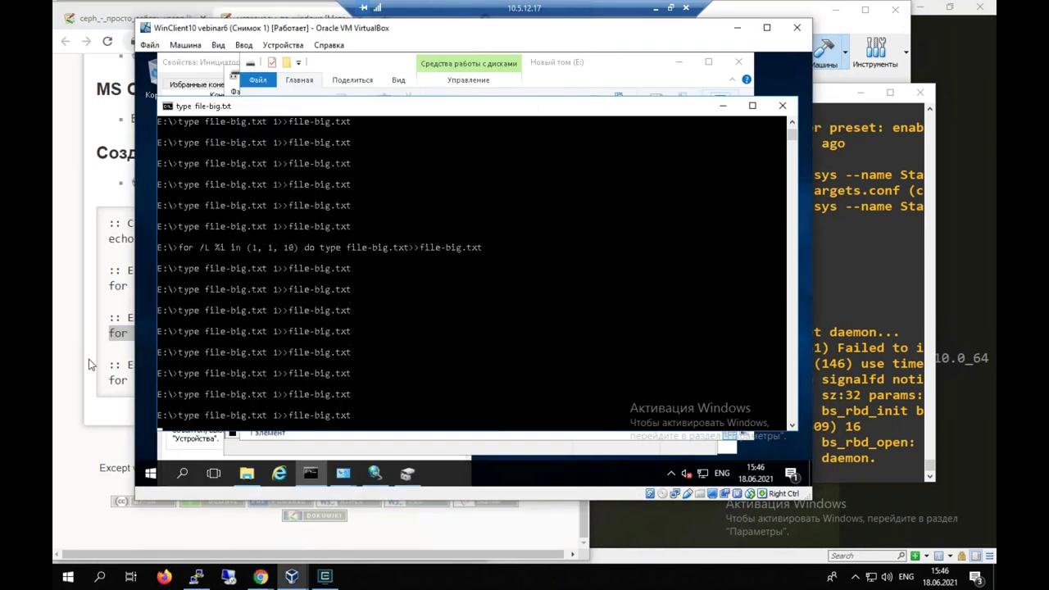
Run the 0.25 GB for /L loop, then check file-big.txt's size on drive E:
left_click(93, 371)
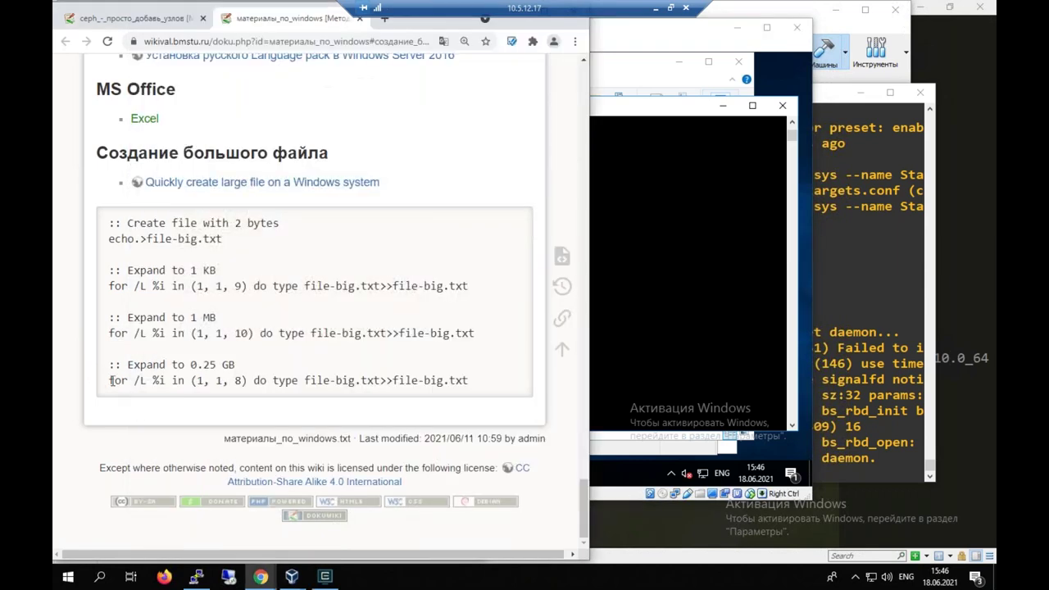
left_click_drag(109, 380, 469, 380)
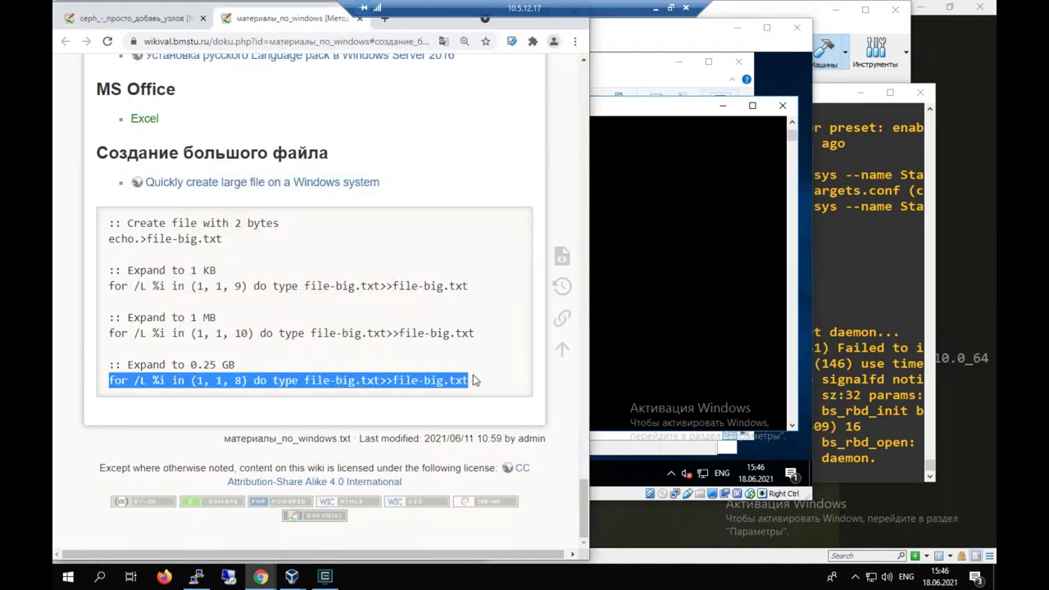
left_click(672, 119)
key("ctrl+v")
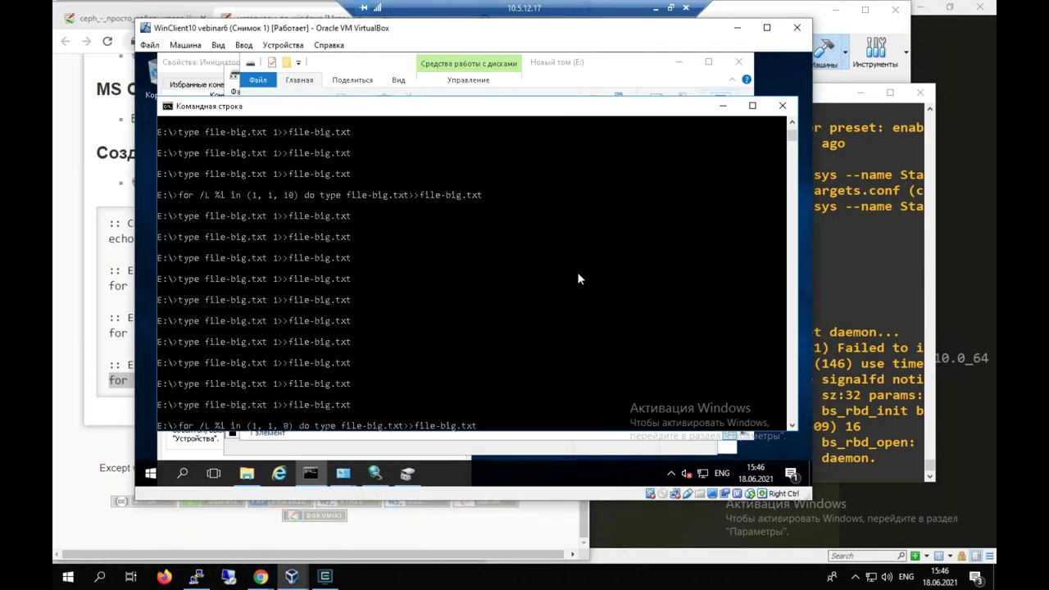
key("Return")
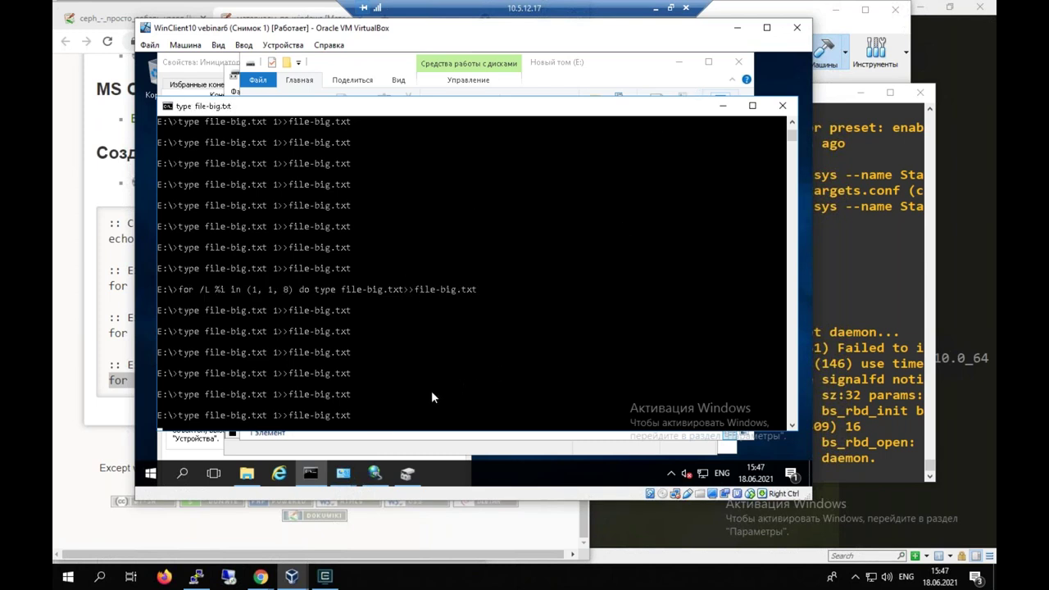
left_click(247, 474)
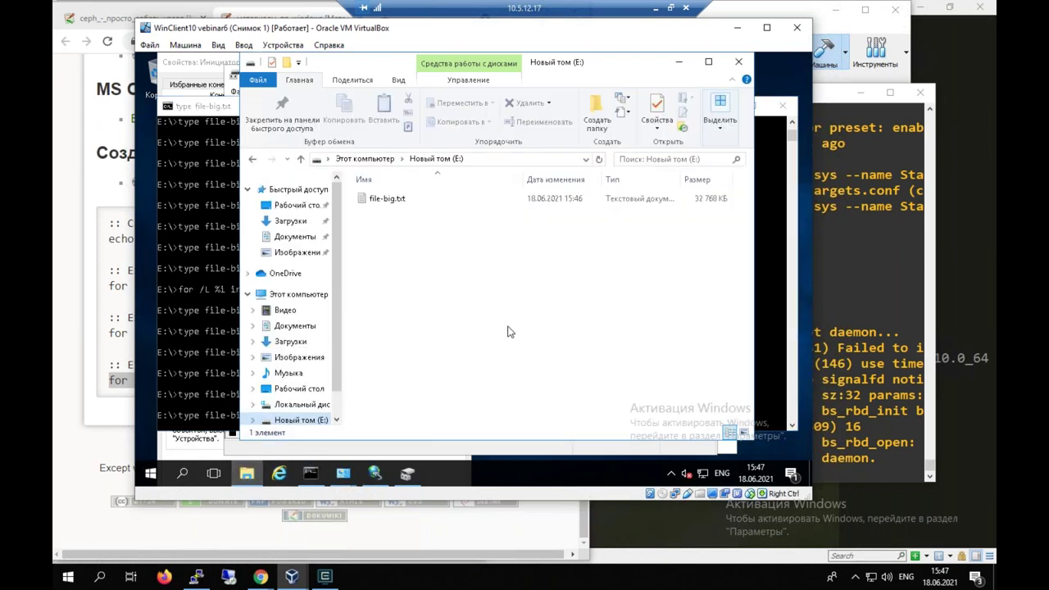
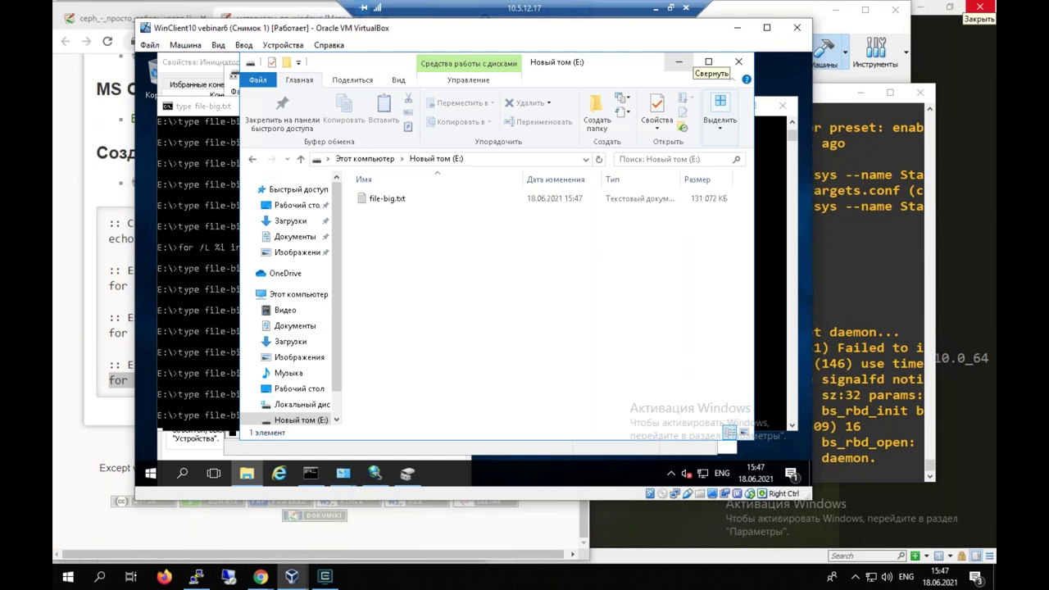
Launch Диспетчер задач from the Windows guest taskbar, close it, then launch it again
right_click(552, 477)
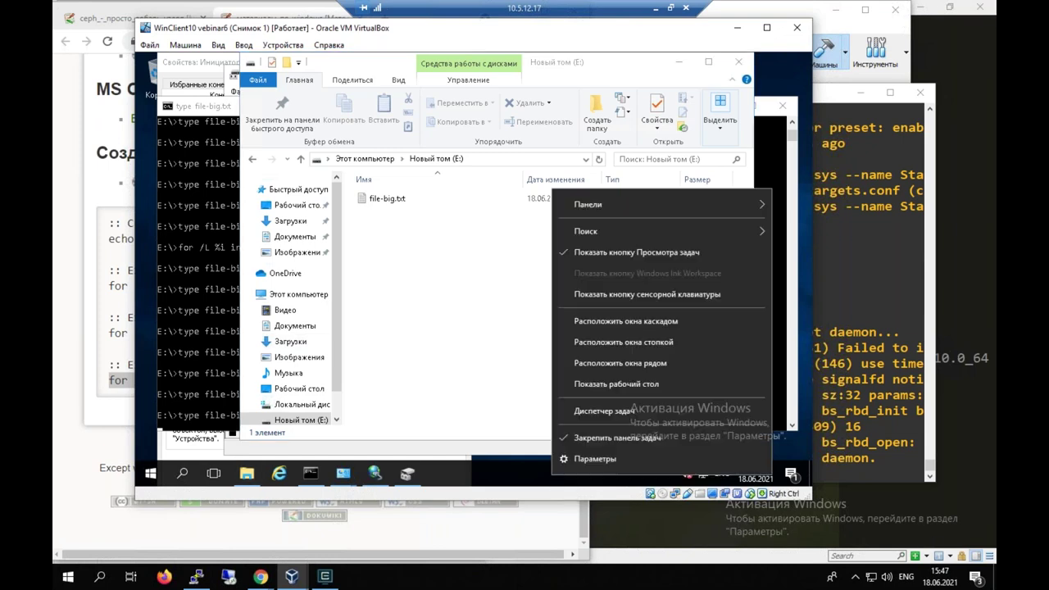
left_click(611, 411)
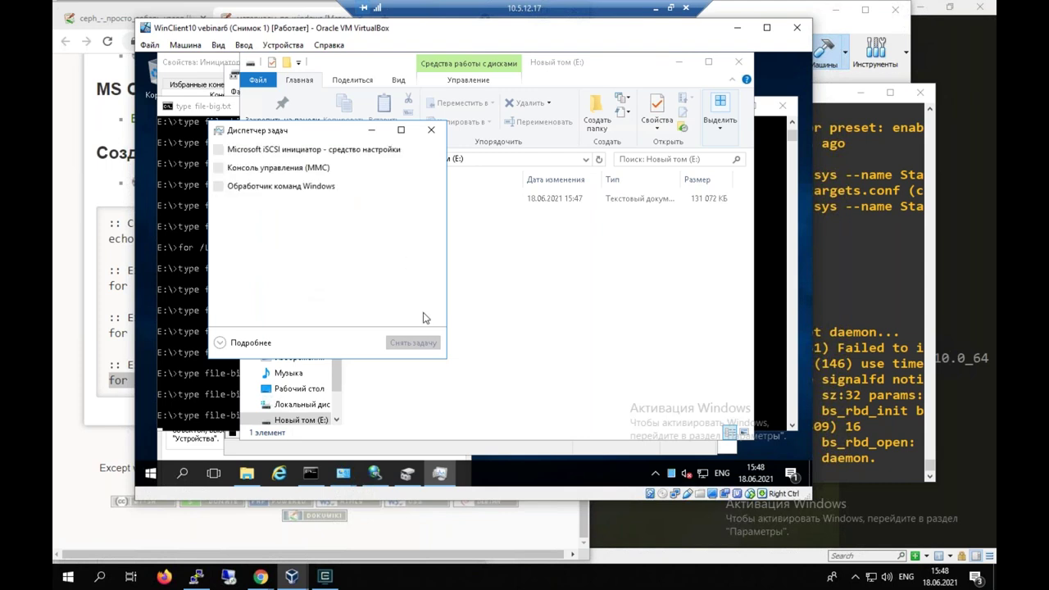
left_click(431, 129)
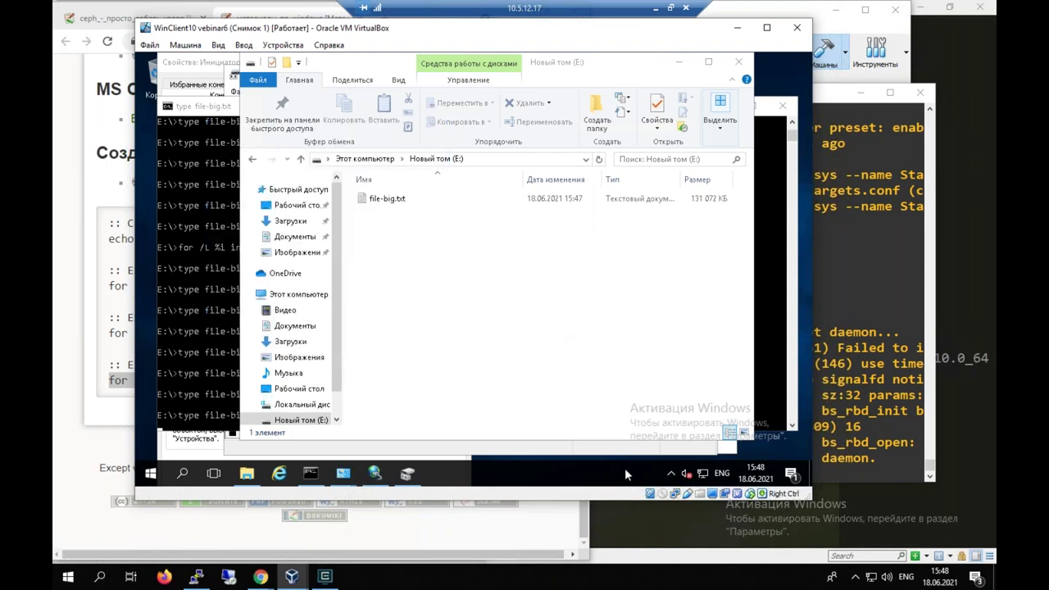
right_click(623, 468)
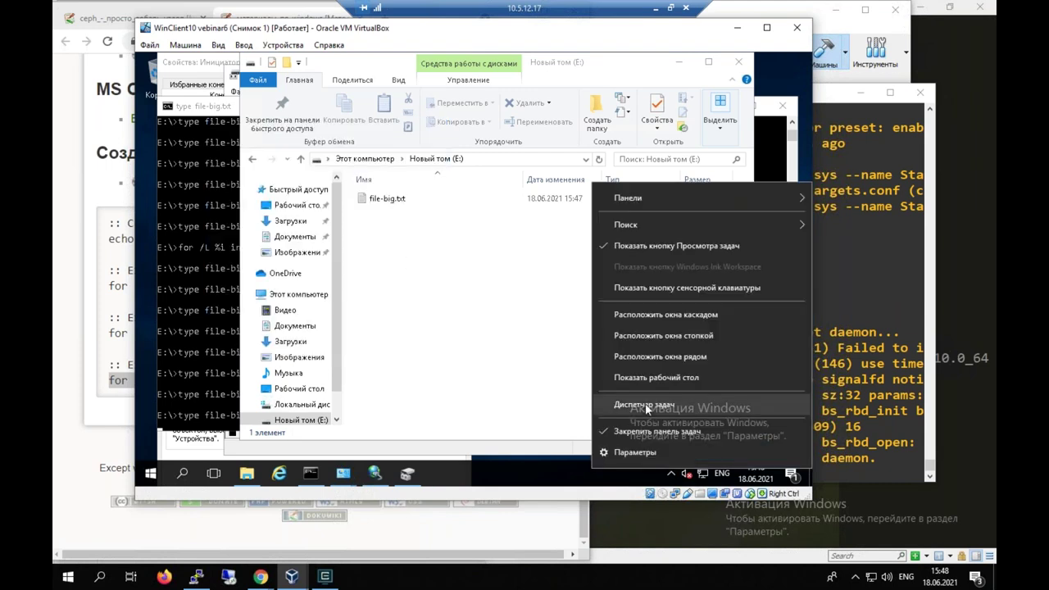
left_click(644, 405)
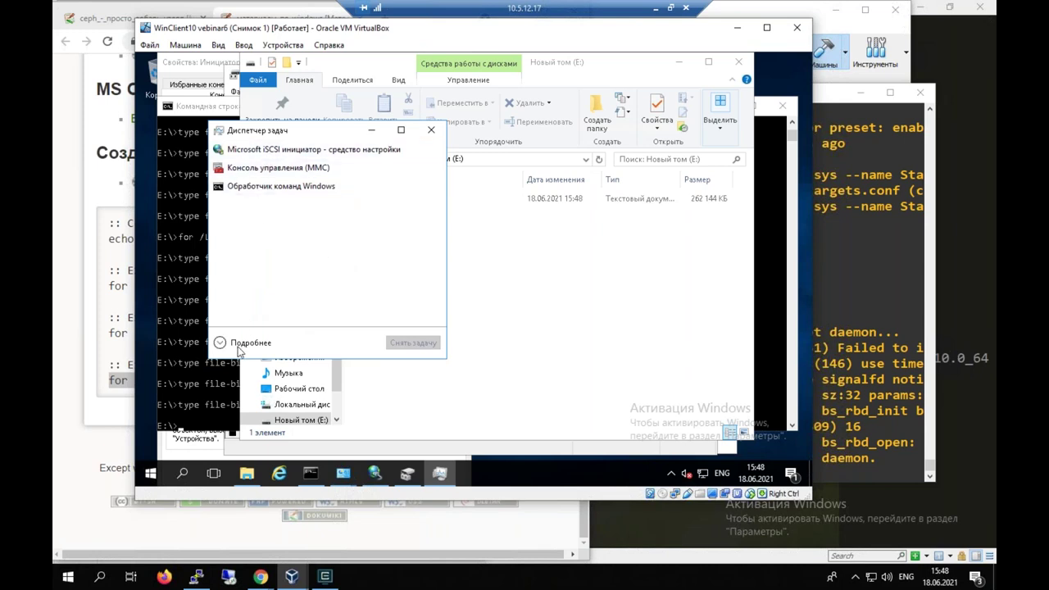
Expand Task Manager to its detailed view and browse the Processes, Performance, Details, Services, Users and Startup tabs
left_click(242, 343)
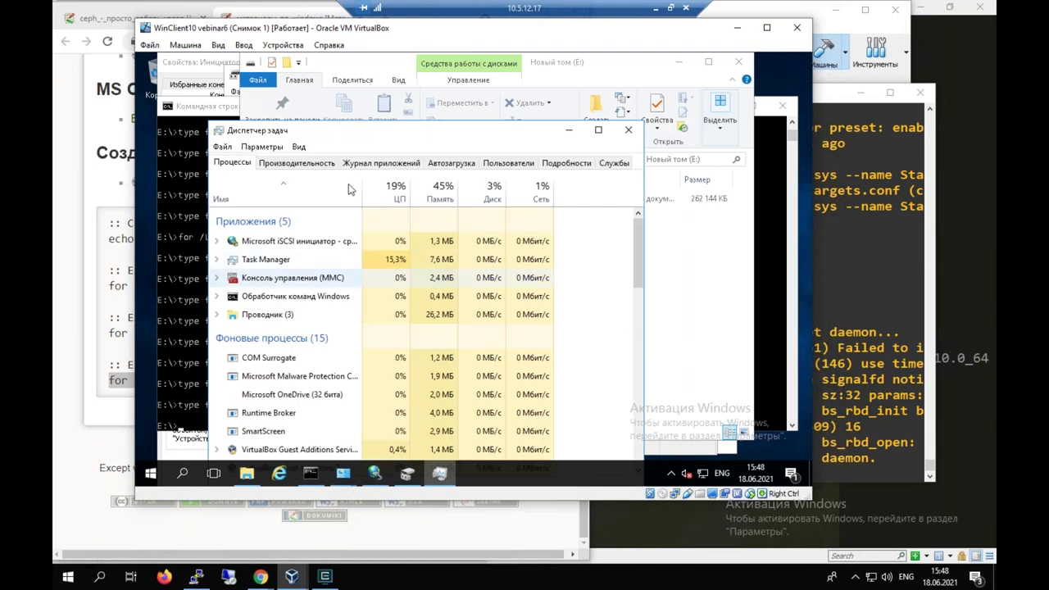
left_click(317, 164)
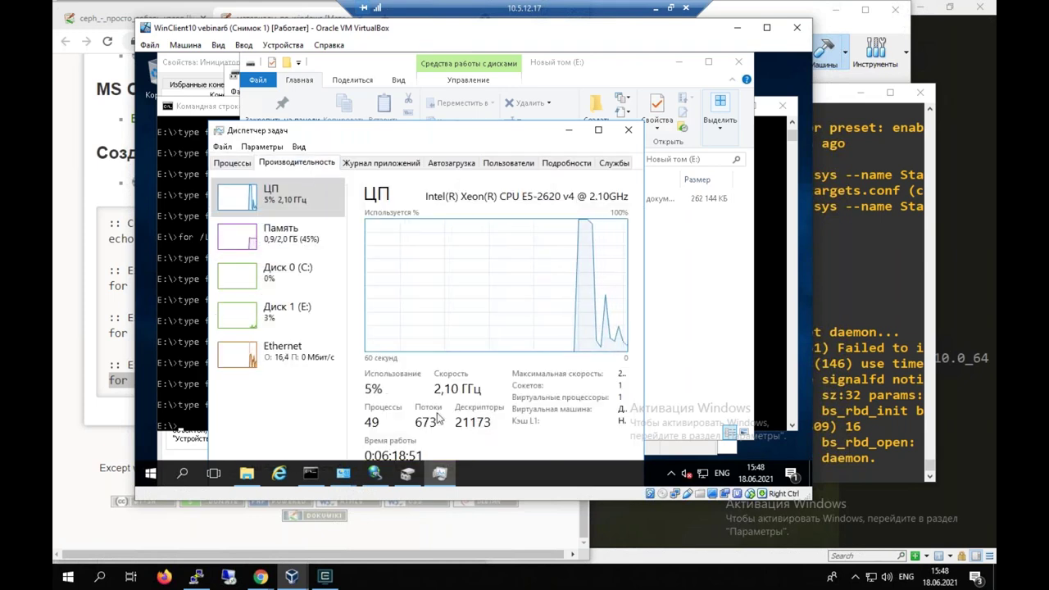
left_click(229, 164)
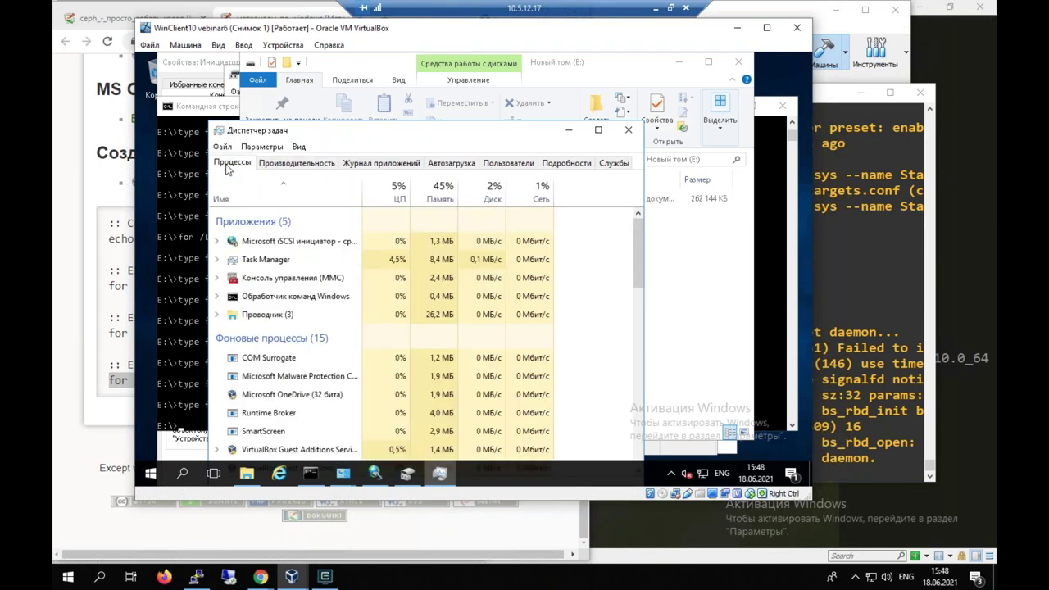
left_click(300, 167)
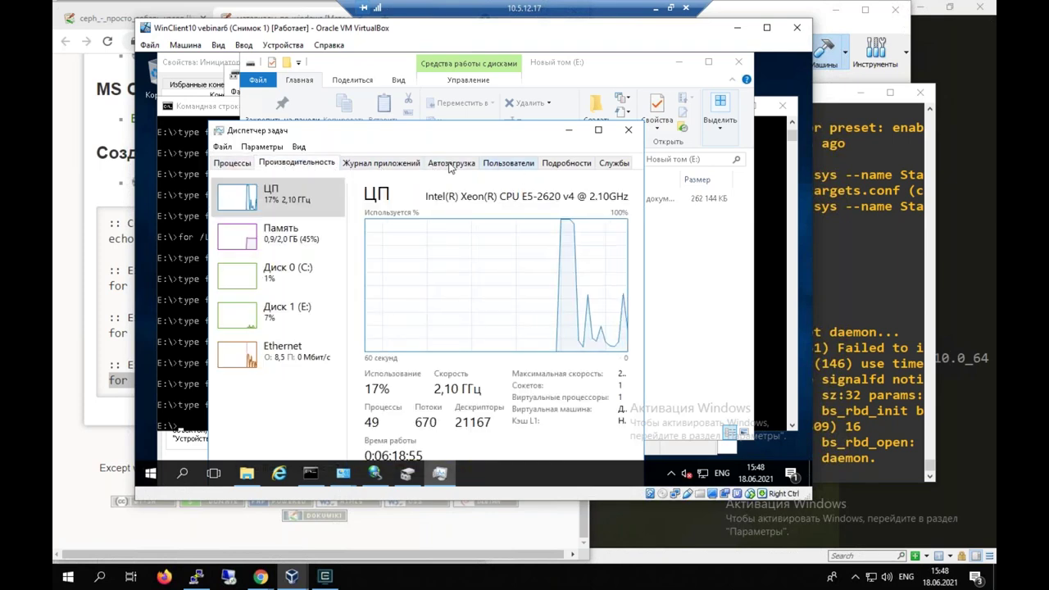
left_click(584, 167)
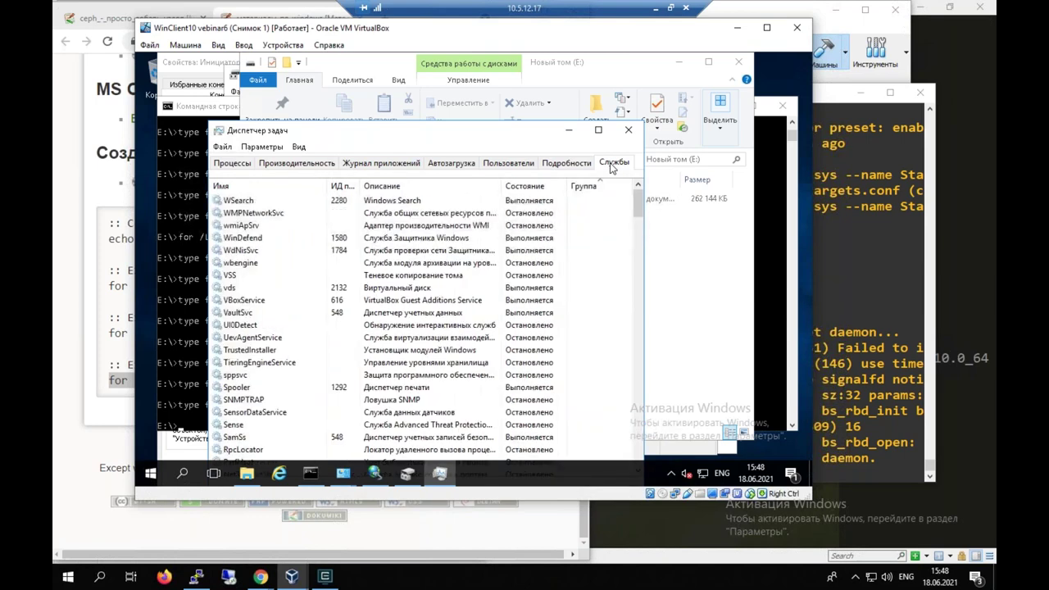
left_click(574, 166)
left_click(507, 164)
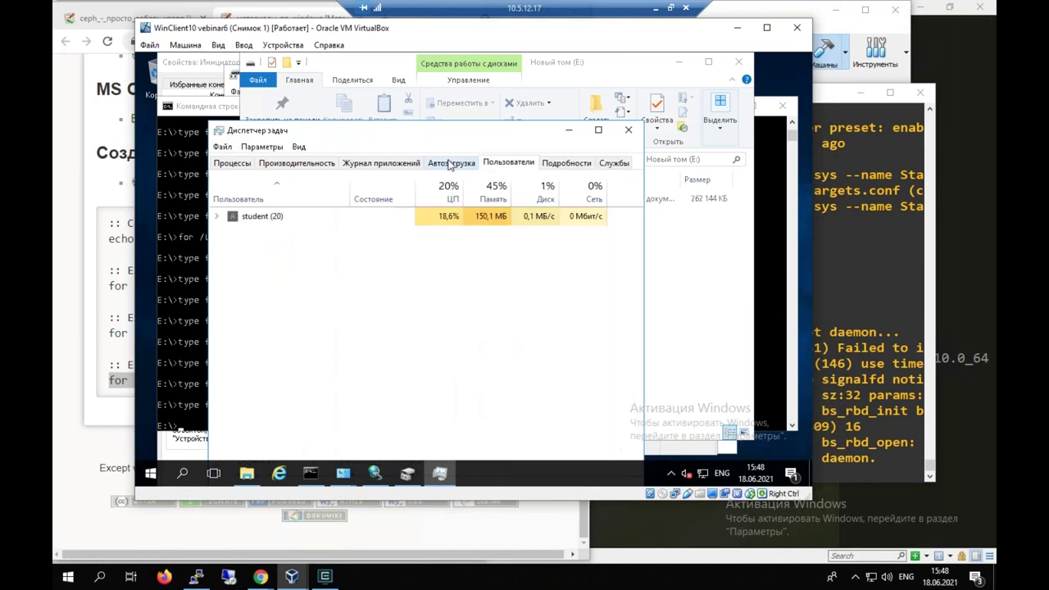
left_click(451, 165)
Check the CPU, memory, disk C:, iSCSI disk E: and Ethernet graphs, then return to Command Prompt
left_click(288, 165)
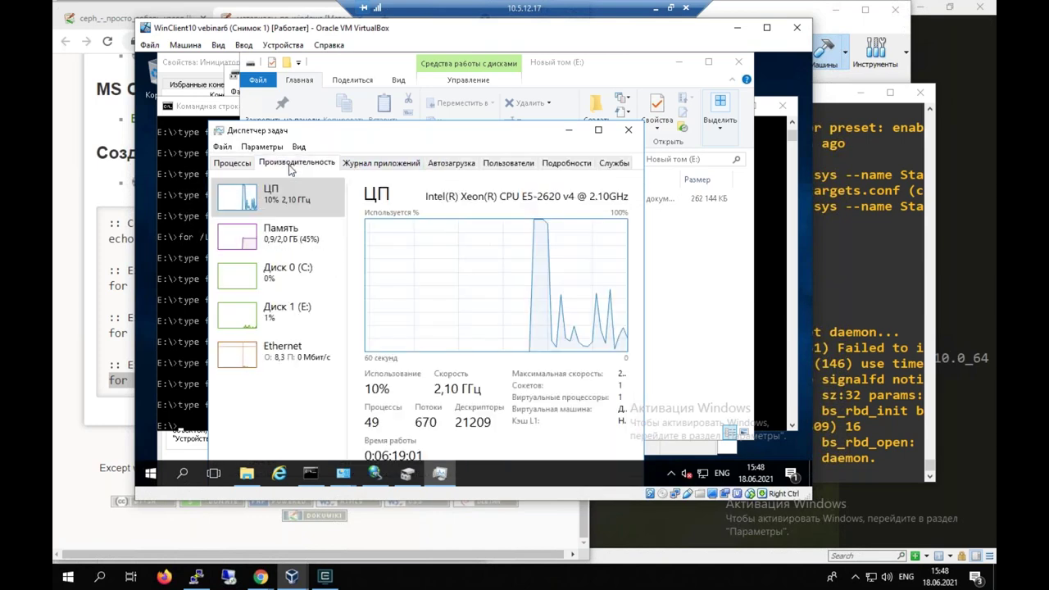
left_click(261, 240)
left_click(244, 281)
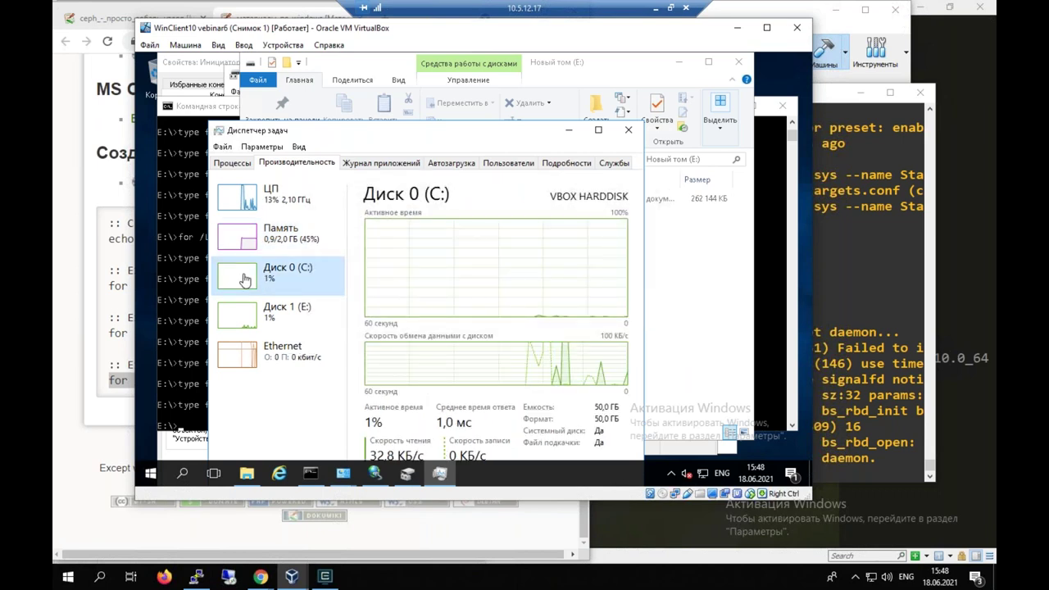
left_click(242, 326)
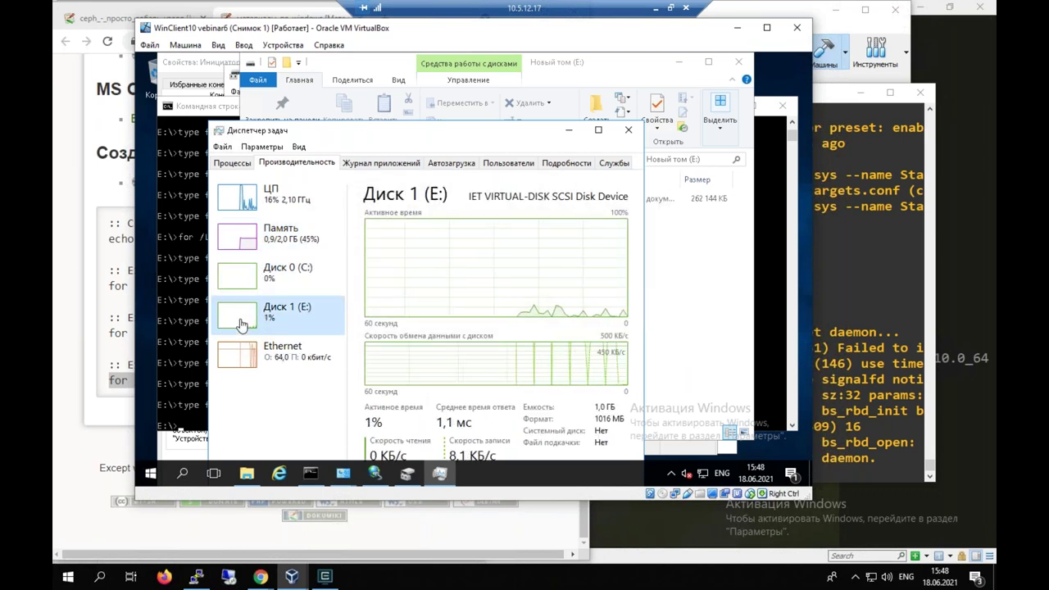
left_click(242, 361)
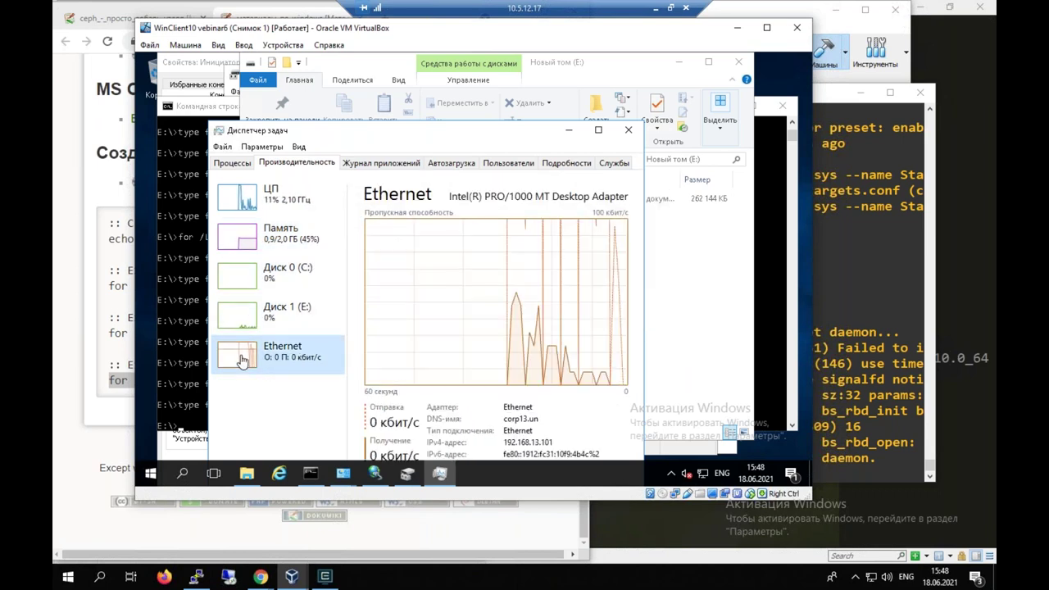
left_click(182, 373)
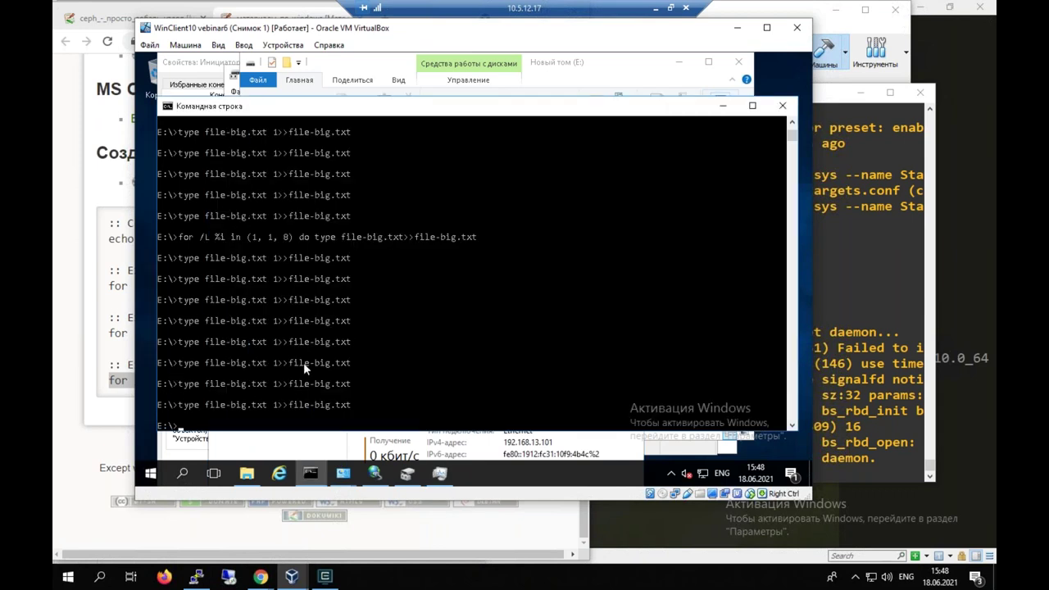
Copy file-big.txt on drive E: and paste it twice in Explorer
left_click(248, 474)
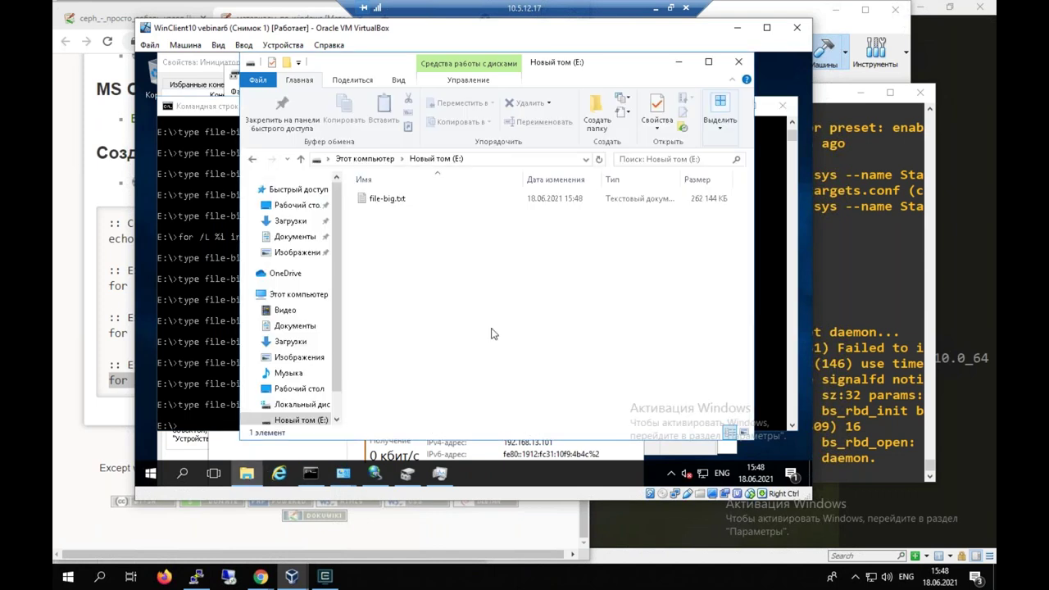
left_click(386, 205)
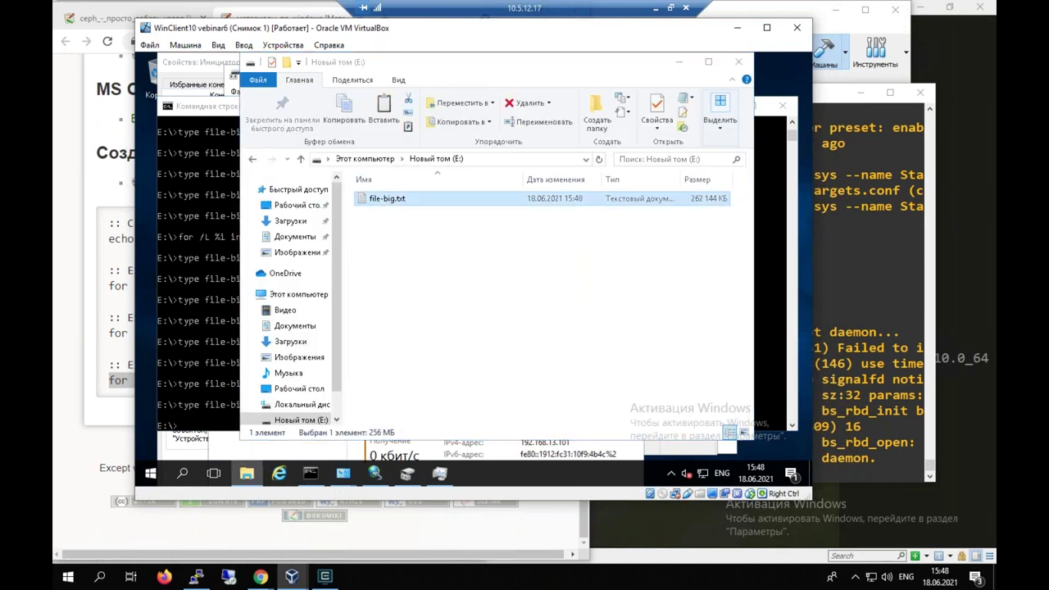
key("ctrl+c")
key("ctrl+v")
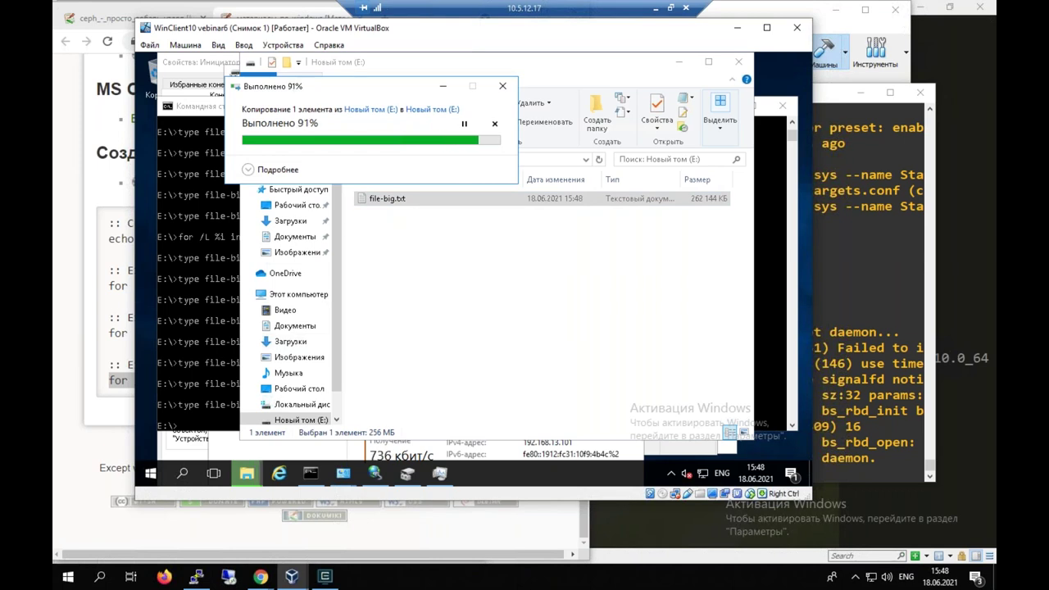
left_click(443, 327)
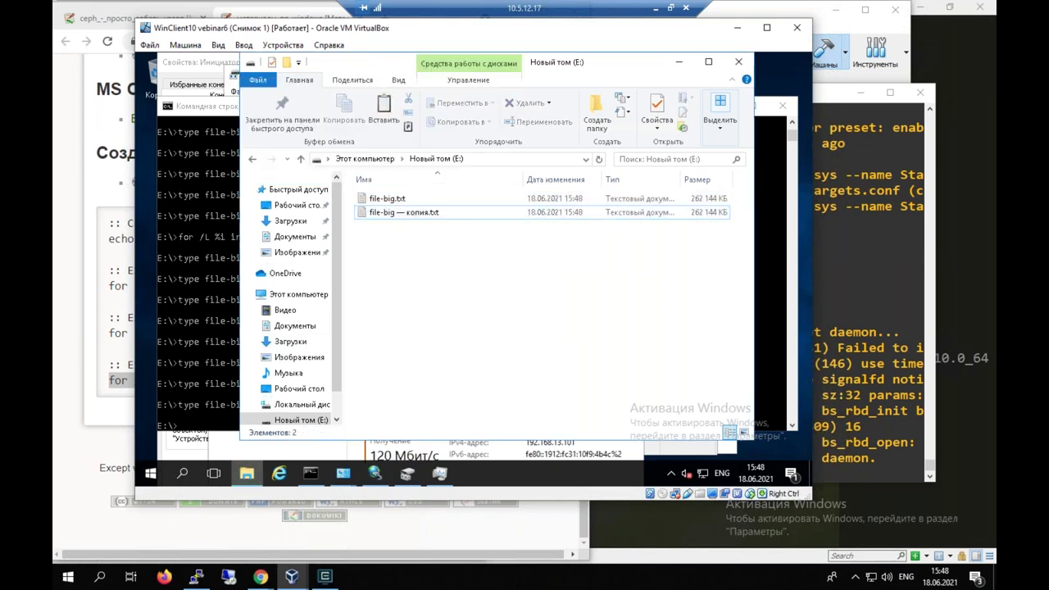
key("ctrl+v")
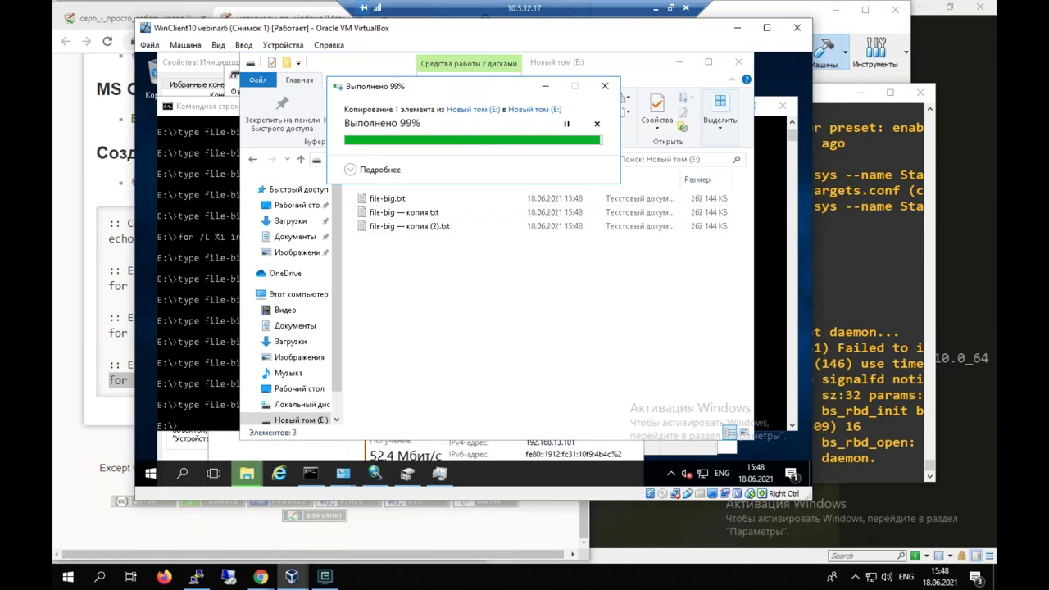
left_click(434, 329)
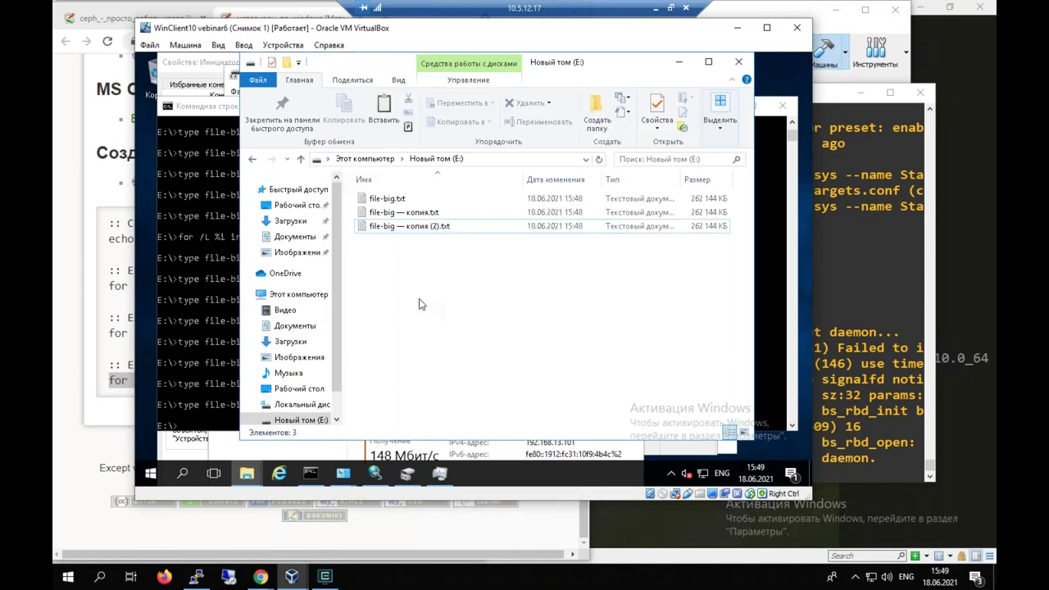
Close Task Manager, retry the out-of-space copy twice, and close the wiki's Windows materials tab
left_click(441, 474)
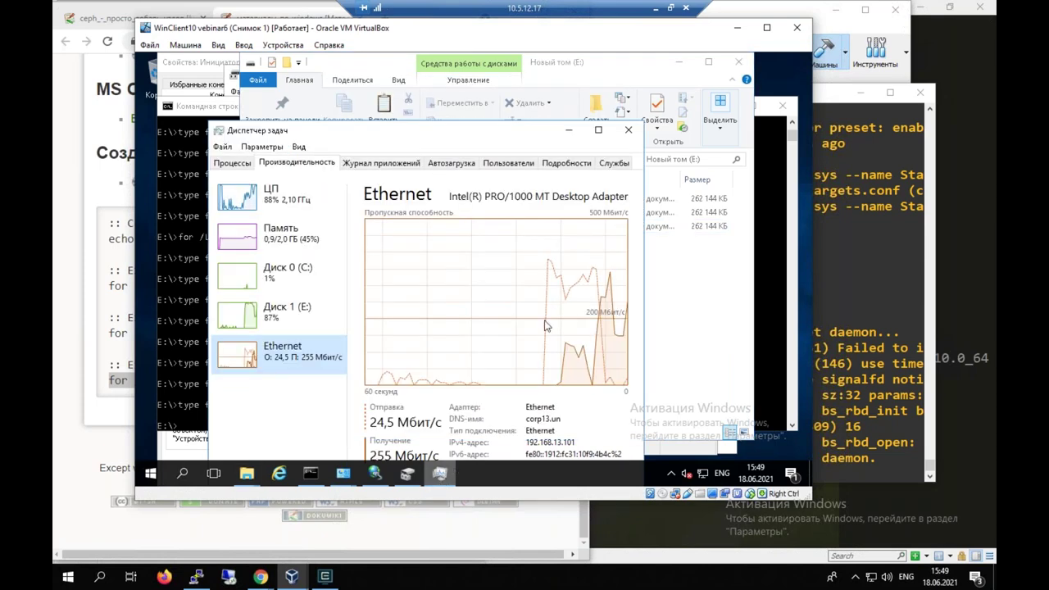
left_click(628, 131)
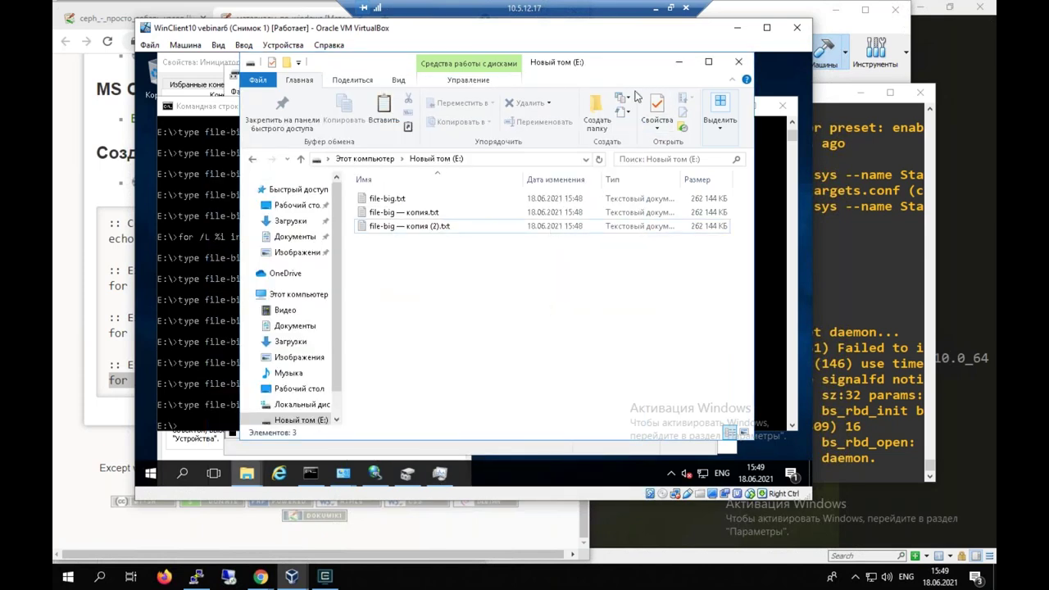
left_click(515, 185)
left_click(514, 185)
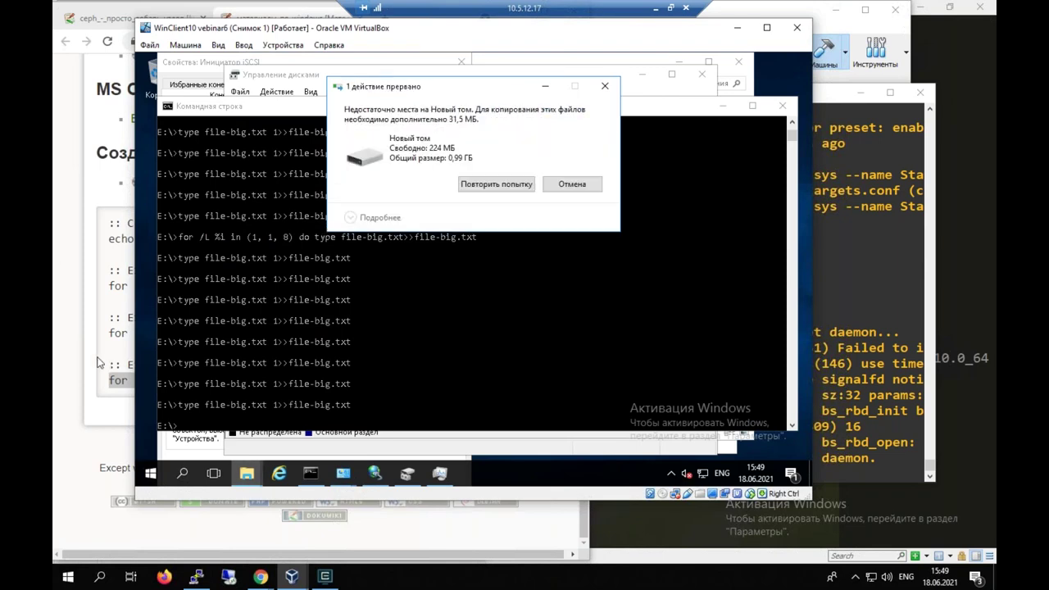
left_click(97, 362)
left_click(354, 18)
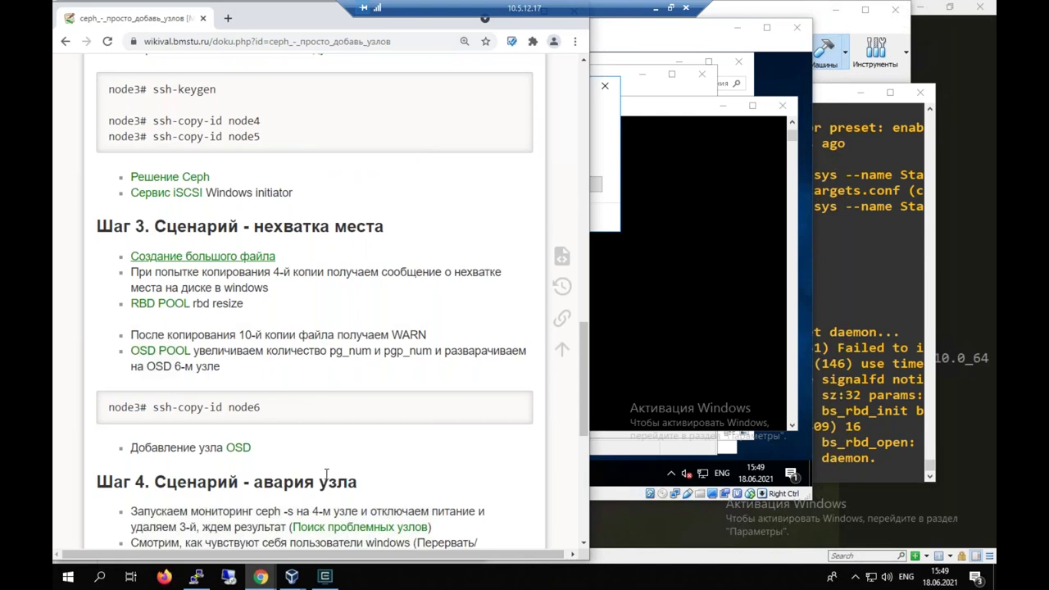
Open the решение_ceph page's RBD POOL link in a new Chrome tab and switch to it
scroll(326, 475, "down", 2)
scroll(292, 260, "up", 1)
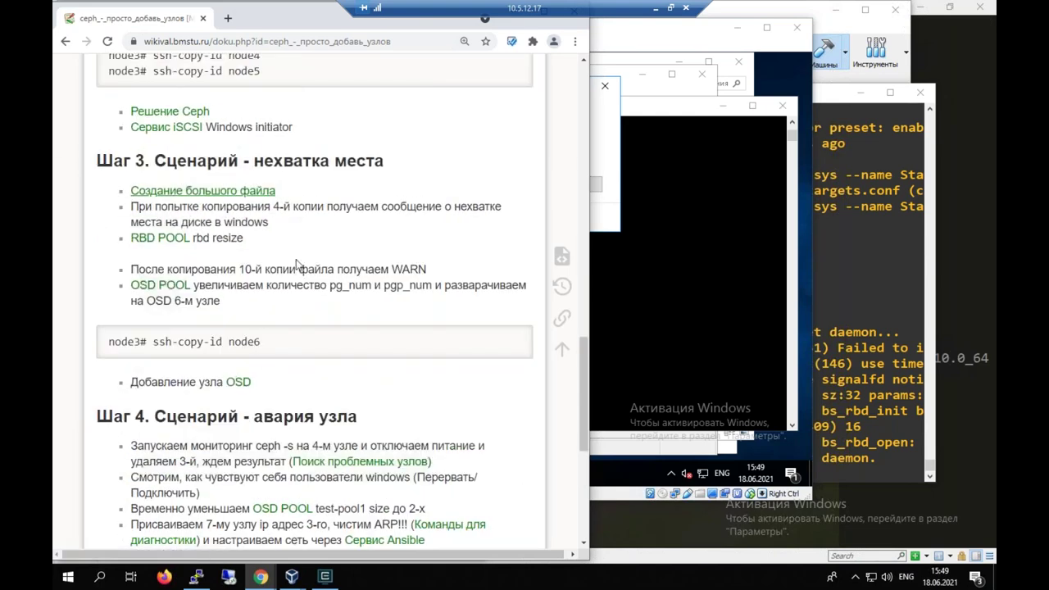
right_click(164, 238)
left_click(194, 246)
left_click(264, 19)
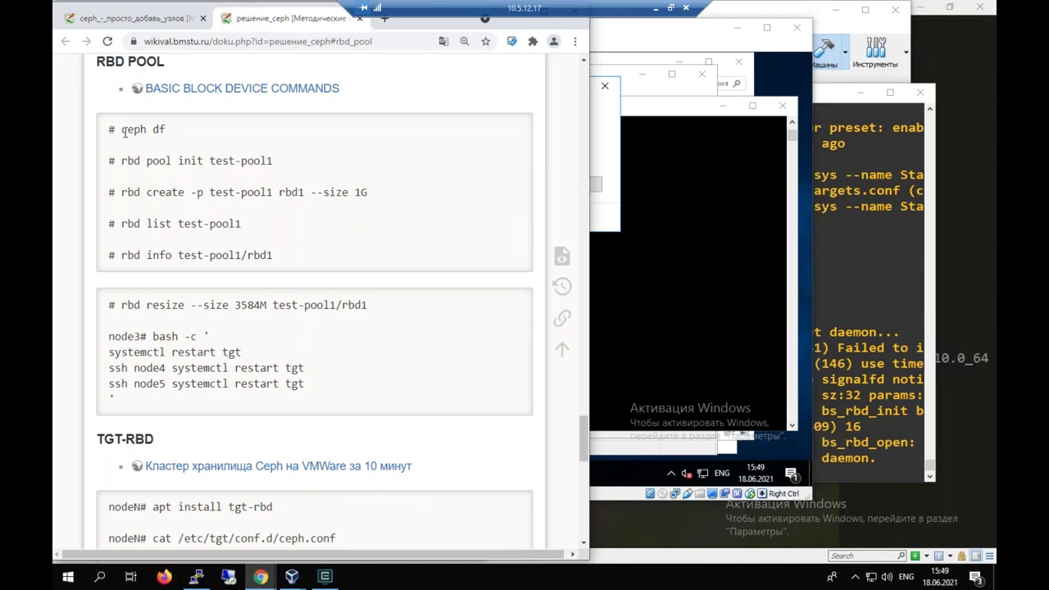
Copy the ceph df command from the wiki and run it in the node3 terminal
left_click_drag(123, 132, 165, 131)
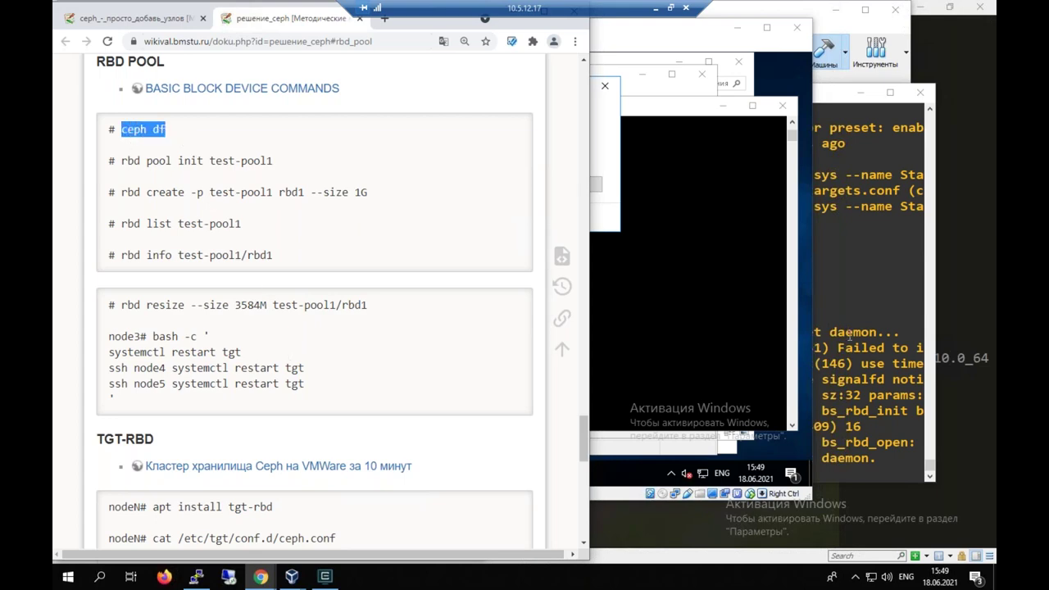
left_click(850, 335)
right_click(484, 300)
key("Return")
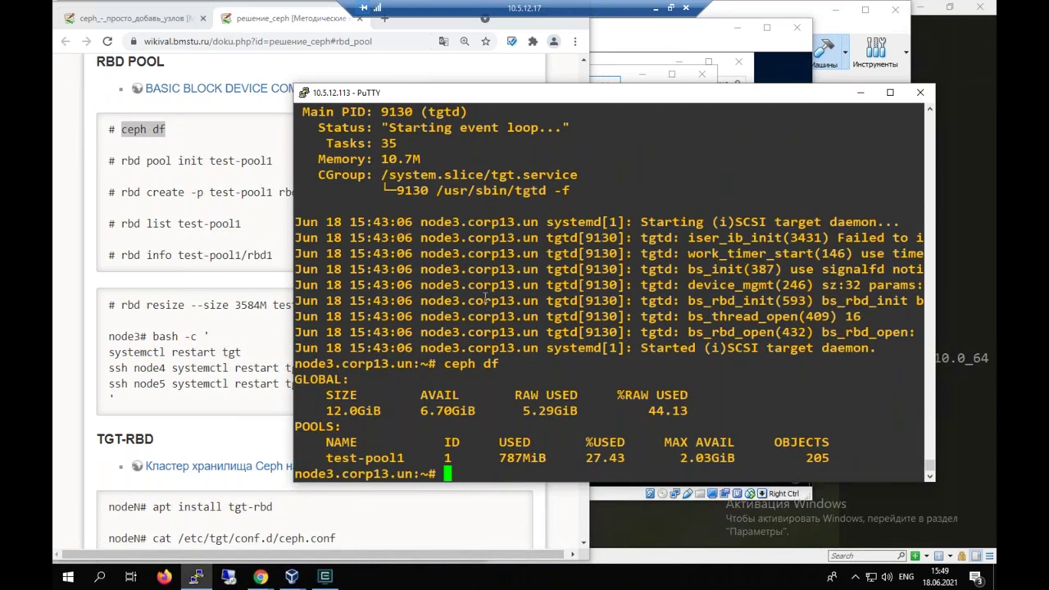
Highlight test-pool1's 2.03GiB max available, 787MiB used and 27.43% figures, then return to the wiki
left_click_drag(327, 459, 403, 459)
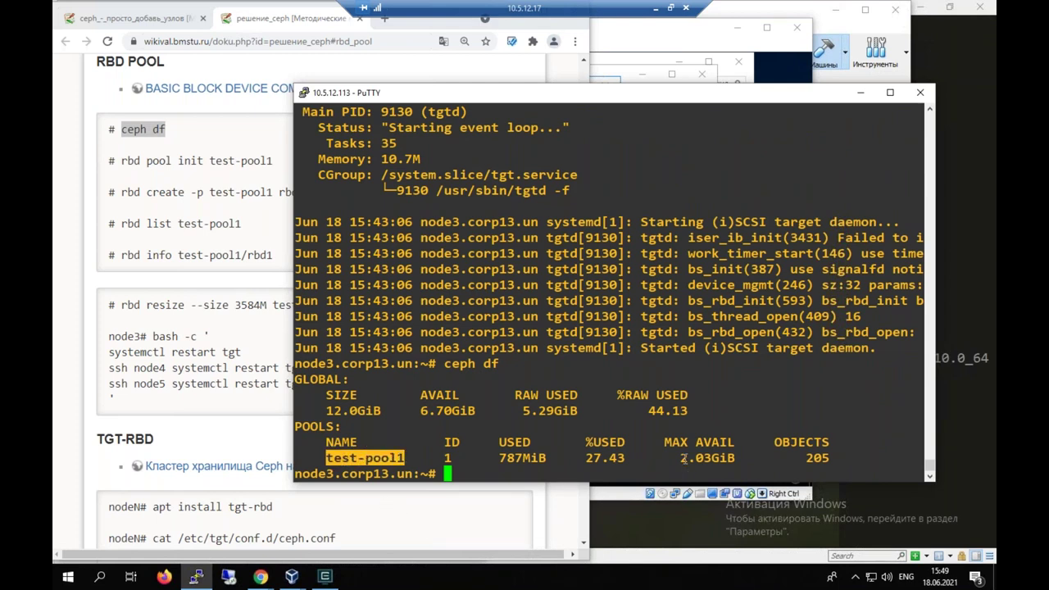
left_click_drag(681, 461, 735, 459)
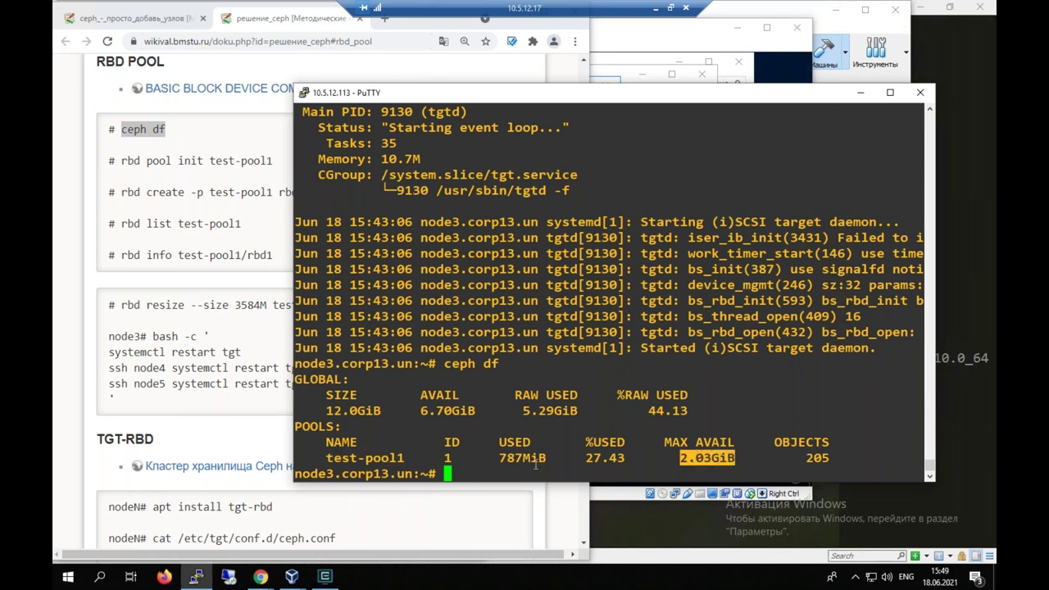
left_click_drag(507, 461, 537, 460)
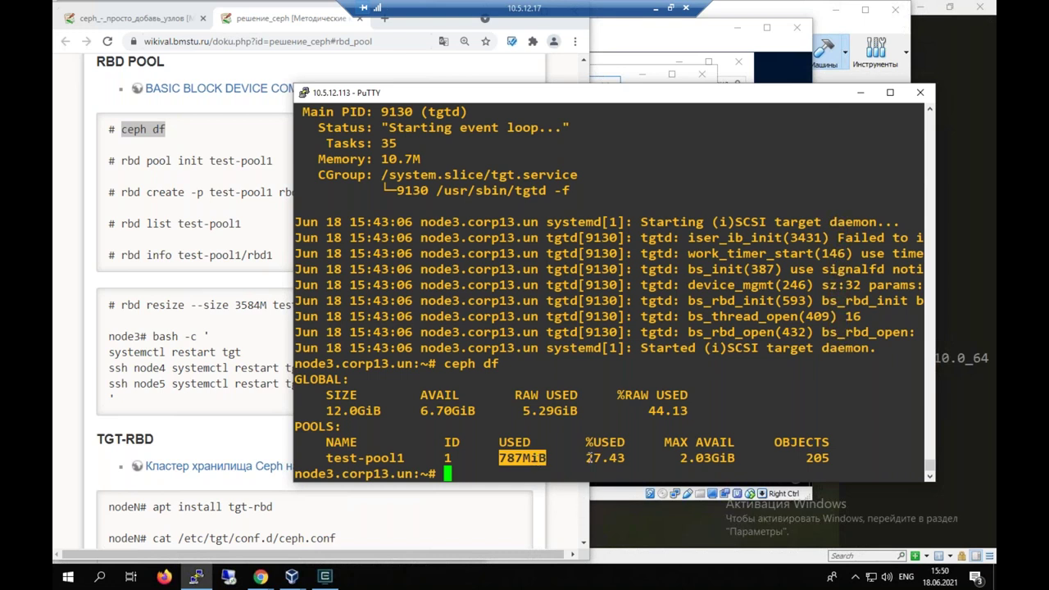
left_click_drag(586, 457, 625, 459)
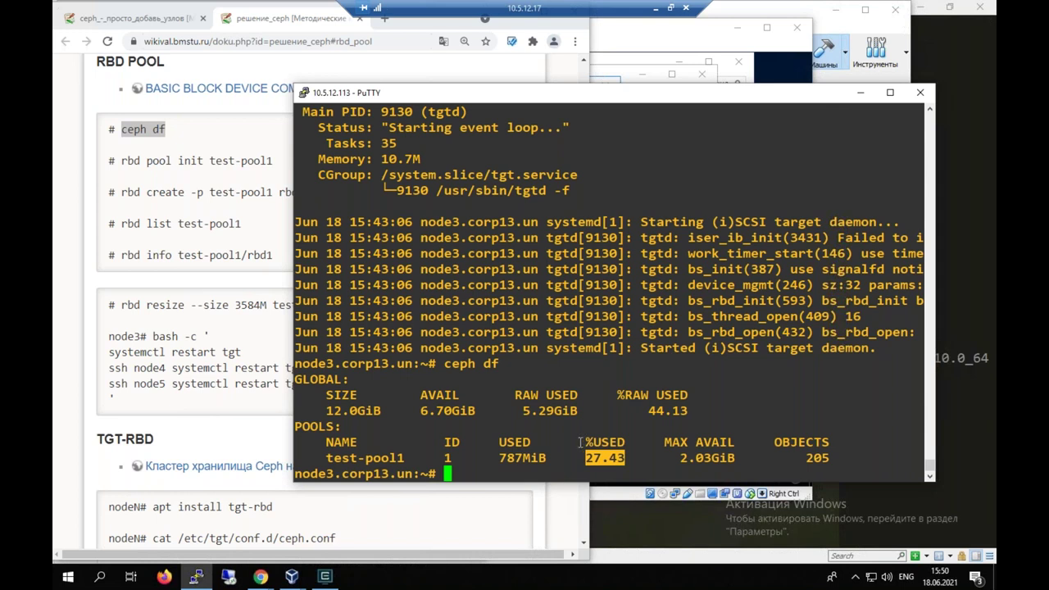
left_click(173, 274)
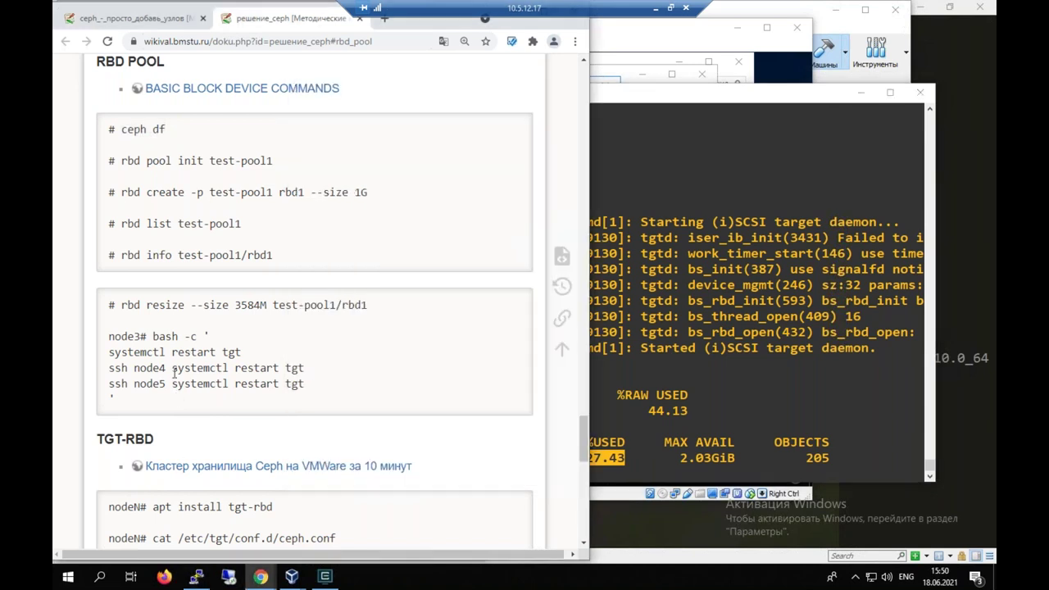
Copy 'rbd resize --size 3584M test-pool1/rbd1' from the wiki and run it on node3
double_click(281, 193)
left_click_drag(121, 305, 379, 311)
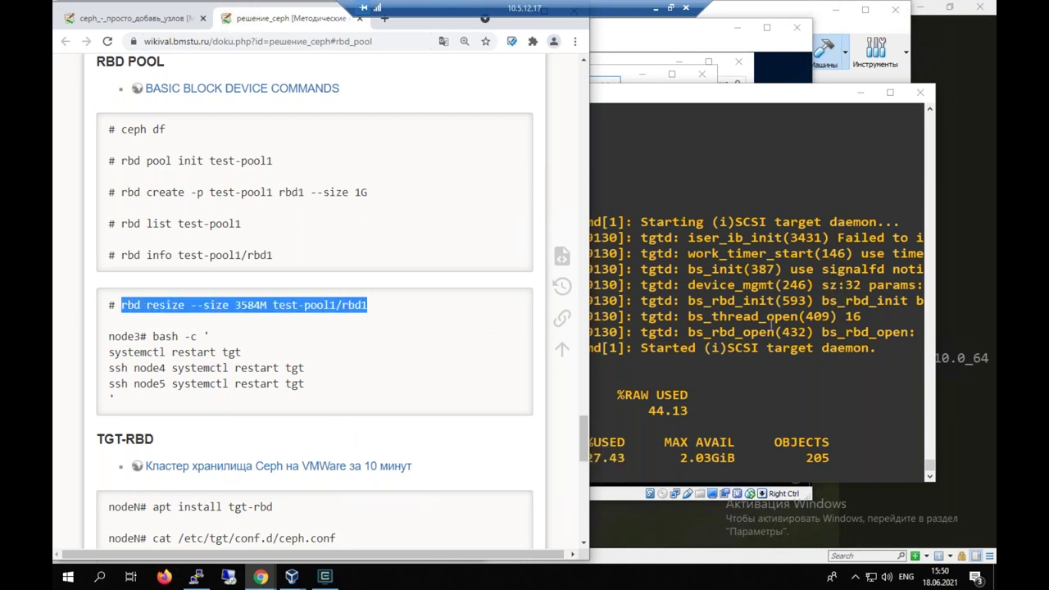
left_click_drag(774, 332, 736, 332)
left_click(201, 293)
left_click_drag(121, 305, 377, 305)
key("ctrl+c")
left_click(694, 387)
key("Return")
key("Return")
key("Return")
right_click(694, 387)
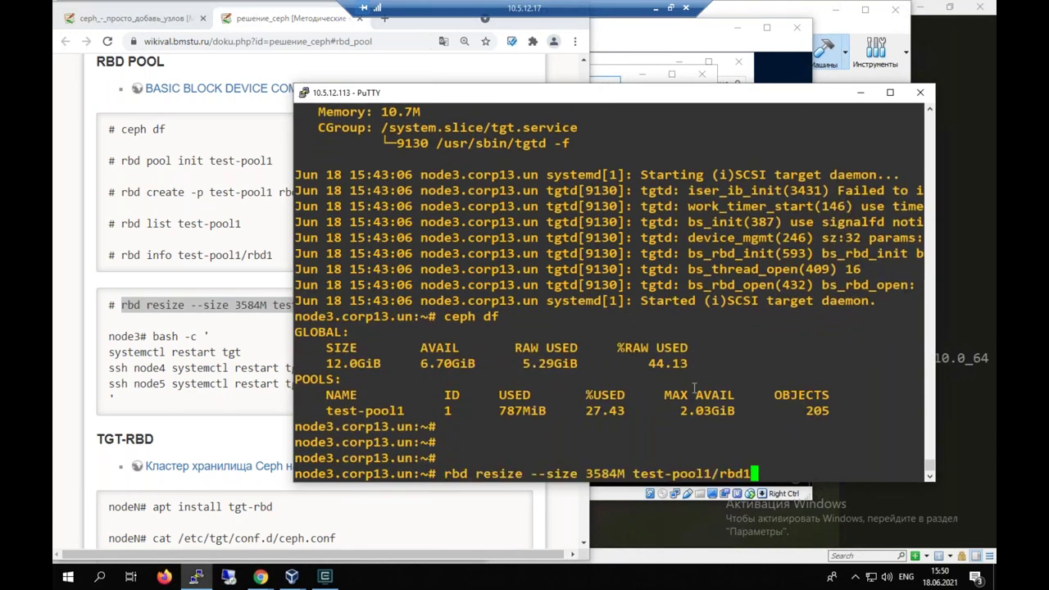
key("Return")
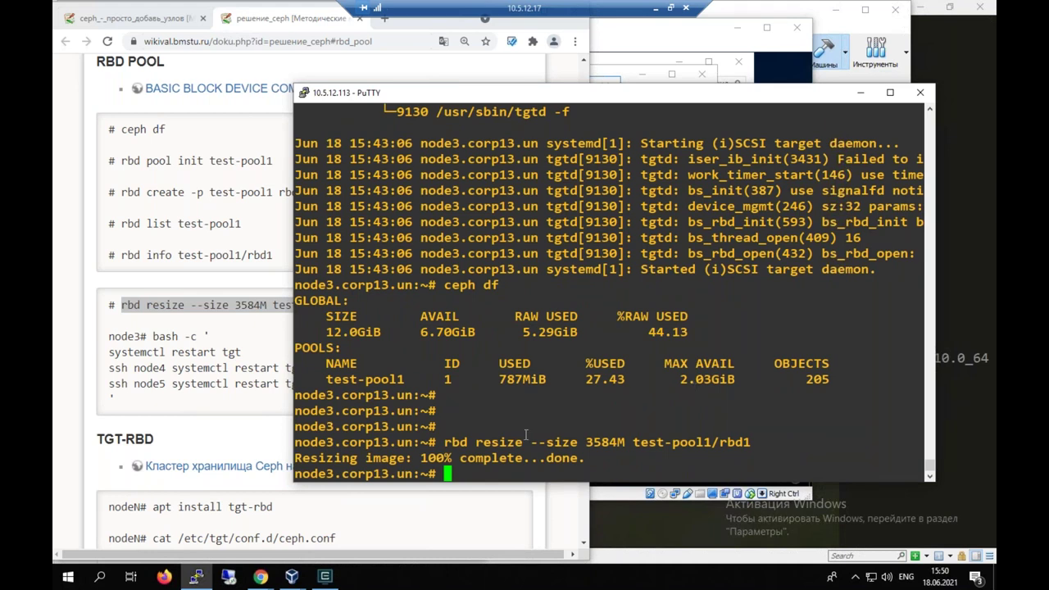
Paste and run the bash -c block restarting tgt on node3, node4 and node5
left_click(175, 367)
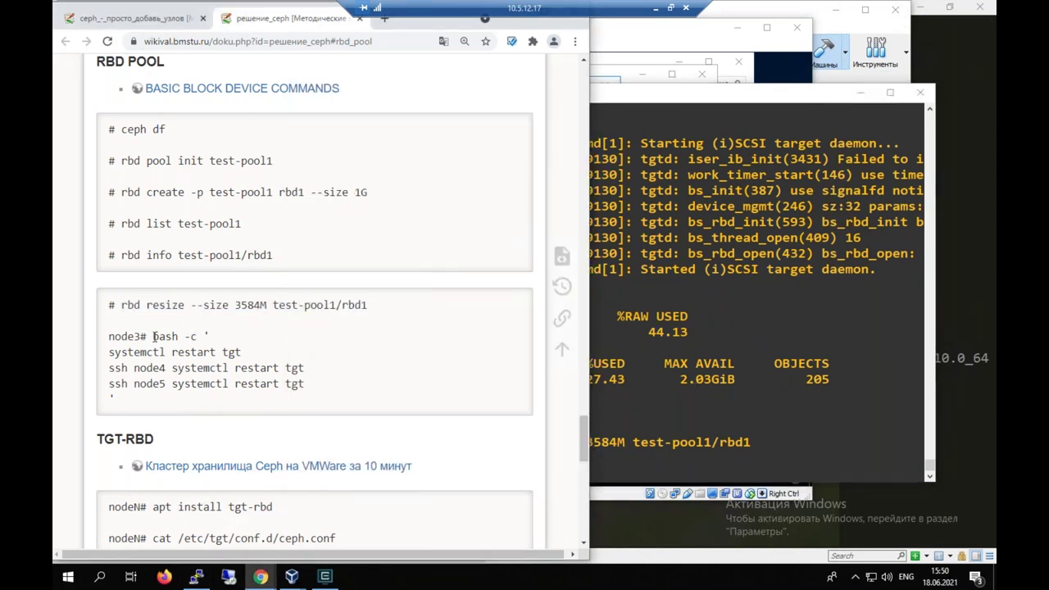
left_click_drag(153, 336, 152, 398)
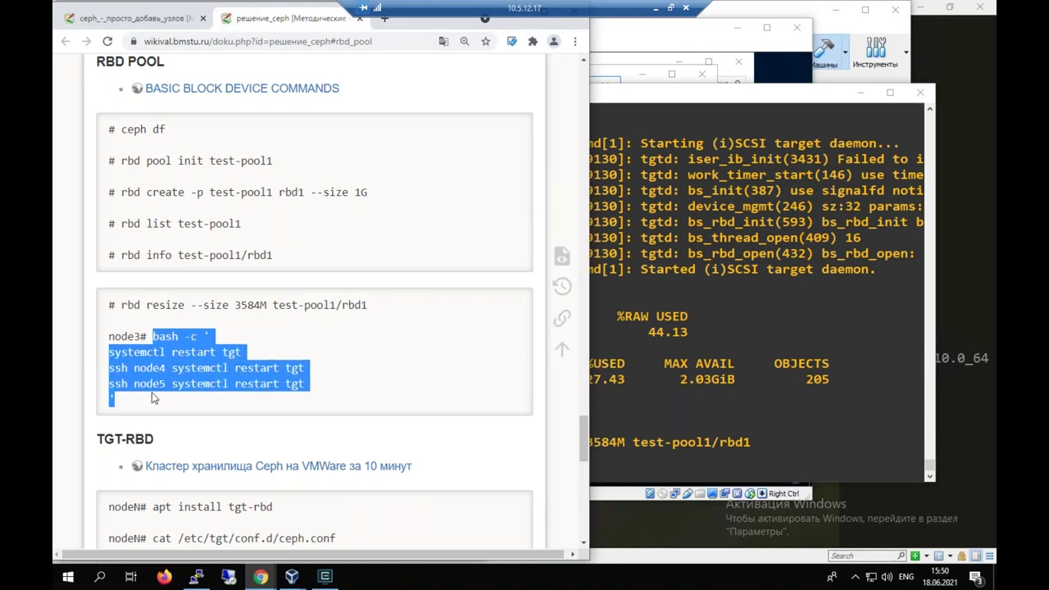
right_click(726, 394)
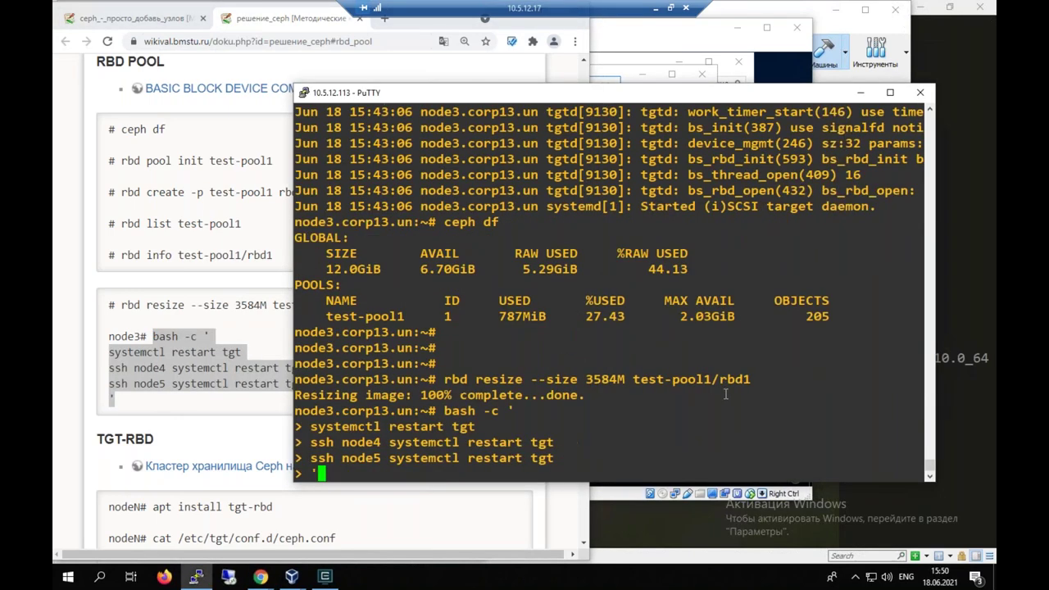
key("Return")
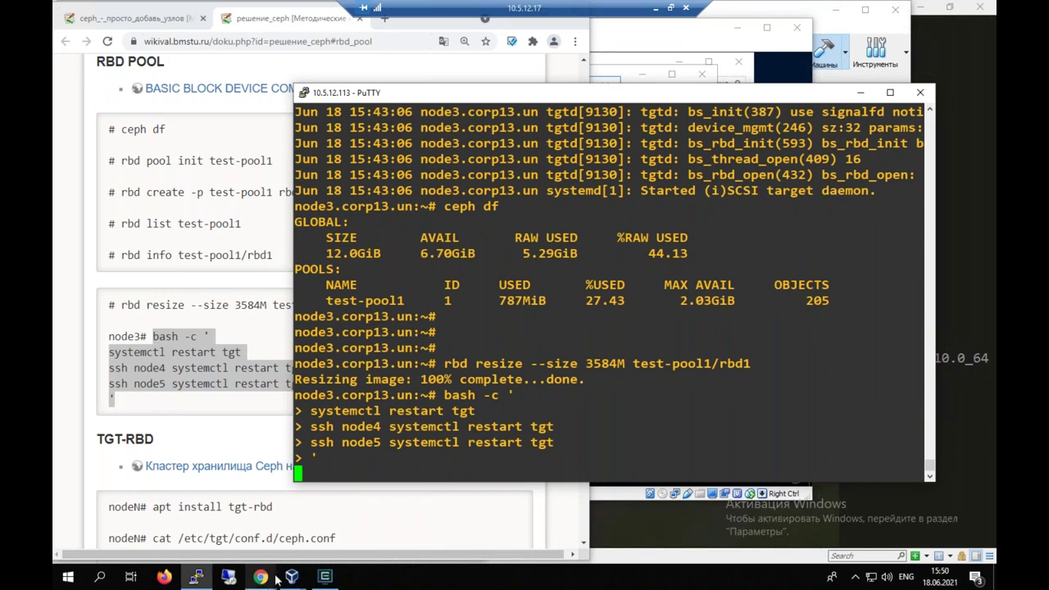
Bring the WinClient10 VM to the front and open Disk Management in the guest
left_click(292, 577)
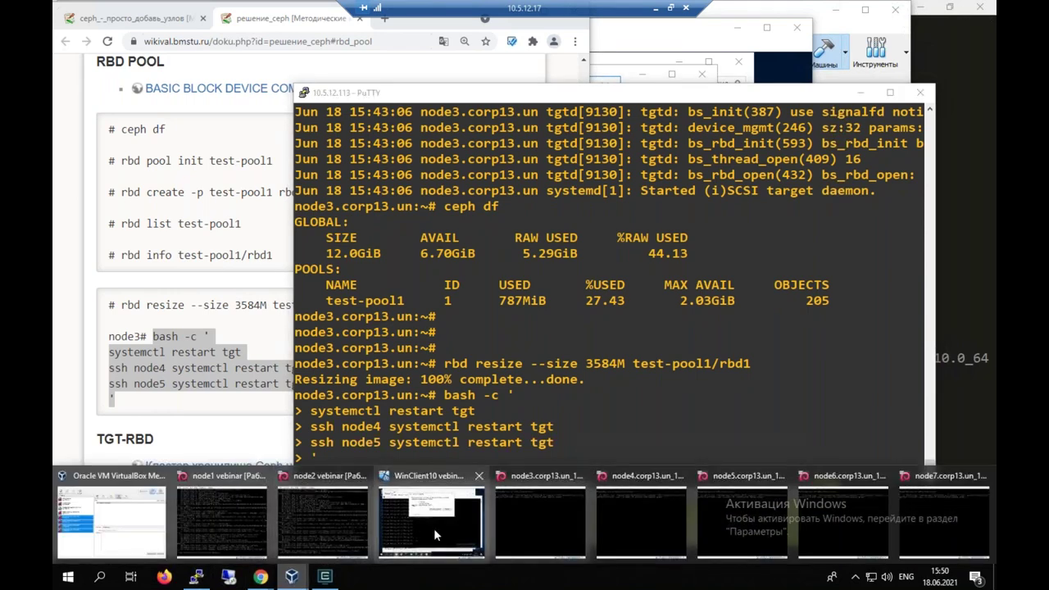
left_click(432, 524)
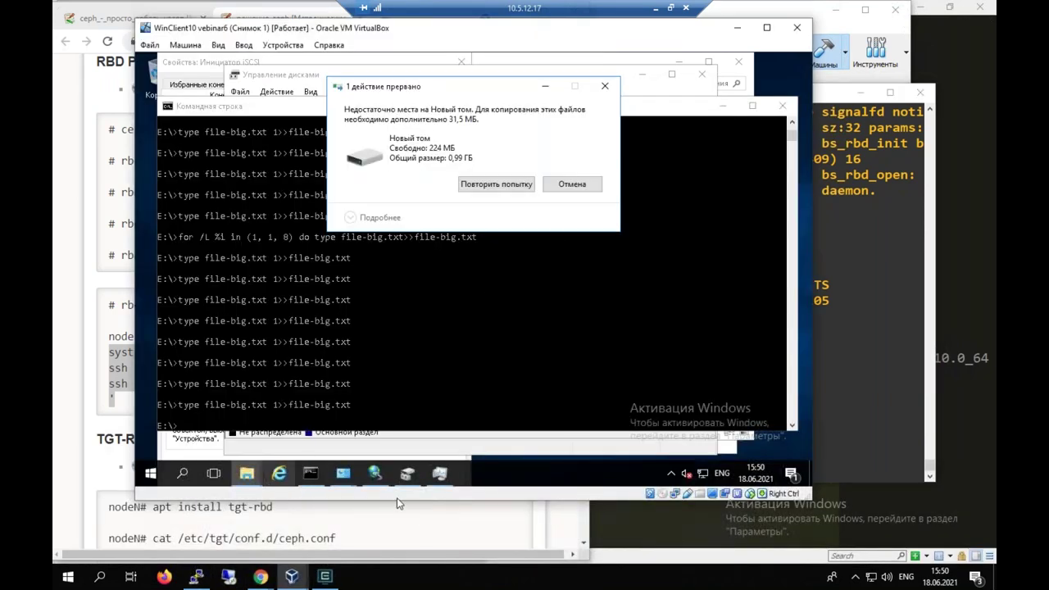
mouse_move(381, 476)
left_click(382, 476)
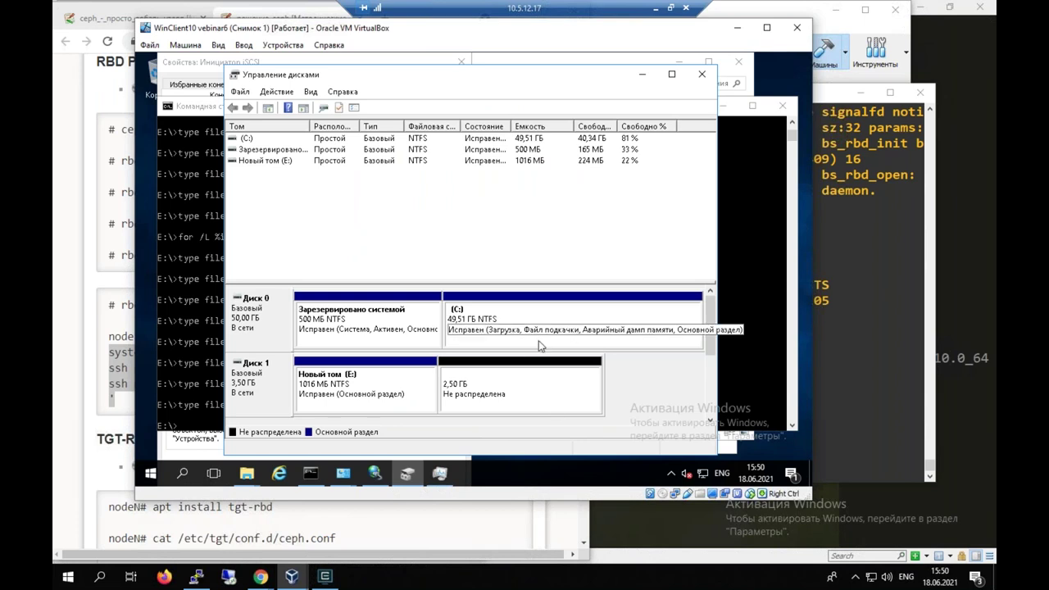
Extend Новый том (E:) over all 2562 MB free, then minimize Task Manager and Disk Management
right_click(386, 396)
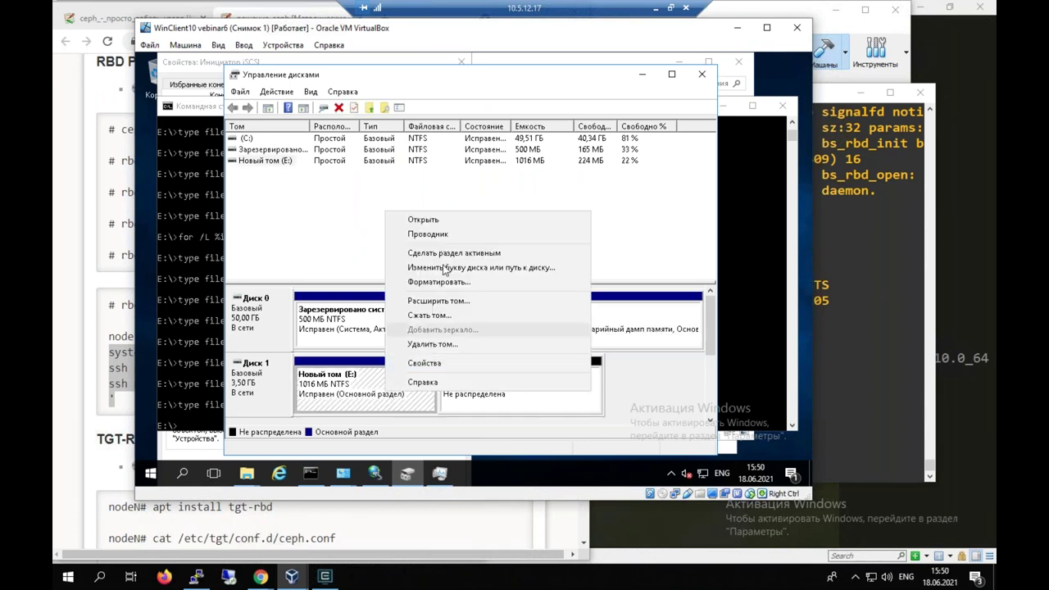
left_click(468, 301)
left_click(480, 384)
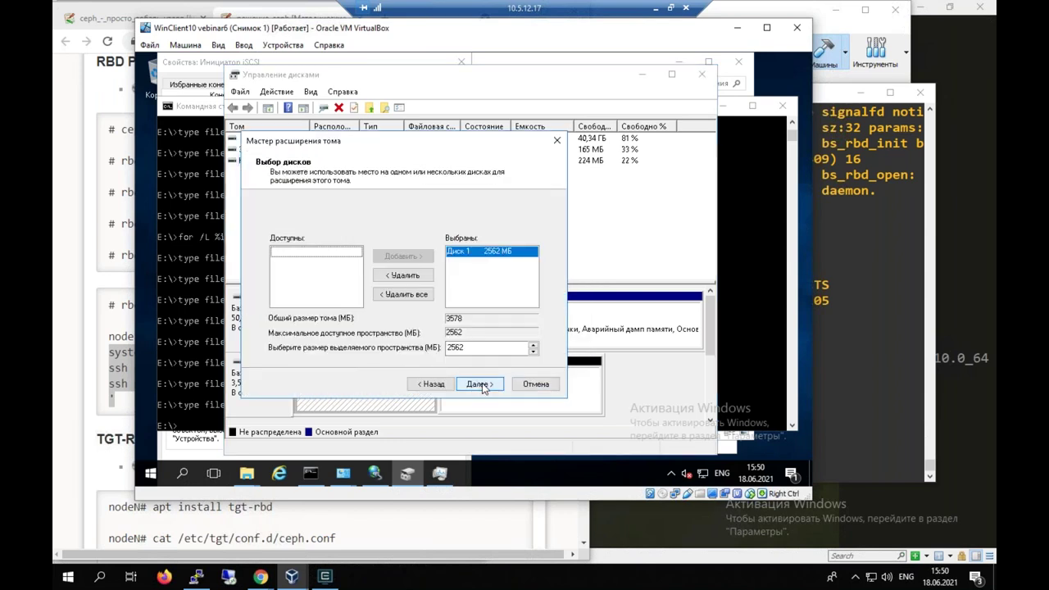
left_click(482, 385)
left_click(481, 384)
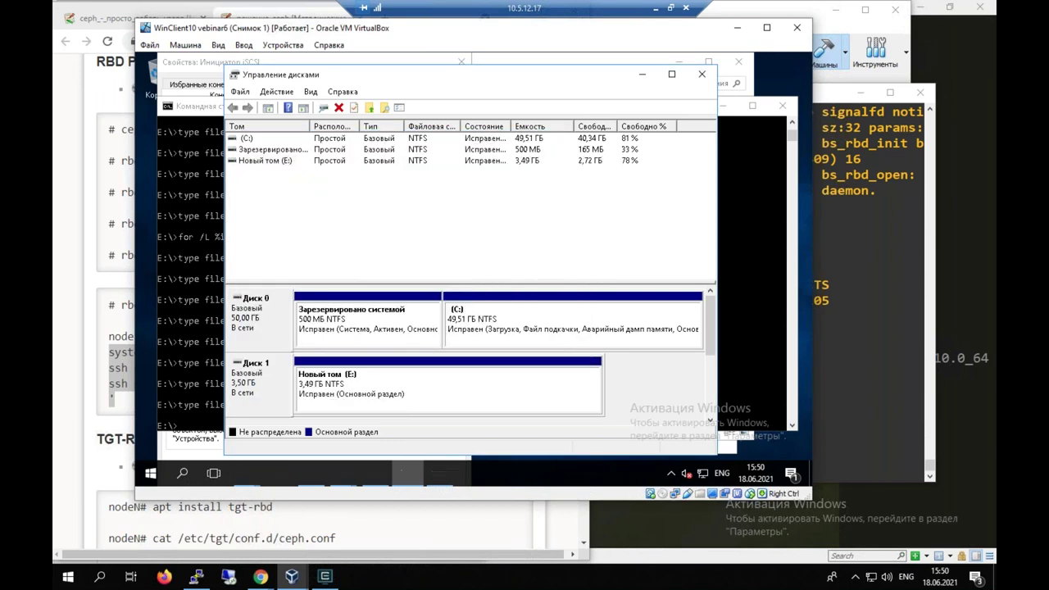
left_click(441, 479)
left_click(569, 129)
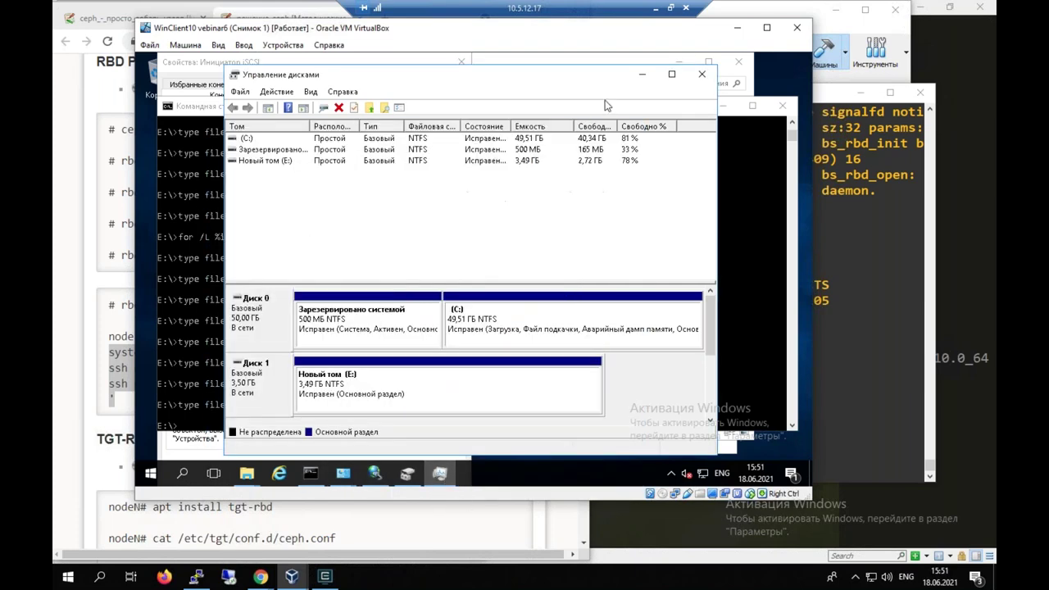
left_click(642, 75)
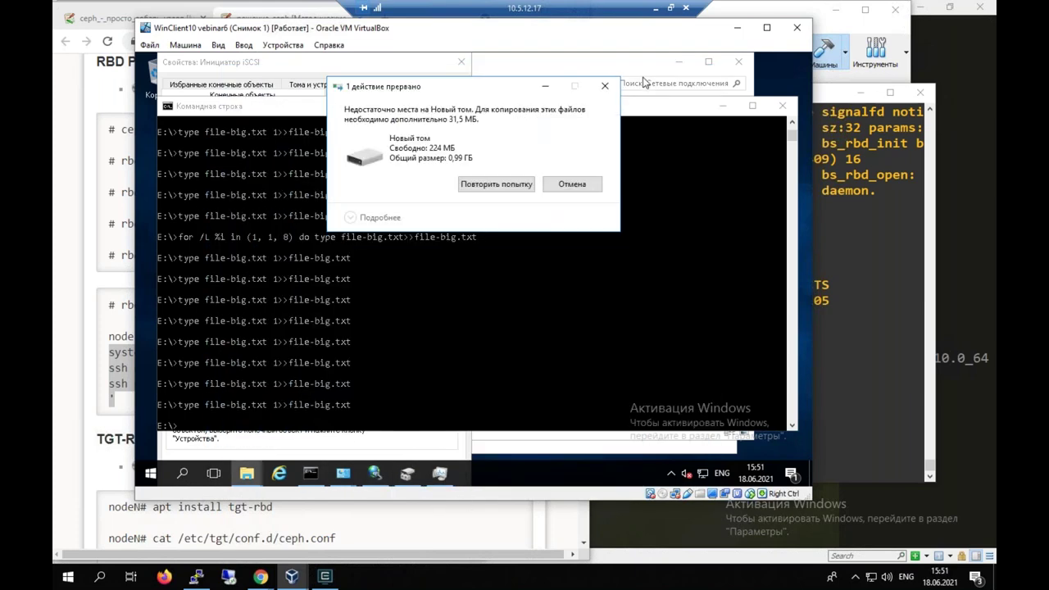
Retry the failed copy onto E:, watch the CPU and memory graphs, then open the E: listing
left_click(498, 185)
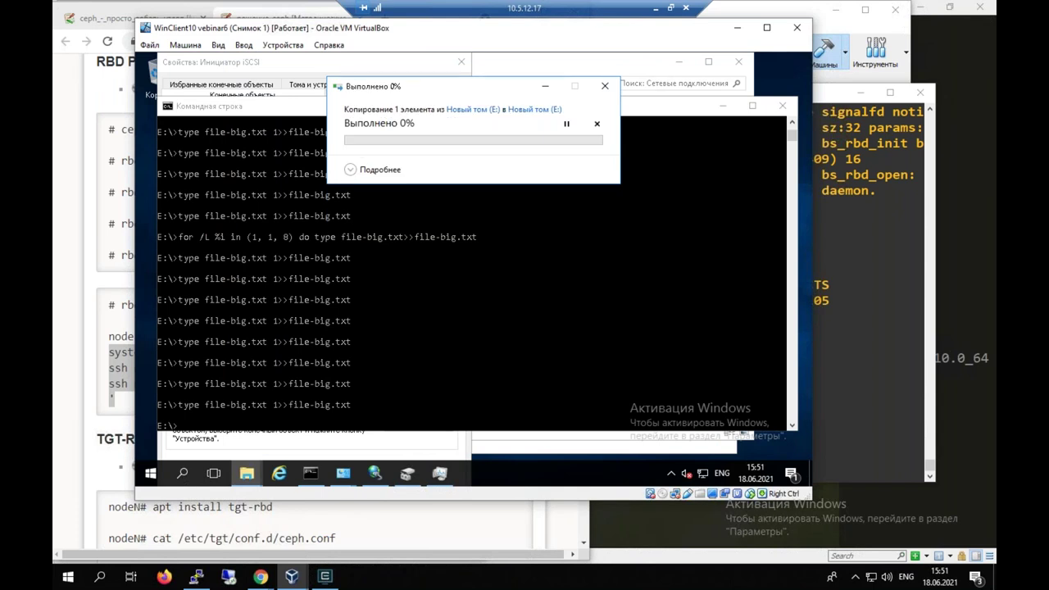
left_click_drag(459, 80, 526, 88)
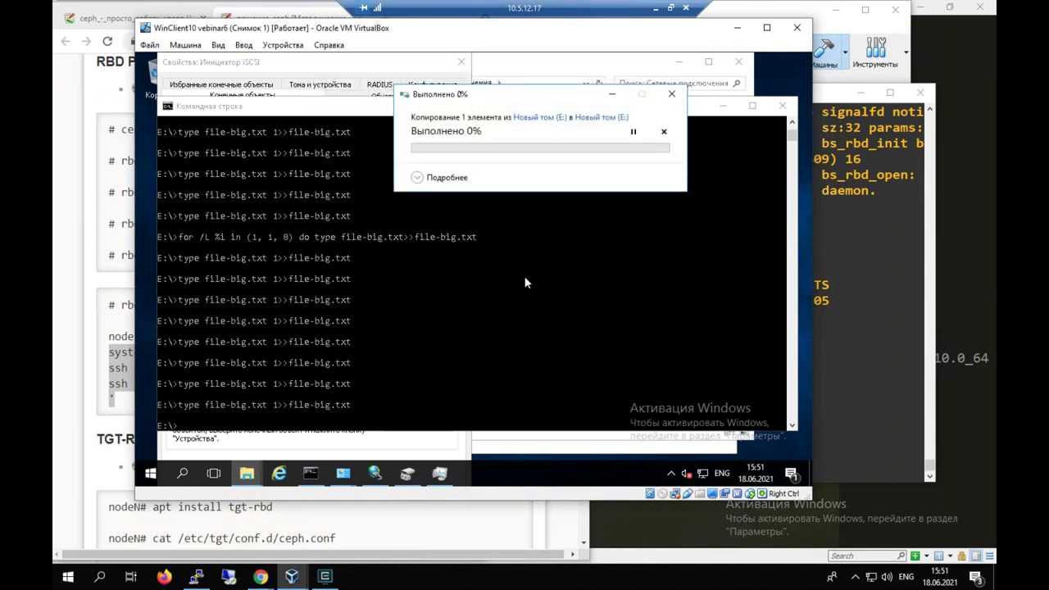
left_click(440, 473)
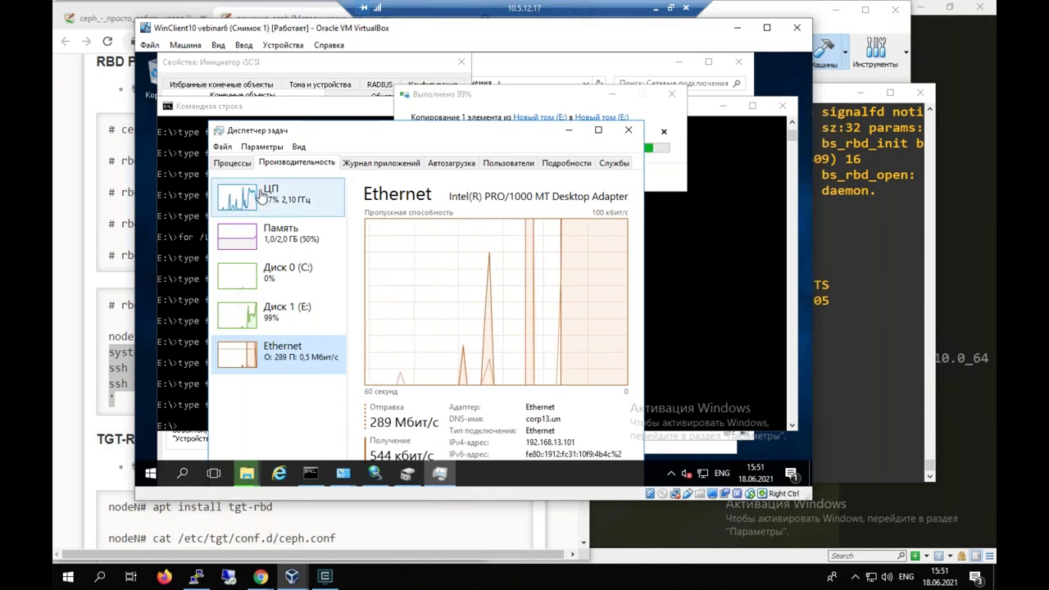
left_click(260, 194)
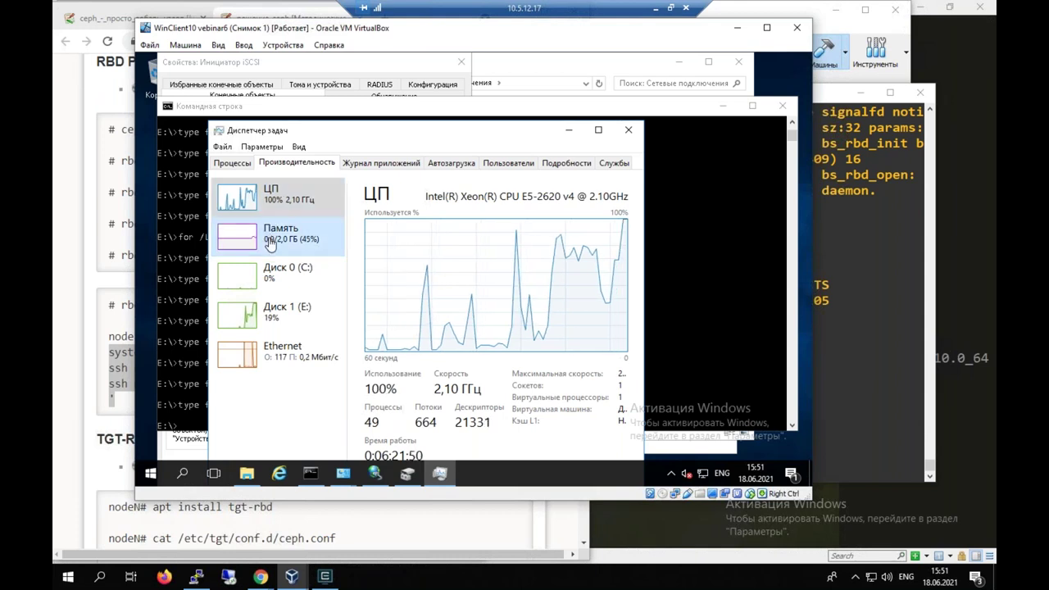
left_click(270, 243)
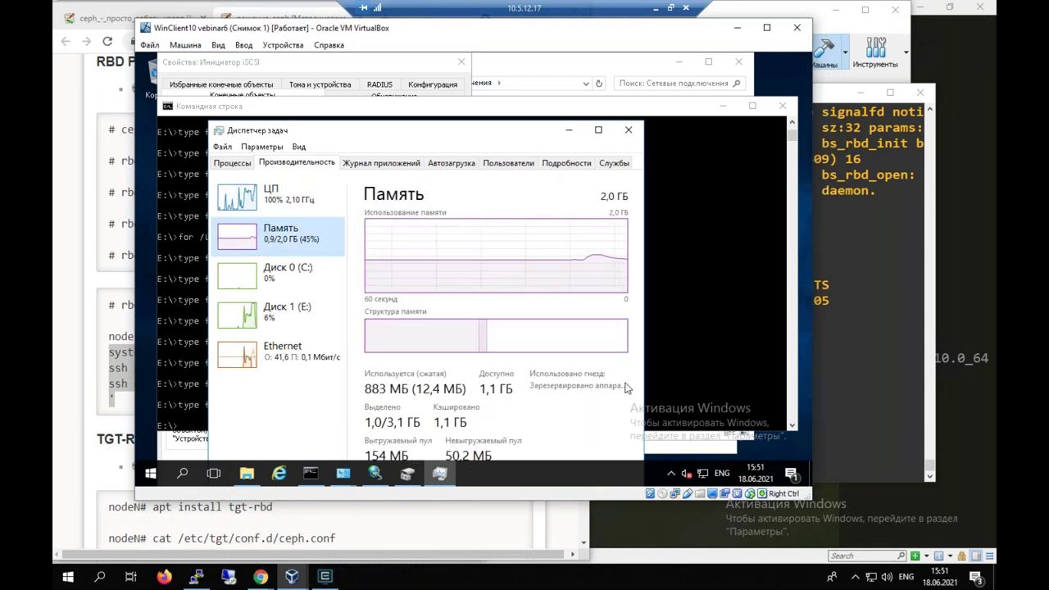
left_click(247, 473)
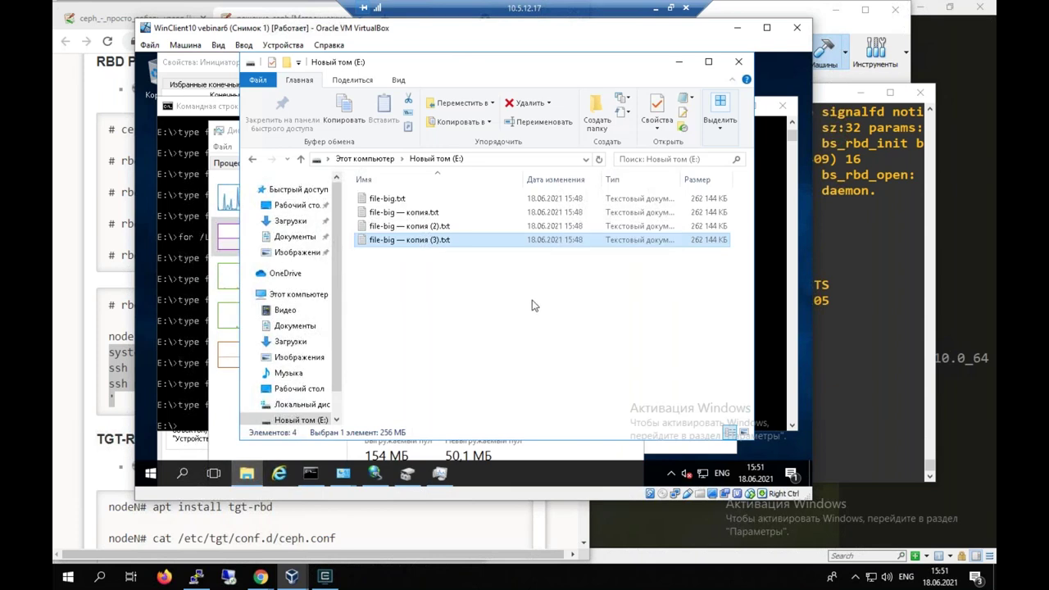
Paste several more copies of file-big.txt onto E:, checking the scenario page and memory load
left_click(390, 201)
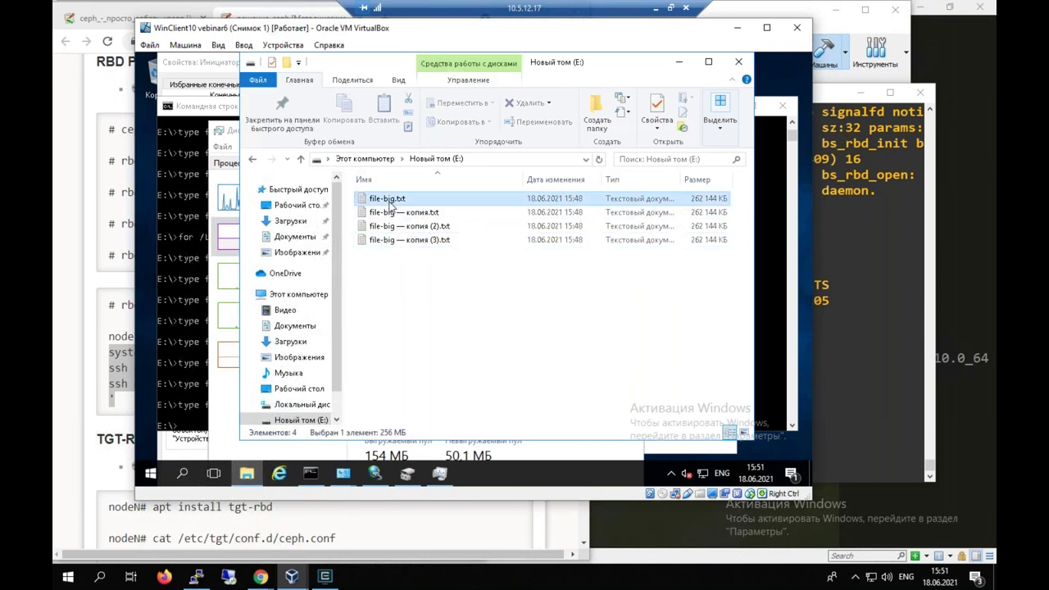
left_click(412, 301)
key("ctrl+v")
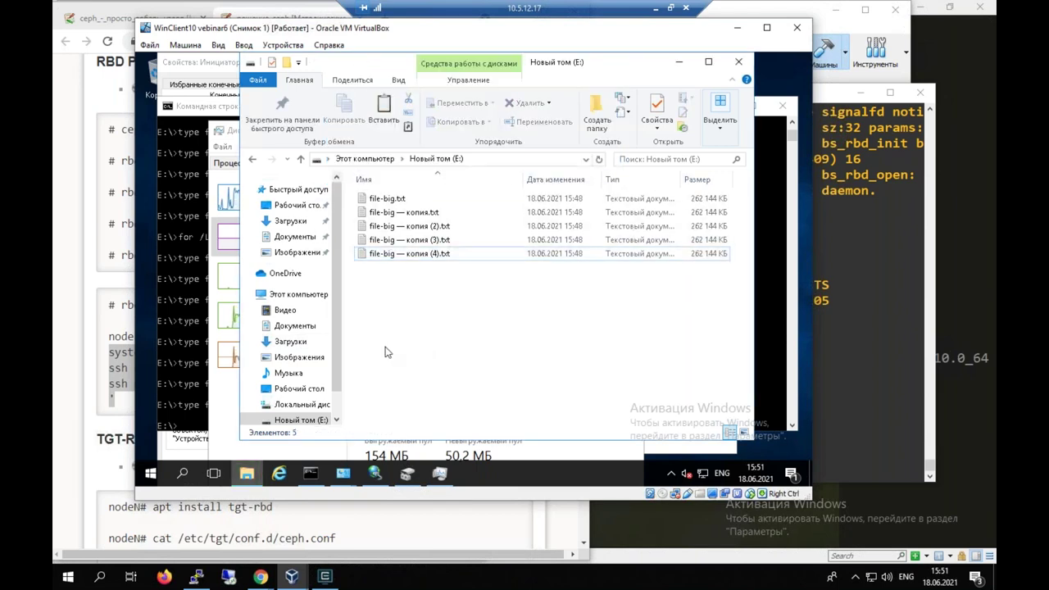
key("ctrl+v")
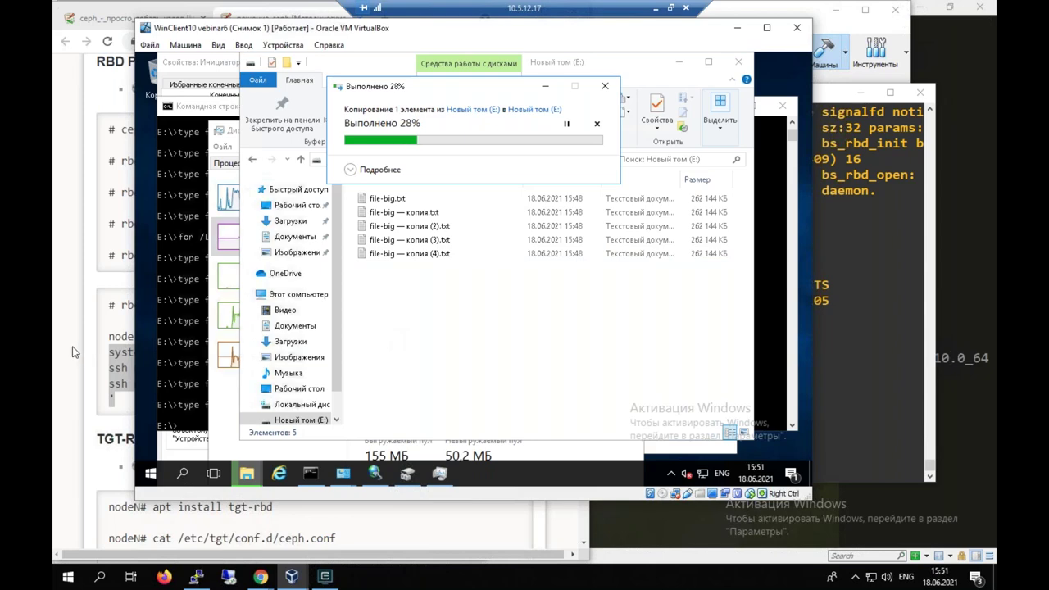
left_click(77, 352)
left_click(150, 20)
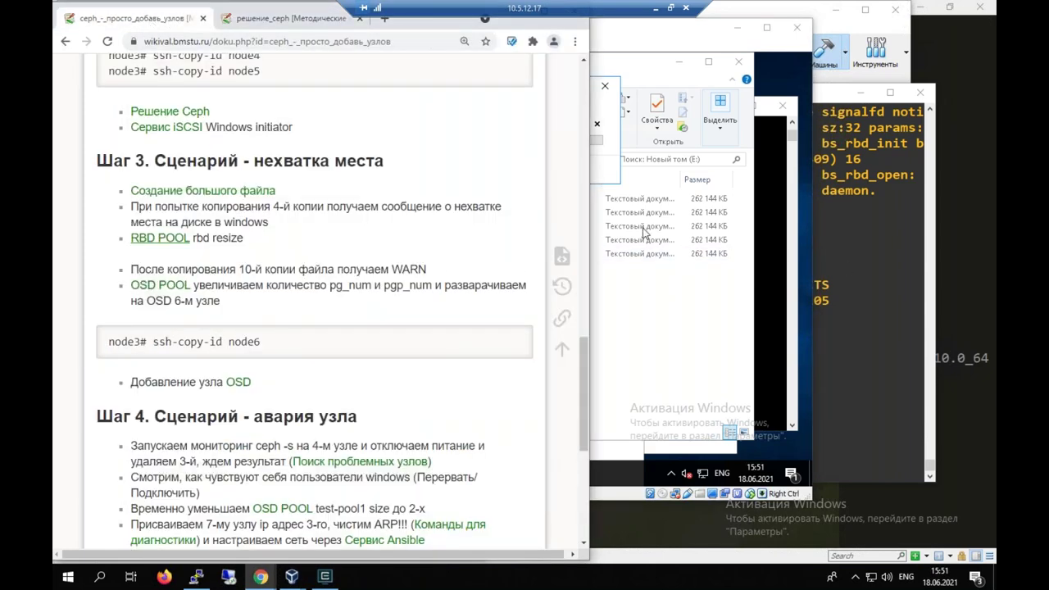
left_click(643, 332)
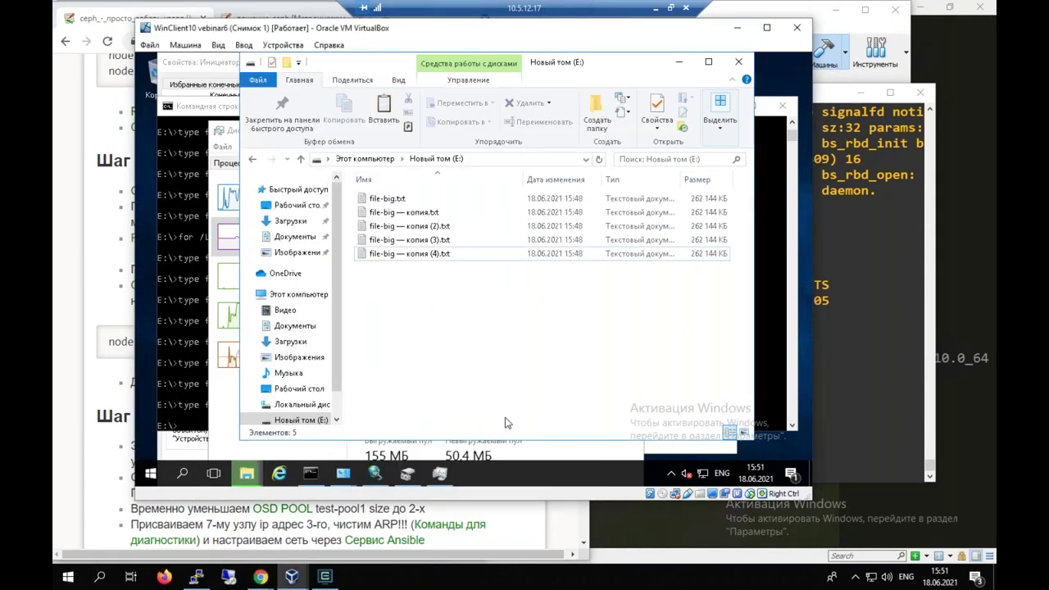
left_click(439, 473)
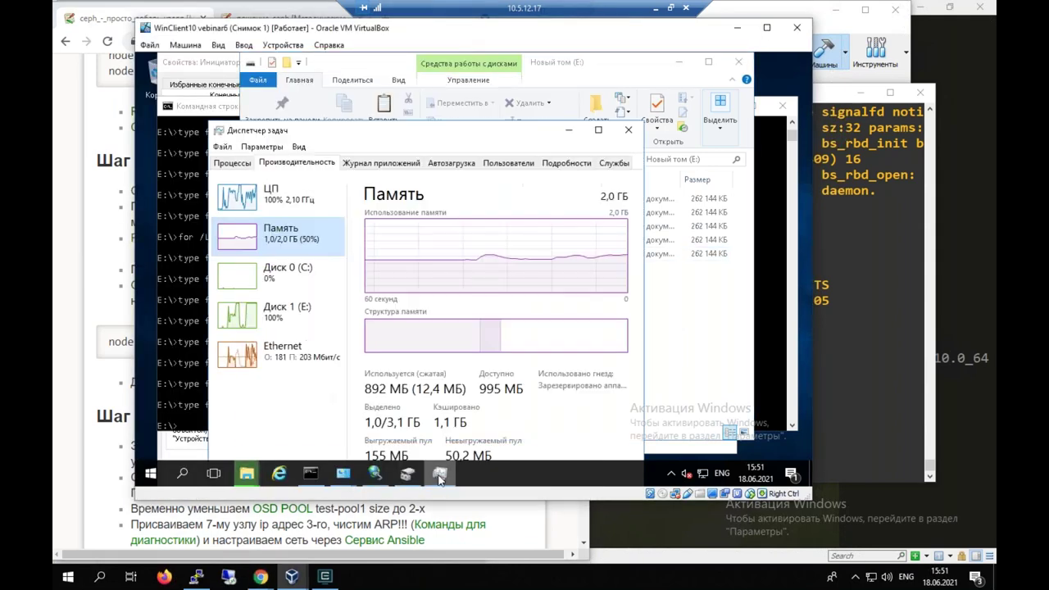
left_click(572, 132)
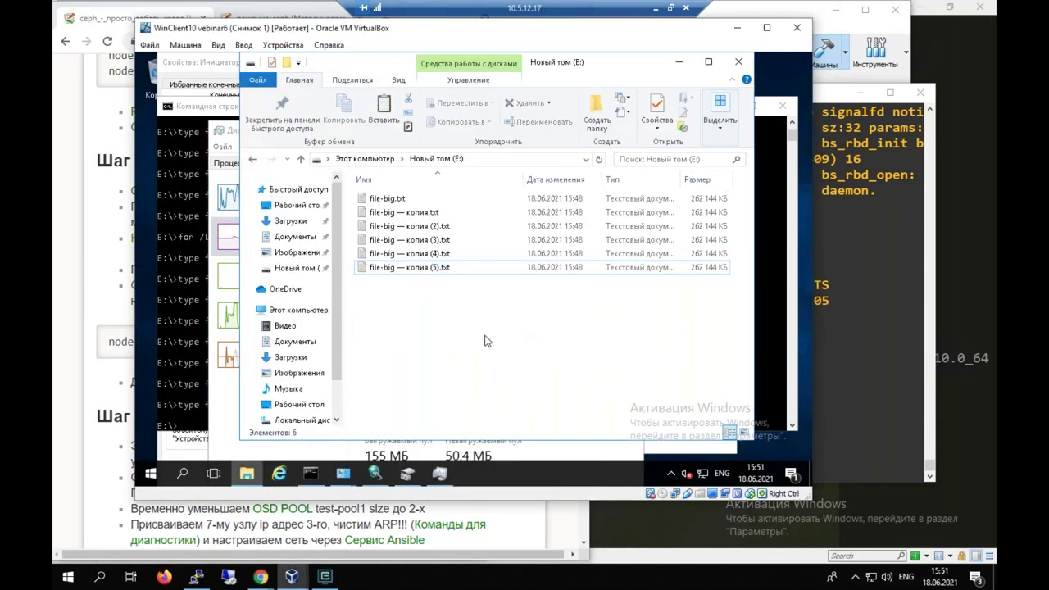
key("ctrl+v")
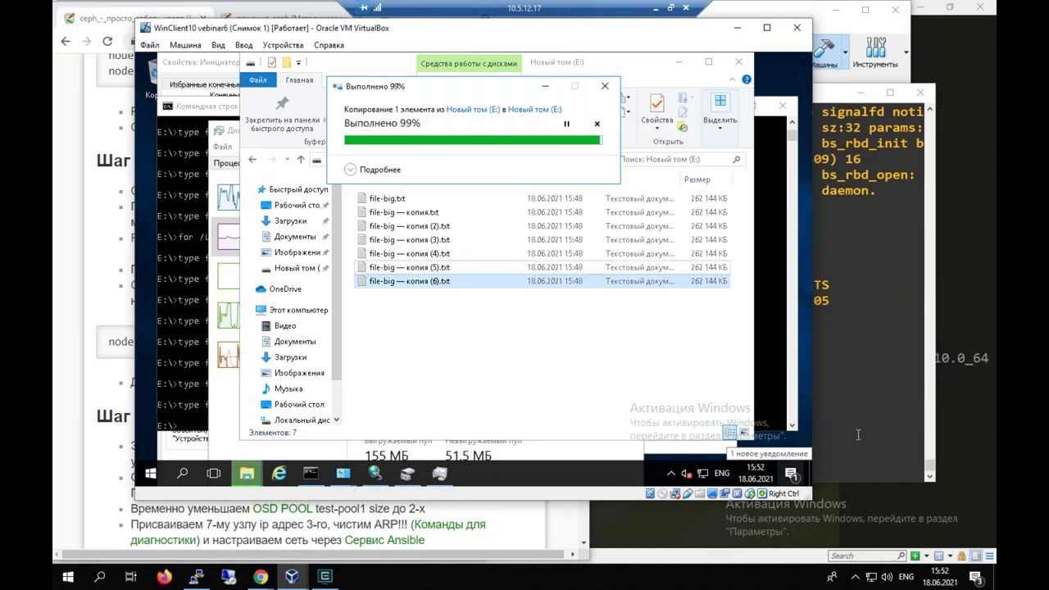
Run ceph -s on node3, which reports HEALTH_OK with 8.17GiB used
key("alt+Tab")
type("ceph df")
key("Left")
key("Left")
key("Left")
key("Left")
key("Right")
key("Right")
key("Right")
key("Right")
key("BackSpace")
key("BackSpace")
type("-s")
key("Return")
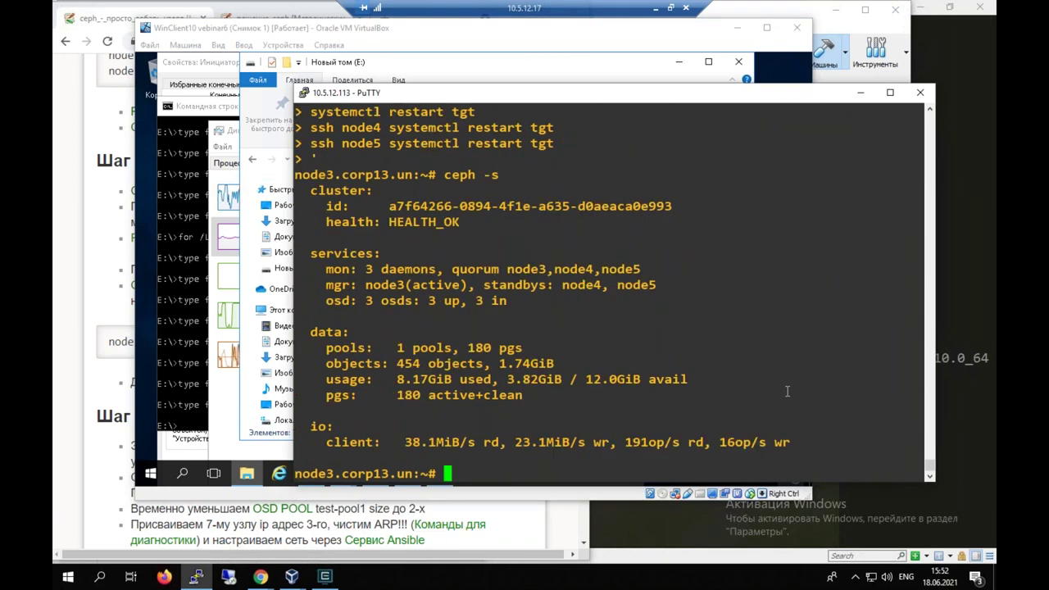
Enlarge the PuTTY window, clear it, run watch ceph -s, then return to the guest's E: listing
left_click_drag(566, 99, 544, 130)
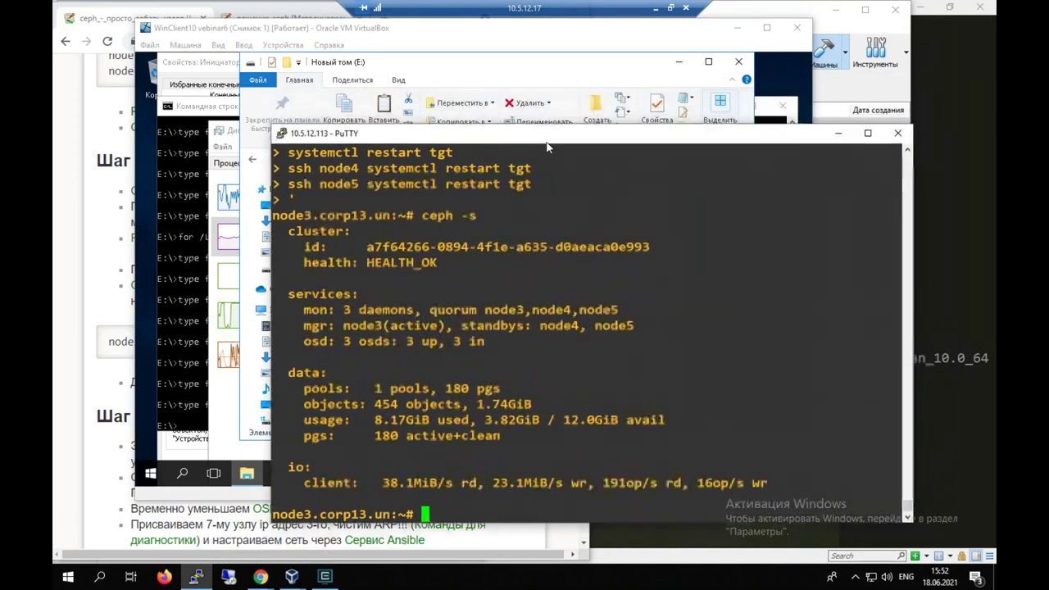
left_click_drag(553, 64, 553, 23)
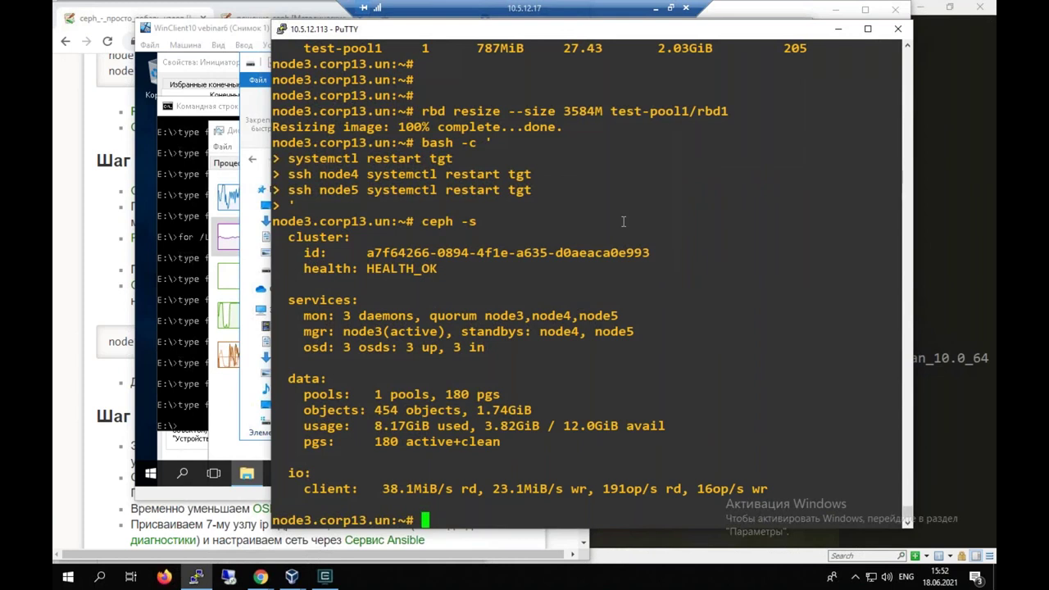
key("ctrl+l")
key("Up")
key("Left")
key("Left")
key("Left")
key("Left")
key("Left")
key("Left")
key("Left")
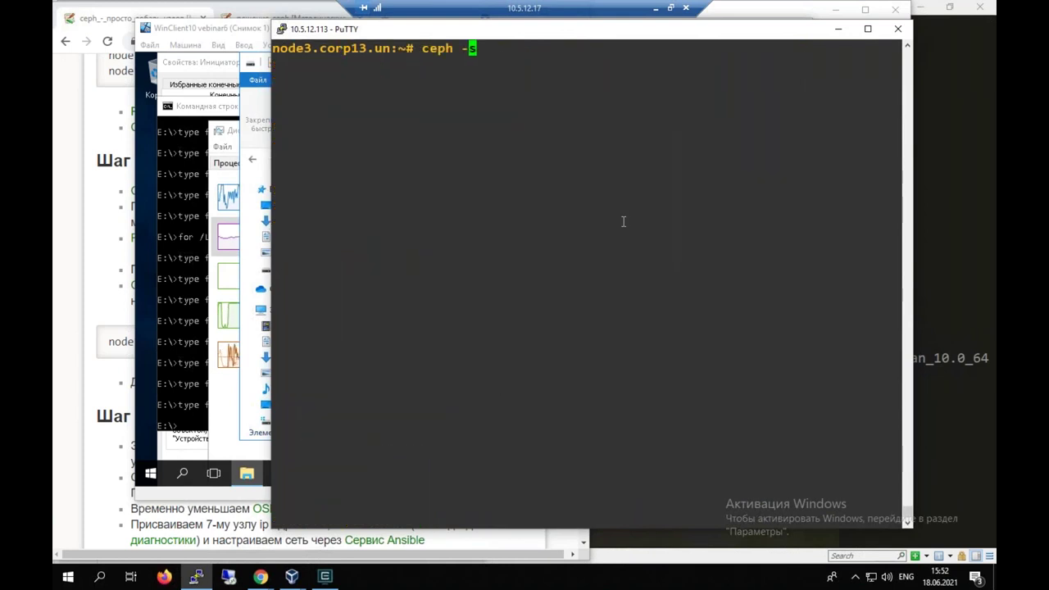
type("watch")
key("Return")
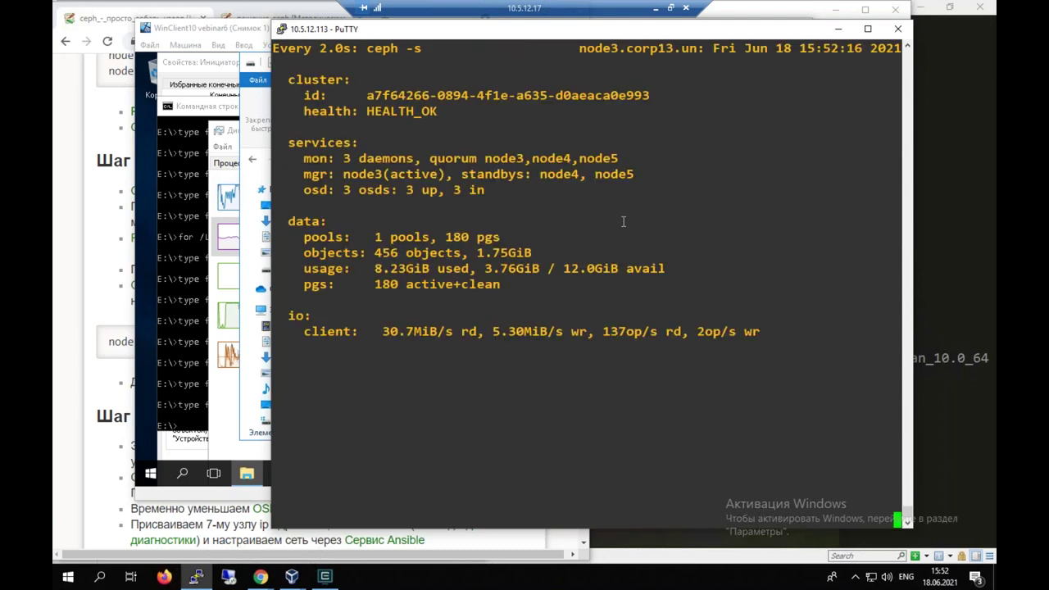
left_click_drag(406, 32, 455, 38)
left_click(246, 150)
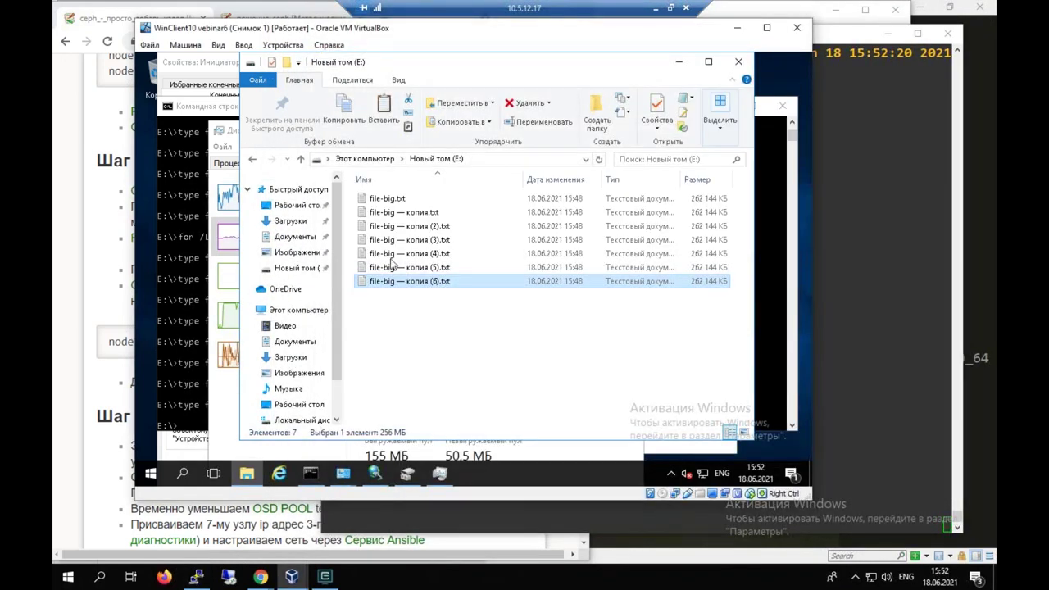
Paste three more copies of file-big onto drive E: and bring the watch ceph -s terminal forward
left_click(449, 361)
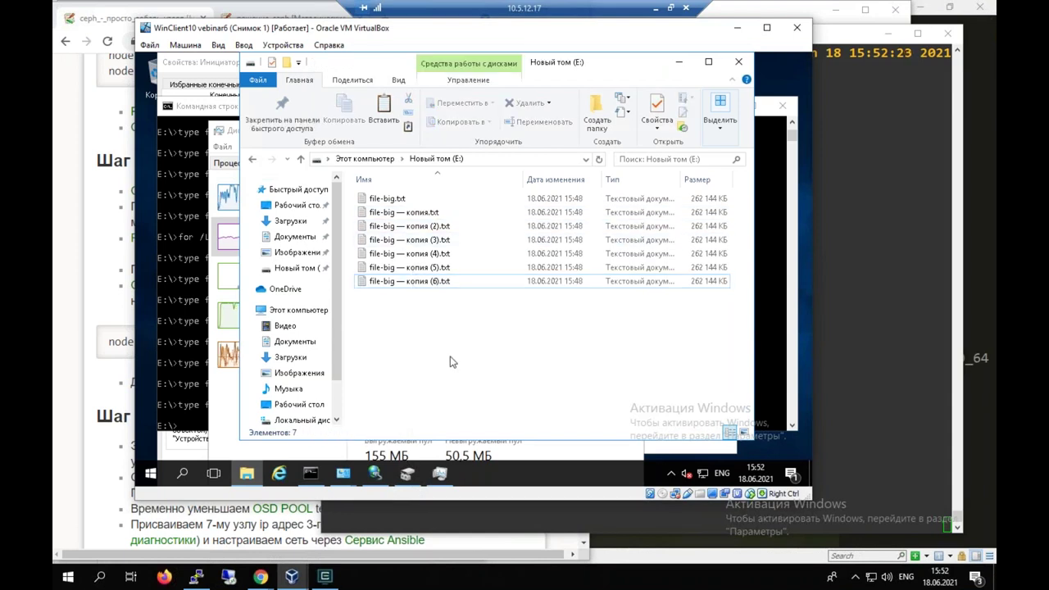
key("ctrl+v")
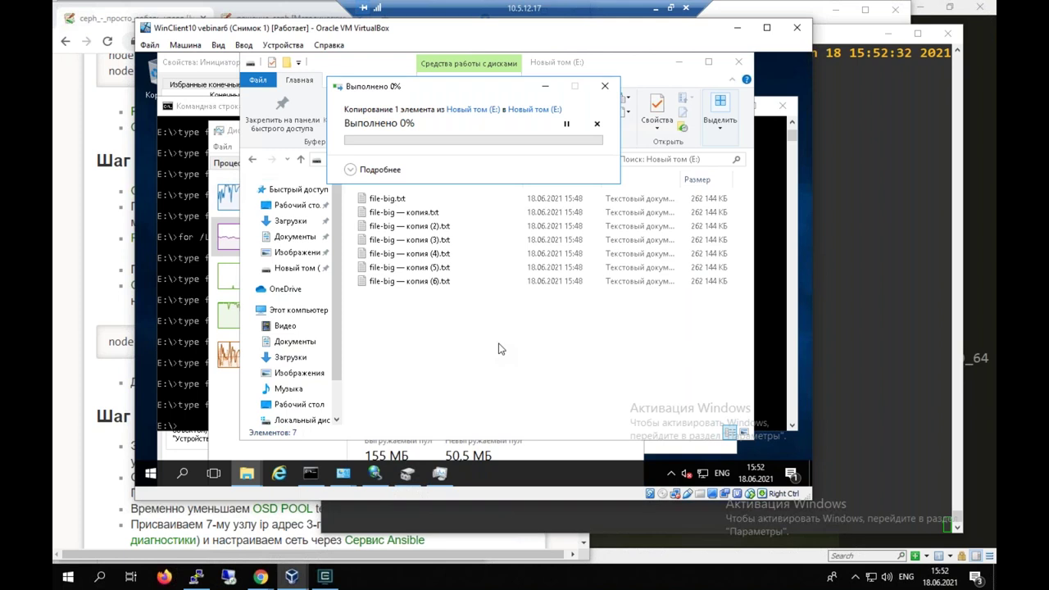
left_click(454, 362)
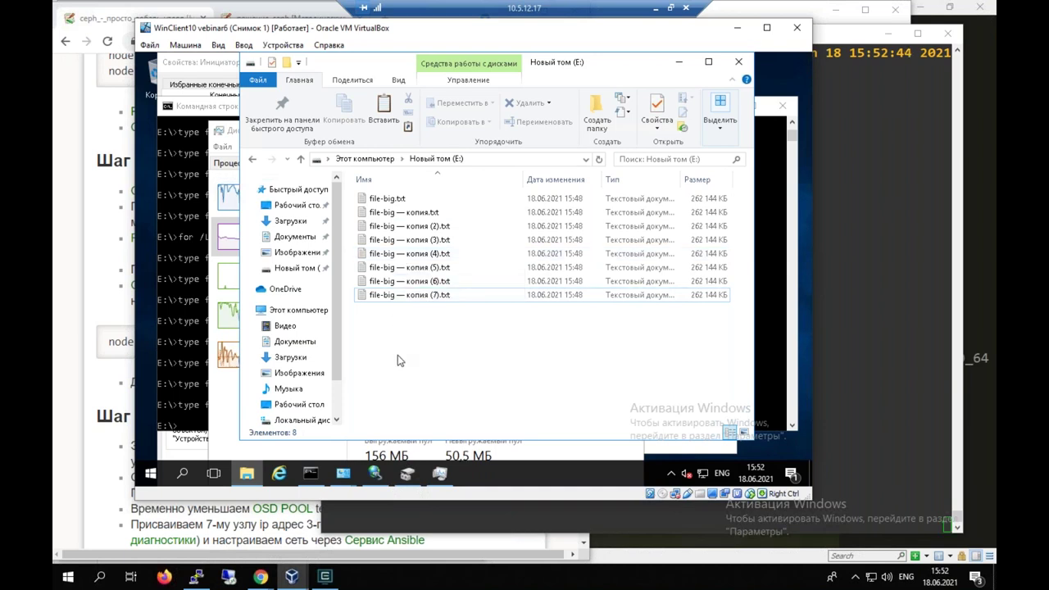
key("ctrl+v")
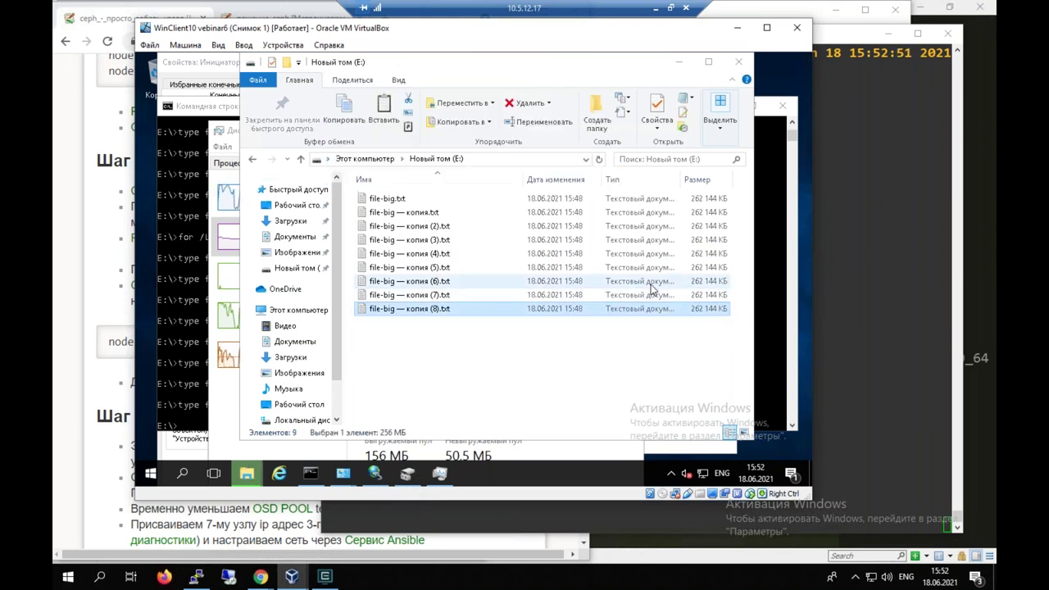
left_click(459, 371)
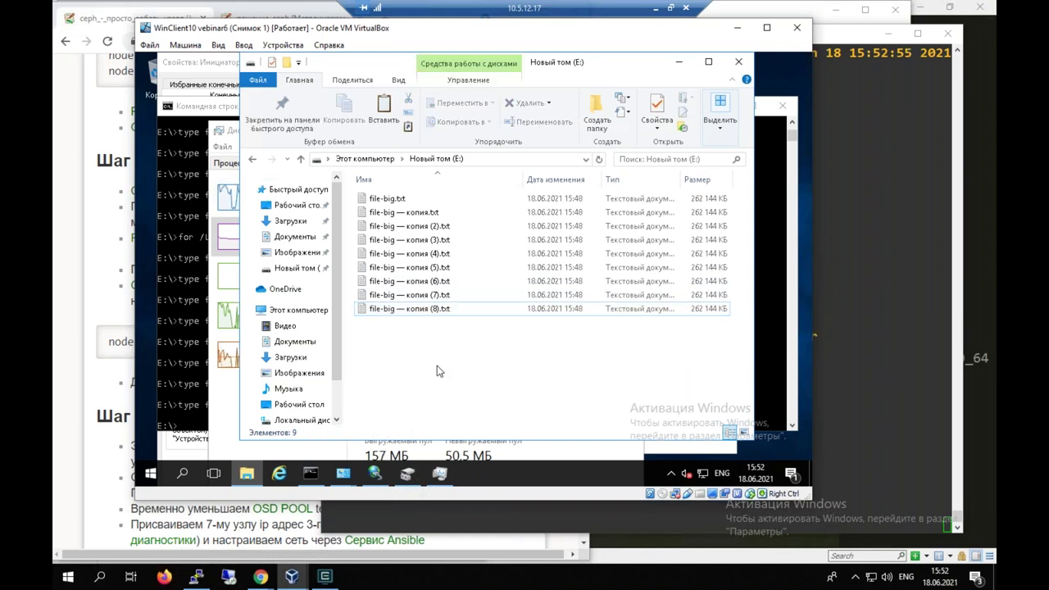
key("ctrl+v")
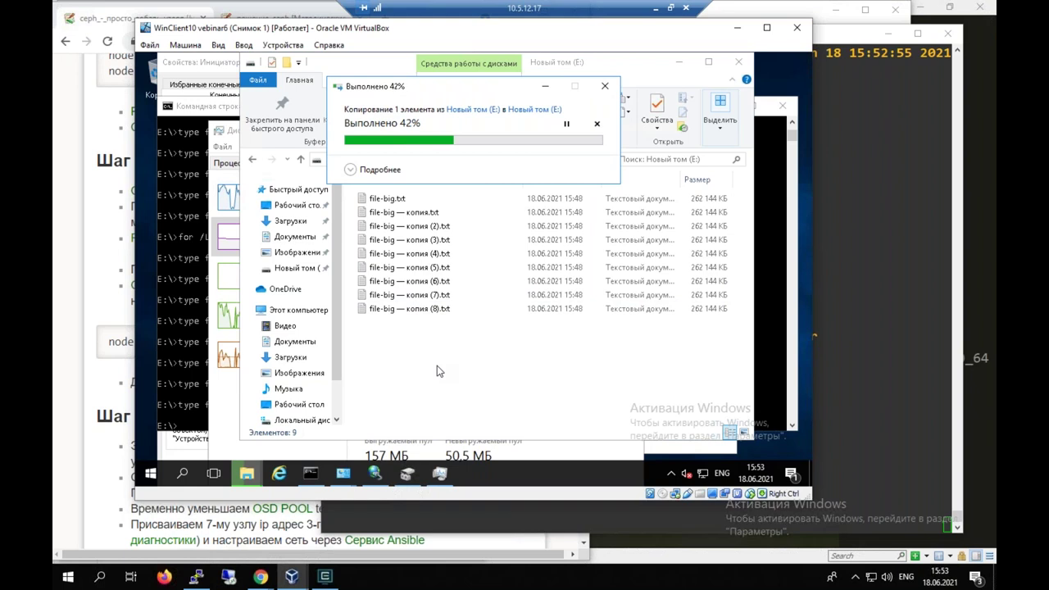
left_click(850, 183)
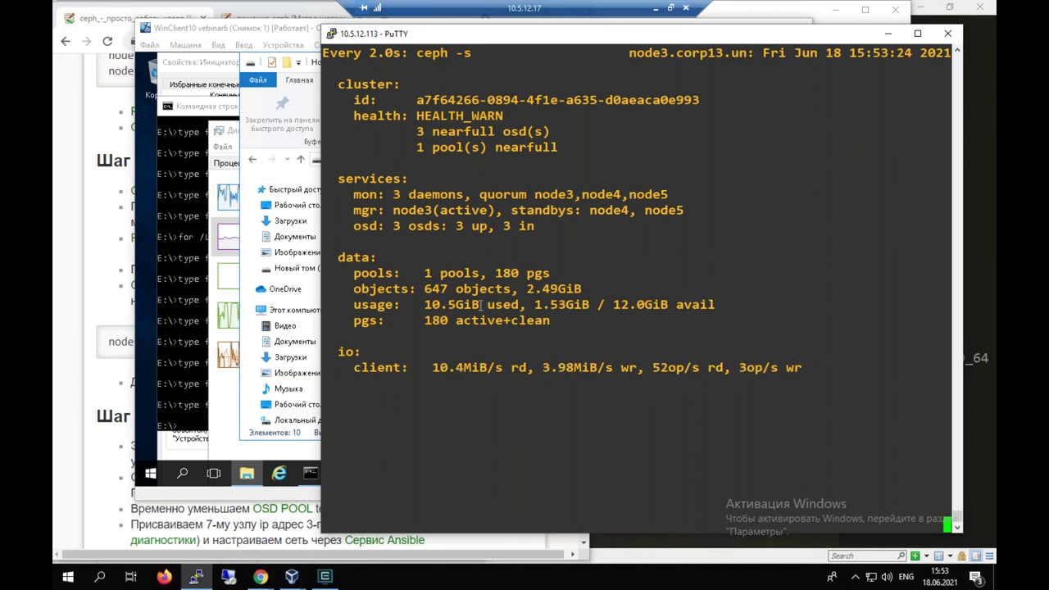
Stop the refreshing ceph -s watch showing HEALTH_WARN, leaving node3 at its shell prompt
left_click_drag(423, 116, 504, 116)
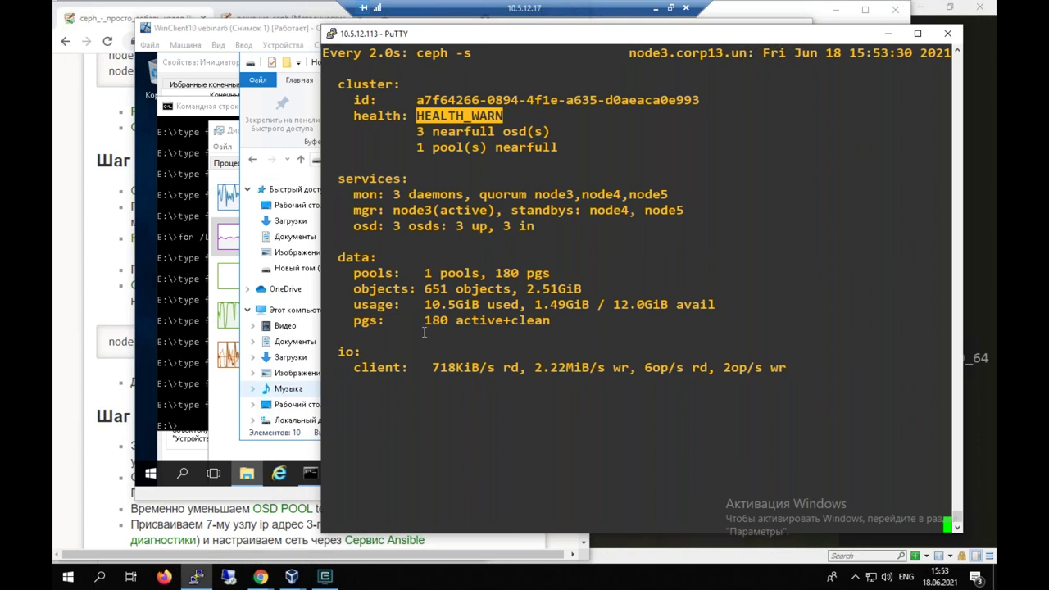
left_click(424, 332)
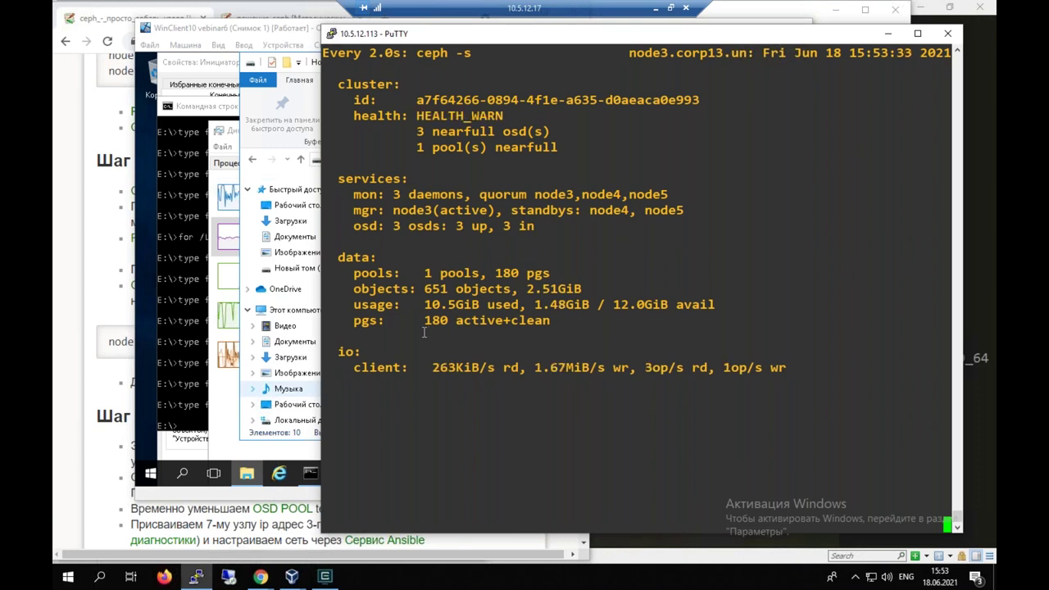
key("ctrl+c")
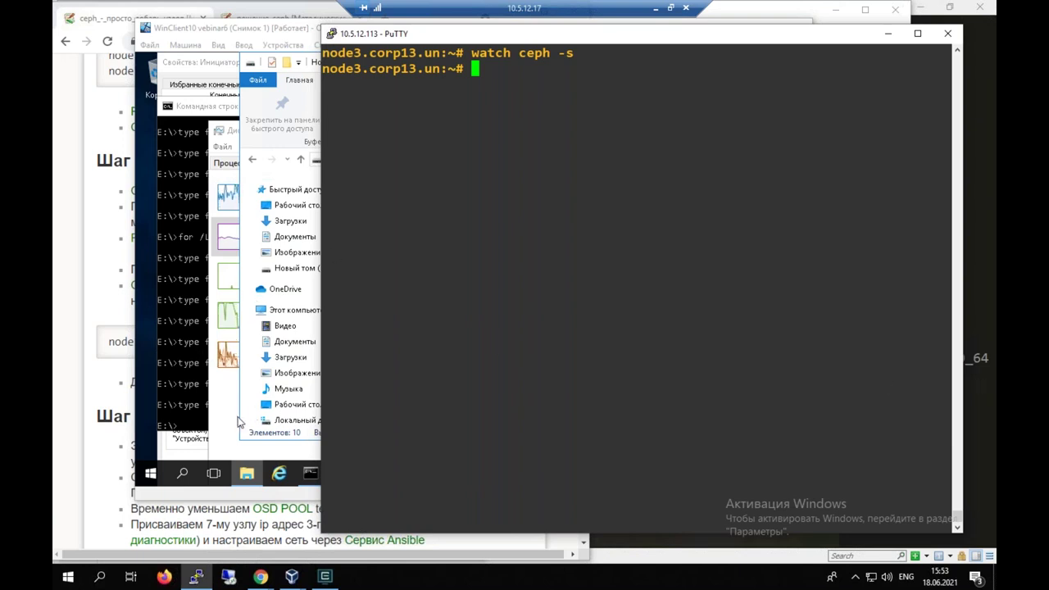
left_click(71, 378)
Open the OSD POOL link in a new tab, then close that решение_ceph tab again
scroll(276, 344, "down", 2)
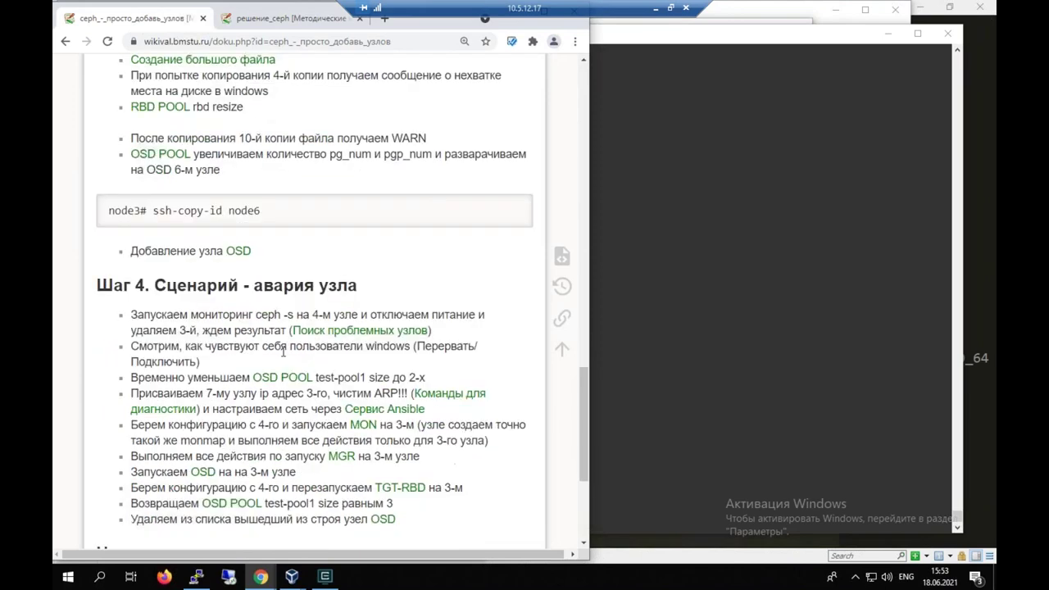
scroll(283, 351, "down", 1)
scroll(318, 350, "up", 1)
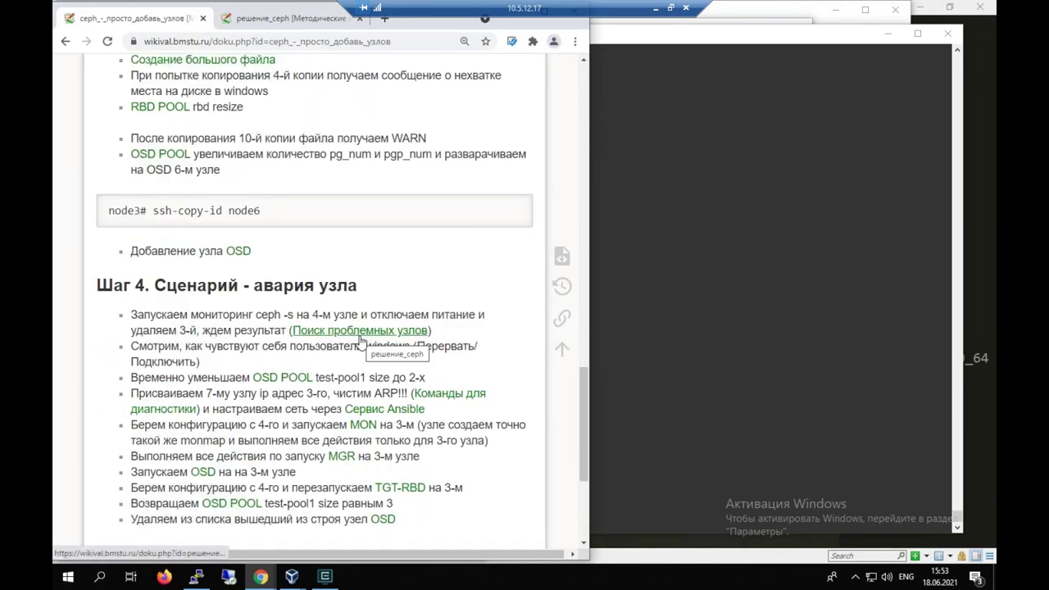
scroll(361, 341, "down", 1)
scroll(345, 386, "up", 4)
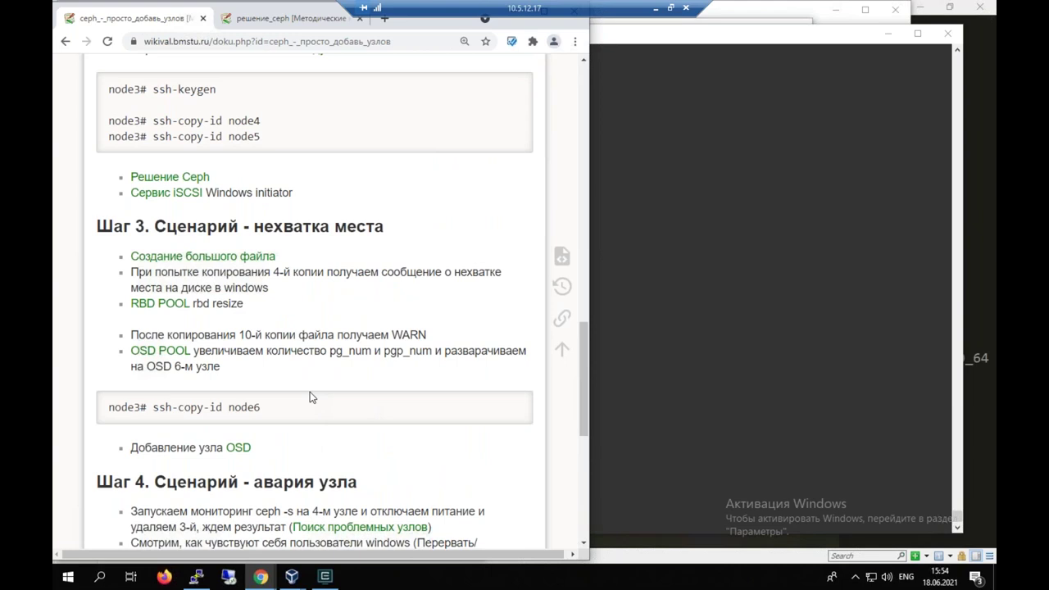
right_click(145, 355)
left_click(268, 22)
left_click(267, 21)
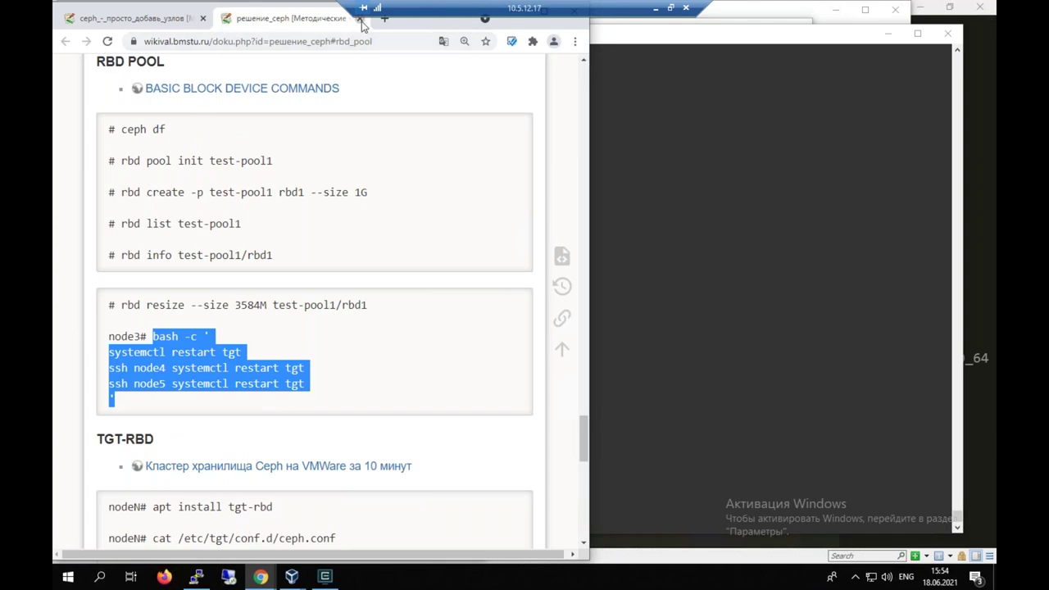
left_click(359, 18)
Reopen OSD POOL in a new tab and select the command setting test-pool1 size to 2
right_click(164, 354)
left_click(182, 365)
left_click(269, 20)
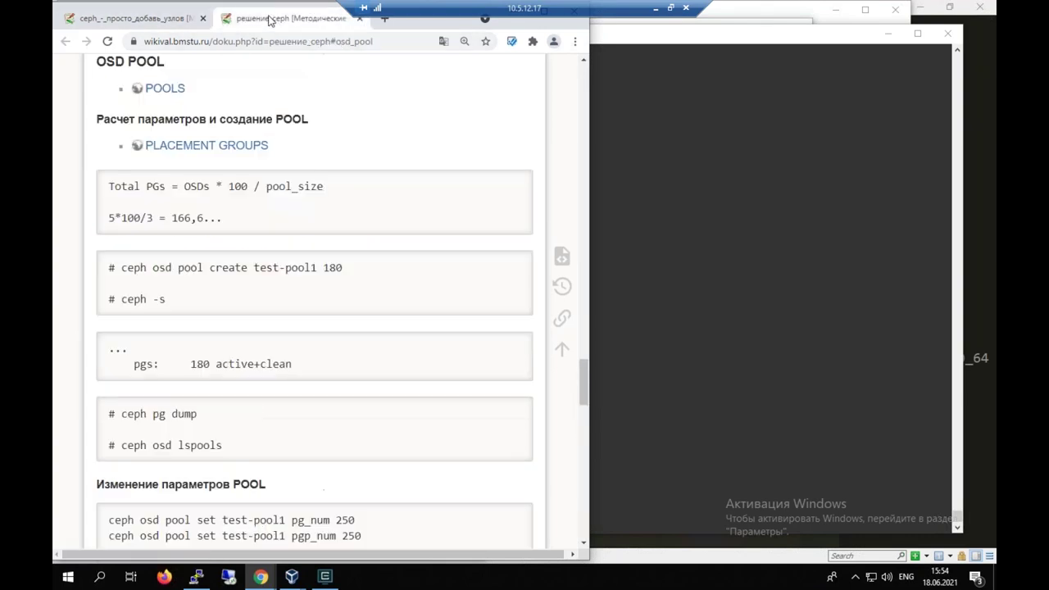
scroll(345, 414, "down", 2)
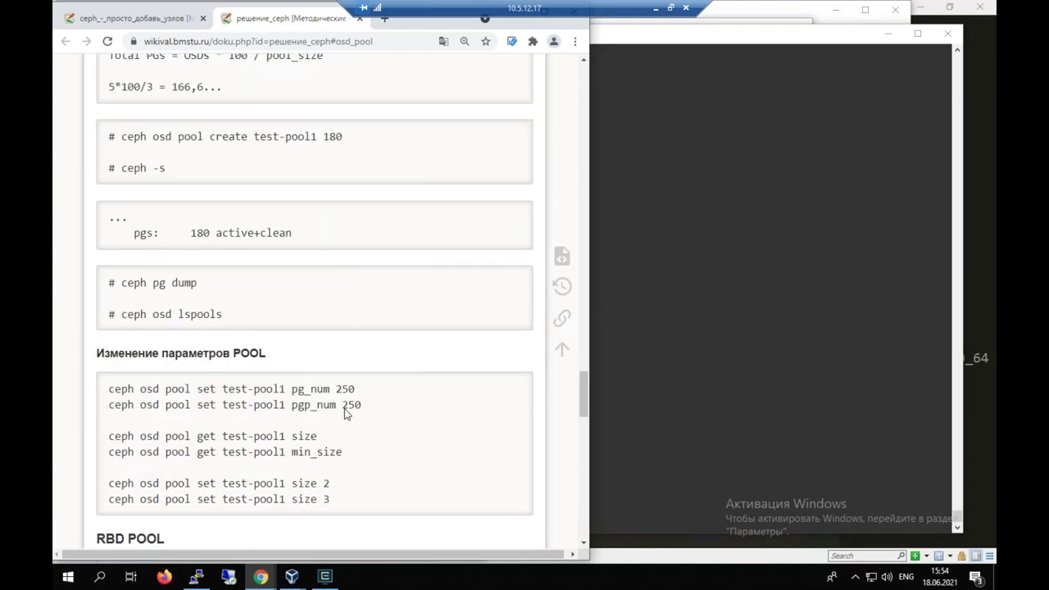
left_click_drag(109, 484, 330, 483)
Run the pasted ceph osd pool set command to lower test-pool1's size to 2
left_click(701, 345)
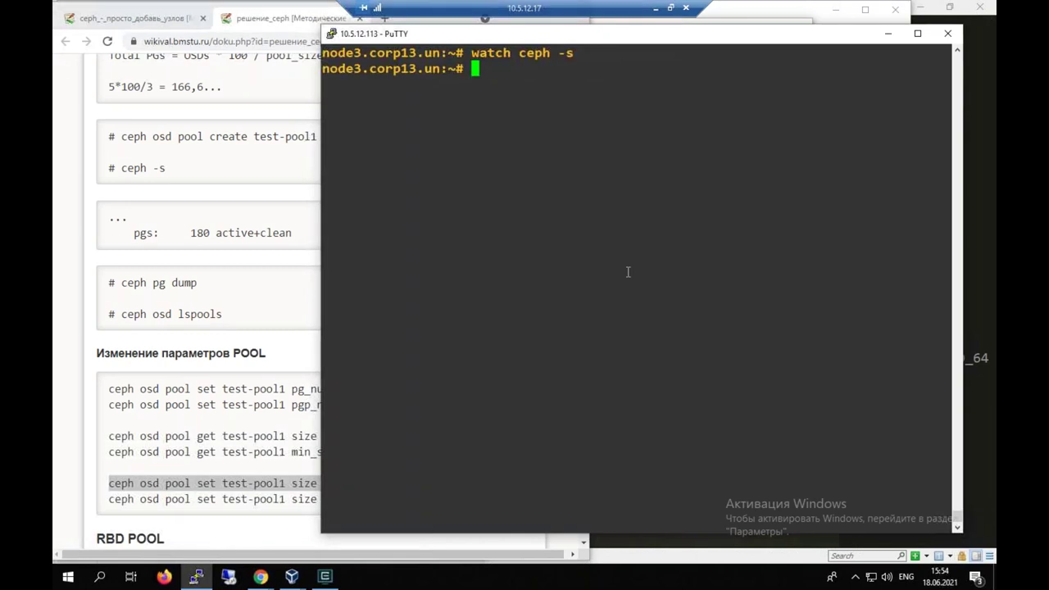
right_click(624, 270)
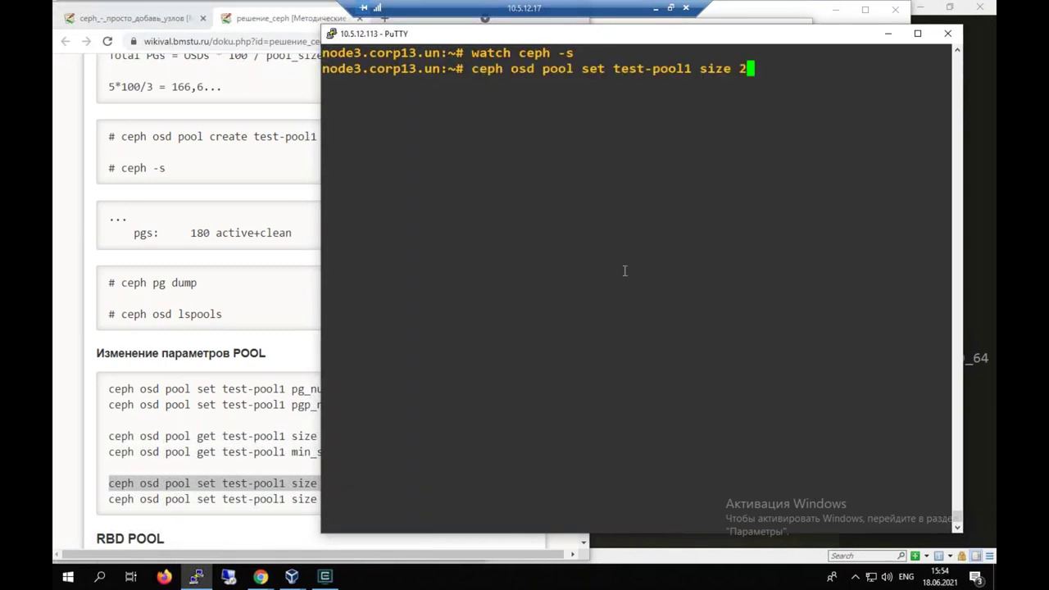
key("Return")
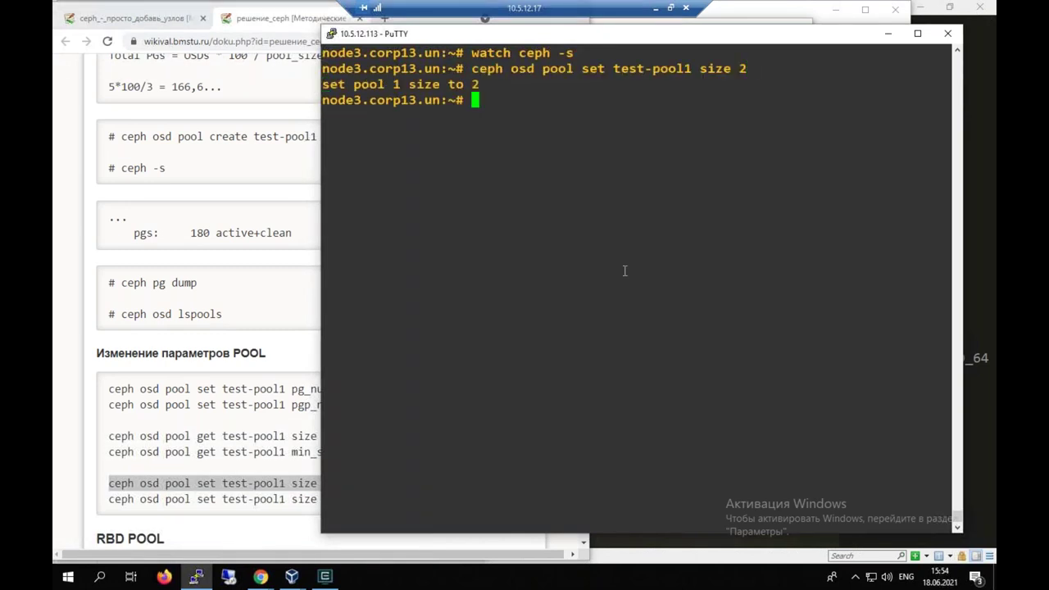
key("Return")
Rerun watch ceph -s briefly to see the cluster re-peer, then stop it
key("Return")
key("Up")
key("Up")
key("Return")
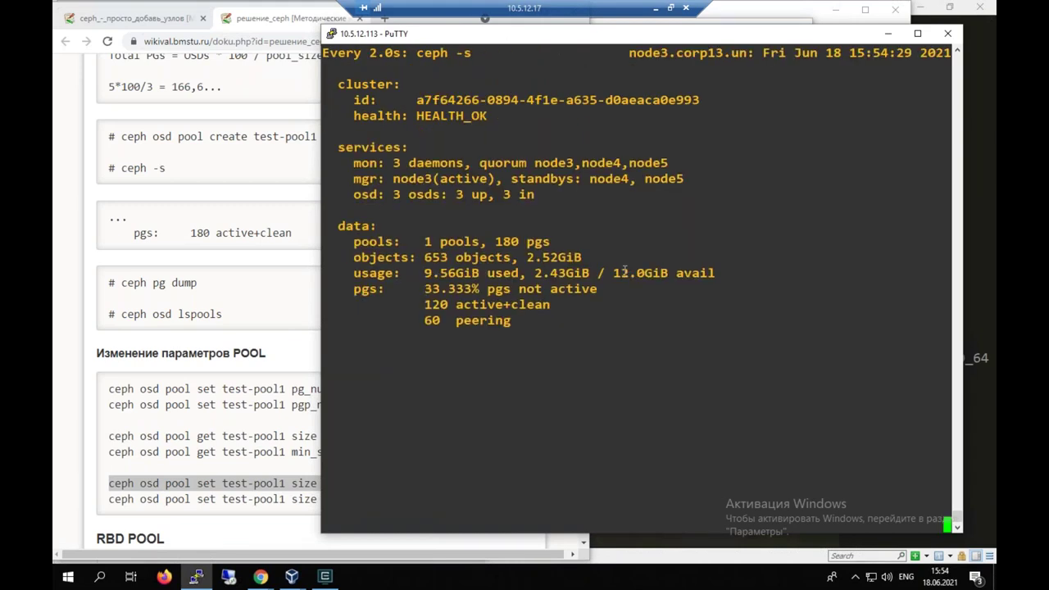
key("ctrl+c")
key("Return")
key("Return")
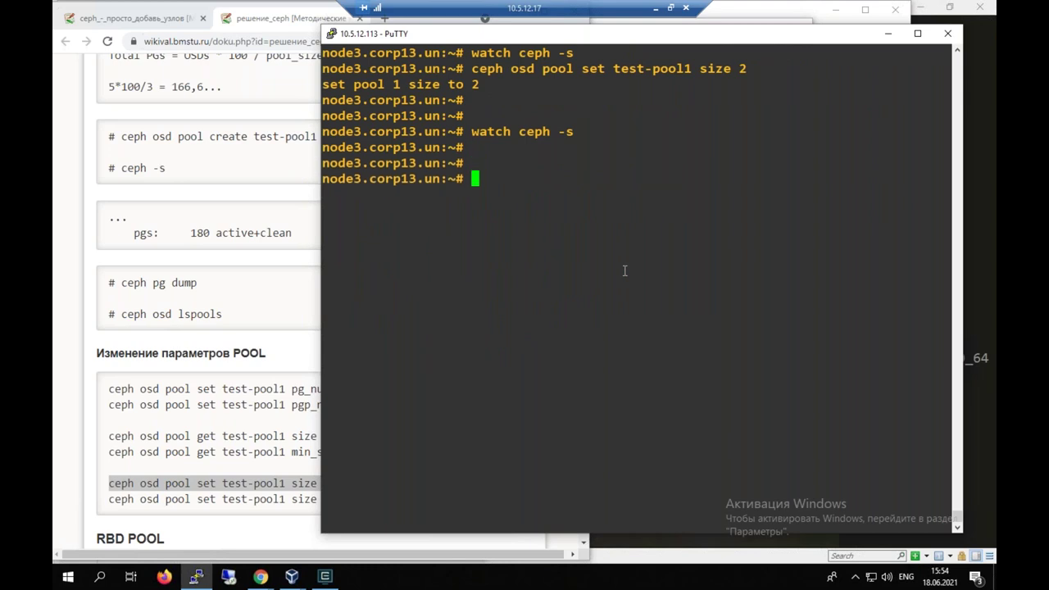
left_click(267, 23)
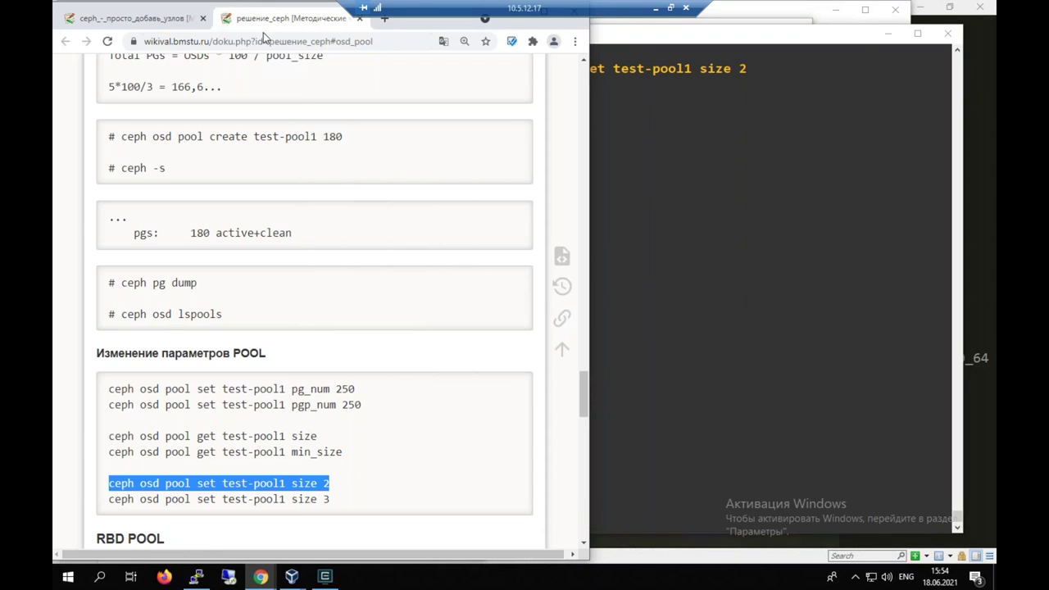
Close the решение_ceph tab and open the OSD section with its ceph-volume lvm create commands in a new tab
left_click(359, 18)
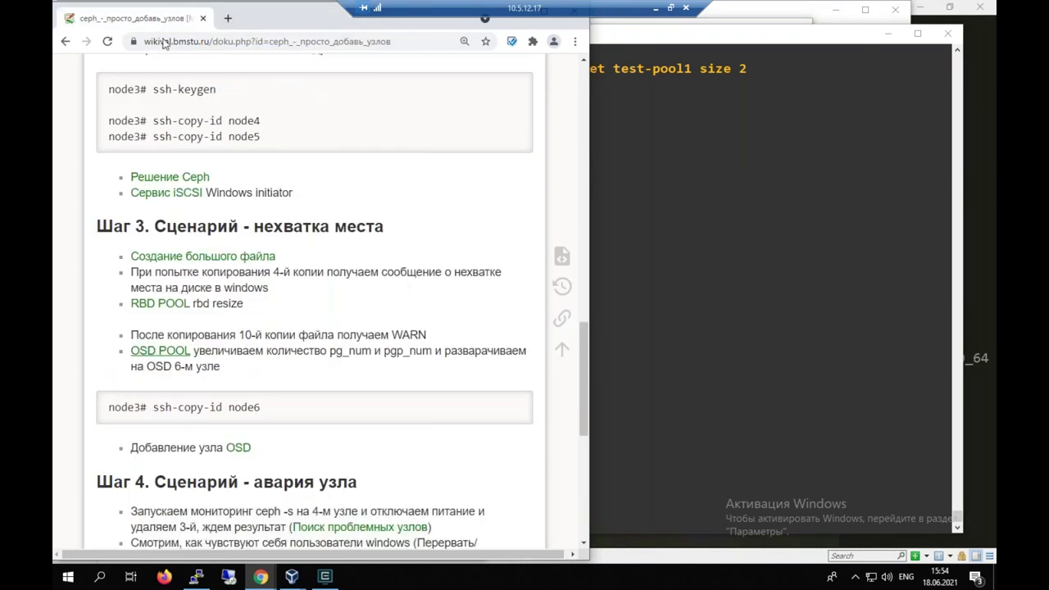
scroll(297, 374, "down", 1)
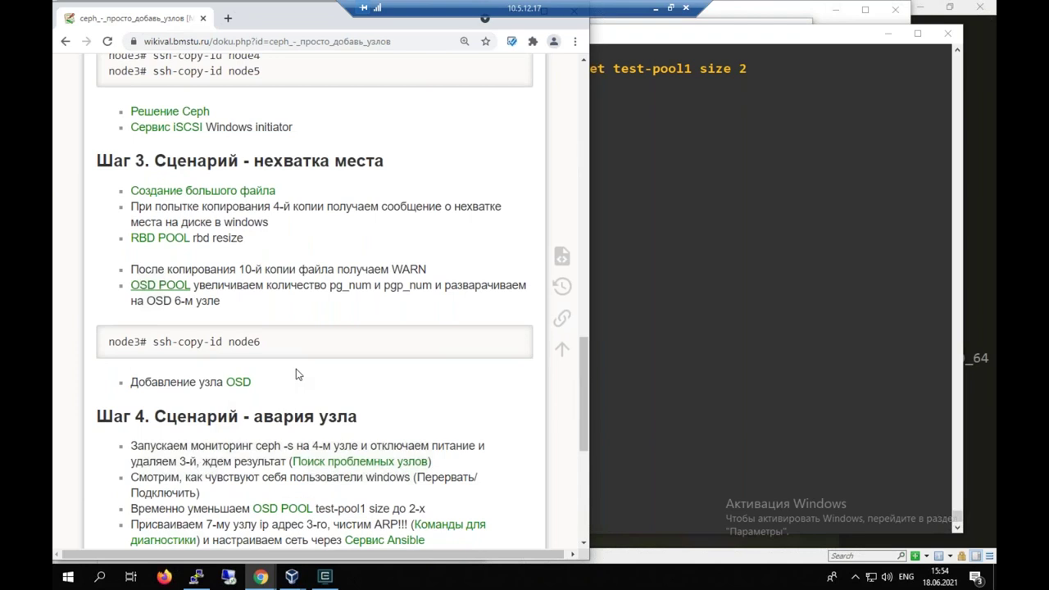
right_click(242, 384)
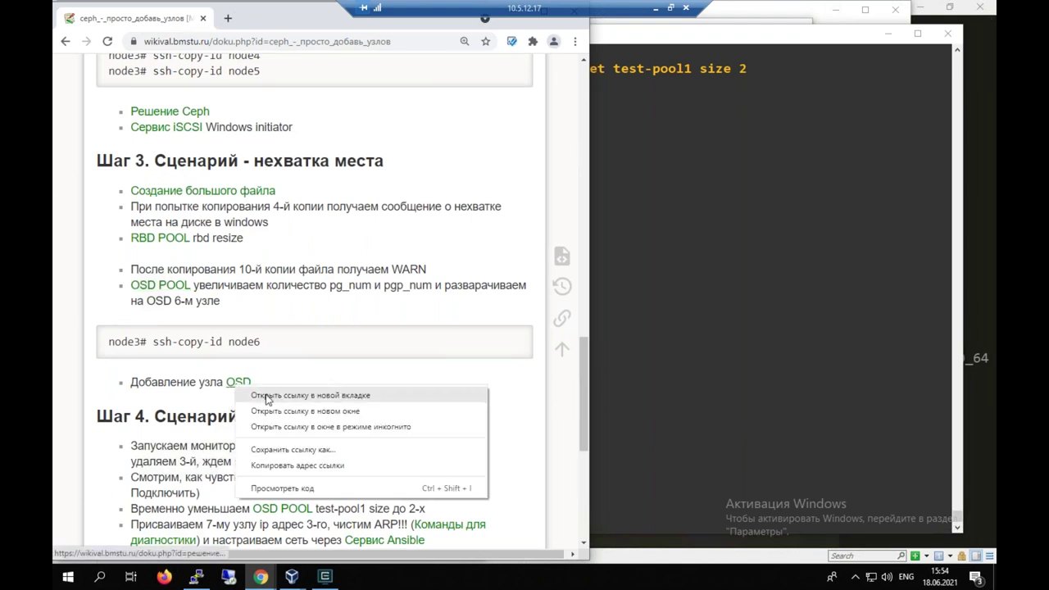
left_click(266, 399)
left_click(281, 25)
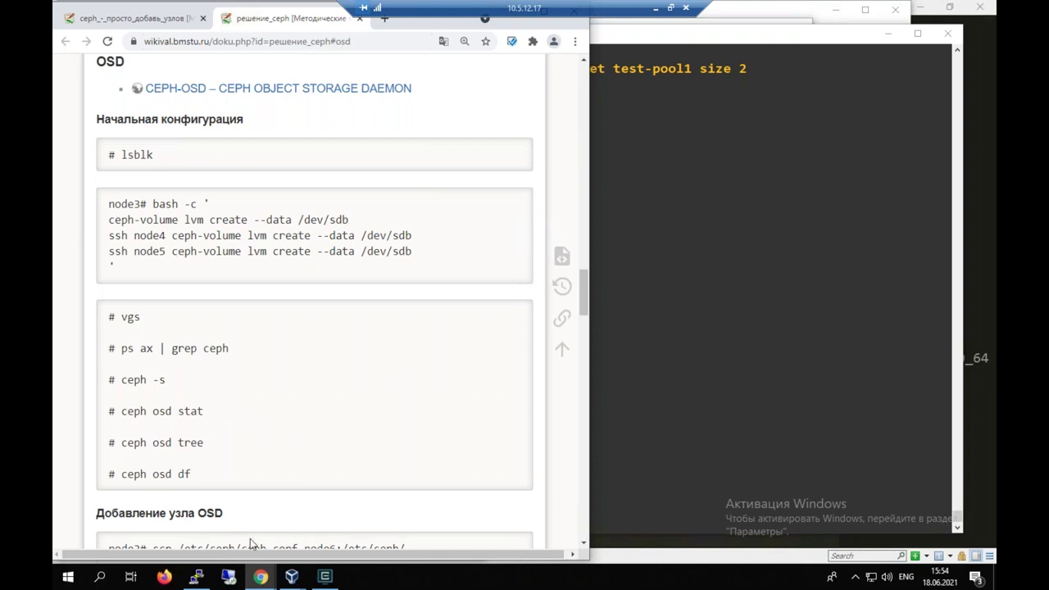
left_click(196, 577)
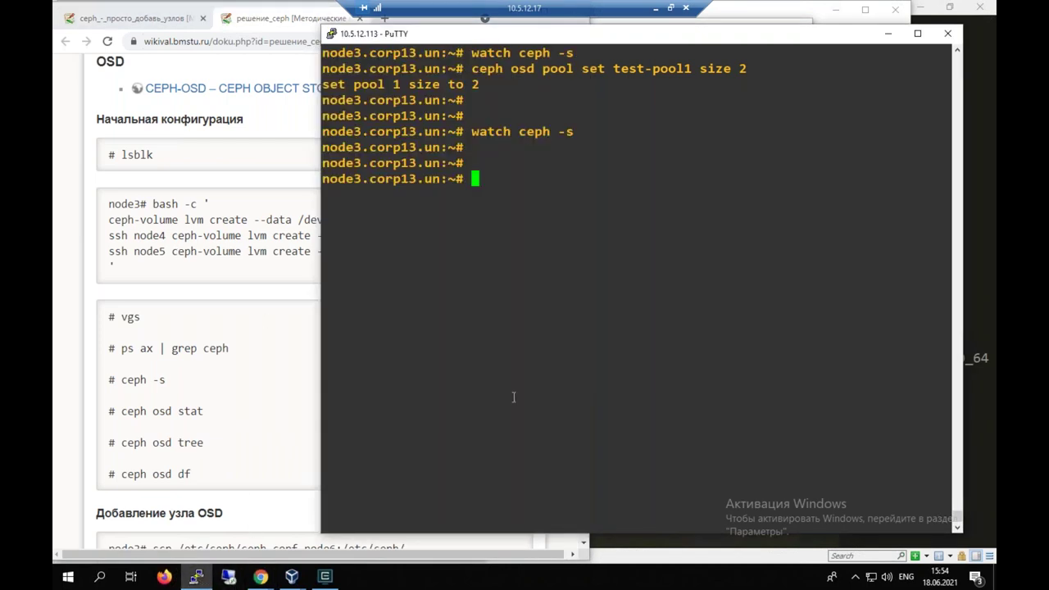
SSH from node3 to node6, accepting its host key, and log in
type("ssh node6")
key("Return")
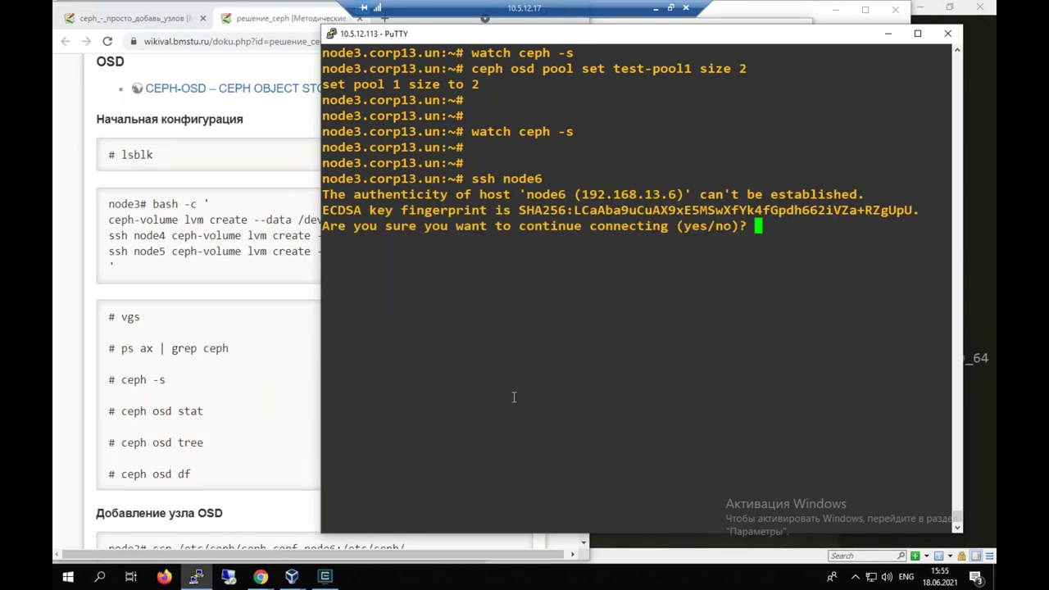
type("yes")
key("Return")
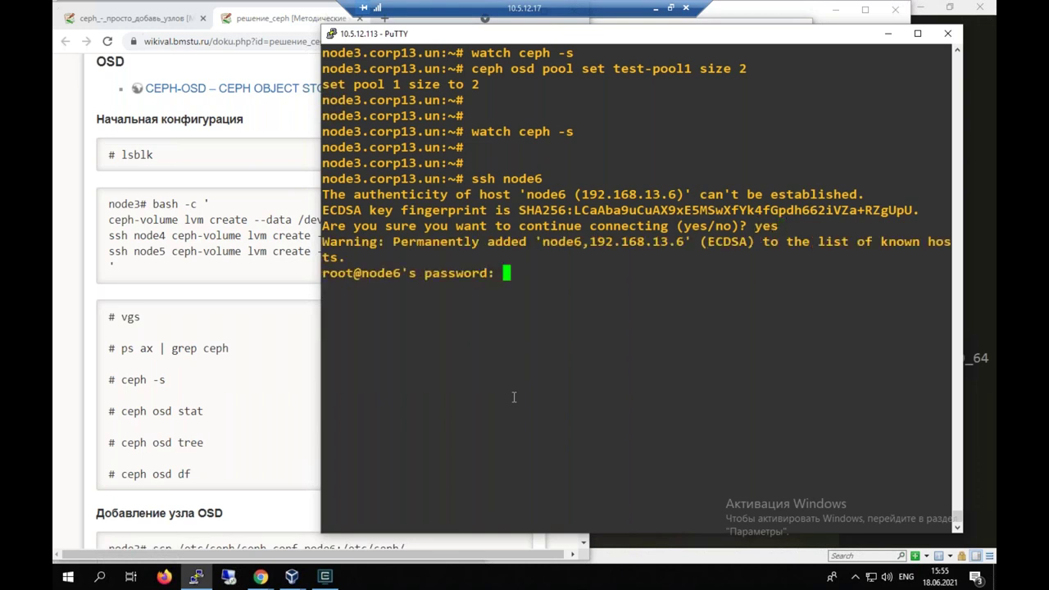
key("Return")
key("Return")
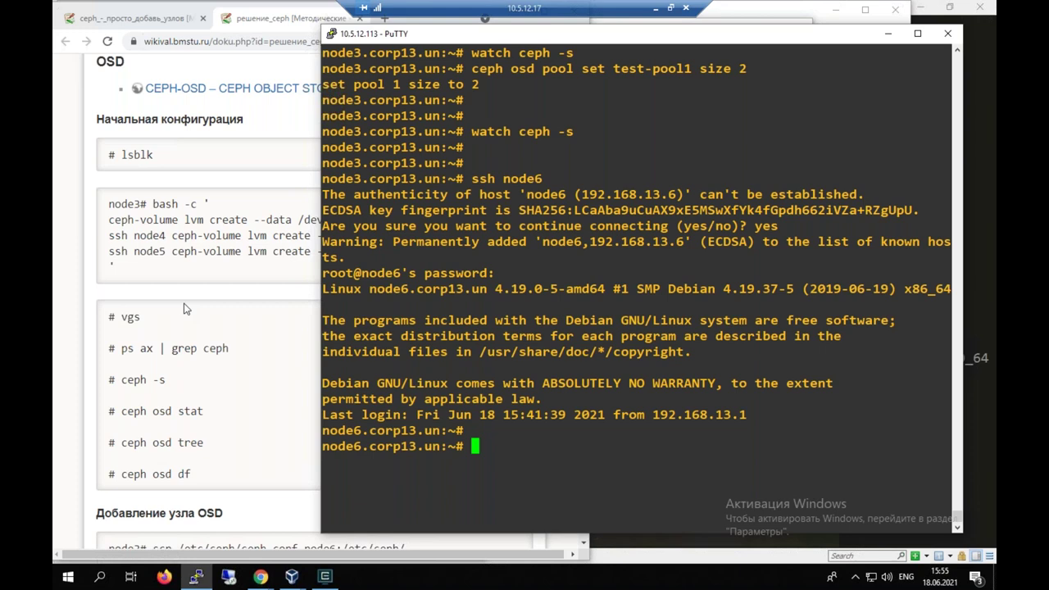
Run ceph-volume lvm create on node6, which fails without a config file, then log out
left_click(194, 244)
left_click_drag(109, 221, 350, 220)
key("ctrl+c")
left_click(748, 350)
right_click(747, 350)
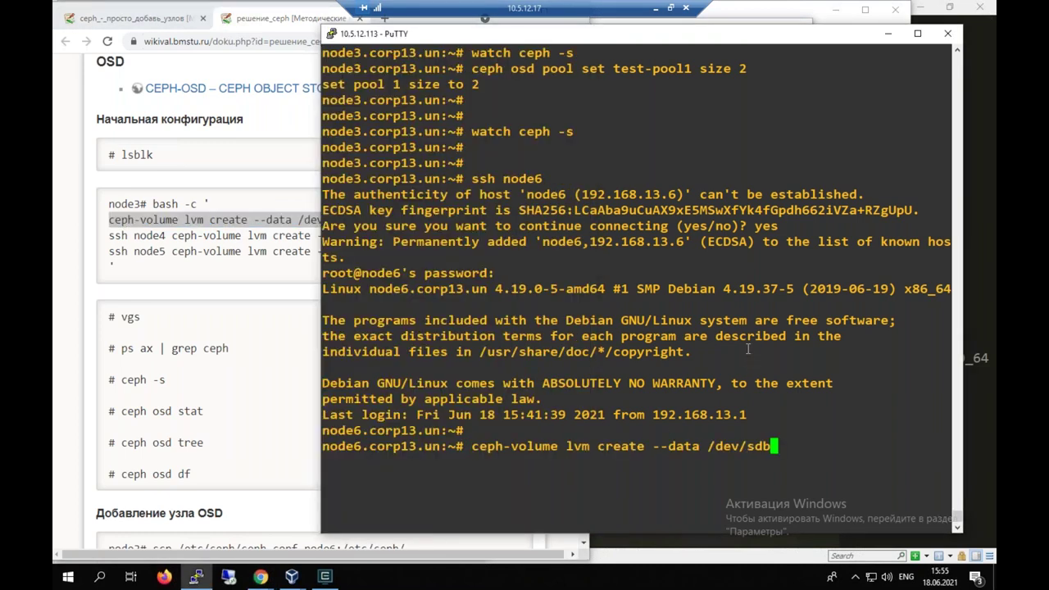
key("Return")
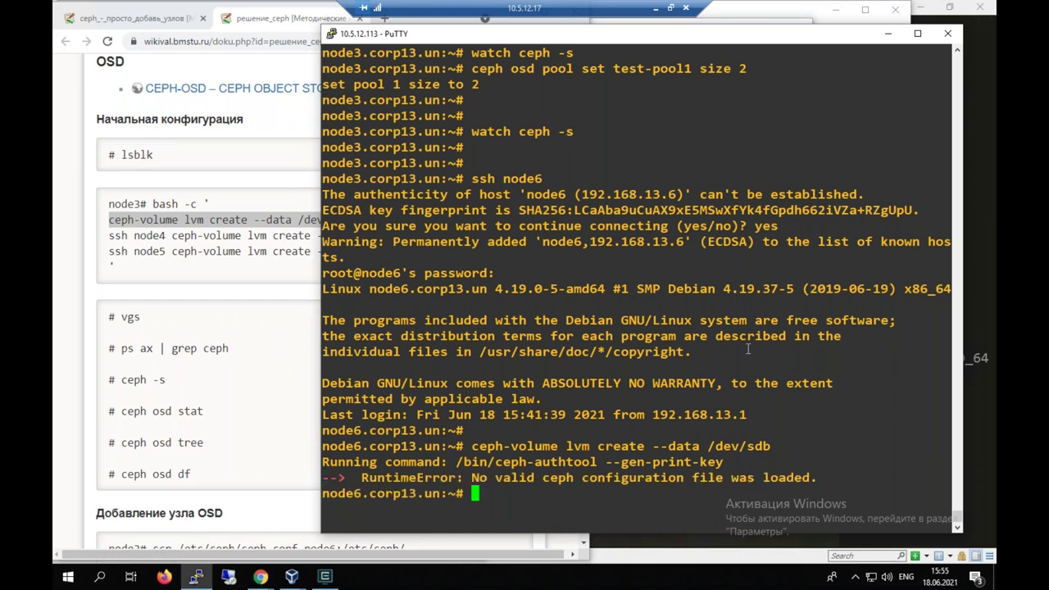
key("ctrl+c")
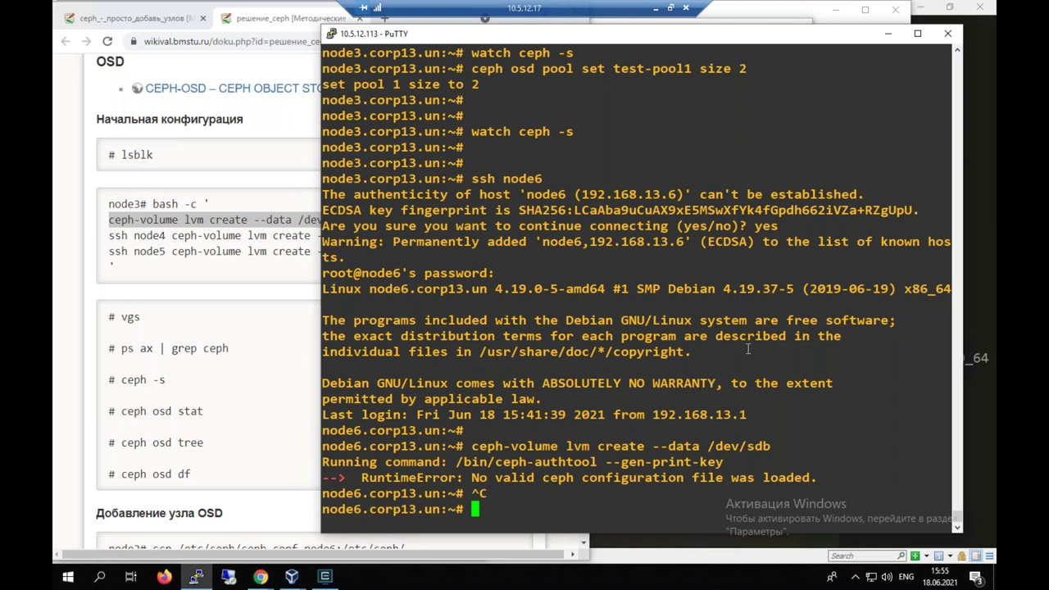
key("ctrl+d")
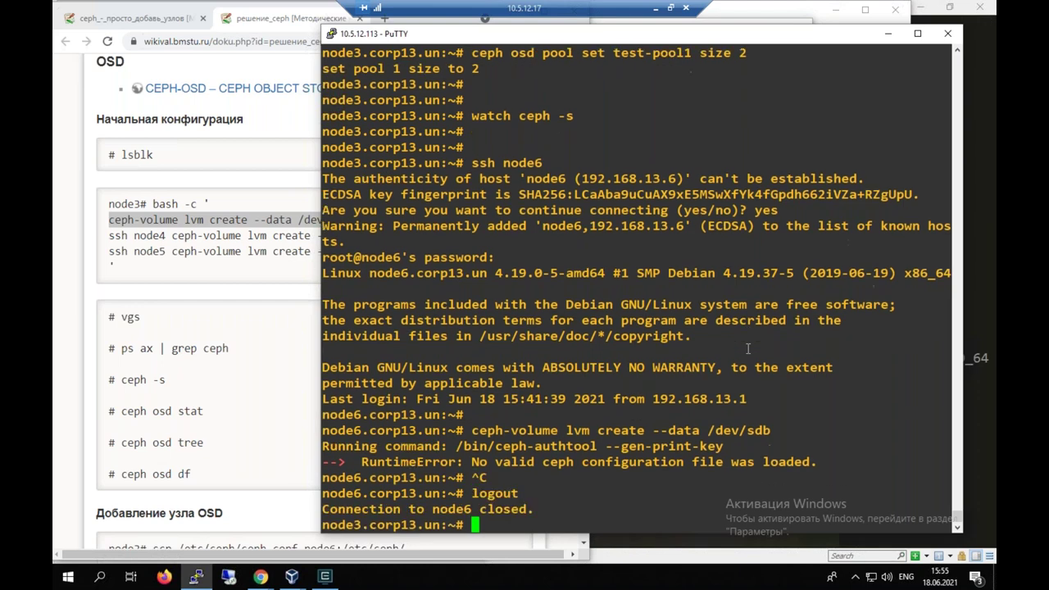
Recall an earlier scp command from history and edit its destination host
key("Up")
key("Home")
key("Right")
key("Right")
key("Right")
key("Right")
key("Right")
key("Right")
key("Right")
key("Right")
key("Right")
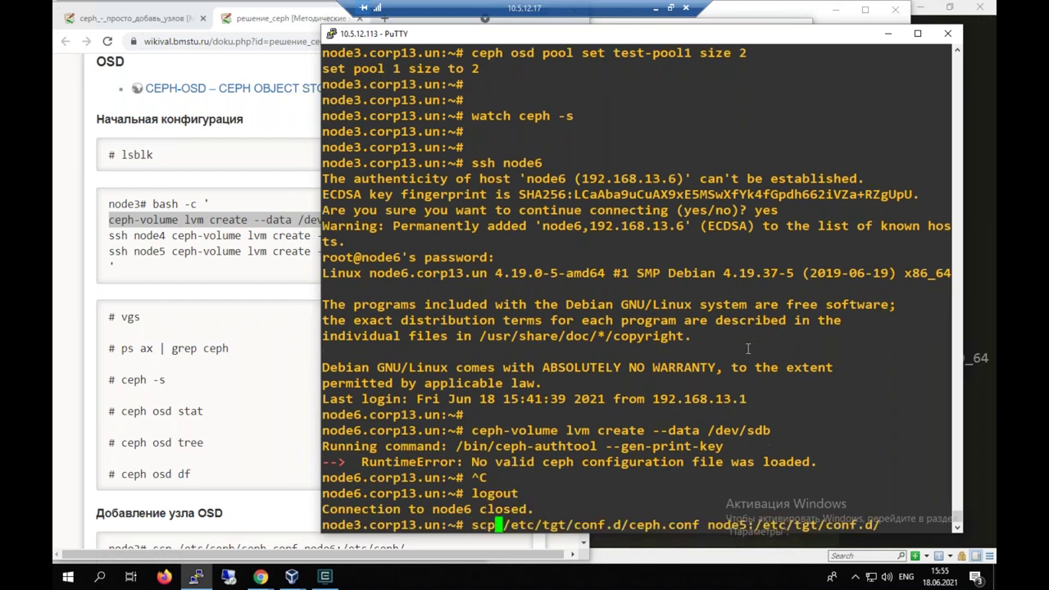
key("Right")
key("Right")
key("Right")
key("Right")
key("Right")
key("Right")
key("Right")
key("Right")
key("Right")
key("Right")
key("Right")
key("Right")
key("Right")
key("Right")
key("Right")
key("Right")
key("Right")
key("Right")
key("Right")
key("Right")
key("ctrl+c")
key("Up")
key("Home")
key("Right")
key("Right")
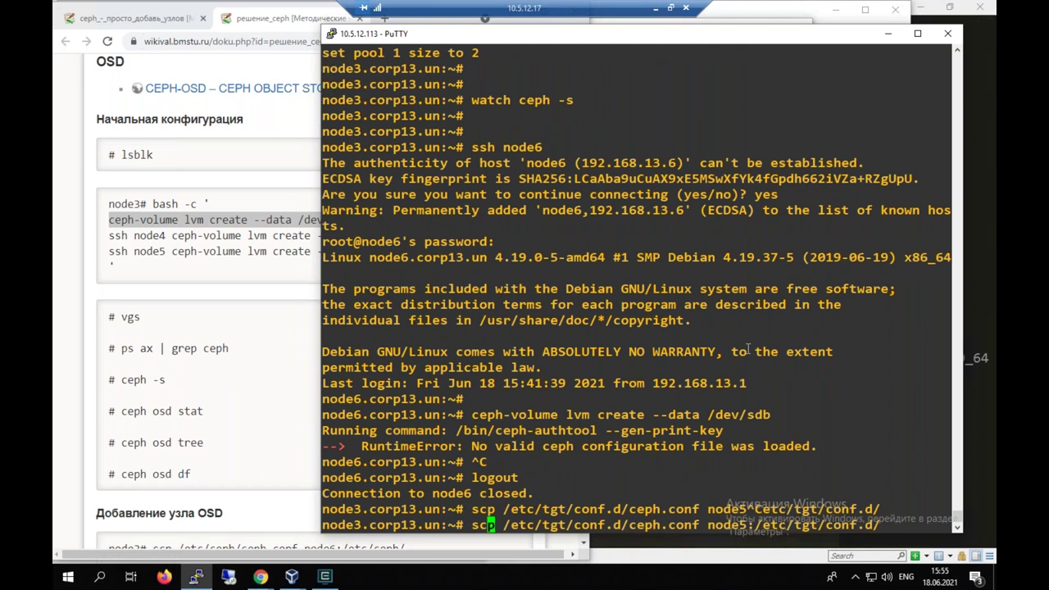
key("BackSpace")
type("4")
Copy /etc/ceph/ceph.conf to node6 by changing the recalled scp target from node5 to node6
key("Up")
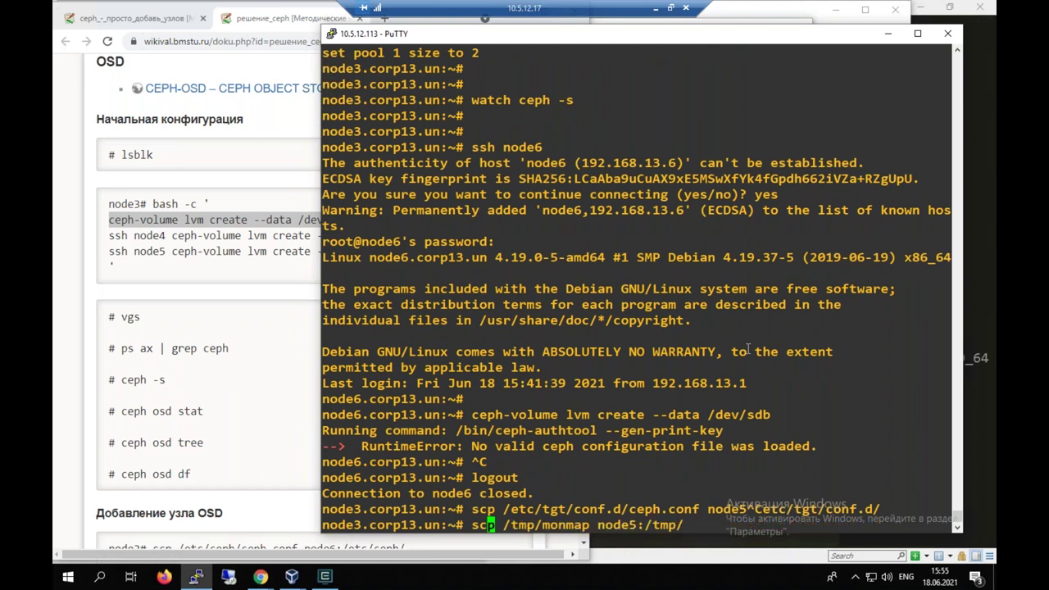
key("Up")
key("Right")
key("Right")
key("Right")
key("Right")
key("Right")
key("Right")
key("Right")
key("Right")
key("Right")
key("Right")
key("Right")
key("Right")
key("Right")
key("Right")
key("Right")
key("Right")
key("Right")
key("Right")
key("Right")
key("Right")
key("BackSpace")
type("6")
key("Return")
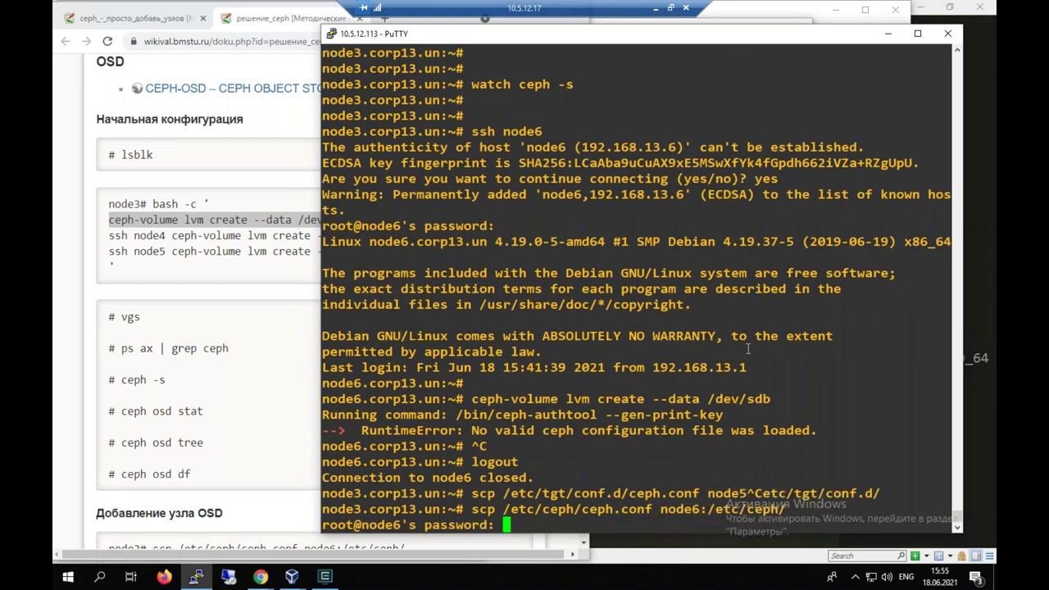
key("Return")
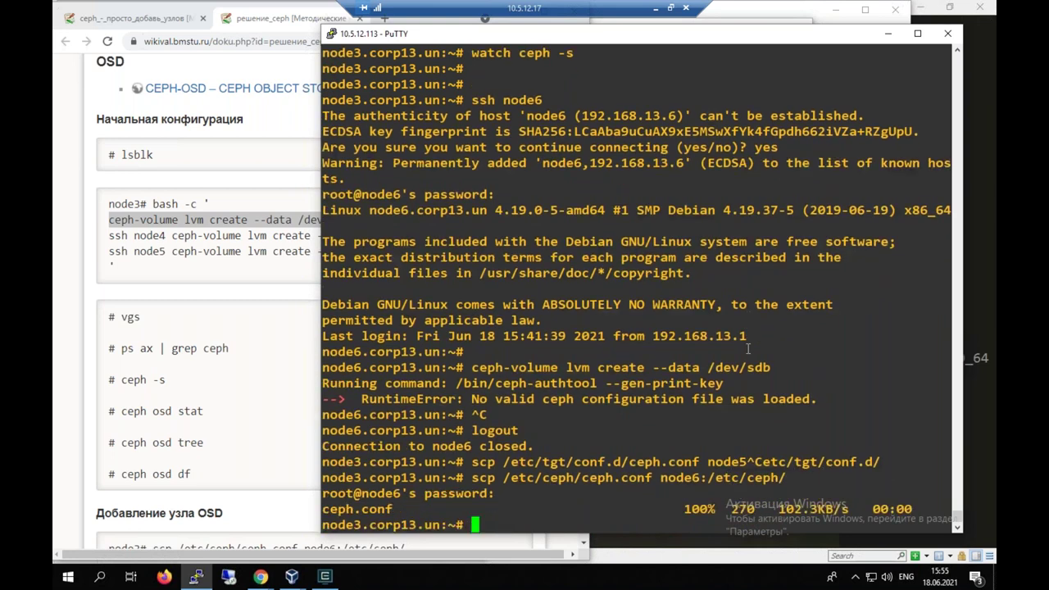
Start a new ssh node6 session
type("ssh node6")
key("Up")
key("Down")
key("Return")
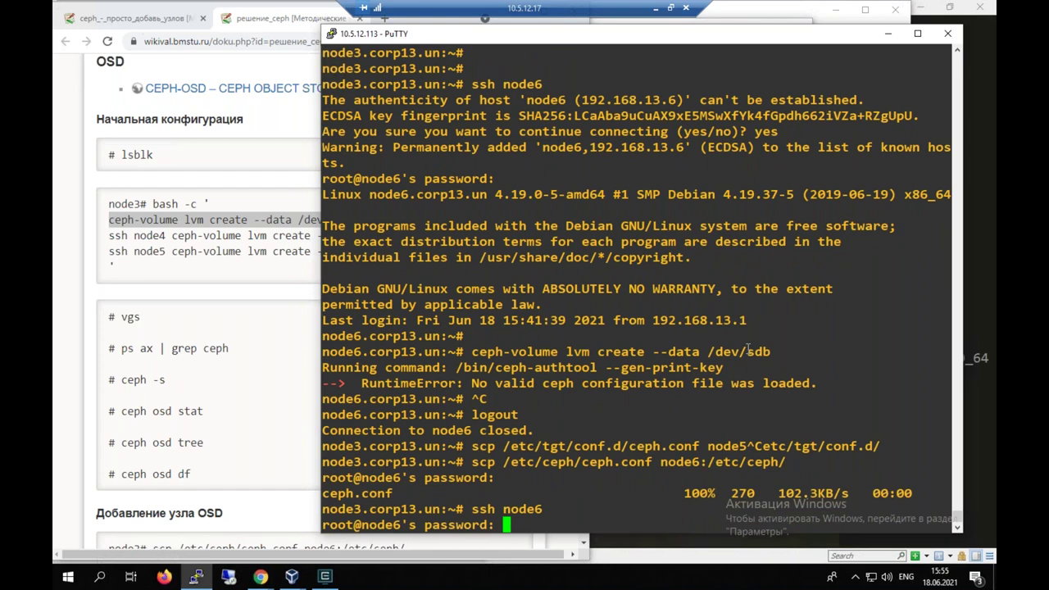
Log in to node6 and create an OSD on /dev/sdb with ceph-volume lvm create
key("Return")
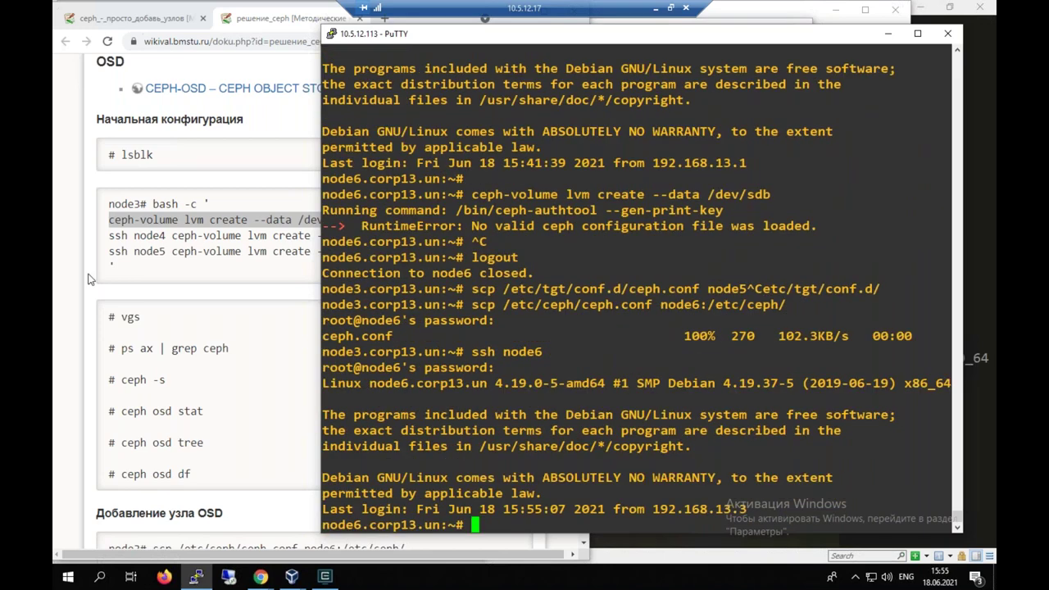
left_click(123, 235)
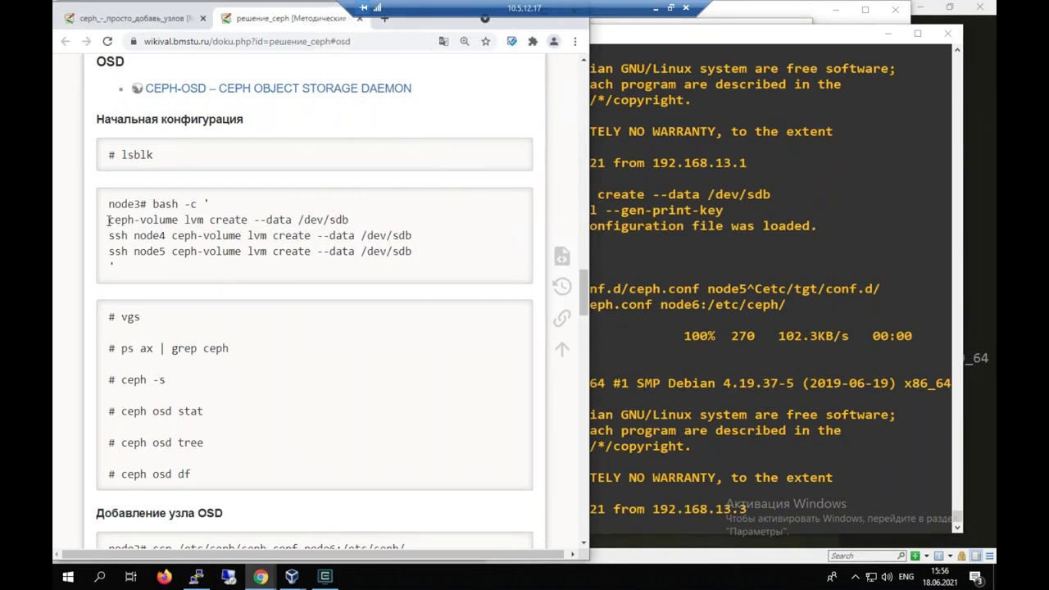
left_click_drag(108, 220, 350, 220)
left_click(673, 294)
right_click(672, 297)
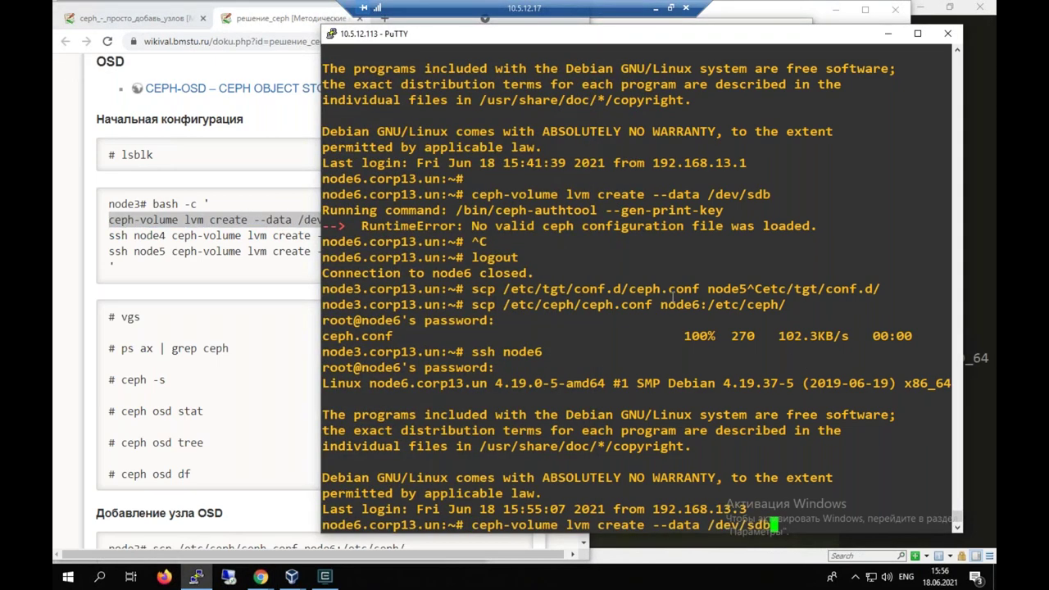
key("Return")
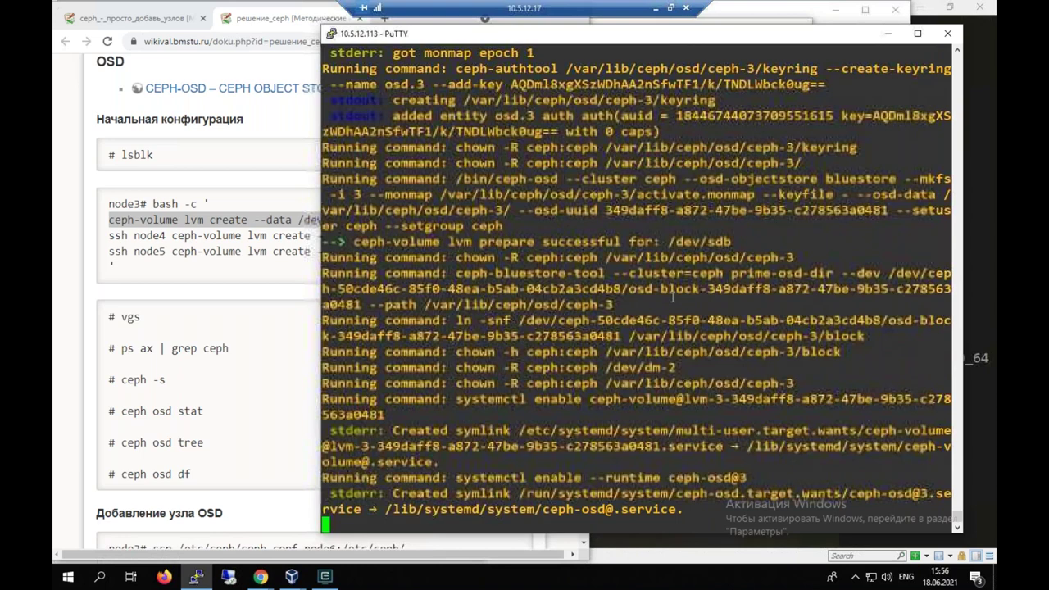
Confirm with ceph -s that 4 OSDs are up, then log out back to node3
key("Return")
key("Return")
key("Return")
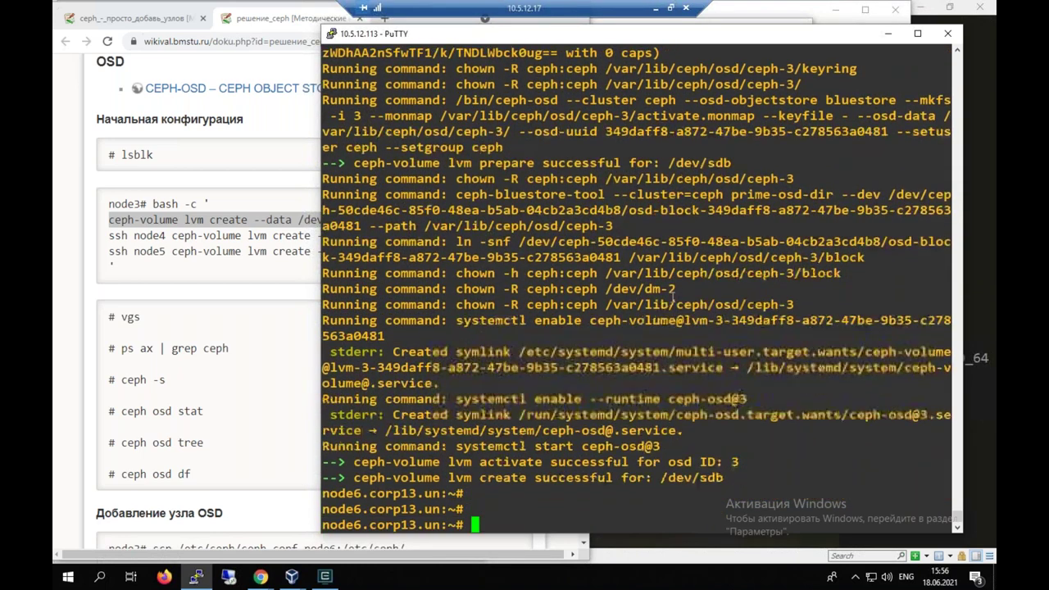
type("ceph -s")
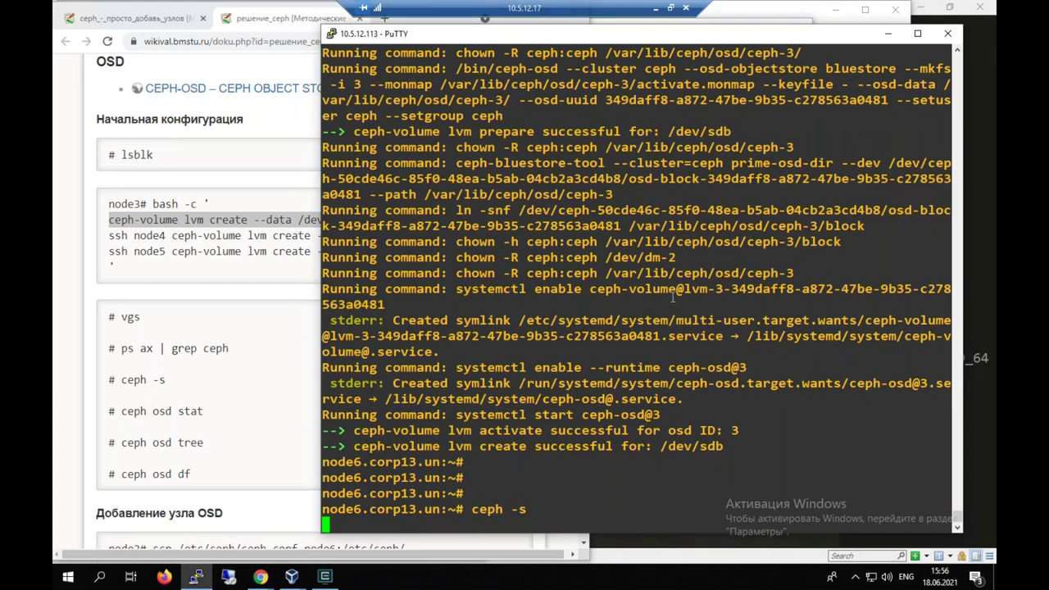
key("Return")
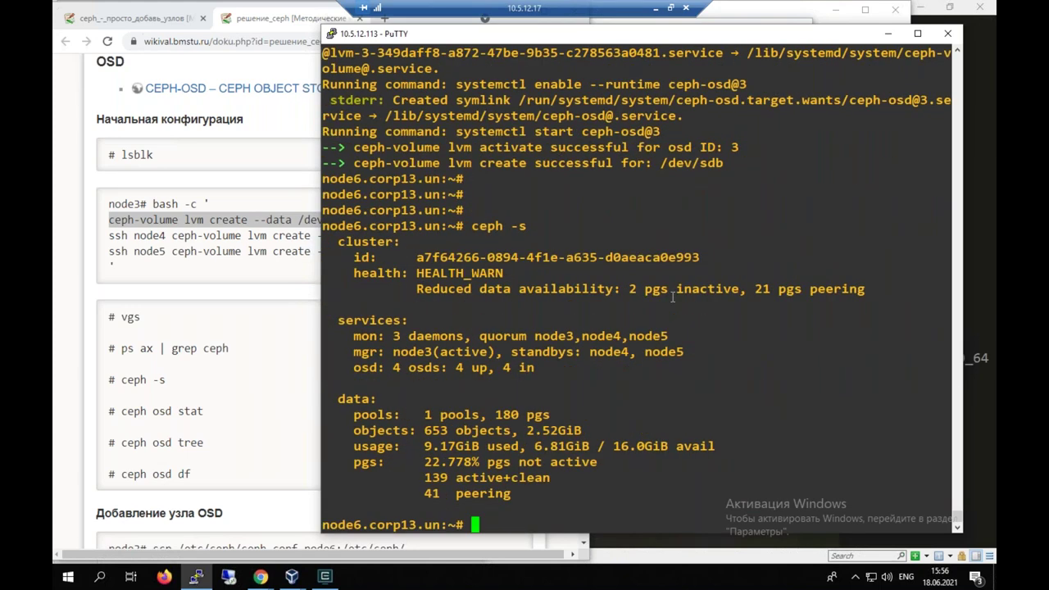
key("ctrl+d")
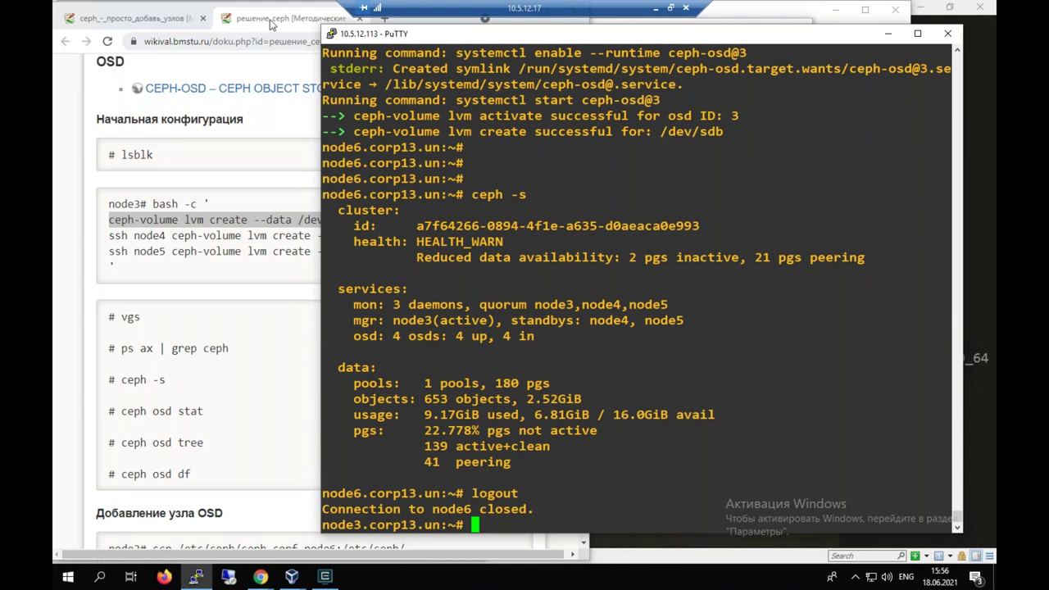
left_click(361, 29)
left_click(360, 18)
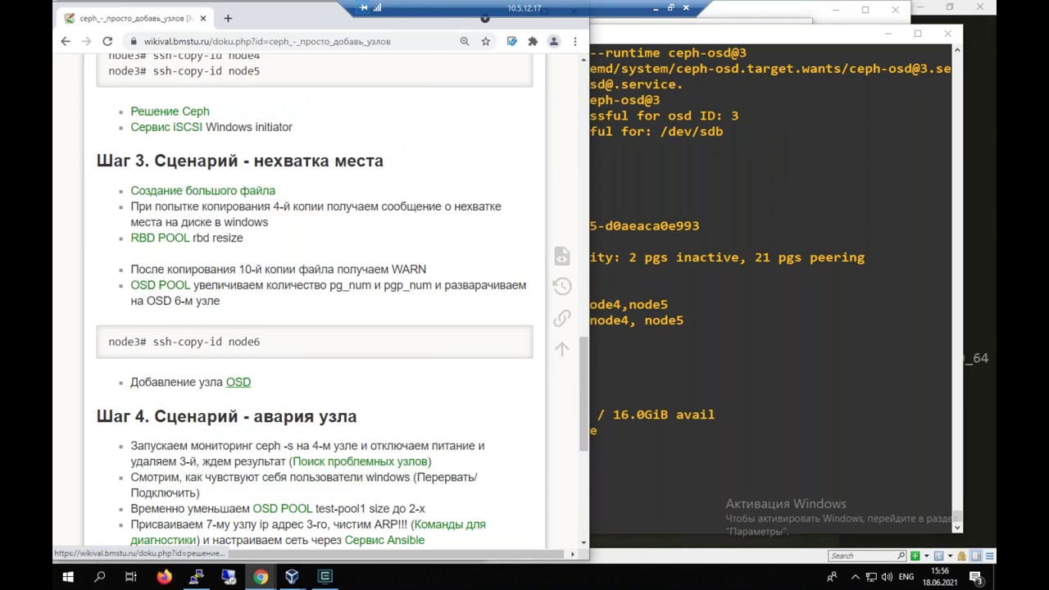
Run 'ceph osd pool set test-pool1 size 3' from the OSD POOL wiki section, then select the pg_num 250 line
right_click(161, 294)
left_click(183, 297)
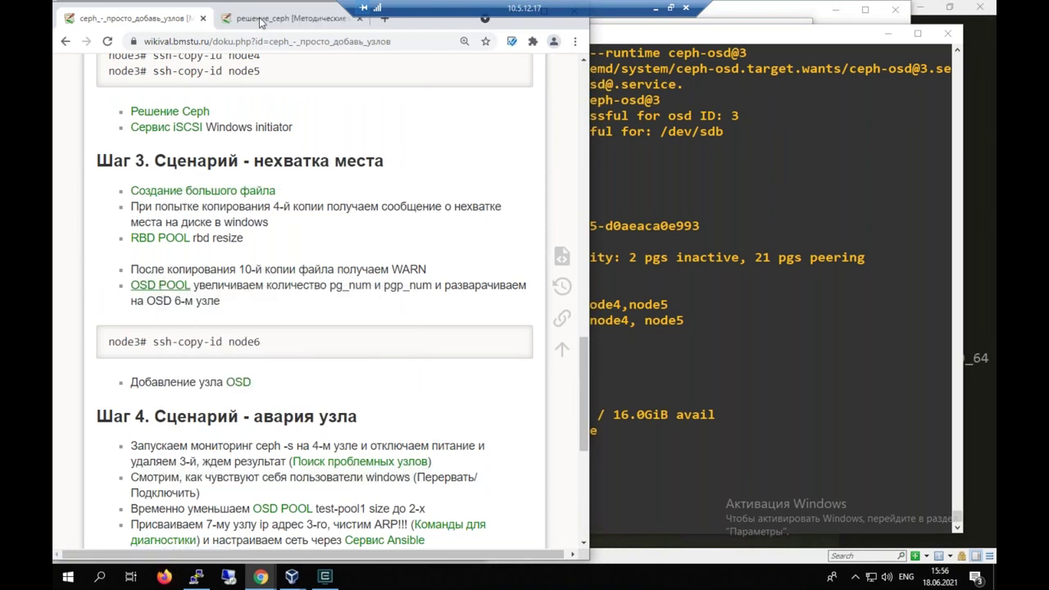
left_click(261, 23)
scroll(282, 447, "down", 3)
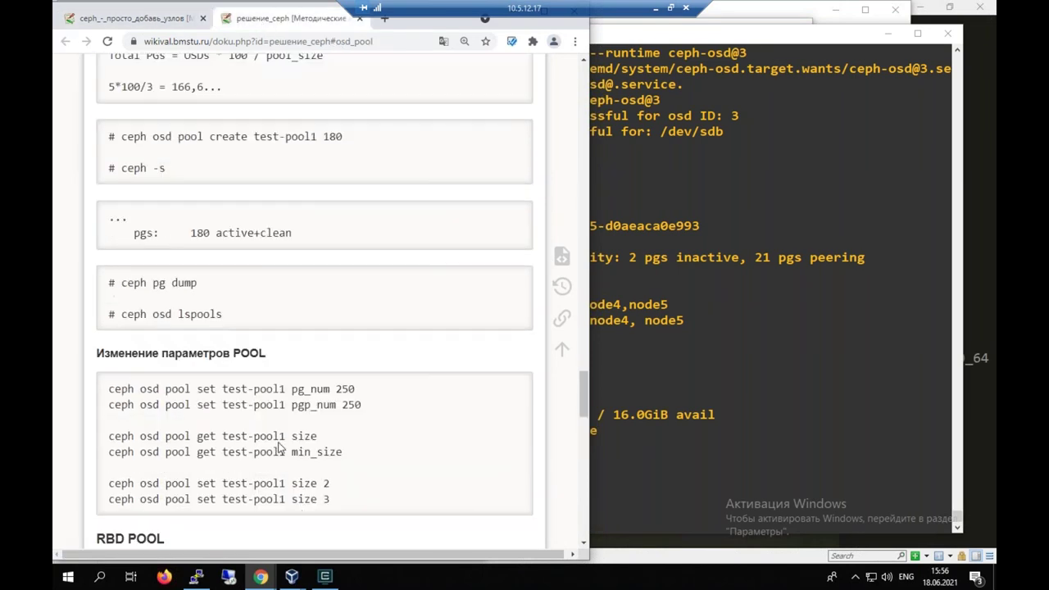
left_click_drag(109, 501, 331, 501)
key("ctrl+c")
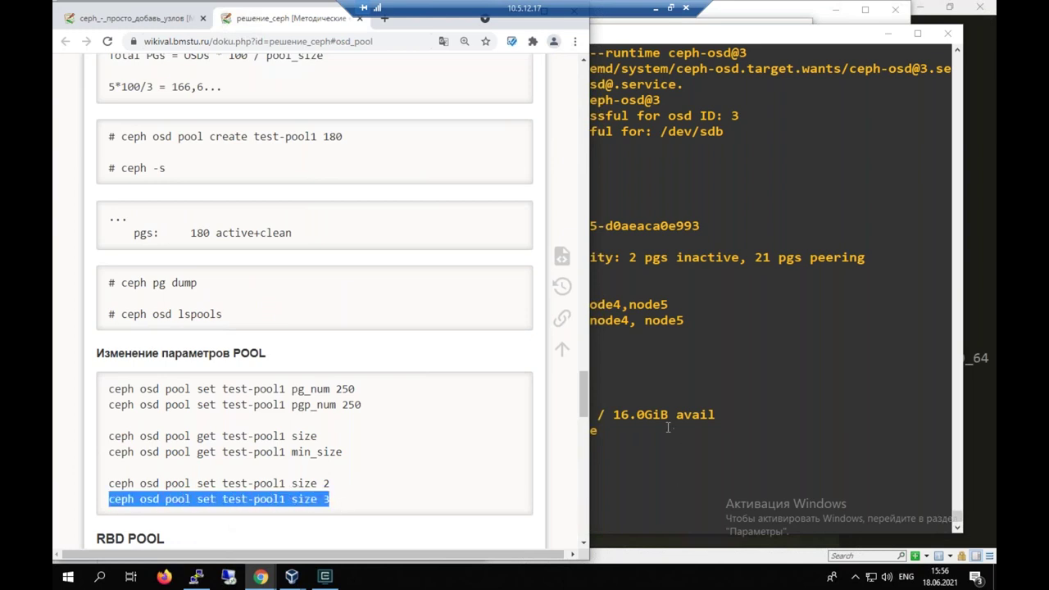
left_click(649, 283)
right_click(649, 283)
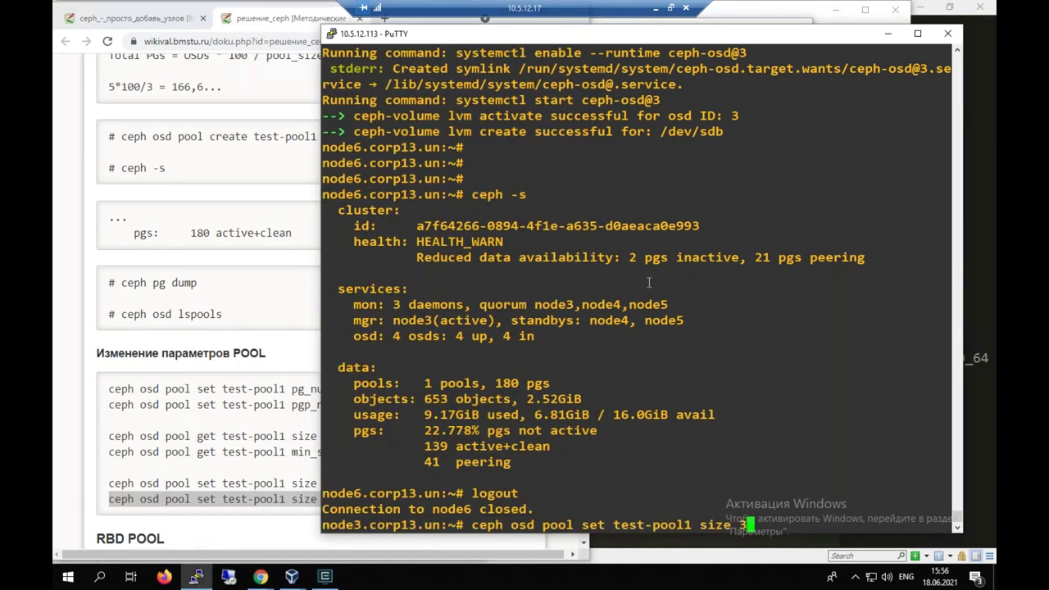
key("Return")
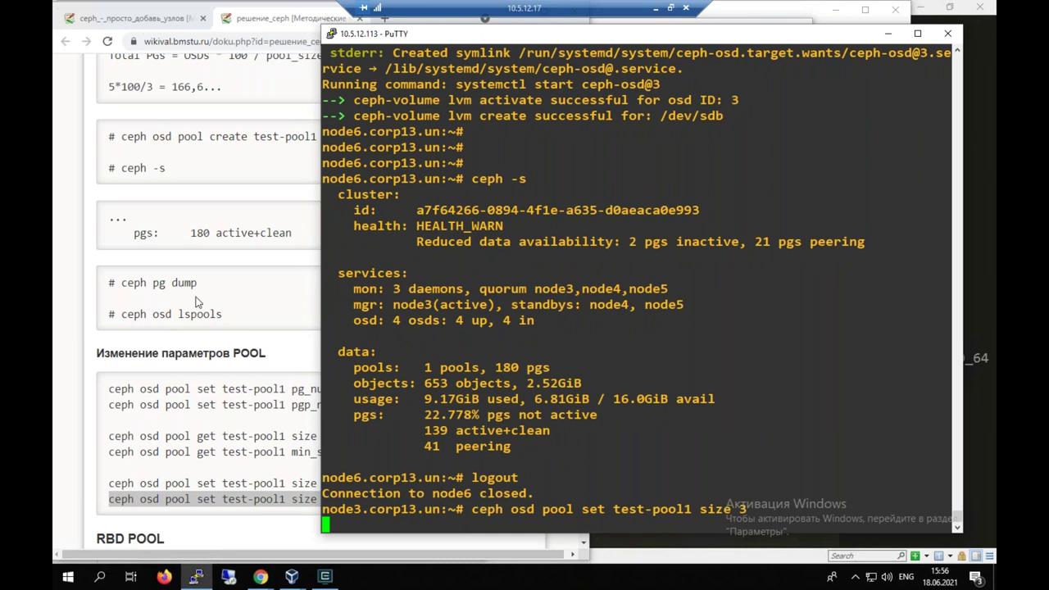
left_click(211, 281)
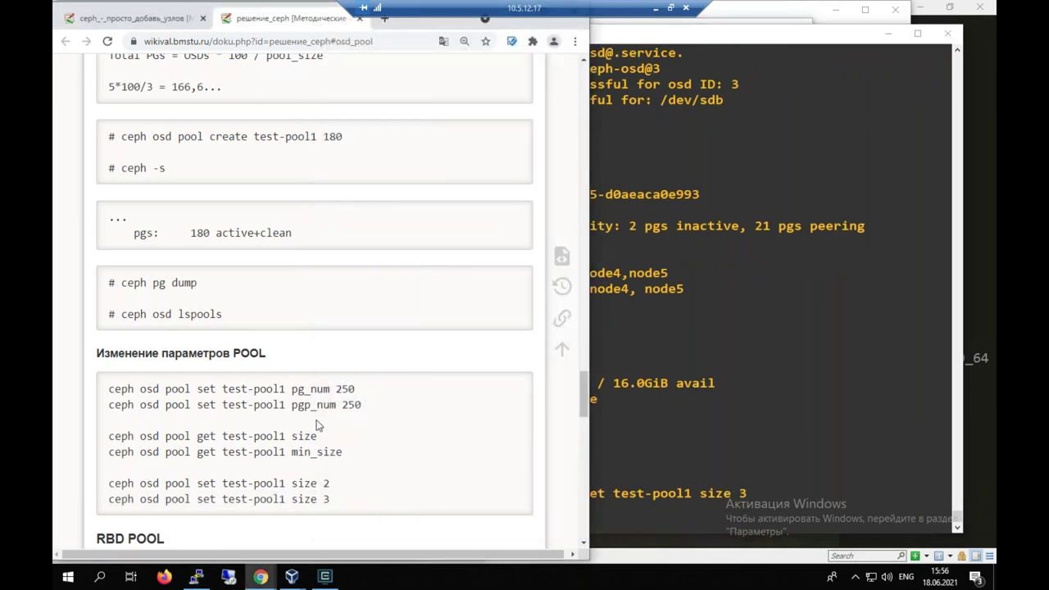
left_click_drag(109, 389, 355, 388)
Run 'ceph osd pool set test-pool1 pg_num 250' after comparing the wiki's 180 and 250 values
left_click(691, 369)
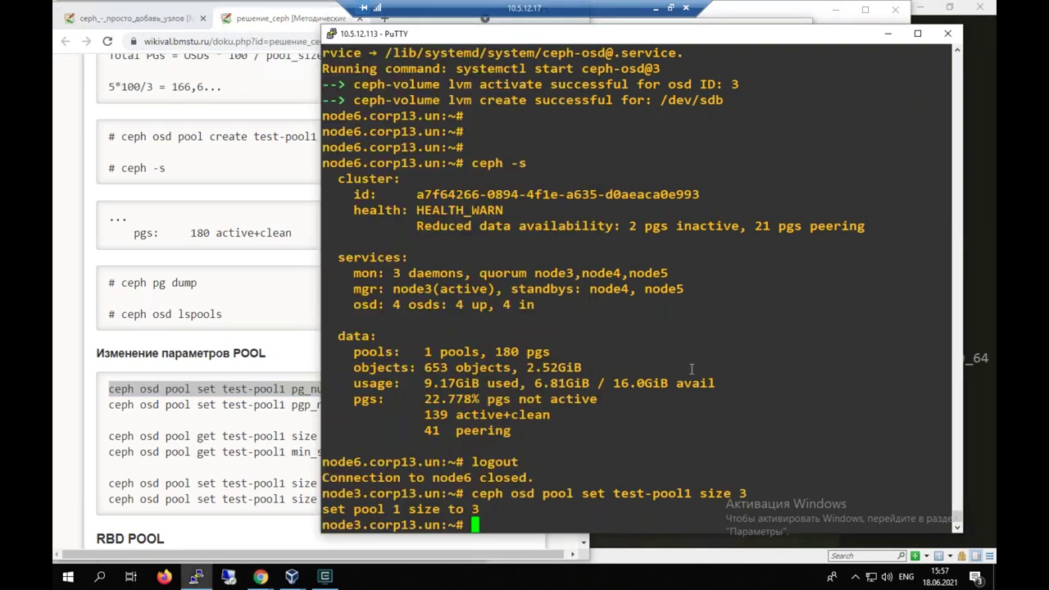
right_click(691, 369)
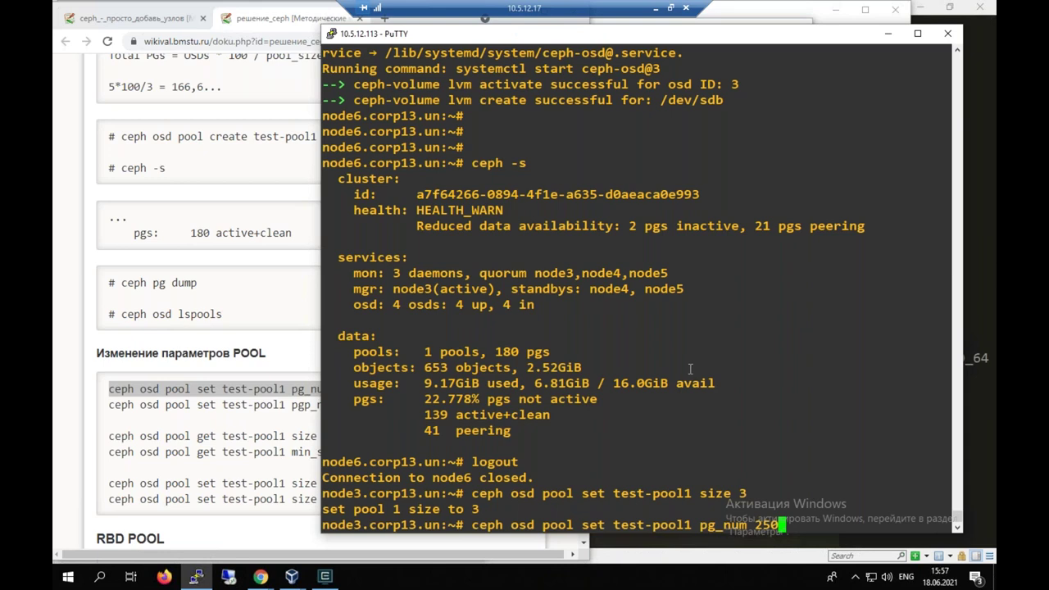
left_click(131, 164)
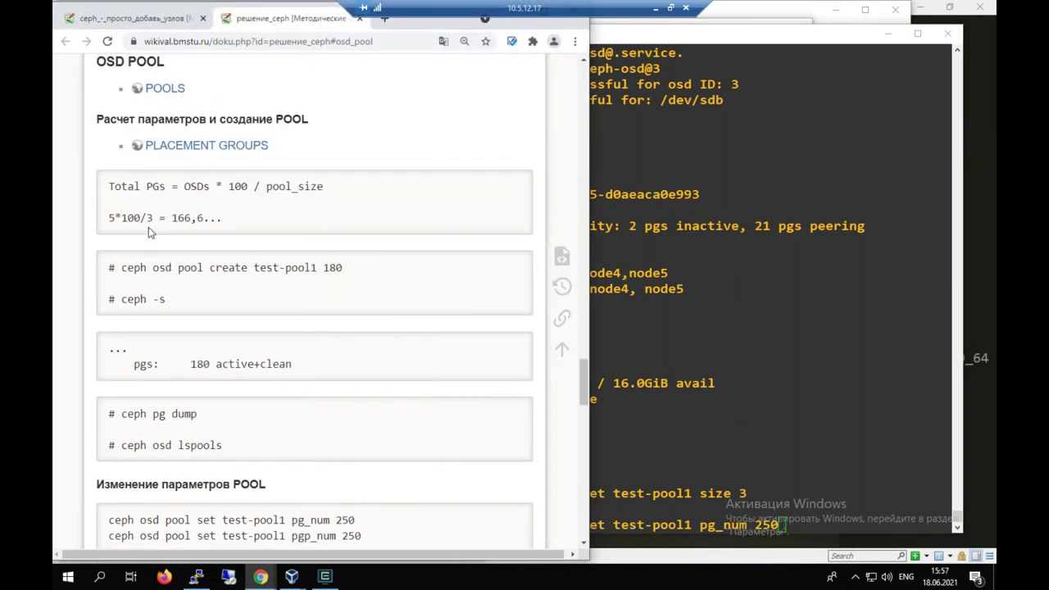
double_click(332, 267)
double_click(340, 519)
double_click(331, 267)
left_click(343, 523)
left_click(754, 430)
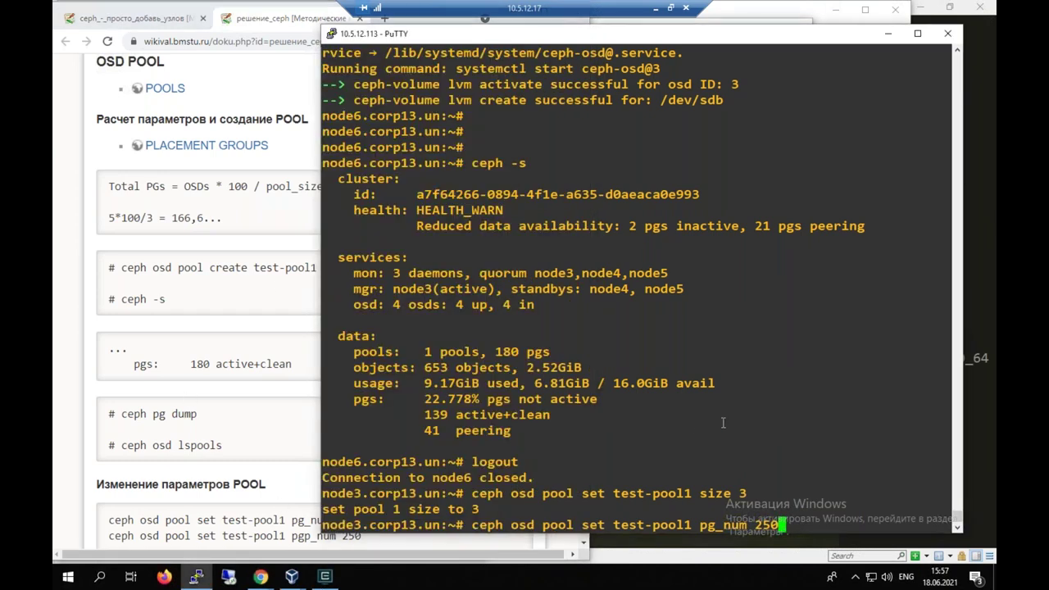
key("Return")
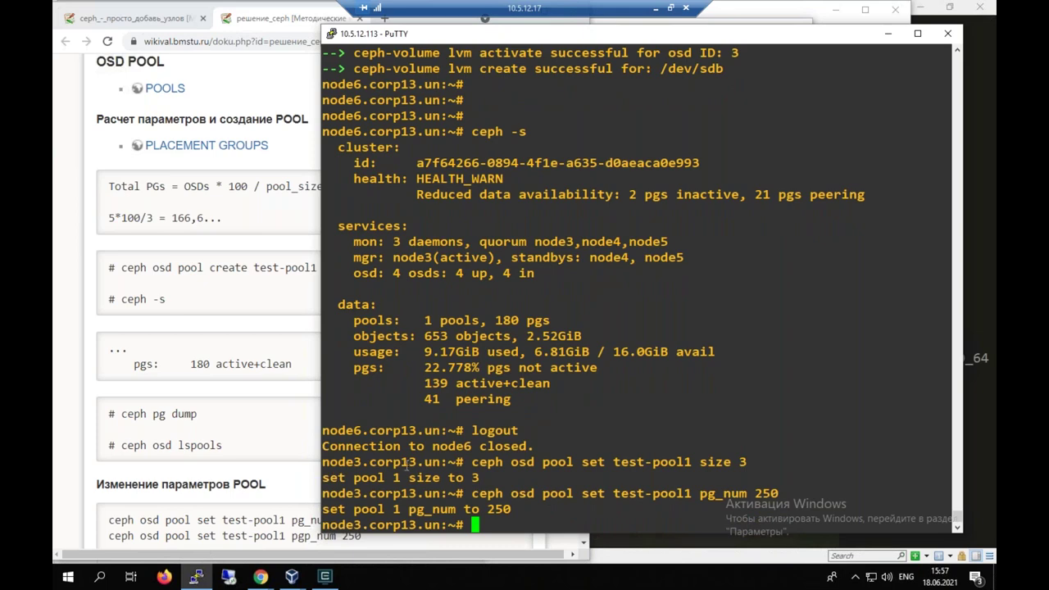
left_click(291, 514)
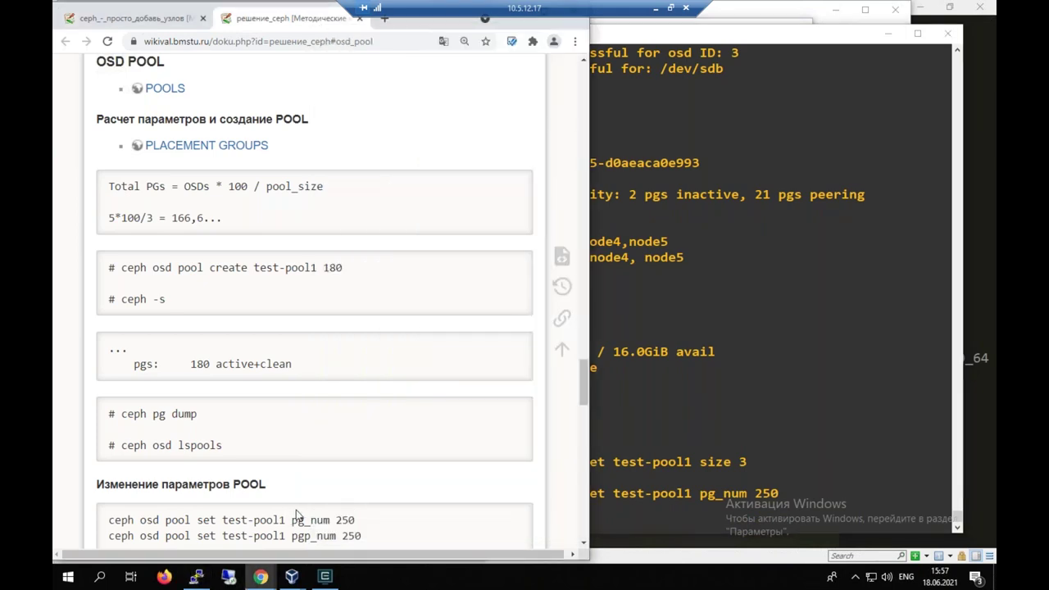
scroll(295, 515, "down", 3)
scroll(279, 382, "up", 4)
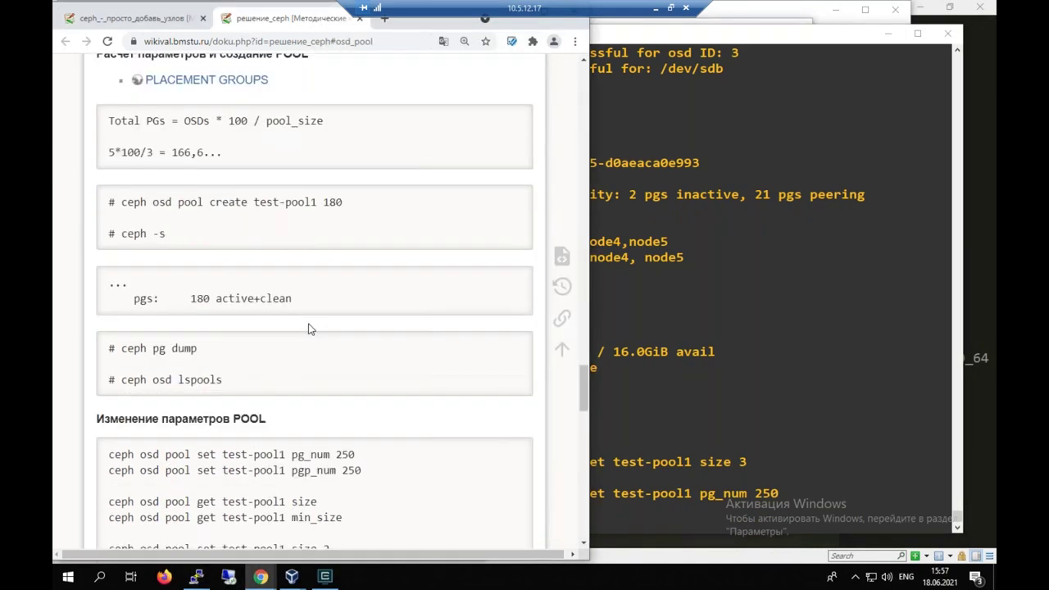
right_click(238, 212)
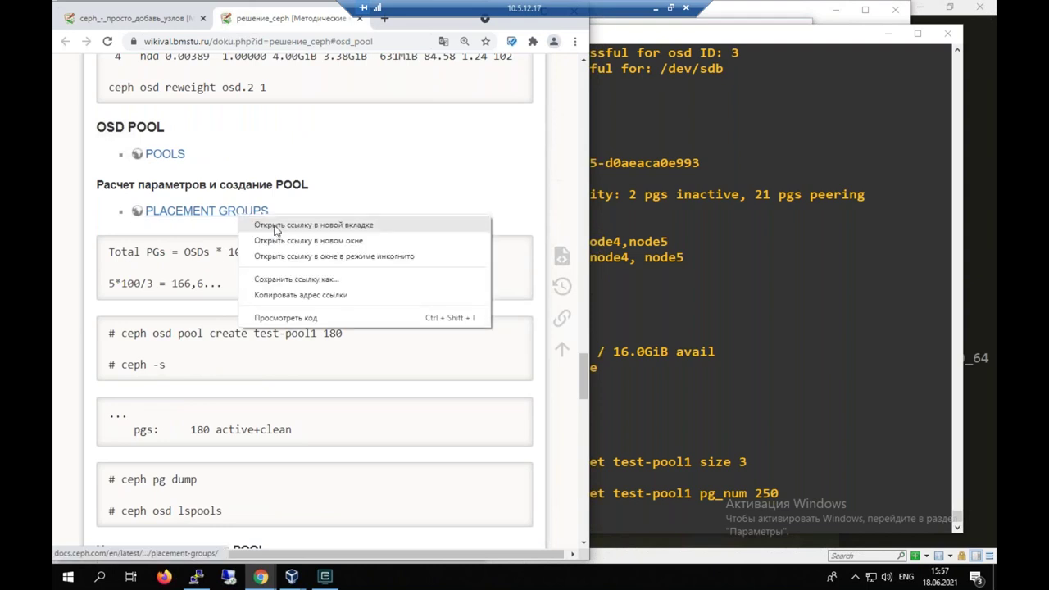
left_click(264, 226)
left_click(334, 20)
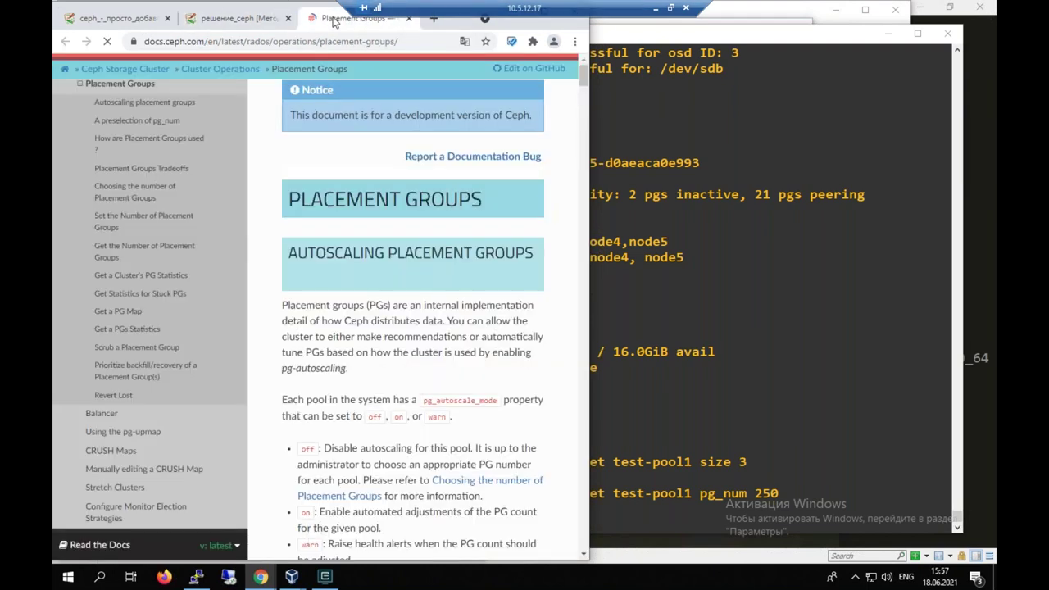
key("ctrl+f")
type("pgp")
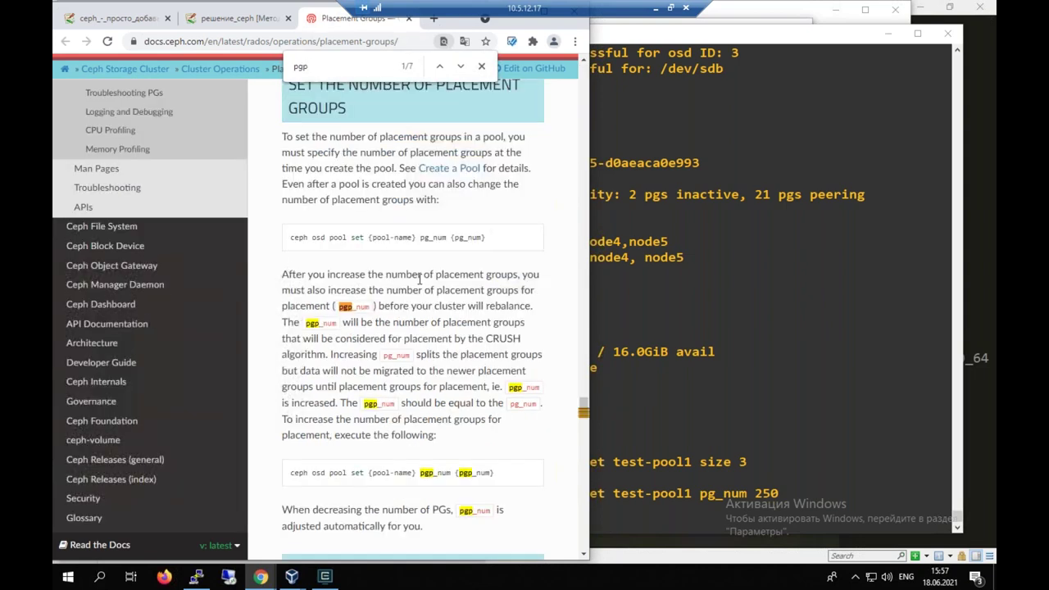
left_click_drag(437, 275, 483, 275)
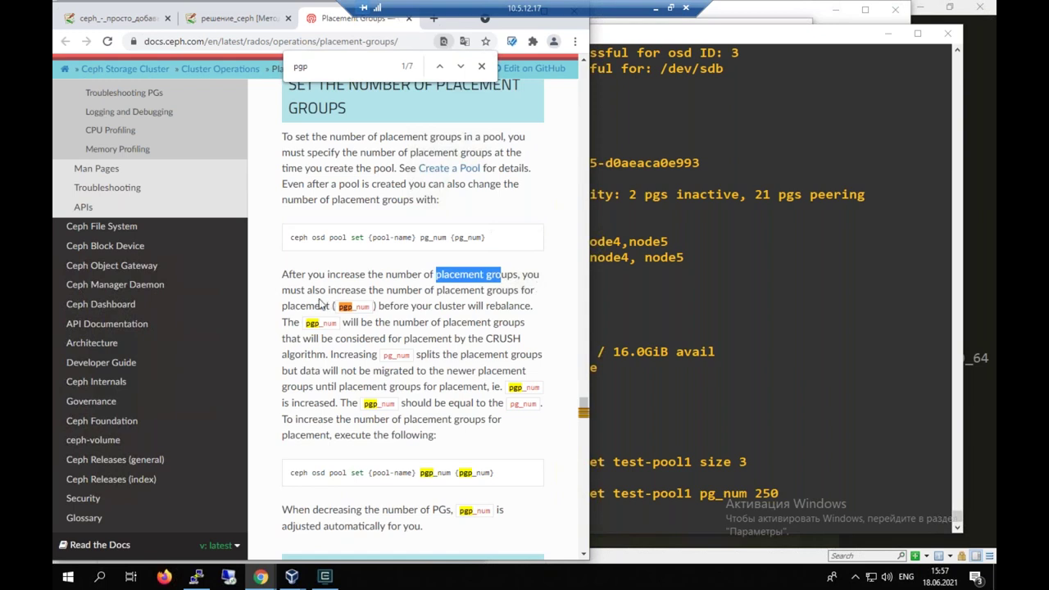
left_click_drag(296, 290, 321, 290)
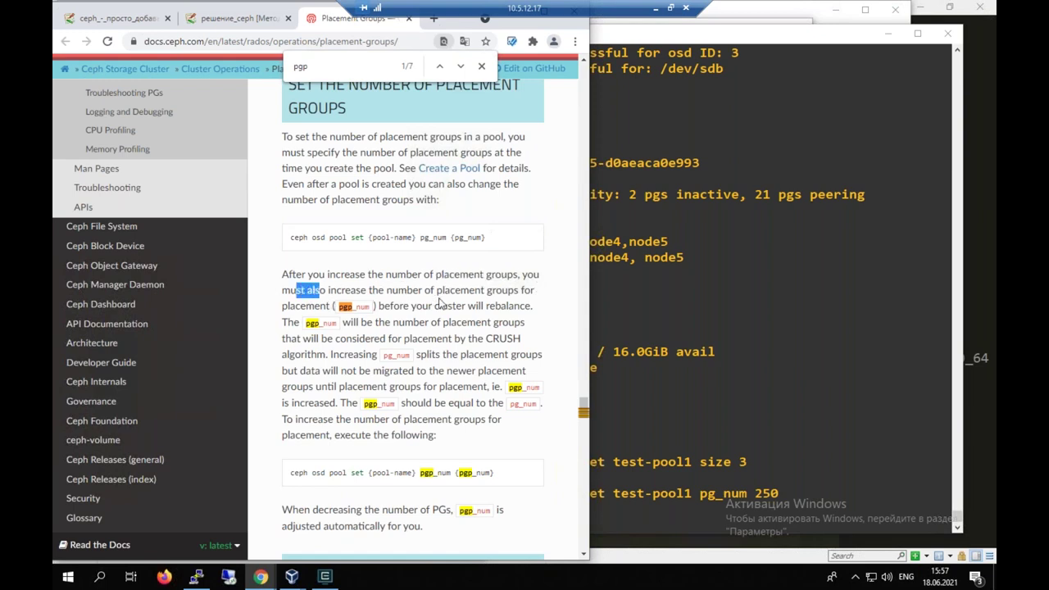
left_click_drag(460, 290, 508, 290)
left_click_drag(282, 306, 316, 307)
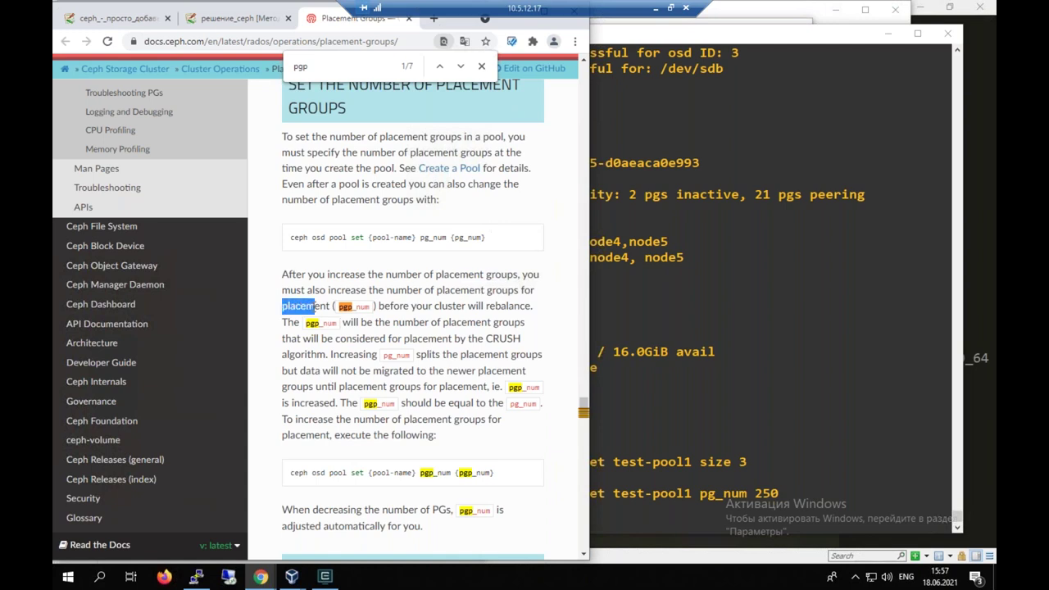
left_click_drag(390, 305, 532, 306)
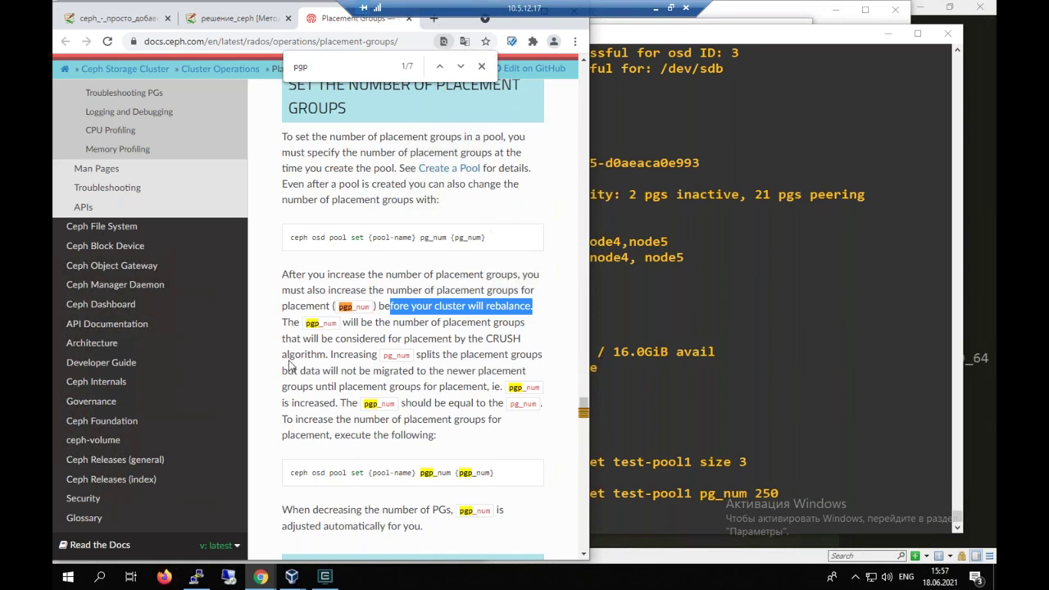
left_click(408, 18)
scroll(246, 418, "down", 2)
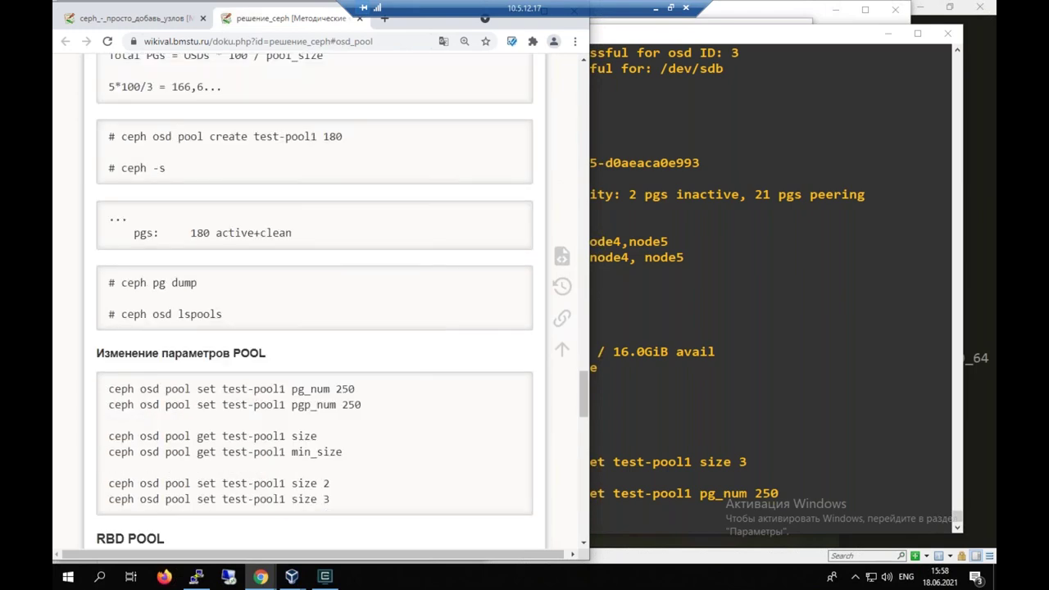
Copy the wiki's pgp_num line and set test-pool1's pgp_num to 250
left_click_drag(109, 405, 359, 405)
key("ctrl+c")
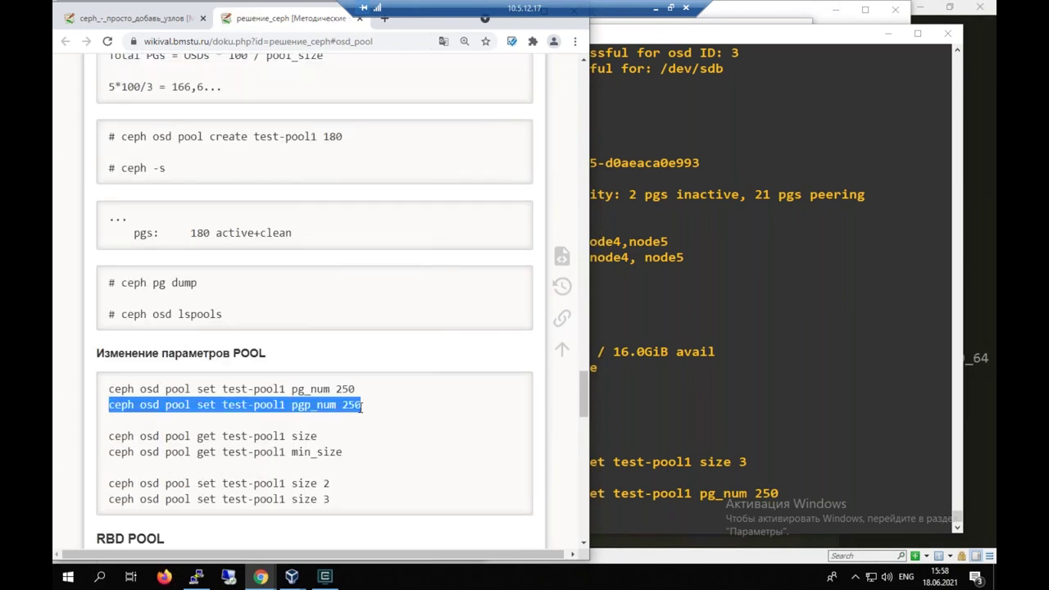
left_click(719, 349)
right_click(720, 349)
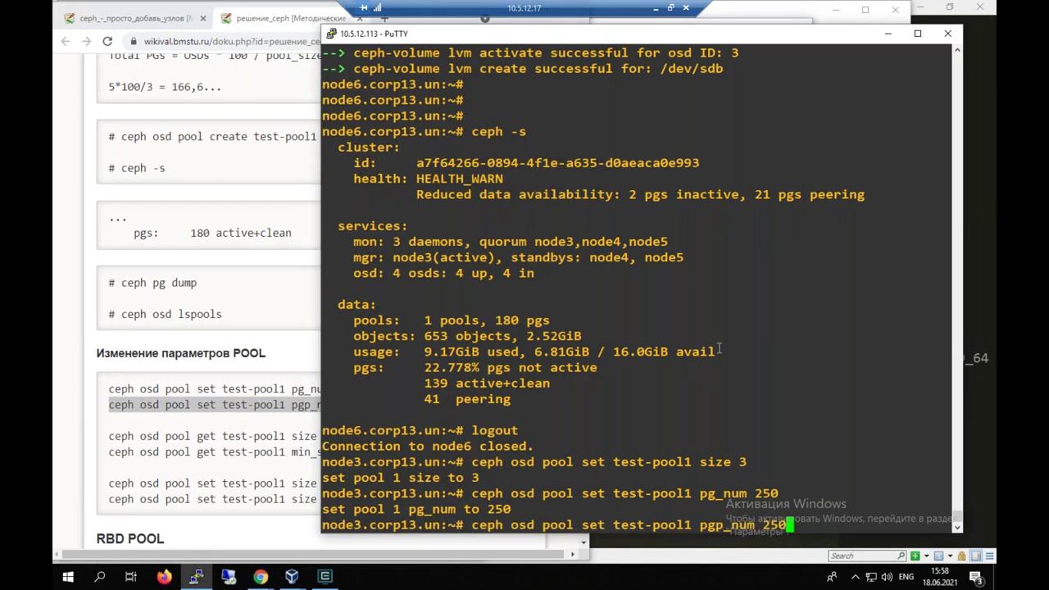
key("Return")
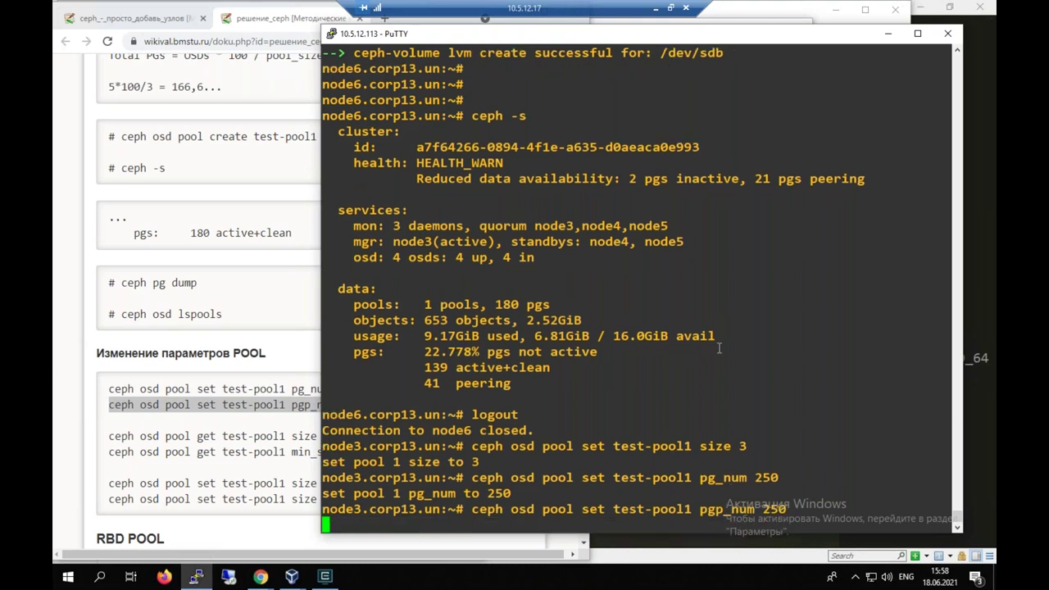
Watch the rebalancing with 'watch -d ceph -s', then stop the watch
key("Up")
key("Home")
key("Right")
key("Right")
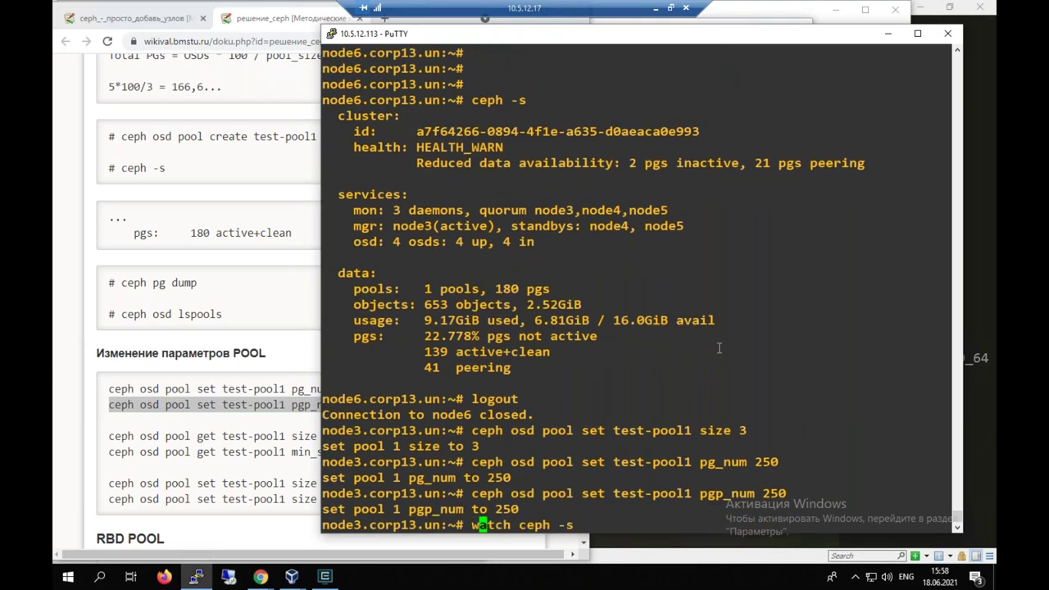
key("Right")
key("Right")
key("Right")
key("Right")
key("Right")
key("Left")
type("-d")
key("Return")
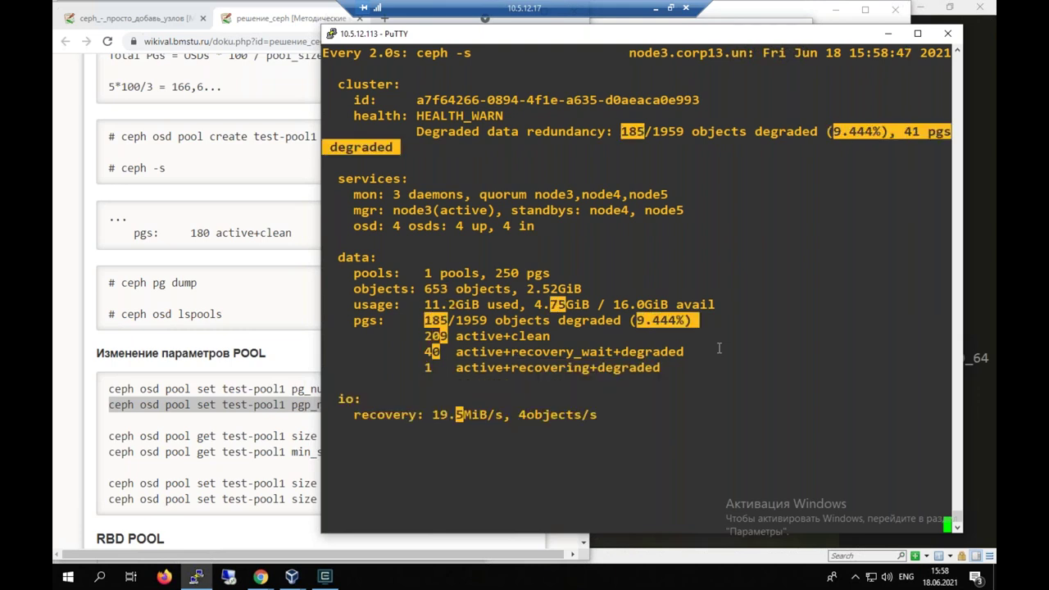
key("ctrl+c")
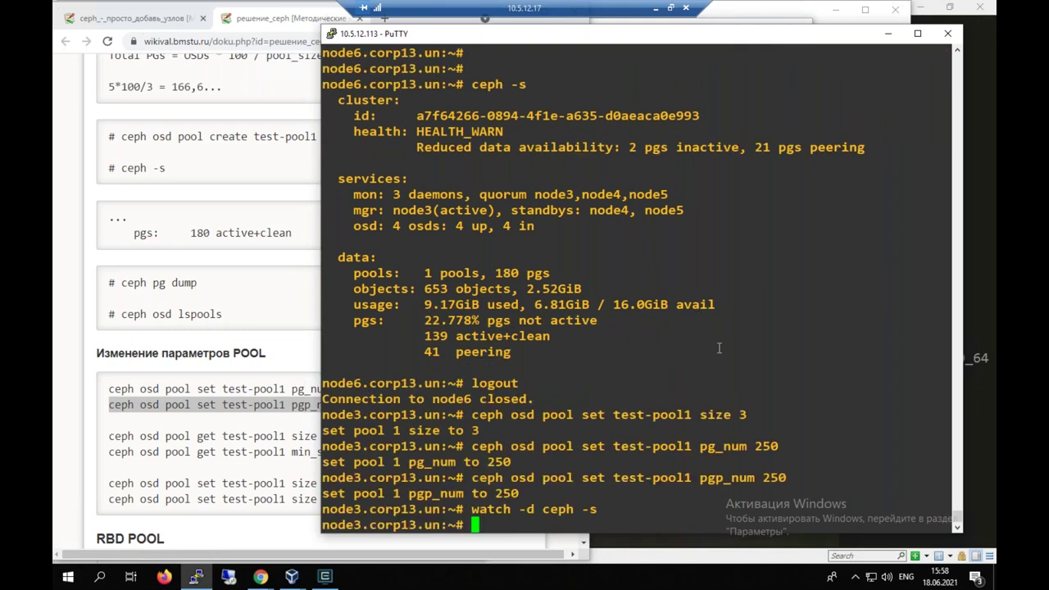
Edit a recalled command into 'ceph osd df' and run it to list per-OSD usage
key("Up")
key("Up")
key("Up")
key("Up")
key("Home")
key("Right")
key("Right")
key("Up")
key("Down")
key("BackSpace")
key("BackSpace")
key("BackSpace")
key("BackSpace")
key("BackSpace")
key("BackSpace")
key("BackSpace")
key("BackSpace")
key("BackSpace")
key("BackSpace")
key("BackSpace")
key("BackSpace")
key("BackSpace")
key("BackSpace")
key("BackSpace")
key("BackSpace")
key("BackSpace")
key("BackSpace")
key("BackSpace")
key("BackSpace")
key("BackSpace")
key("BackSpace")
key("BackSpace")
key("BackSpace")
key("BackSpace")
key("BackSpace")
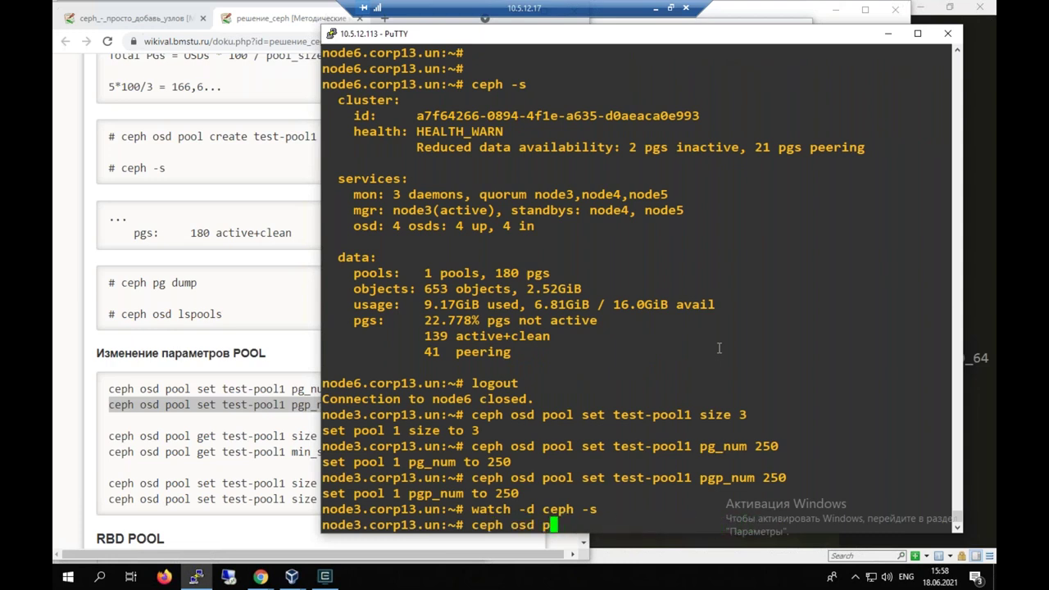
type("df")
key("Return")
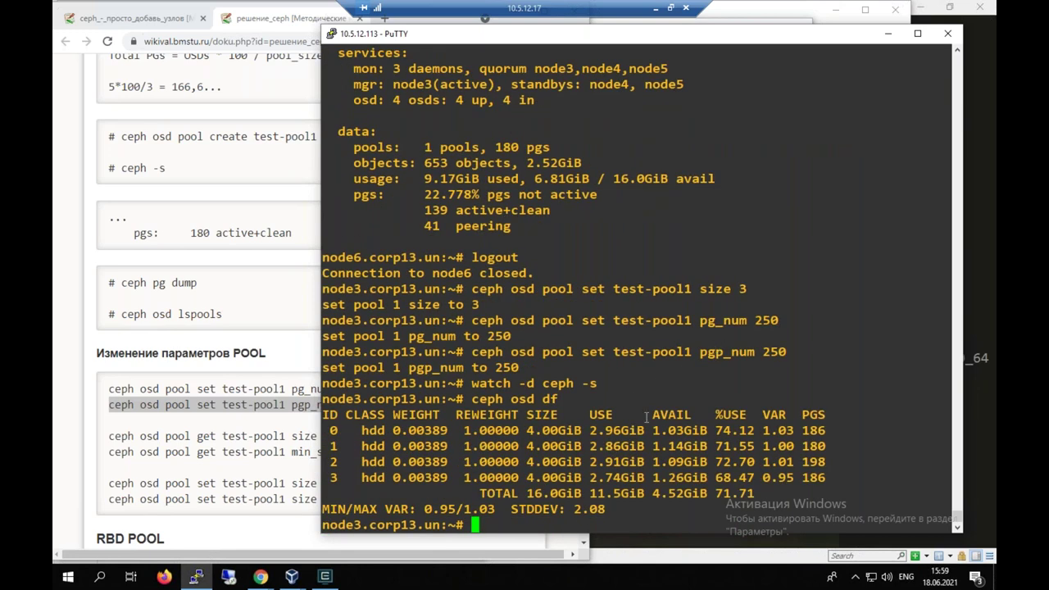
Inspect the %USE values (74.12, 71.55, 72.70, 68.47) and PGS counts of OSDs 0–3
double_click(726, 429)
double_click(732, 446)
double_click(733, 461)
double_click(738, 478)
left_click_drag(802, 430, 826, 462)
left_click_drag(803, 430, 826, 462)
left_click(819, 463)
Recall the watch command, drop its -d option, and run 'watch ceph -s'
key("Up")
key("Up")
key("Home")
key("Right")
key("Right")
key("Right")
key("Right")
key("Right")
key("Right")
key("Right")
key("Right")
key("BackSpace")
key("BackSpace")
key("BackSpace")
key("Return")
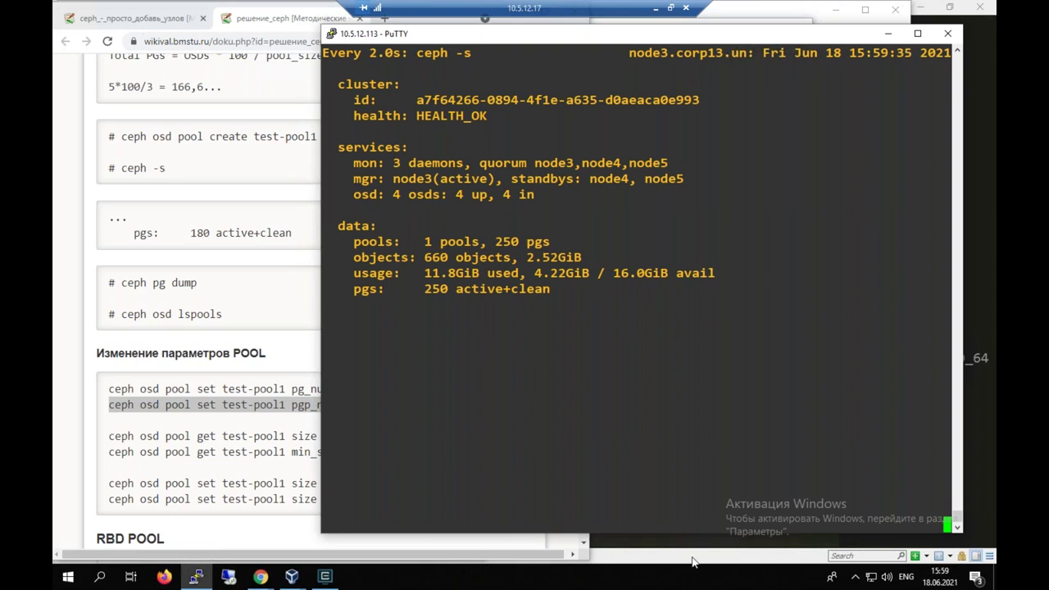
Close the решение_ceph tab and scroll the scenario page down to Шаг 4
left_click(281, 5)
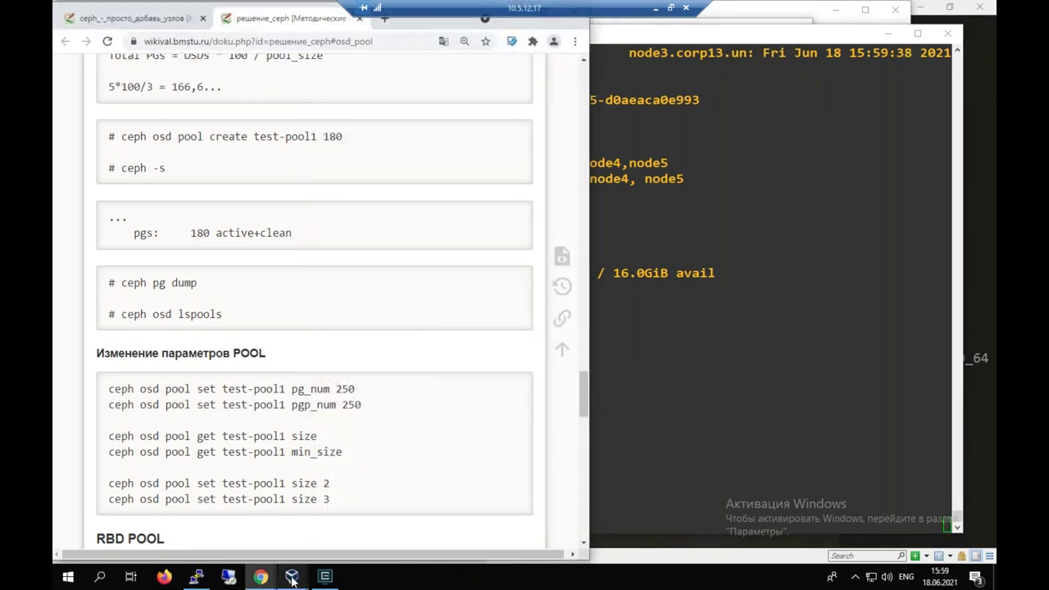
mouse_move(291, 578)
left_click(429, 545)
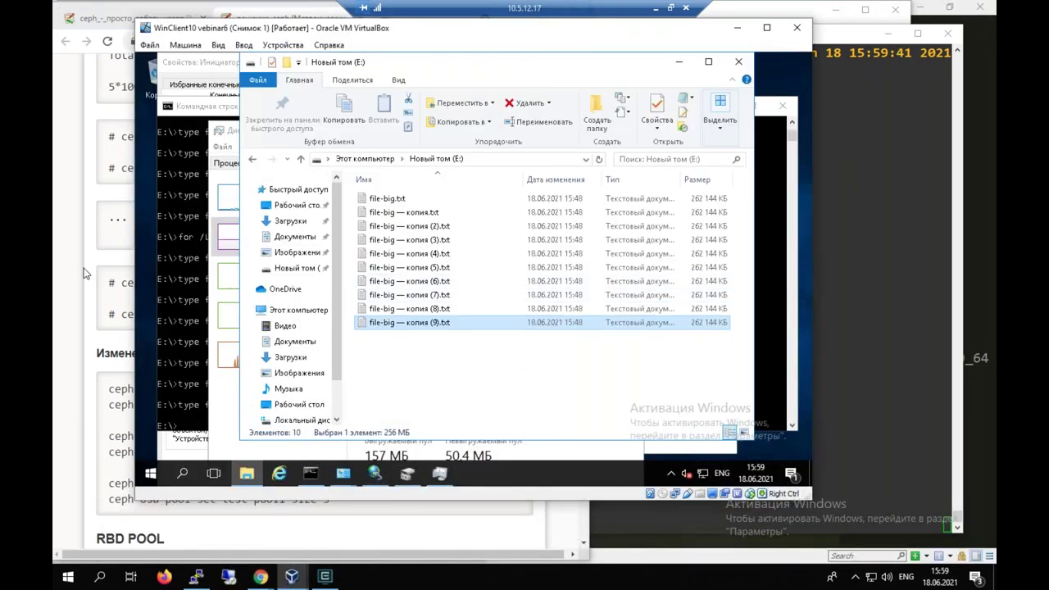
left_click(86, 274)
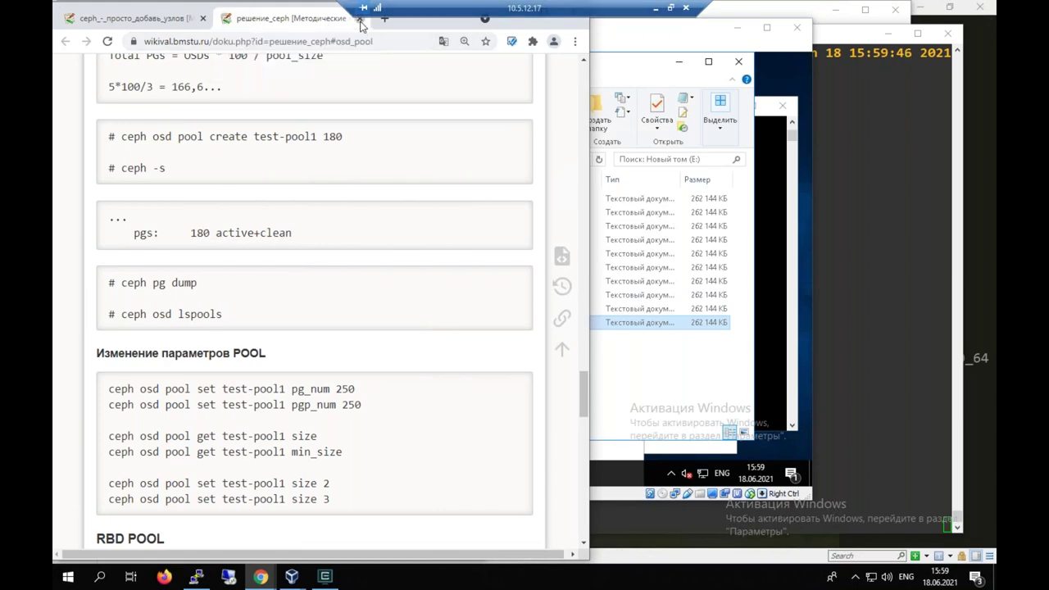
left_click(359, 19)
scroll(331, 479, "down", 3)
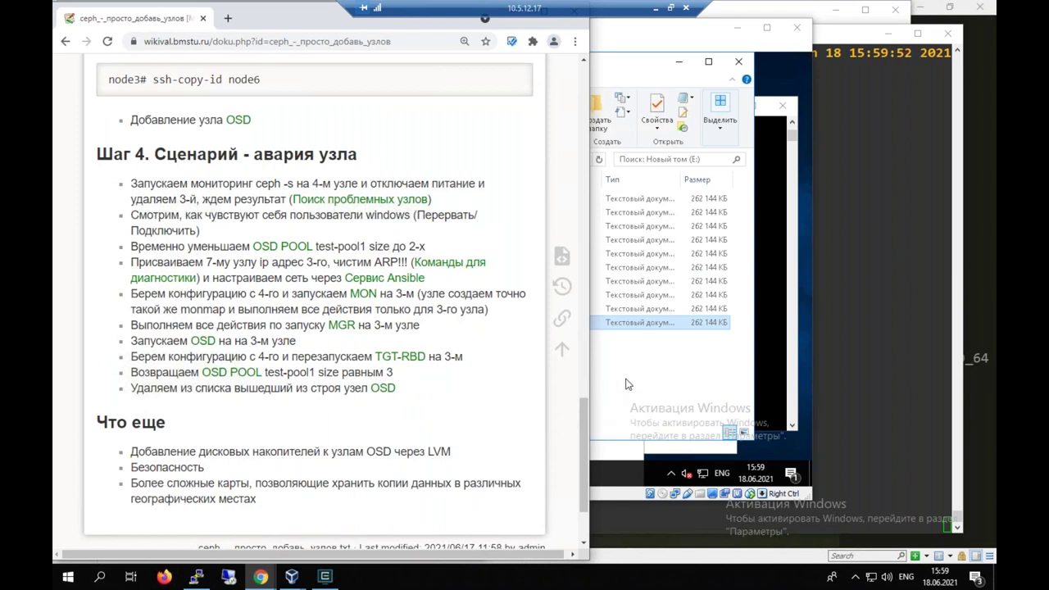
left_click(291, 576)
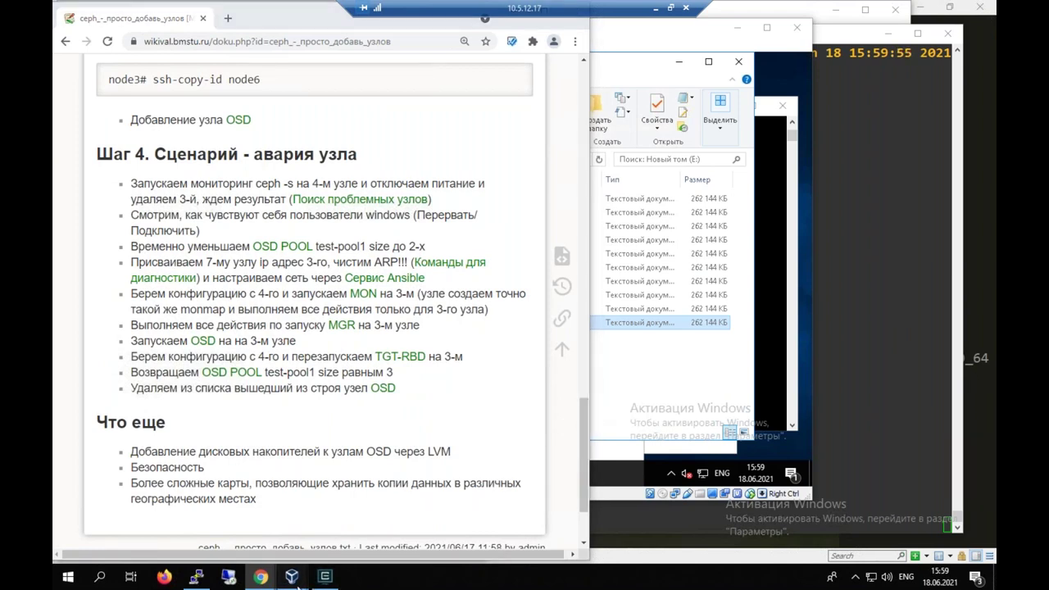
Power off the node3 virtual machine from its window
left_click(541, 524)
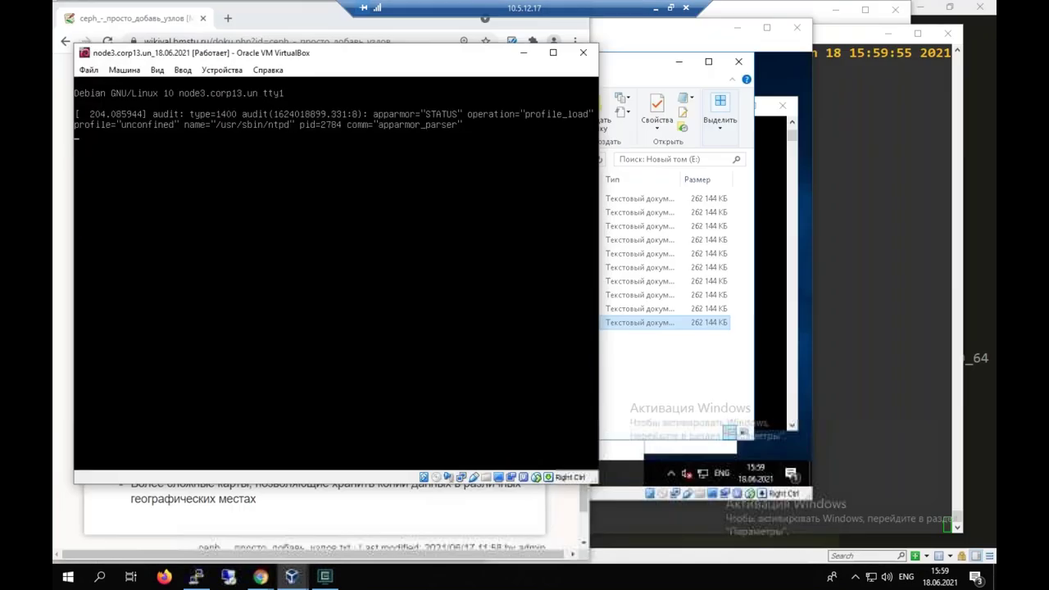
left_click_drag(374, 58, 402, 63)
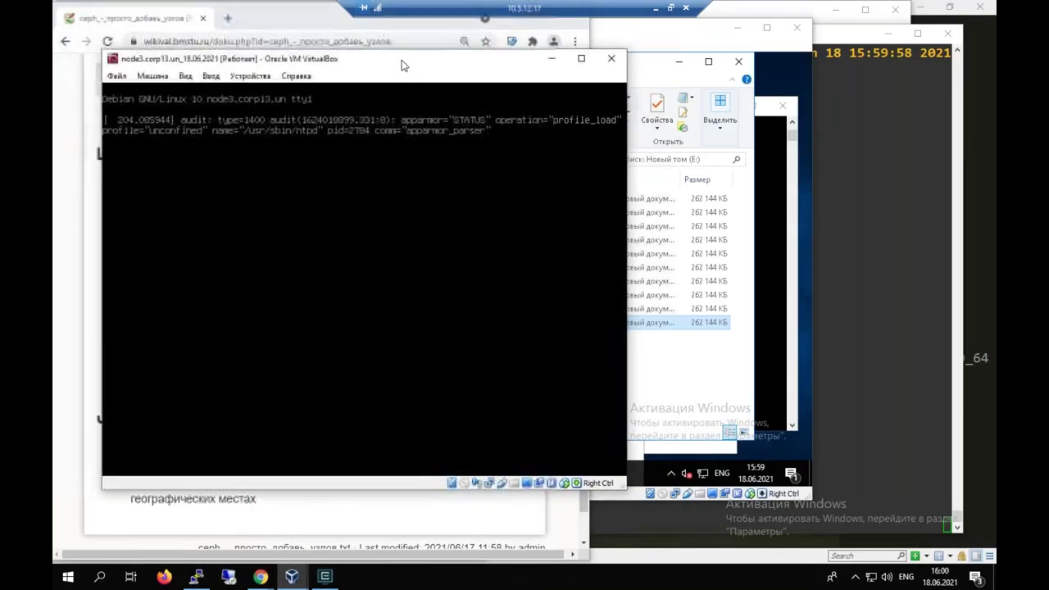
left_click(606, 62)
left_click(324, 290)
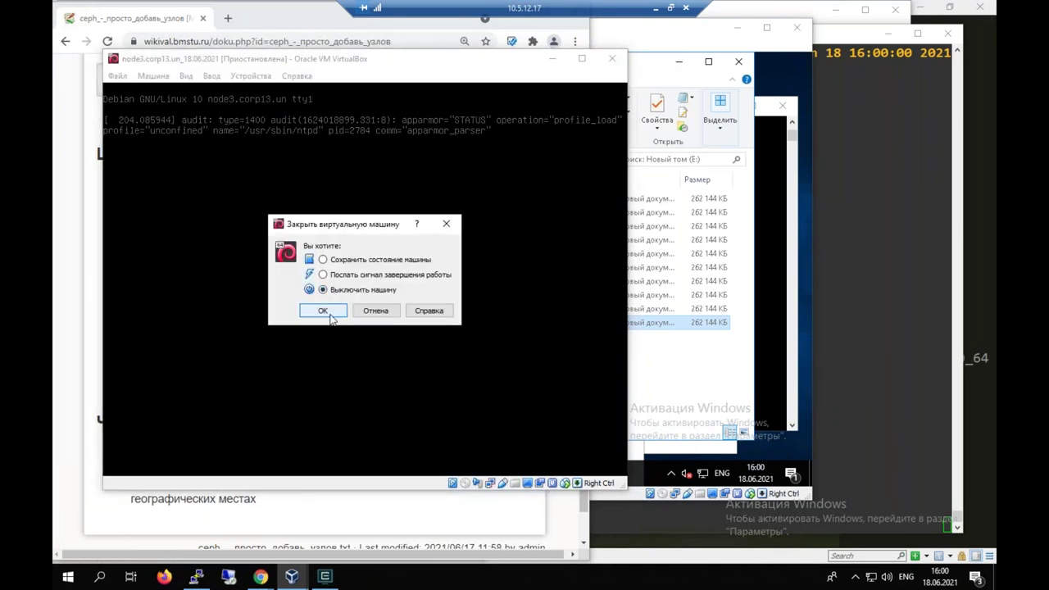
left_click(327, 312)
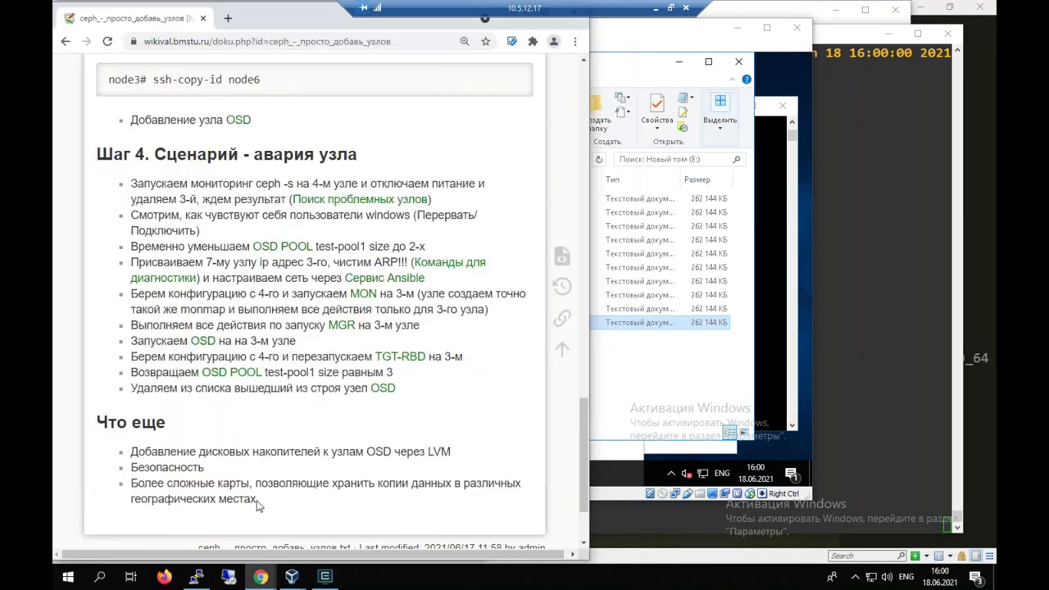
In VirtualBox Manager, remove node3 and delete all its files
mouse_move(295, 577)
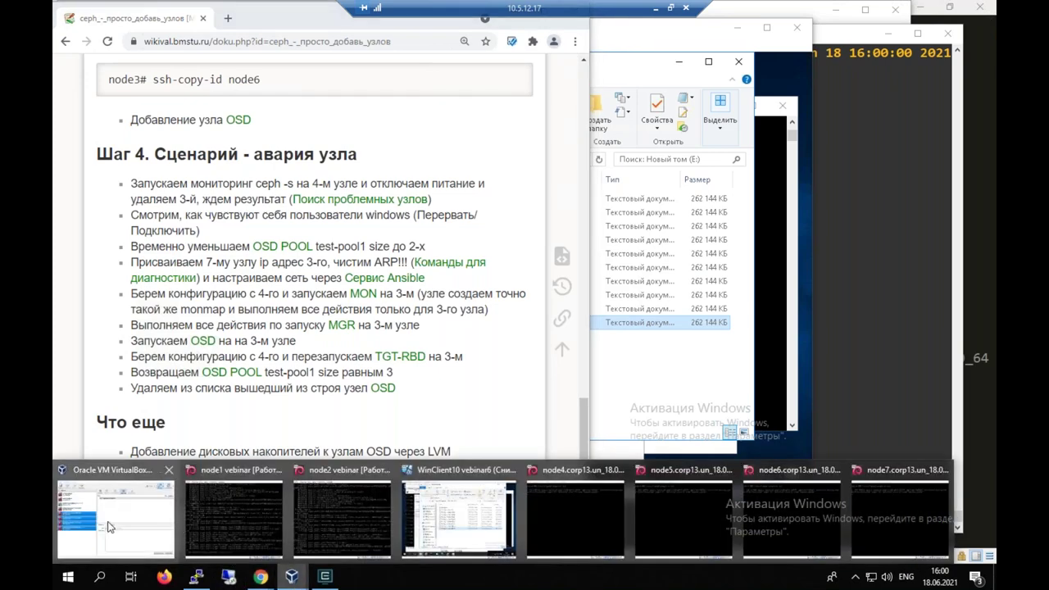
left_click(109, 525)
left_click(287, 187)
right_click(286, 183)
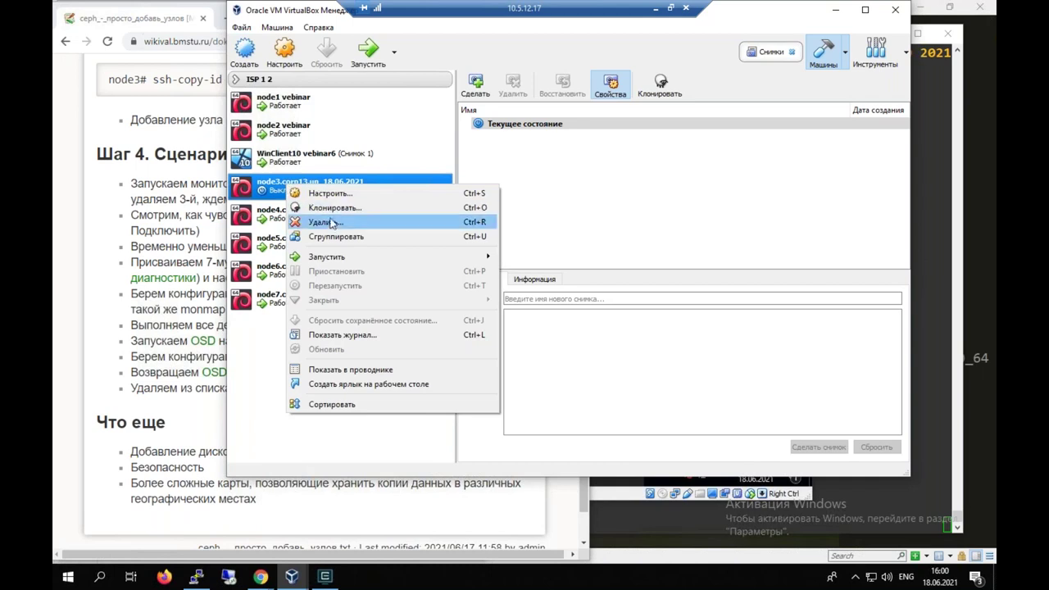
left_click(330, 221)
left_click(512, 312)
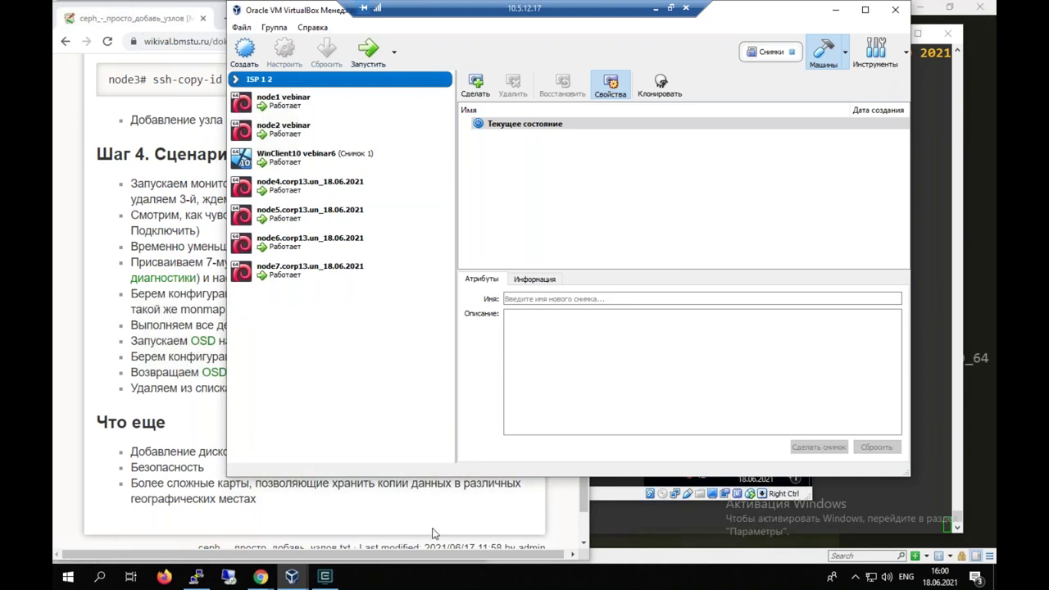
left_click(196, 577)
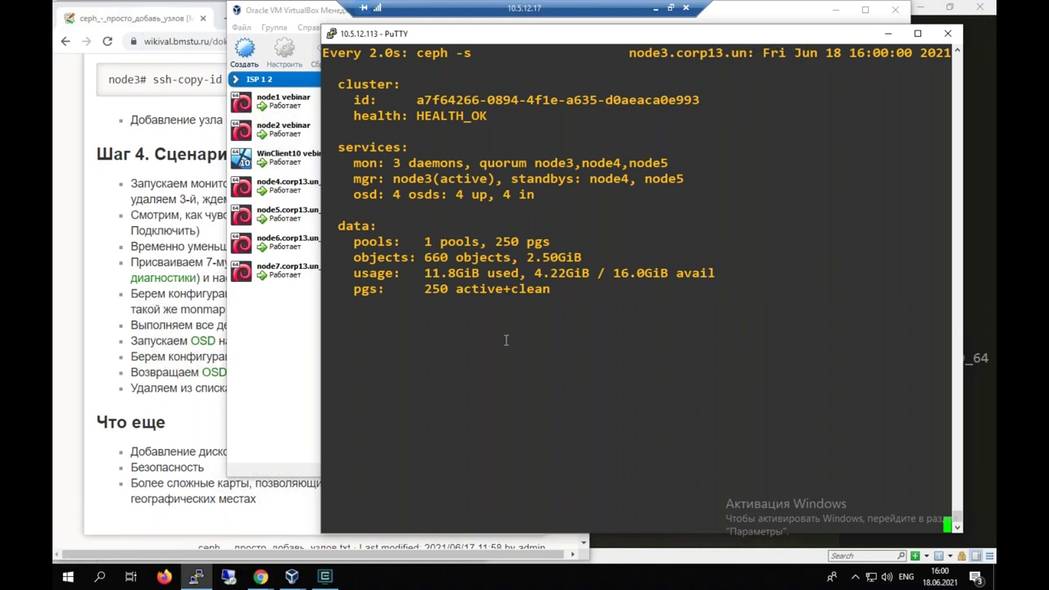
Stop the node3 'ceph -s' watch with Ctrl+C
key("ctrl+c")
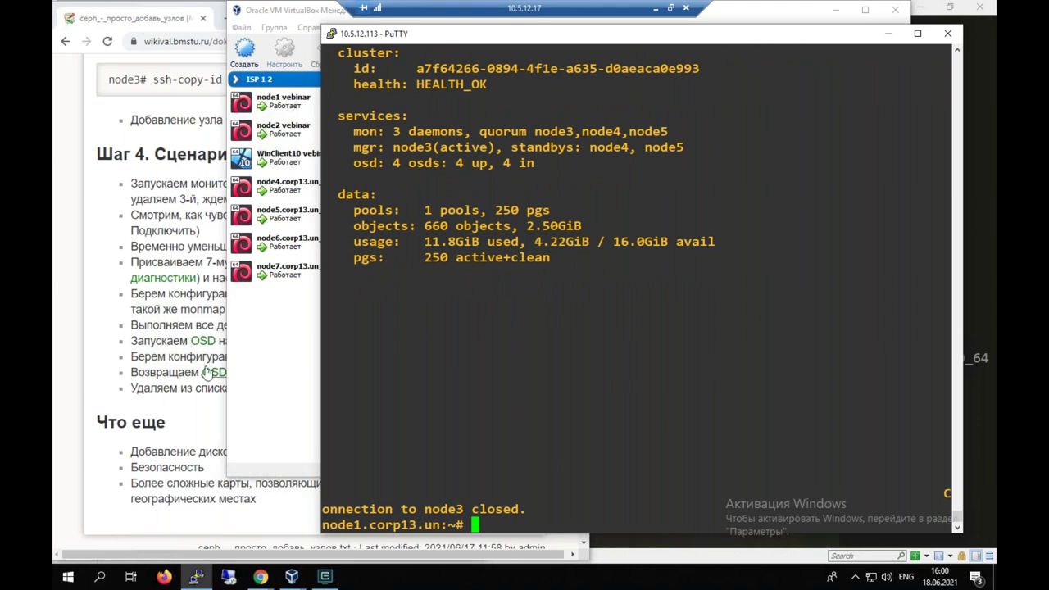
left_click(90, 18)
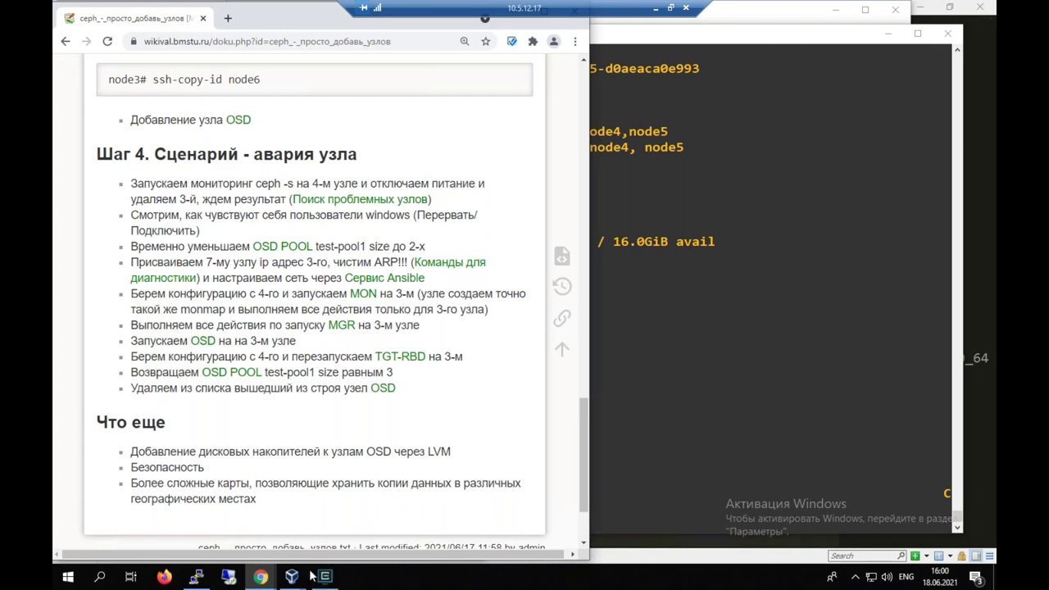
Create two new folders with default names on drive E:
mouse_move(295, 578)
left_click(454, 513)
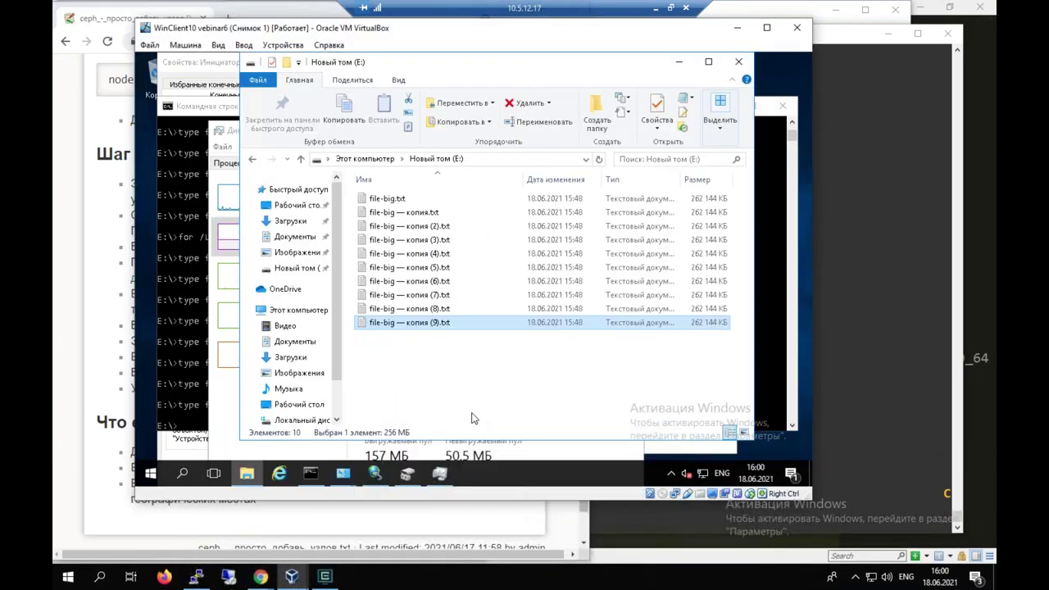
right_click(402, 392)
mouse_move(464, 358)
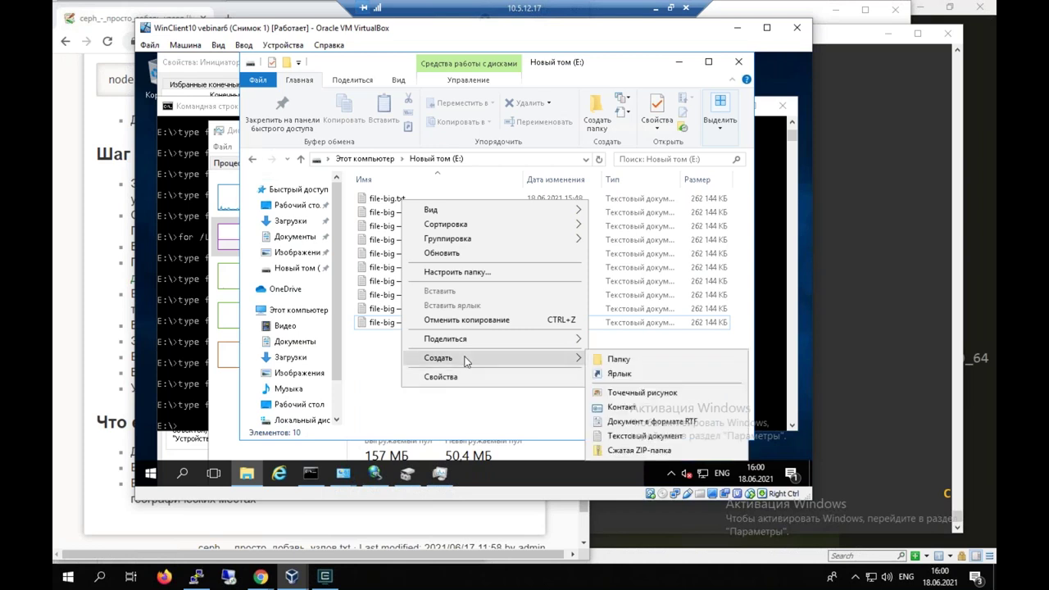
left_click(619, 359)
left_click(422, 385)
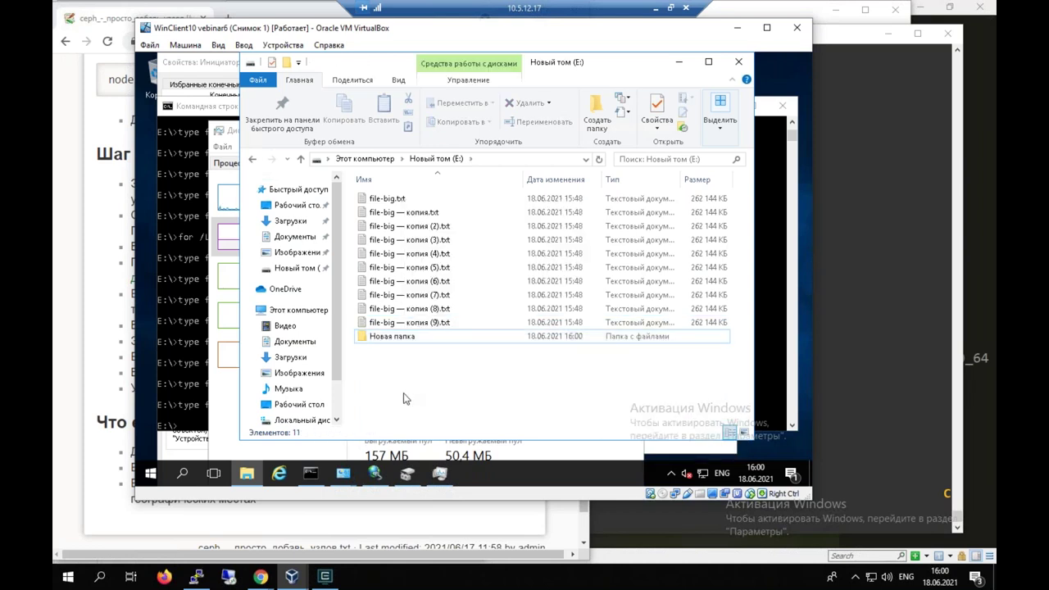
right_click(403, 398)
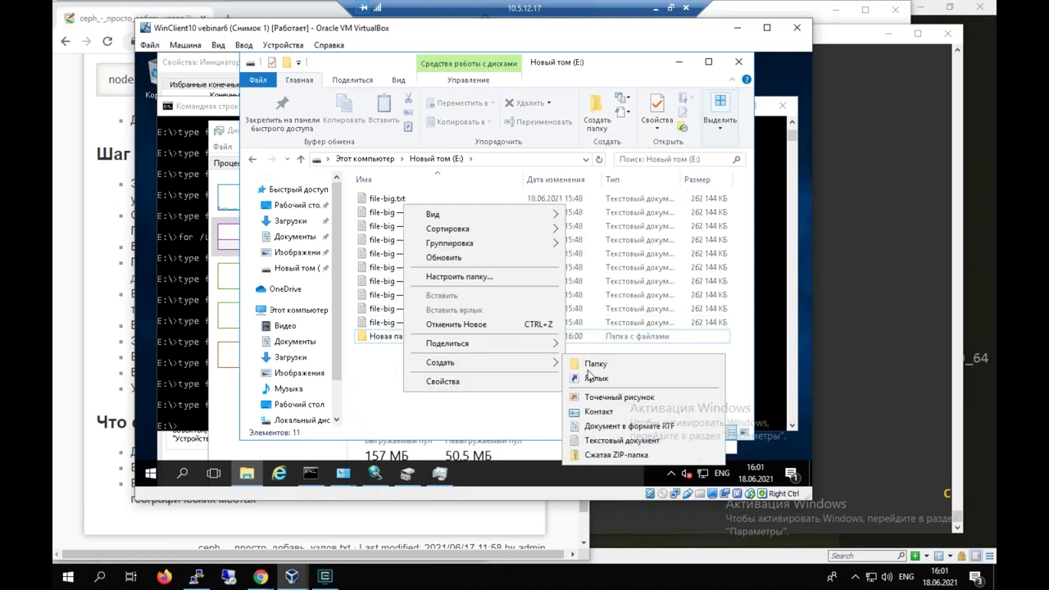
left_click(433, 399)
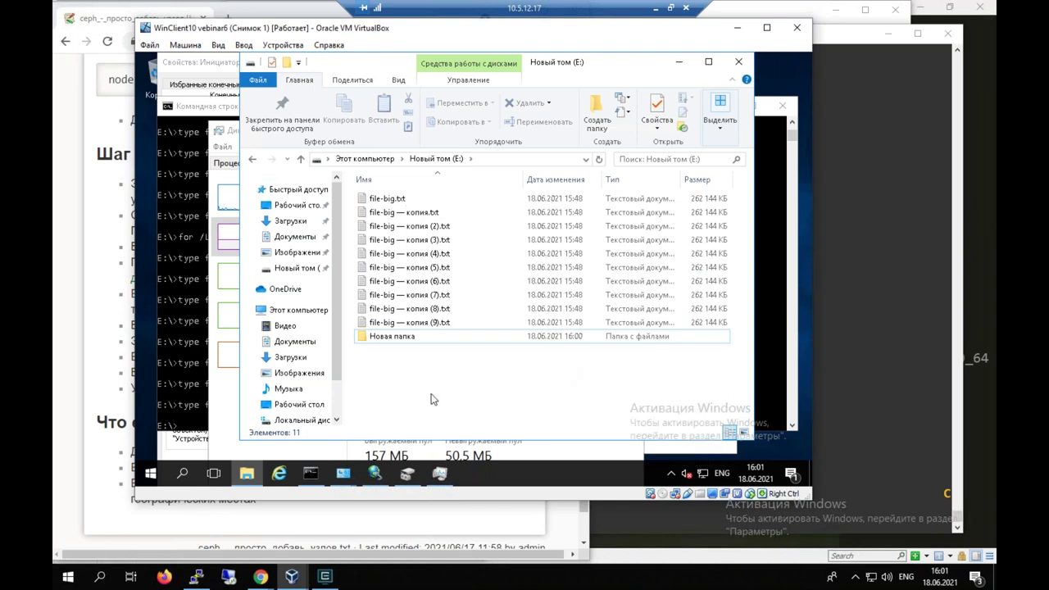
left_click(387, 199)
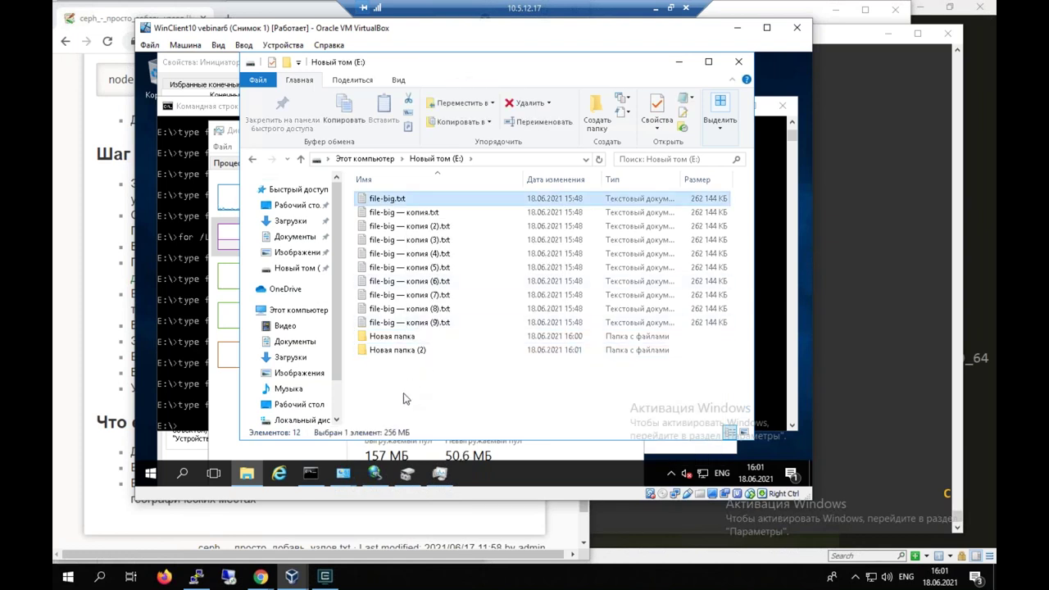
Create an empty text document on E: with its default name
left_click(403, 384)
right_click(402, 379)
mouse_move(461, 348)
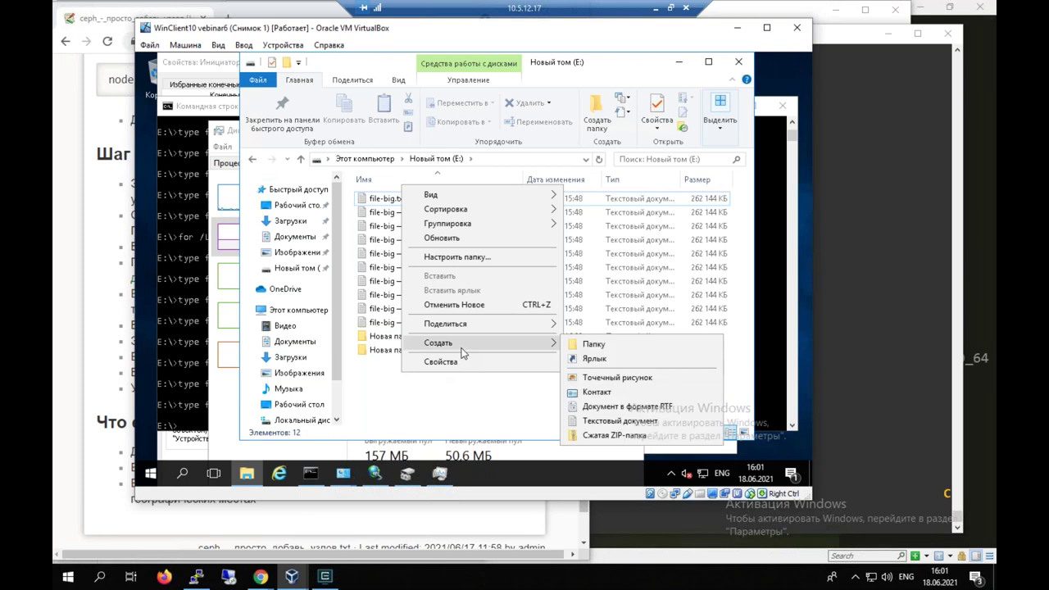
left_click(618, 421)
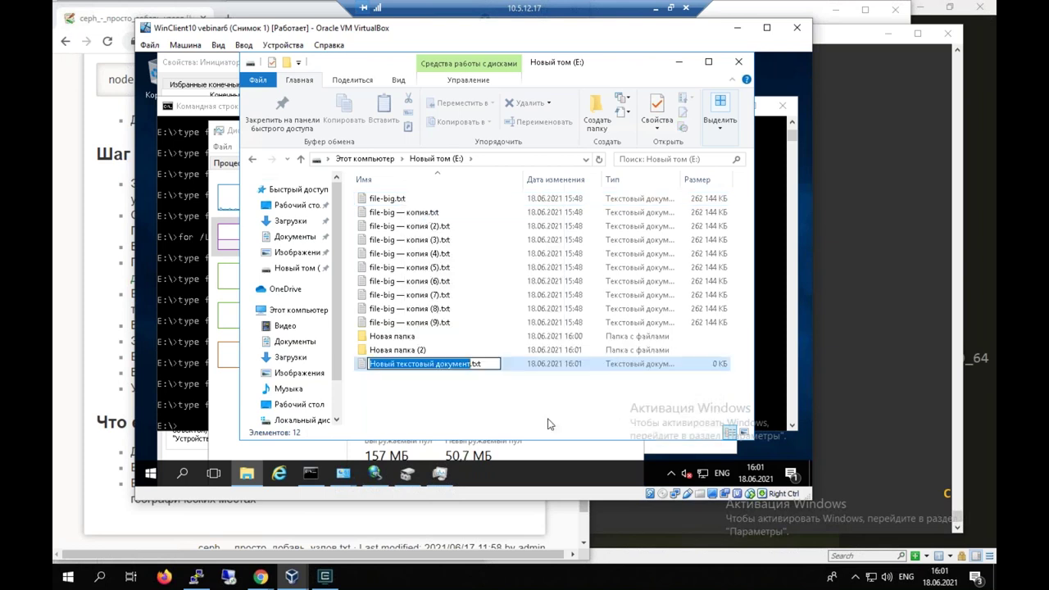
left_click(473, 411)
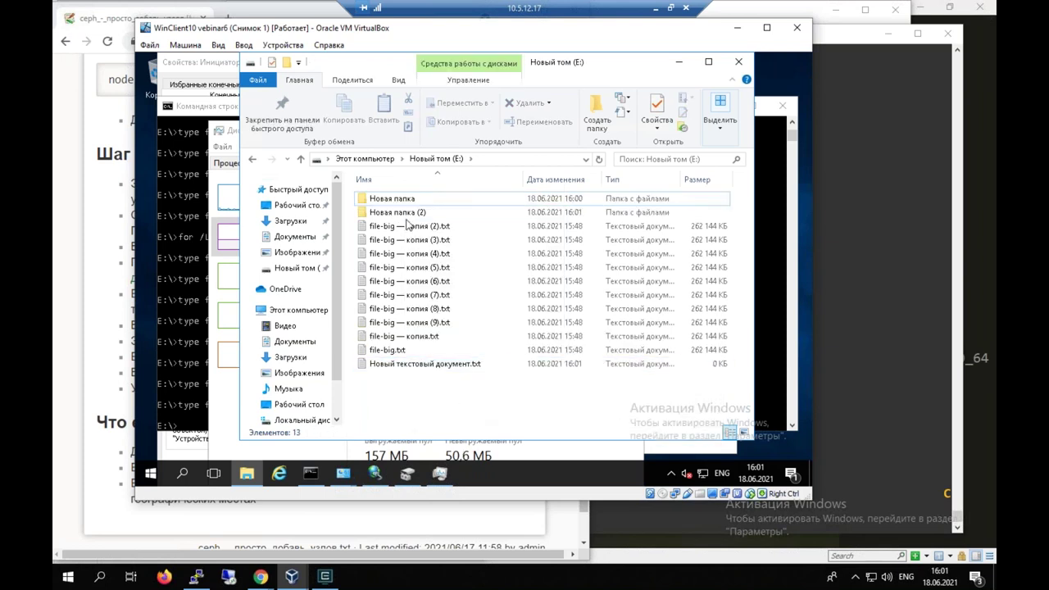
Delete file-big — копия (9).txt from E:
left_click_drag(344, 64, 329, 64)
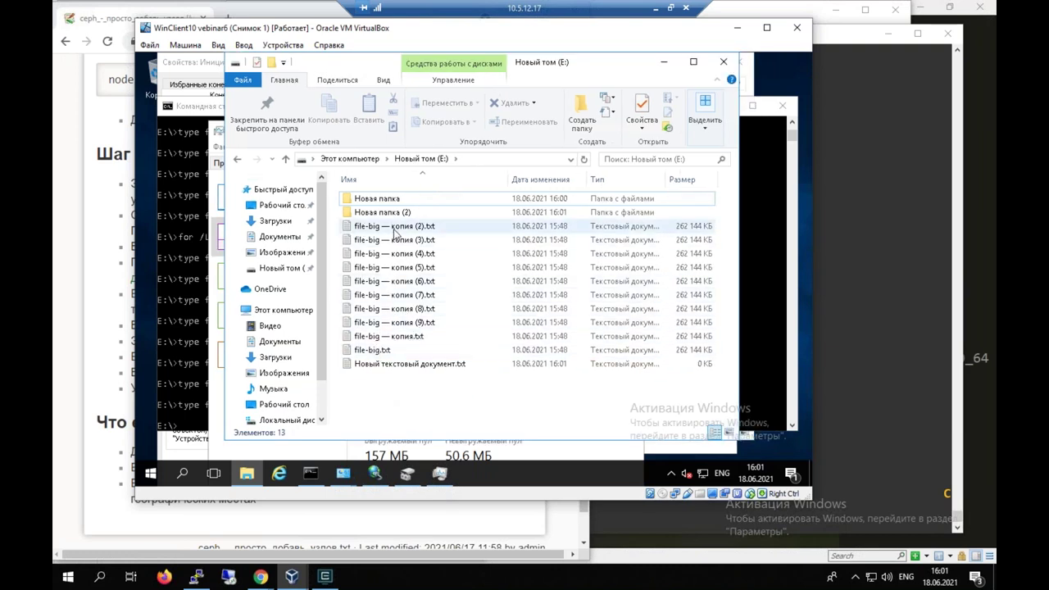
left_click(401, 325)
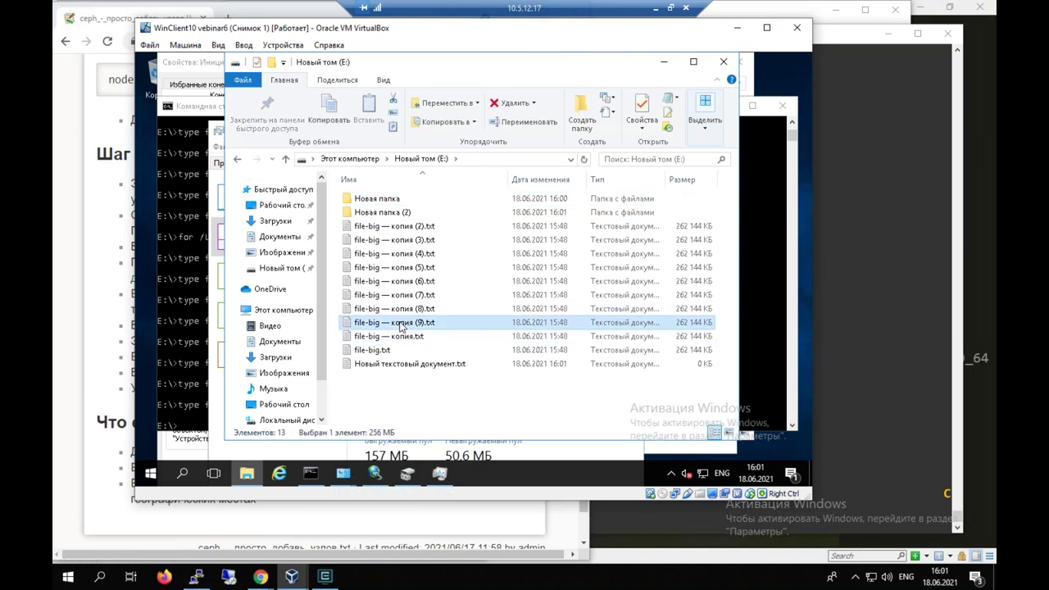
key("Delete")
key("Return")
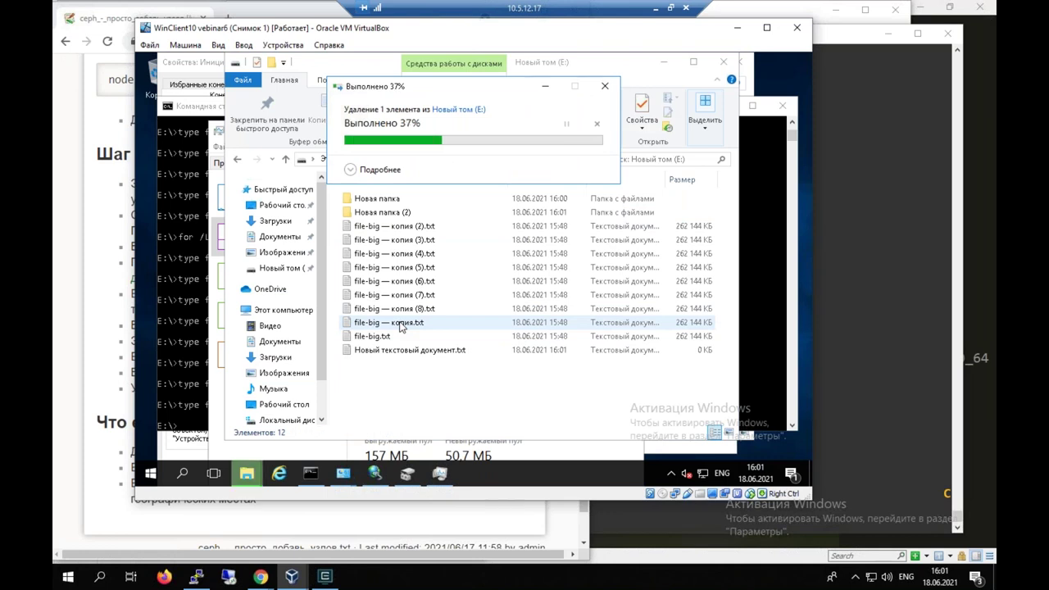
left_click(368, 338)
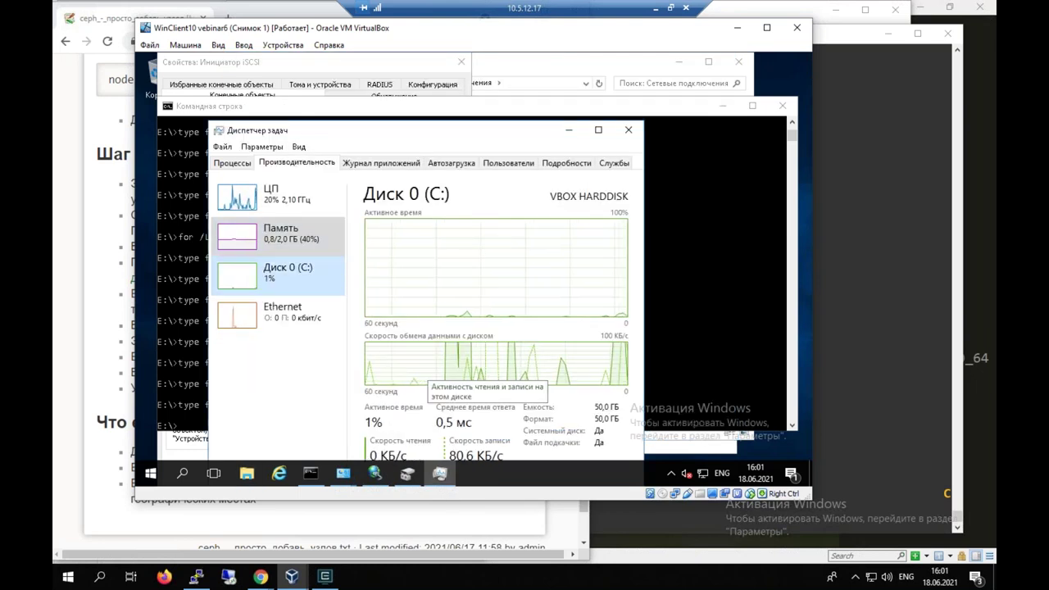
Check the node3–node5 portals, then disconnect the virtual-ceph-test-pool1-rbd1:iscsi target
left_click(248, 476)
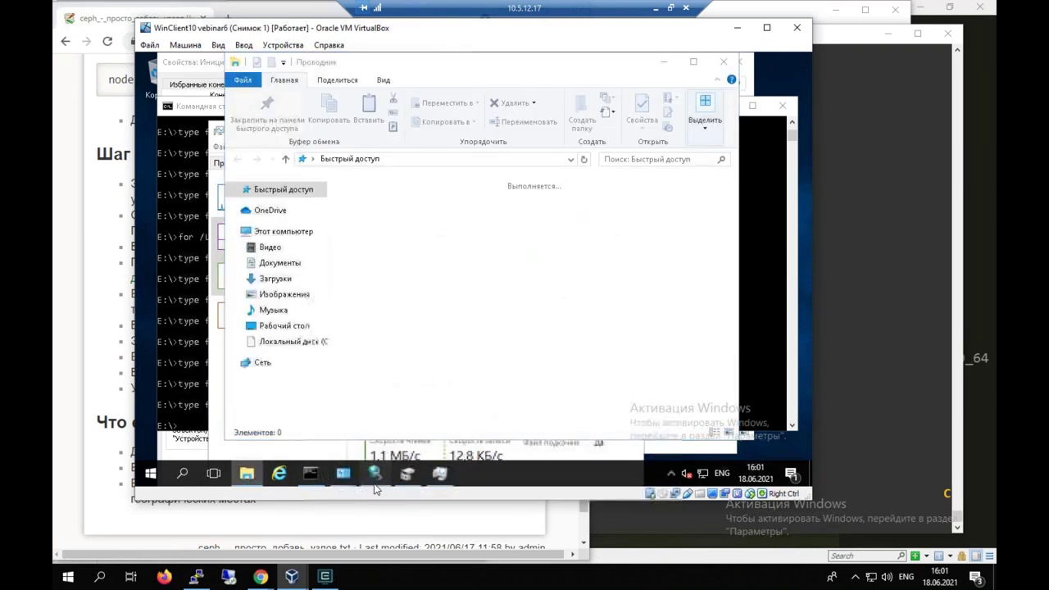
left_click(375, 478)
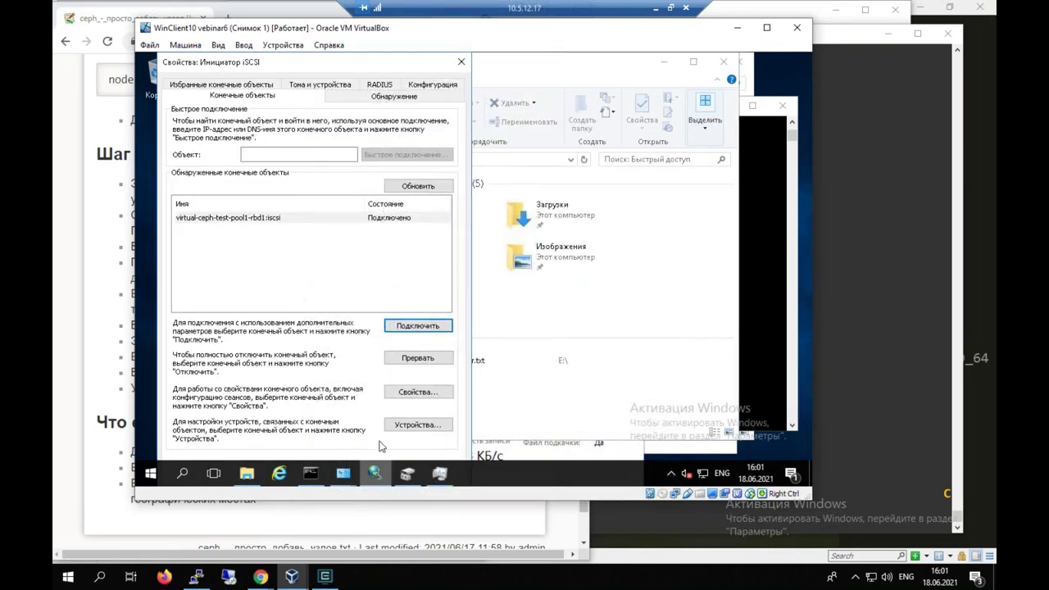
left_click(390, 97)
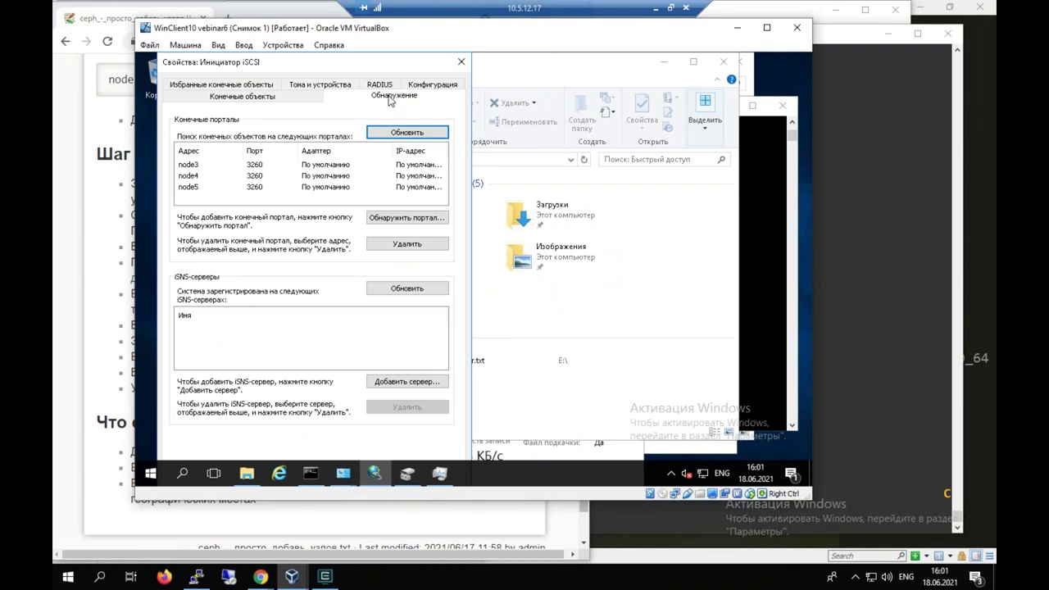
left_click(253, 98)
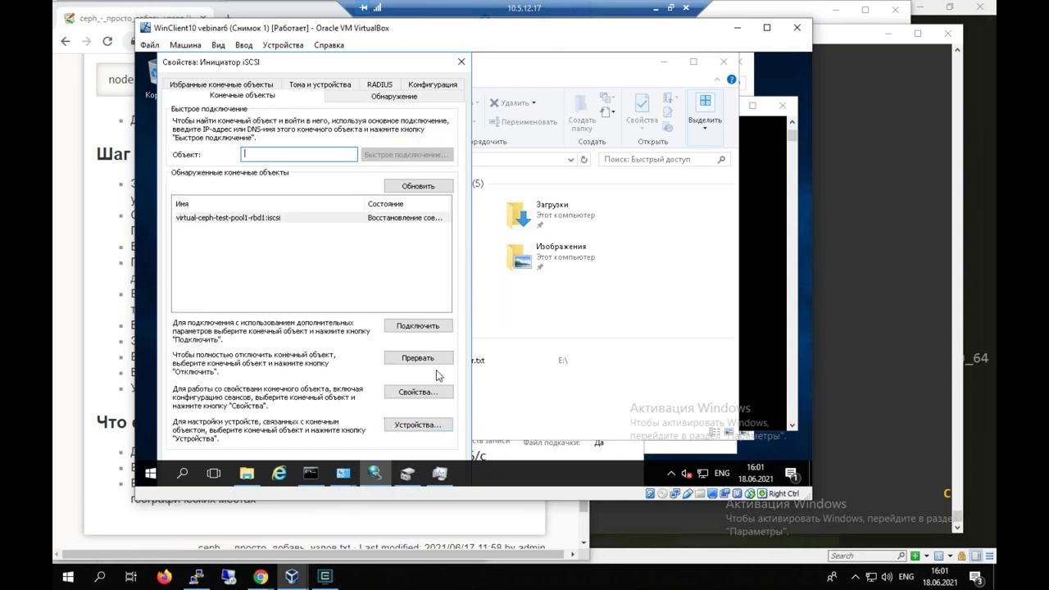
left_click(241, 218)
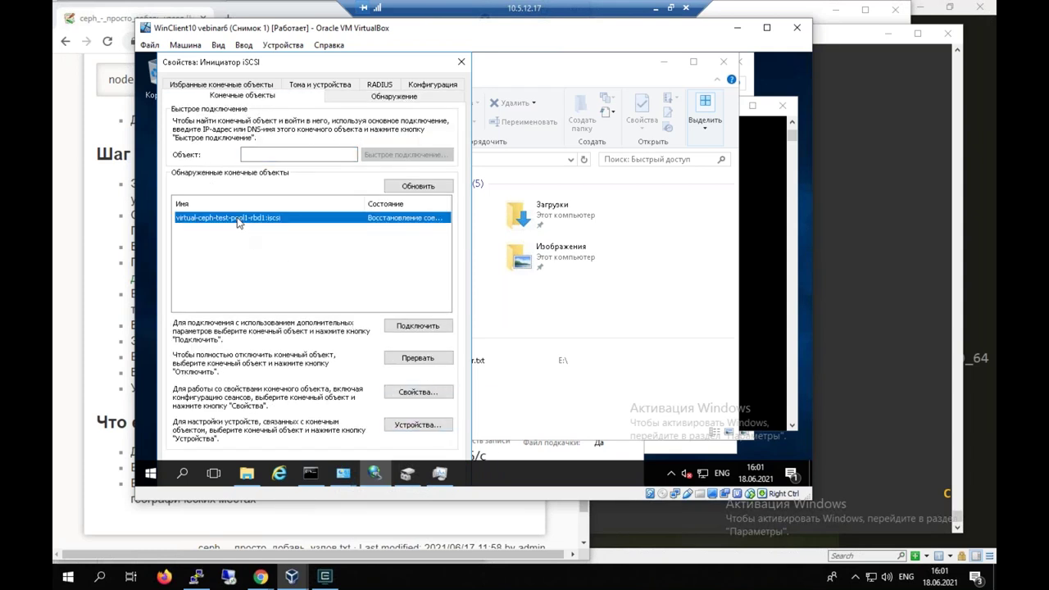
left_click(415, 363)
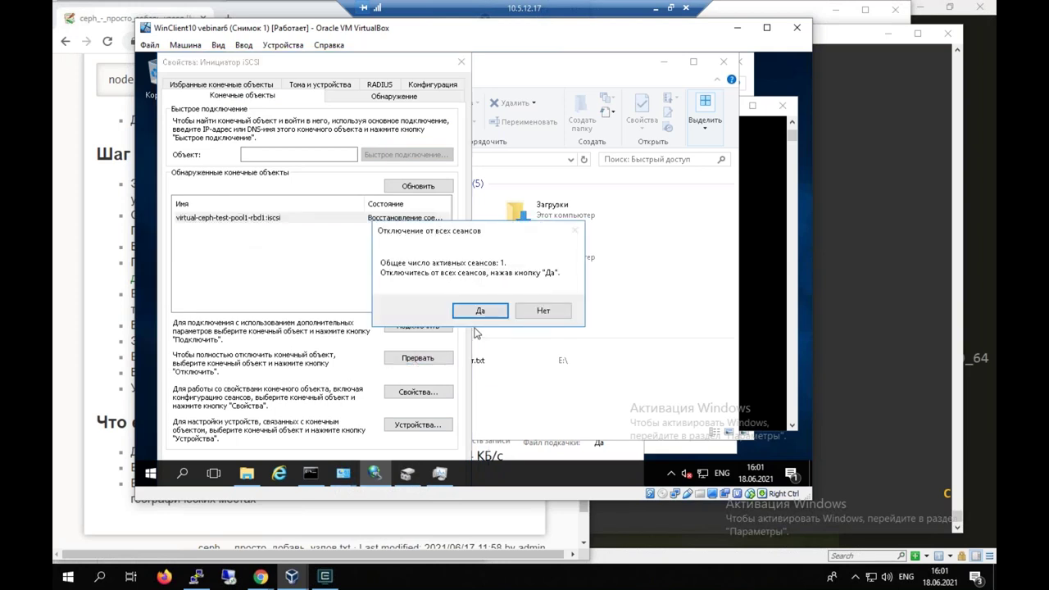
left_click(478, 334)
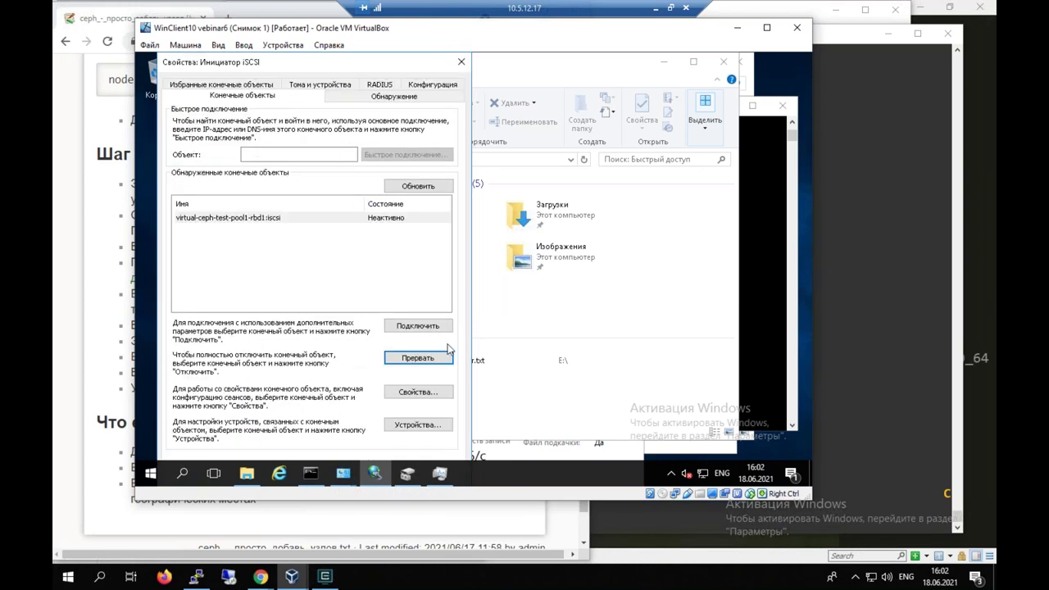
Reconnect the iSCSI target with multipath enabled, then check E: while the dialog hangs
left_click(418, 326)
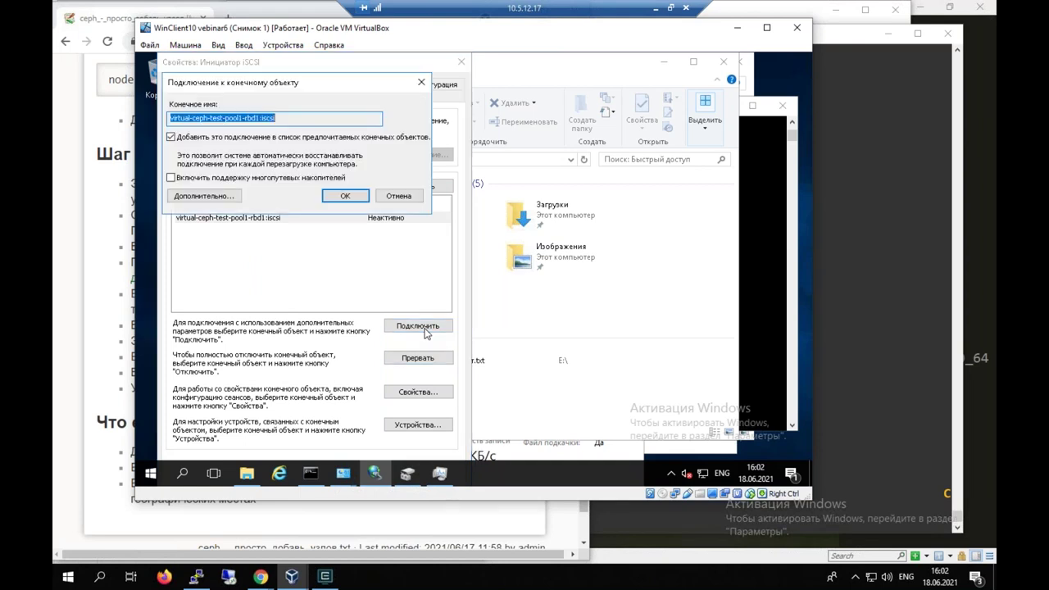
left_click(171, 177)
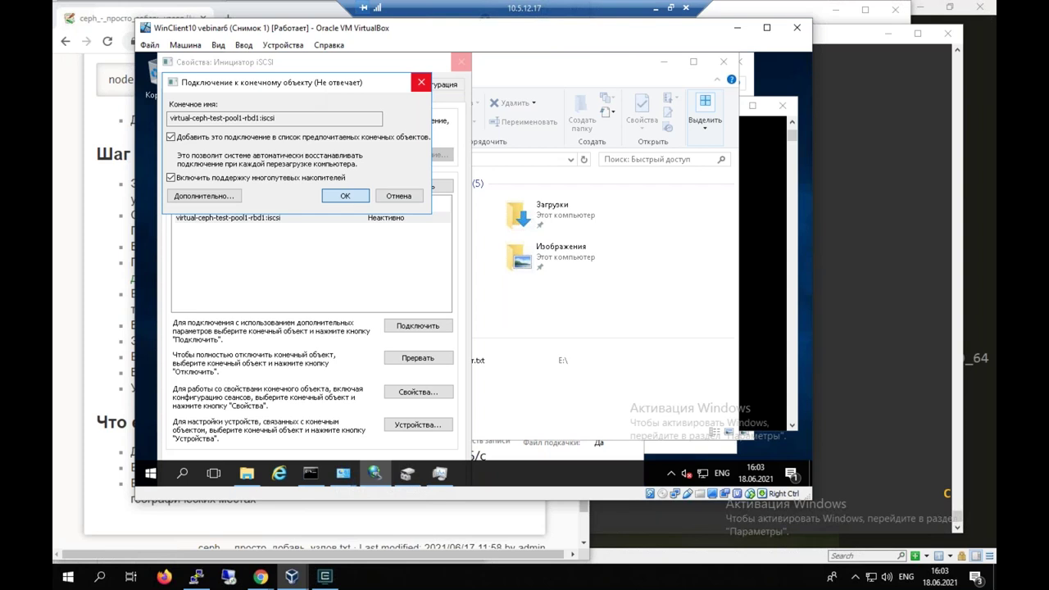
left_click(579, 322)
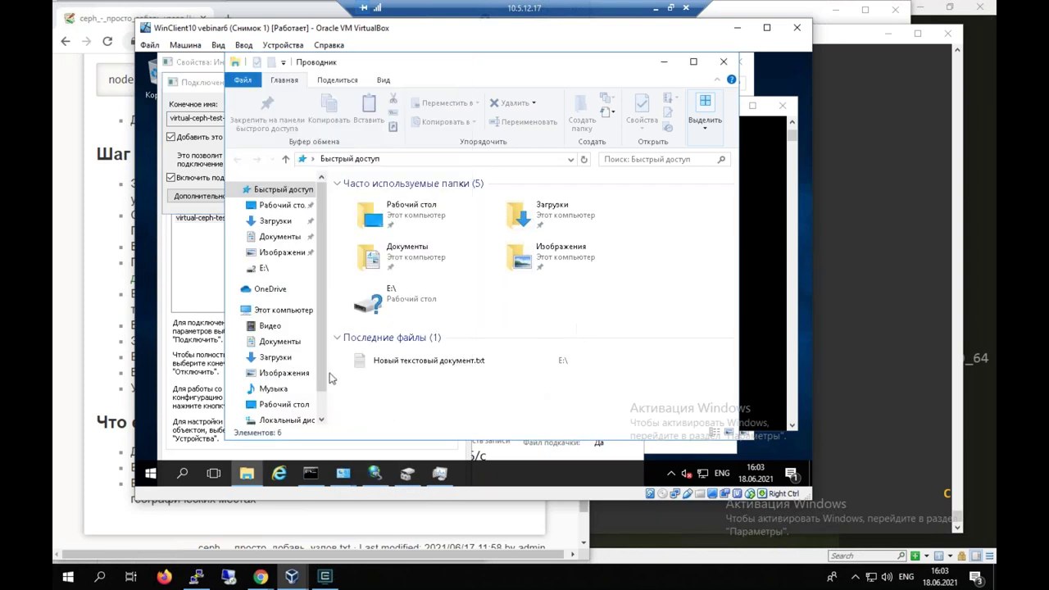
left_click(256, 270)
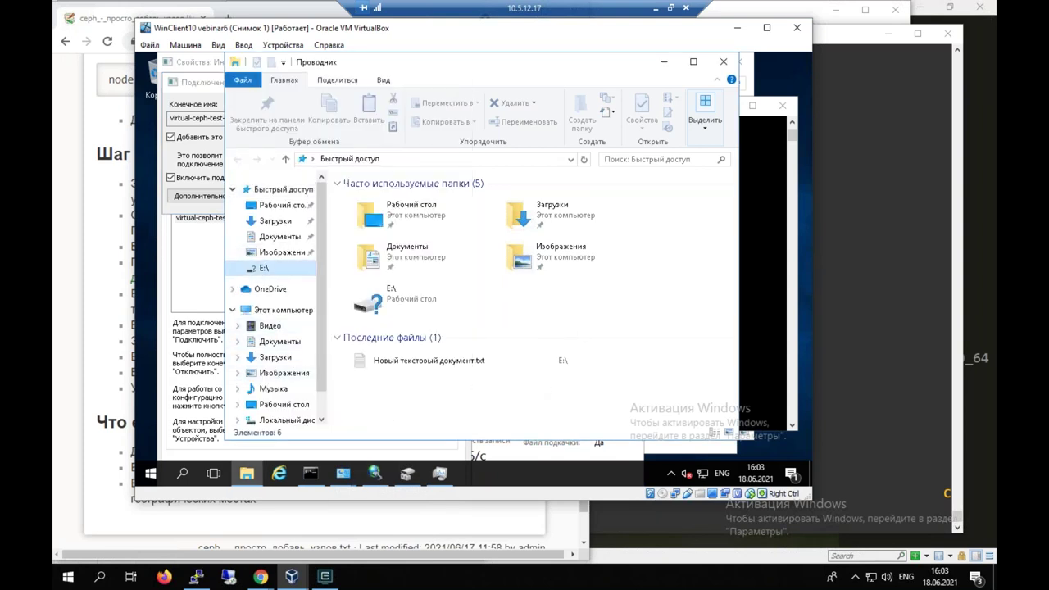
left_click_drag(283, 89, 386, 97)
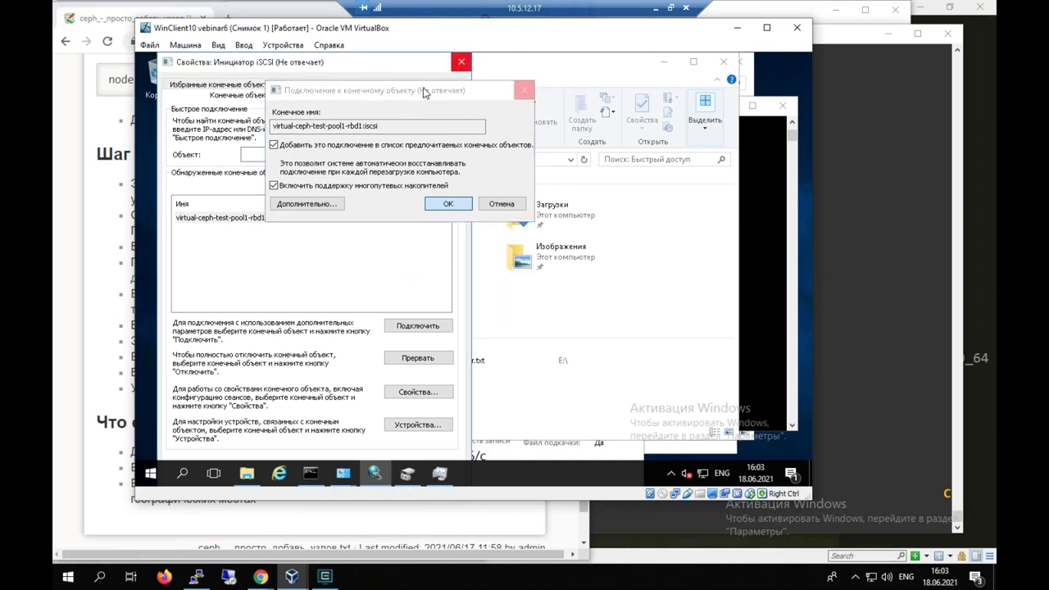
left_click(79, 351)
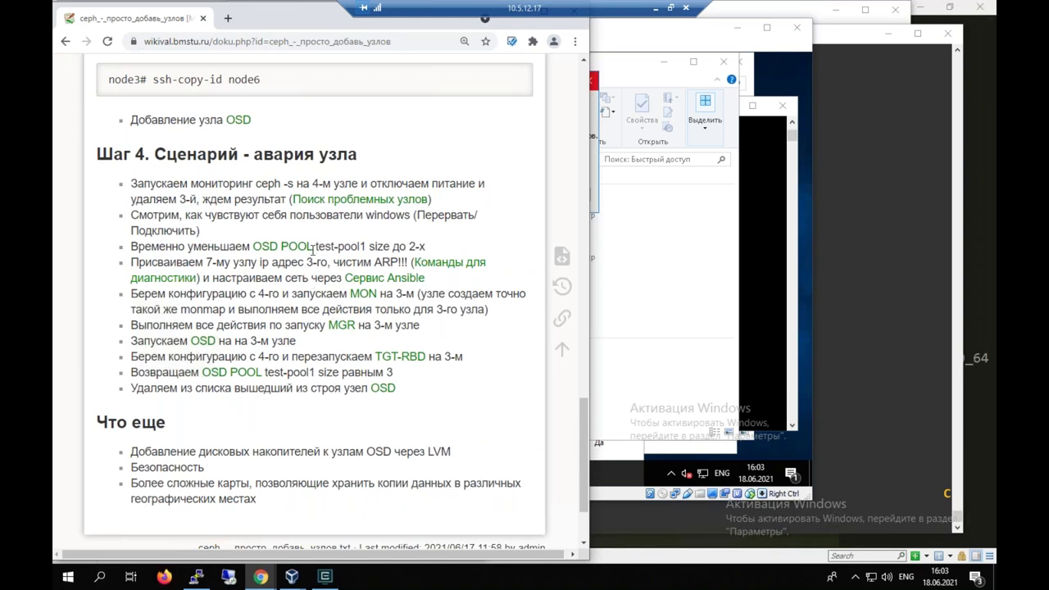
Open the OSD POOL section in a new tab and select 'ceph osd pool set test-pool1 size 2'
left_click_drag(316, 248, 425, 246)
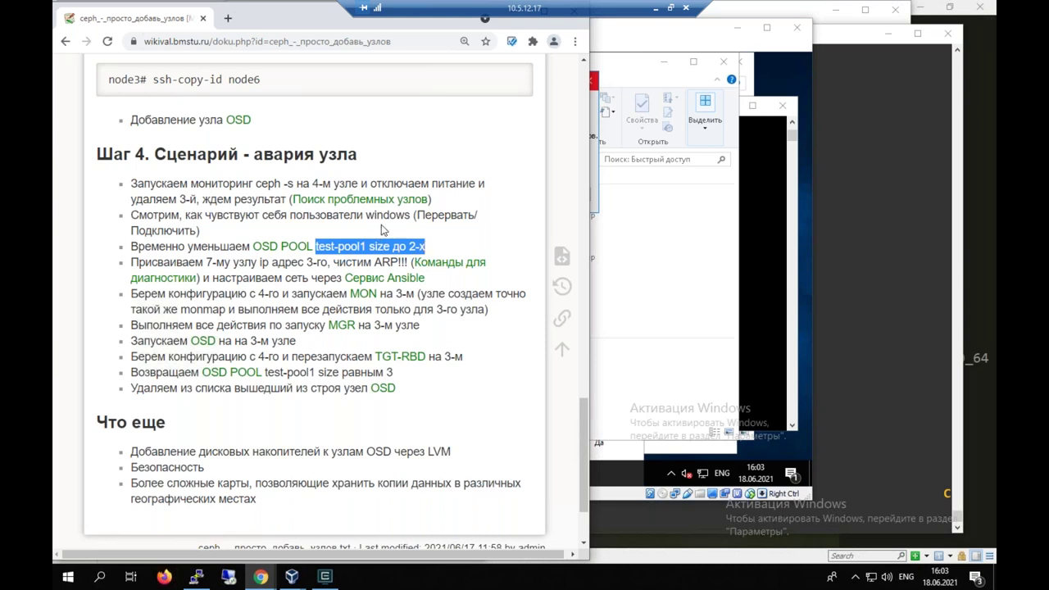
left_click_drag(159, 216, 252, 237)
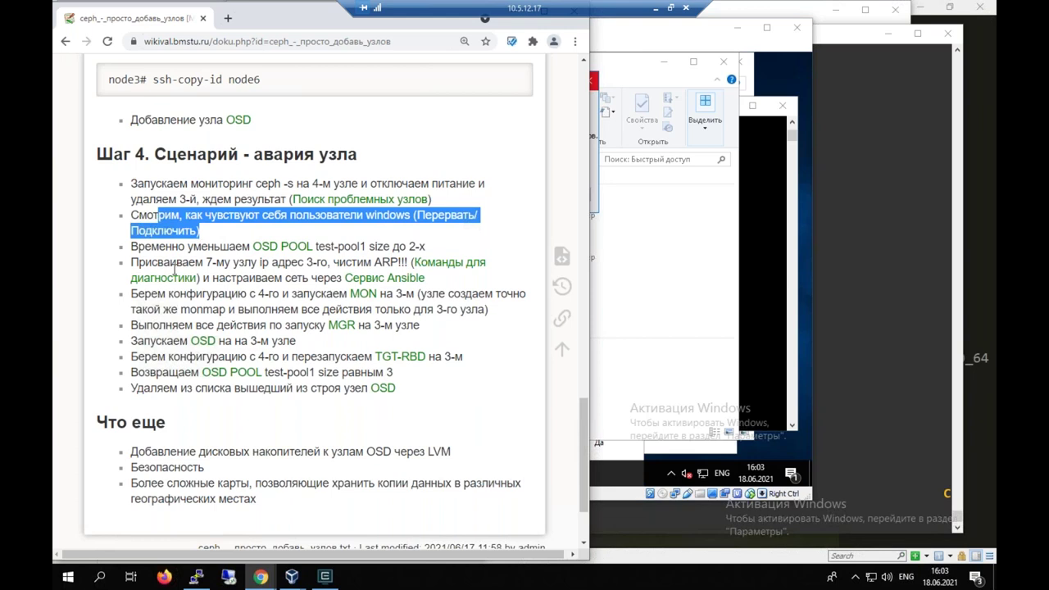
right_click(287, 253)
left_click(336, 262)
left_click(256, 20)
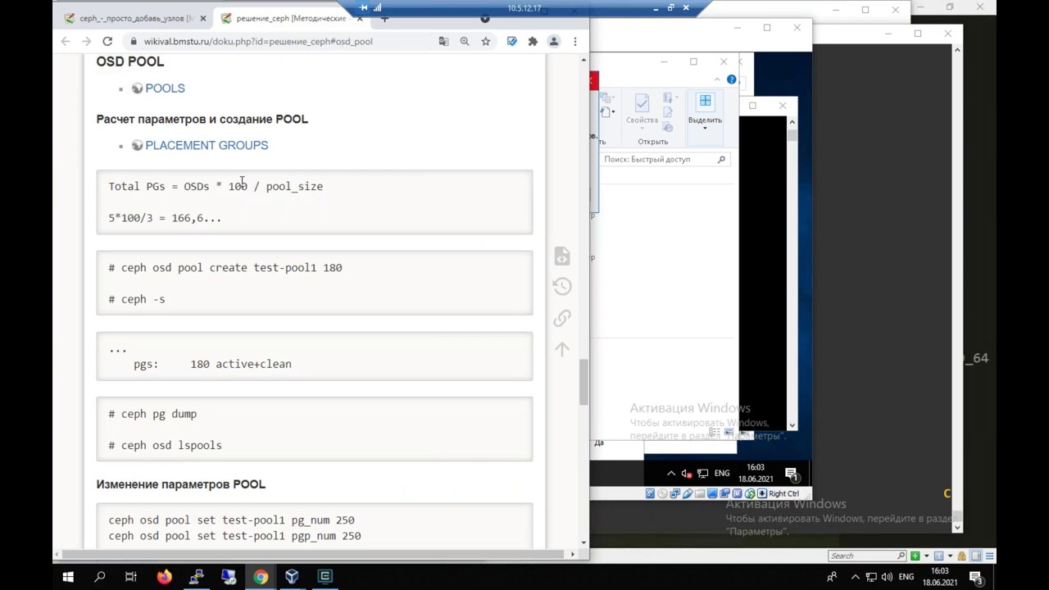
scroll(221, 504, "down", 3)
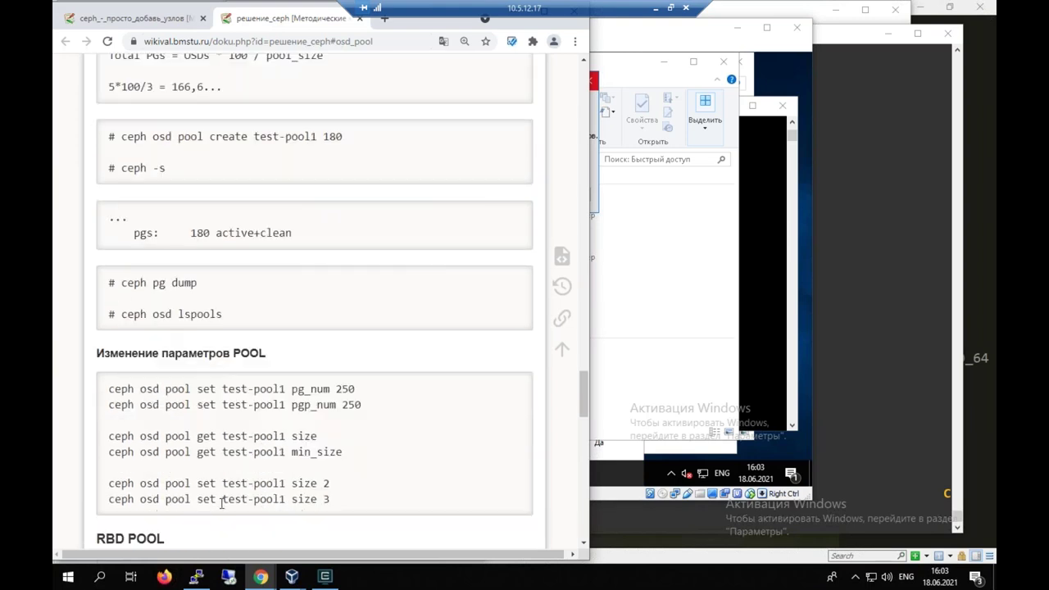
left_click_drag(110, 483, 343, 492)
key("ctrl+c")
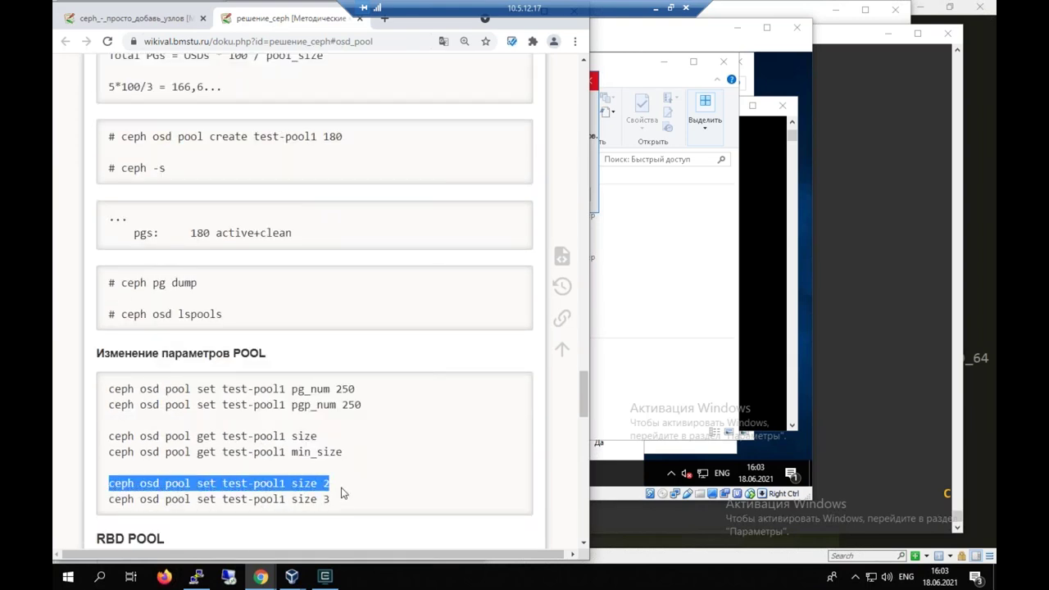
left_click(196, 576)
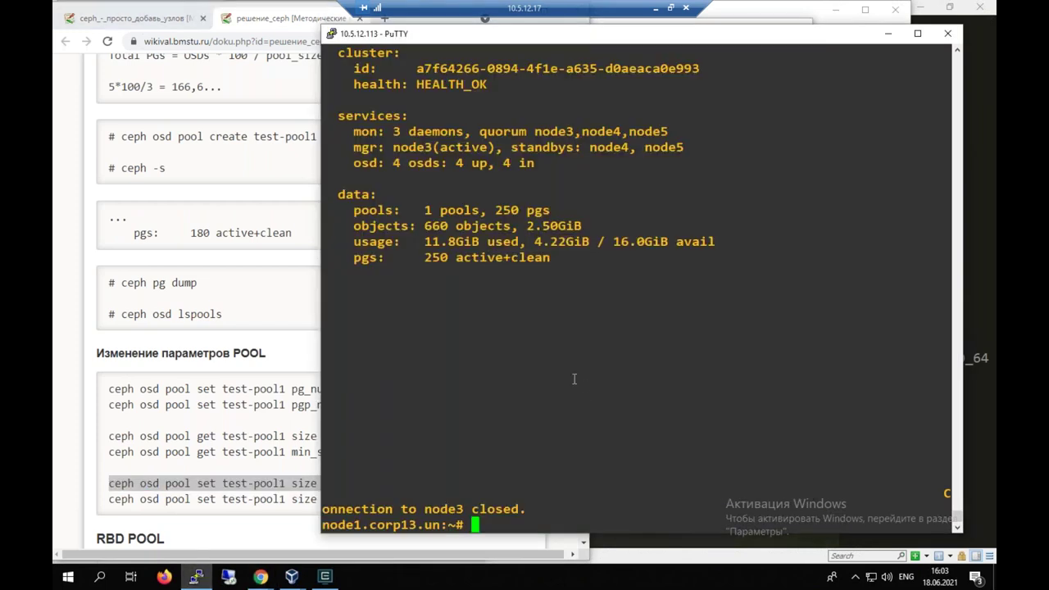
SSH into node4 as root and run 'ceph osd pool set test-pool1 size 2'
type("ssh node3")
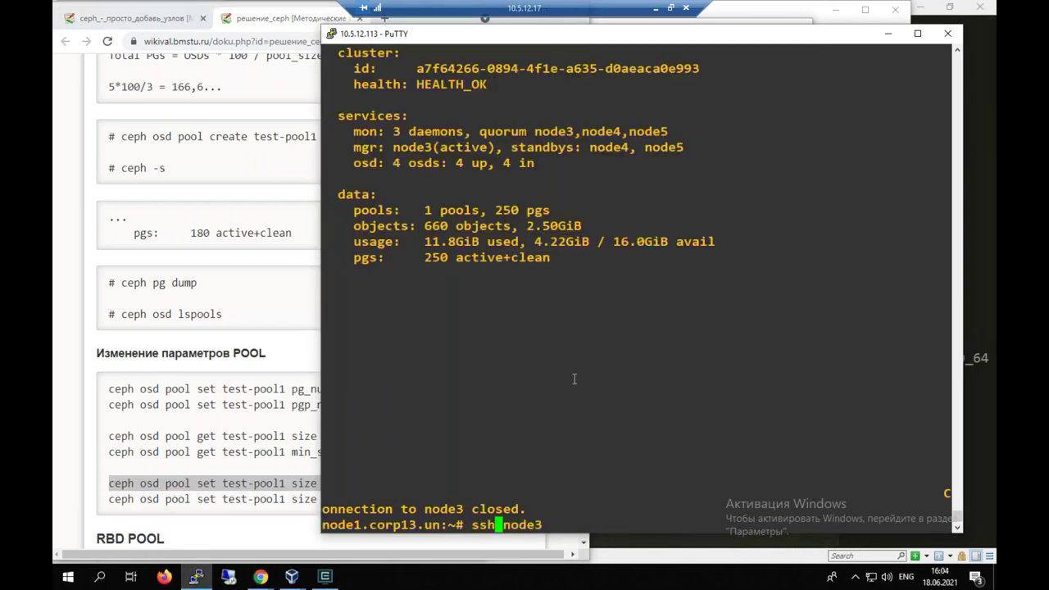
key("BackSpace")
type("4")
key("Return")
type("yes")
key("Return")
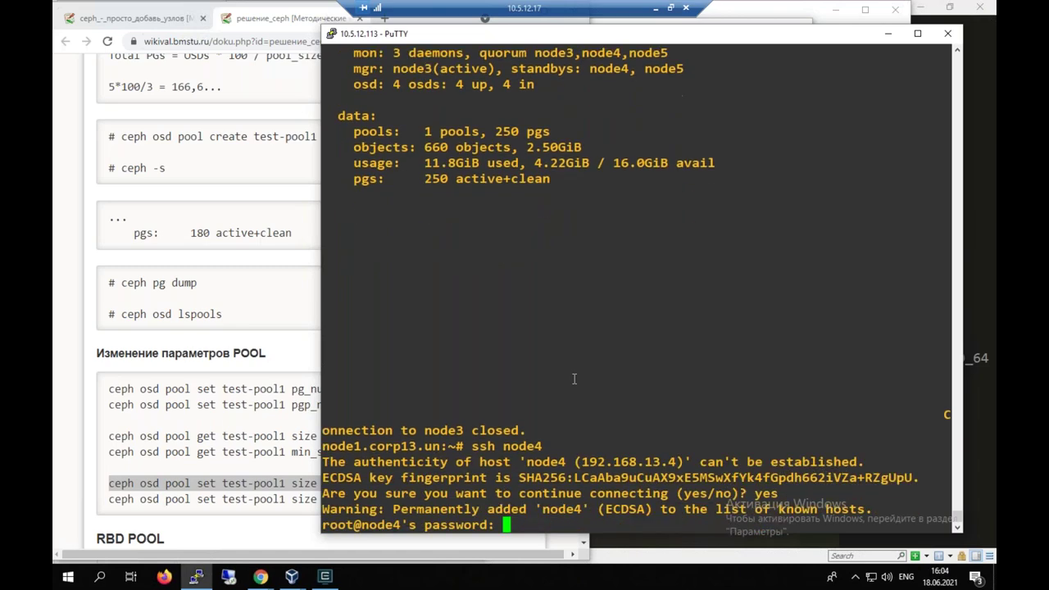
key("Return")
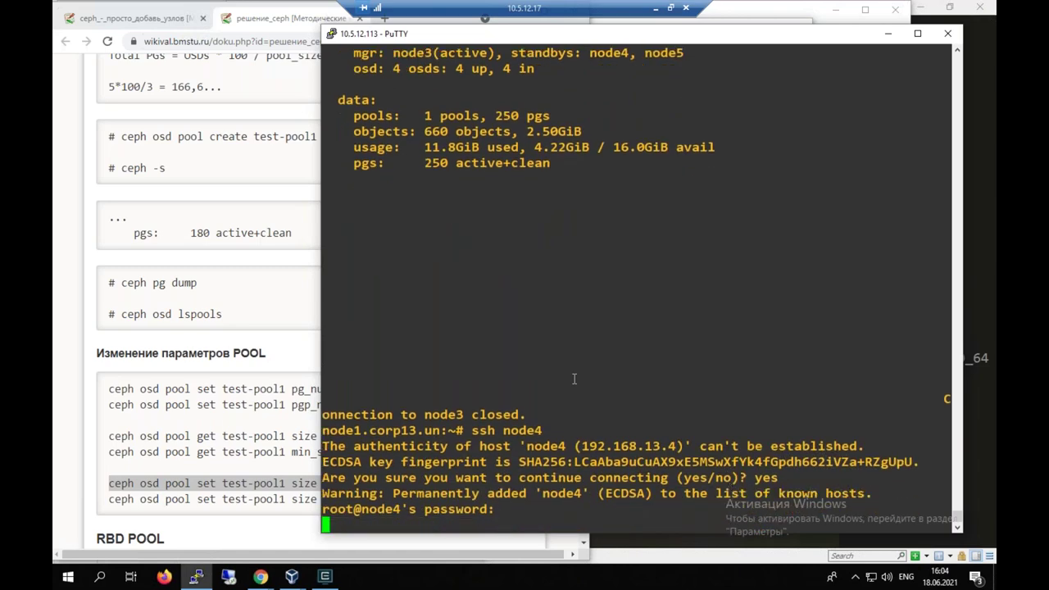
right_click(612, 373)
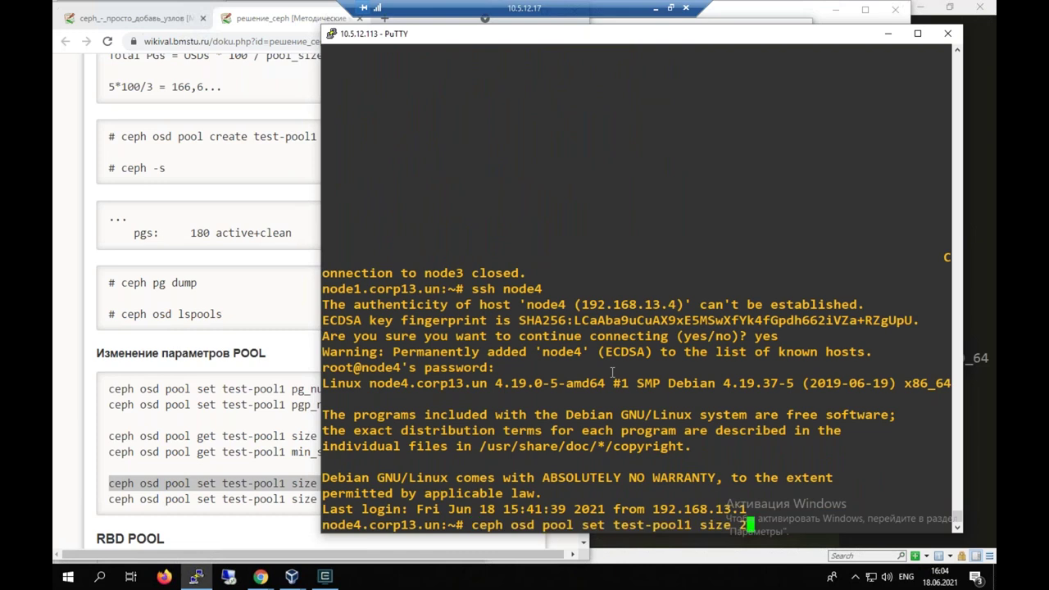
key("Return")
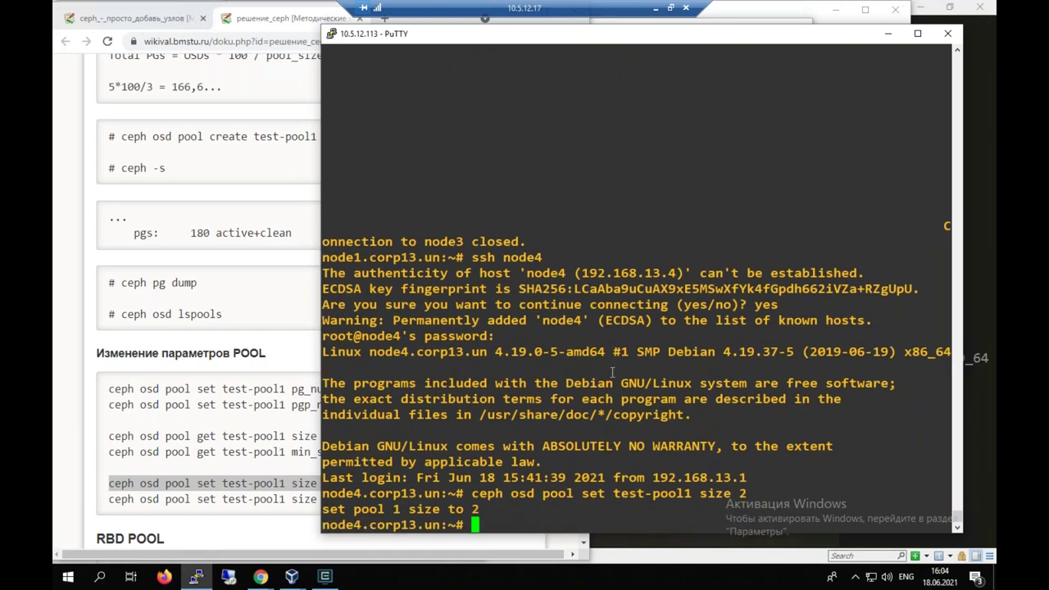
Start a live 'watch ceph -s' cluster status on node4
type("se")
key("BackSpace")
key("BackSpace")
type("cp")
key("BackSpace")
key("BackSpace")
type("ceph -s")
key("Home")
type("watch")
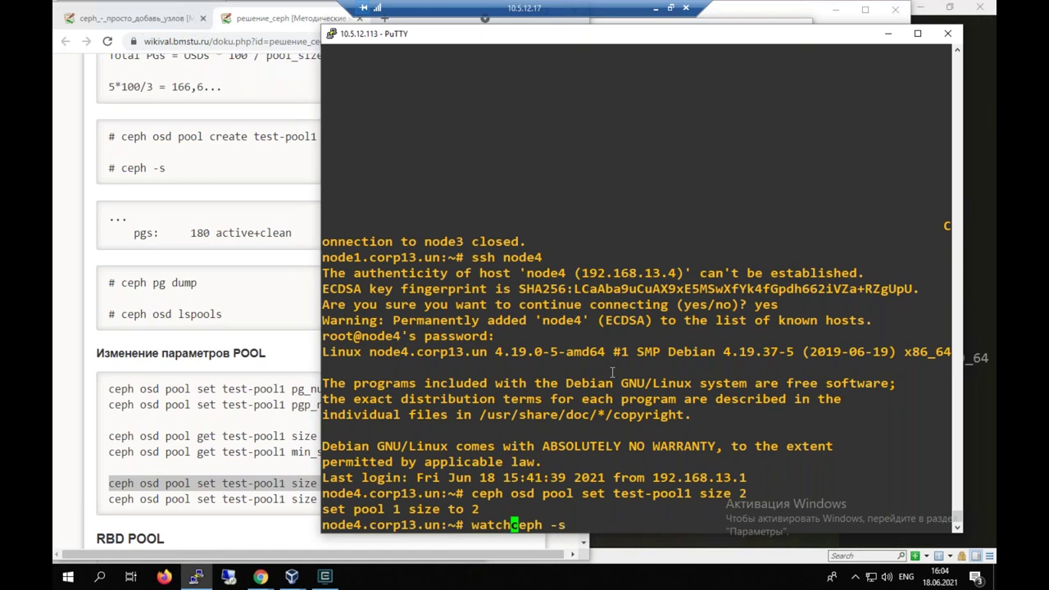
key("Return")
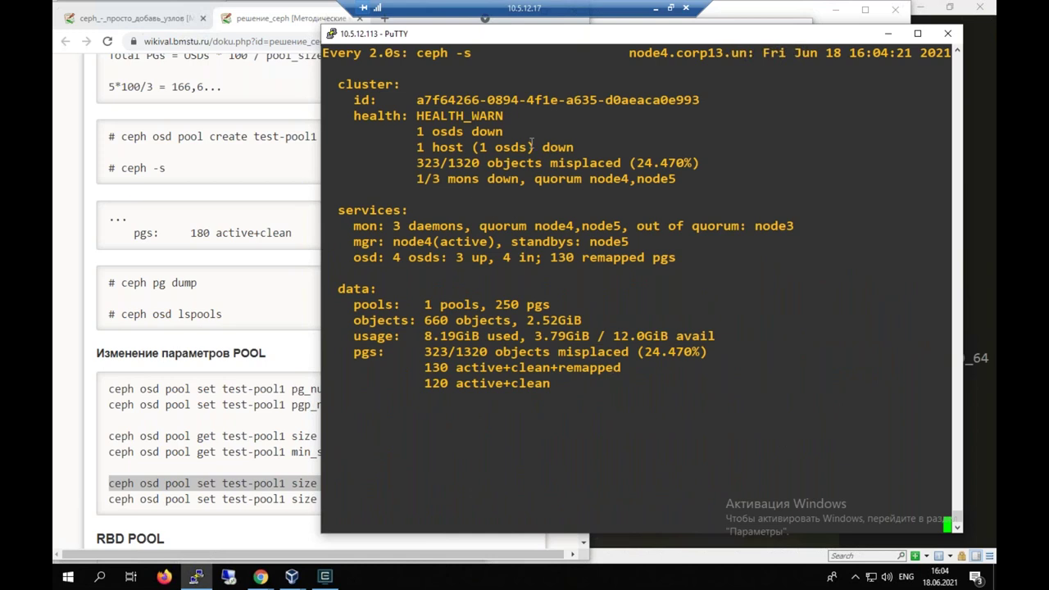
Review the HEALTH_WARN status: 1 OSD down, quorum node4 and node5, data usage
left_click_drag(446, 131, 497, 131)
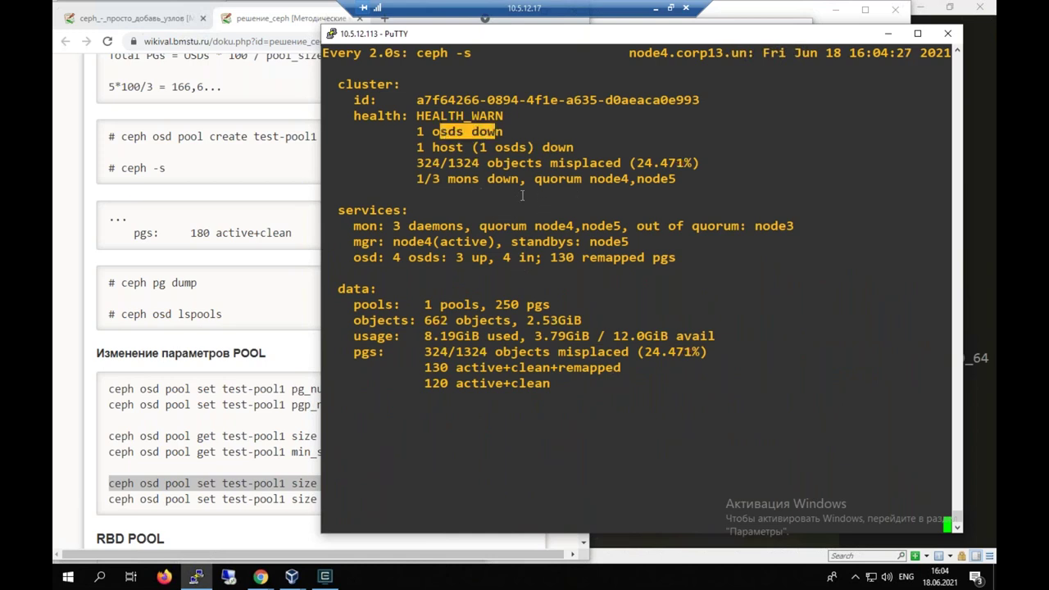
left_click_drag(583, 179, 696, 179)
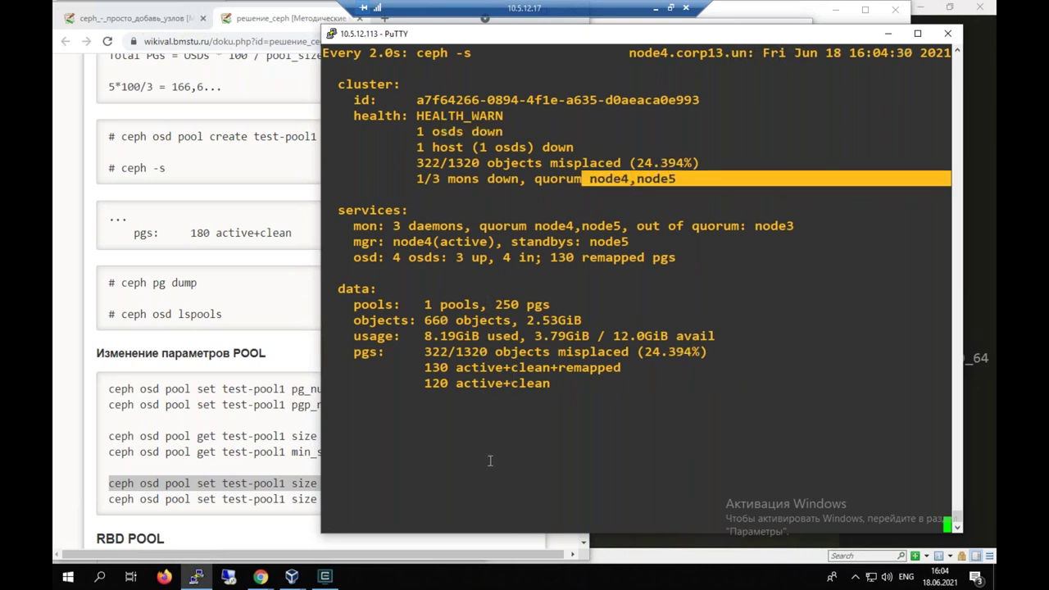
left_click_drag(377, 289, 513, 336)
left_click(418, 152)
mouse_move(417, 115)
left_mouse_down()
mouse_move(479, 99)
mouse_move(507, 115)
left_mouse_up()
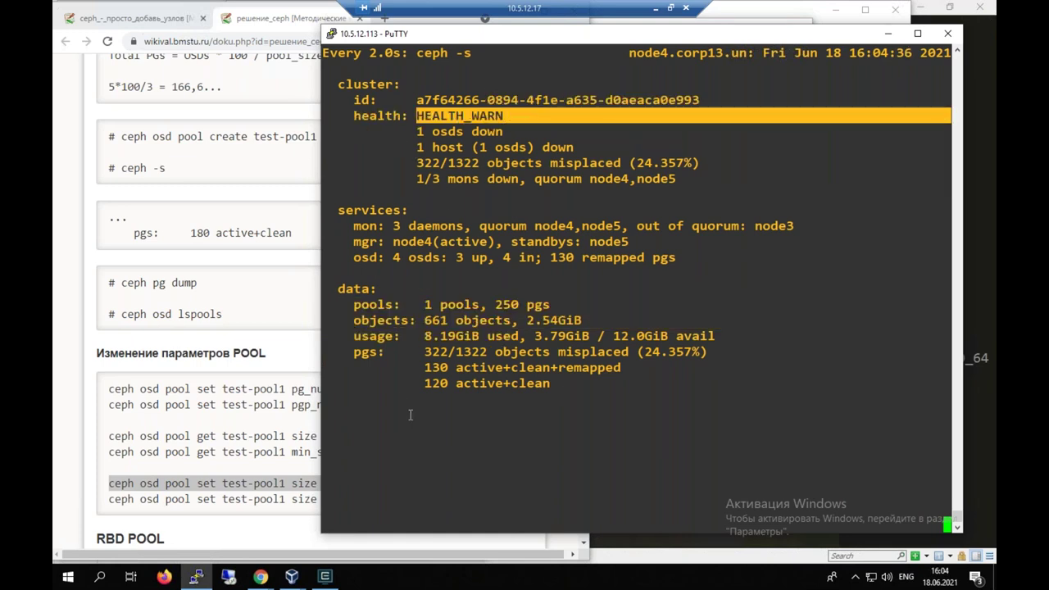
left_click_drag(425, 131, 464, 131)
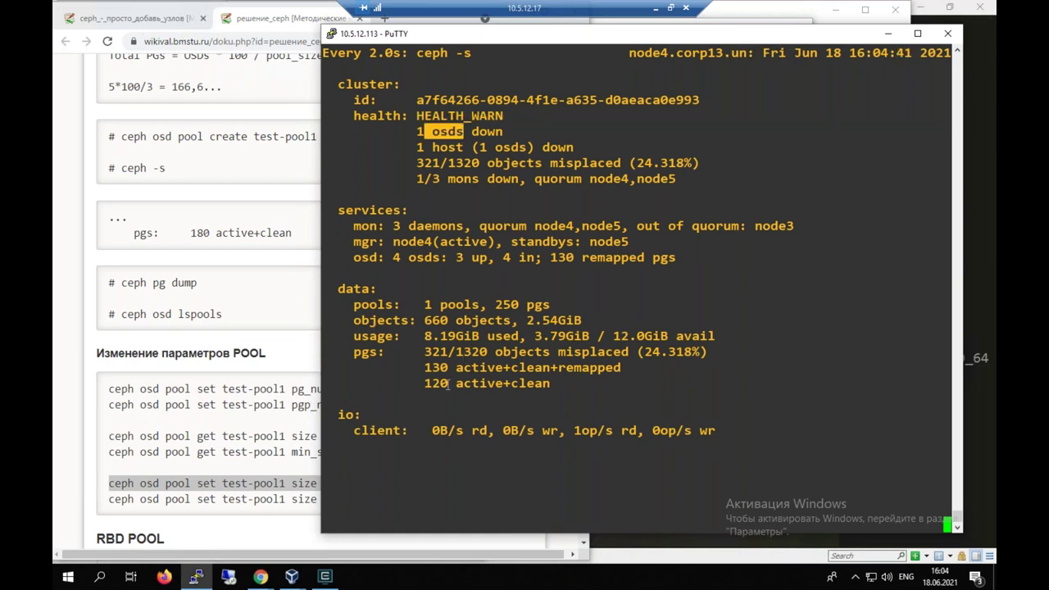
left_click(438, 478)
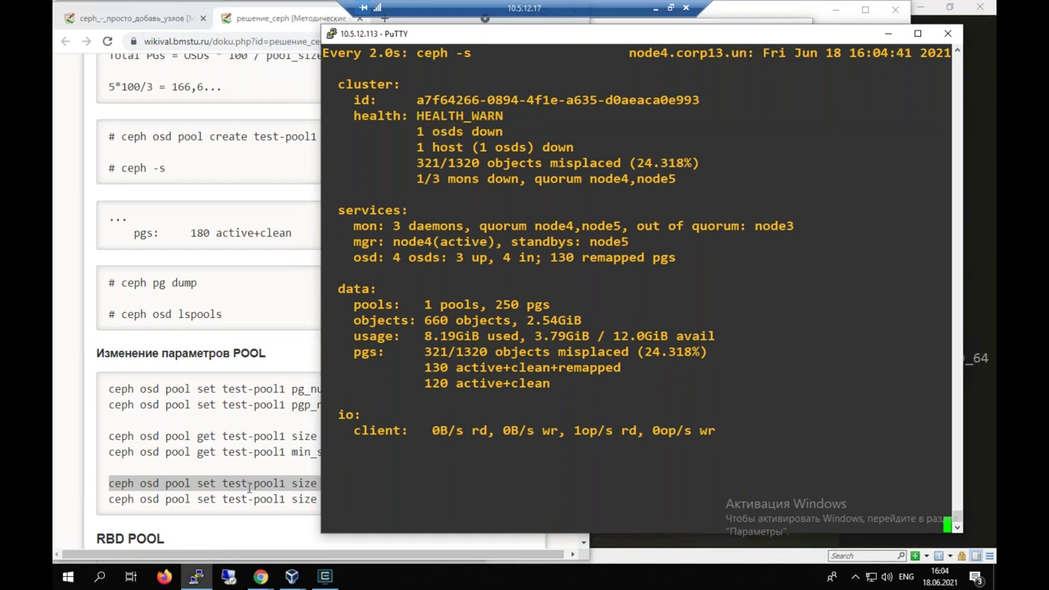
left_click(270, 485)
left_click(151, 20)
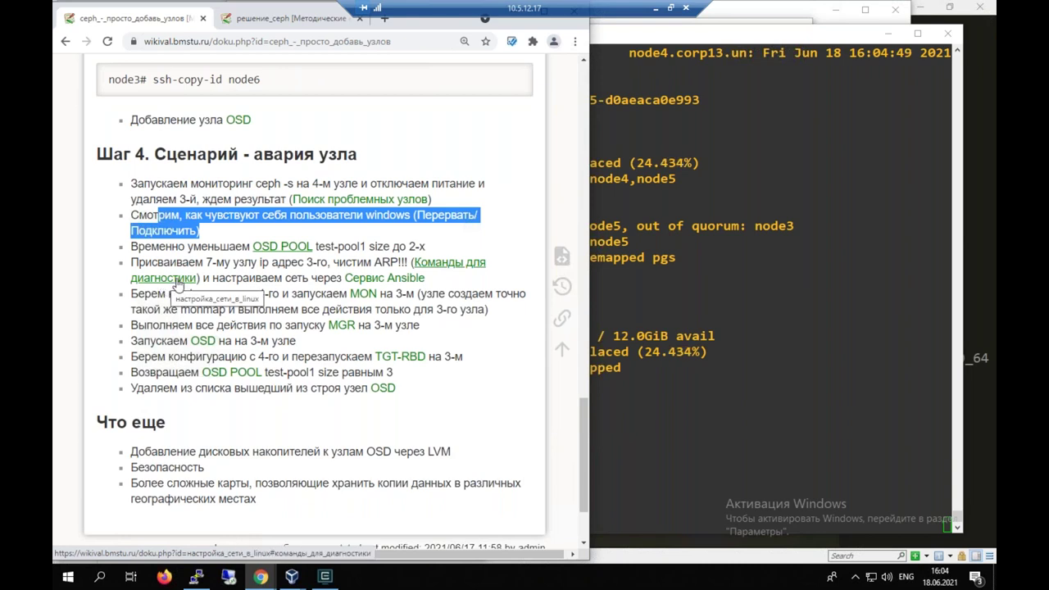
left_click(292, 576)
Log in as root on node7's console and reassign eth0's IP address with ifconfig
left_click(930, 468)
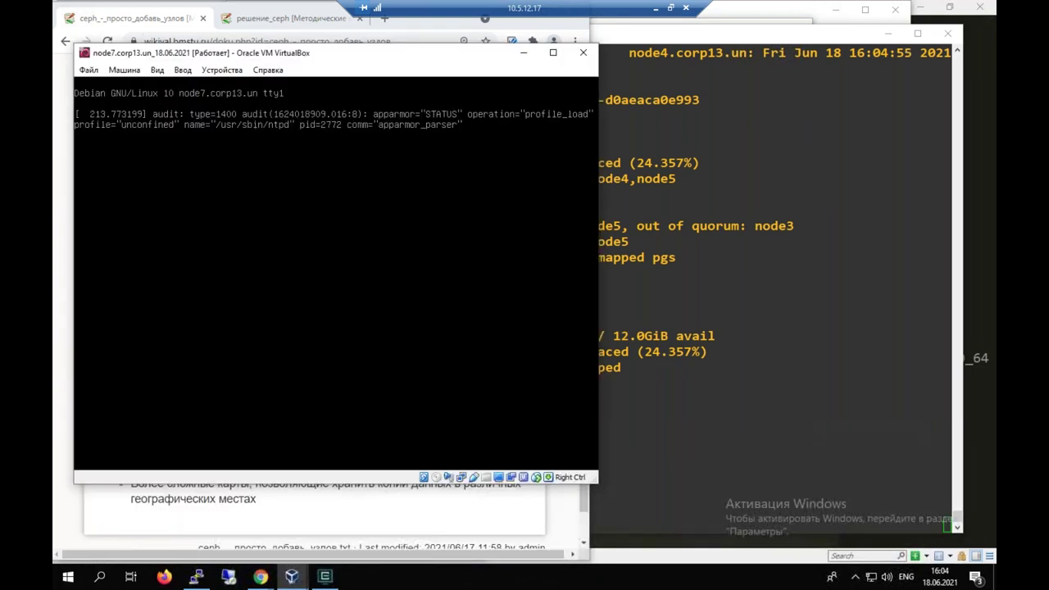
key("Return")
key("Return")
key("Return")
type("root")
key("Return")
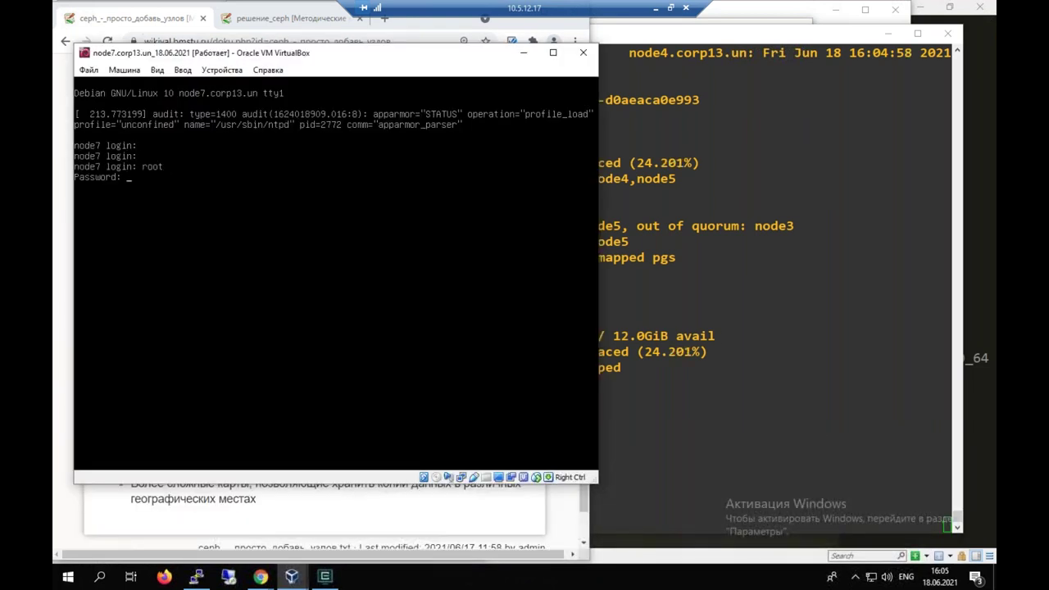
key("Return")
key("Return")
key("Return")
type("vim .viminfo")
key("ctrl+c")
type("ifconfig eth0 inet 192.168.13.7")
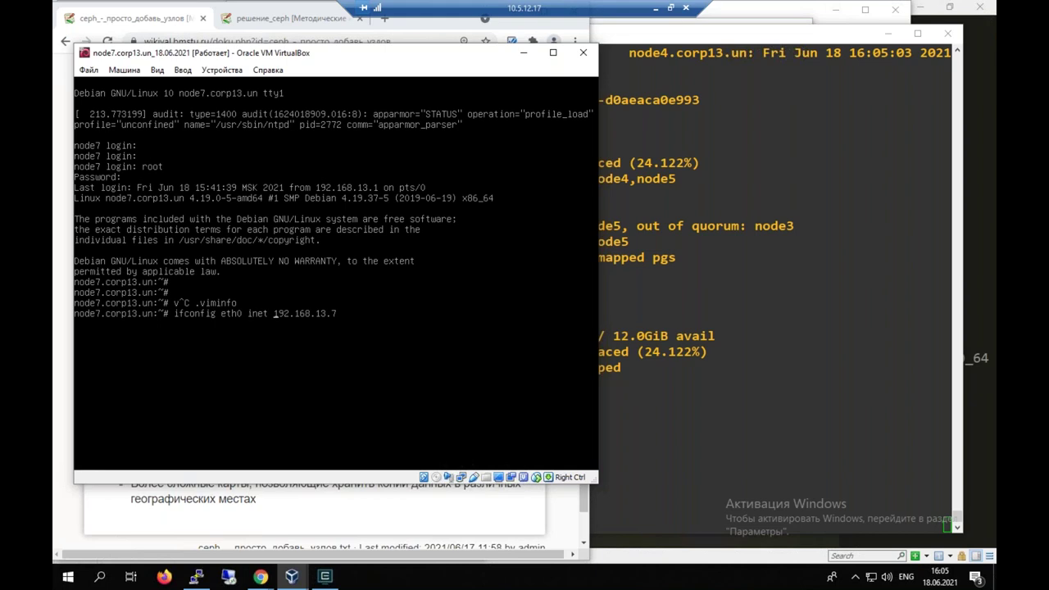
key("Return")
Stop the ceph status watch, log out of node4, and flush the ARP cache with 'ip n f all'
left_click(712, 277)
key("ctrl+c")
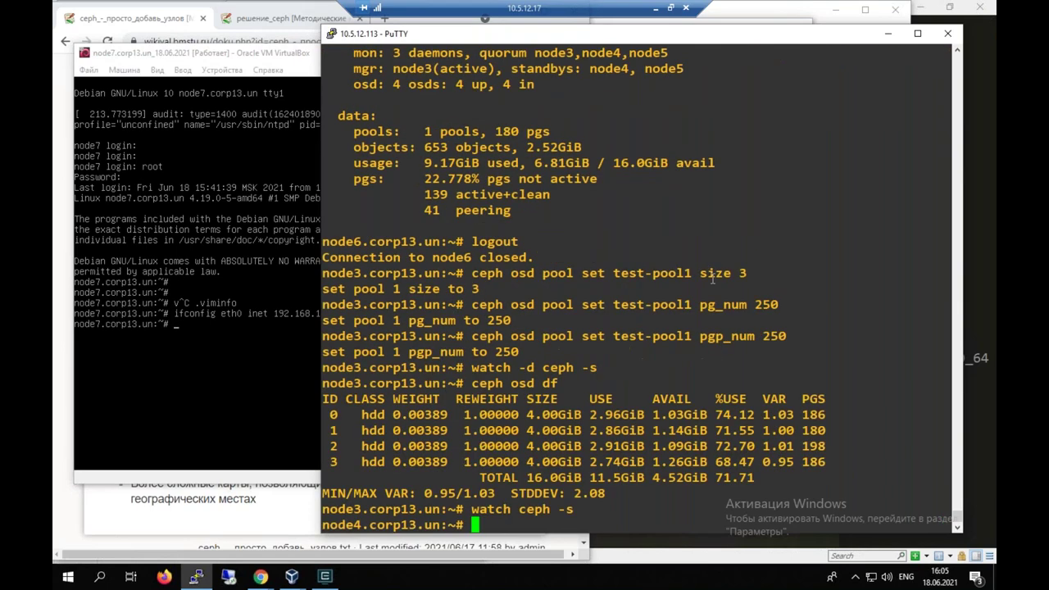
key("ctrl+d")
type("an")
key("BackSpace")
key("BackSpace")
type("ip")
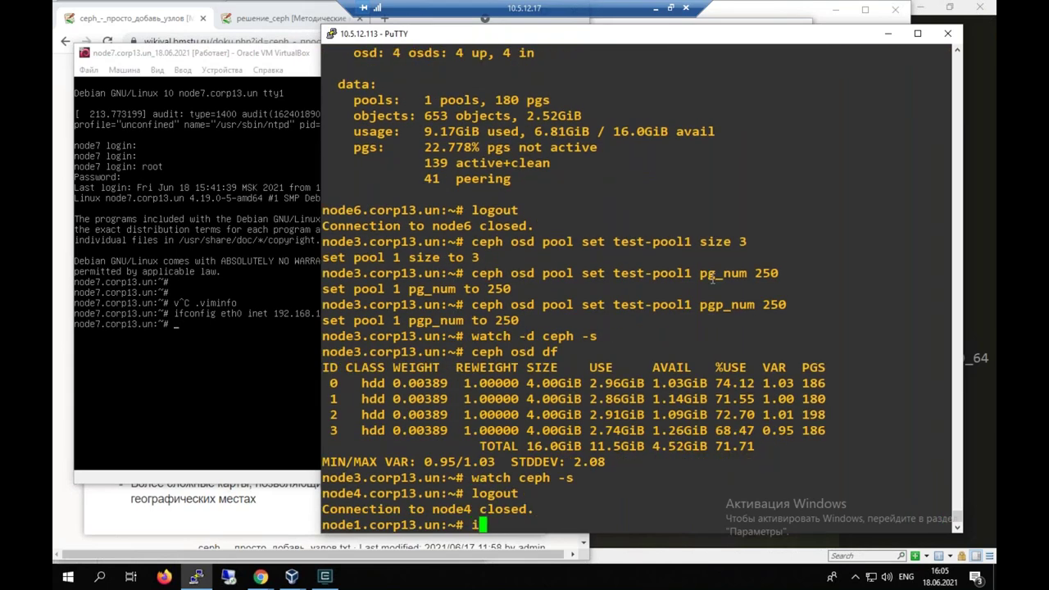
key("Up")
key("Up")
key("Up")
key("Up")
key("Return")
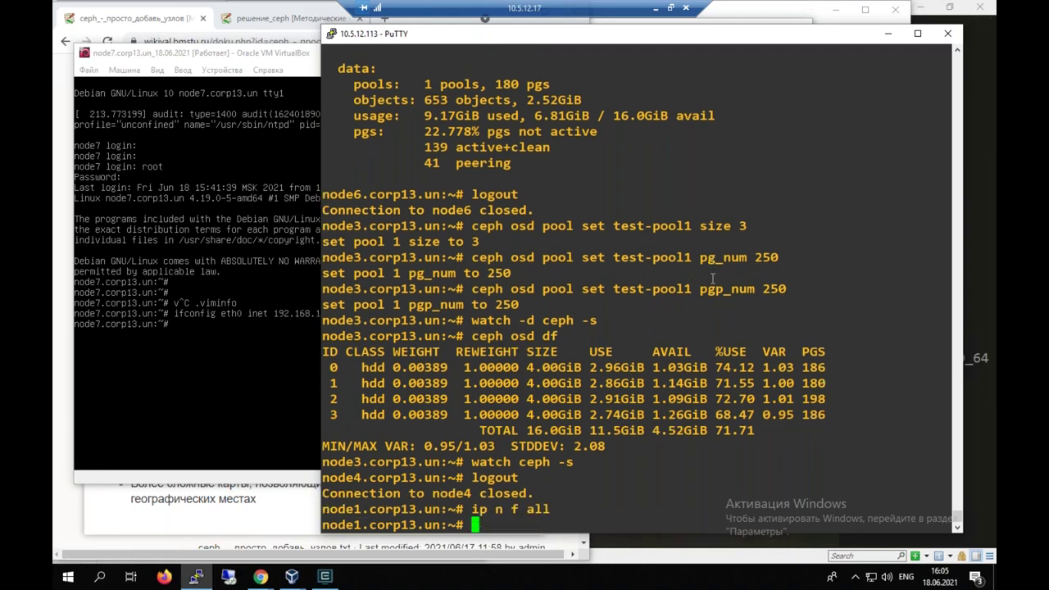
key("Return")
key("Return")
Rerun 'ansible-playbook -f 5 conf/ansible/roles/nodes.yml' to reconfigure the host at 192.168.13.3
type("an")
key("Up")
key("Up")
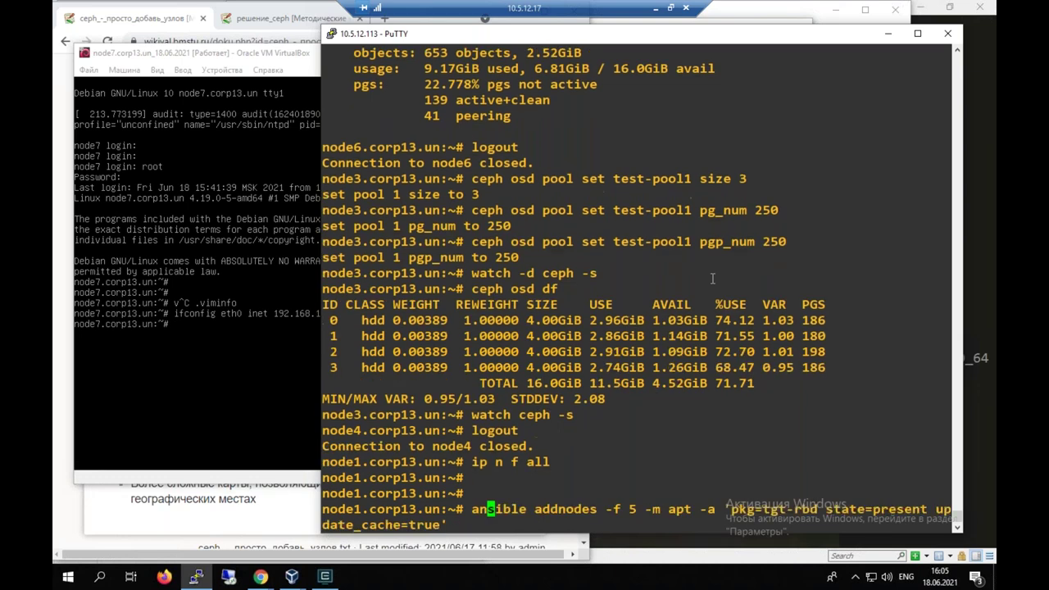
key("Up")
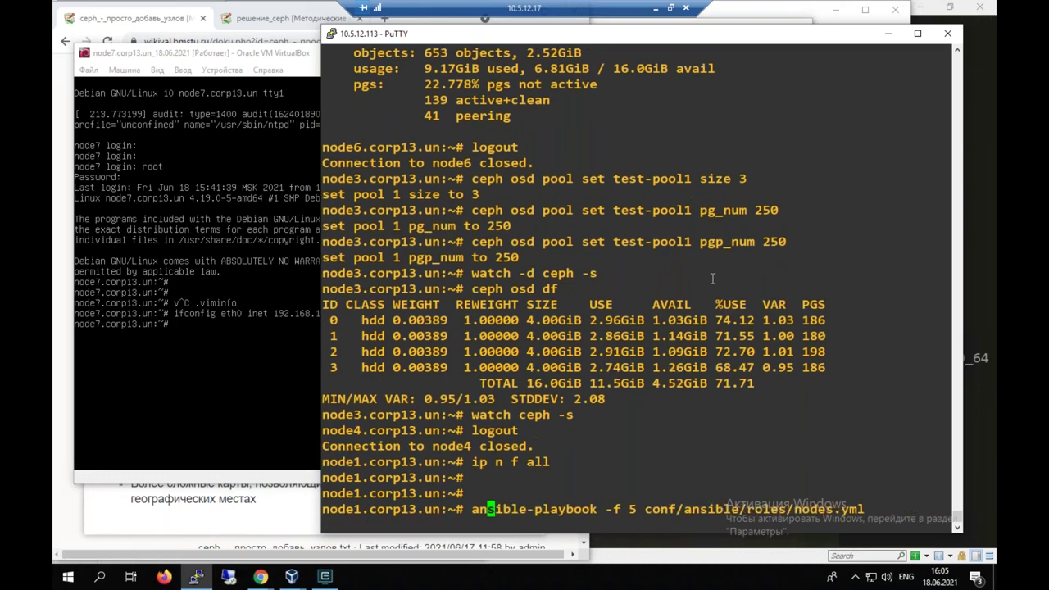
key("Up")
key("Down")
key("Return")
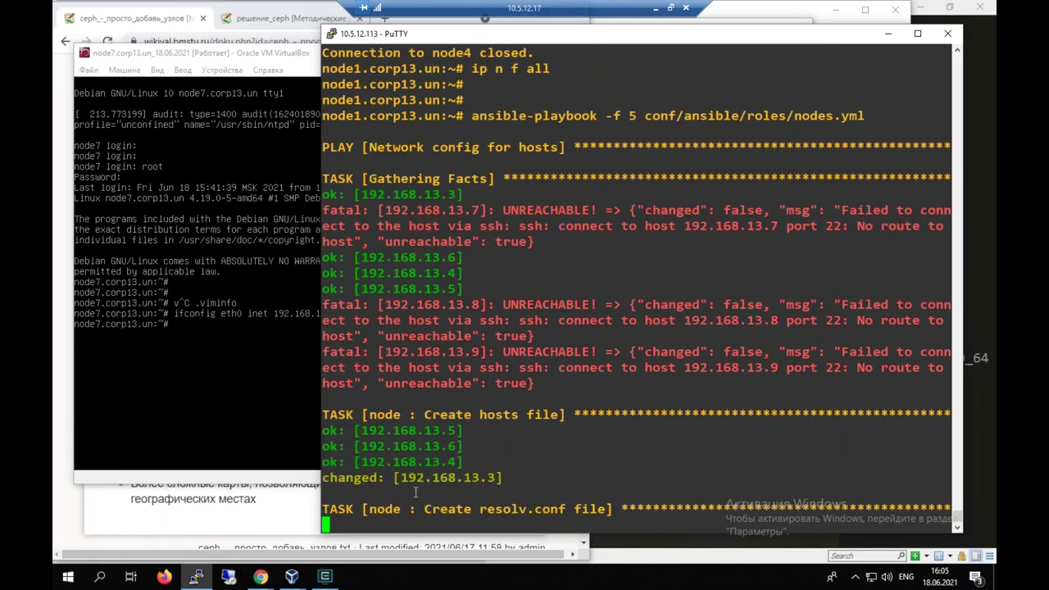
left_click_drag(395, 382, 471, 383)
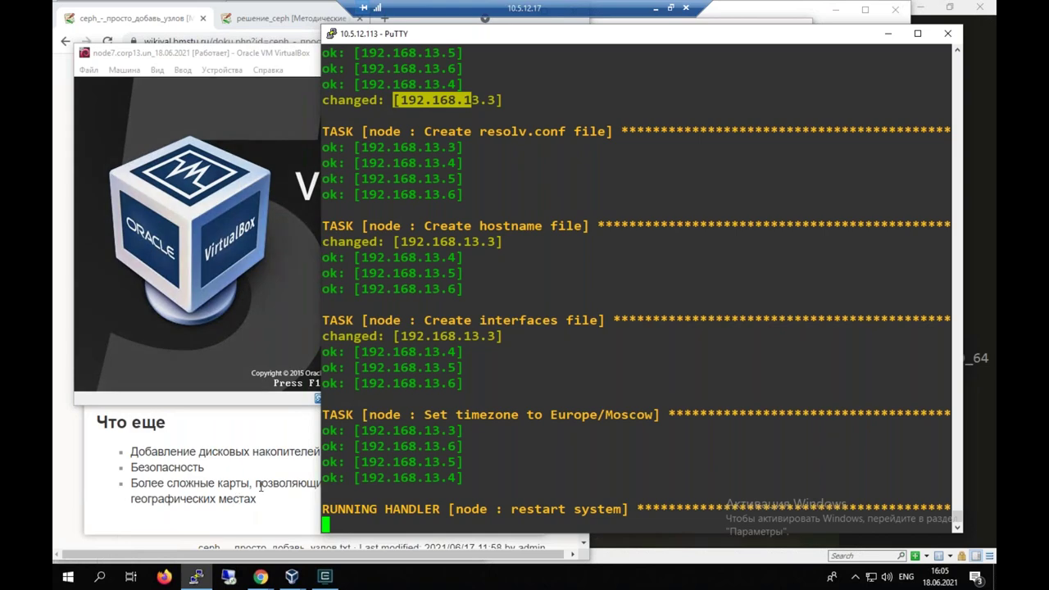
In the Windows client VM, open the iSCSI disk E: to check its files are still there
mouse_move(291, 576)
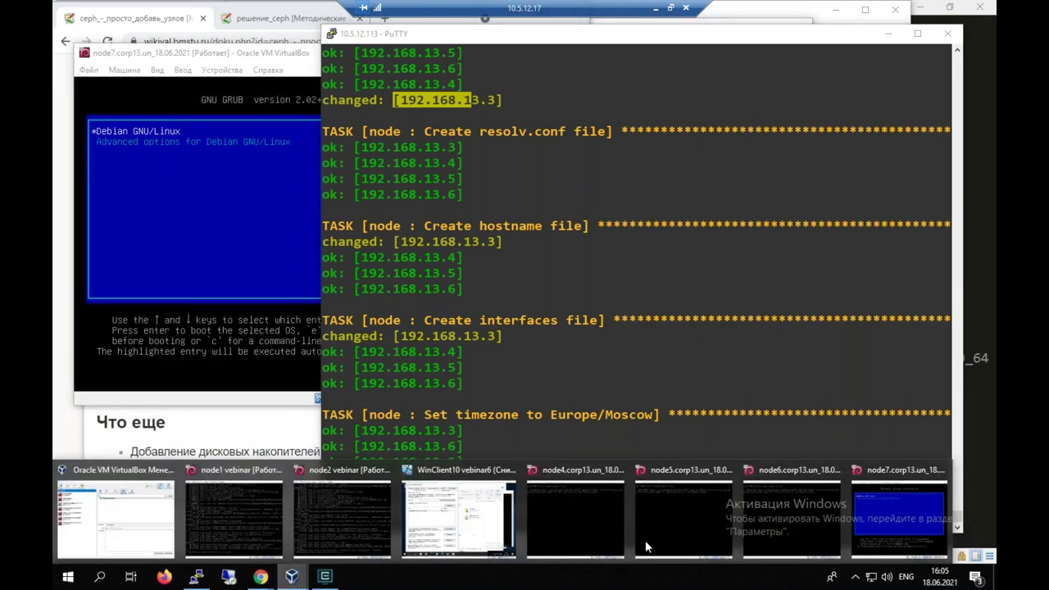
left_click(457, 518)
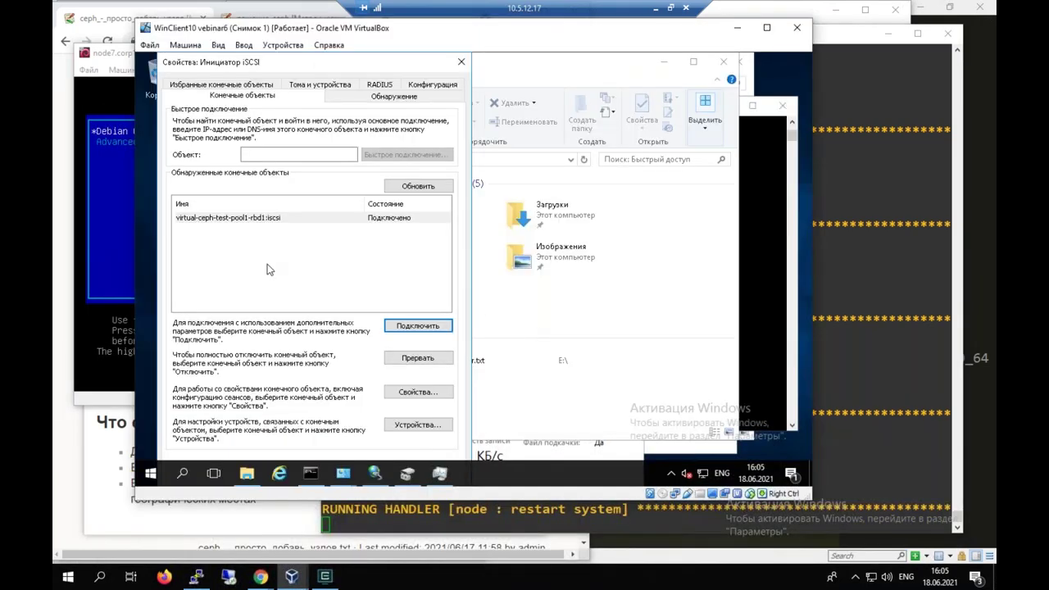
left_click(269, 265)
left_click(558, 318)
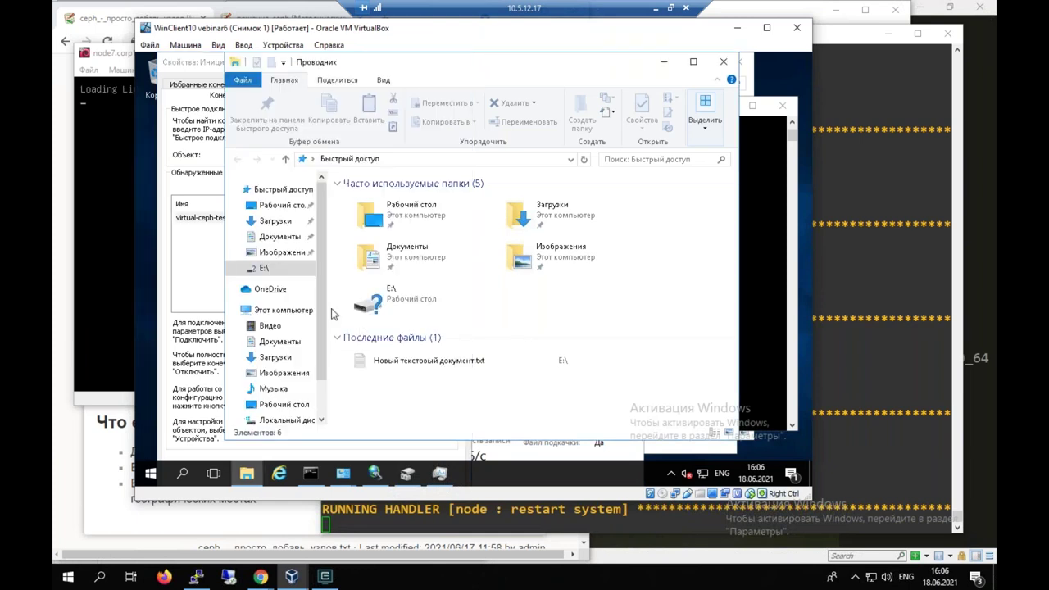
left_click(270, 252)
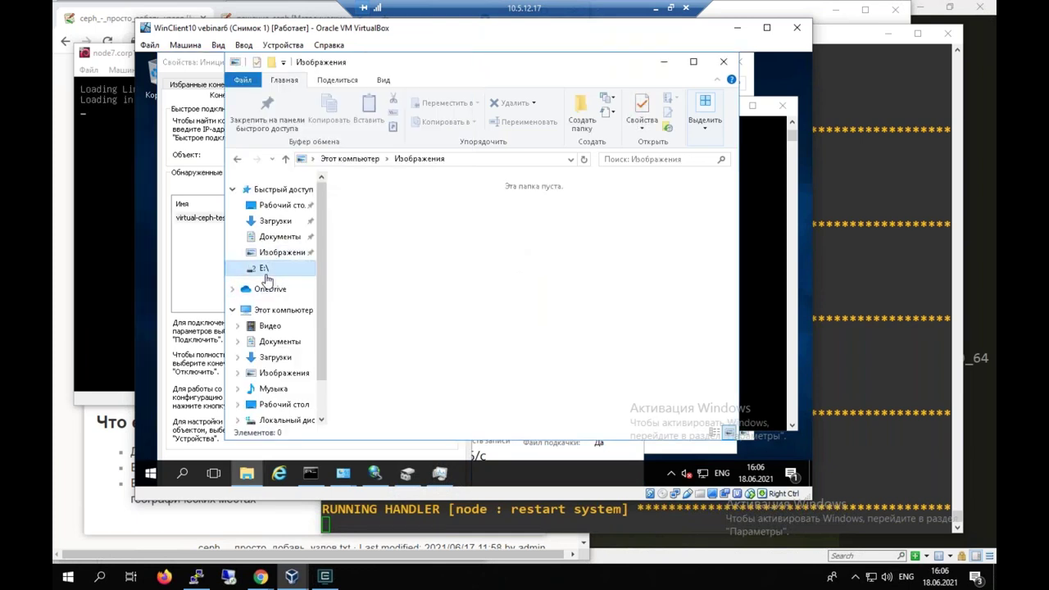
left_click(263, 268)
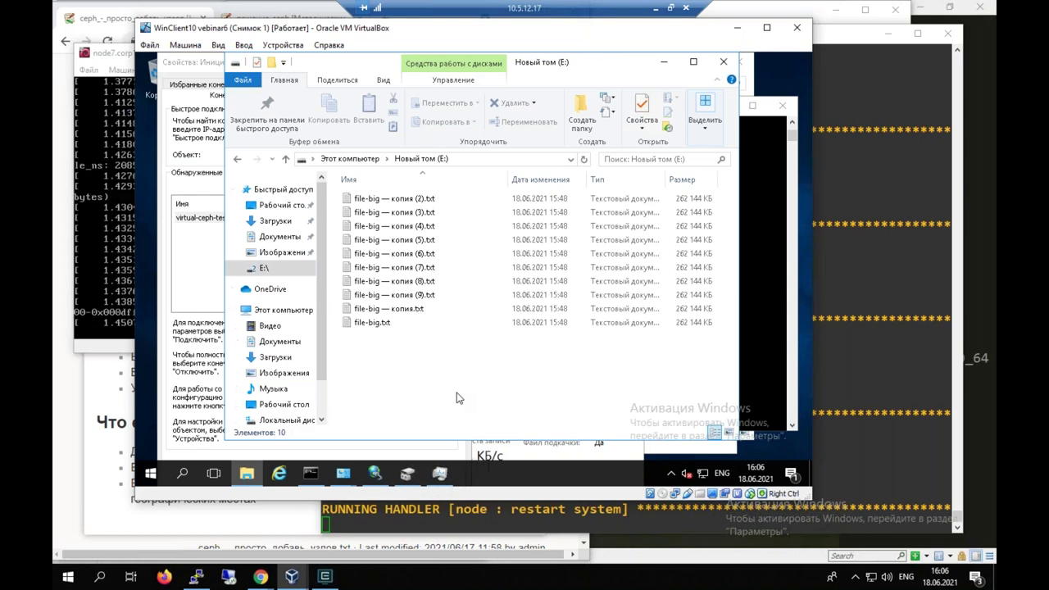
Check Disk Management, reopen Новый том (E:), and confirm the iSCSI target is still Connected
left_click(406, 475)
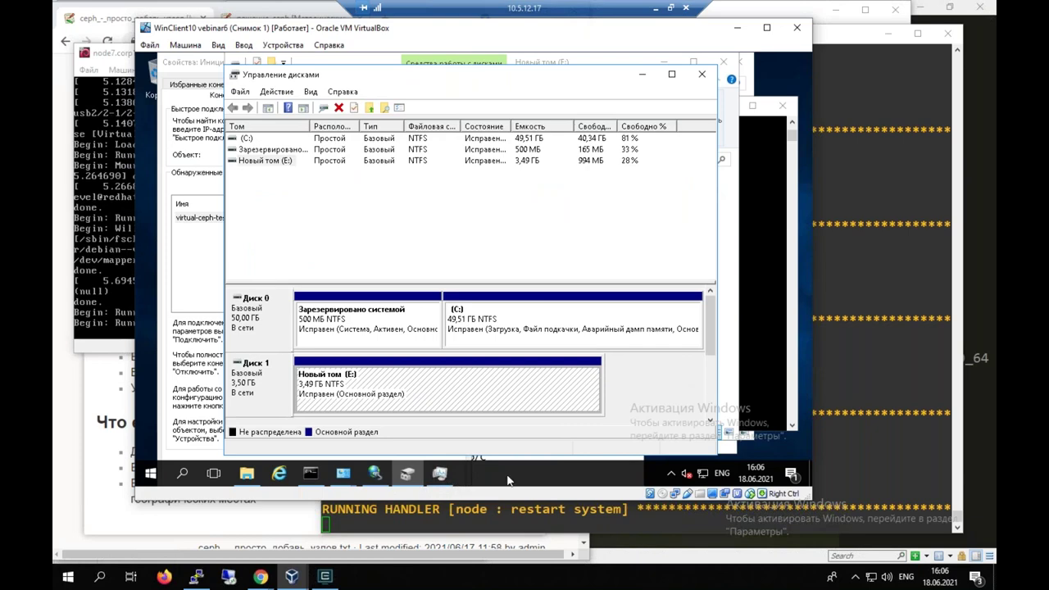
left_click(247, 474)
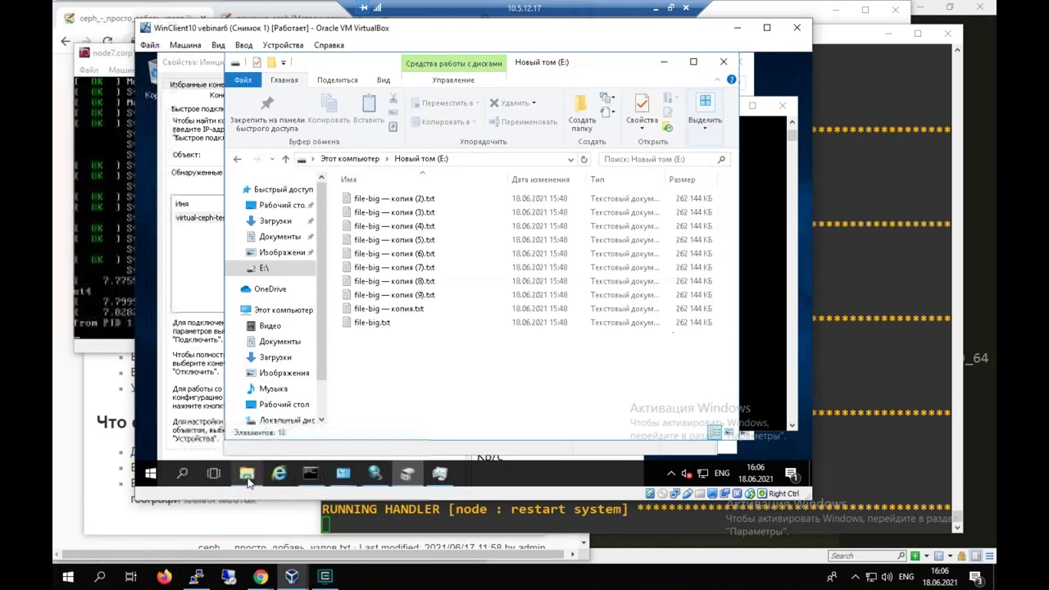
left_click(724, 62)
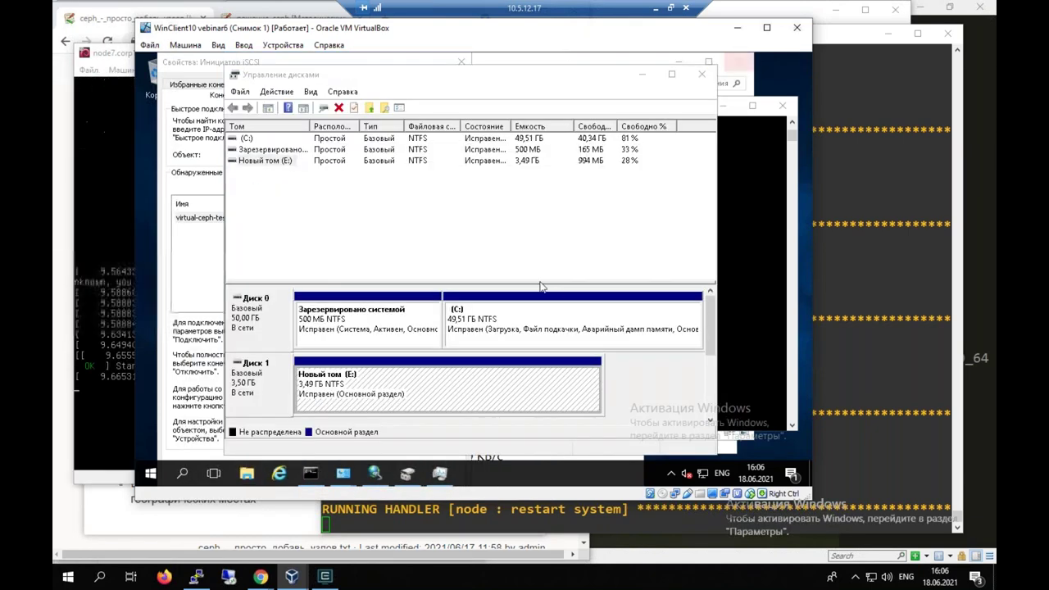
left_click(247, 474)
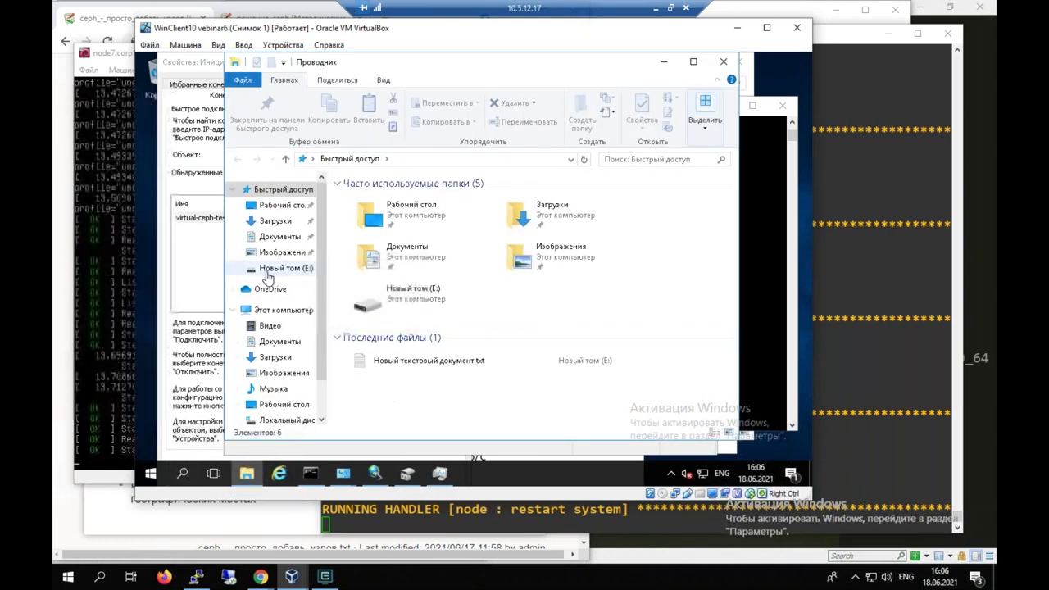
left_click(274, 273)
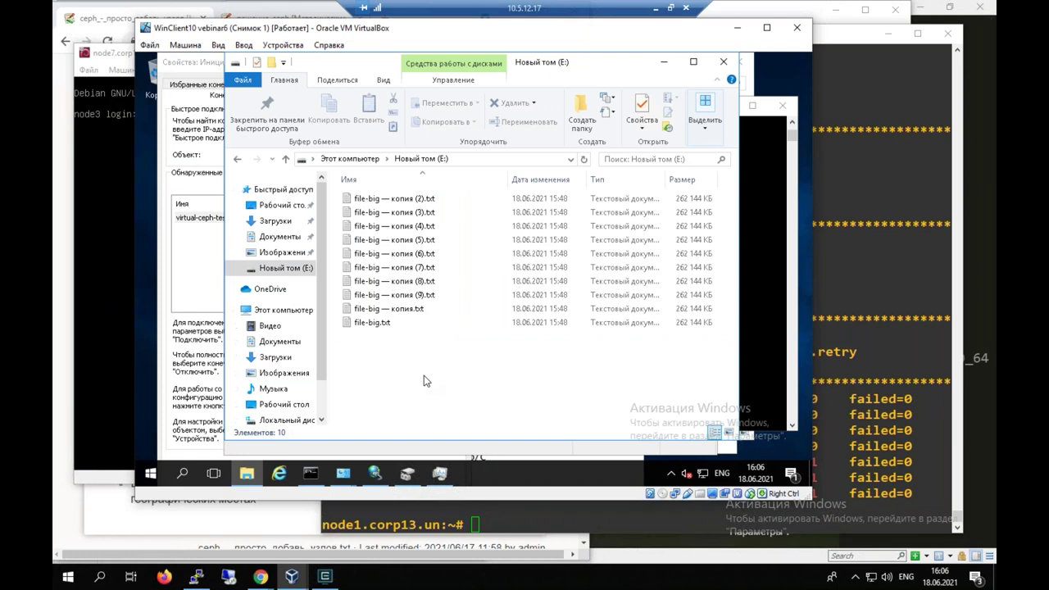
left_click(198, 283)
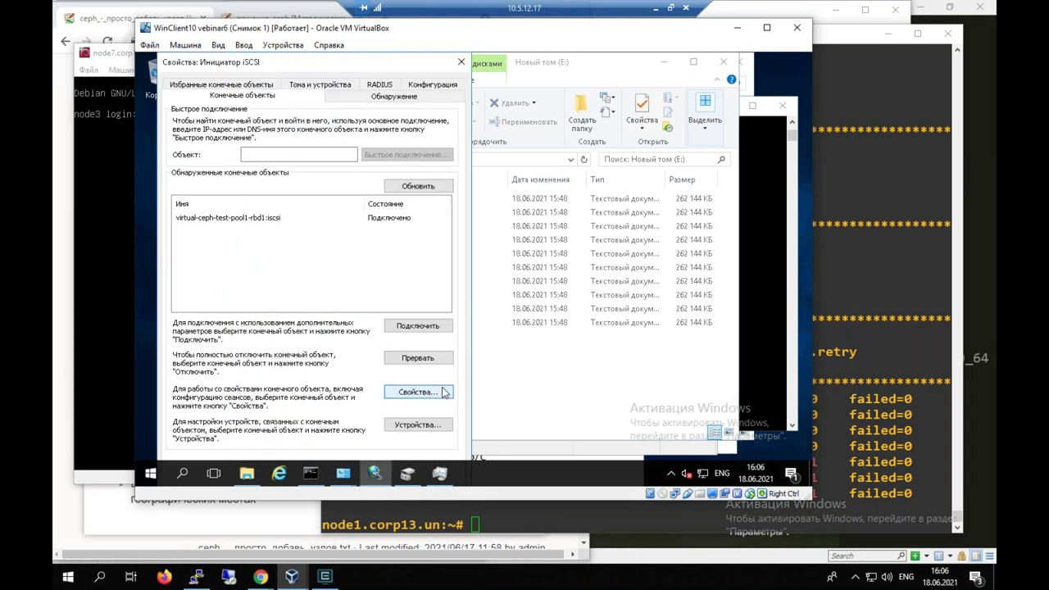
left_click(89, 481)
left_click(90, 529)
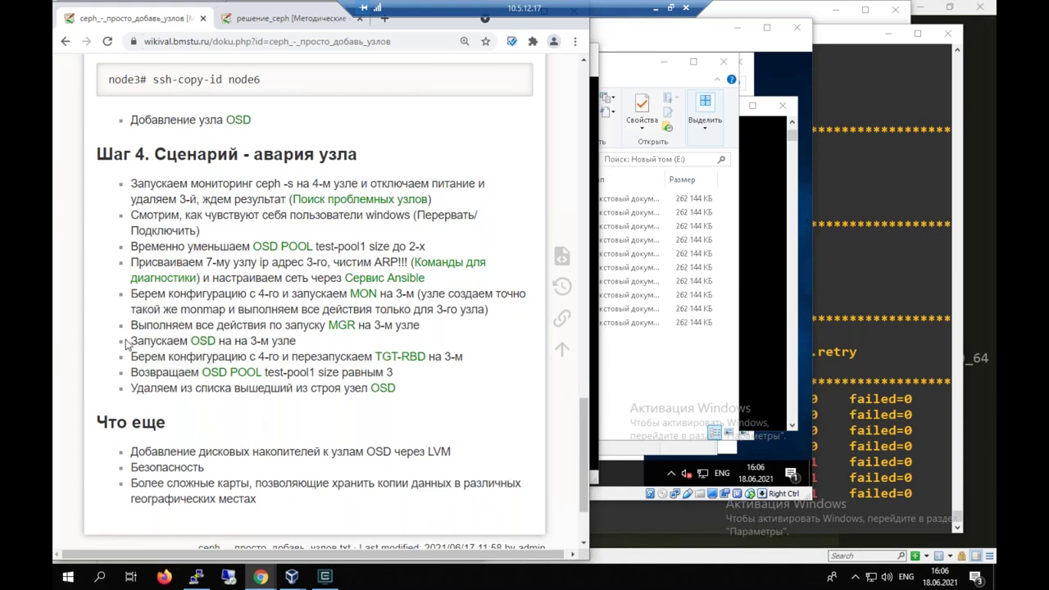
From node1, ssh into node3 and log in with the root password
left_click(852, 359)
type("ss")
key("Up")
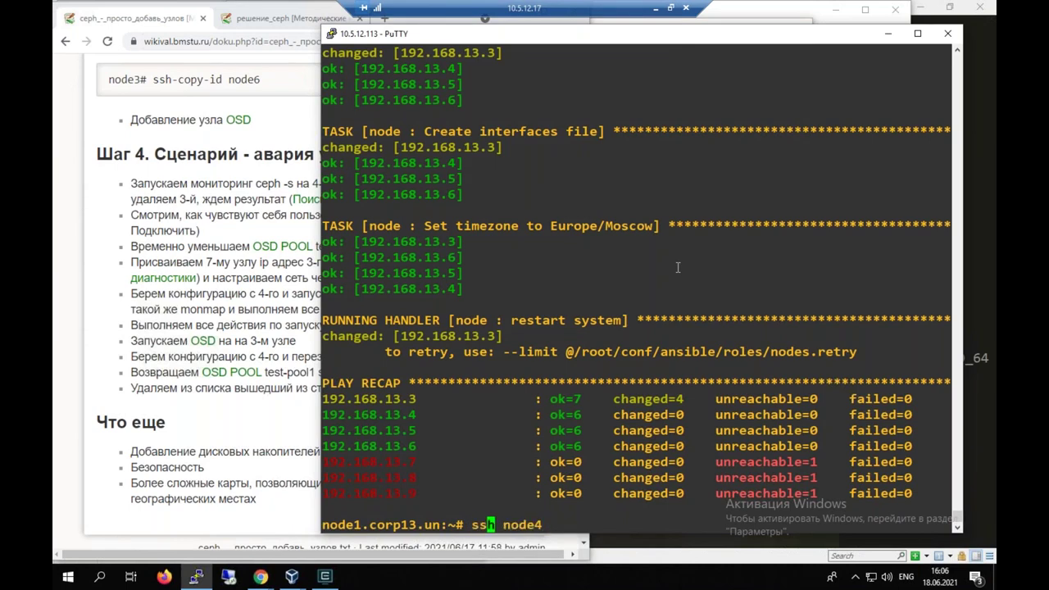
key("Right")
key("Right")
key("Right")
key("Right")
key("Right")
key("Right")
key("Right")
key("BackSpace")
type("3")
key("Return")
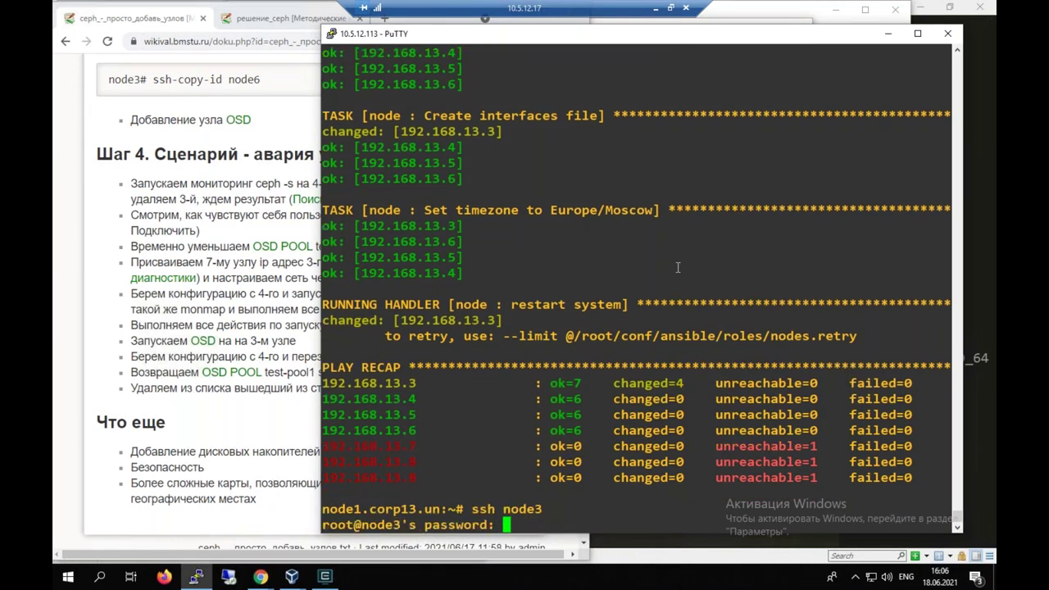
key("Return")
key("Return")
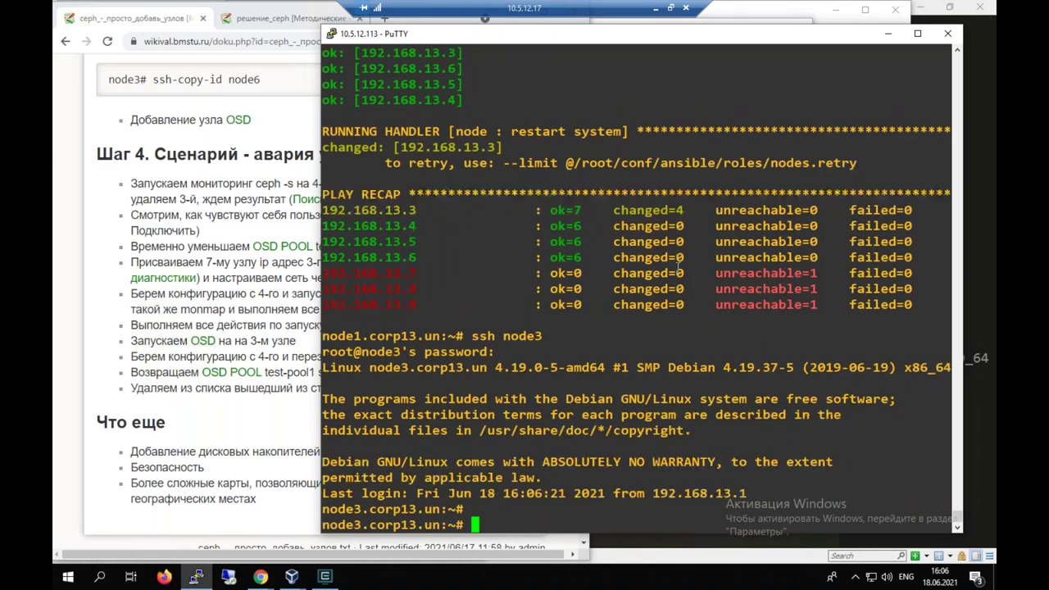
key("Return")
Start an scp command and copy the ceph.conf path from the wiki's MON instructions
type("sc")
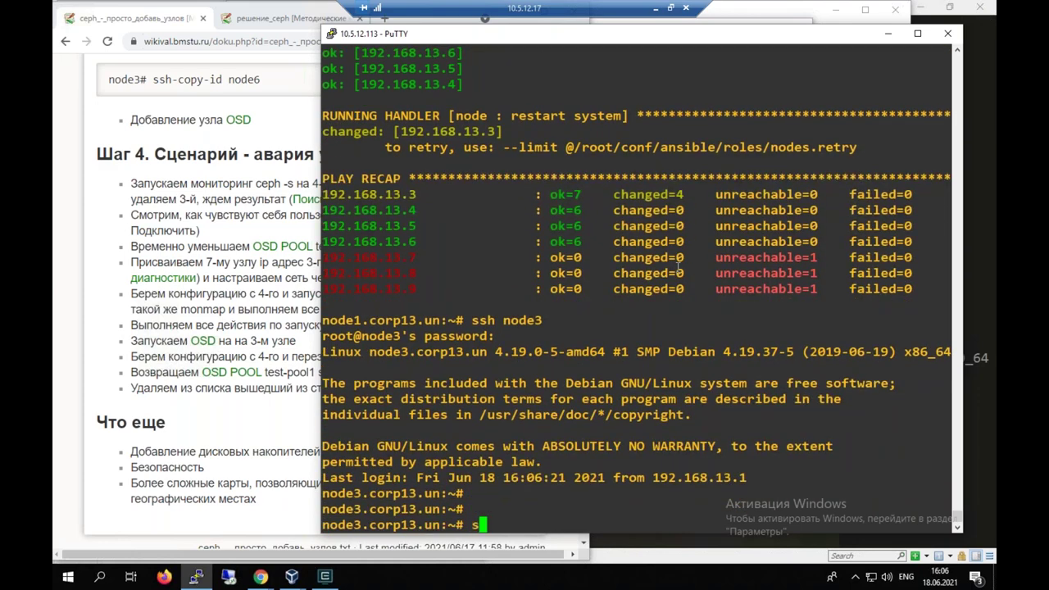
key("BackSpace")
key("BackSpace")
type("scp")
left_click(108, 310)
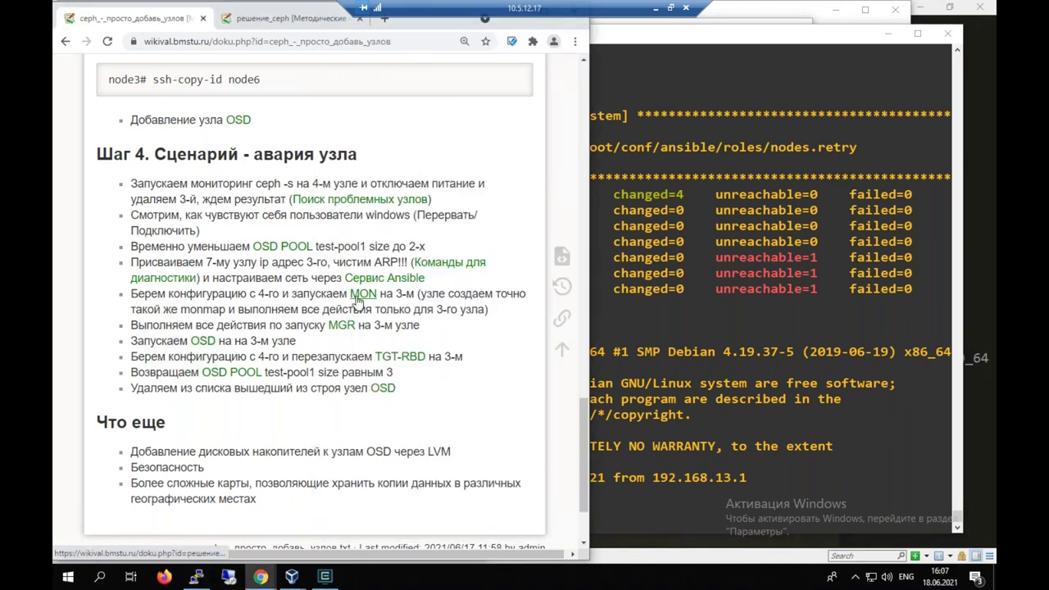
right_click(358, 300)
left_click(385, 305)
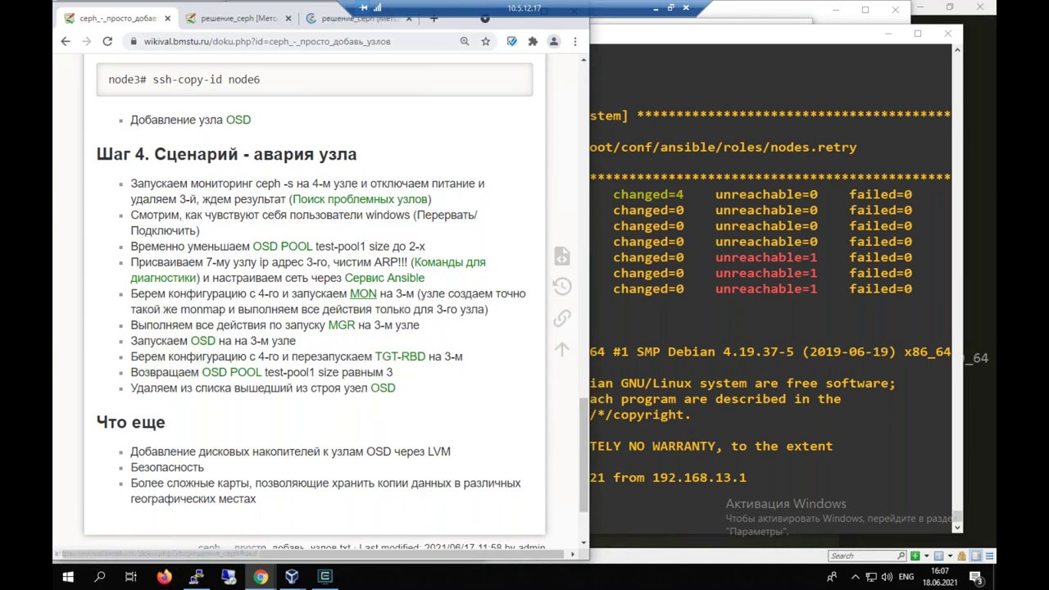
middle_click(324, 25)
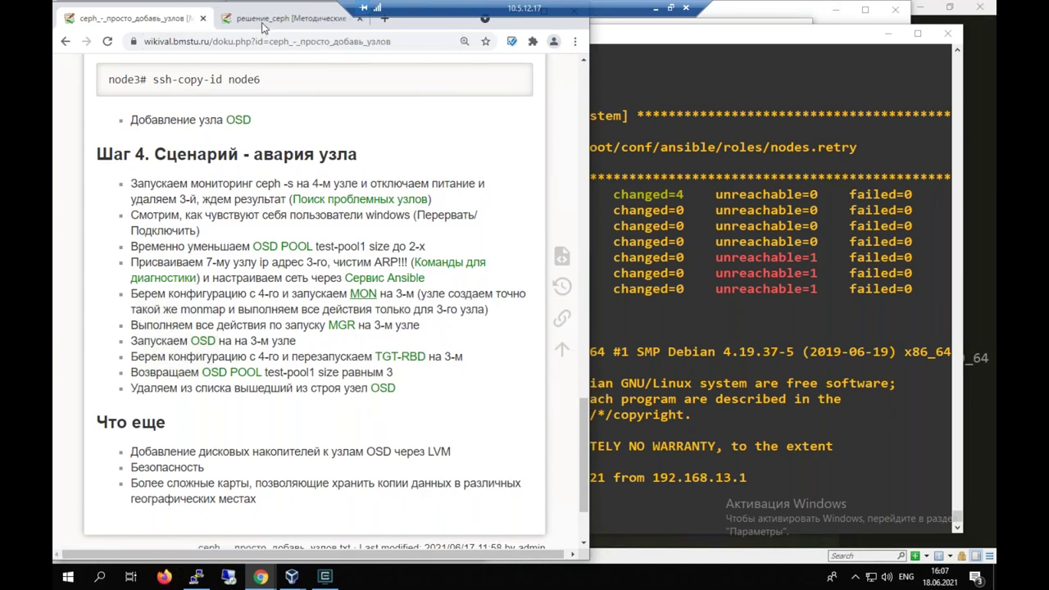
left_click(265, 25)
scroll(289, 207, "up", 5)
scroll(289, 201, "up", 20)
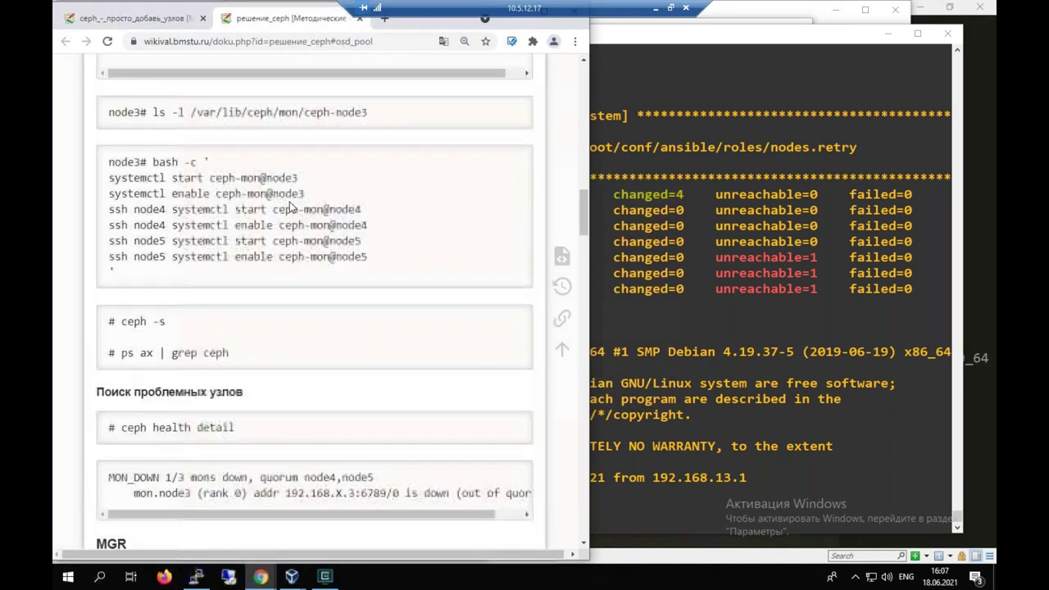
scroll(230, 522, "down", 2)
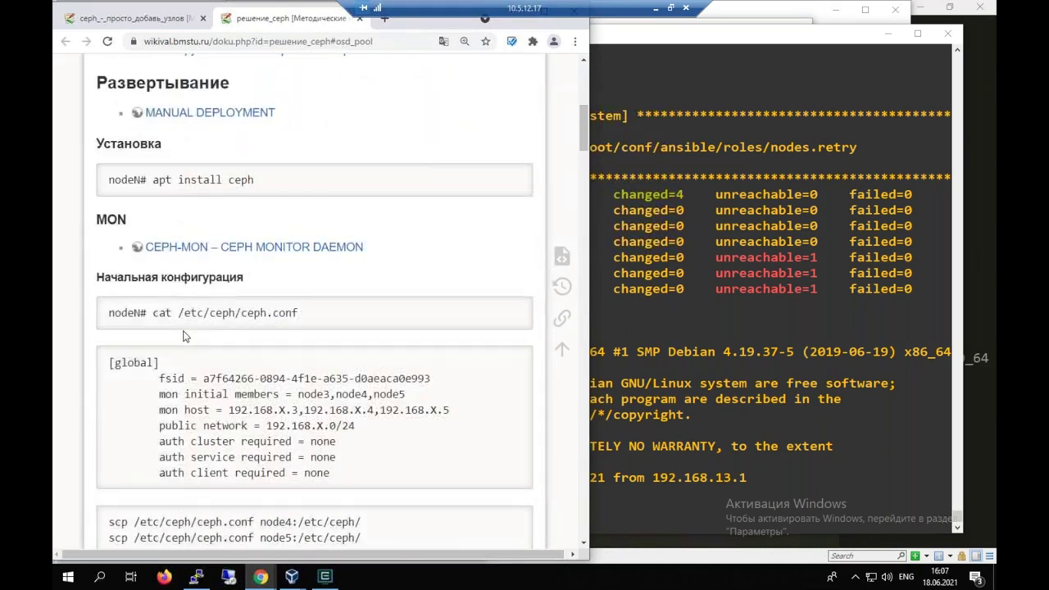
left_click_drag(179, 313, 313, 309)
key("ctrl+c")
Copy node4:/etc/ceph/ceph.conf to /etc/ceph/ceph.conf on node3, accepting node4's host key
left_click(702, 385)
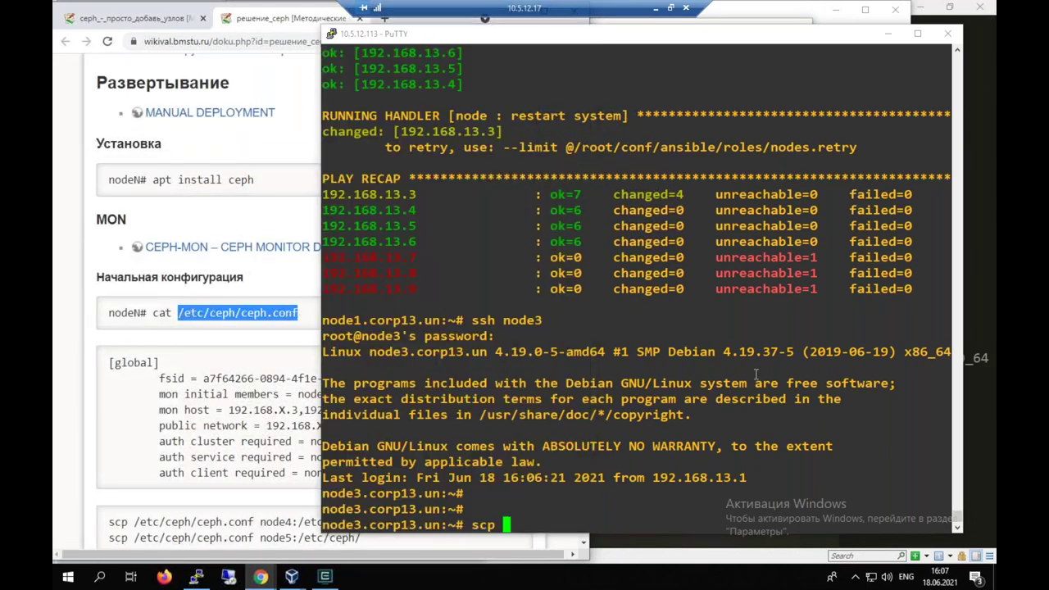
type("nod")
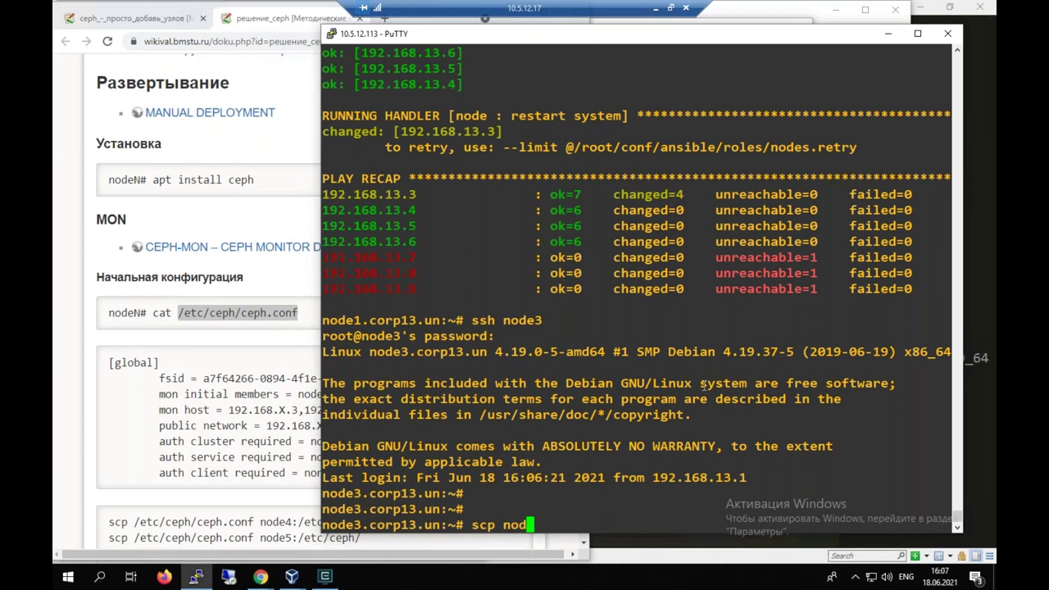
type("e4:")
right_click(636, 401)
right_click(637, 401)
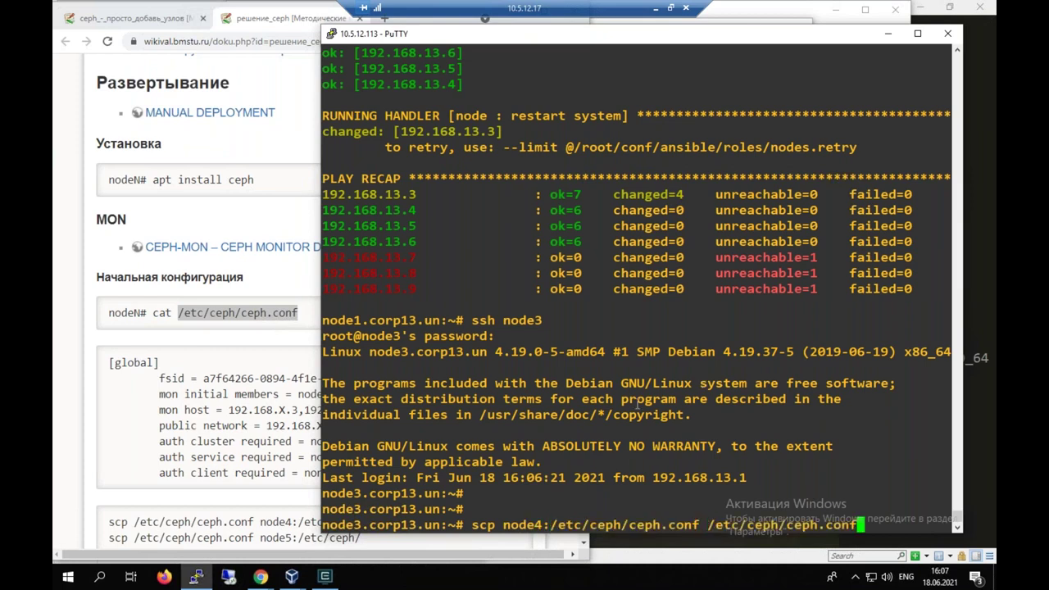
key("Return")
type("yes")
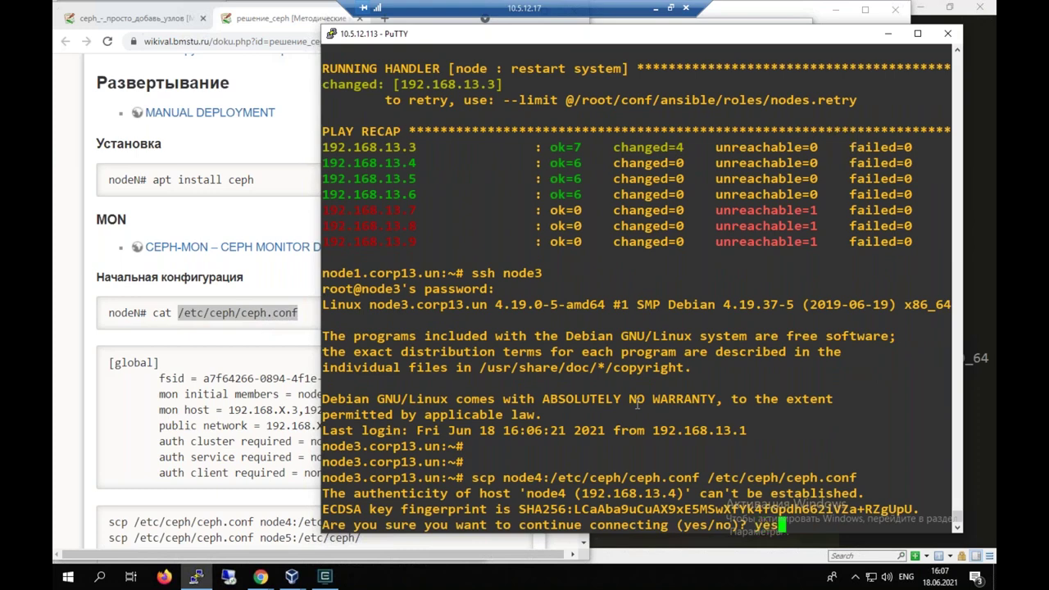
key("Return")
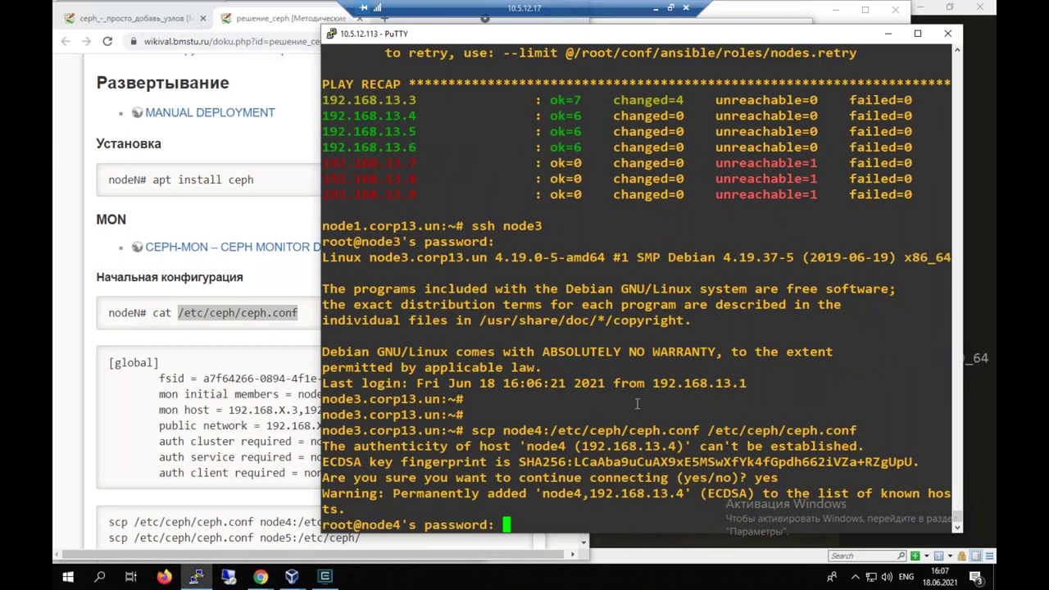
key("Return")
Review the wiki's monmaptool block, then recall the scp command and start editing its source path
left_click(276, 116)
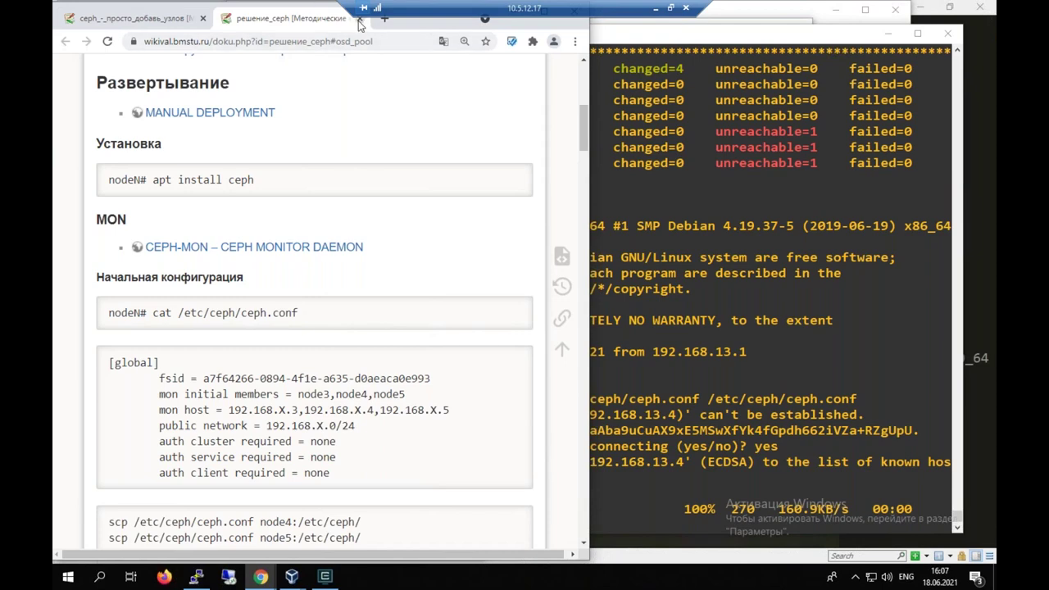
scroll(355, 312, "down", 3)
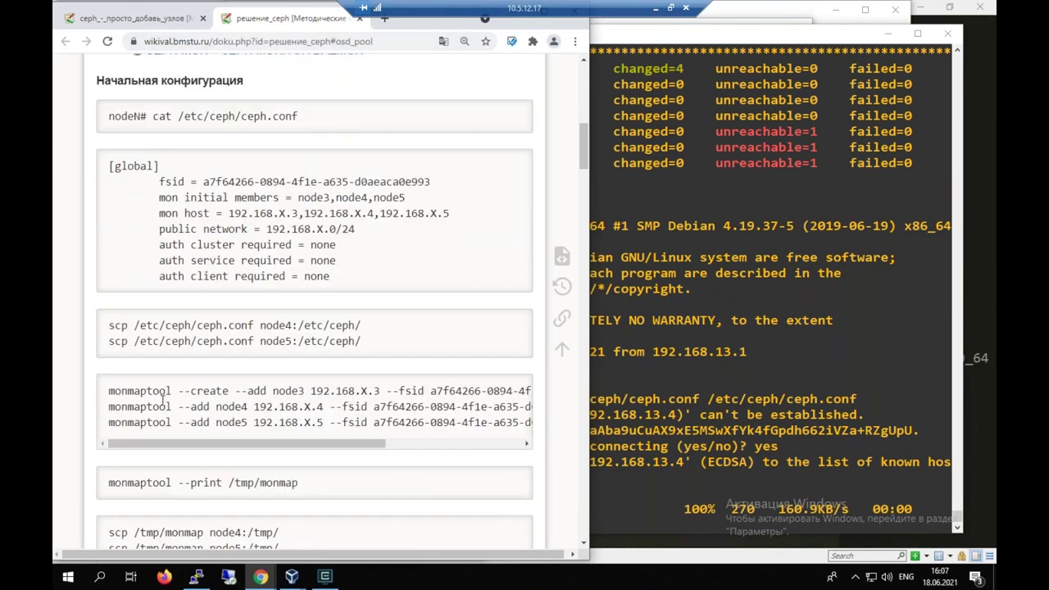
left_click_drag(107, 391, 548, 394)
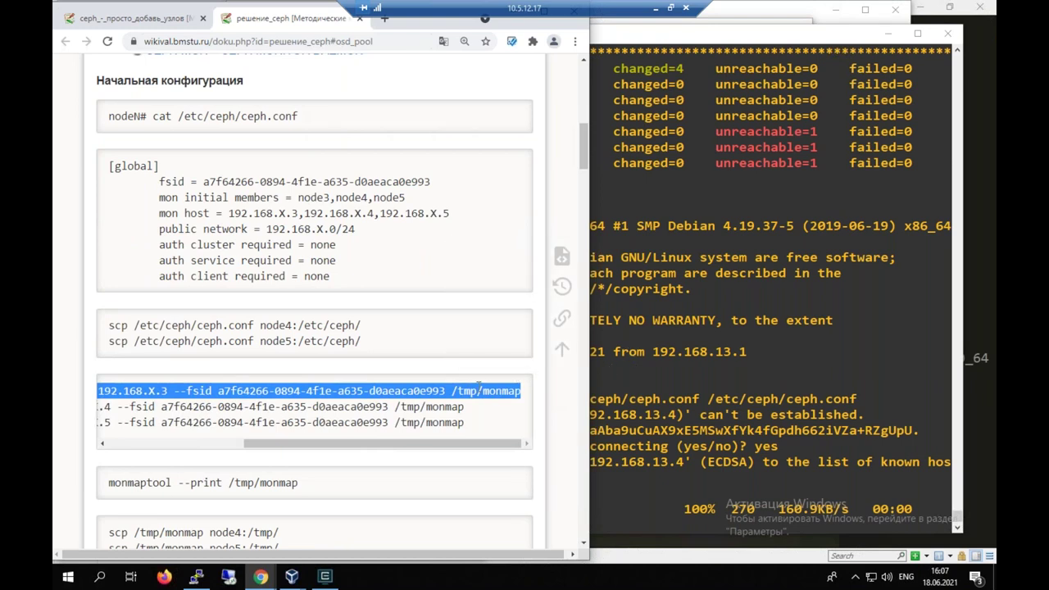
left_click(436, 395)
left_click(656, 407)
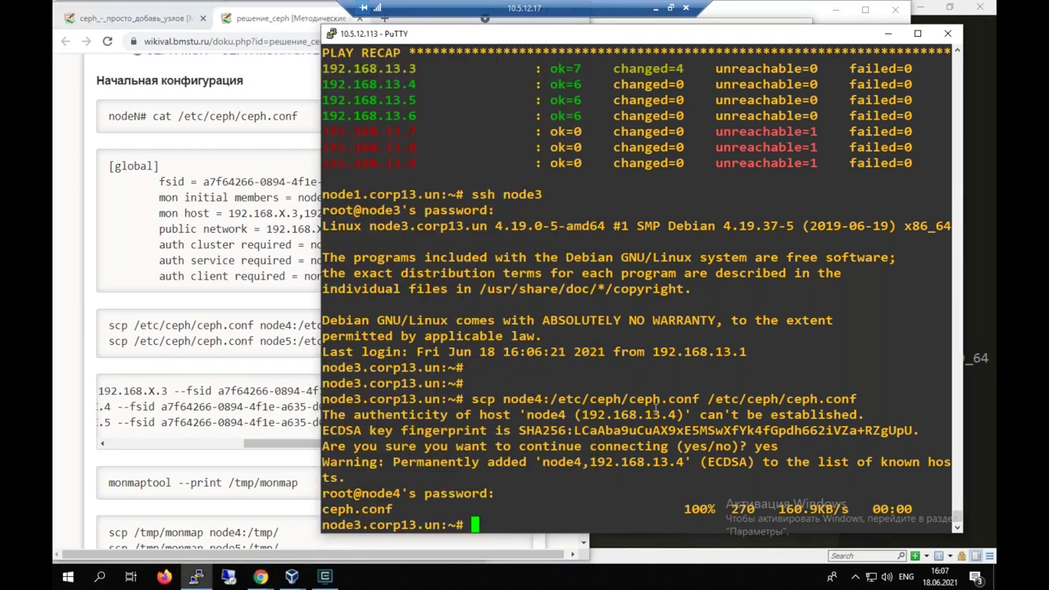
key("Up")
key("Left")
key("Left")
key("Left")
key("Left")
key("Left")
key("Left")
key("Left")
key("Left")
key("Left")
key("Left")
key("Left")
key("Left")
key("Left")
key("Left")
key("Left")
key("Left")
key("Left")
key("Left")
key("Left")
key("Left")
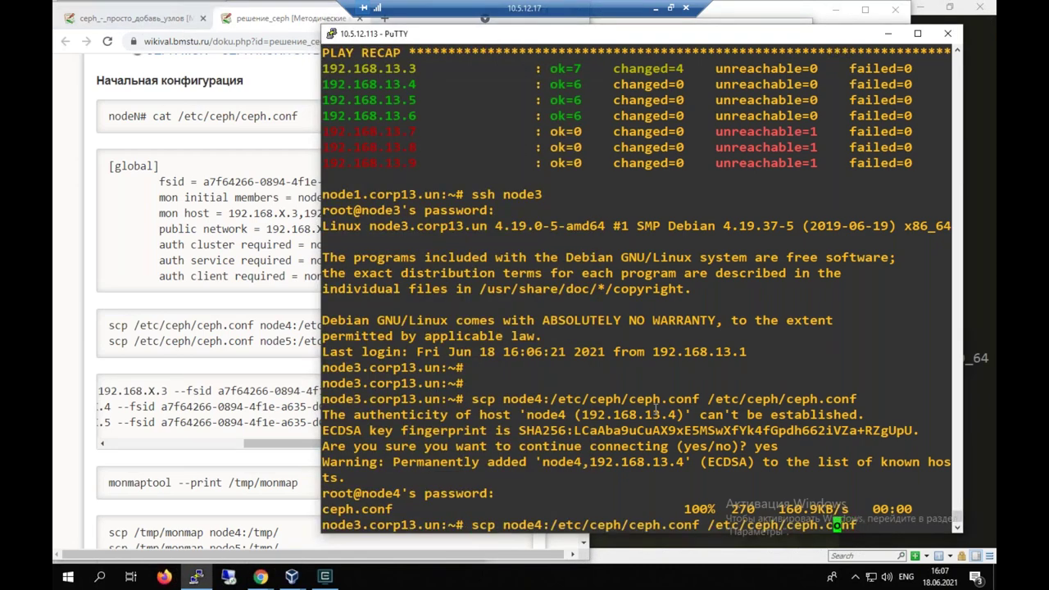
key("Delete")
key("BackSpace")
key("BackSpace")
key("BackSpace")
key("BackSpace")
key("BackSpace")
key("BackSpace")
key("BackSpace")
key("BackSpace")
key("BackSpace")
key("BackSpace")
key("BackSpace")
key("BackSpace")
key("BackSpace")
key("BackSpace")
key("BackSpace")
key("BackSpace")
key("BackSpace")
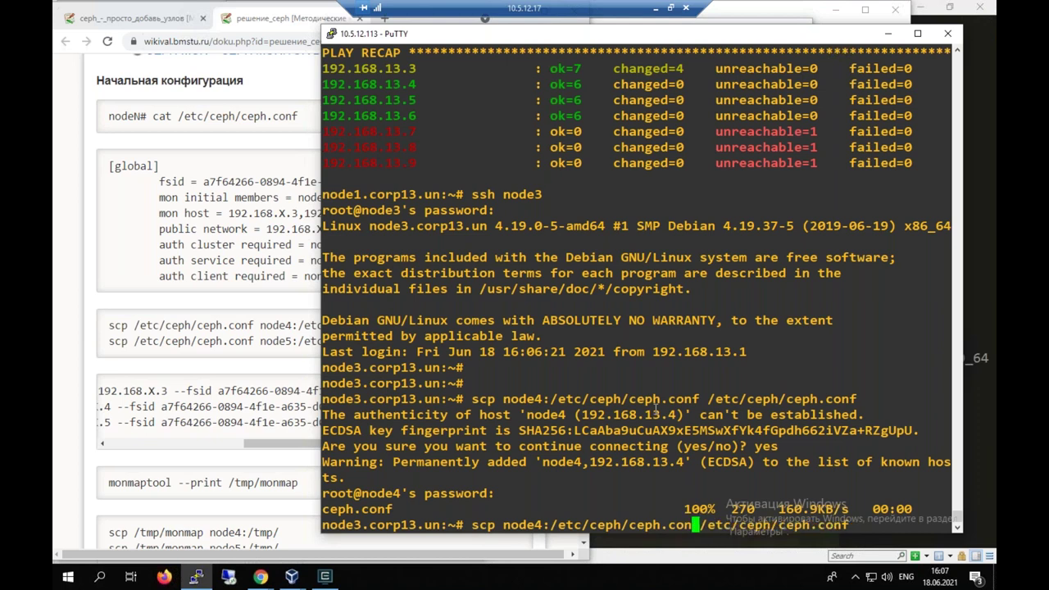